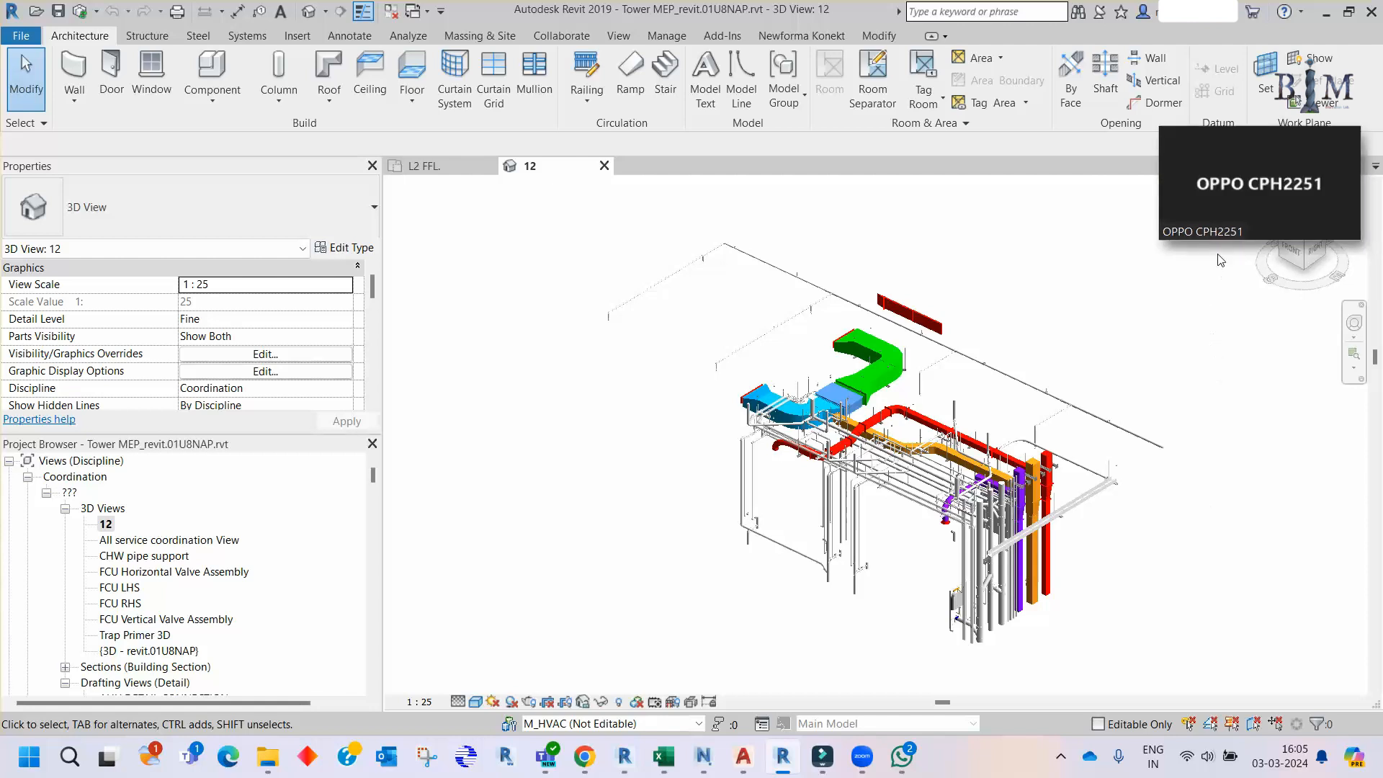
pyautogui.moveTo(1234, 220)
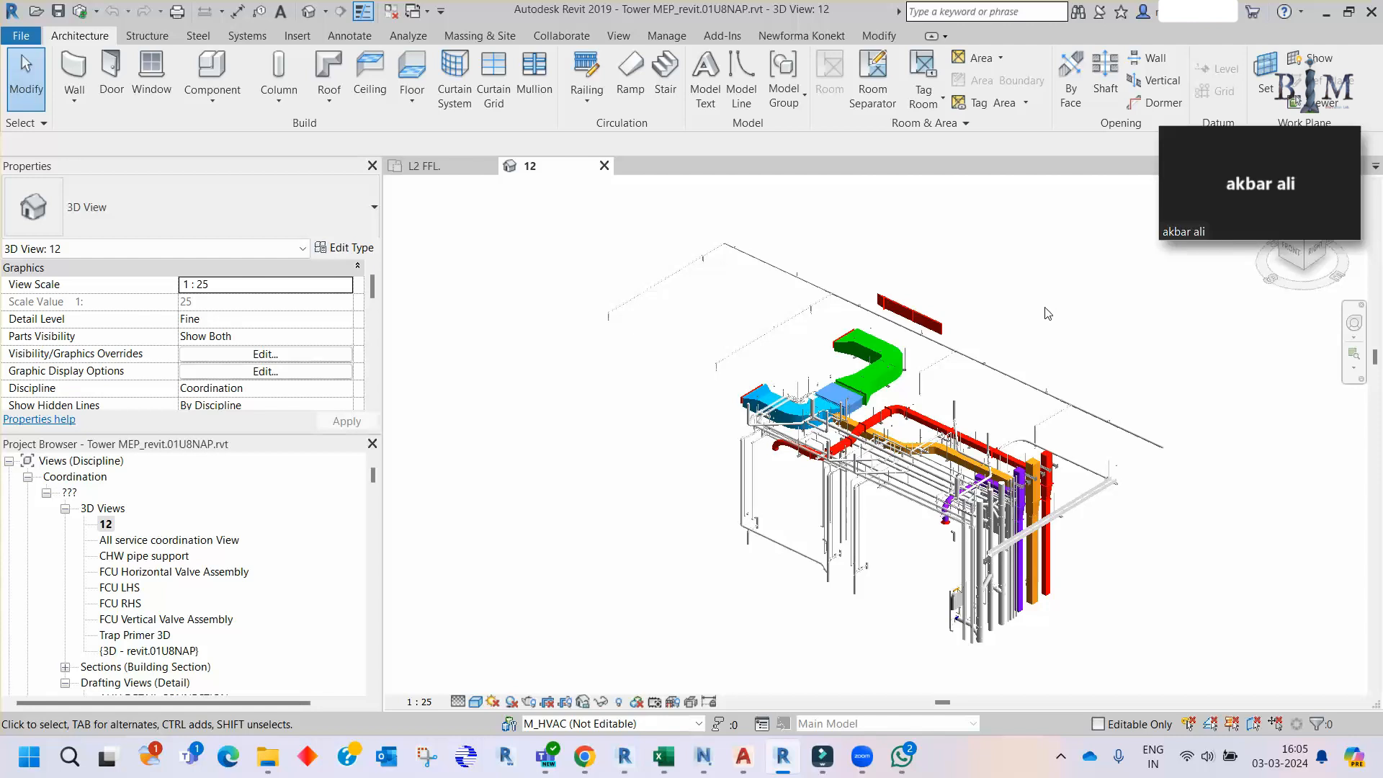
pyautogui.moveTo(1313, 143)
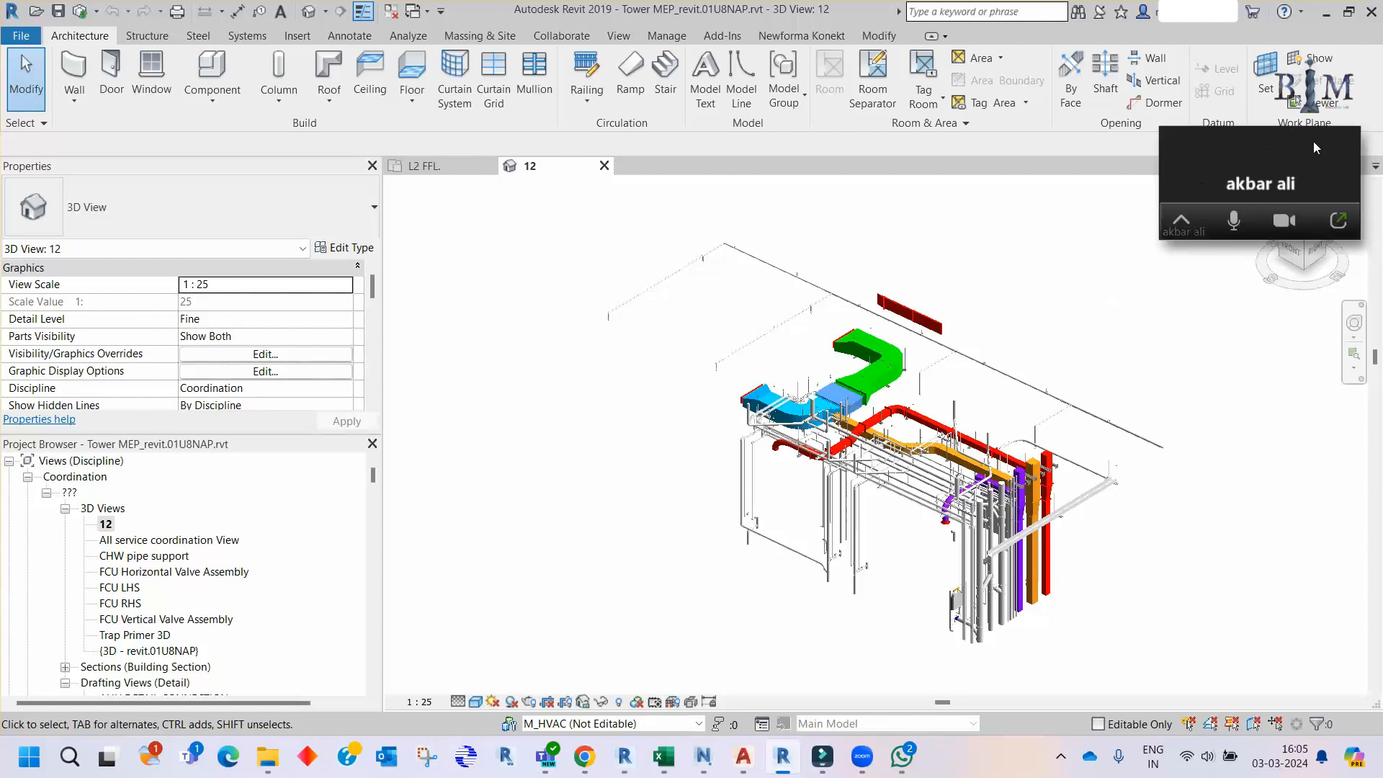
pyautogui.click(1337, 220)
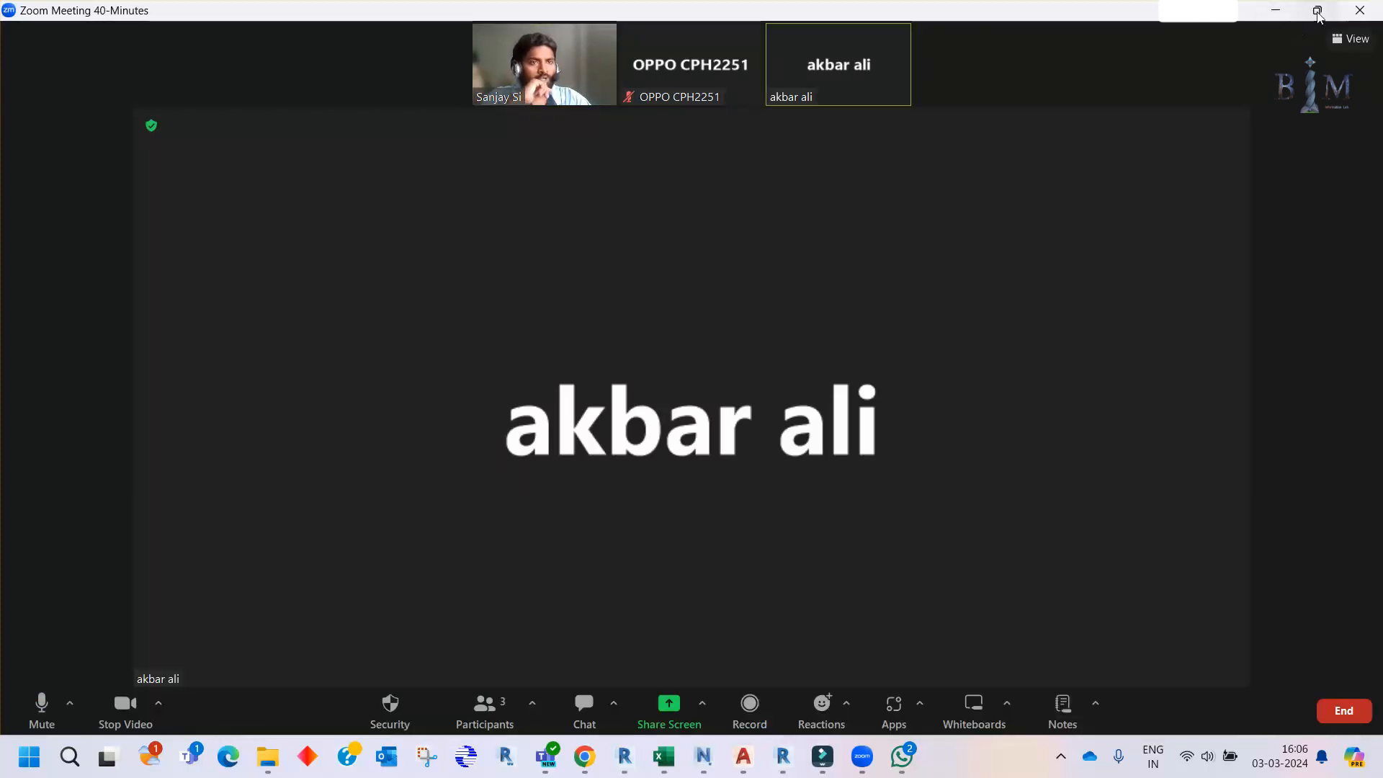
pyautogui.moveTo(1319, 15)
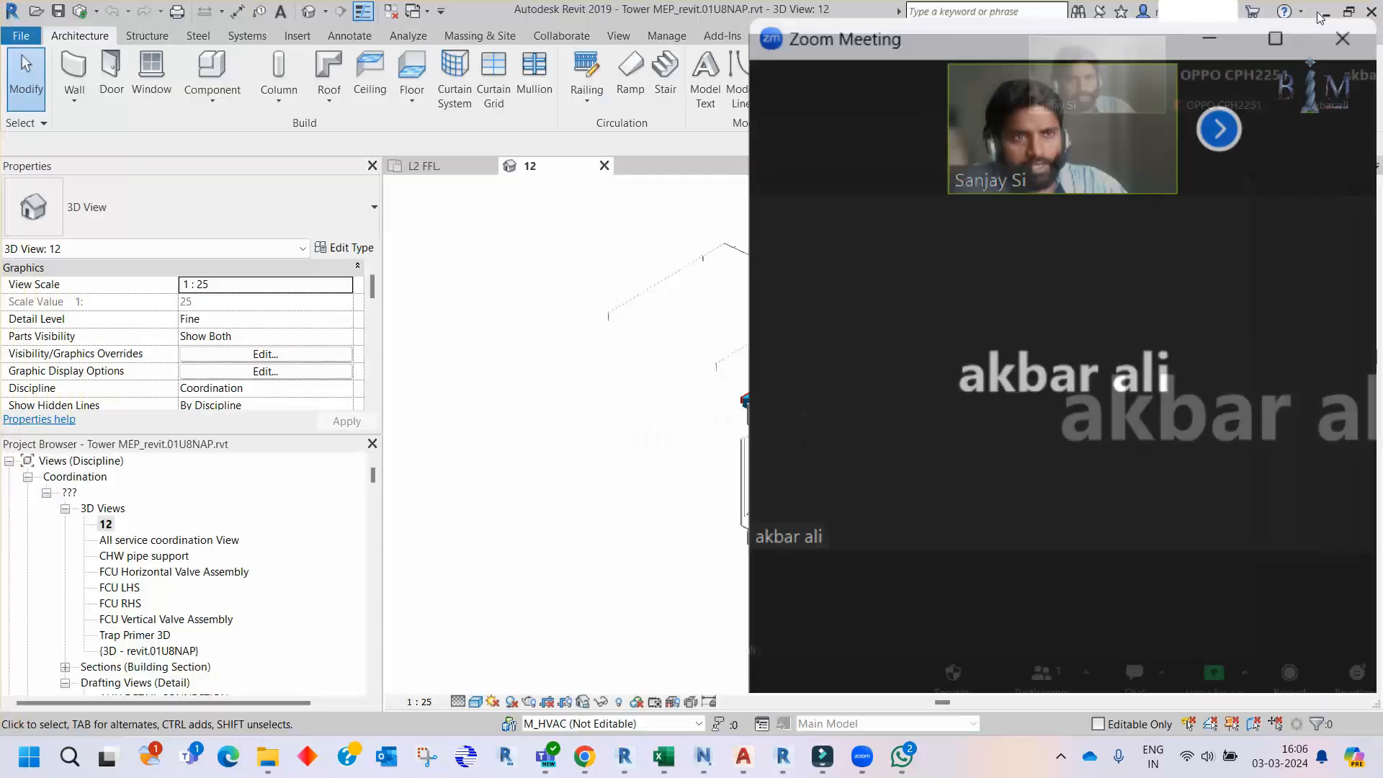
pyautogui.click(1319, 13)
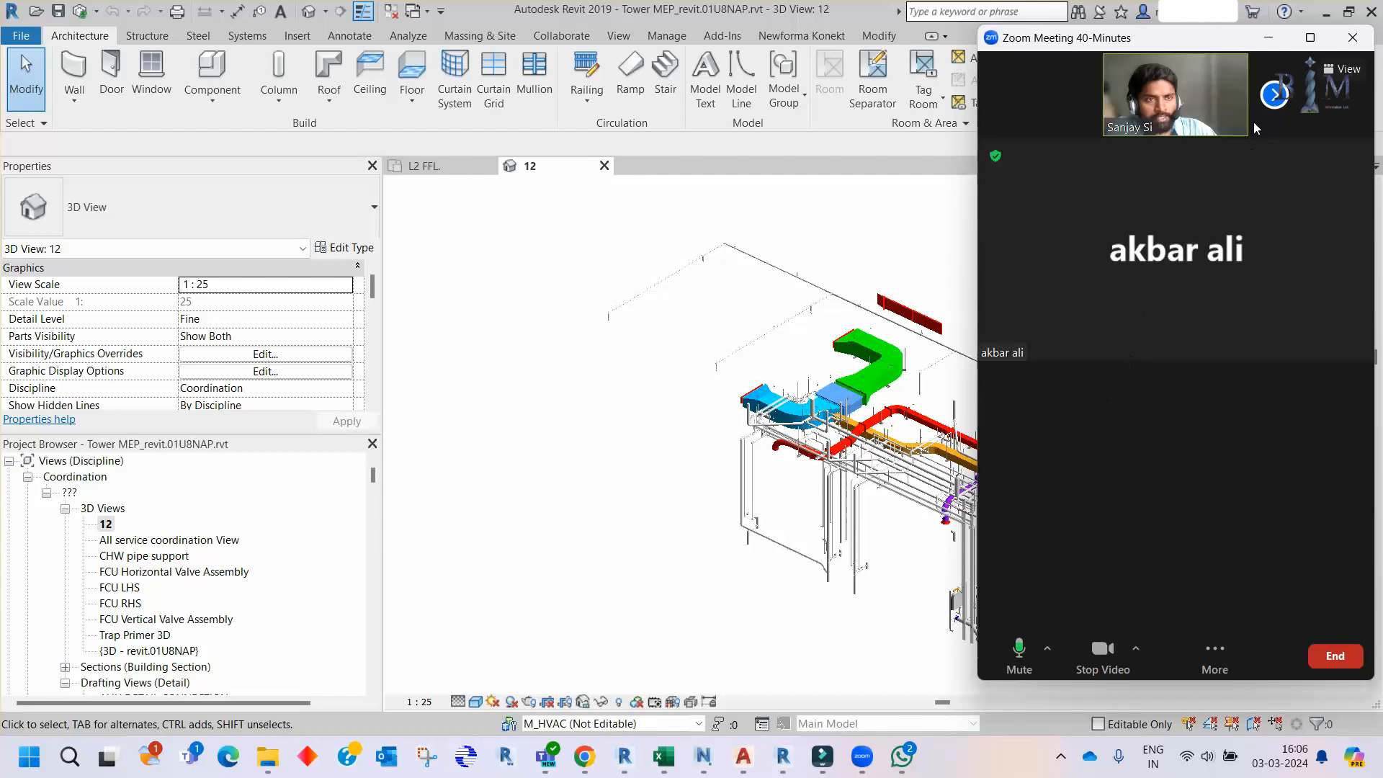
pyautogui.click(1272, 43)
pyautogui.moveTo(1190, 235)
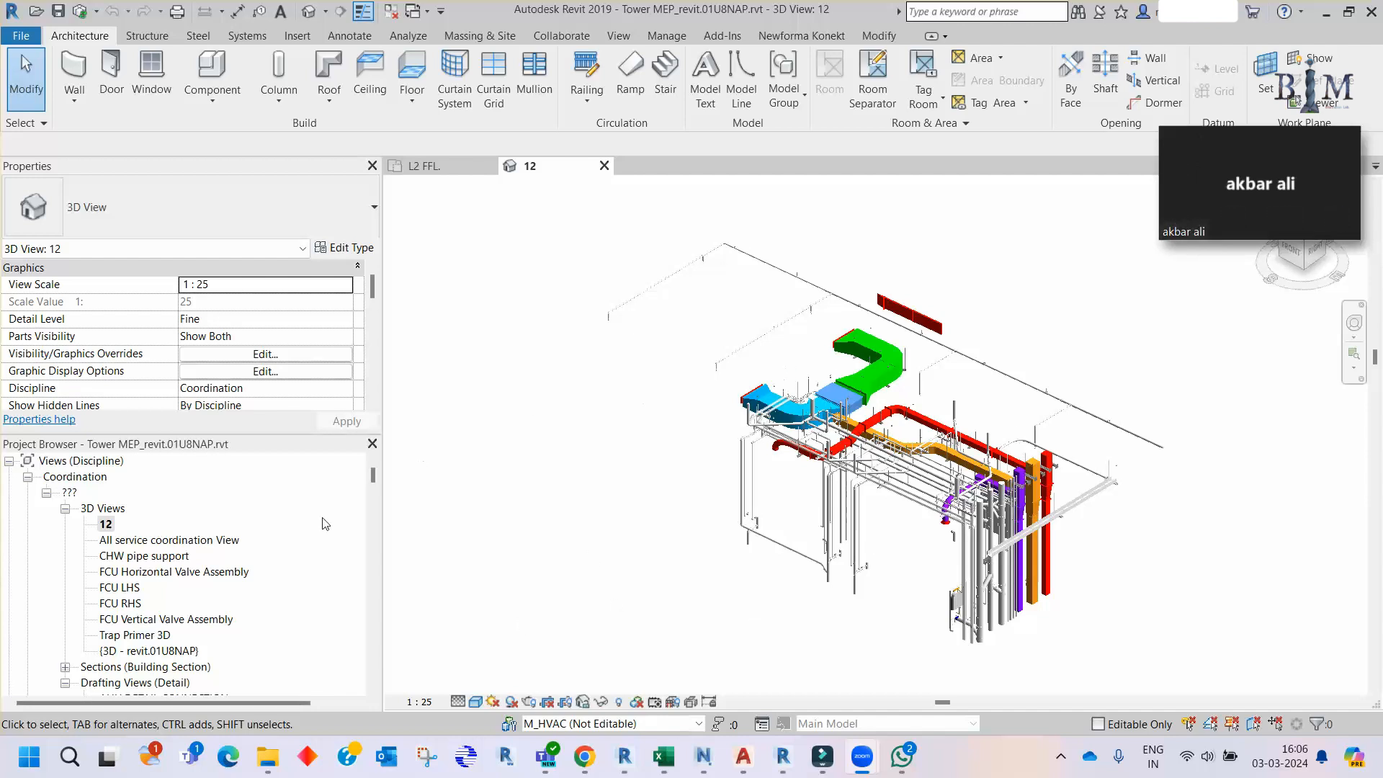
# - Open the L2 FFL floor plan and examine the coloured MEP services and section marks around the corner room
pyautogui.click(425, 166)
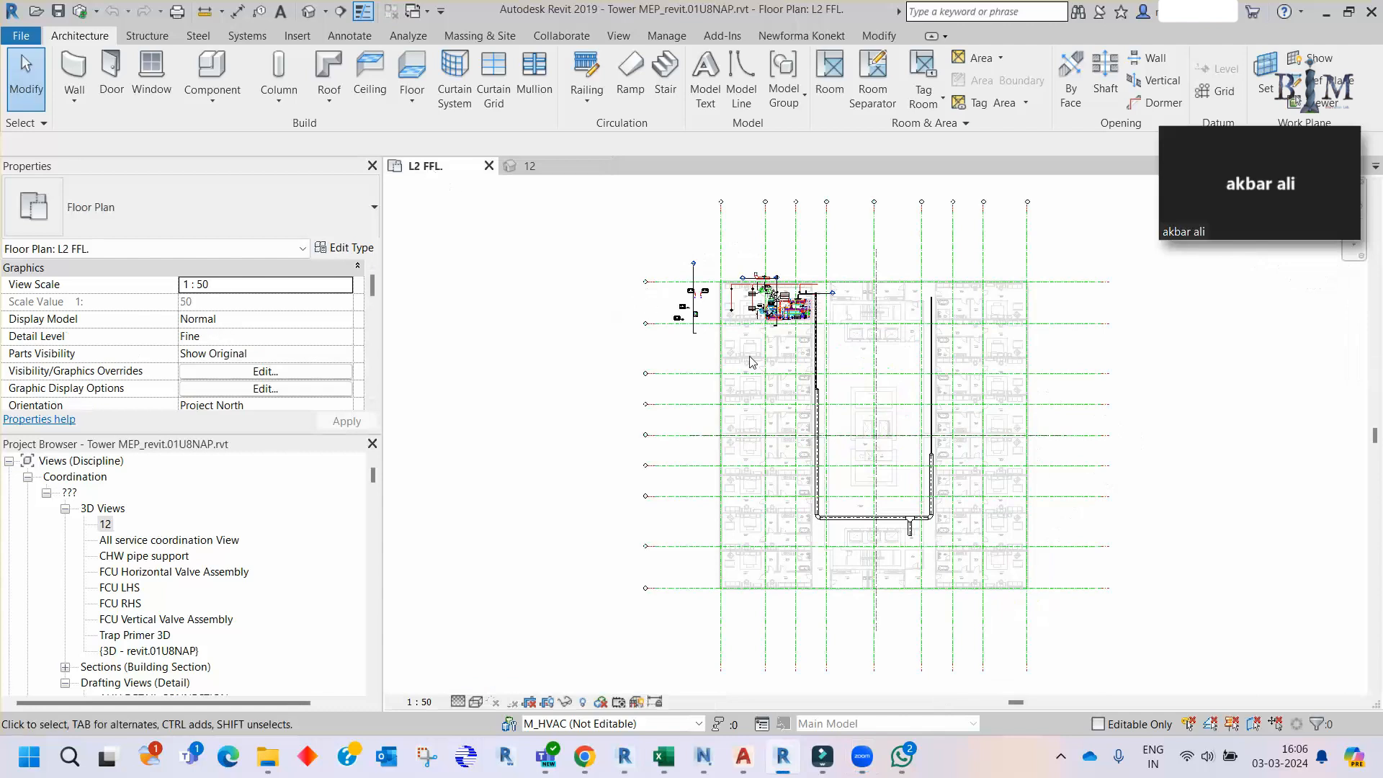
pyautogui.scroll(-2, 643, 264)
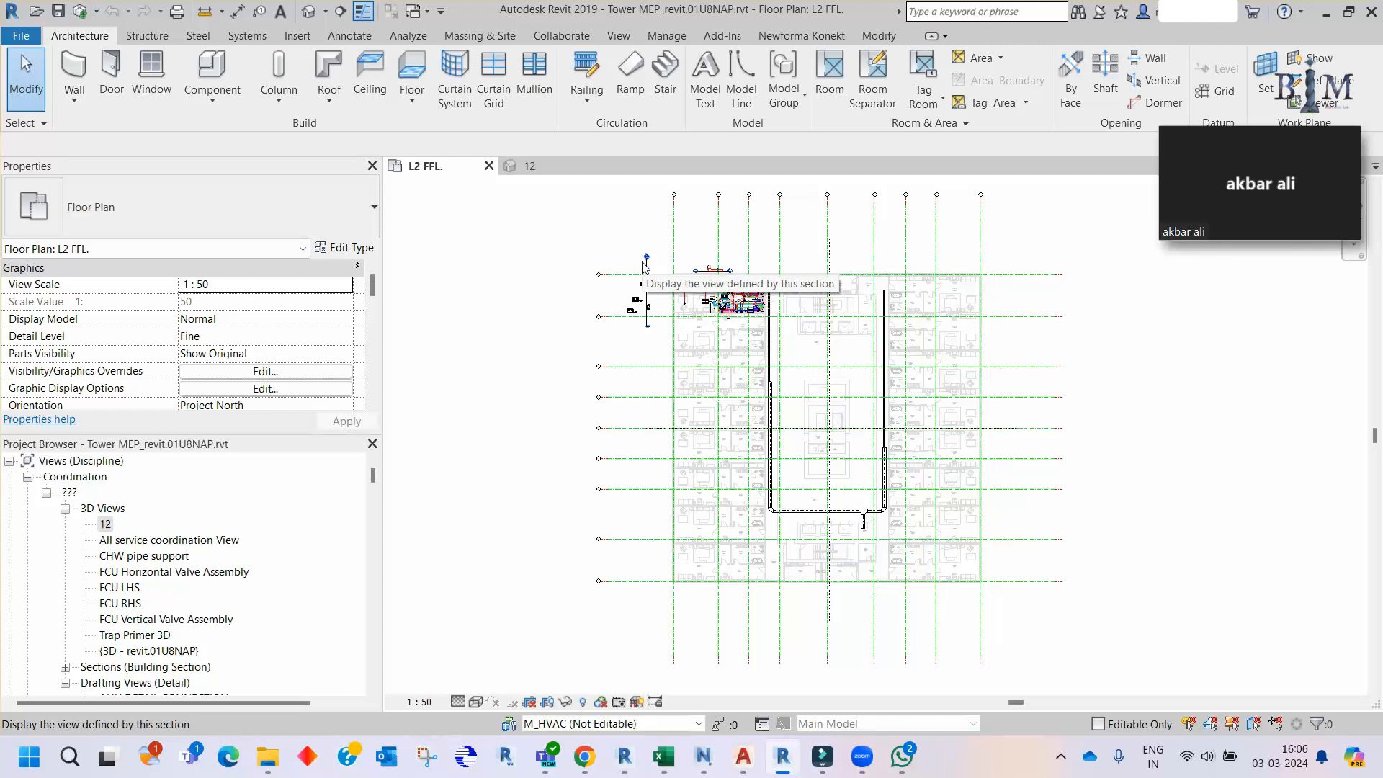
pyautogui.scroll(3, 676, 281)
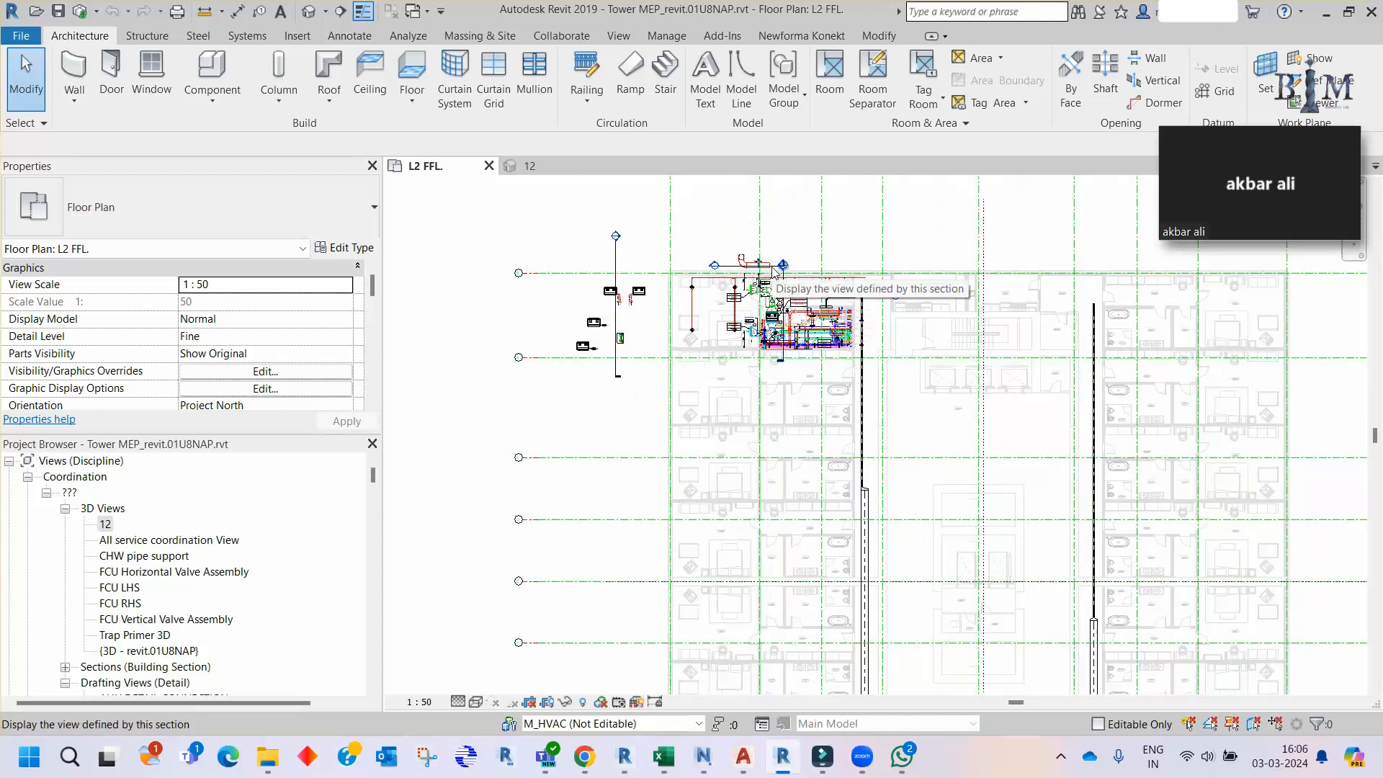
pyautogui.scroll(1, 781, 284)
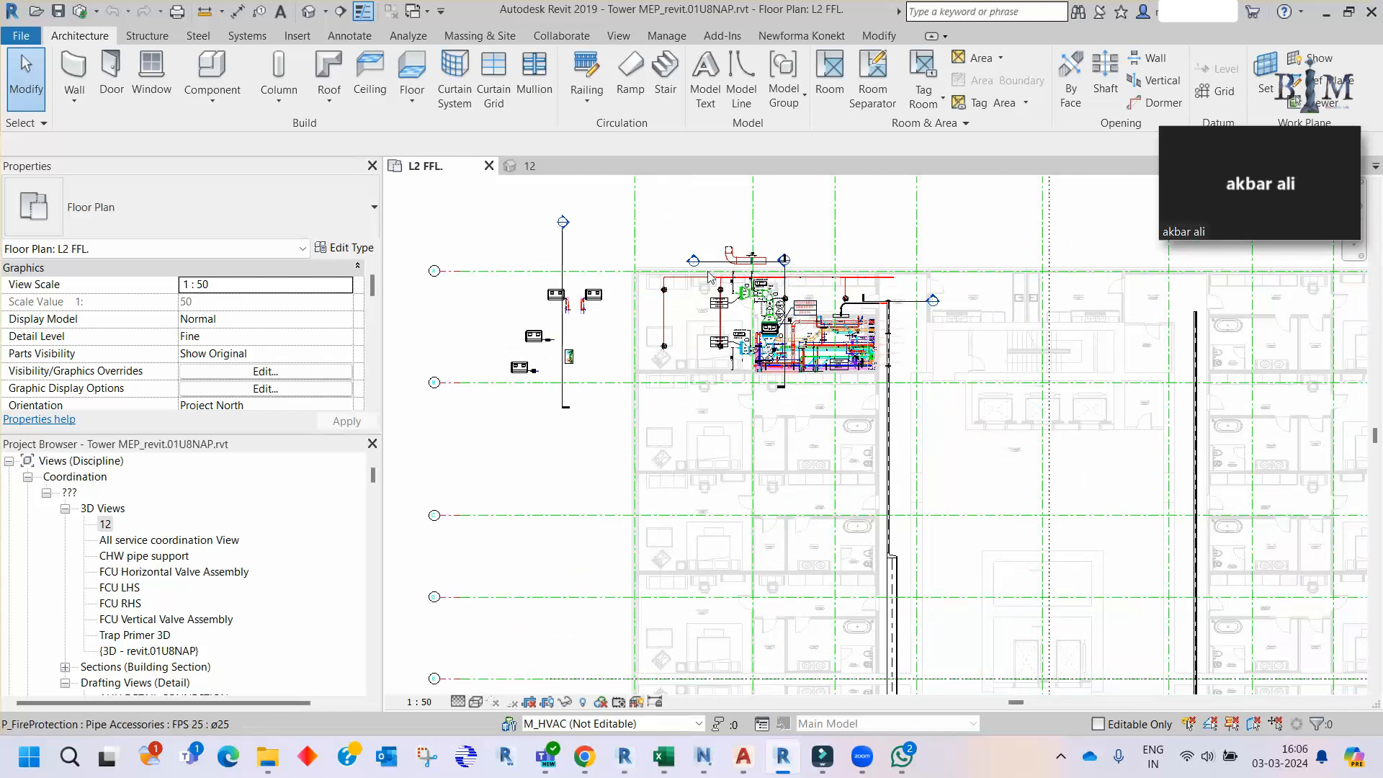
pyautogui.scroll(-2, 724, 288)
pyautogui.scroll(3, 724, 288)
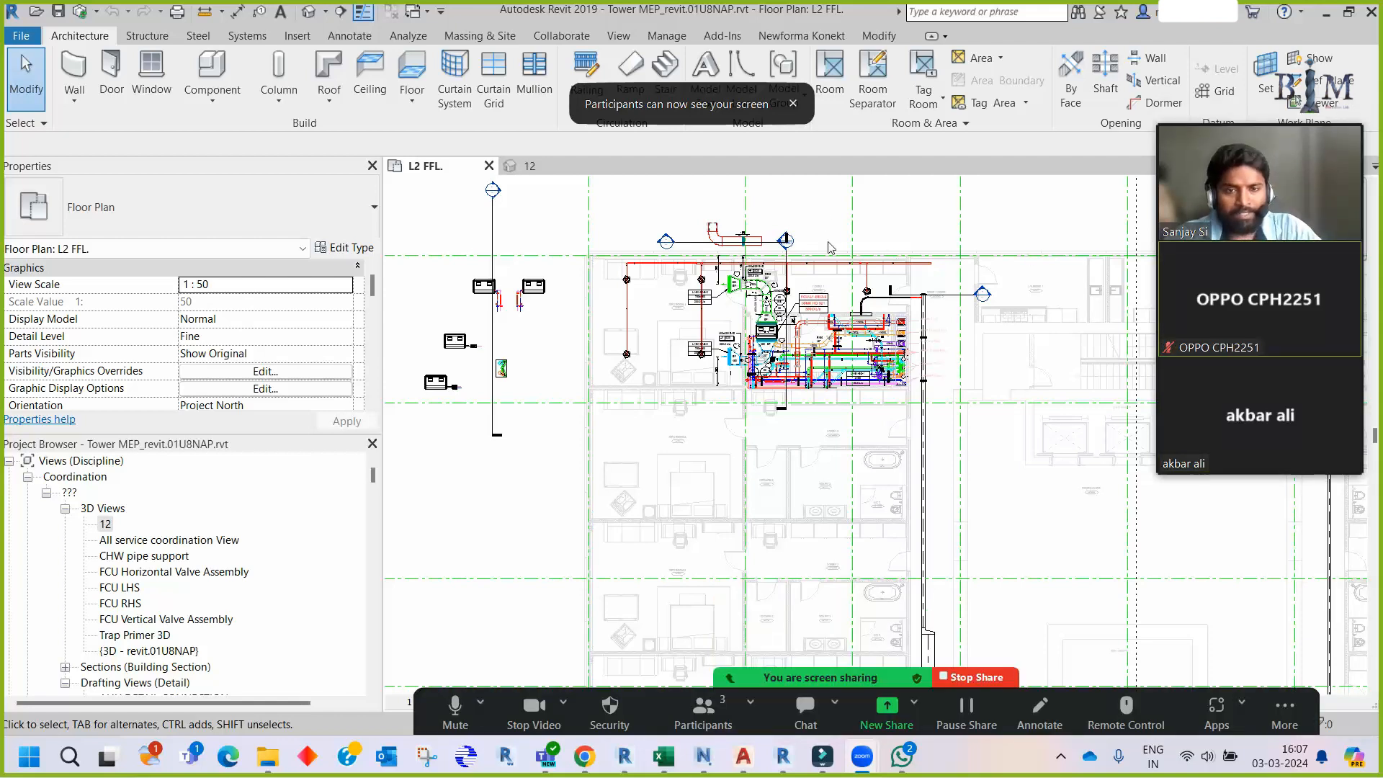
pyautogui.scroll(-1, 603, 263)
pyautogui.scroll(-3, 569, 265)
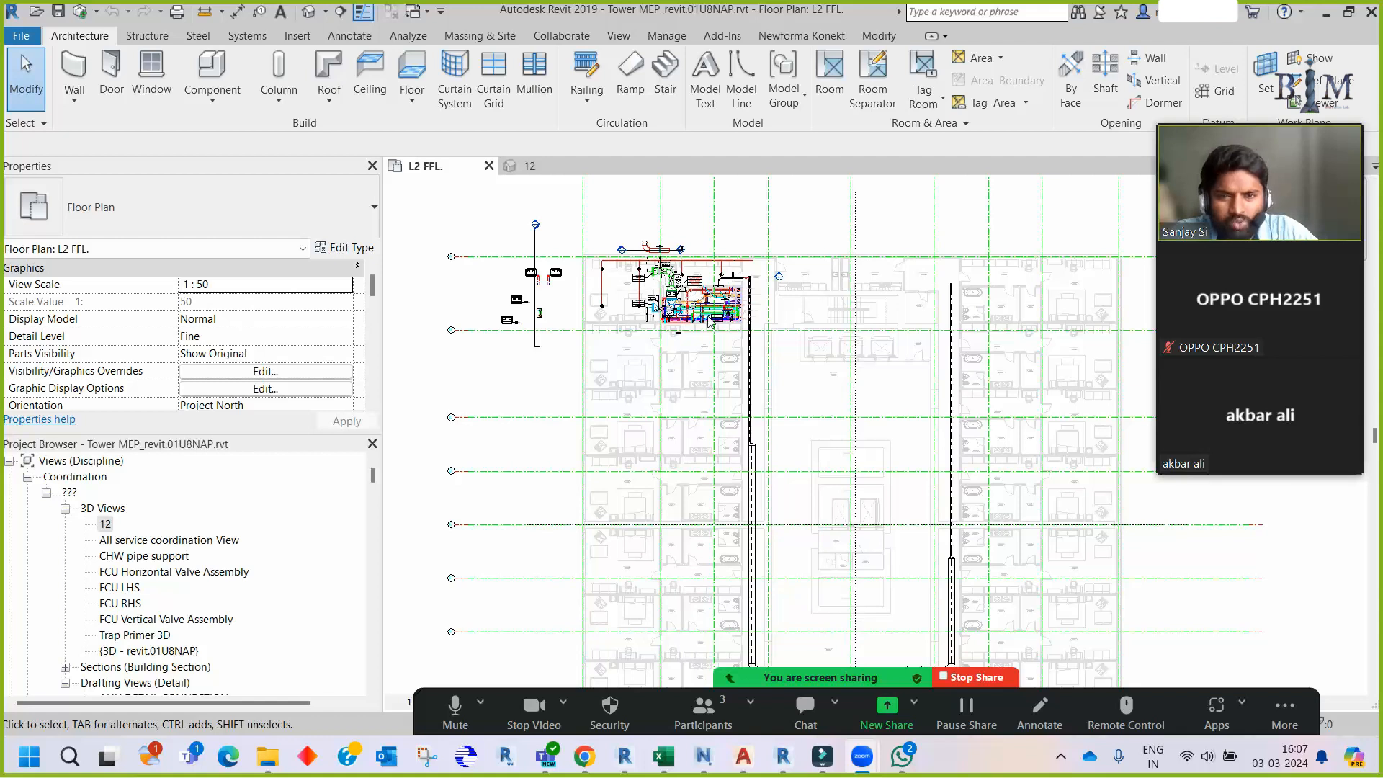
pyautogui.scroll(-1, 674, 283)
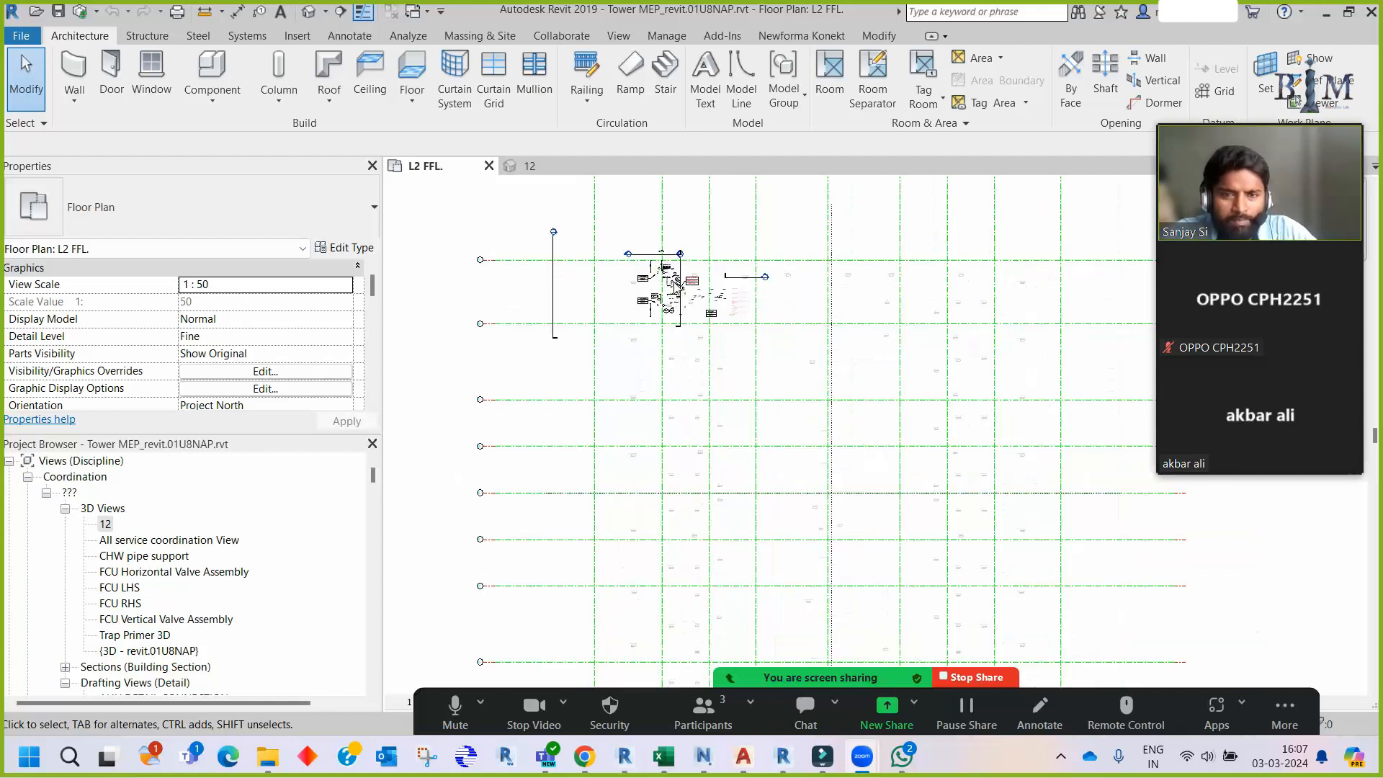
pyautogui.scroll(-1, 673, 284)
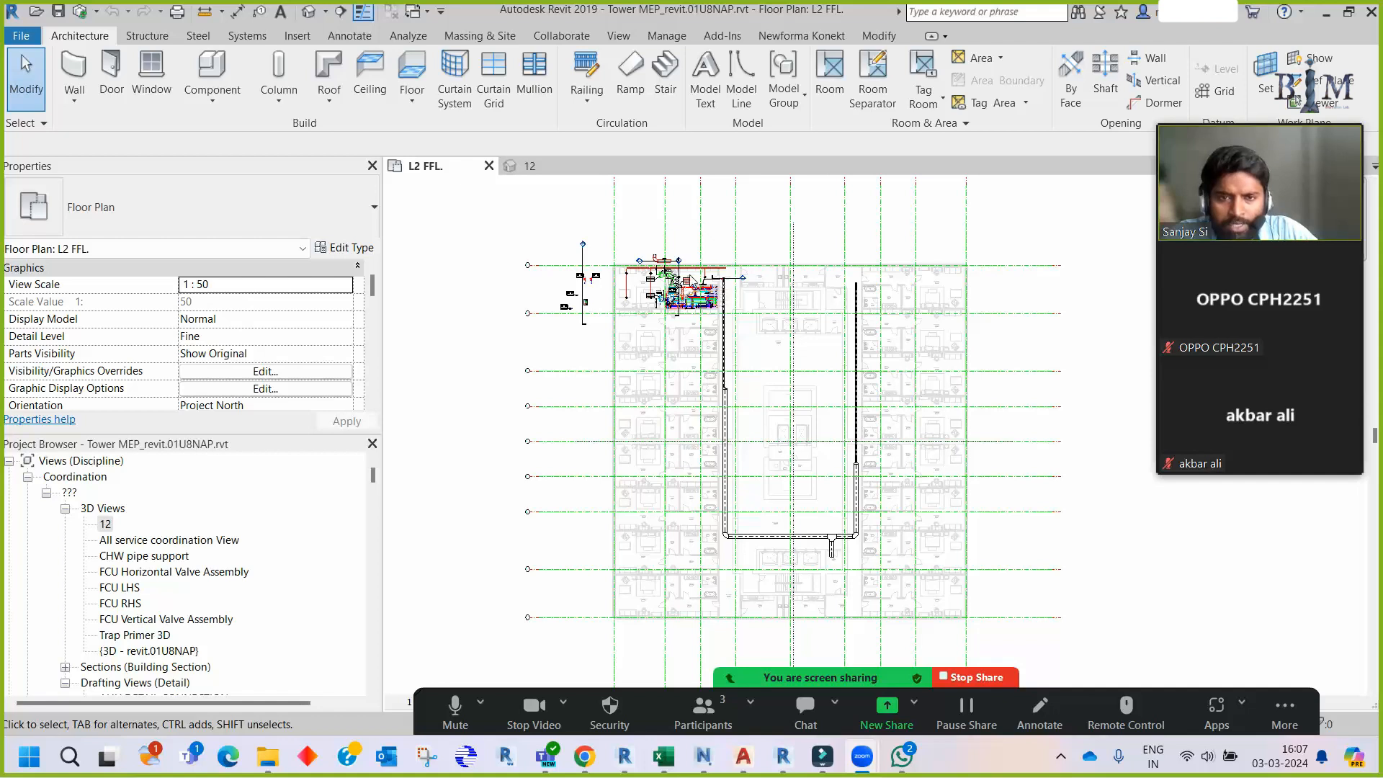
pyautogui.scroll(4, 675, 278)
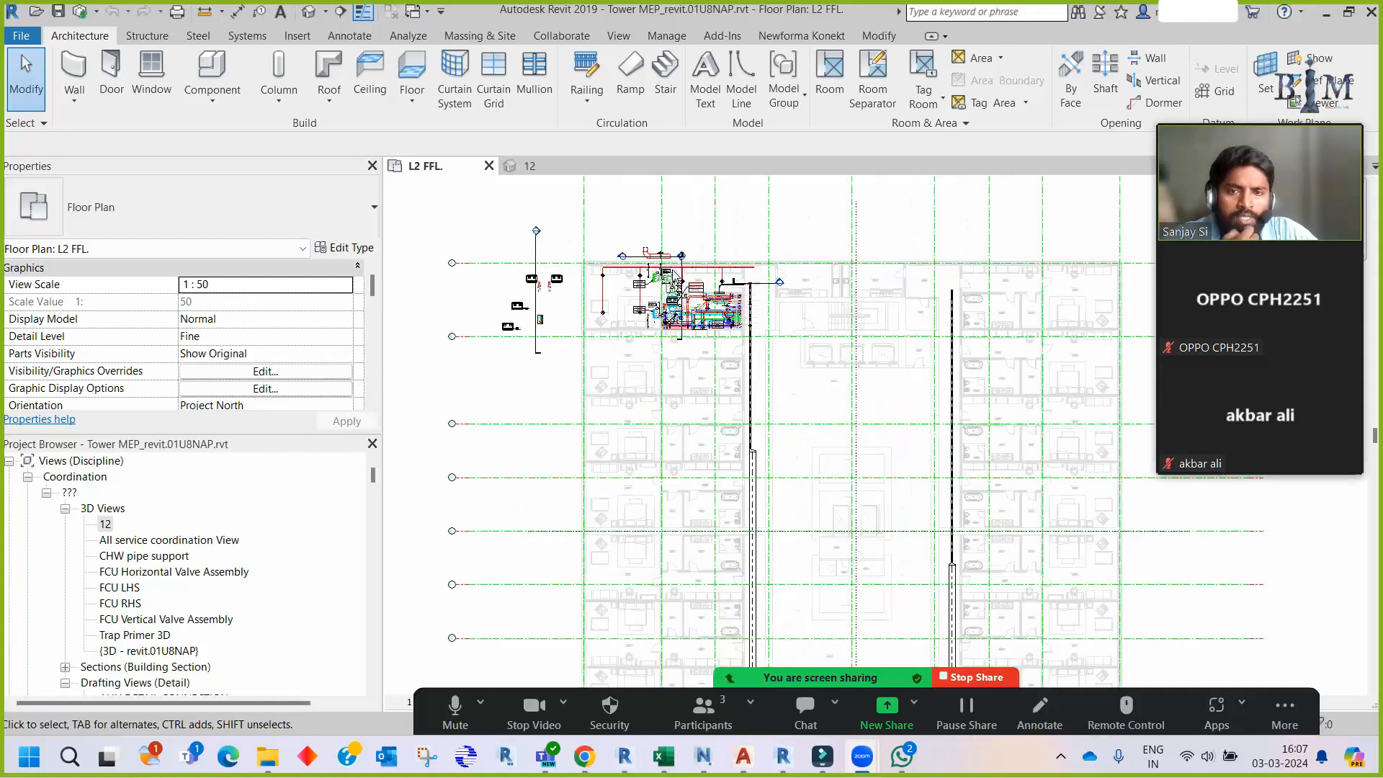
pyautogui.scroll(2, 675, 277)
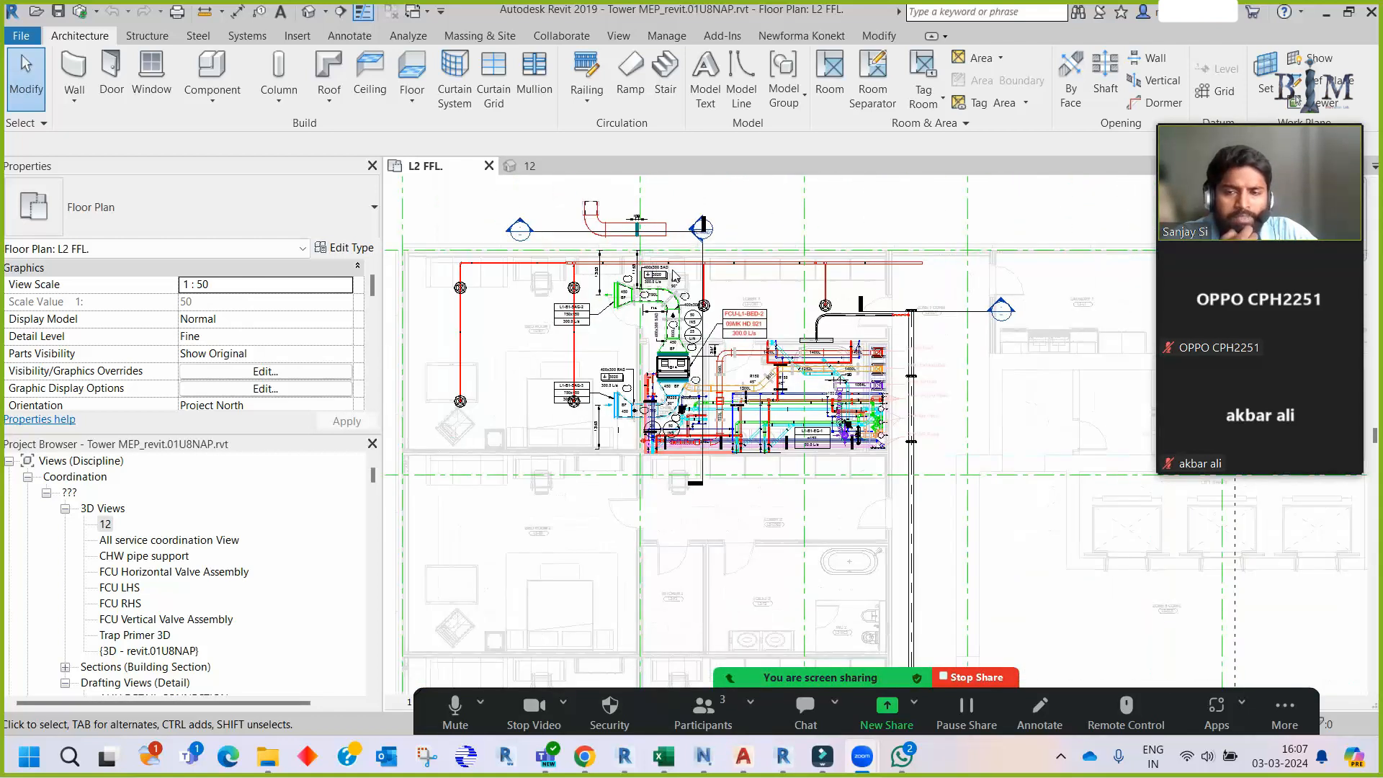
# - Return to 3D view 12 and look over the ducts, pipes and risers of the services model
pyautogui.click(542, 166)
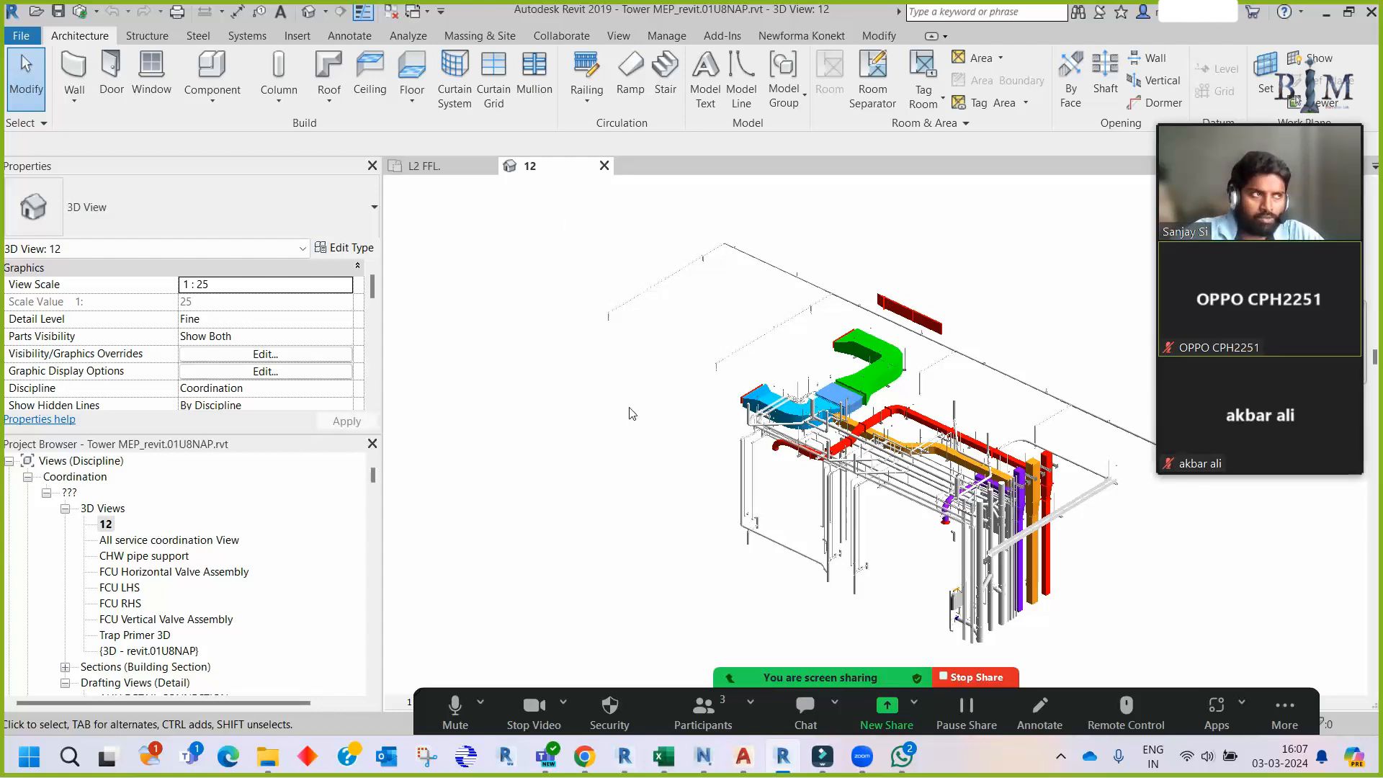
pyautogui.moveTo(682, 445); pyautogui.dragTo(626, 449, button='middle')
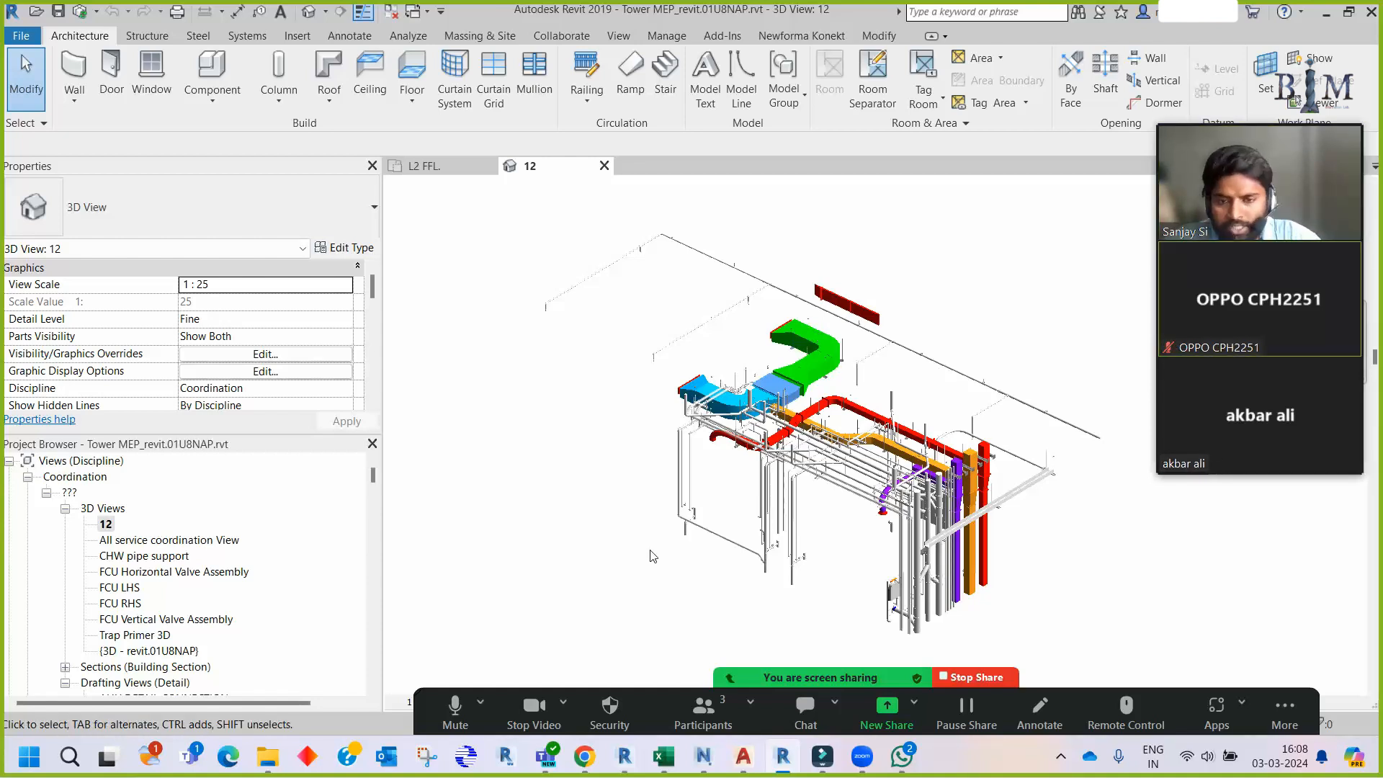
pyautogui.moveTo(631, 572); pyautogui.dragTo(598, 537, button='middle')
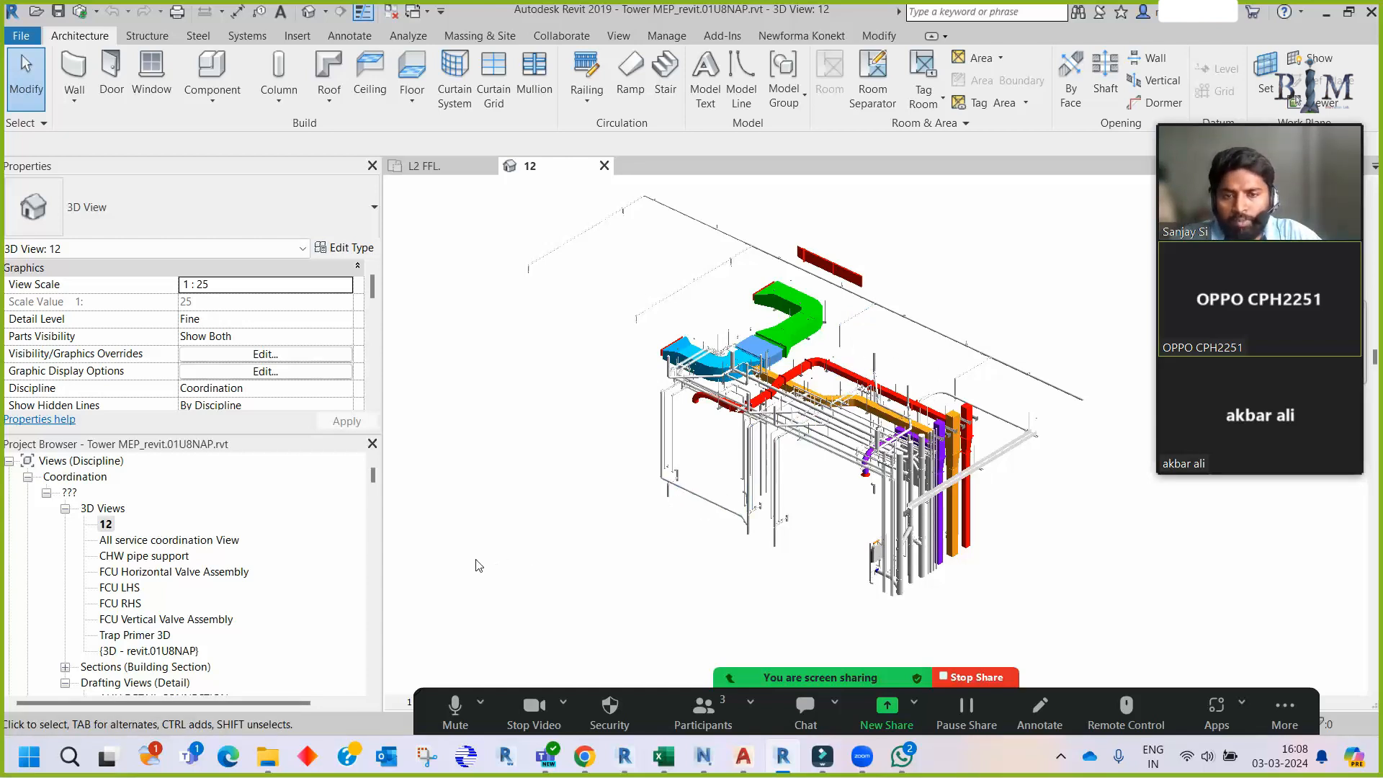
# - Open the CHW pipe support 3D view, inspect its contents and close it again
pyautogui.doubleClick(147, 557)
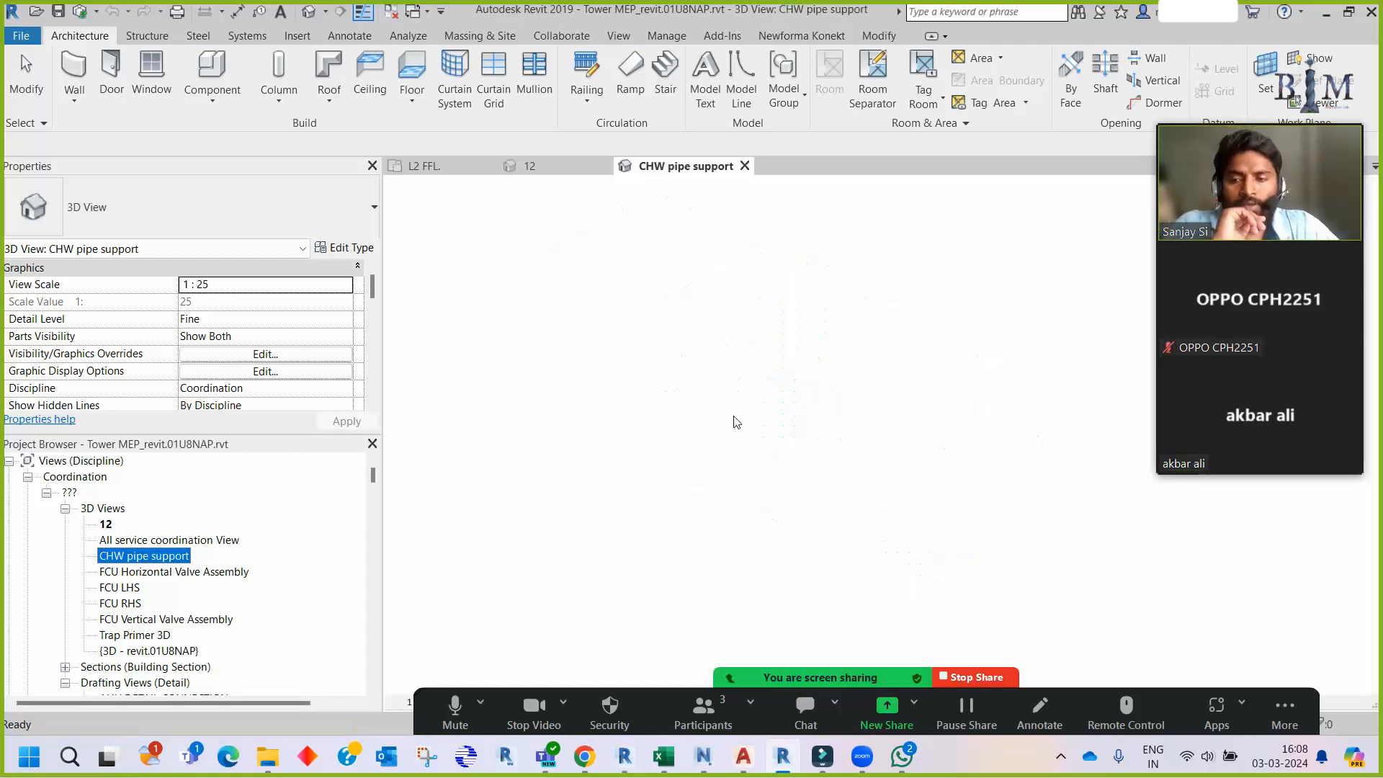
pyautogui.scroll(5, 958, 630)
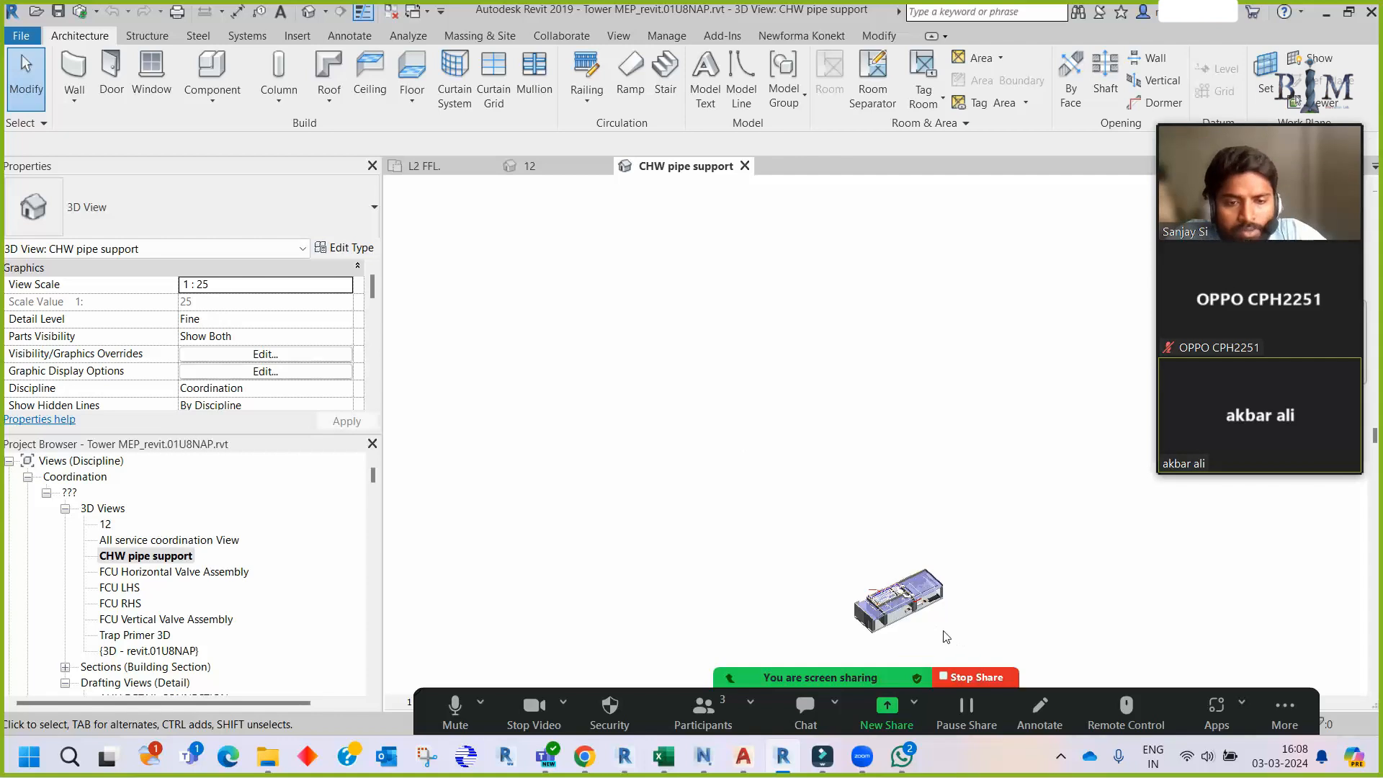
pyautogui.click(745, 167)
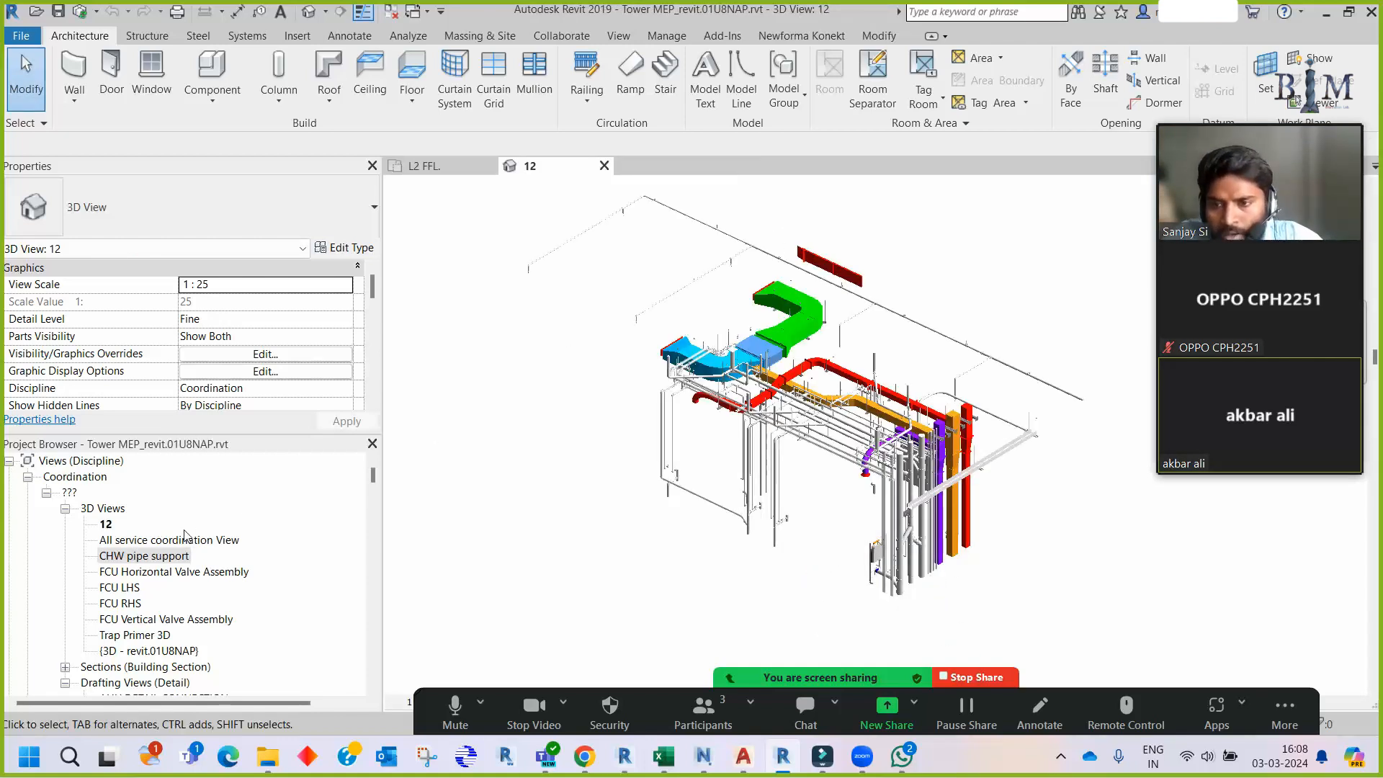
# - Duplicate 3D view 12 with detailing and rename the copy "Navis DR"
pyautogui.rightClick(106, 524)
pyautogui.moveTo(202, 265)
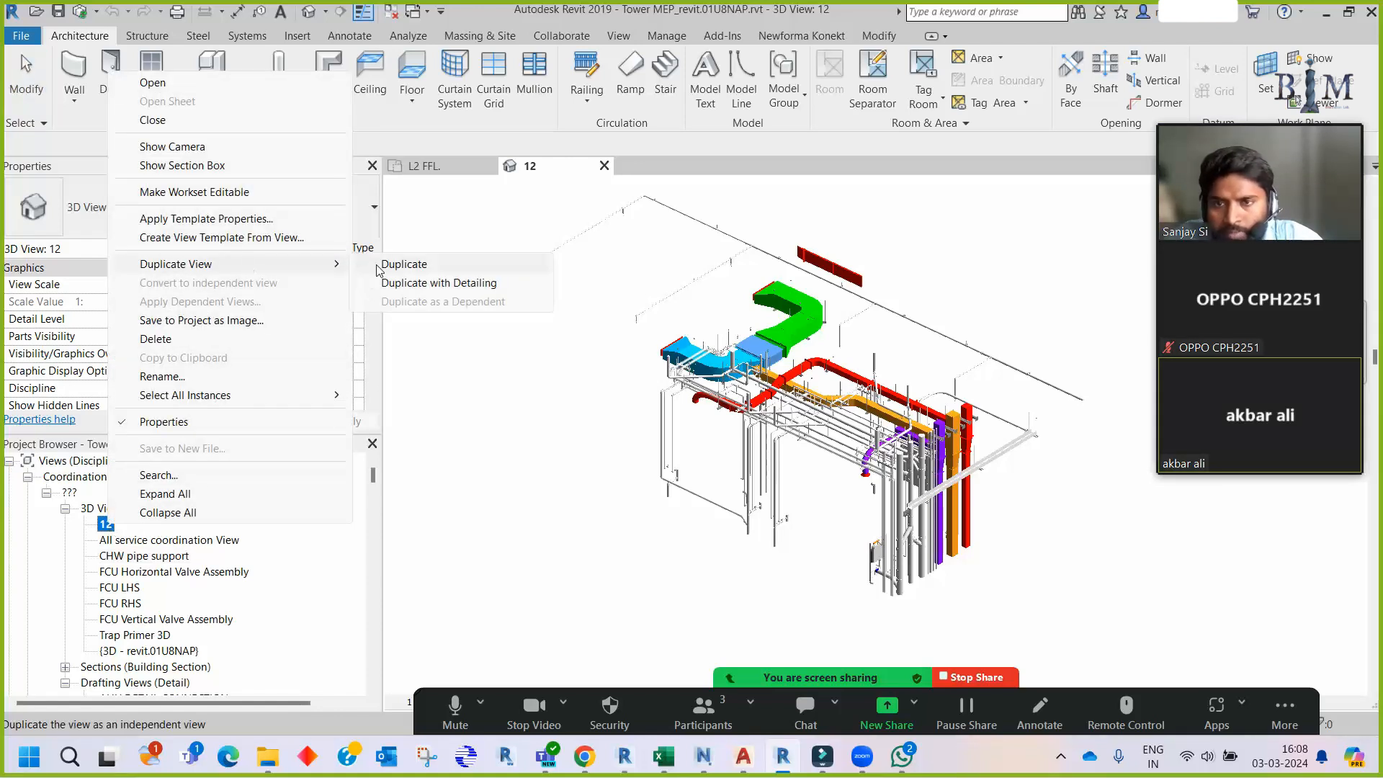
pyautogui.click(429, 284)
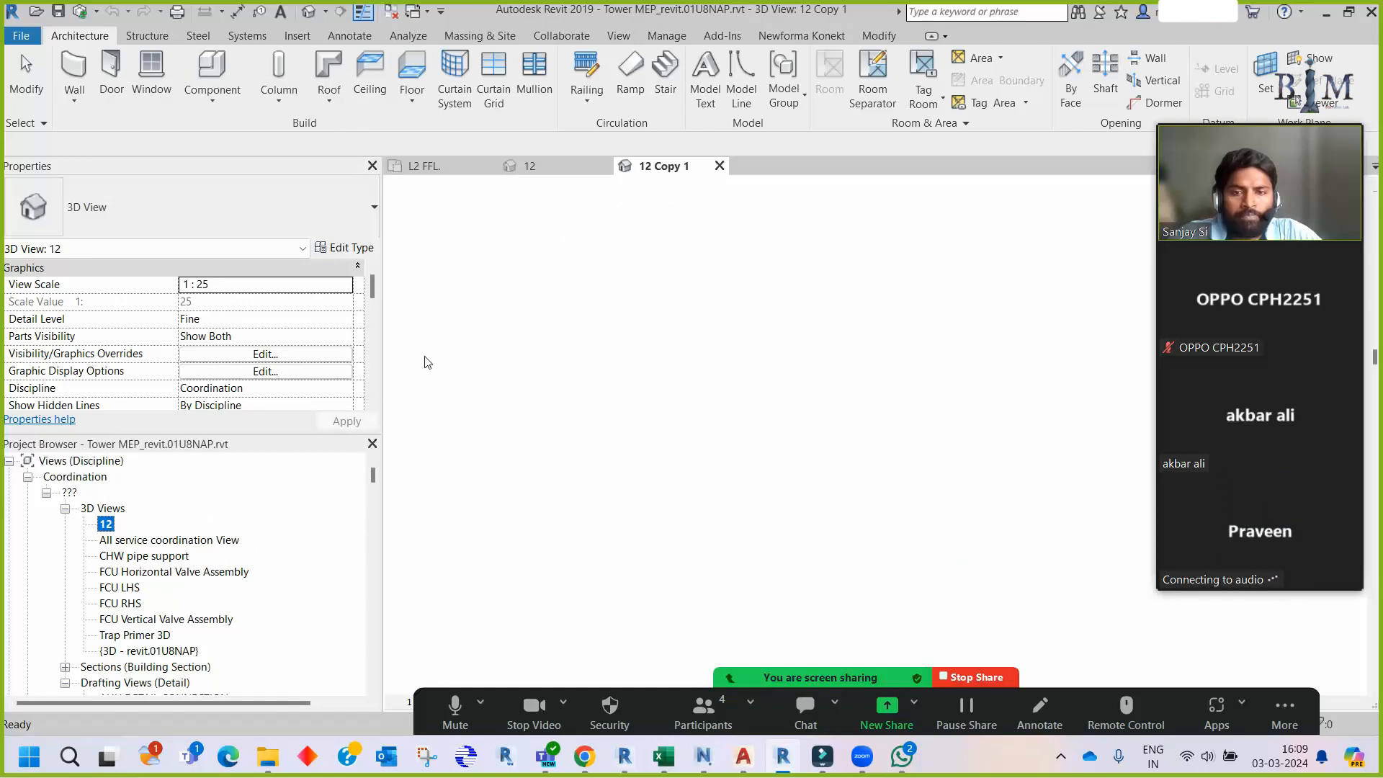
pyautogui.rightClick(144, 540)
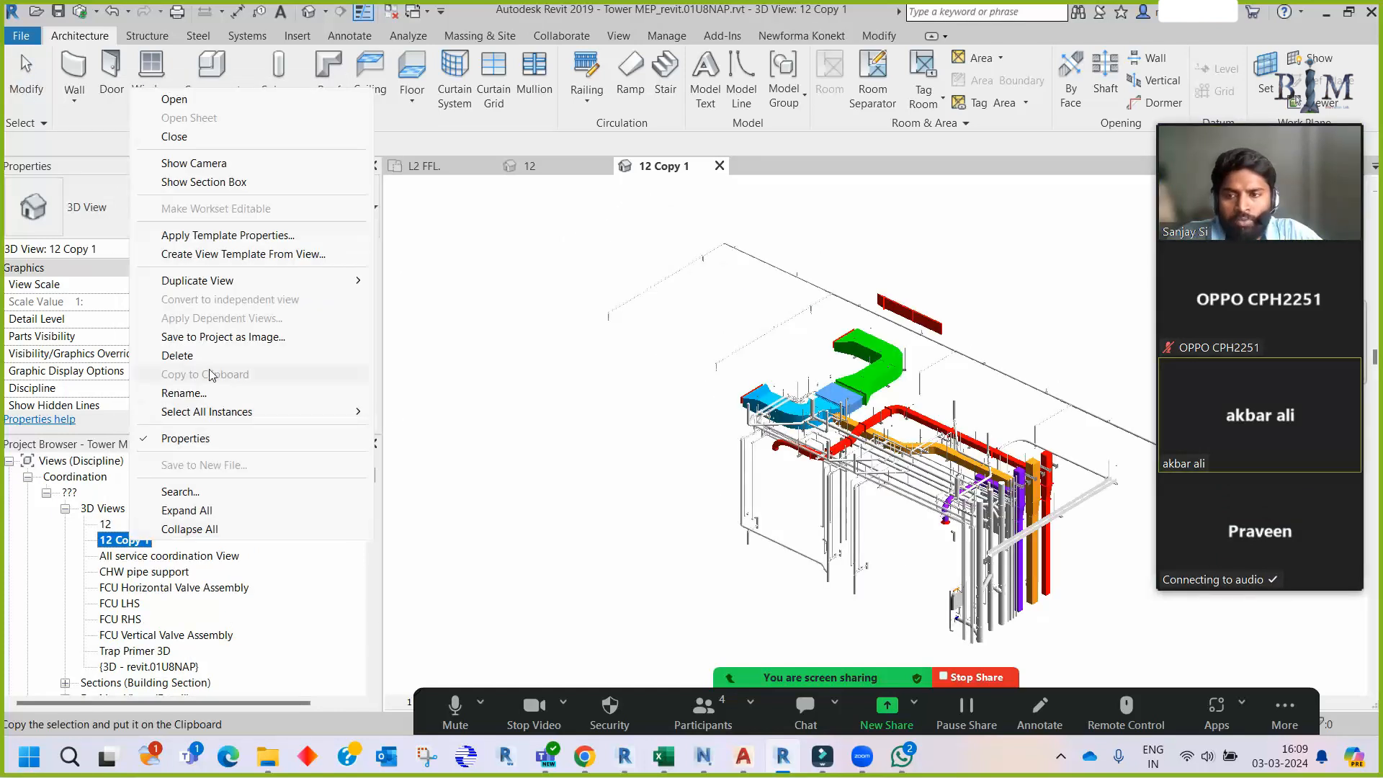
pyautogui.click(217, 394)
pyautogui.write('Navis DR')
pyautogui.press('Return')
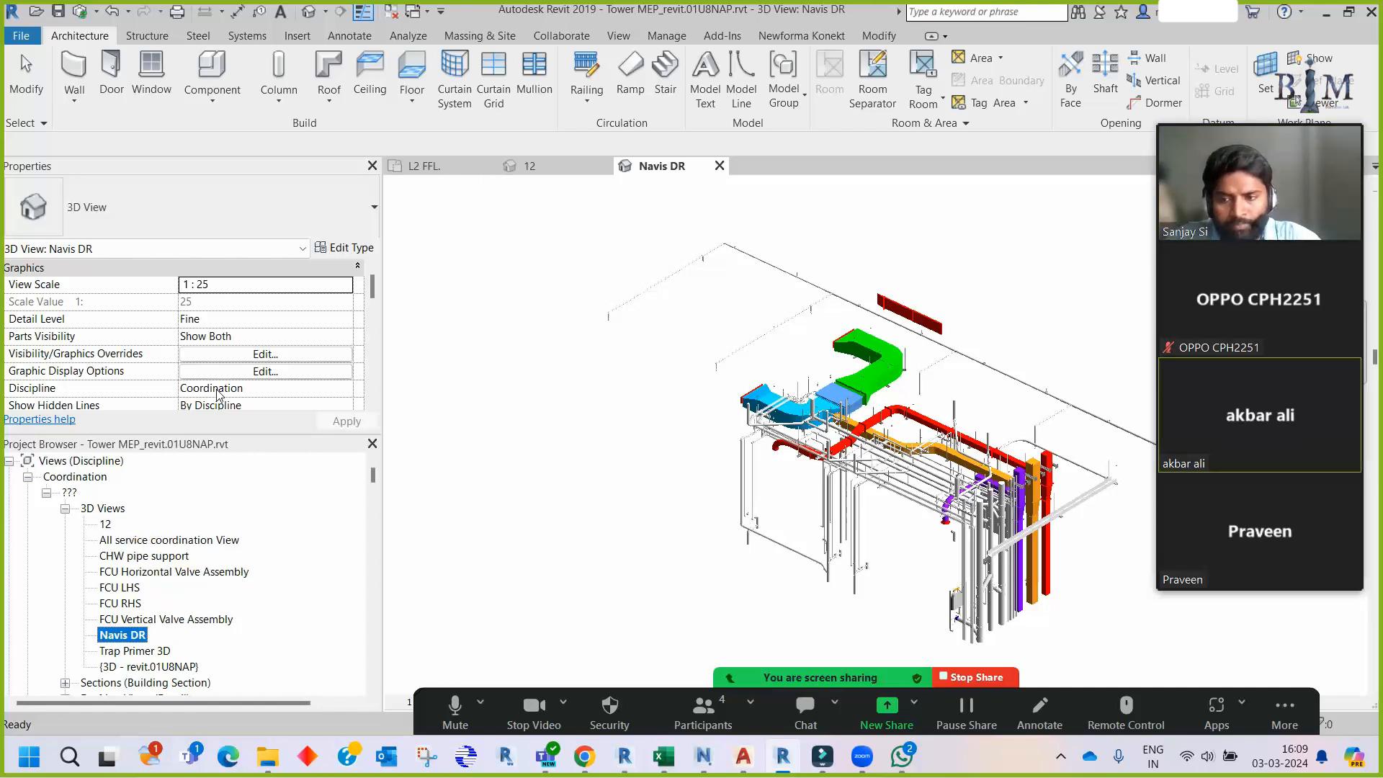
pyautogui.click(626, 459)
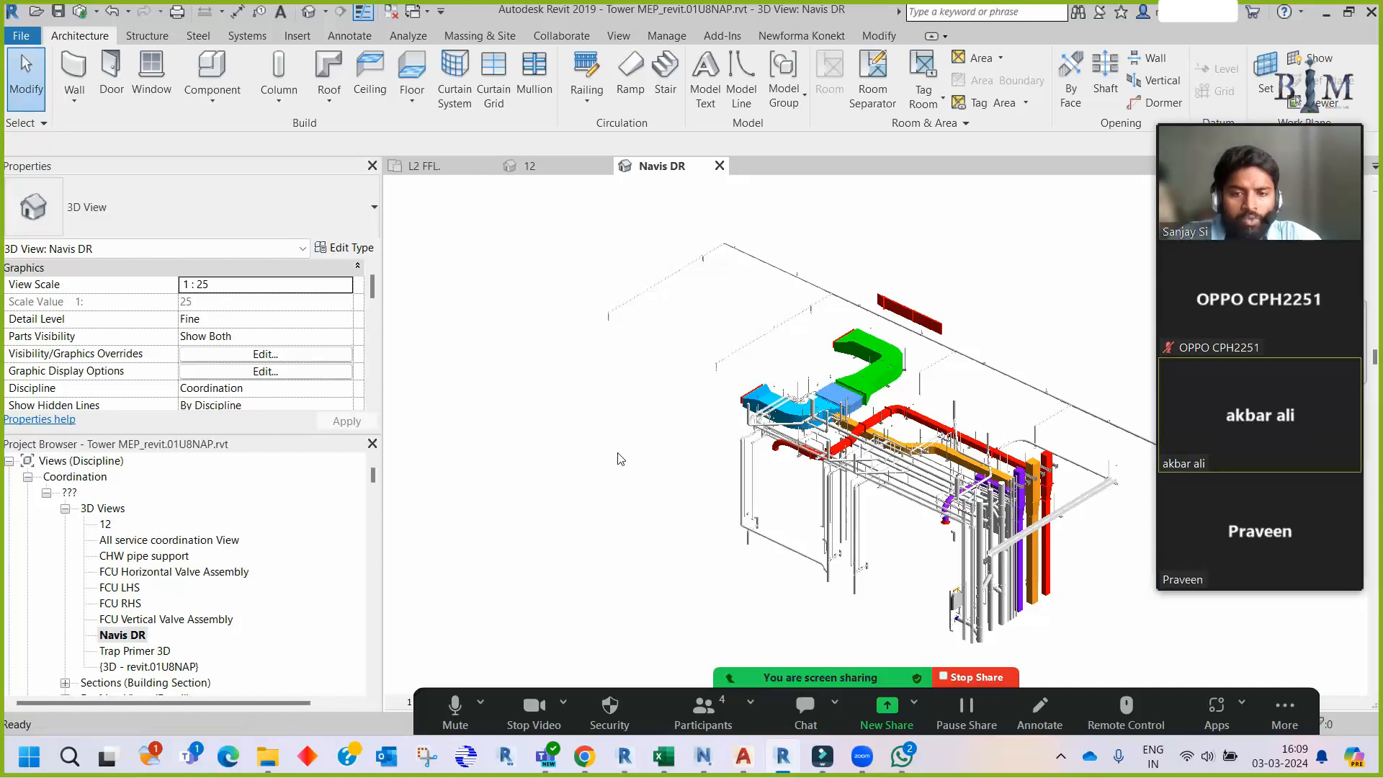
# - Set every workset to Hide in the visibility/graphic overrides of the Navis DR view
pyautogui.press('v')
pyautogui.press('g')
pyautogui.moveTo(1015, 145); pyautogui.dragTo(829, 128)
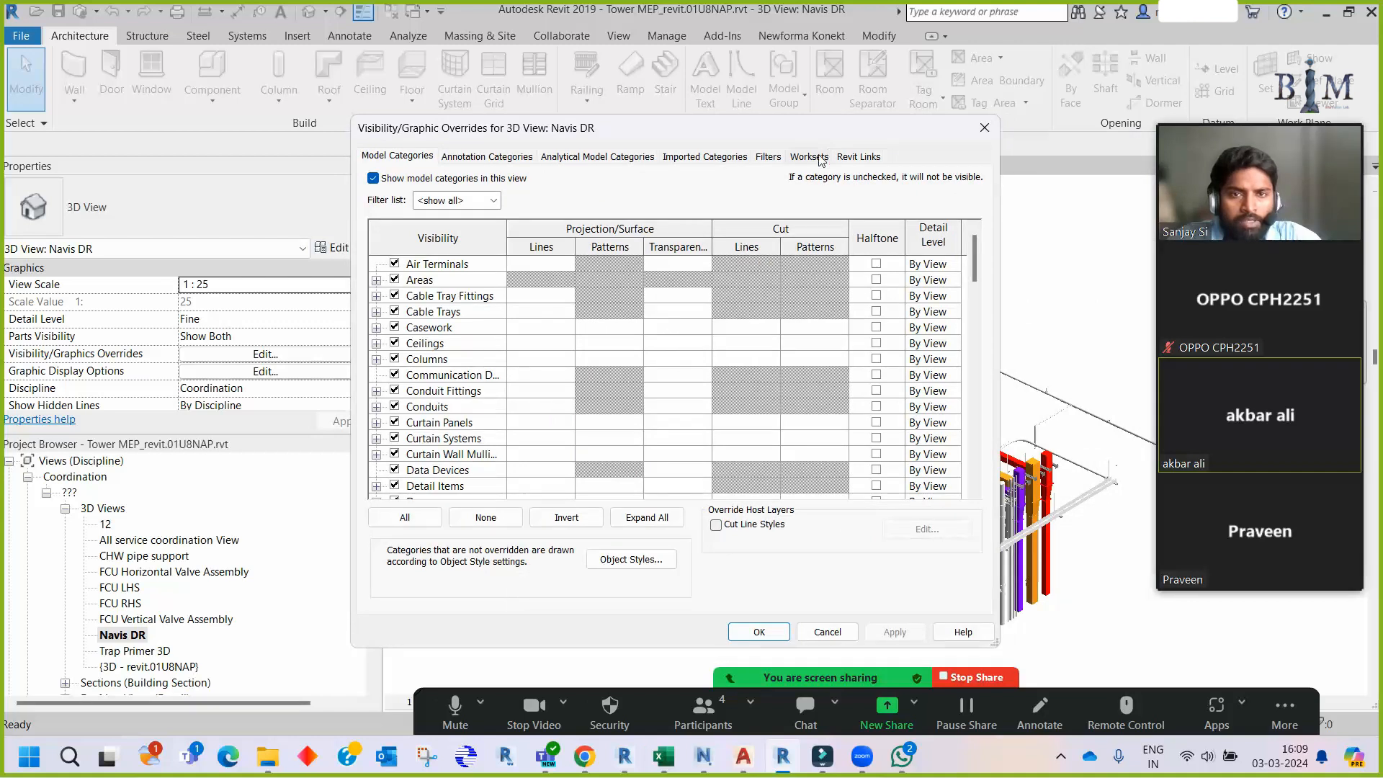
pyautogui.click(809, 156)
pyautogui.click(412, 529)
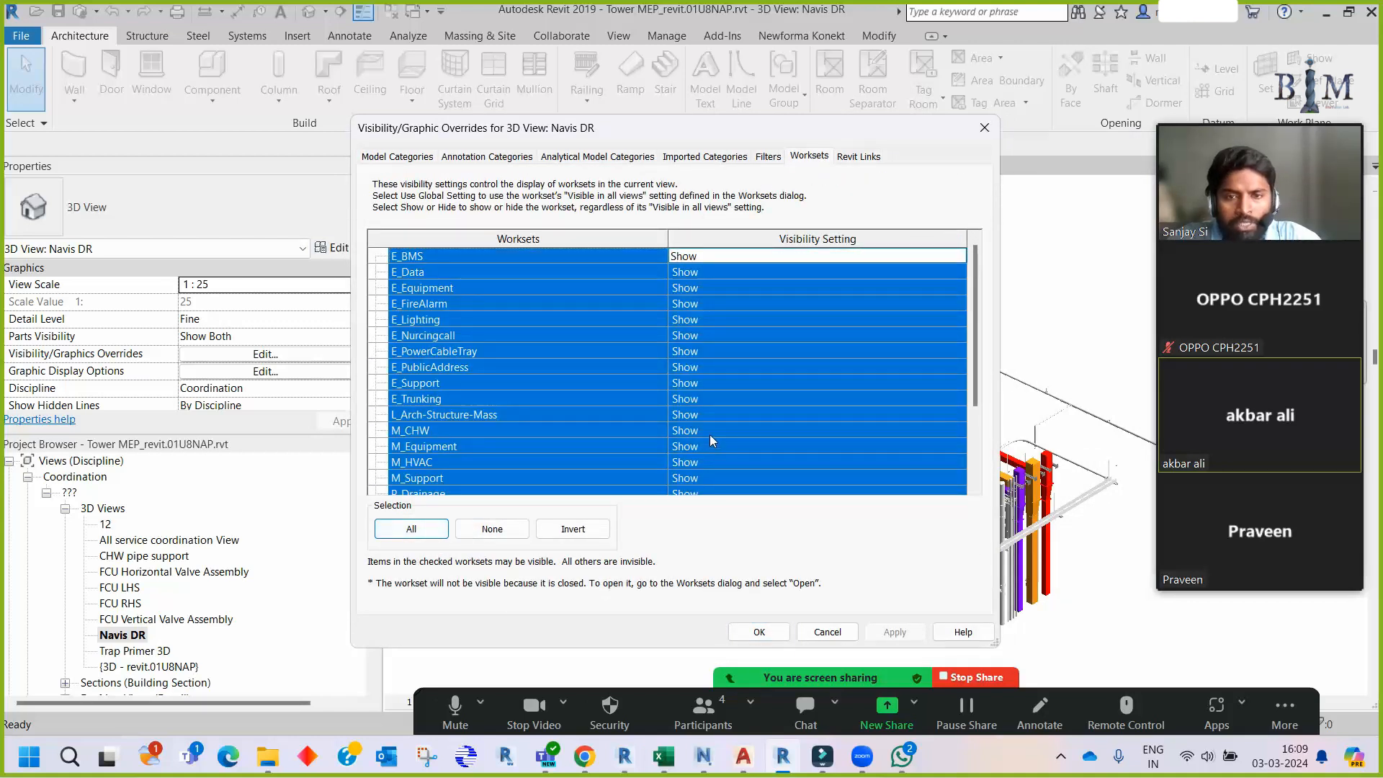
pyautogui.click(712, 432)
pyautogui.click(718, 431)
pyautogui.click(690, 455)
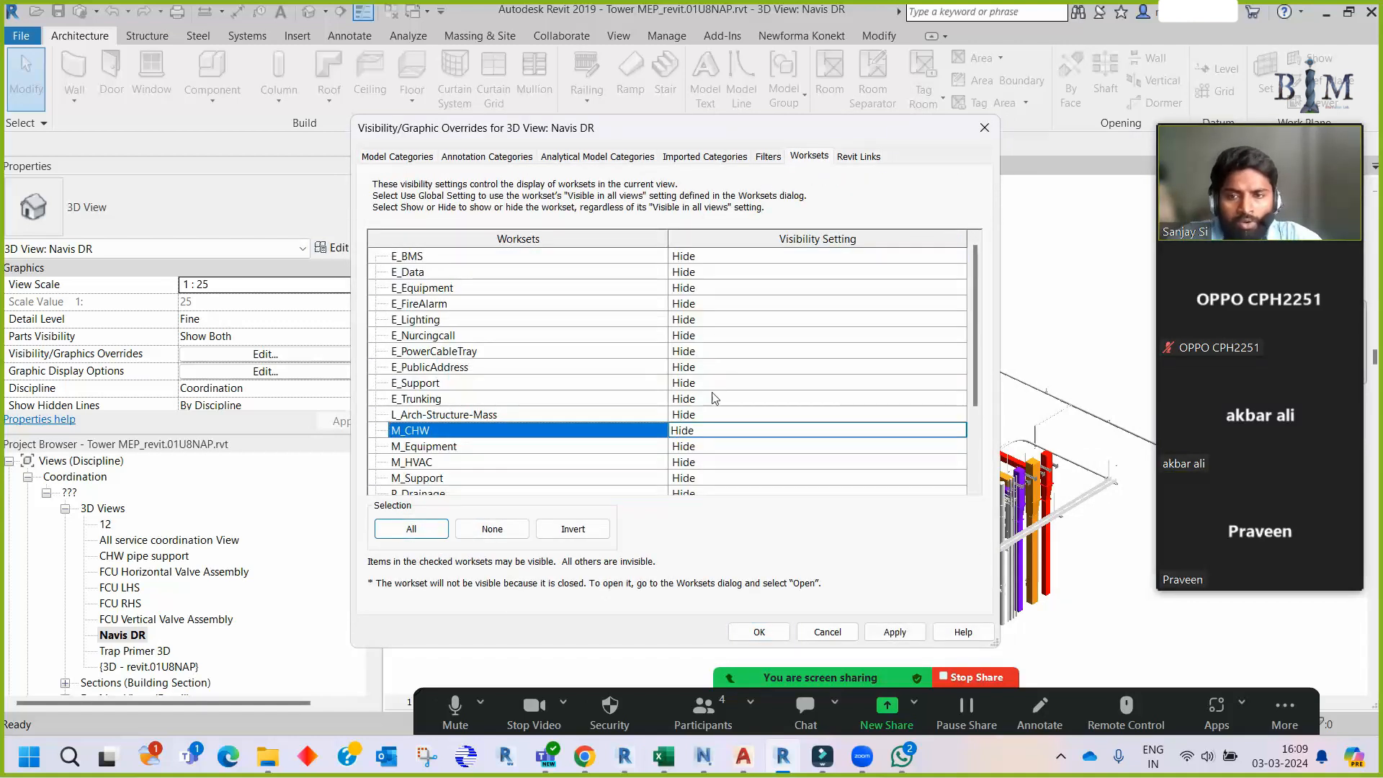
# - Set the P_Drainage workset to Show in the Navis DR view and accept the visibility overrides
pyautogui.scroll(-1, 716, 398)
pyautogui.click(543, 478)
pyautogui.scroll(-1, 569, 475)
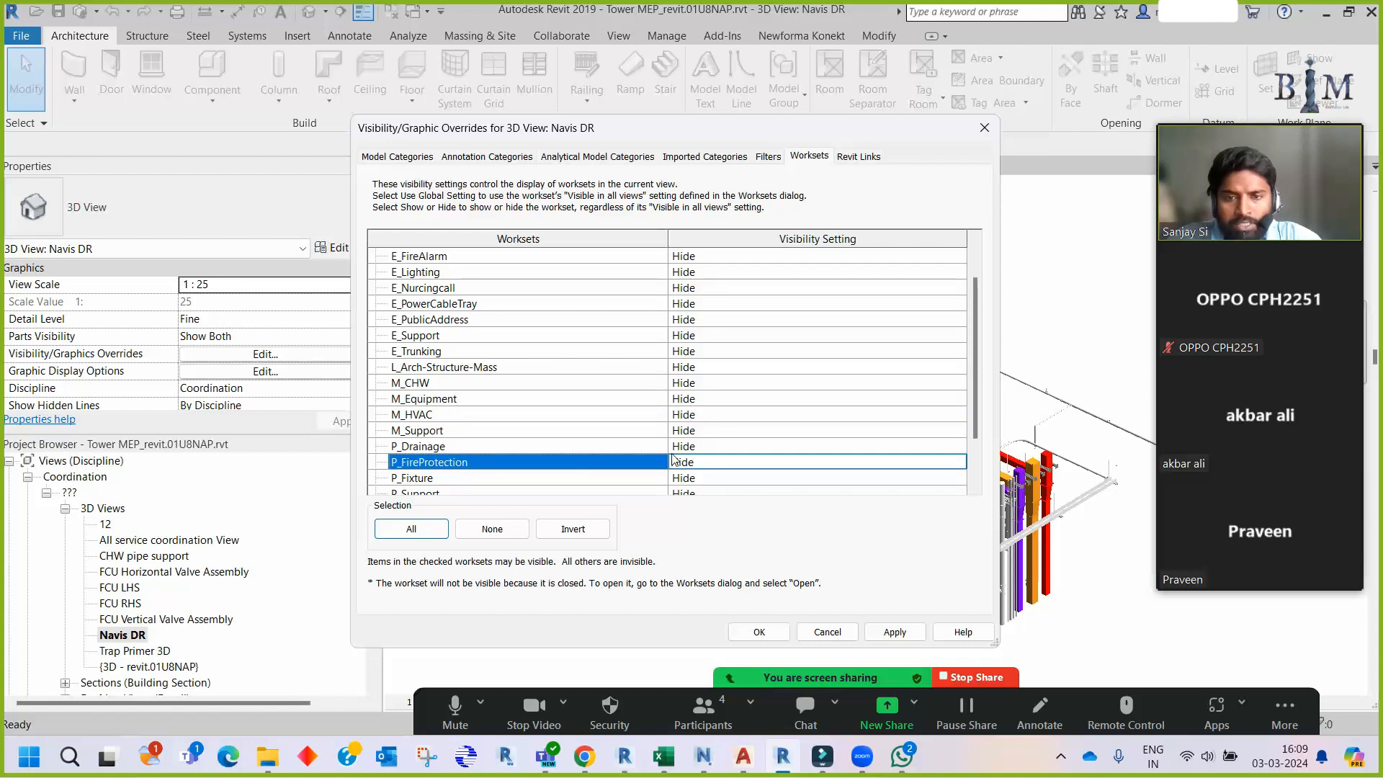
pyautogui.click(705, 447)
pyautogui.click(713, 447)
pyautogui.click(692, 462)
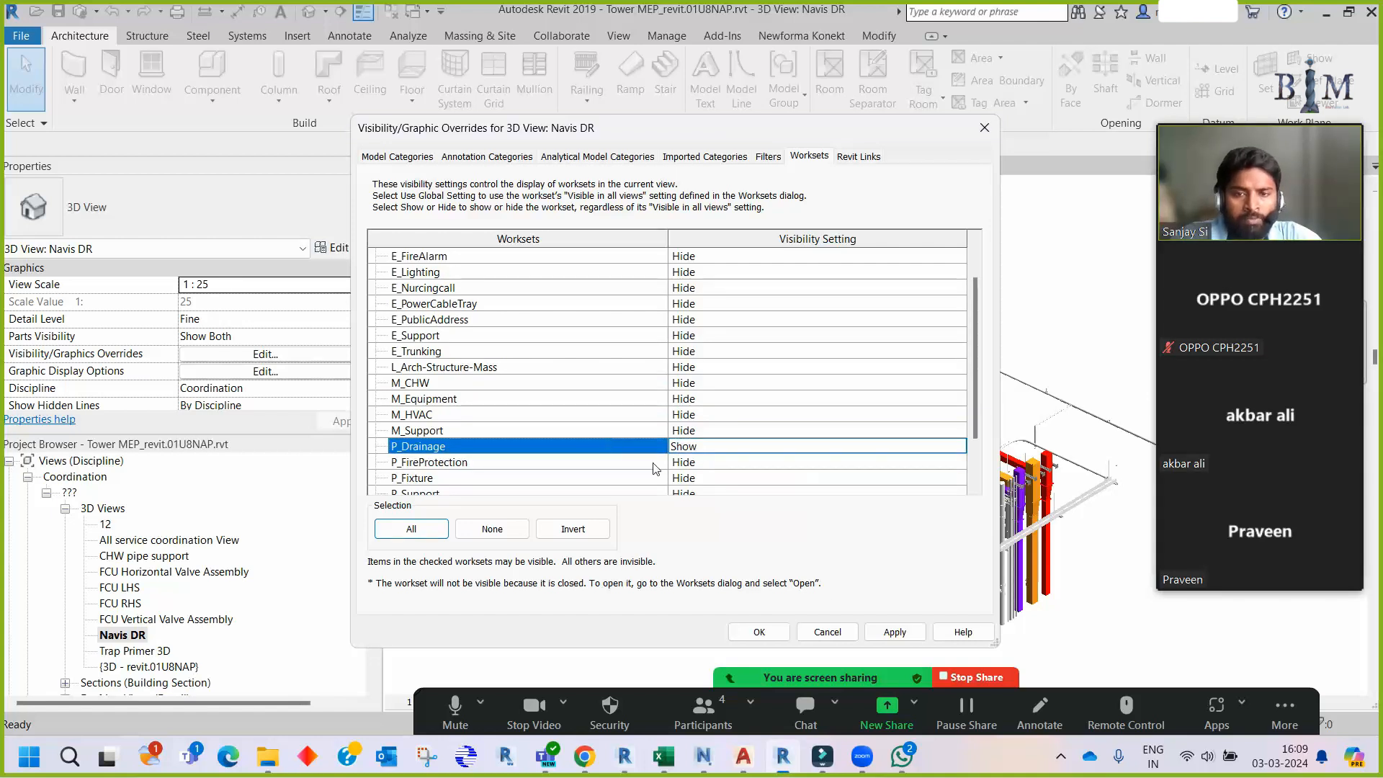
pyautogui.click(760, 632)
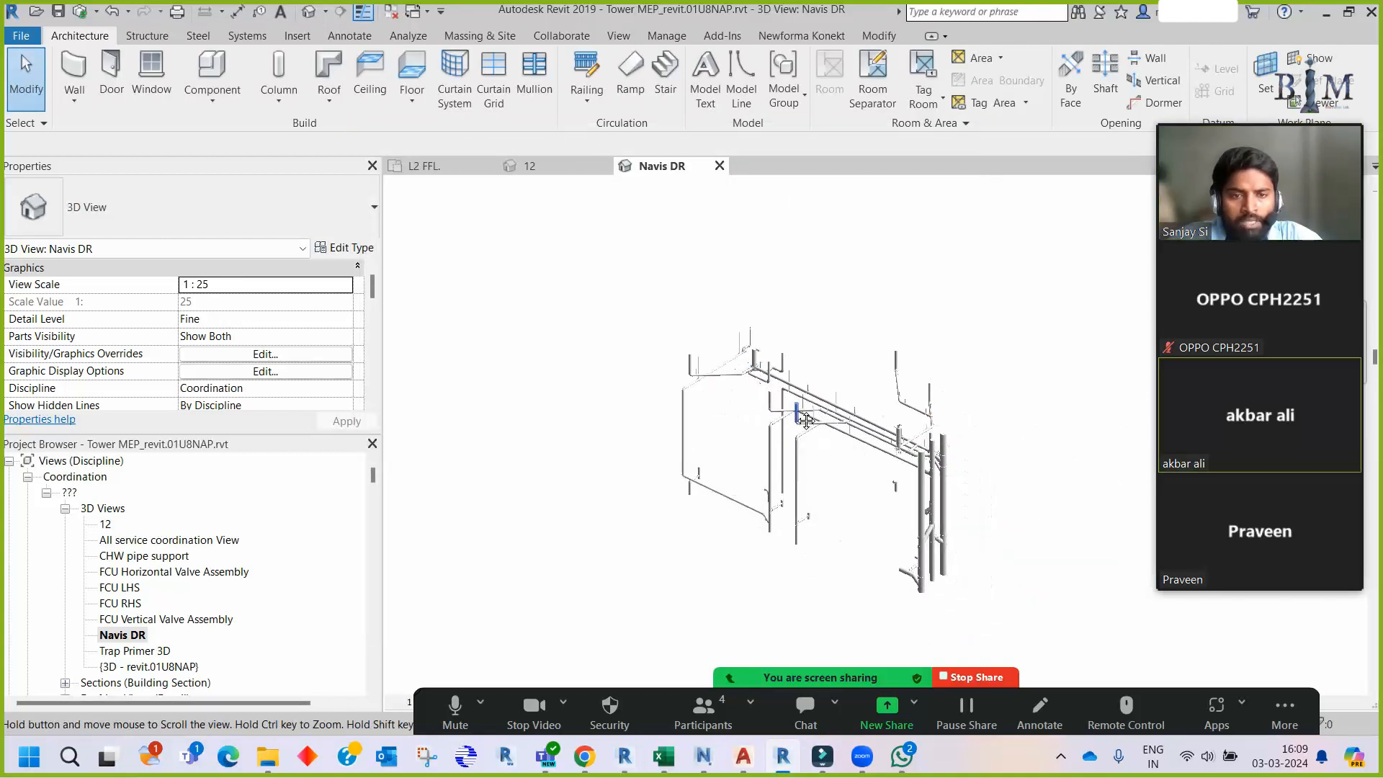
# - Remove every filter, from Air terminal through Wall, from the Navis DR view's visibility/graphic overrides and accept the change
pyautogui.press('v')
pyautogui.press('g')
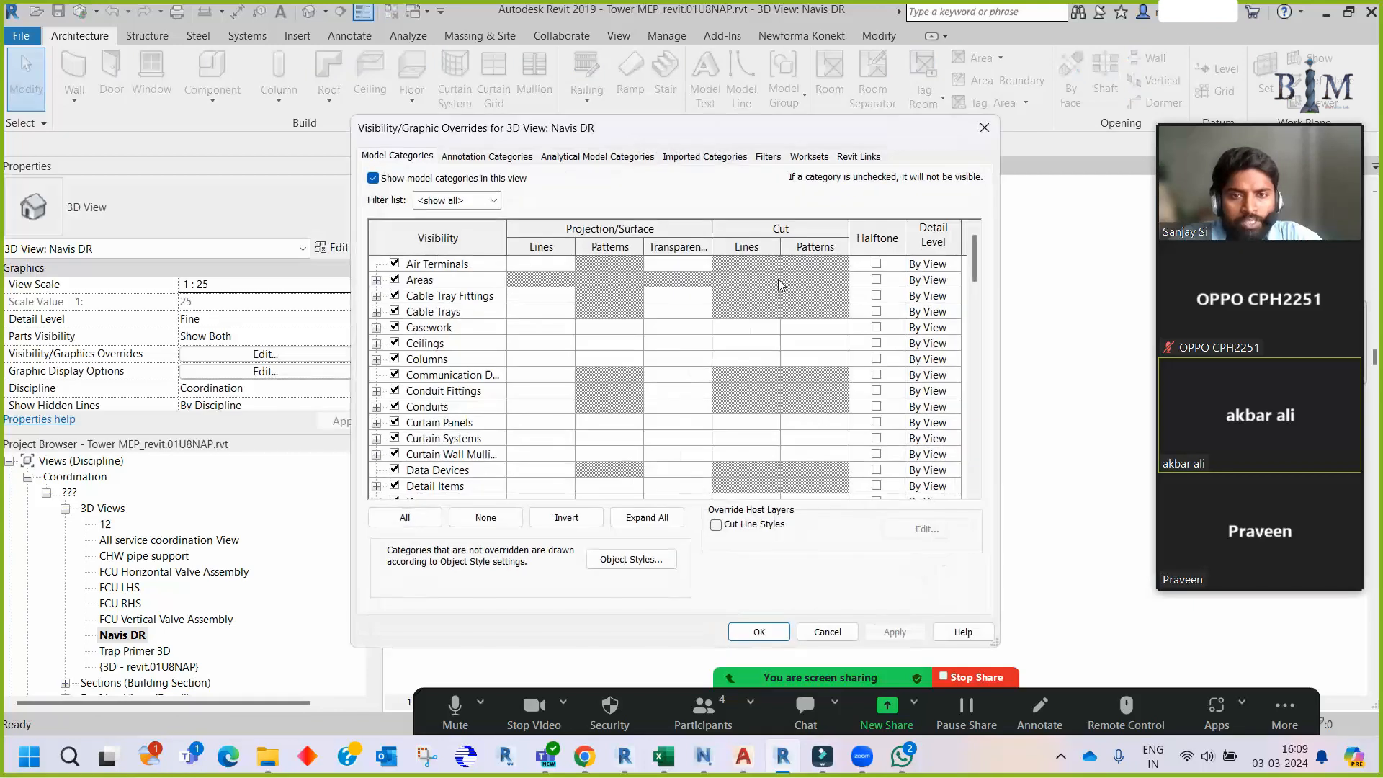
pyautogui.click(768, 157)
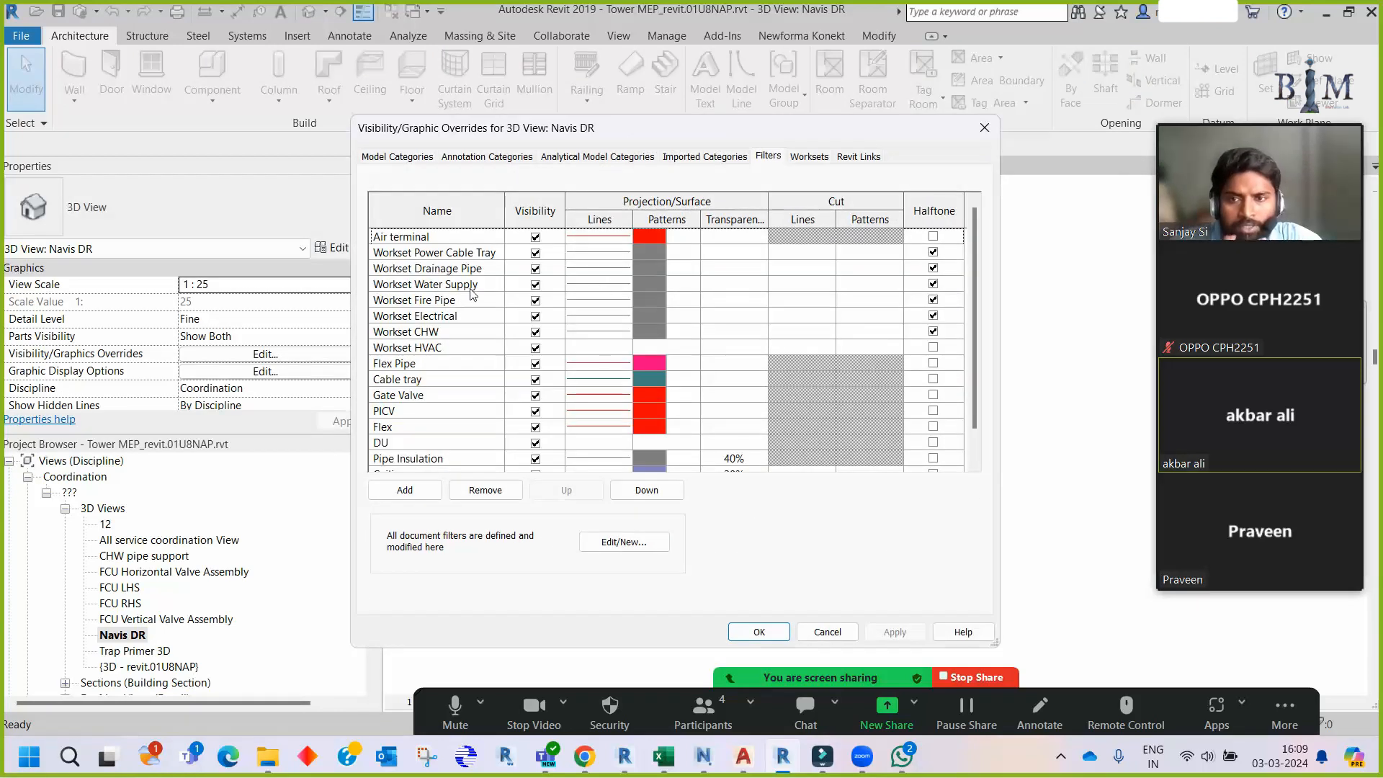
pyautogui.click(496, 271)
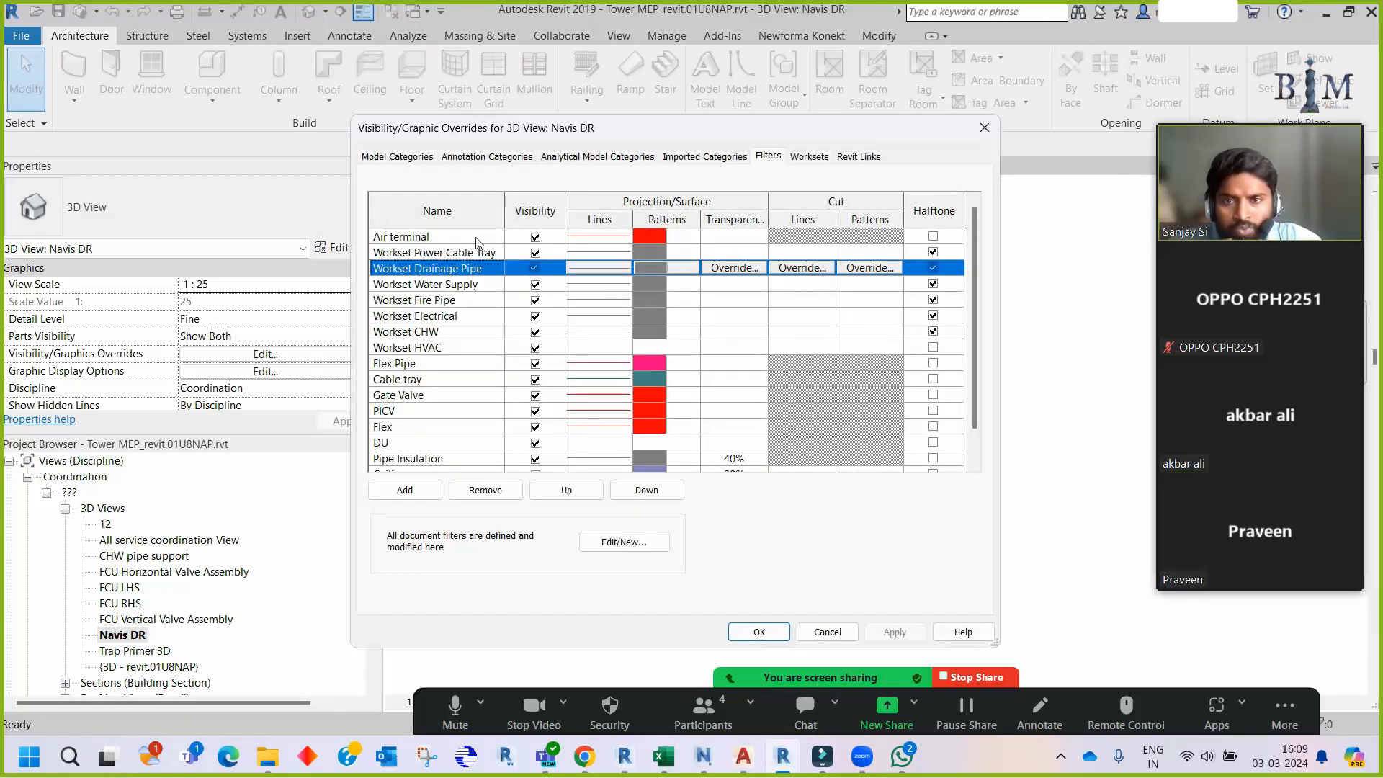
pyautogui.click(475, 238)
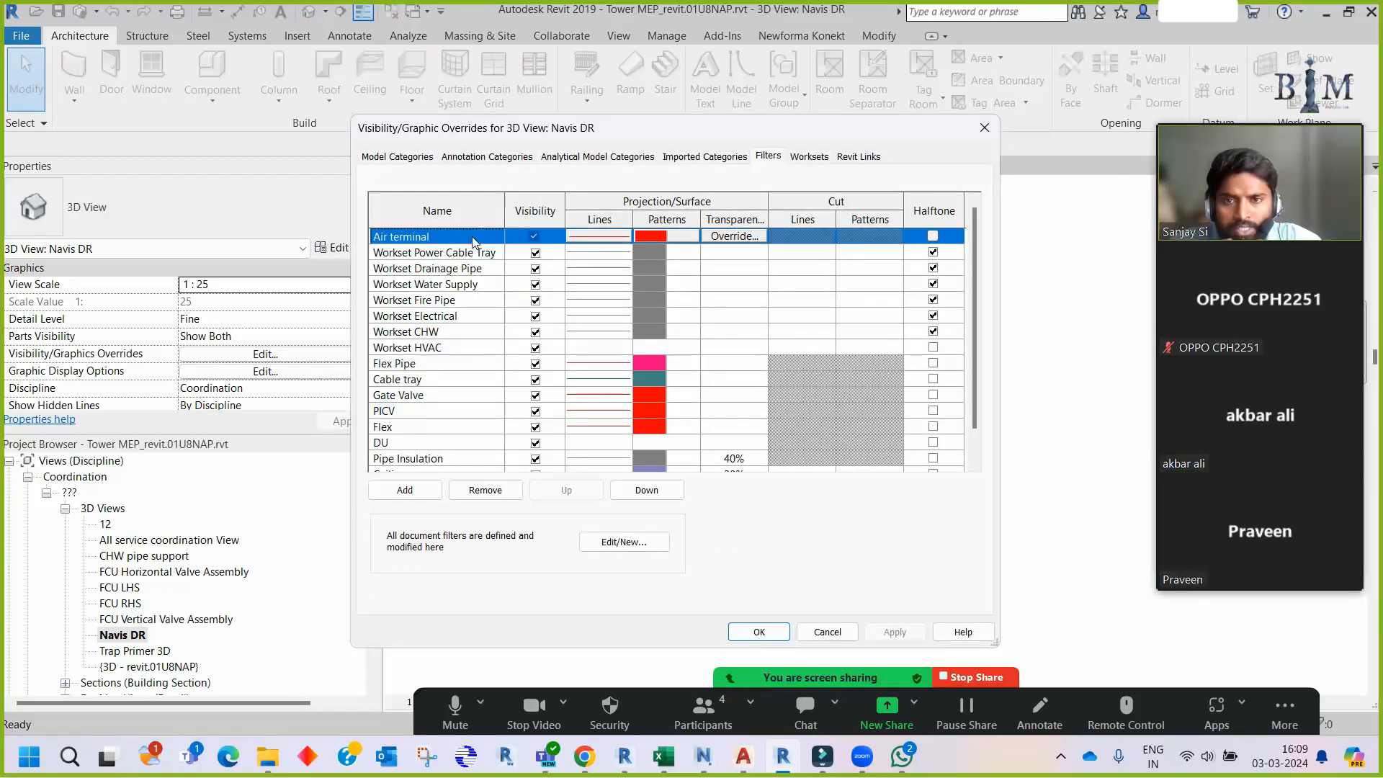
pyautogui.click(484, 491)
pyautogui.click(484, 491)
pyautogui.click(484, 491)
pyautogui.click(485, 491)
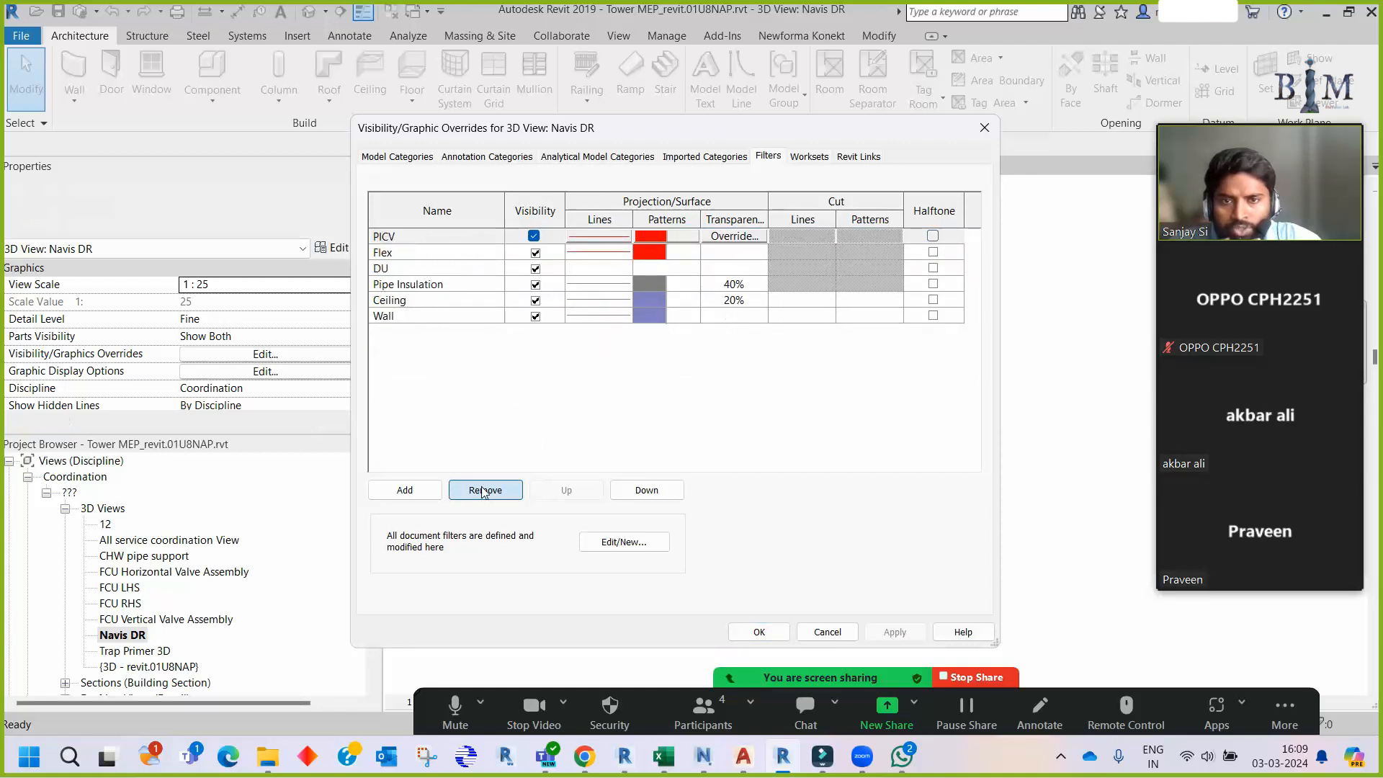
pyautogui.click(486, 491)
pyautogui.click(486, 490)
pyautogui.click(485, 491)
pyautogui.doubleClick(487, 491)
pyautogui.click(488, 492)
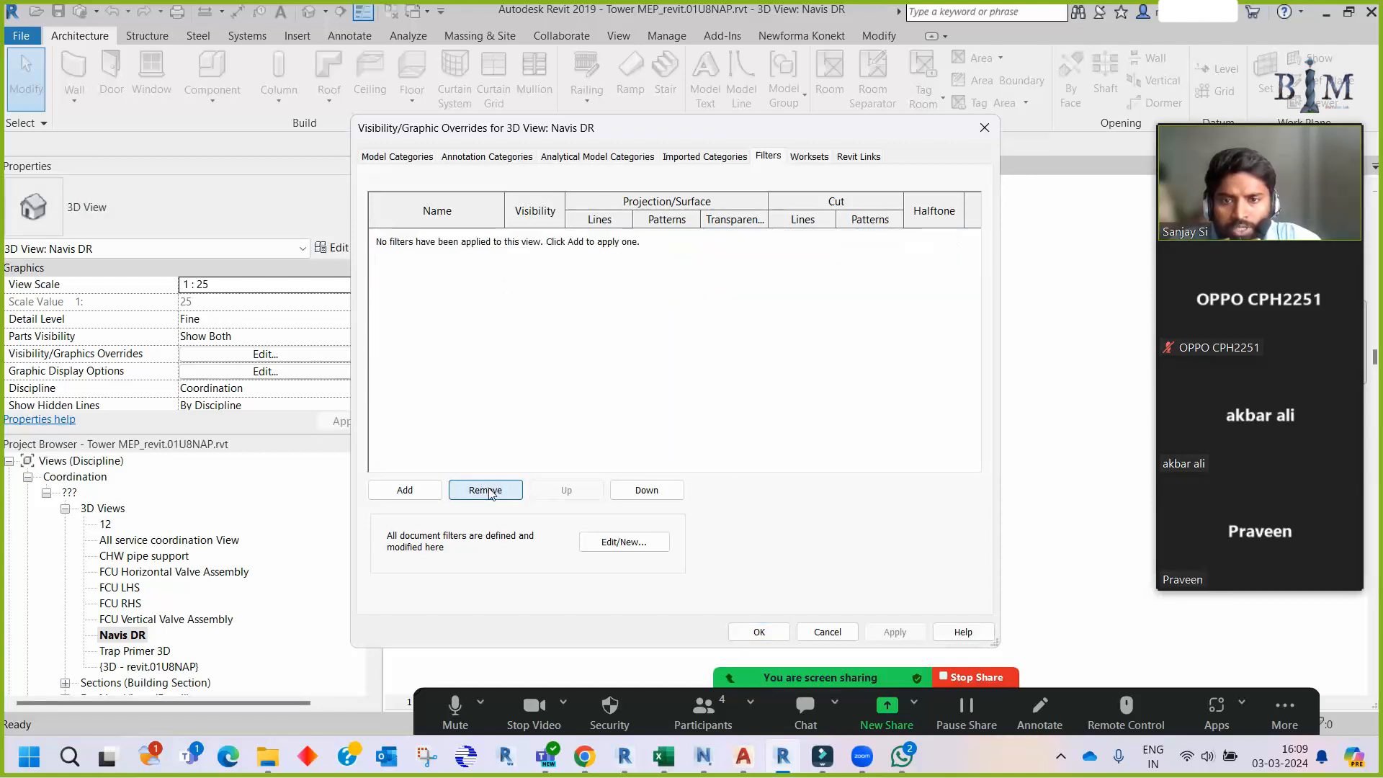
pyautogui.click(762, 633)
# - Turn off the section box in the properties of the Navis DR view
pyautogui.scroll(4, 850, 504)
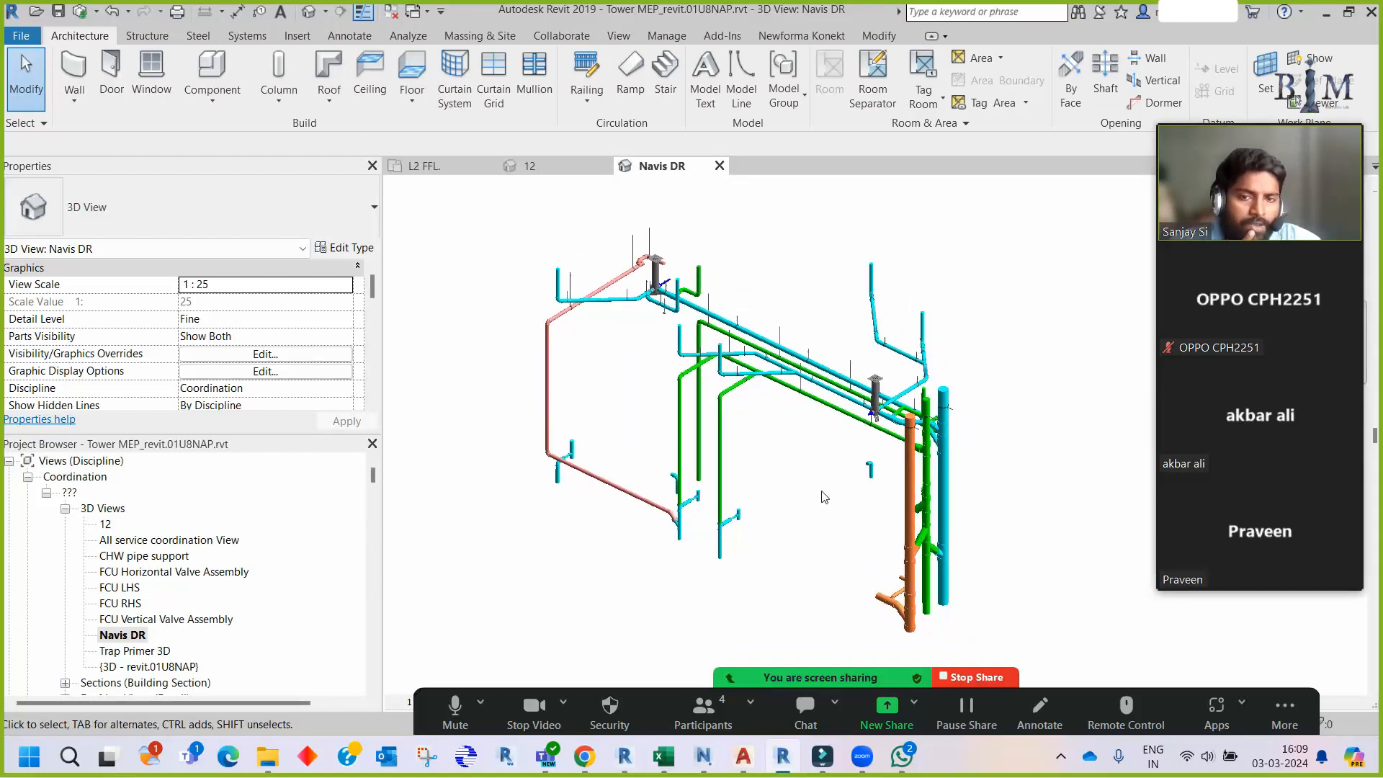
pyautogui.scroll(-3, 821, 497)
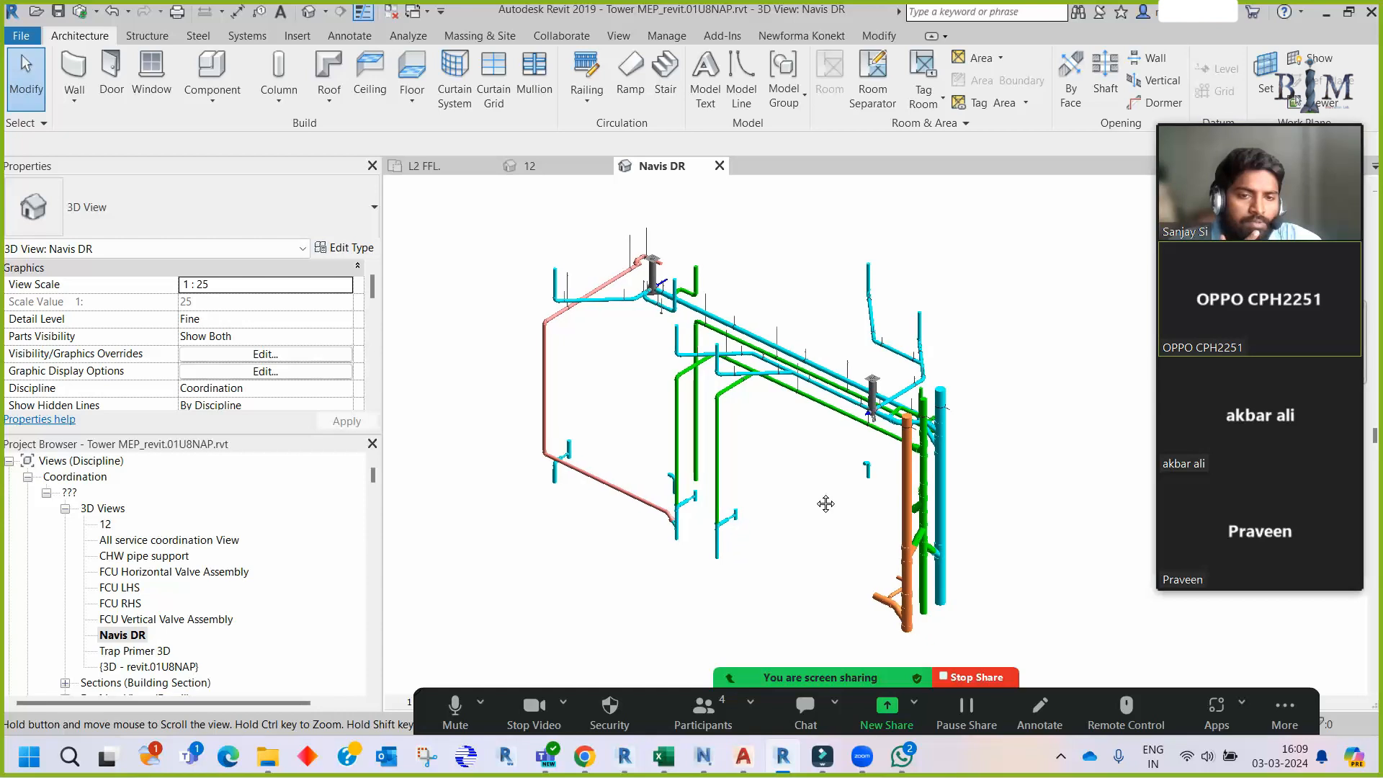
pyautogui.keyDown('shift'); pyautogui.moveTo(809, 505); pyautogui.dragTo(814, 477, button='middle'); pyautogui.keyUp('shift')
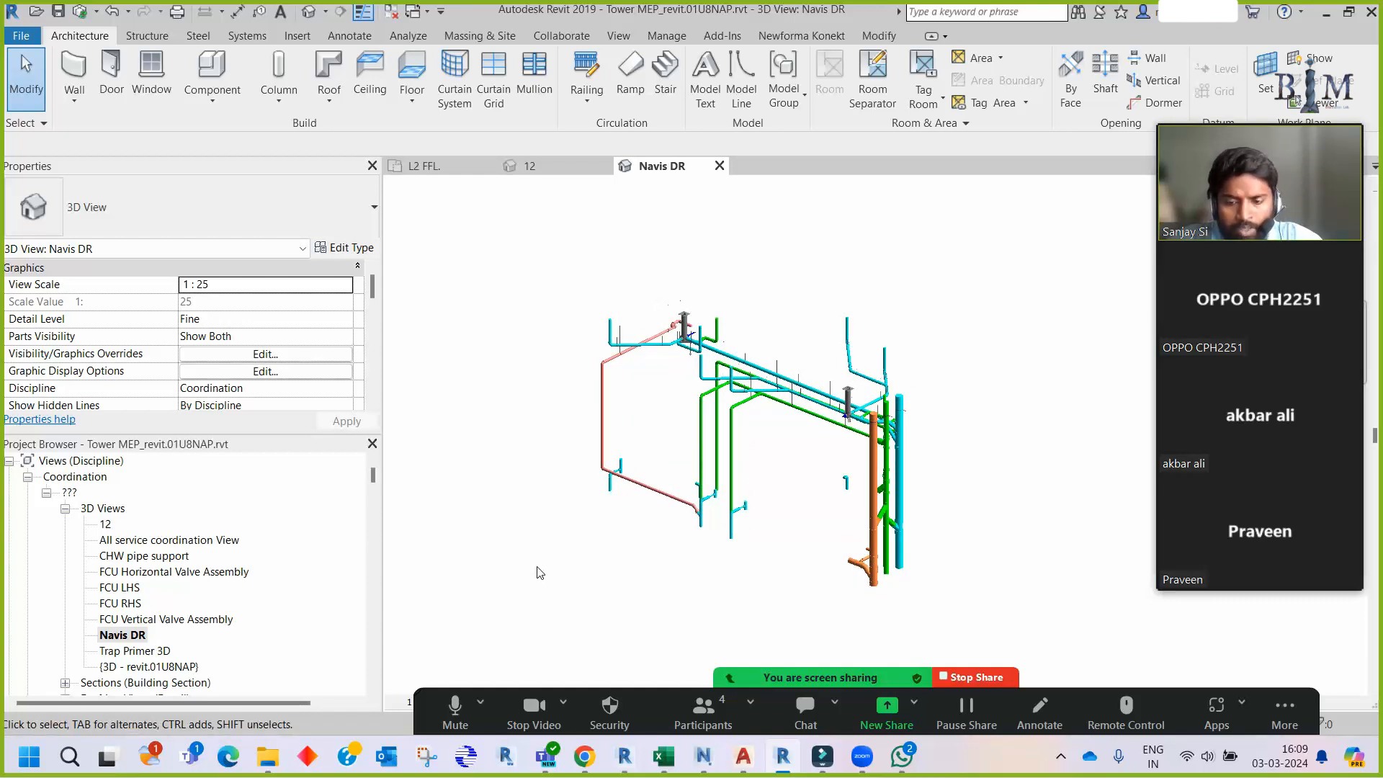
pyautogui.scroll(-5, 327, 380)
pyautogui.scroll(-6, 266, 366)
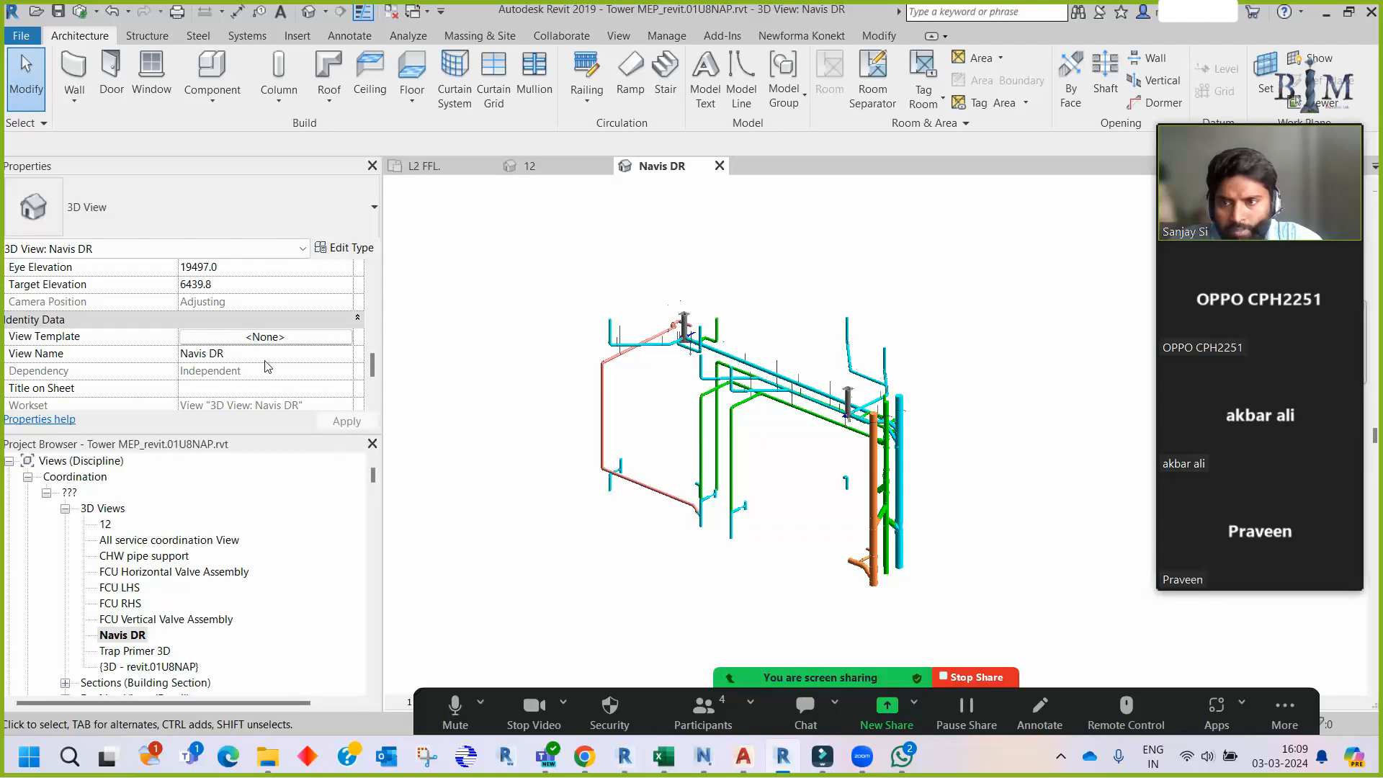
pyautogui.scroll(-3, 266, 366)
pyautogui.scroll(8, 267, 372)
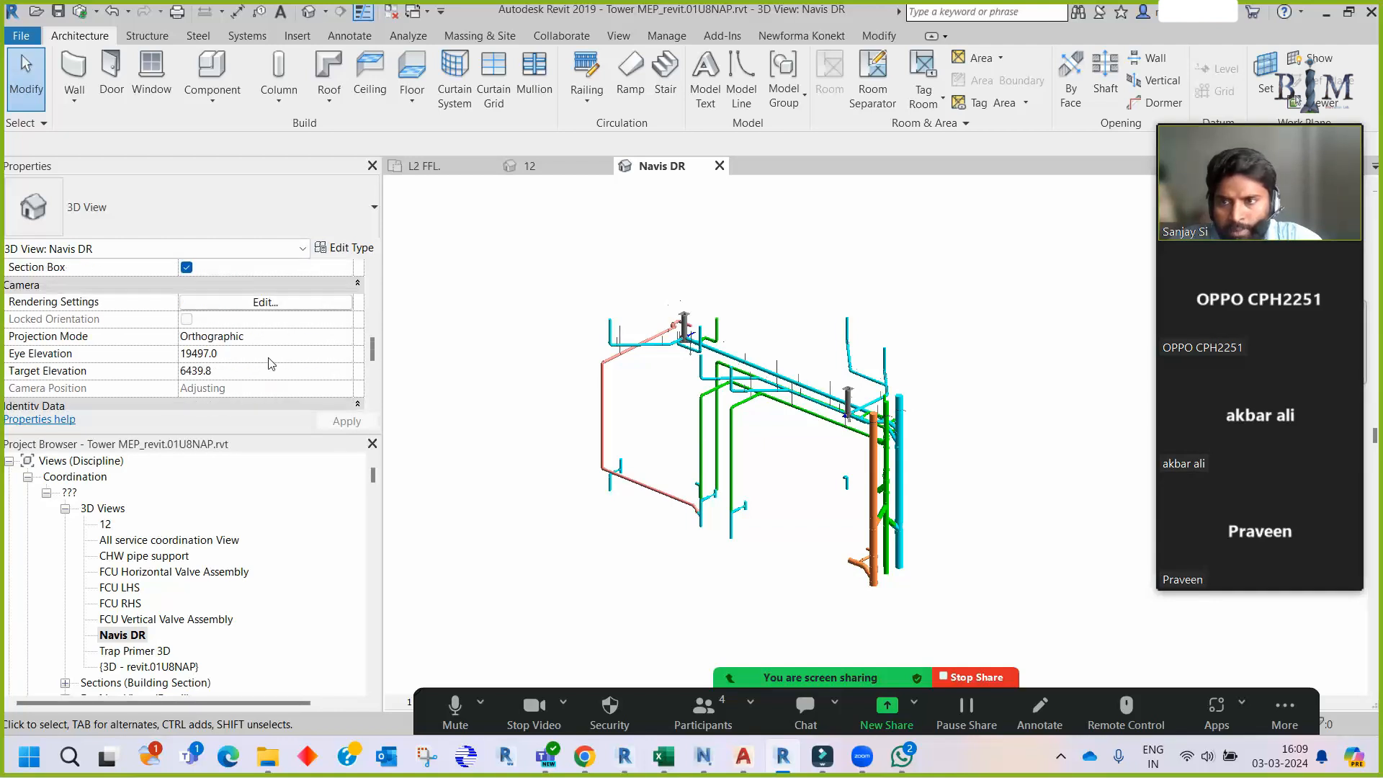
pyautogui.click(187, 370)
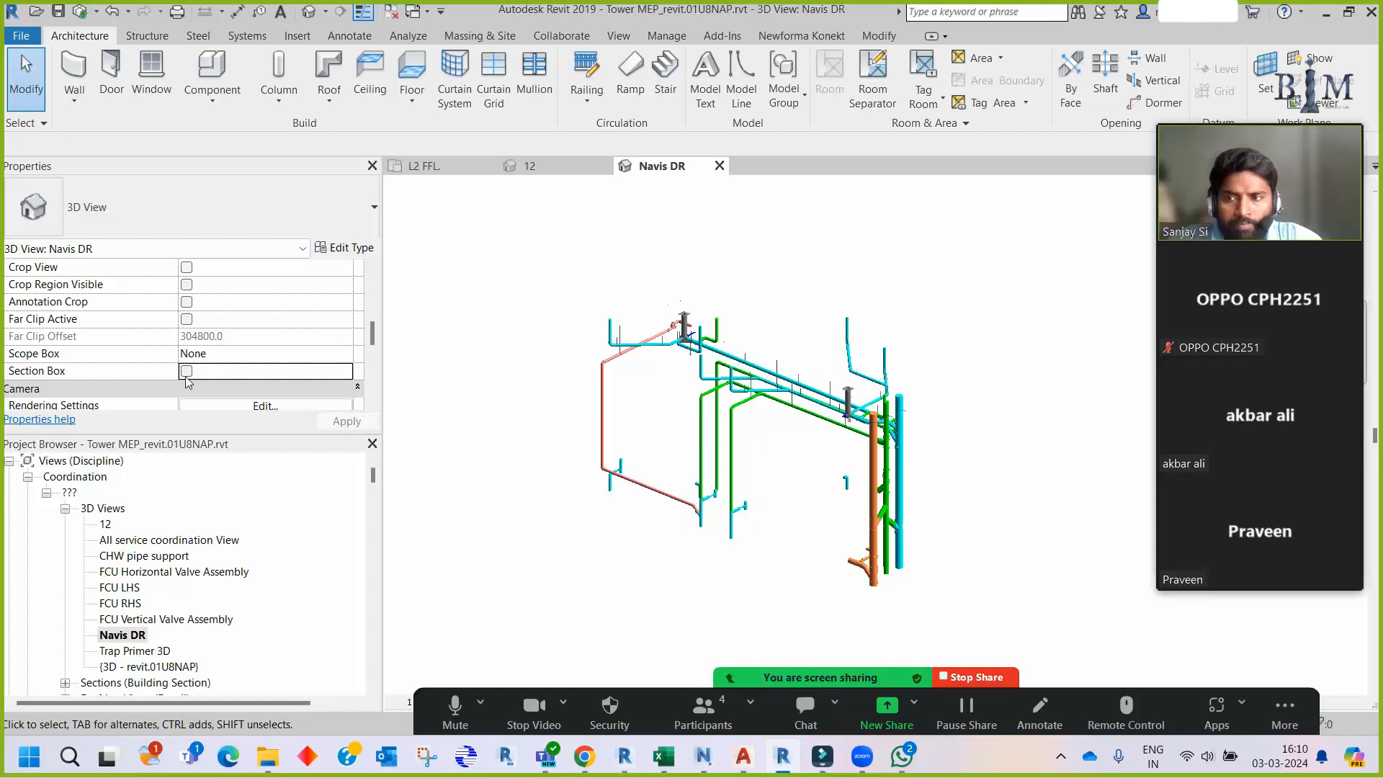
pyautogui.scroll(-3, 590, 366)
pyautogui.keyDown('shift'); pyautogui.moveTo(749, 404); pyautogui.dragTo(748, 413, button='middle'); pyautogui.keyUp('shift')
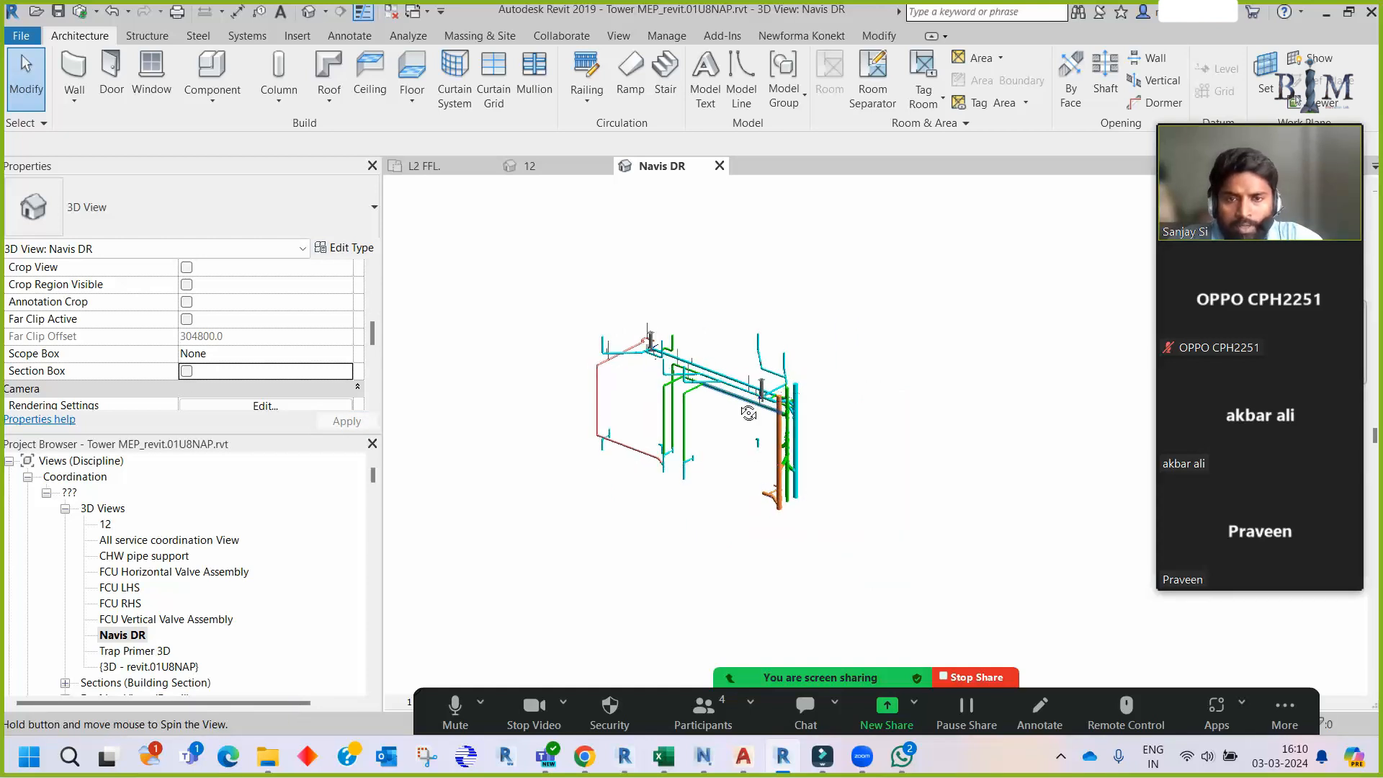
# - Duplicate the Navis DR 3D view with detailing and rename the copy "Navis WS"
pyautogui.rightClick(133, 637)
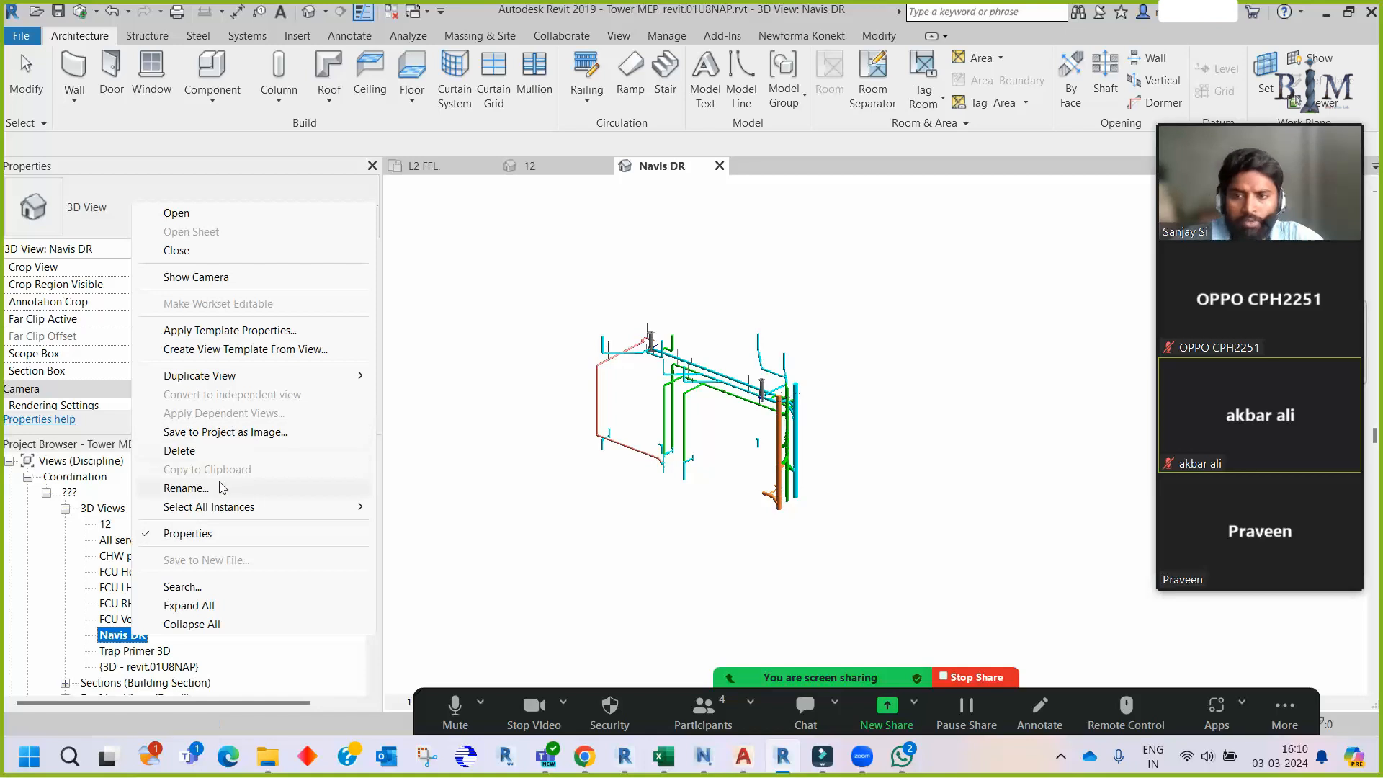
pyautogui.moveTo(353, 375)
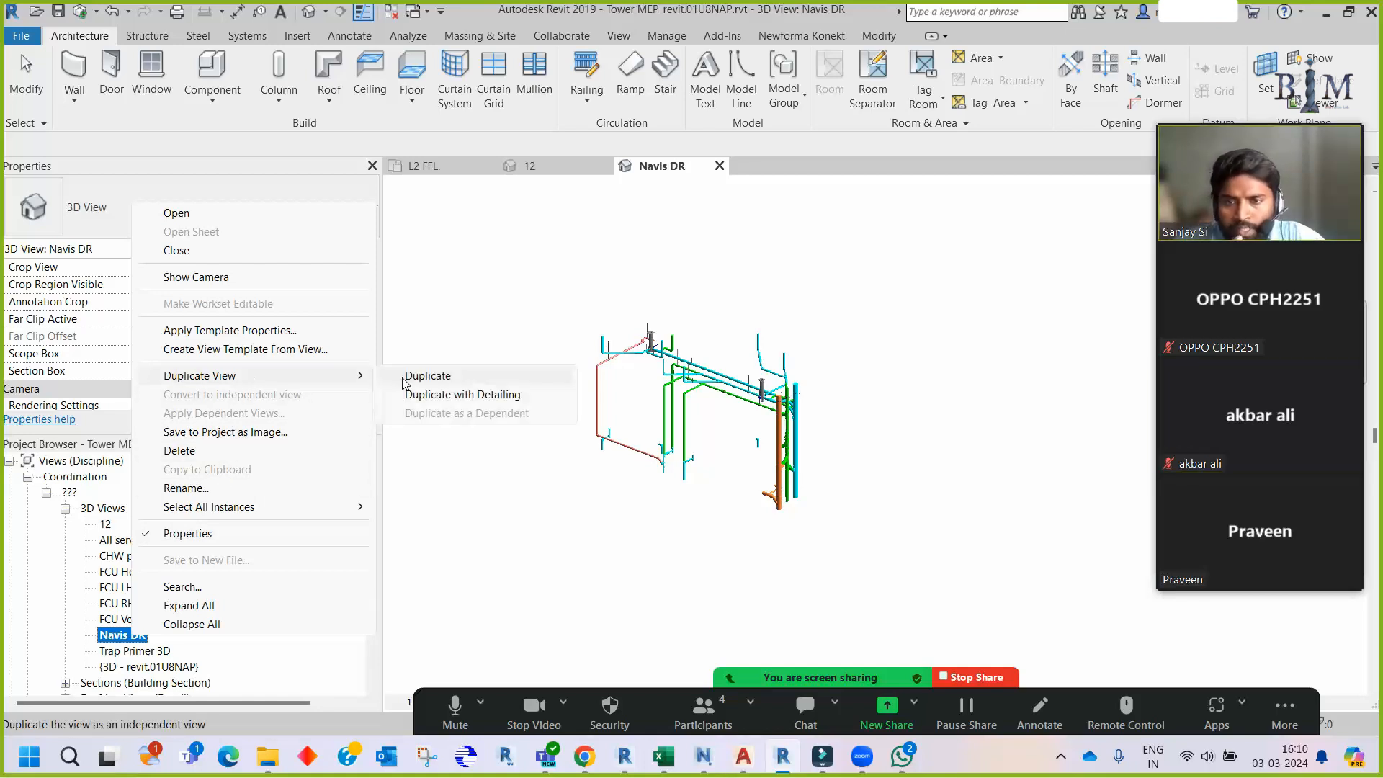
pyautogui.click(465, 394)
pyautogui.click(184, 652)
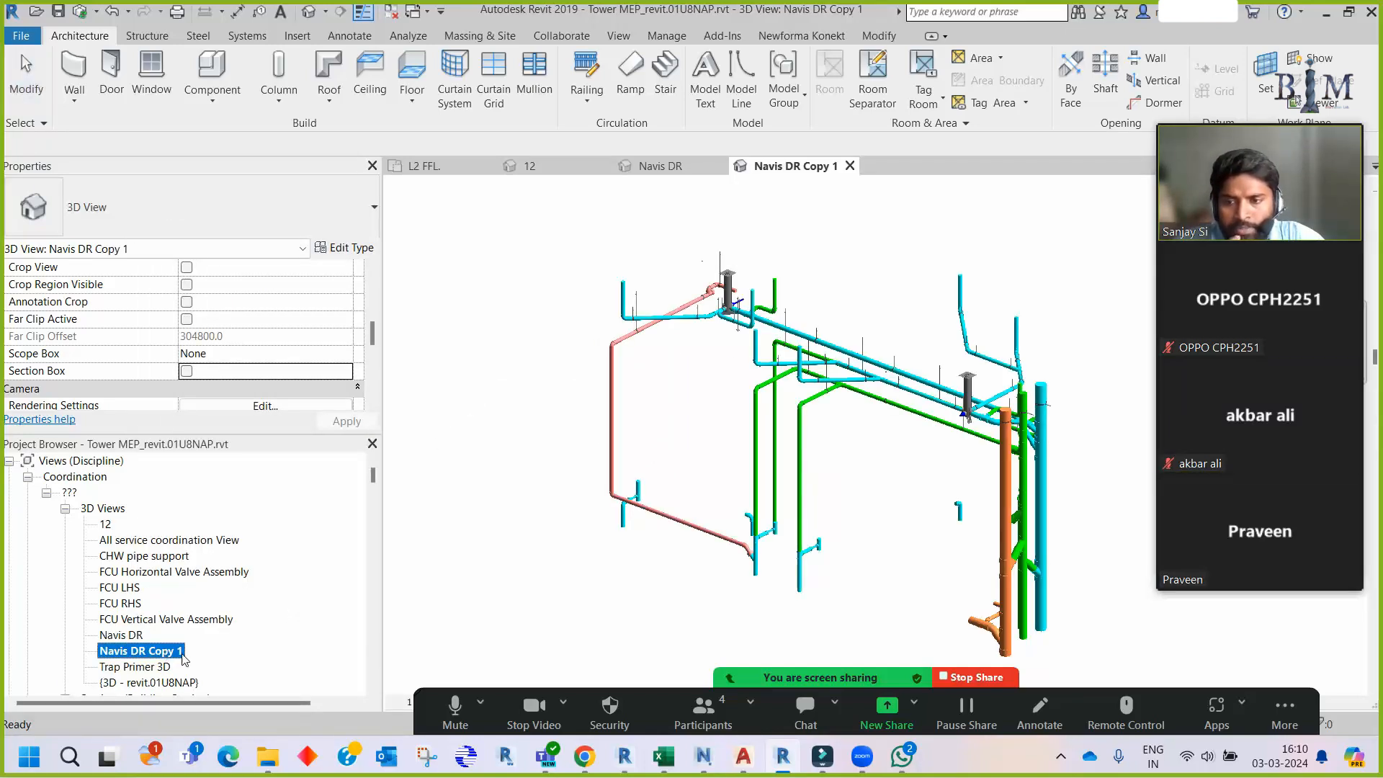
pyautogui.click(137, 652)
pyautogui.moveTo(127, 652); pyautogui.dragTo(189, 652)
pyautogui.write('w')
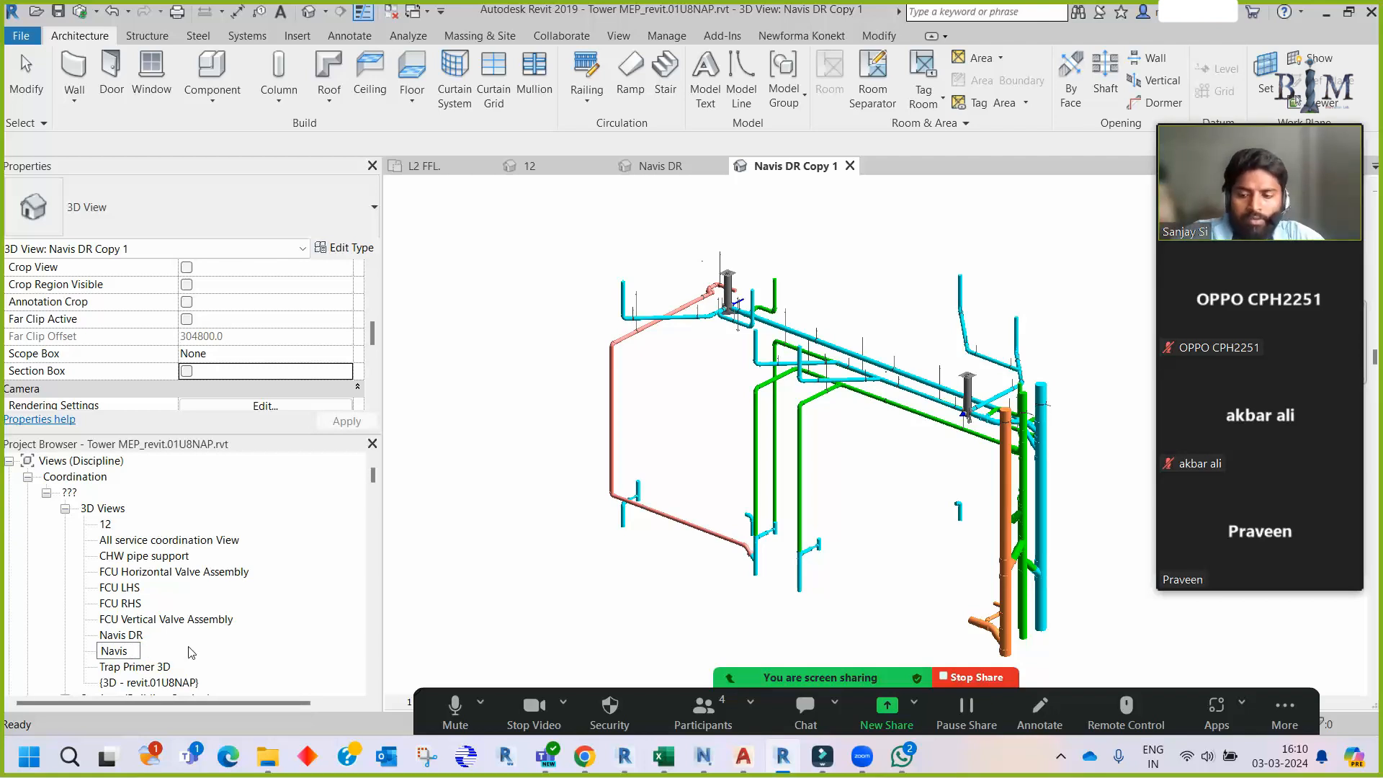
pyautogui.write('S')
pyautogui.press('Return')
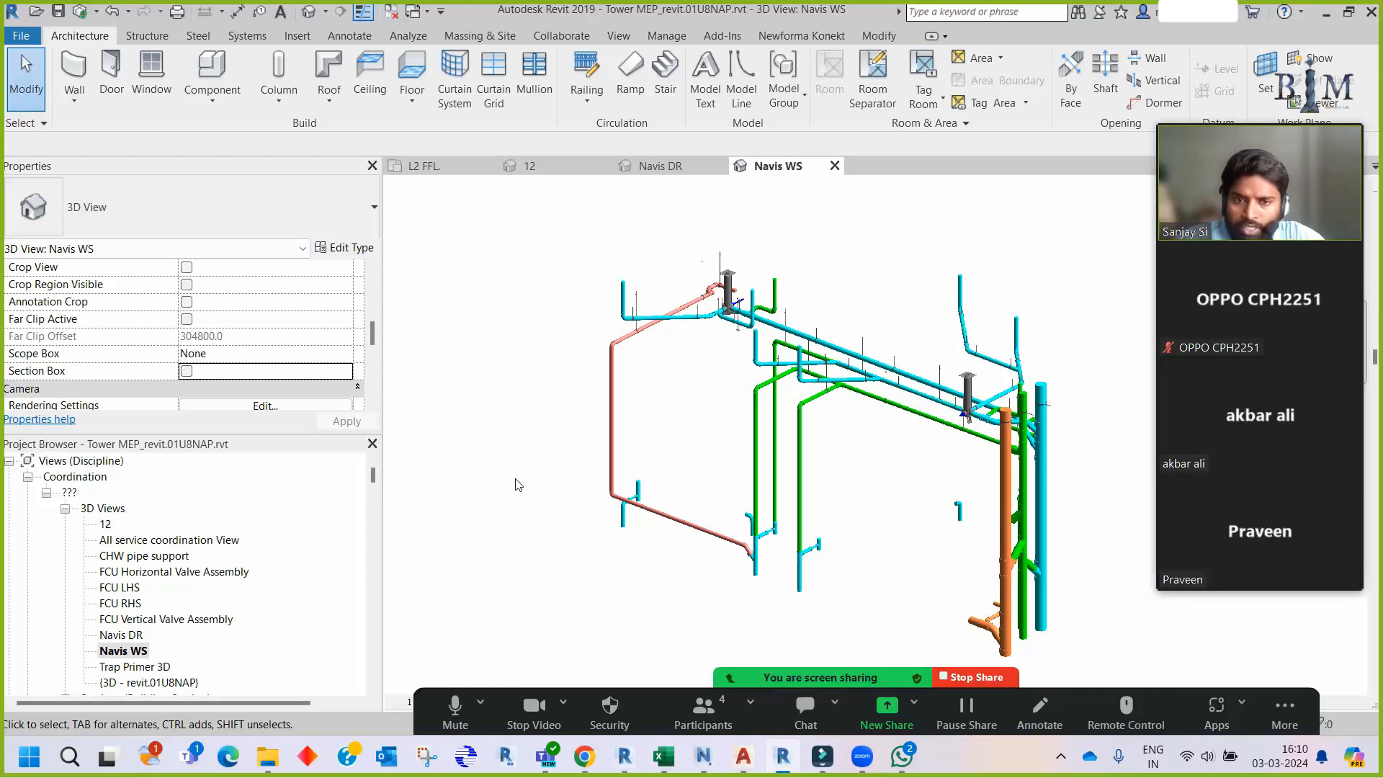
# - Set the P_Drainage workset to Hide in the visibility/graphic overrides of the Navis WS view
pyautogui.press('v')
pyautogui.press('v')
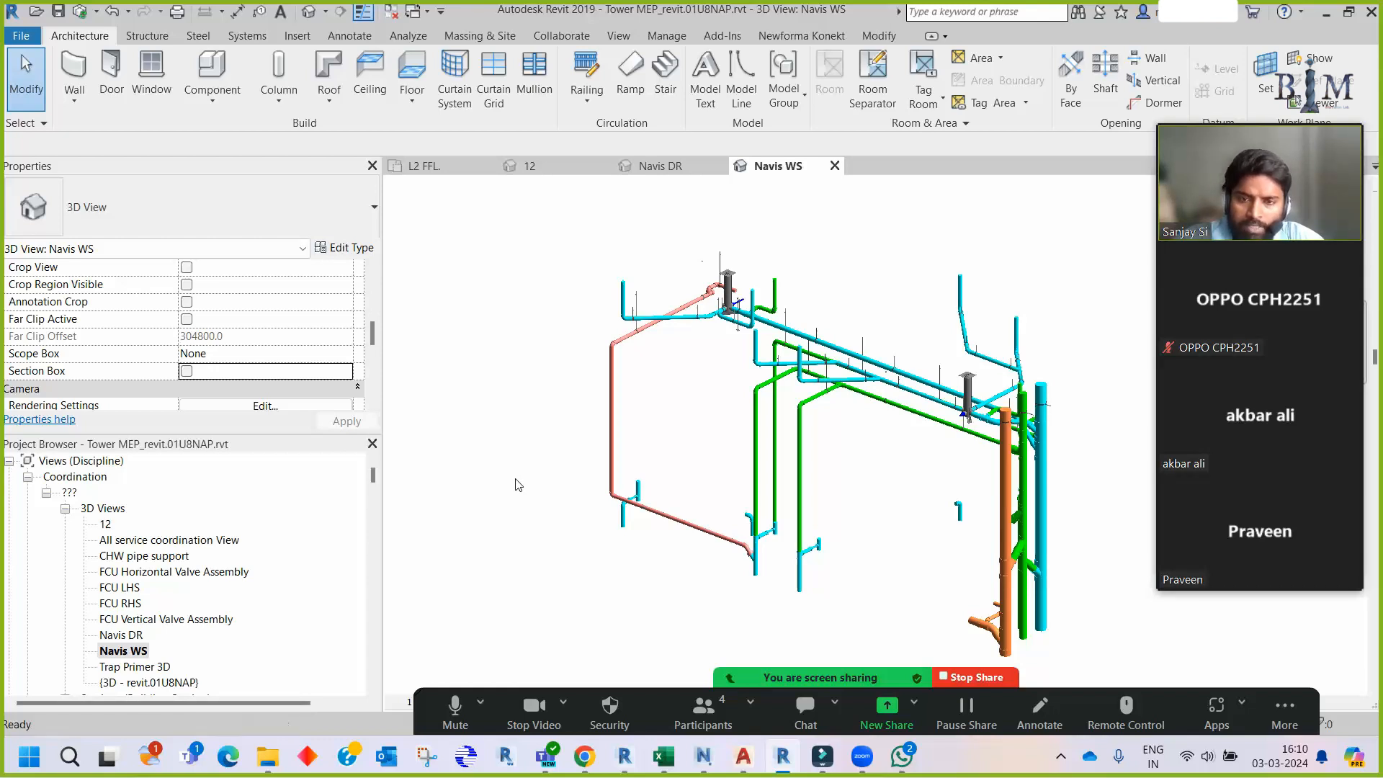
pyautogui.click(809, 156)
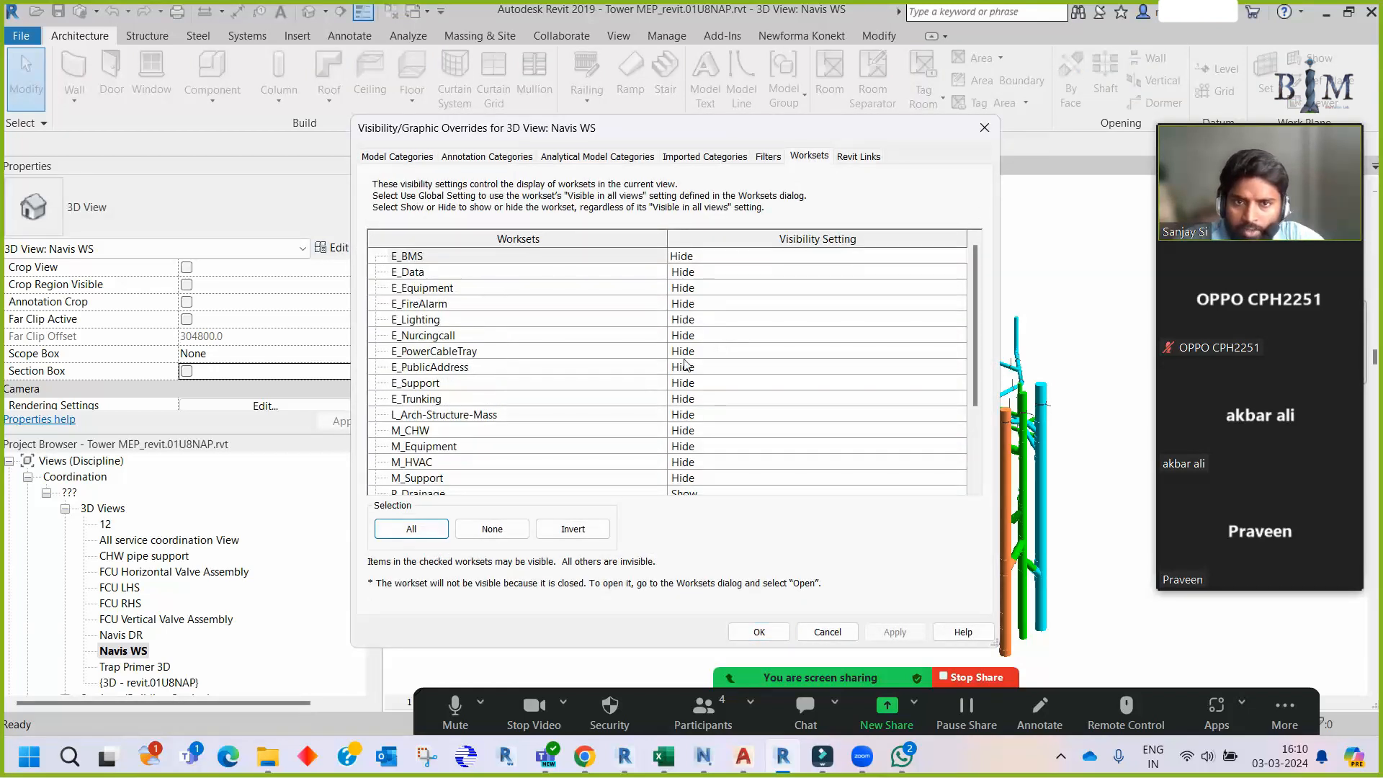
pyautogui.scroll(-3, 643, 419)
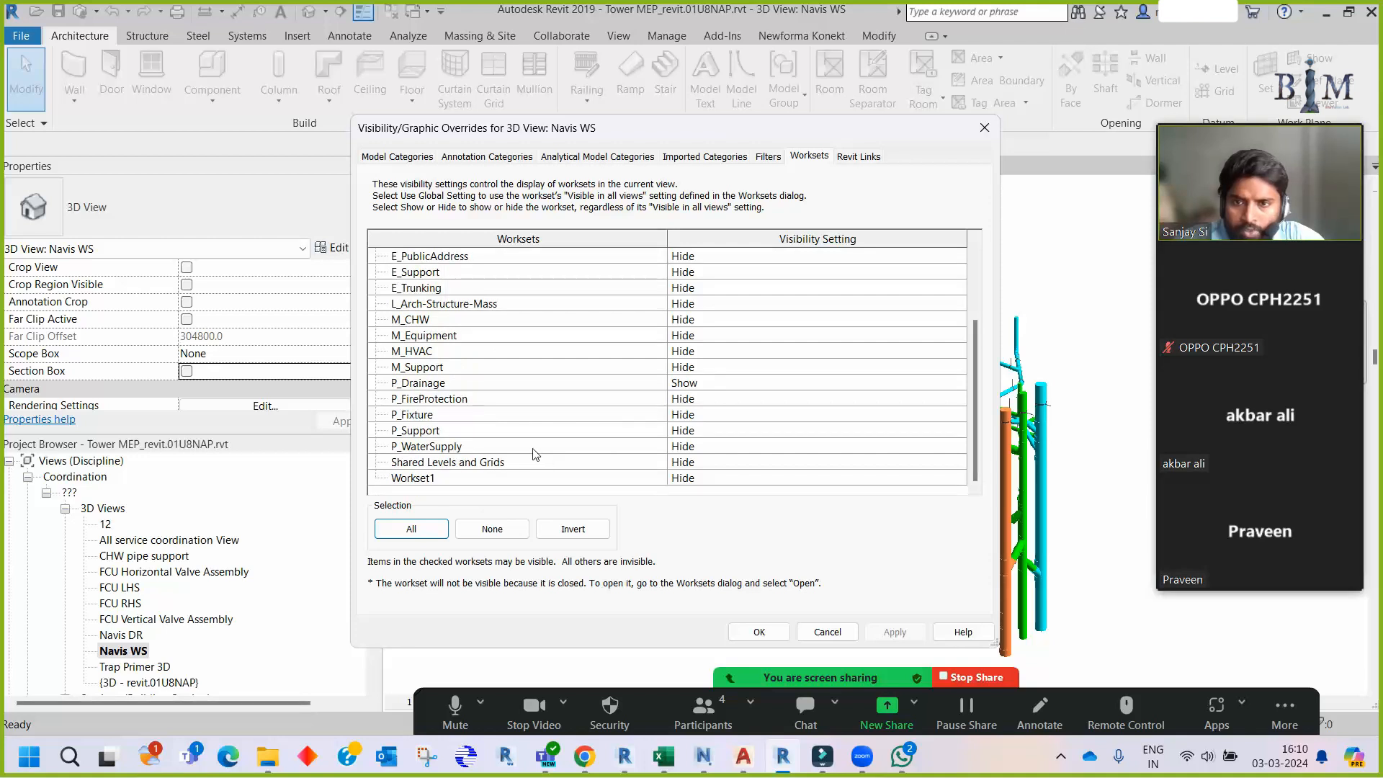
pyautogui.click(549, 385)
pyautogui.click(721, 382)
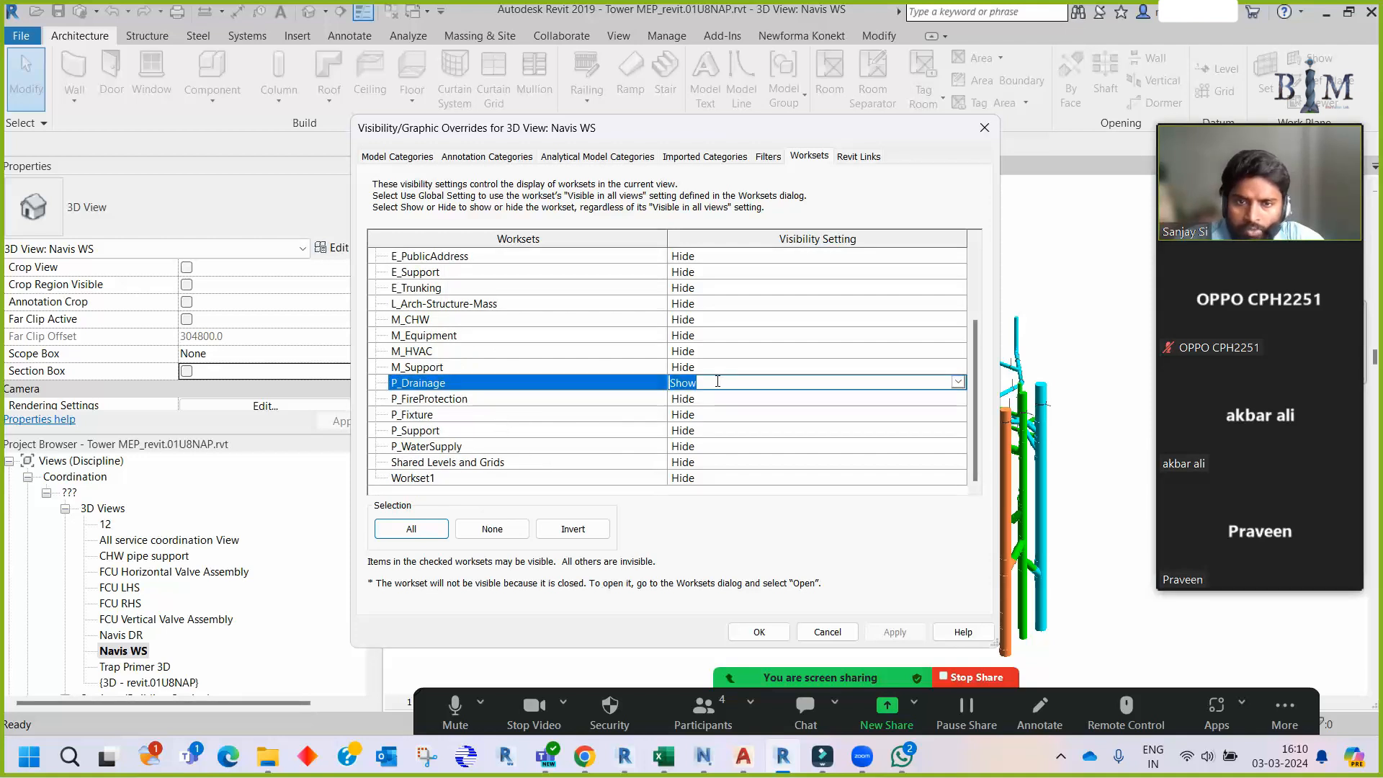
pyautogui.write('Hide')
pyautogui.click(582, 403)
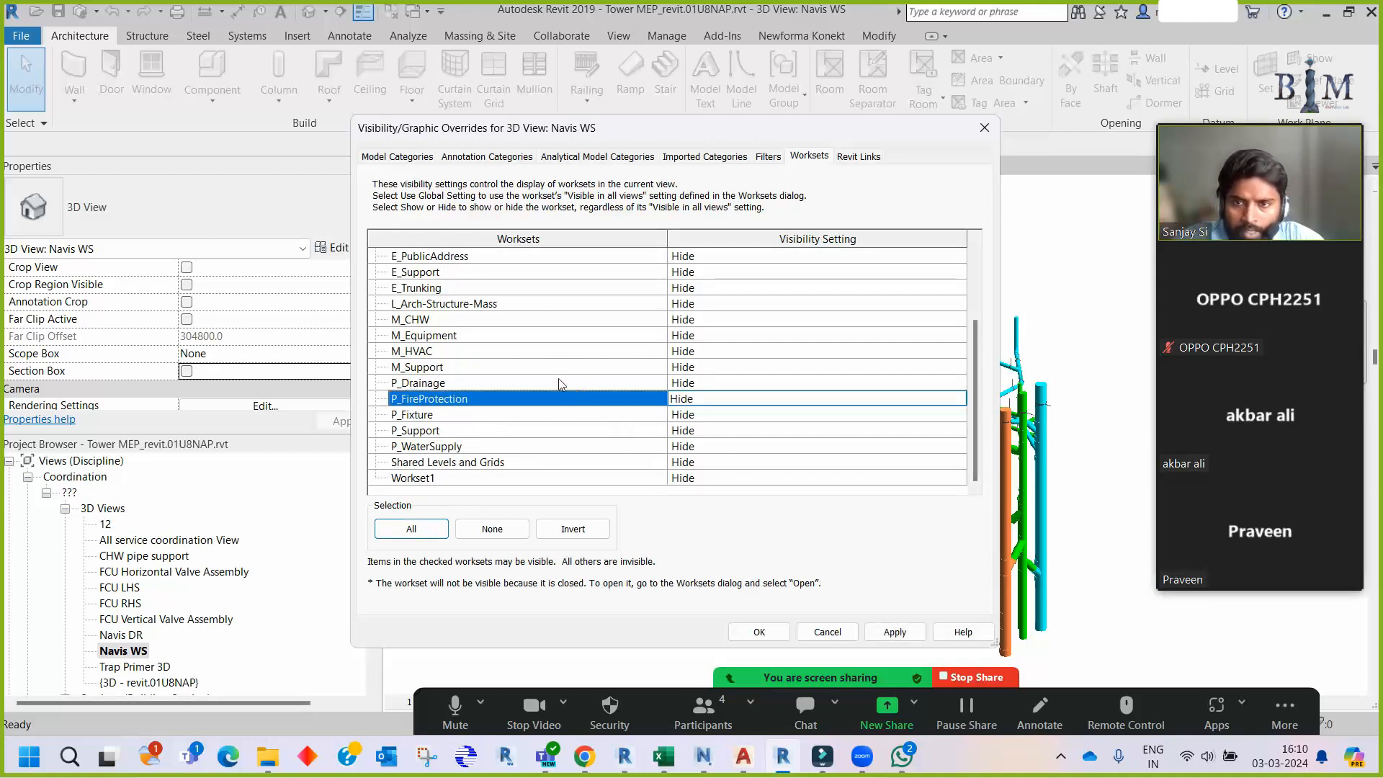
# - Set the P_WaterSupply workset to Show in the Navis WS view and accept the visibility overrides
pyautogui.click(506, 446)
pyautogui.click(682, 446)
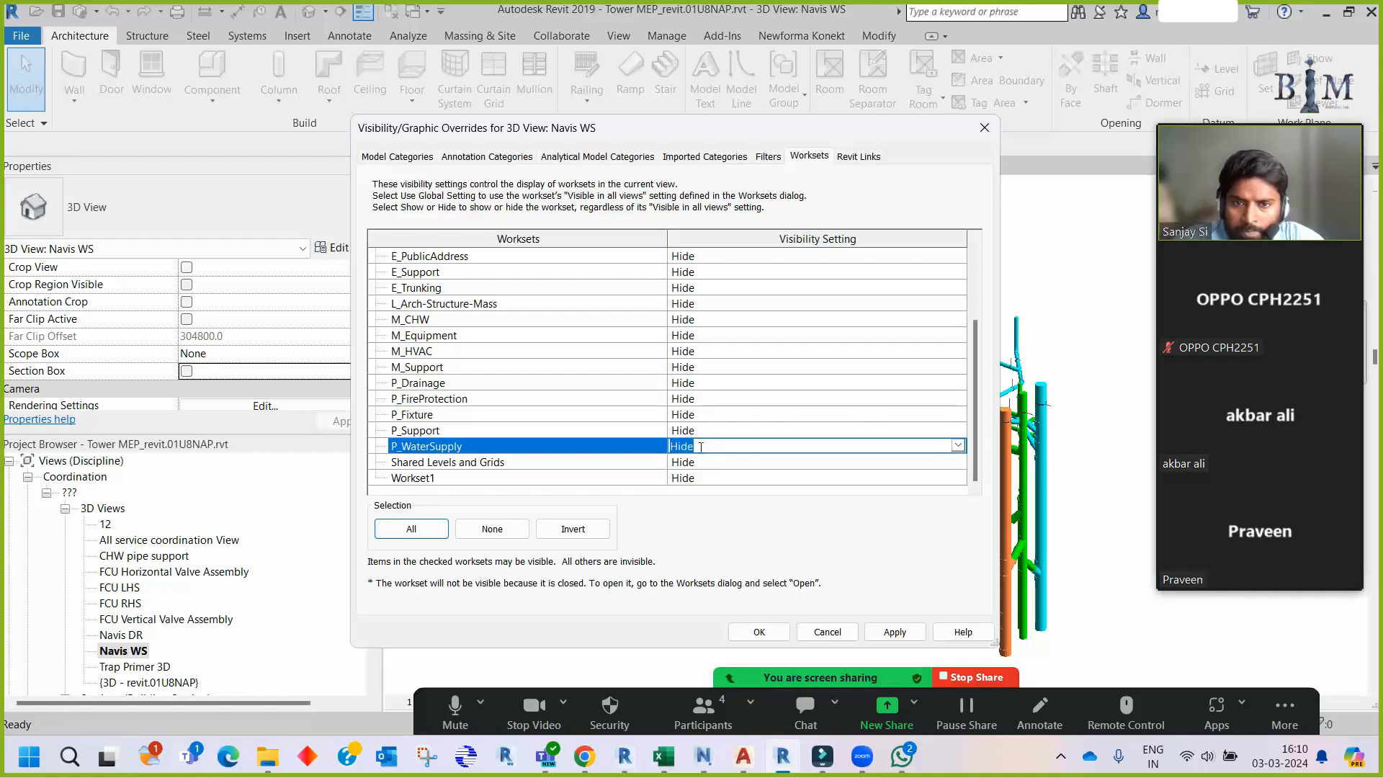
pyautogui.write('S')
pyautogui.press('Return')
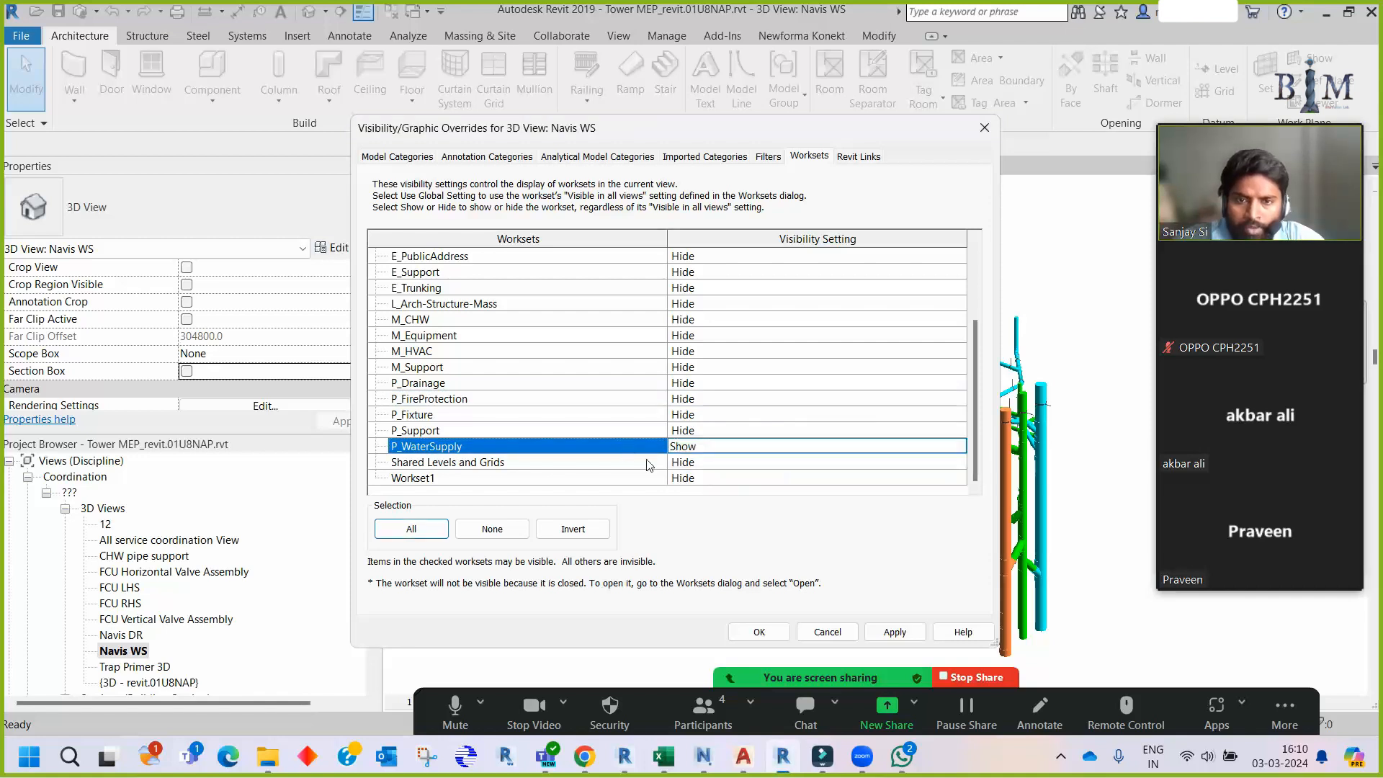
pyautogui.click(759, 631)
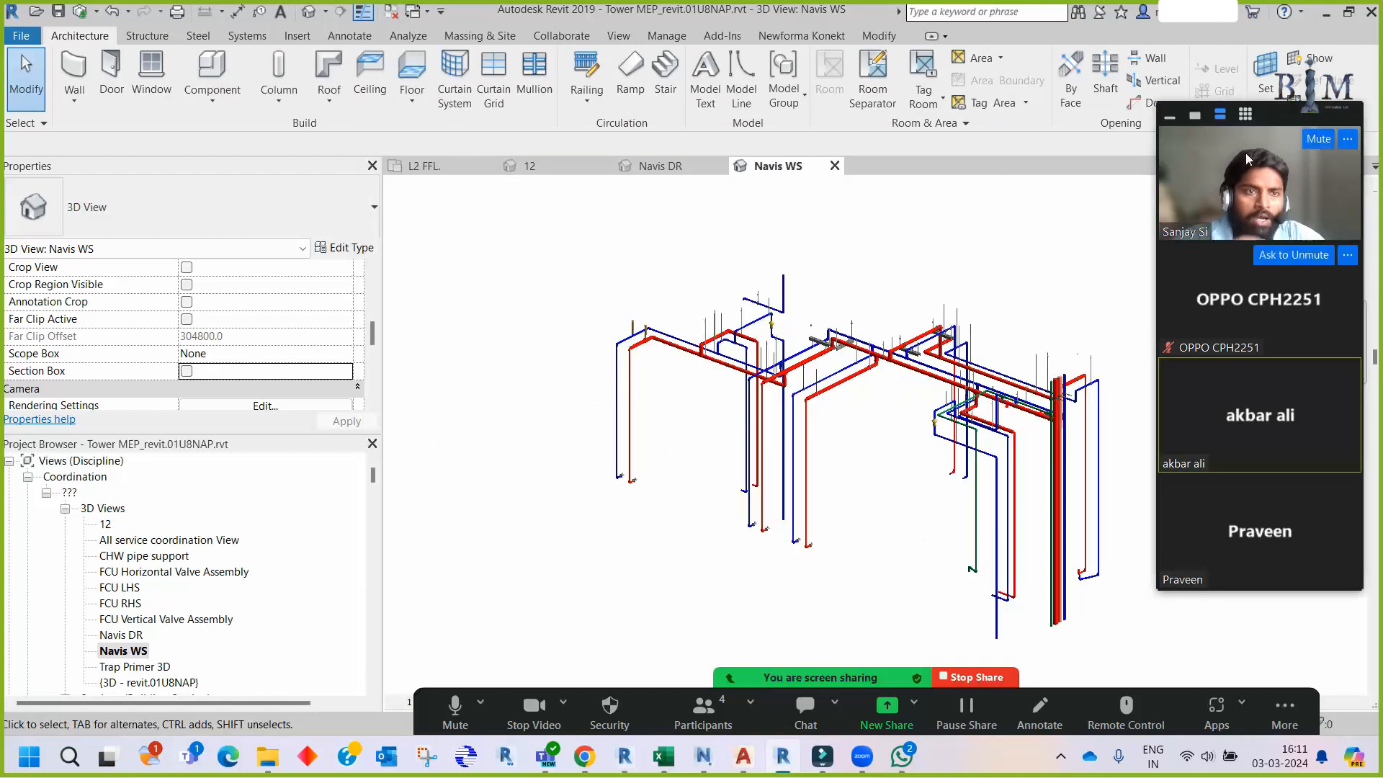
# - Collapse the meeting video panel, move it clear of the model, and inspect the elbow at the open end of the upper blue pipe
pyautogui.click(1169, 116)
pyautogui.moveTo(1285, 112); pyautogui.dragTo(1270, 638)
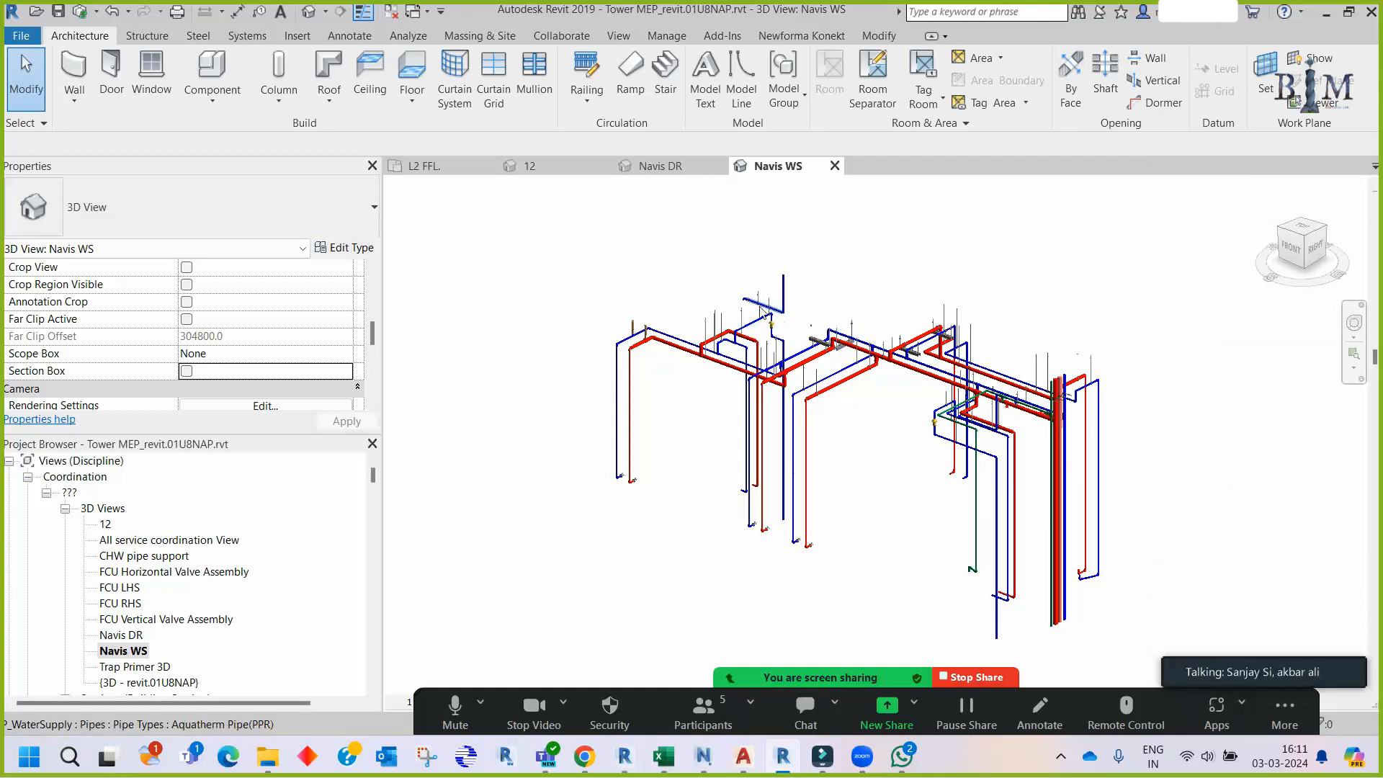
pyautogui.scroll(5, 756, 321)
pyautogui.click(711, 288)
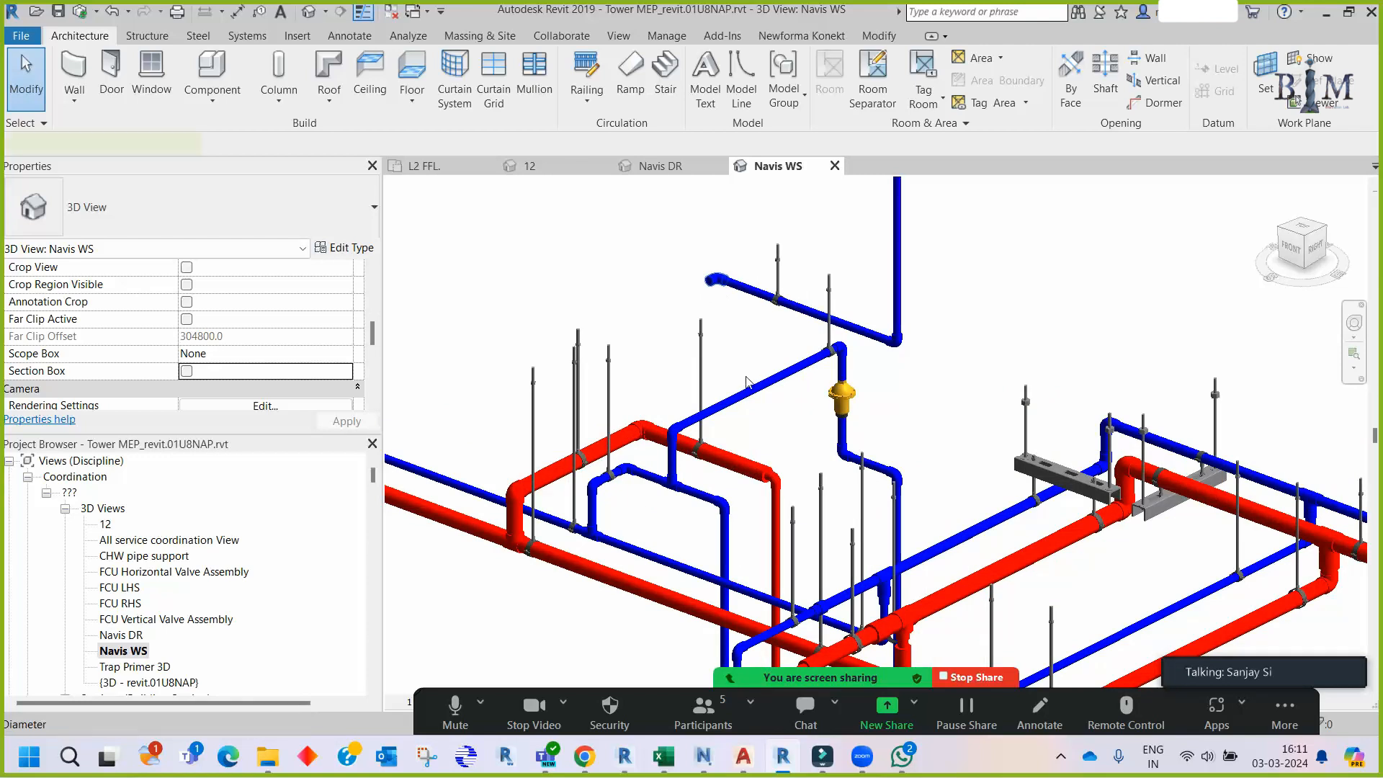
pyautogui.keyDown('shift'); pyautogui.moveTo(748, 386); pyautogui.dragTo(728, 361, button='middle'); pyautogui.keyUp('shift')
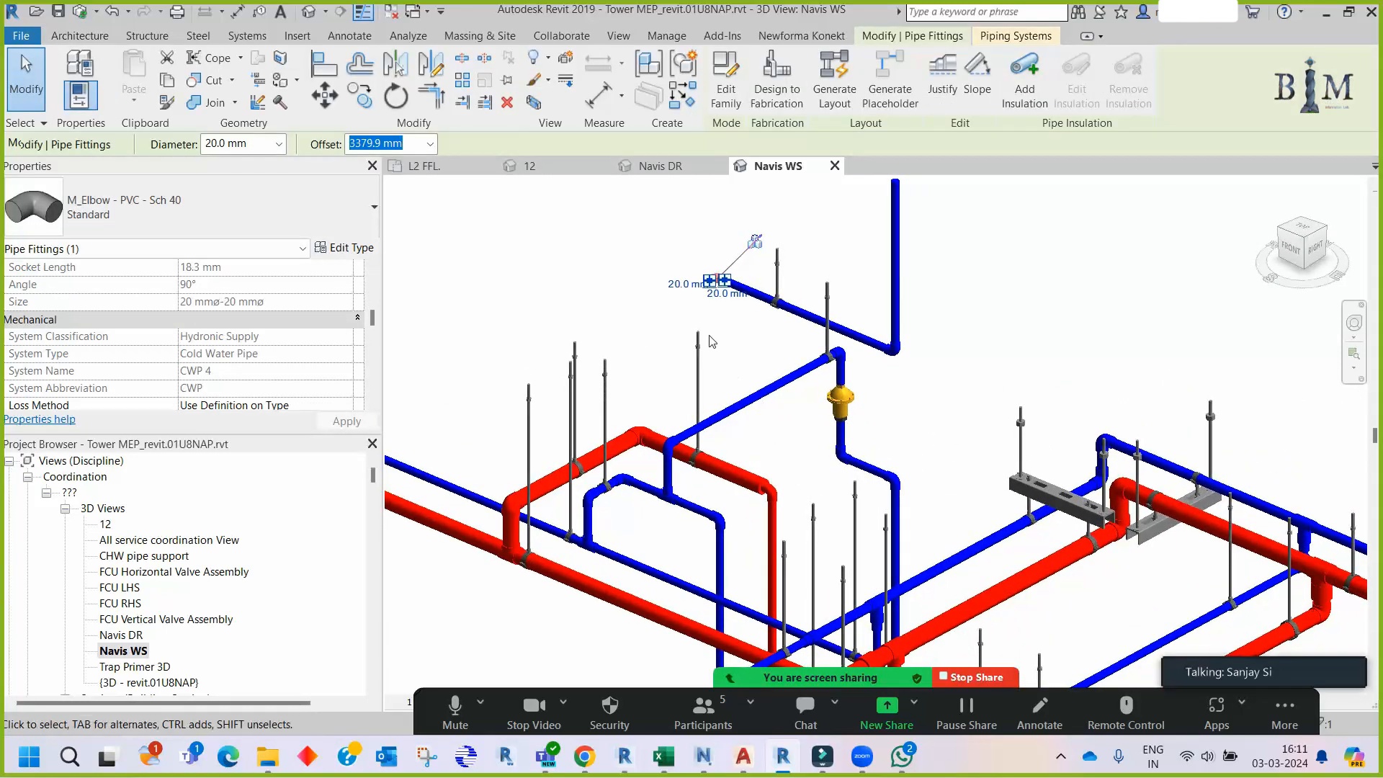
pyautogui.scroll(-6, 690, 320)
pyautogui.press('Escape')
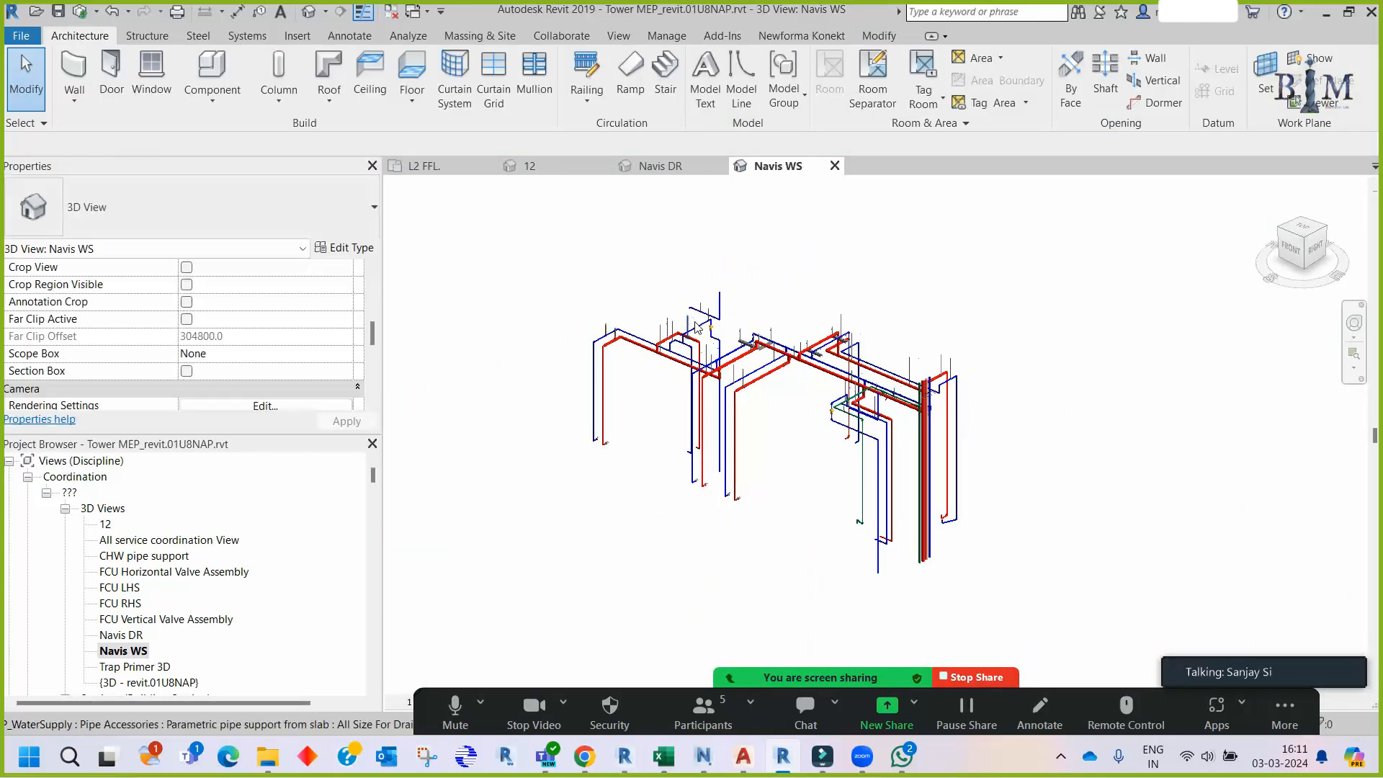
# - Check the drainage pipework in the Navis DR view and return to the Navis WS view
pyautogui.click(677, 164)
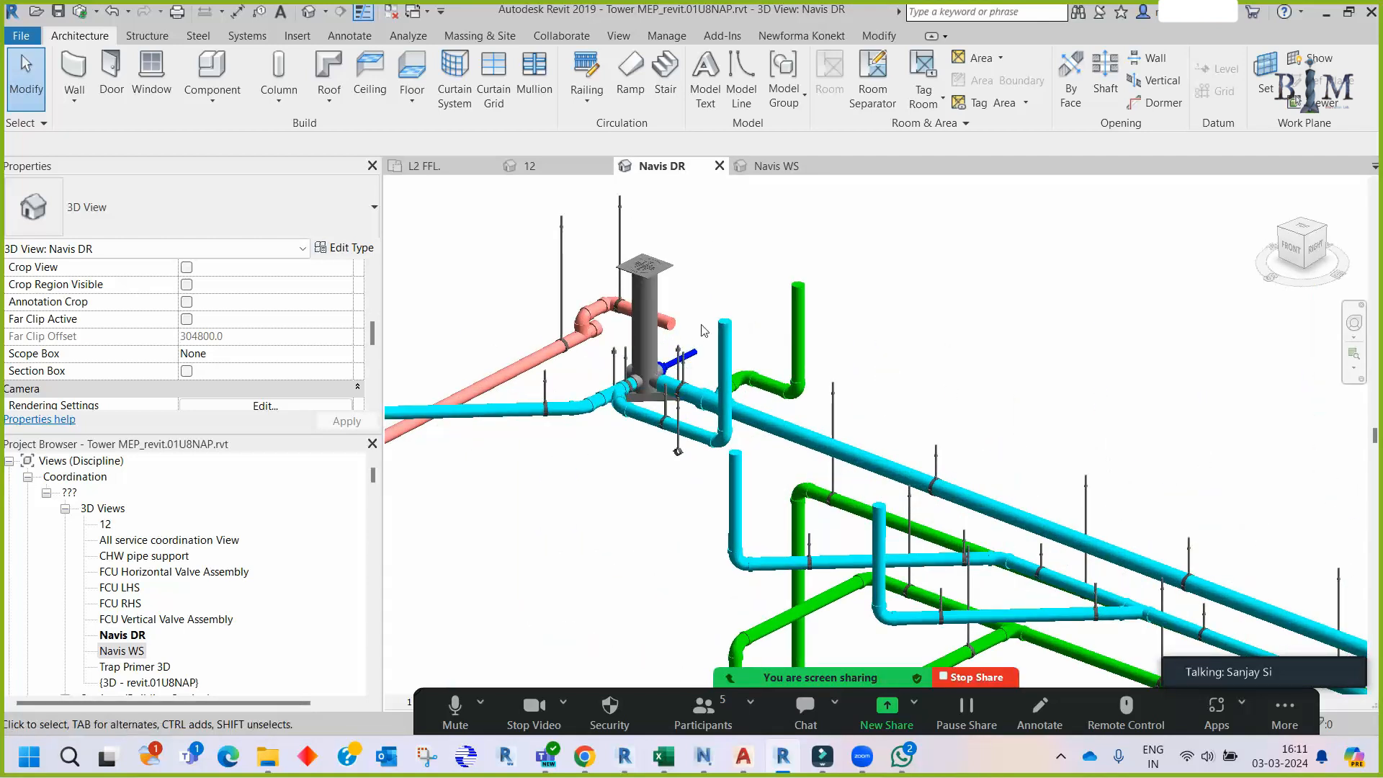
pyautogui.scroll(-5, 807, 320)
pyautogui.click(774, 165)
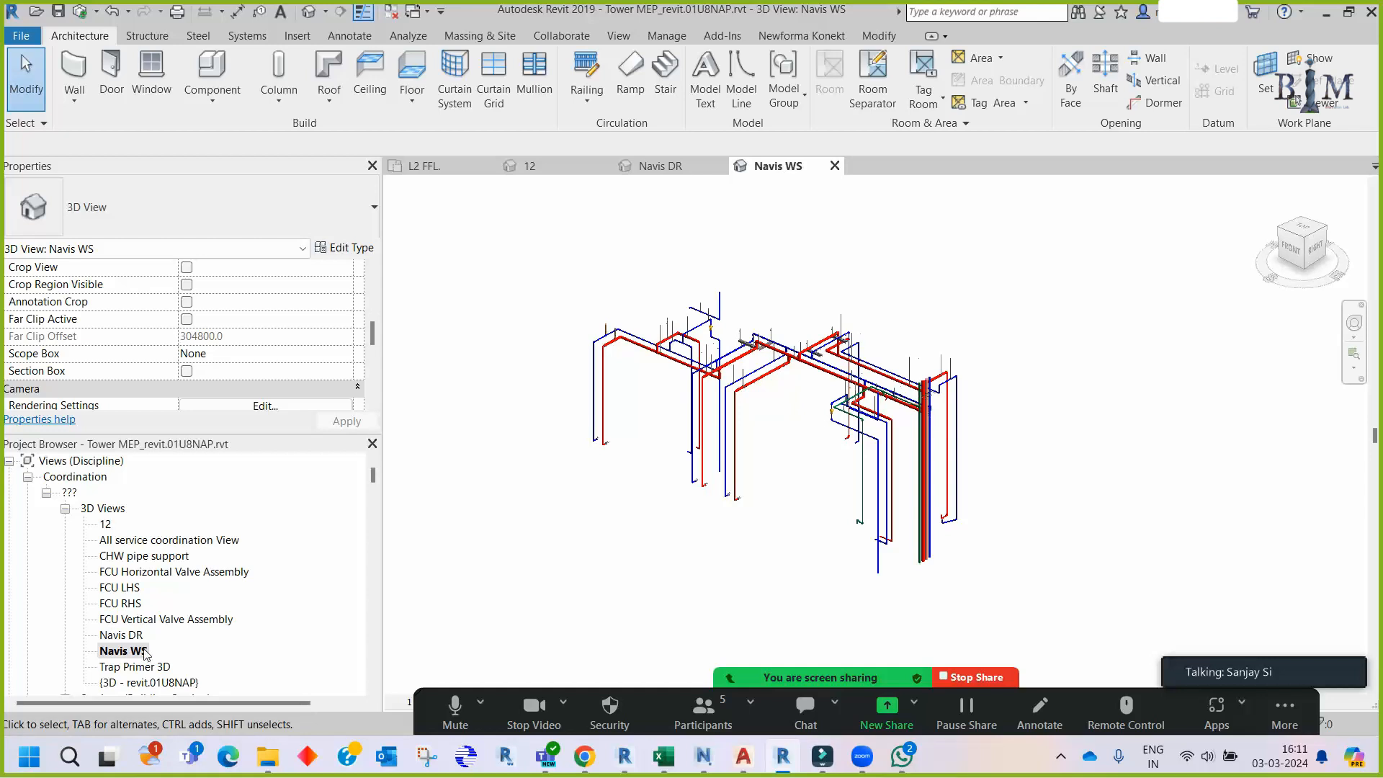
# - Duplicate the Navis WS view with detailing and rename the copy Navis FP
pyautogui.rightClick(147, 651)
pyautogui.moveTo(346, 389)
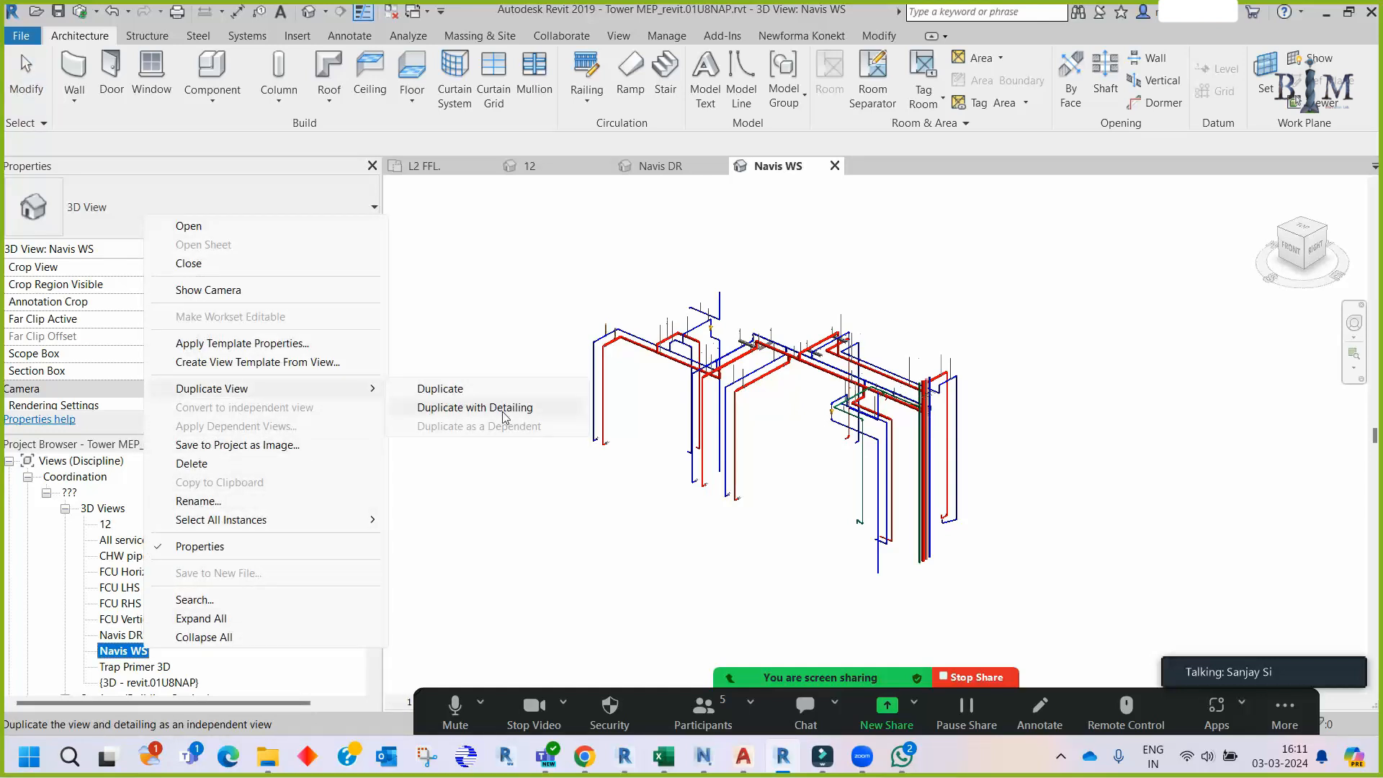
pyautogui.click(475, 407)
pyautogui.scroll(-1, 184, 663)
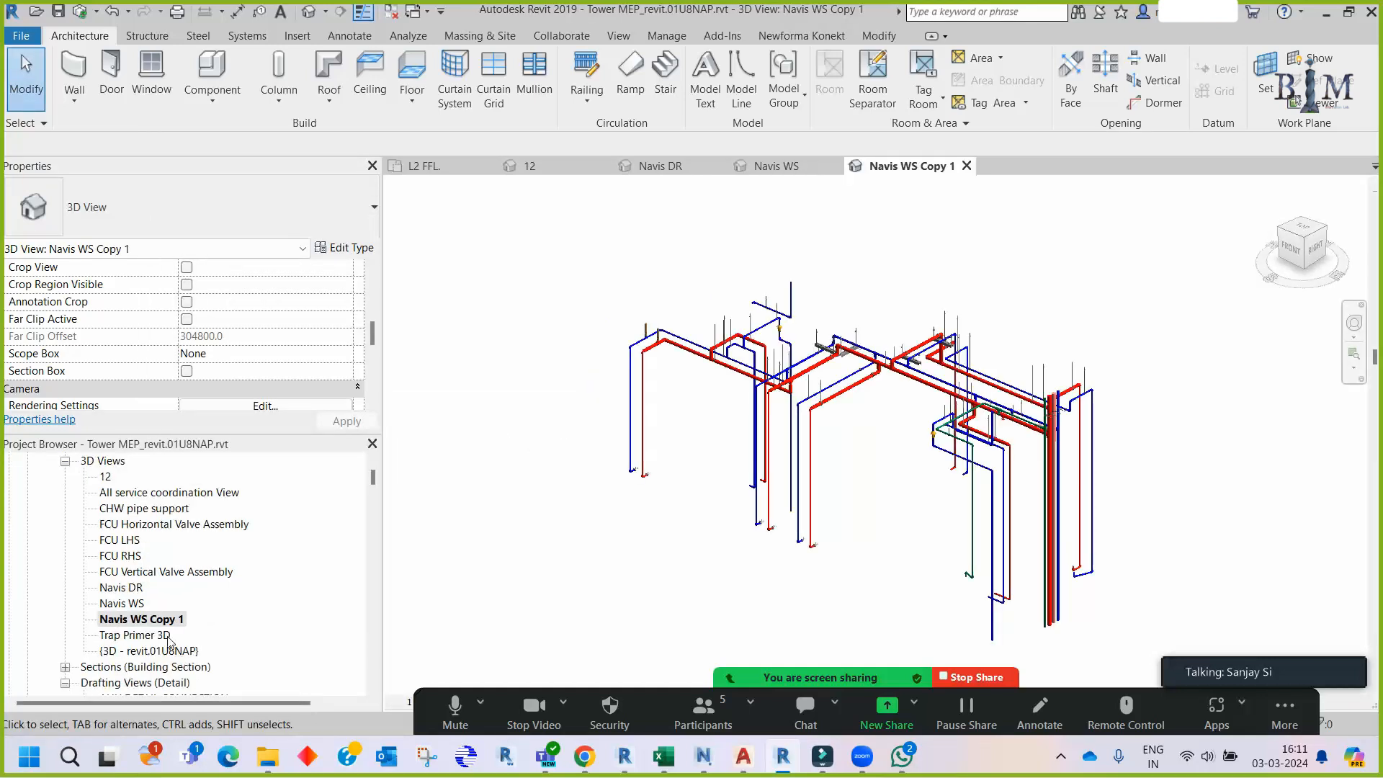
pyautogui.click(148, 621)
pyautogui.click(144, 622)
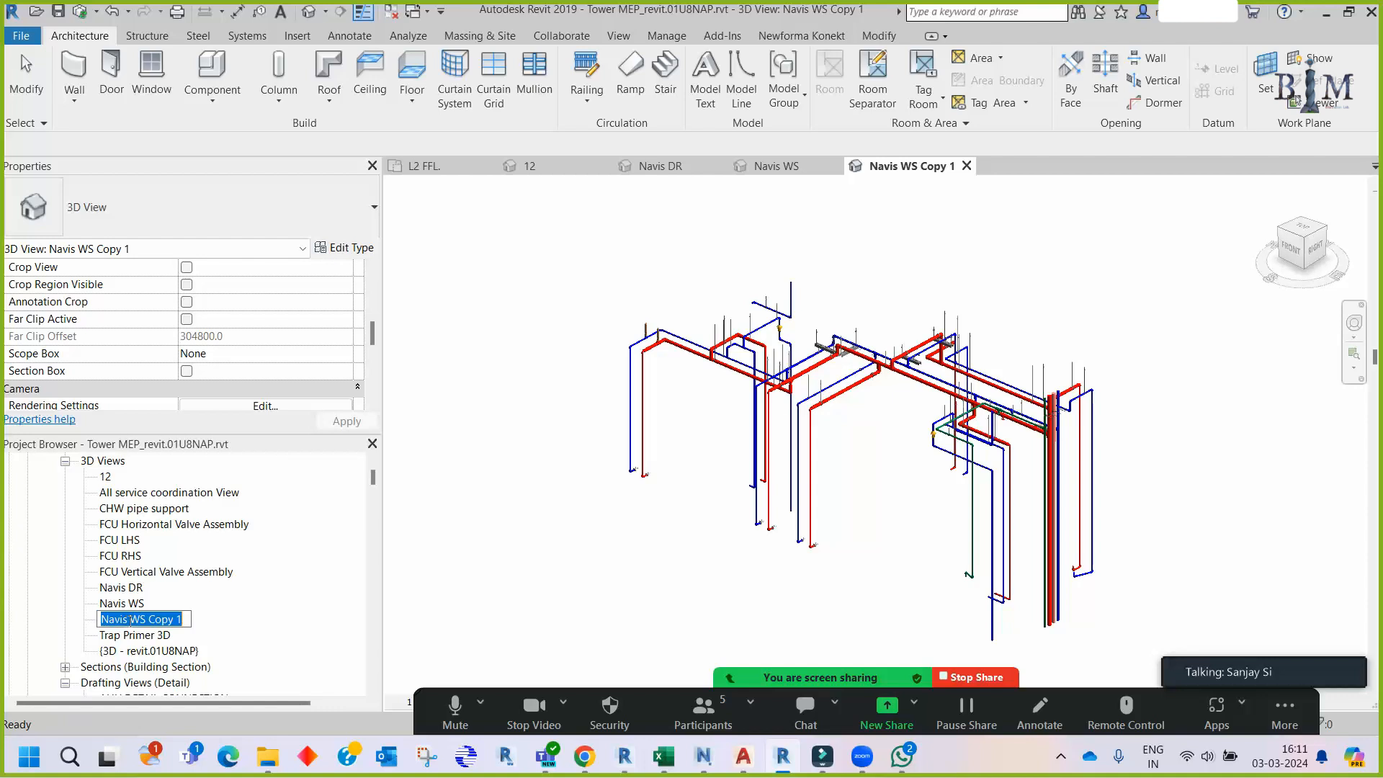
pyautogui.moveTo(131, 619); pyautogui.dragTo(216, 619)
pyautogui.write('F')
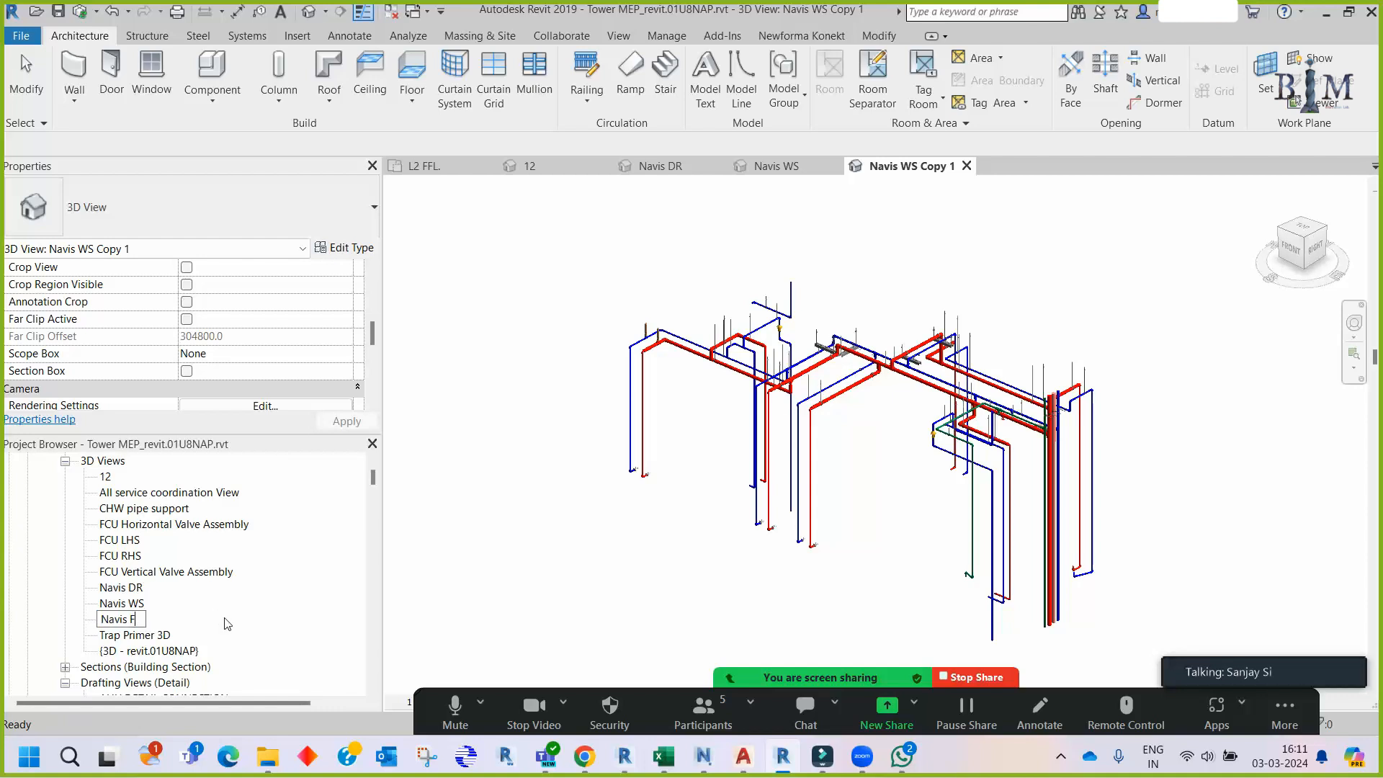
pyautogui.write('P')
pyautogui.press('Return')
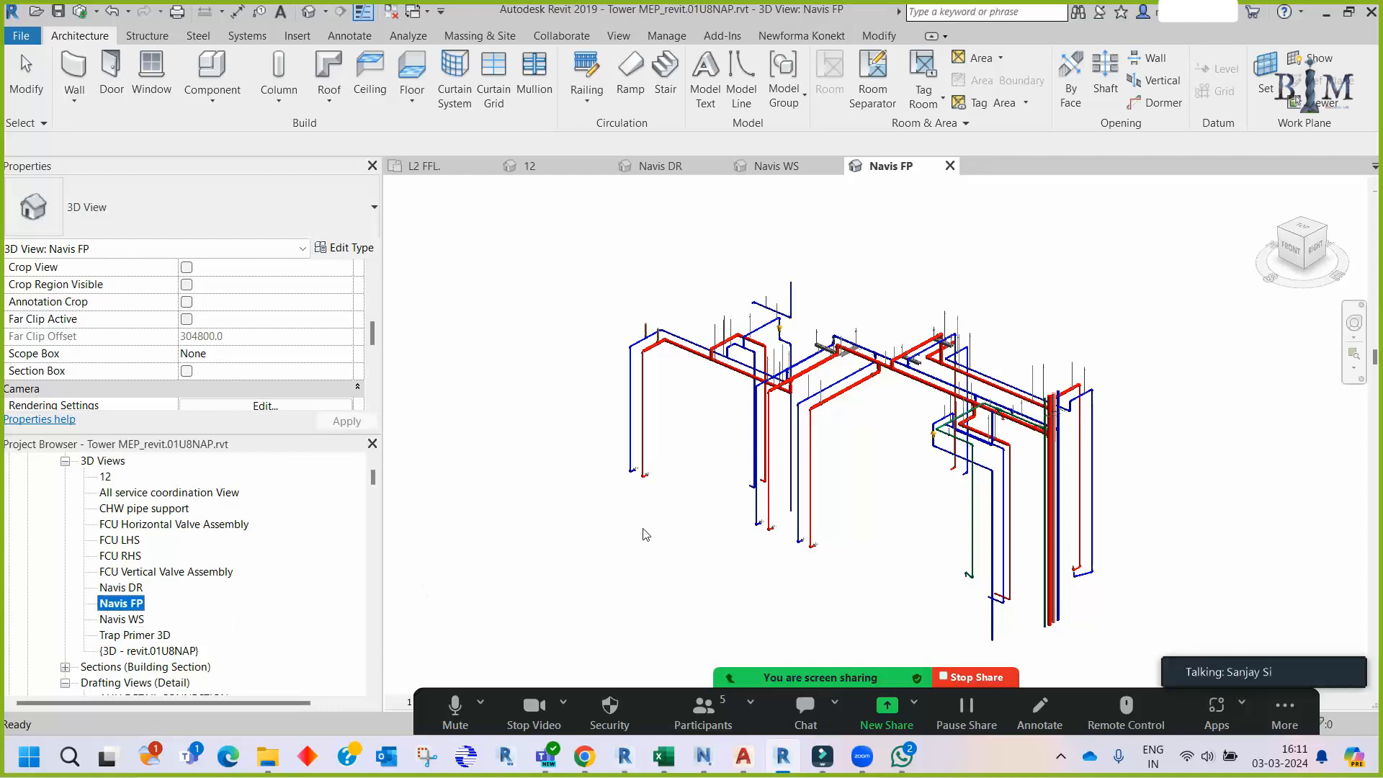
# - Set the P_WaterSupply workset to Hide in the visibility/graphic overrides of the Navis FP view
pyautogui.press('v')
pyautogui.press('g')
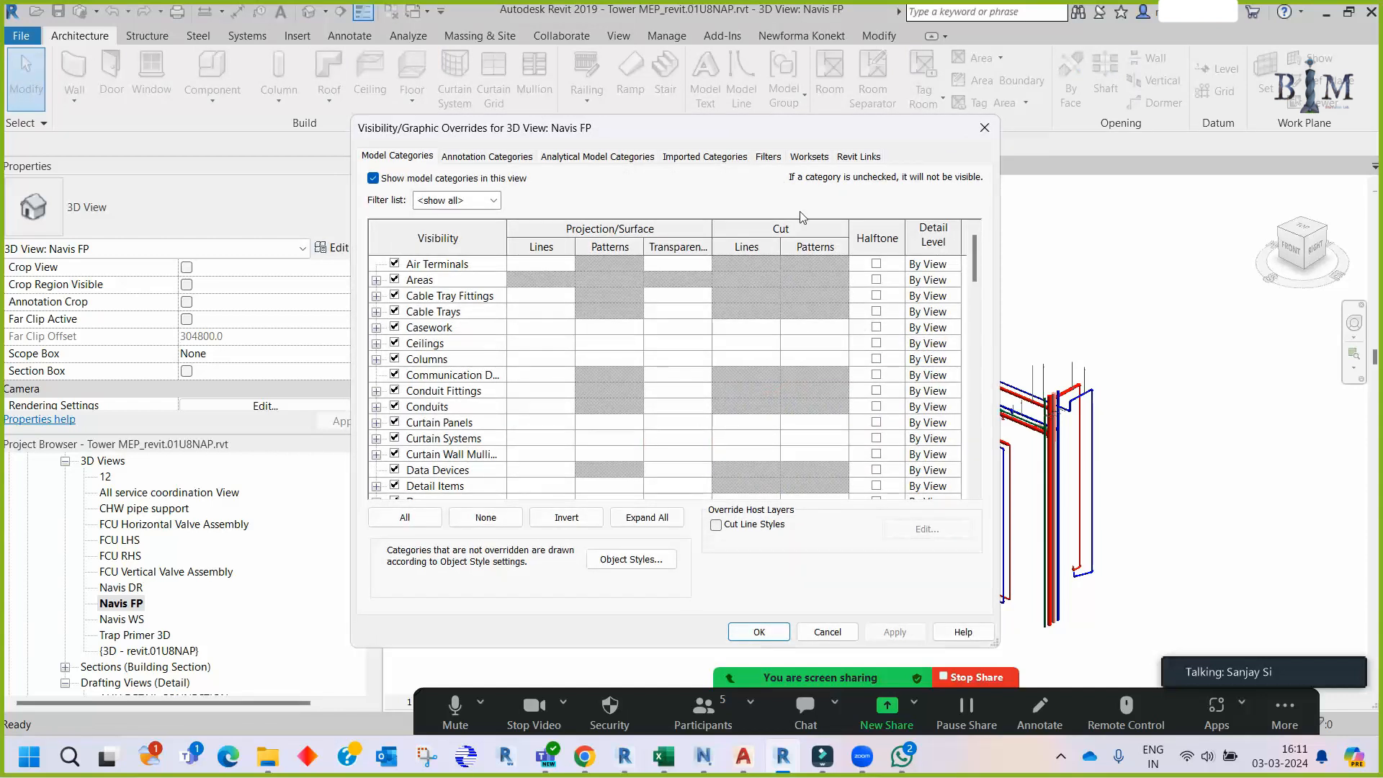
pyautogui.click(810, 156)
pyautogui.scroll(-3, 502, 464)
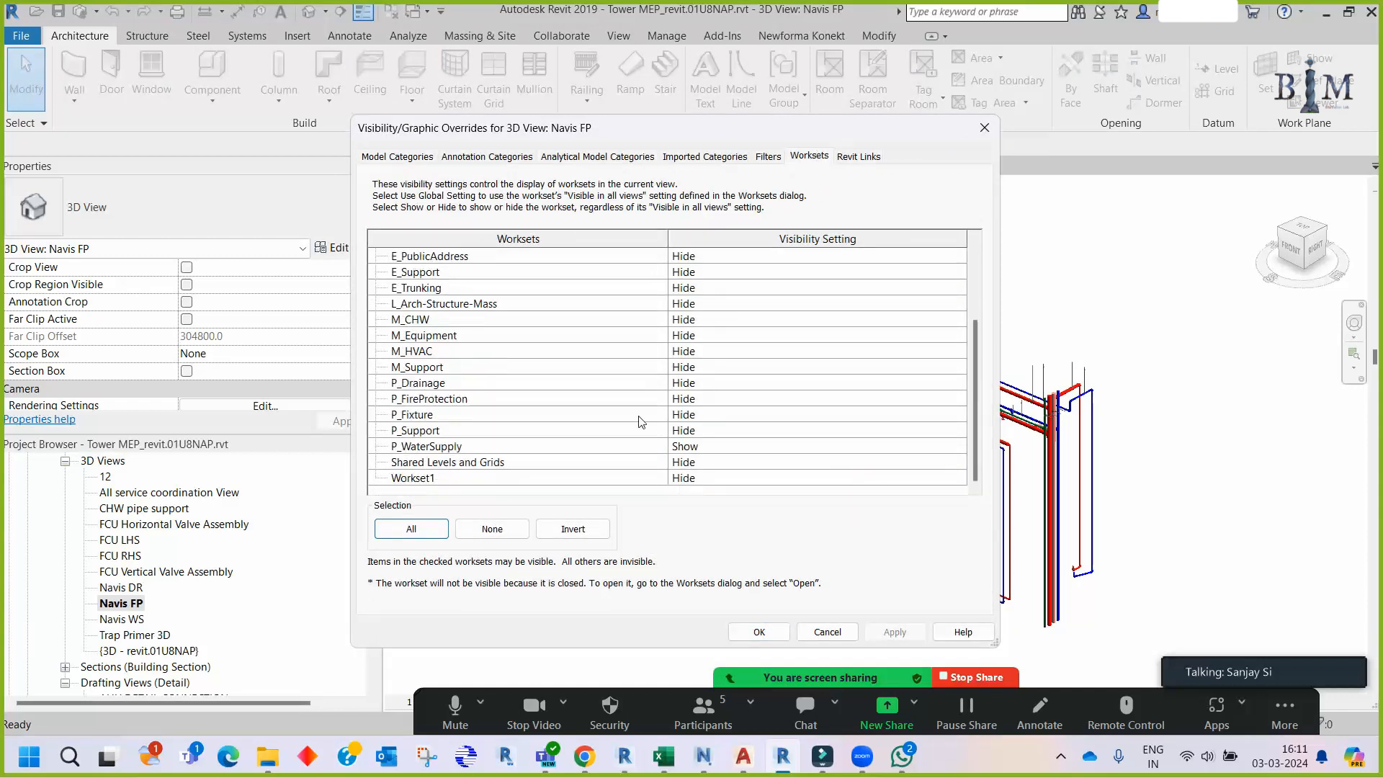
pyautogui.click(634, 447)
pyautogui.click(734, 452)
pyautogui.click(673, 444)
pyautogui.click(676, 469)
# - Set the P_FireProtection workset to Show in the Navis FP view and accept the visibility overrides
pyautogui.click(556, 412)
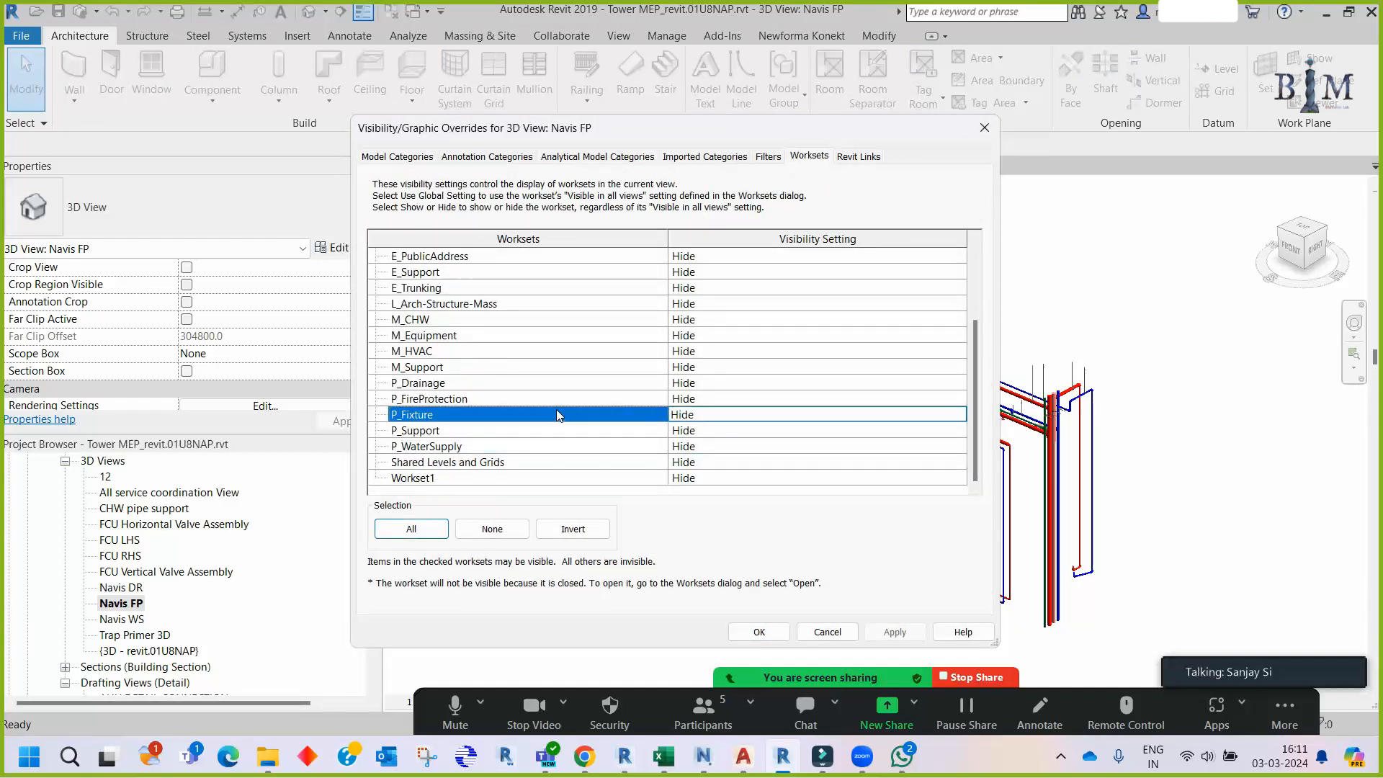
pyautogui.click(525, 398)
pyautogui.click(725, 399)
pyautogui.click(726, 399)
pyautogui.click(721, 415)
pyautogui.click(758, 632)
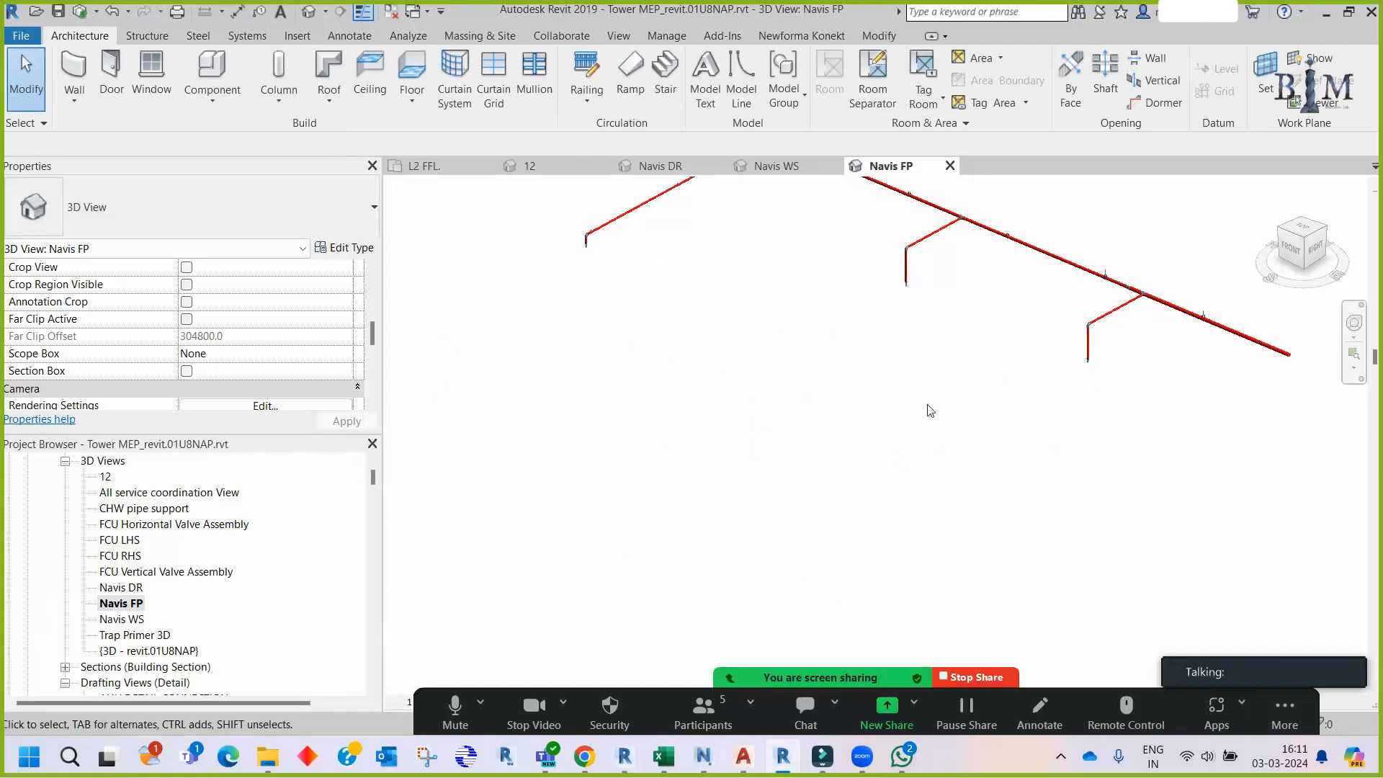
pyautogui.moveTo(922, 466); pyautogui.dragTo(933, 520, button='middle')
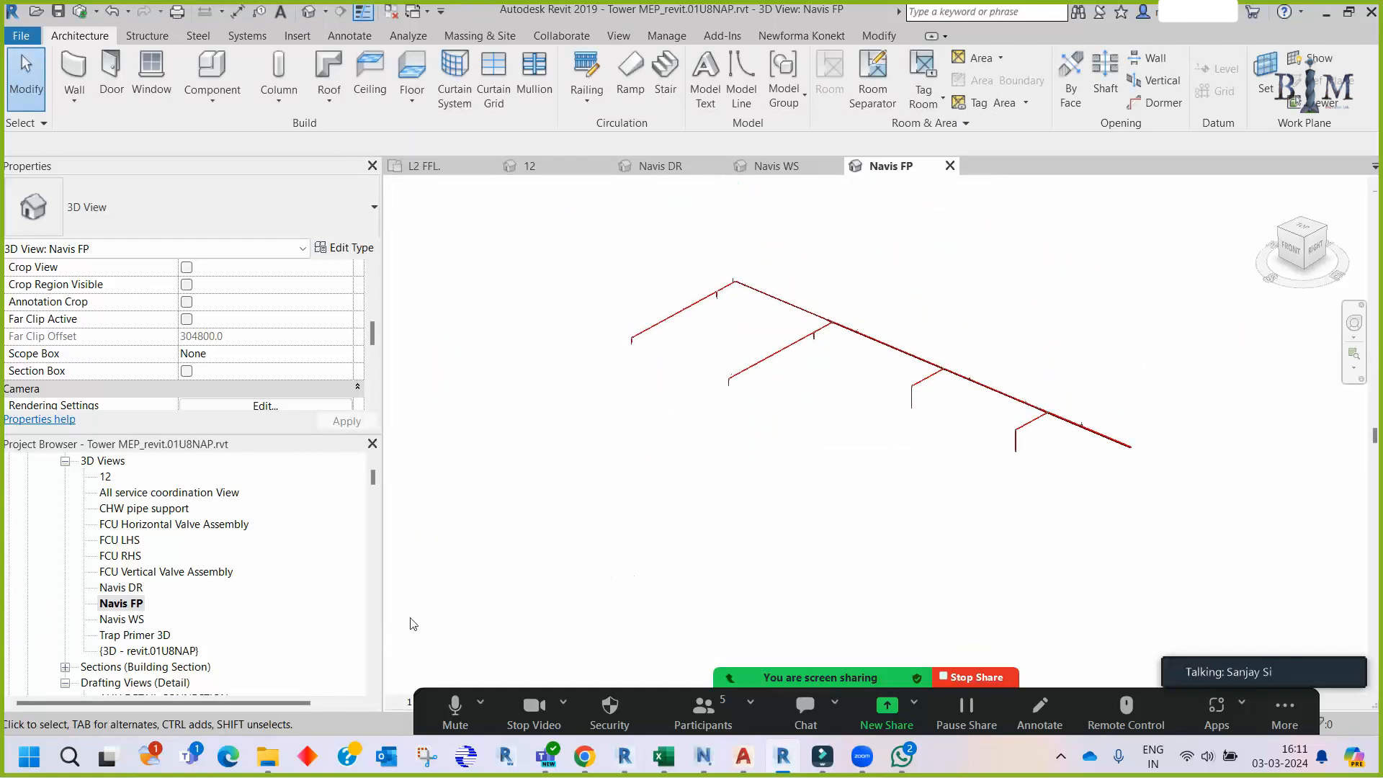
# - Duplicate the Navis WS view with detailing and rename the copy Navis CHW
pyautogui.rightClick(122, 620)
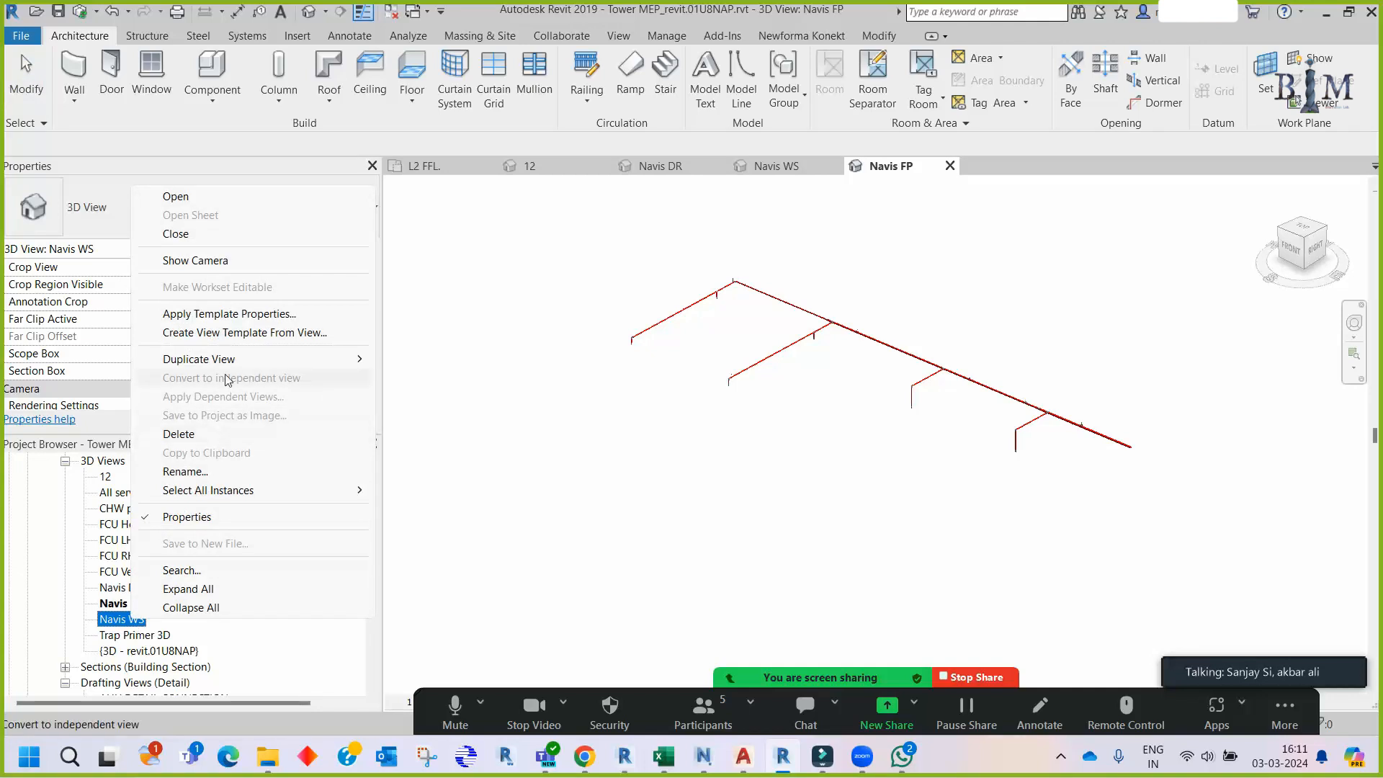
pyautogui.moveTo(332, 359)
pyautogui.click(469, 378)
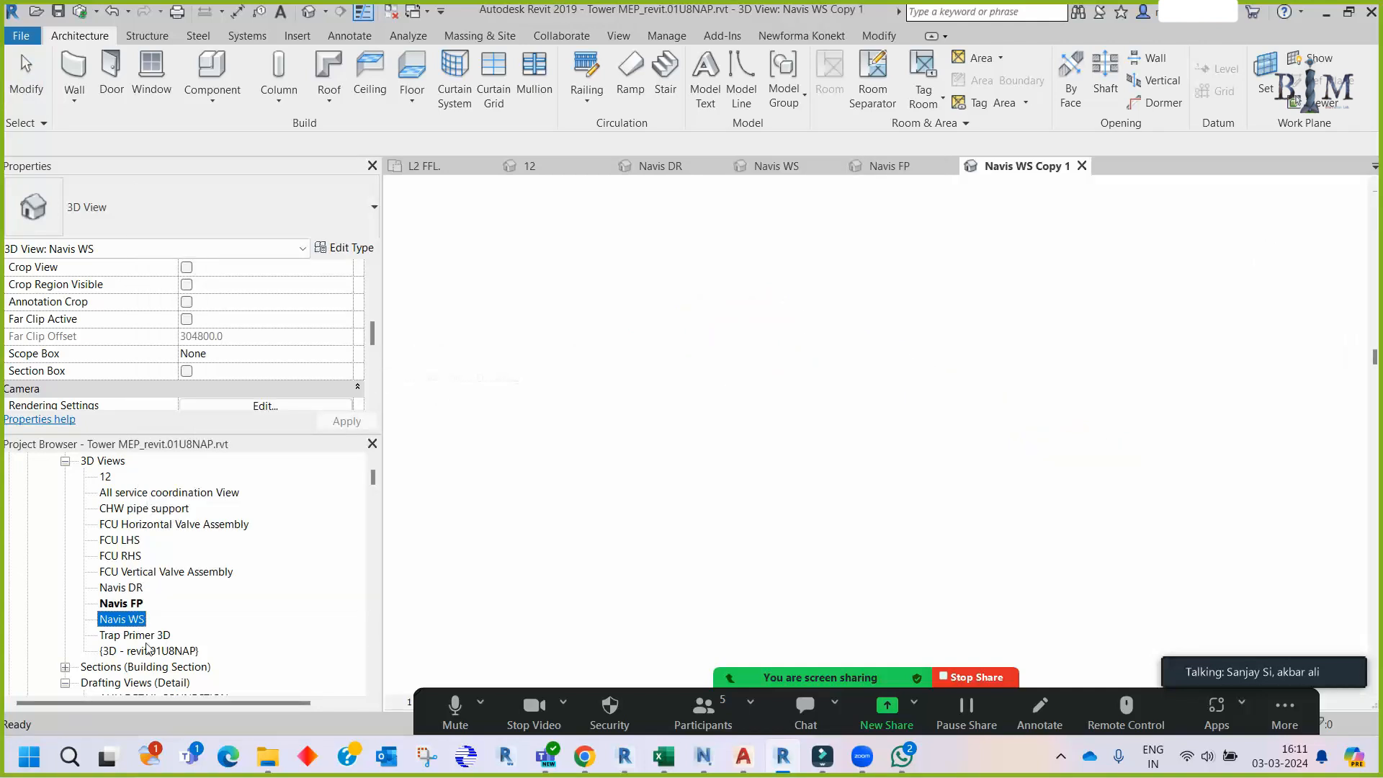
pyautogui.click(166, 637)
pyautogui.click(165, 637)
pyautogui.write('Navis C')
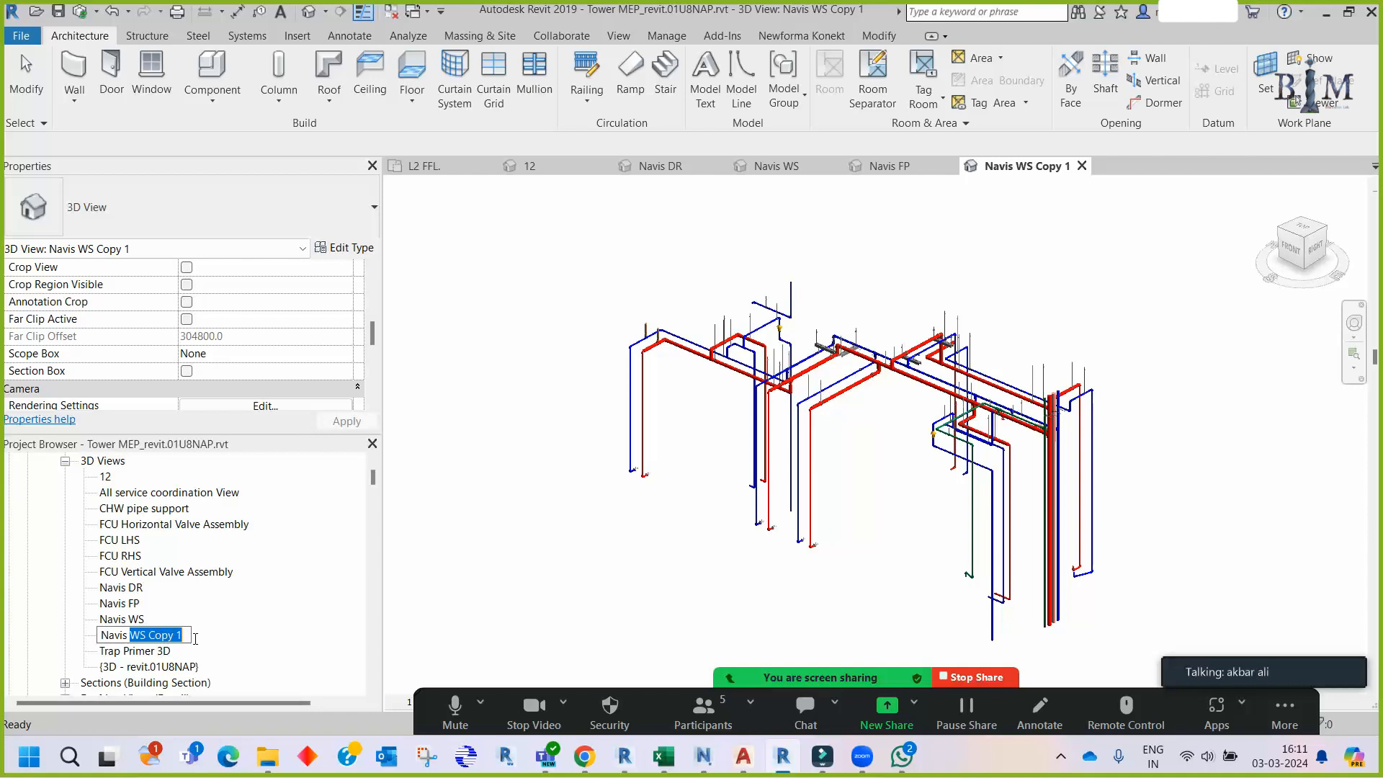
pyautogui.write('HW')
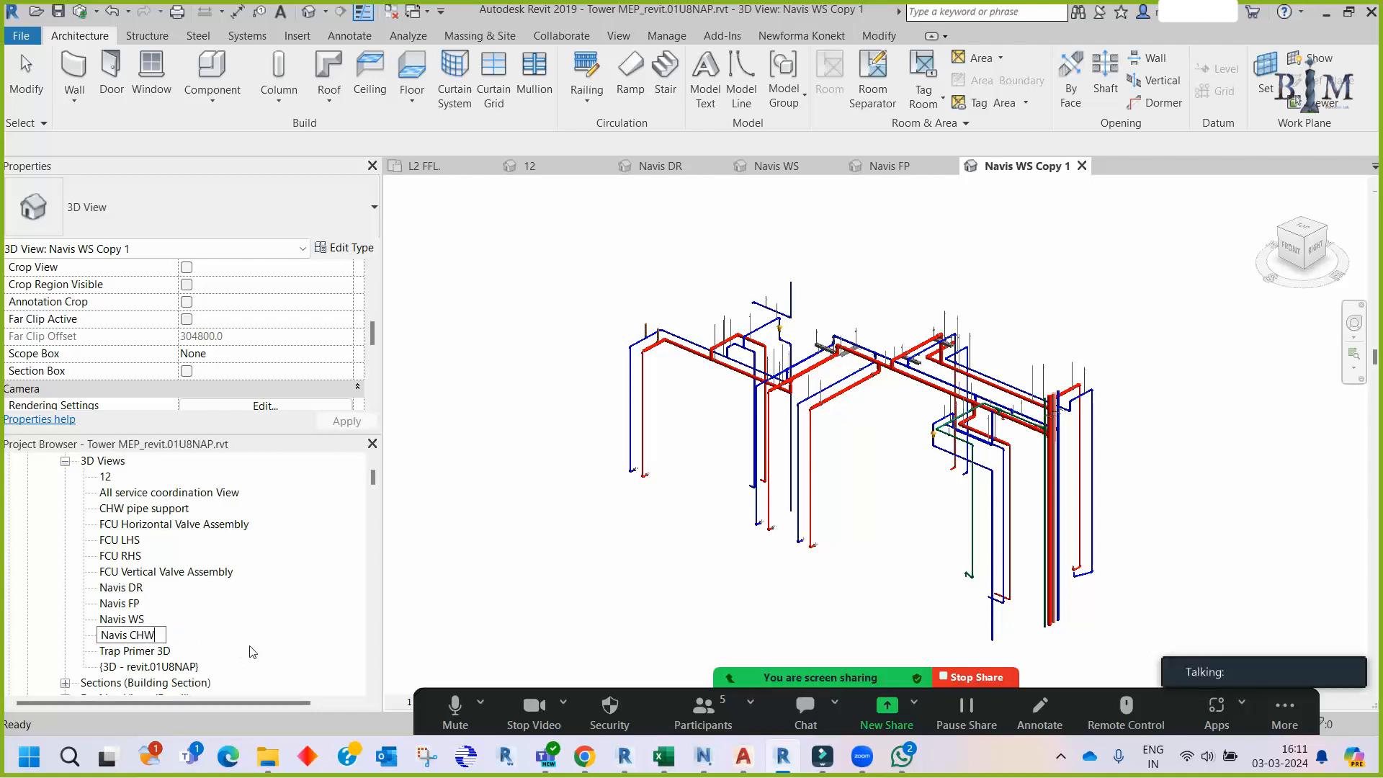
pyautogui.press('Return')
# - Set the P_WaterSupply workset to Hide in the visibility/graphic overrides of the Navis CHW view
pyautogui.press('v')
pyautogui.press('v')
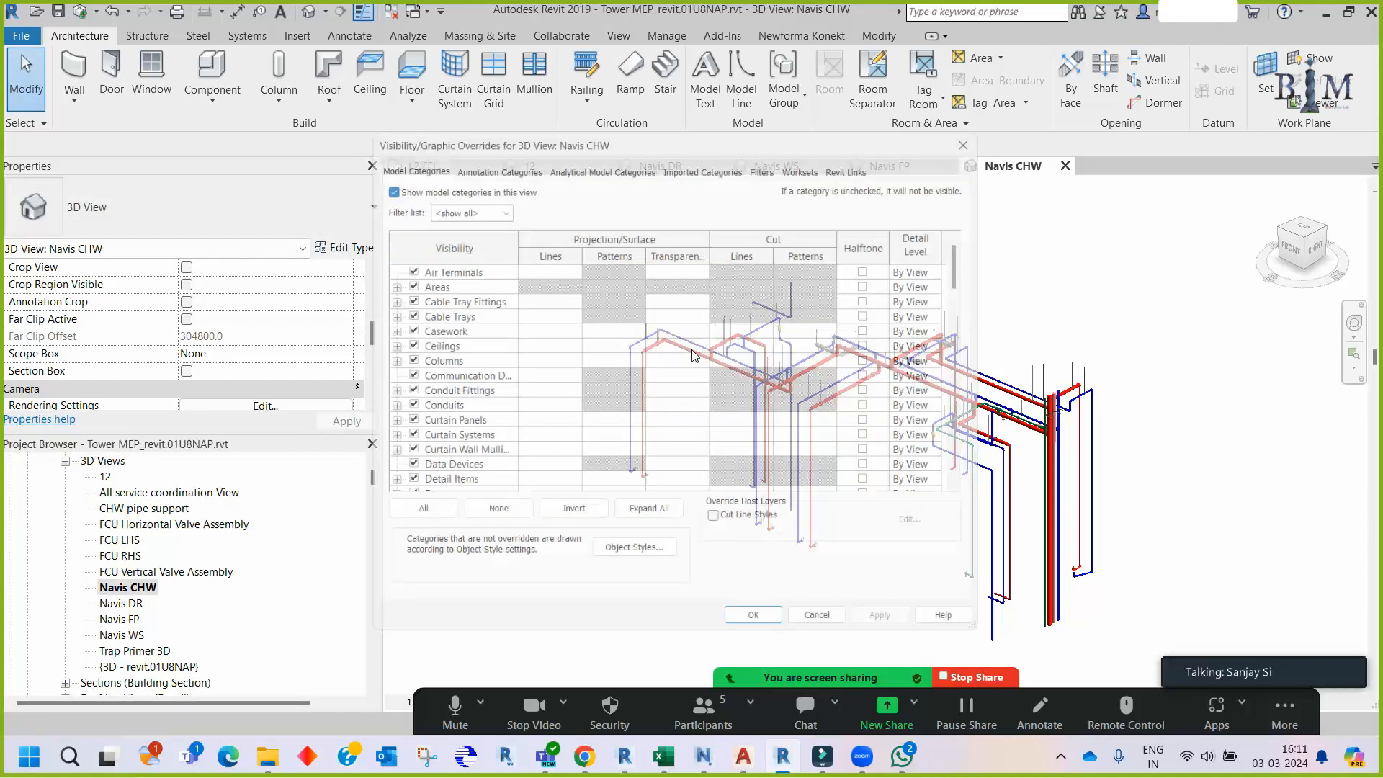
pyautogui.click(807, 158)
pyautogui.click(615, 454)
pyautogui.scroll(-2, 614, 454)
pyautogui.click(620, 464)
pyautogui.click(715, 461)
pyautogui.click(697, 487)
pyautogui.click(592, 445)
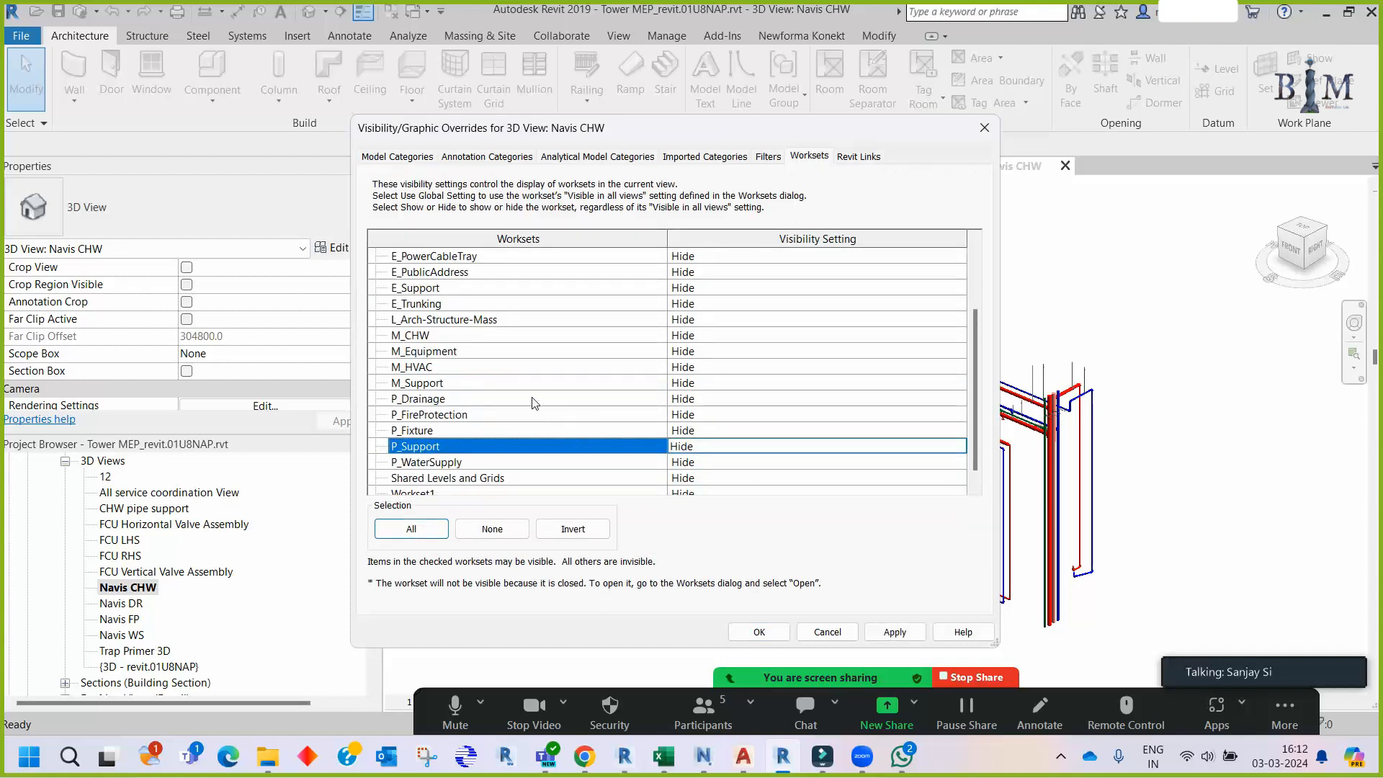
# - Set the M_CHW workset to Show in the Navis CHW view and accept the visibility overrides
pyautogui.scroll(-1, 484, 433)
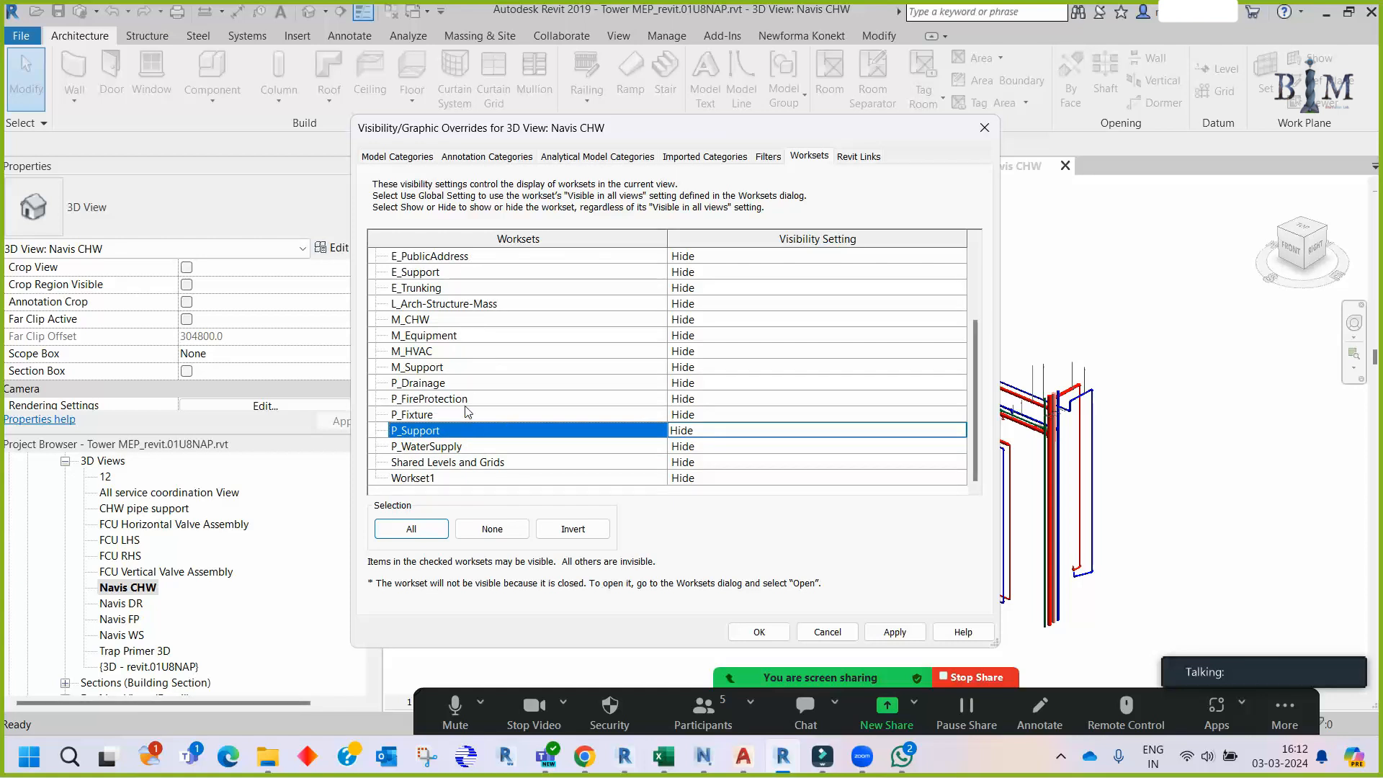
pyautogui.click(478, 322)
pyautogui.click(719, 320)
pyautogui.write('s')
pyautogui.click(755, 632)
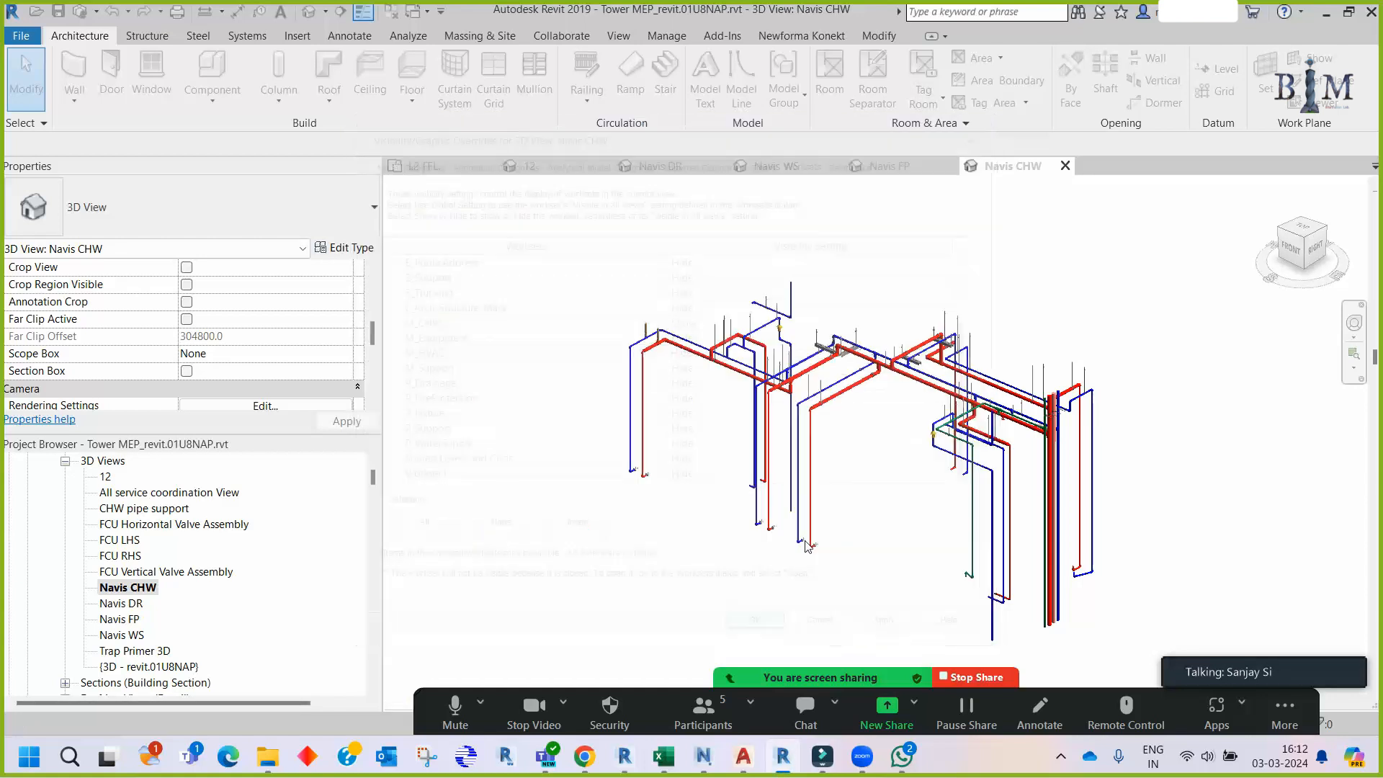
pyautogui.scroll(3, 850, 454)
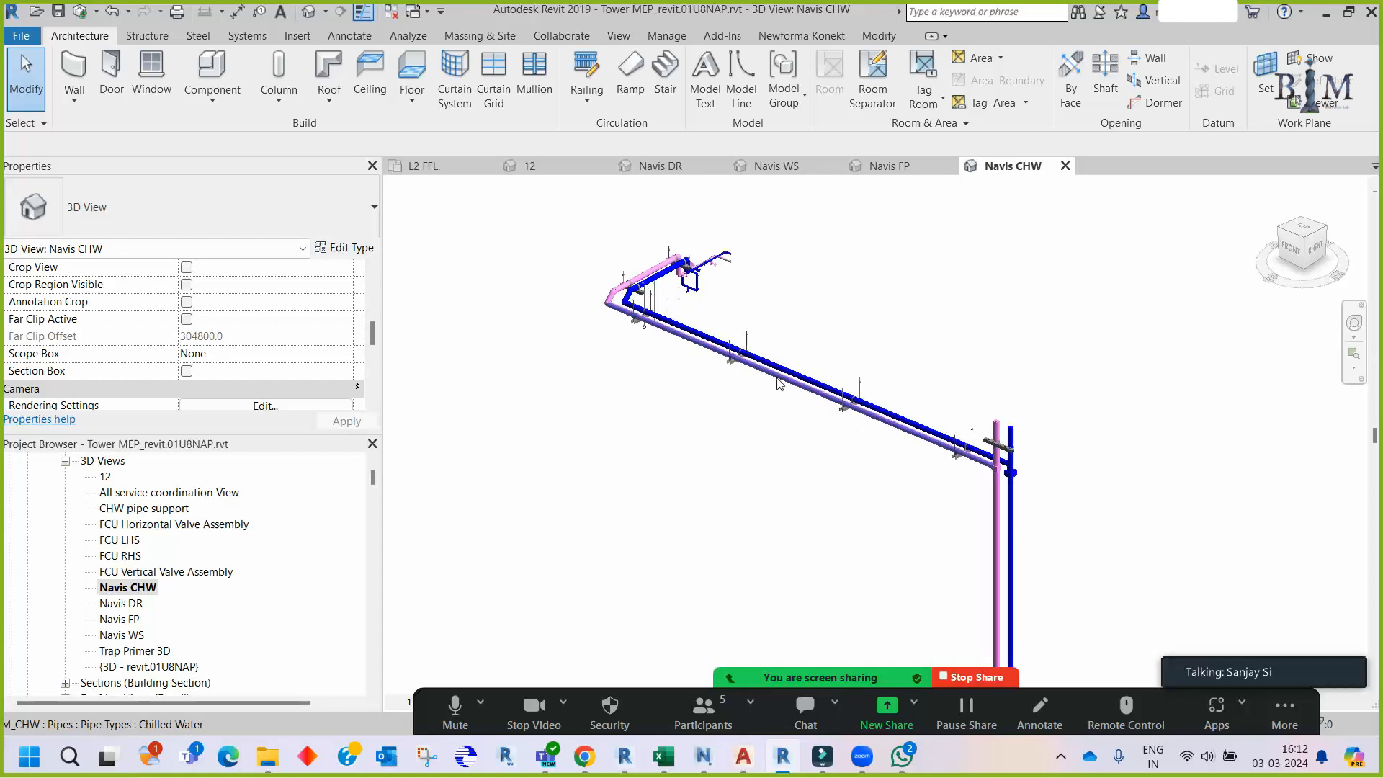
pyautogui.scroll(-2, 822, 361)
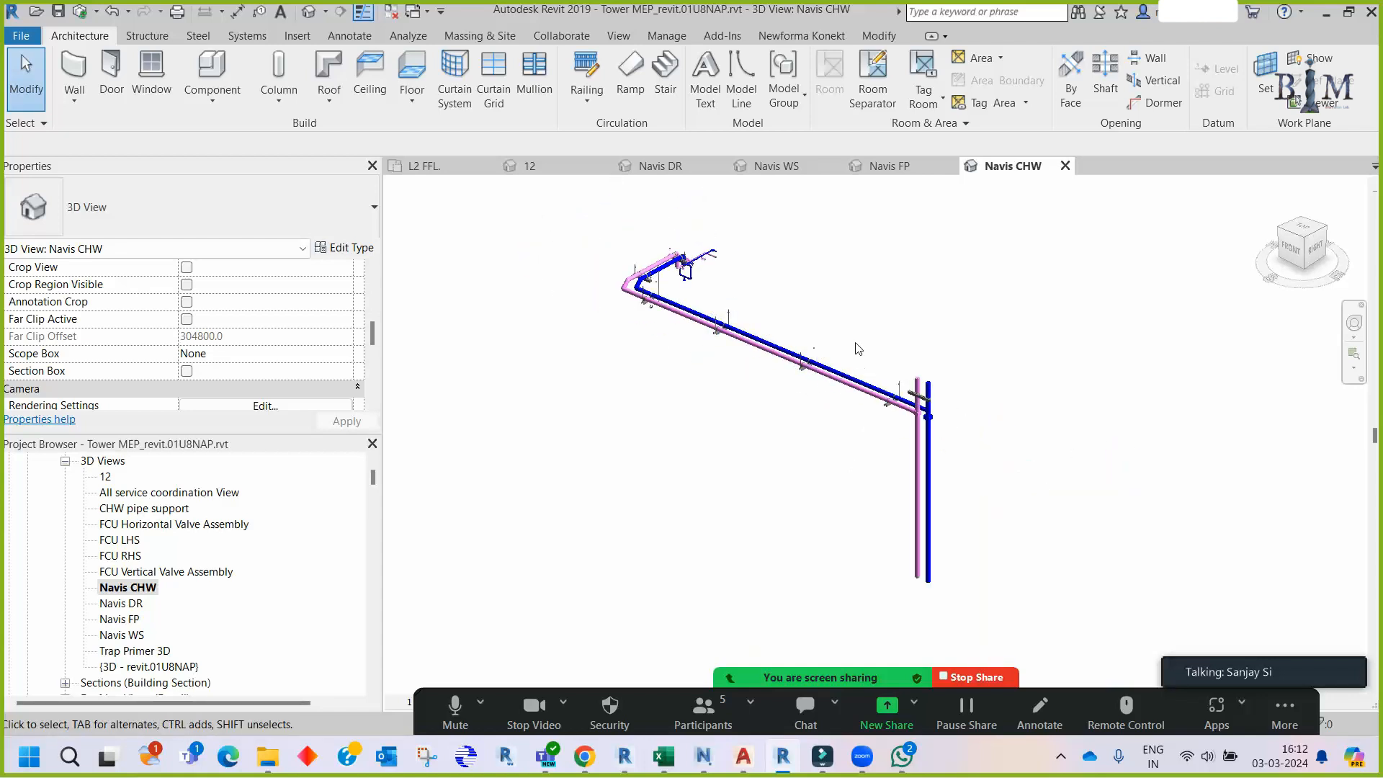
pyautogui.scroll(2, 862, 369)
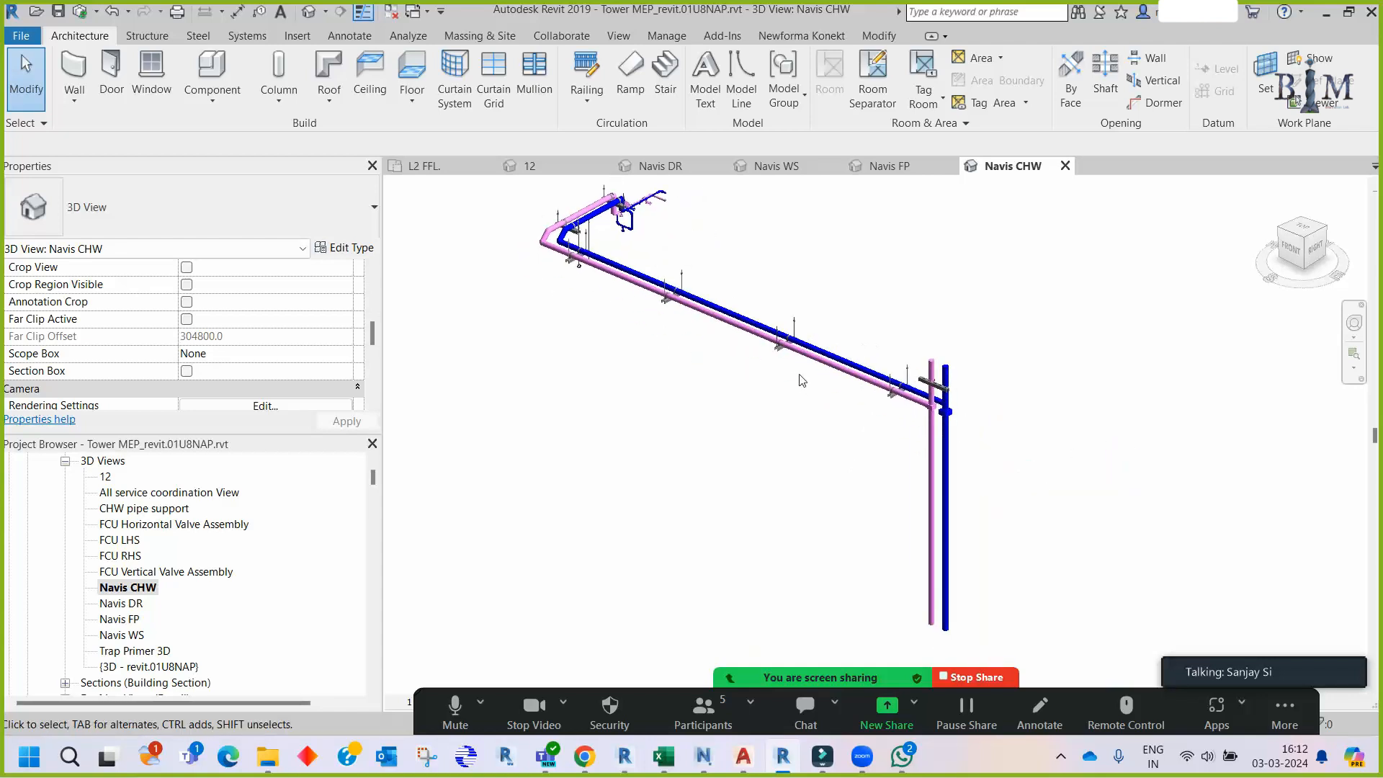
# - Duplicate the Navis CHW view with detailing and rename the copy Navis HVAC
pyautogui.rightClick(147, 587)
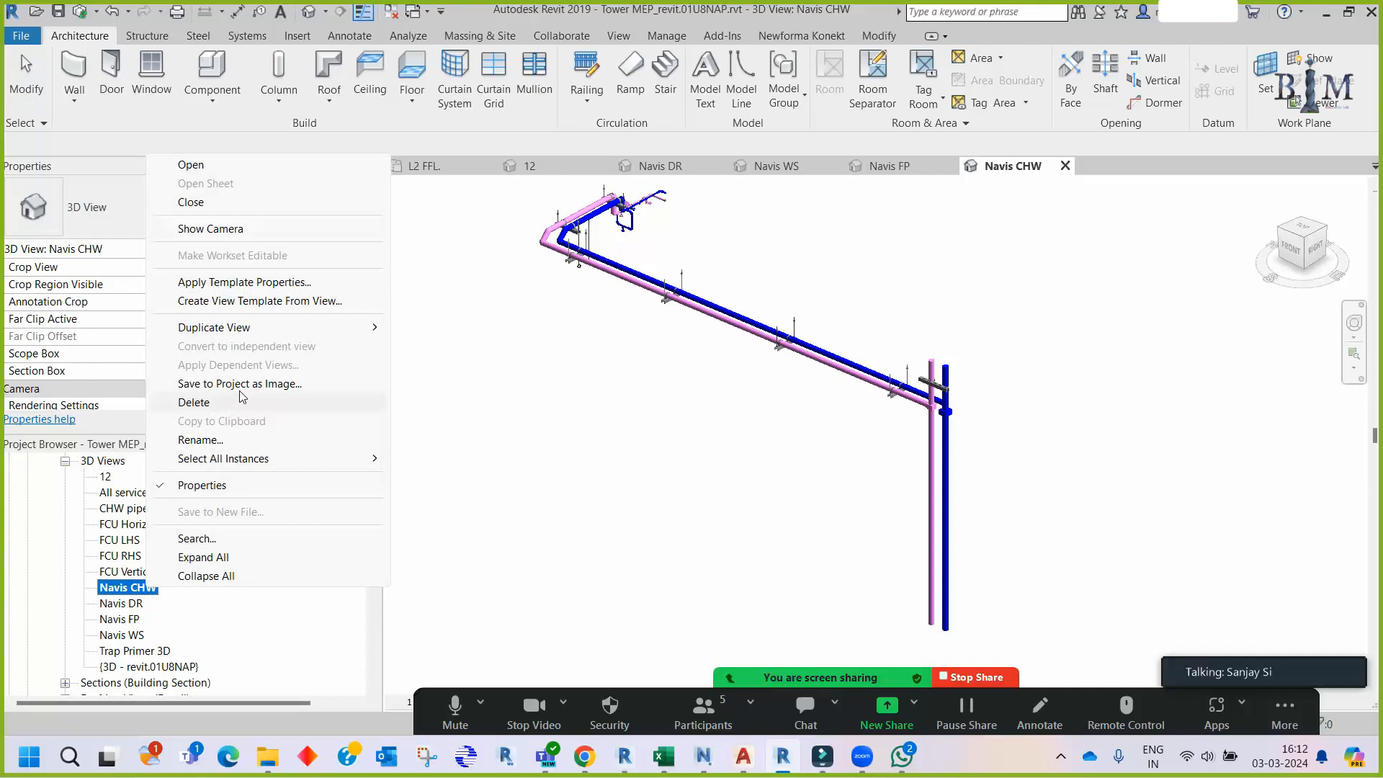
pyautogui.moveTo(252, 329)
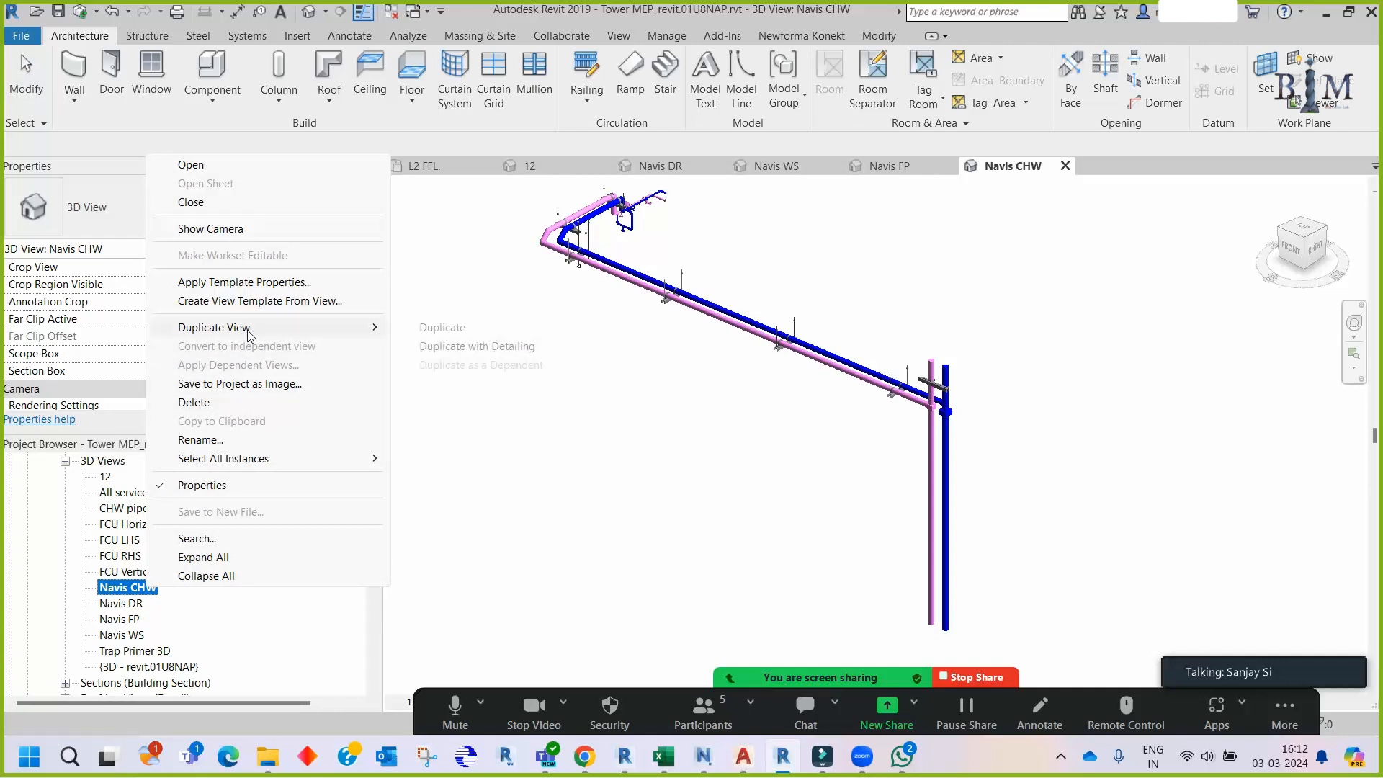
pyautogui.click(508, 347)
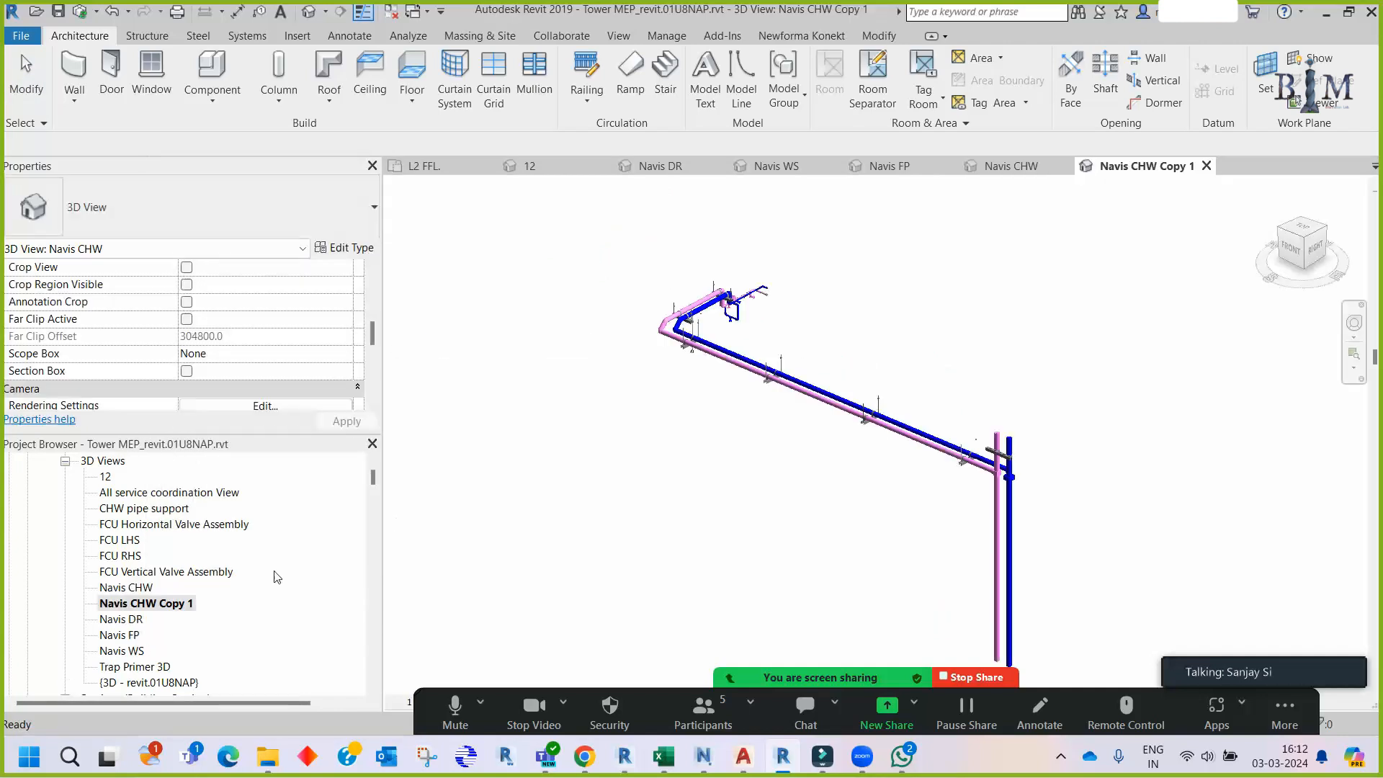
pyautogui.rightClick(180, 611)
pyautogui.click(223, 459)
pyautogui.click(191, 604)
pyautogui.moveTo(191, 603); pyautogui.dragTo(133, 608)
pyautogui.write('HVAC')
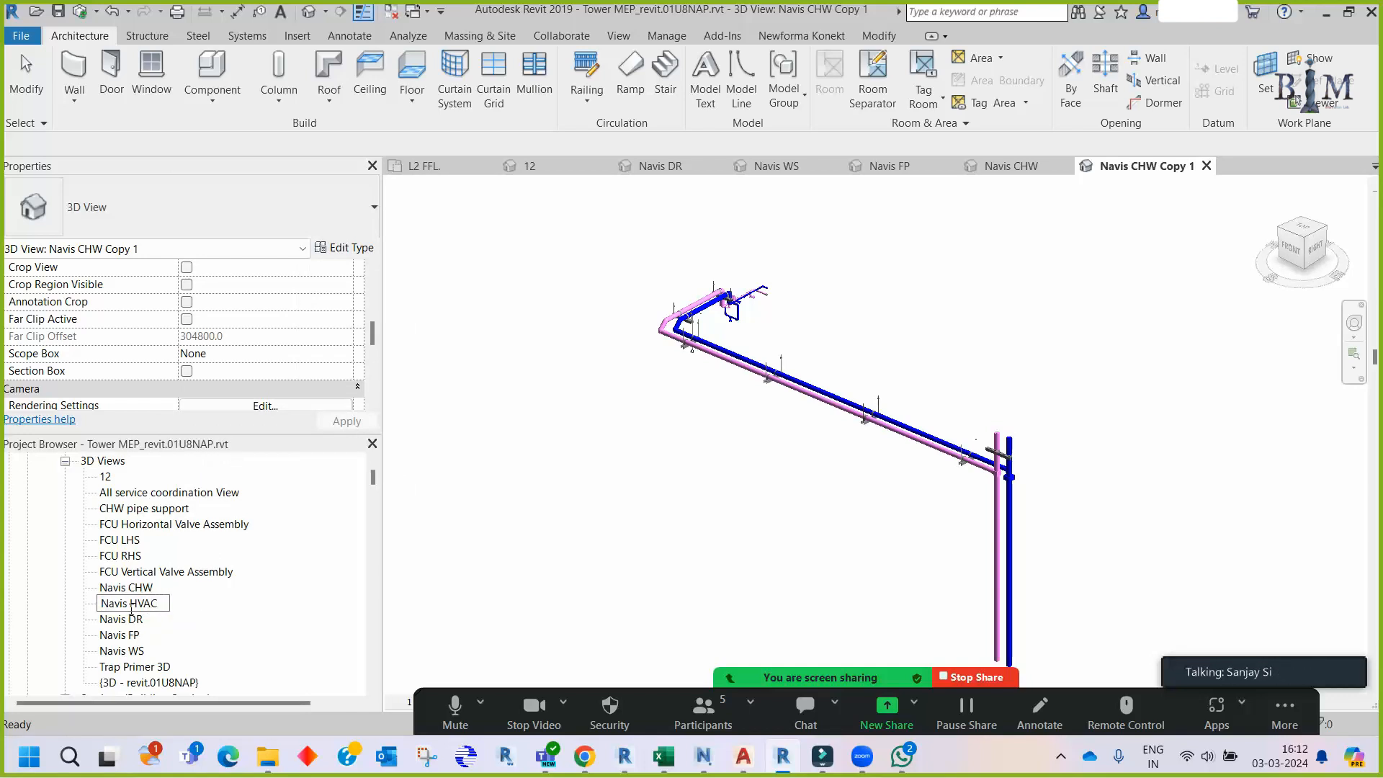
pyautogui.press('Return')
# - Set the M_CHW workset to Hide in the visibility/graphic overrides of the Navis HVAC view
pyautogui.scroll(-2, 665, 484)
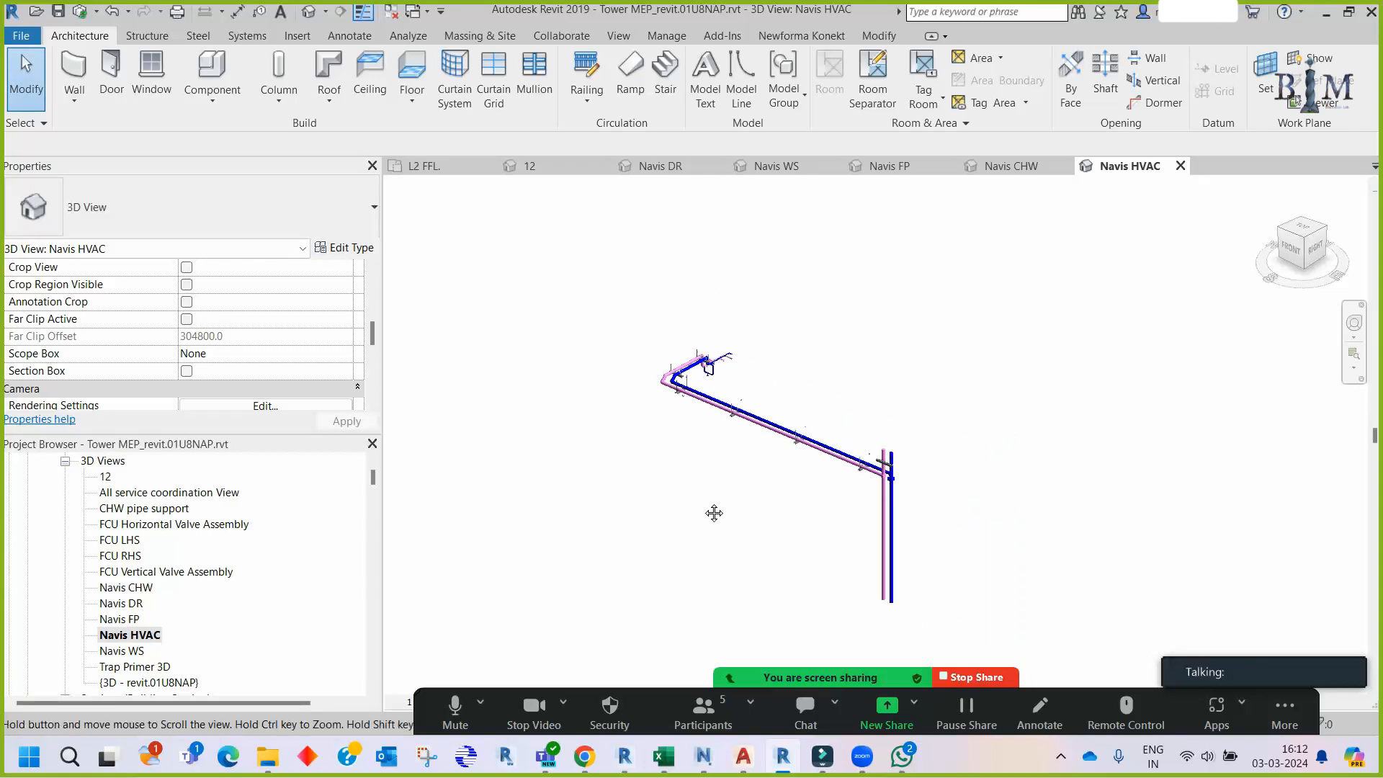
pyautogui.moveTo(714, 512); pyautogui.dragTo(692, 463, button='middle')
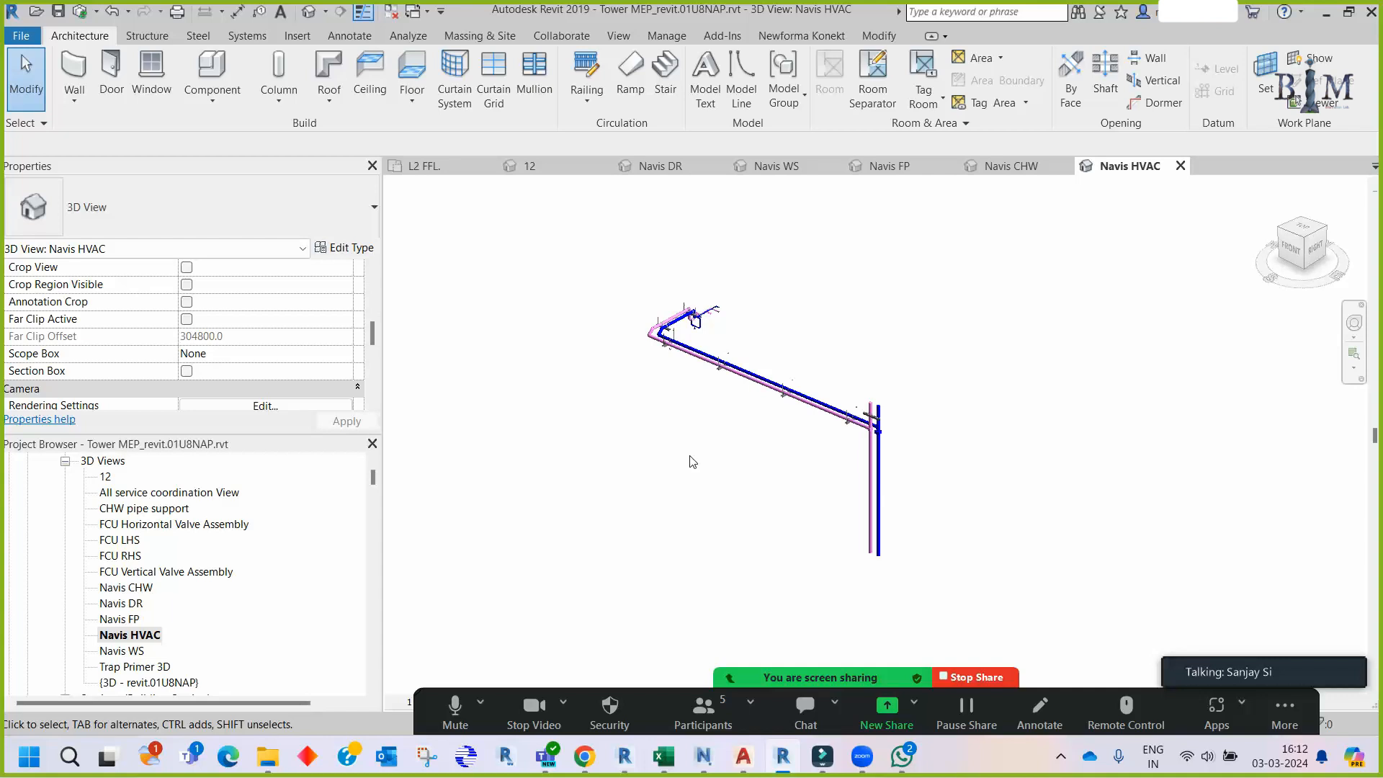
pyautogui.press('v')
pyautogui.press('v')
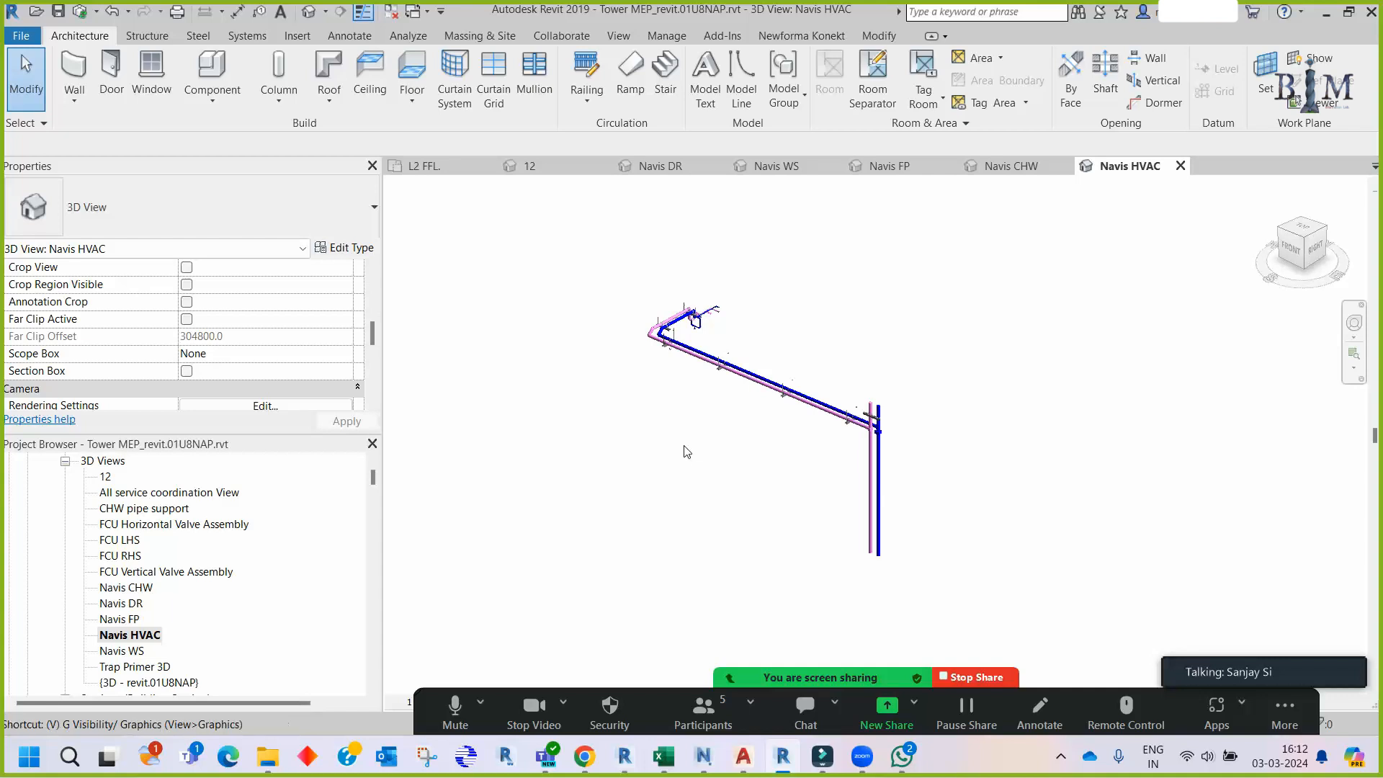
pyautogui.click(792, 158)
pyautogui.scroll(-3, 501, 410)
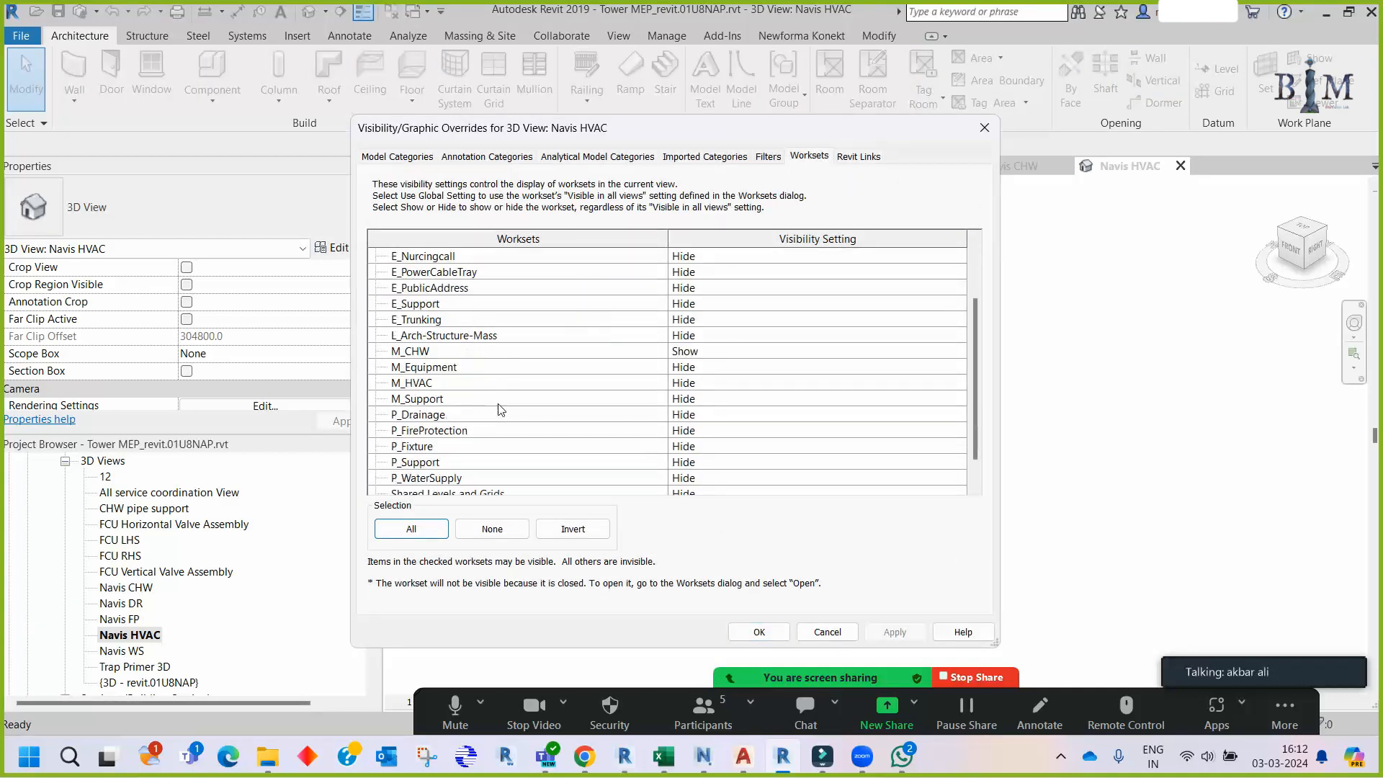
pyautogui.click(714, 320)
pyautogui.write('h')
pyautogui.click(577, 321)
# - Set the M_HVAC workset to Show in the Navis HVAC view and accept the visibility overrides
pyautogui.click(567, 354)
pyautogui.click(720, 352)
pyautogui.write('s')
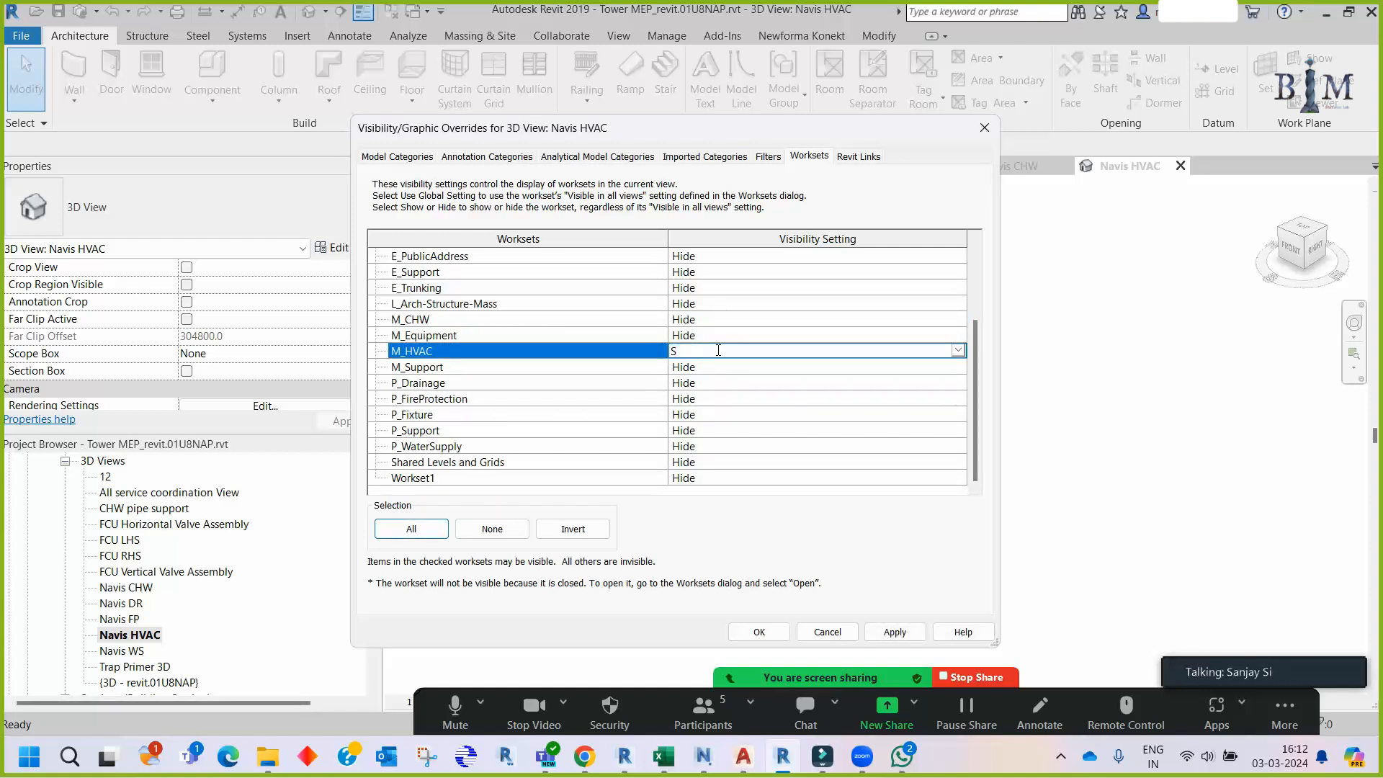
pyautogui.click(577, 352)
pyautogui.click(759, 631)
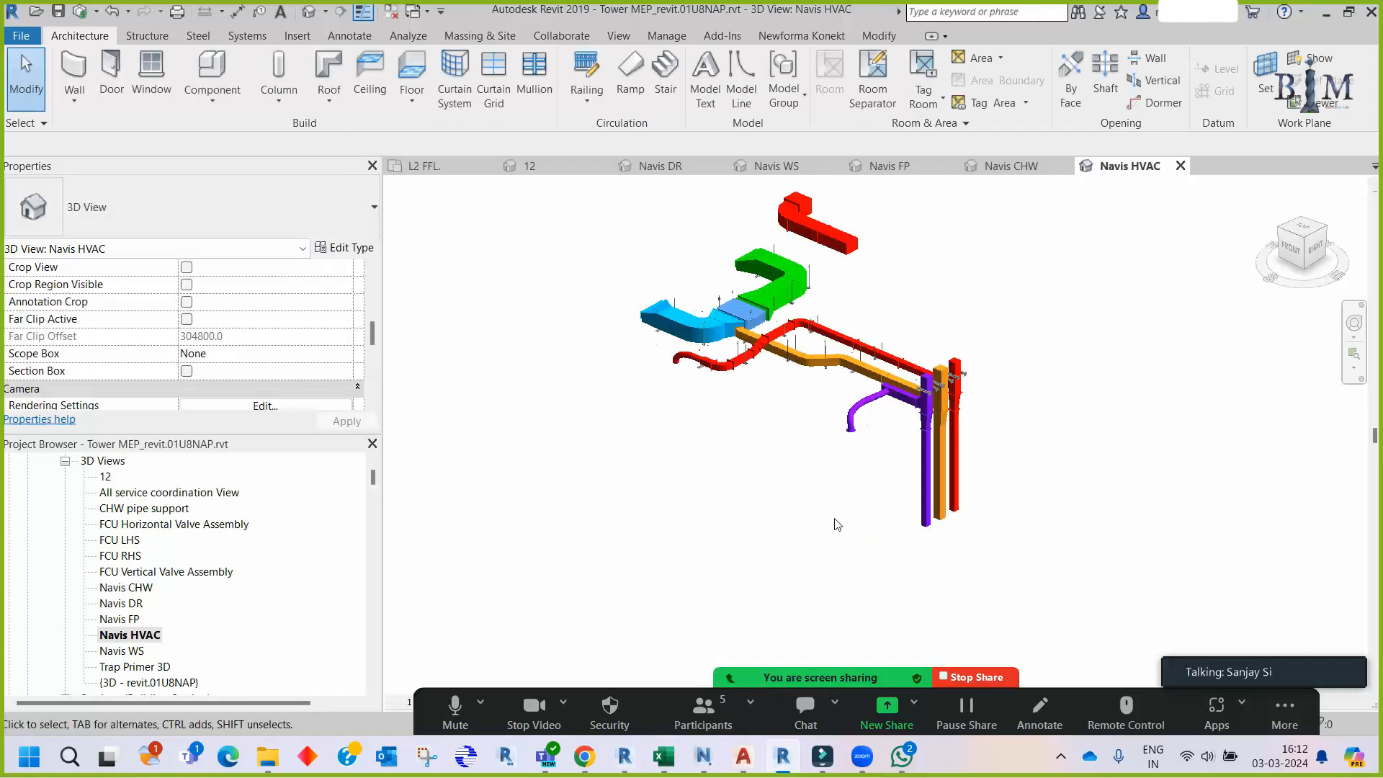
pyautogui.moveTo(806, 382); pyautogui.dragTo(797, 450, button='middle')
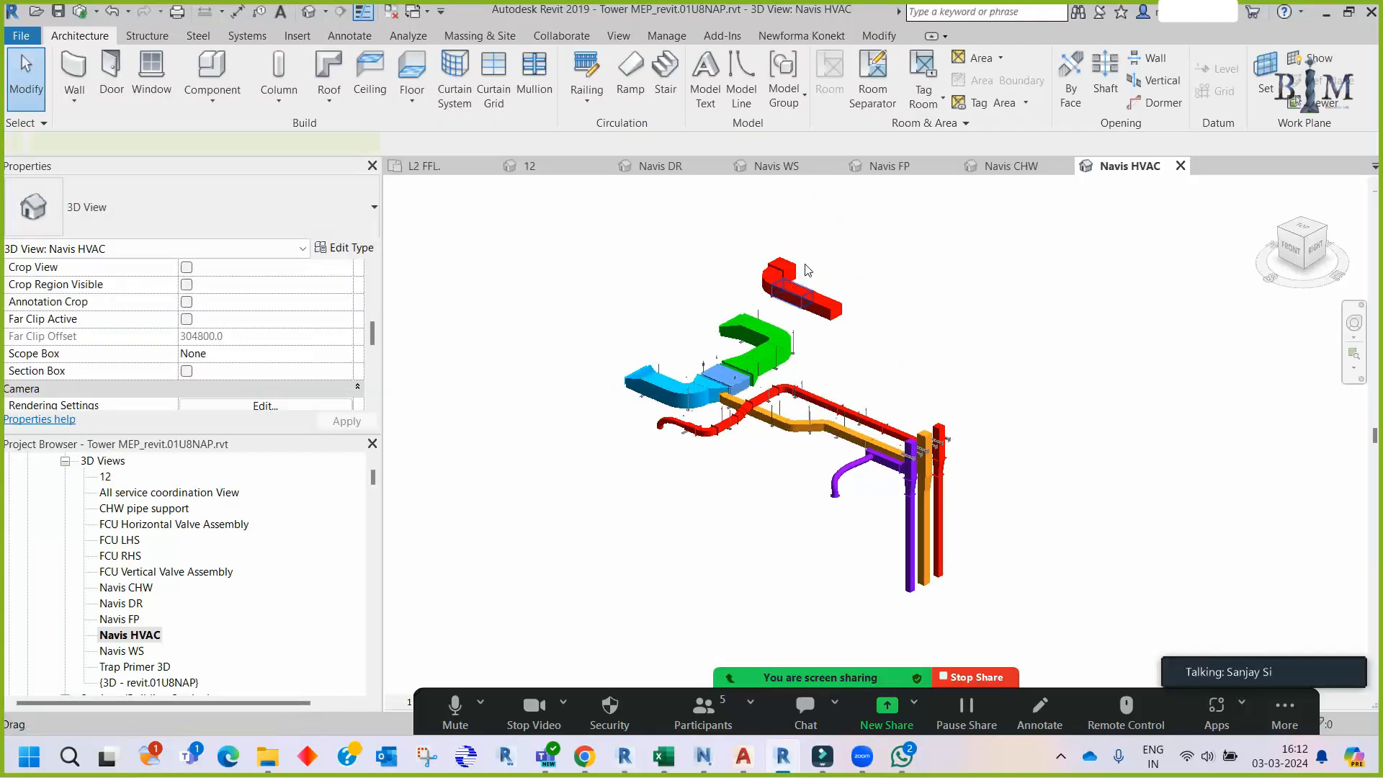
# - Delete the detached red duct run above the green duct in the Navis HVAC view
pyautogui.click(788, 283)
pyautogui.scroll(3, 788, 282)
pyautogui.keyDown('shift'); pyautogui.moveTo(788, 288); pyautogui.dragTo(692, 410, button='middle'); pyautogui.keyUp('shift')
pyautogui.moveTo(755, 210); pyautogui.dragTo(902, 380)
pyautogui.press('Delete')
pyautogui.scroll(-3, 896, 385)
pyautogui.keyDown('shift'); pyautogui.moveTo(896, 385); pyautogui.dragTo(895, 322, button='middle'); pyautogui.keyUp('shift')
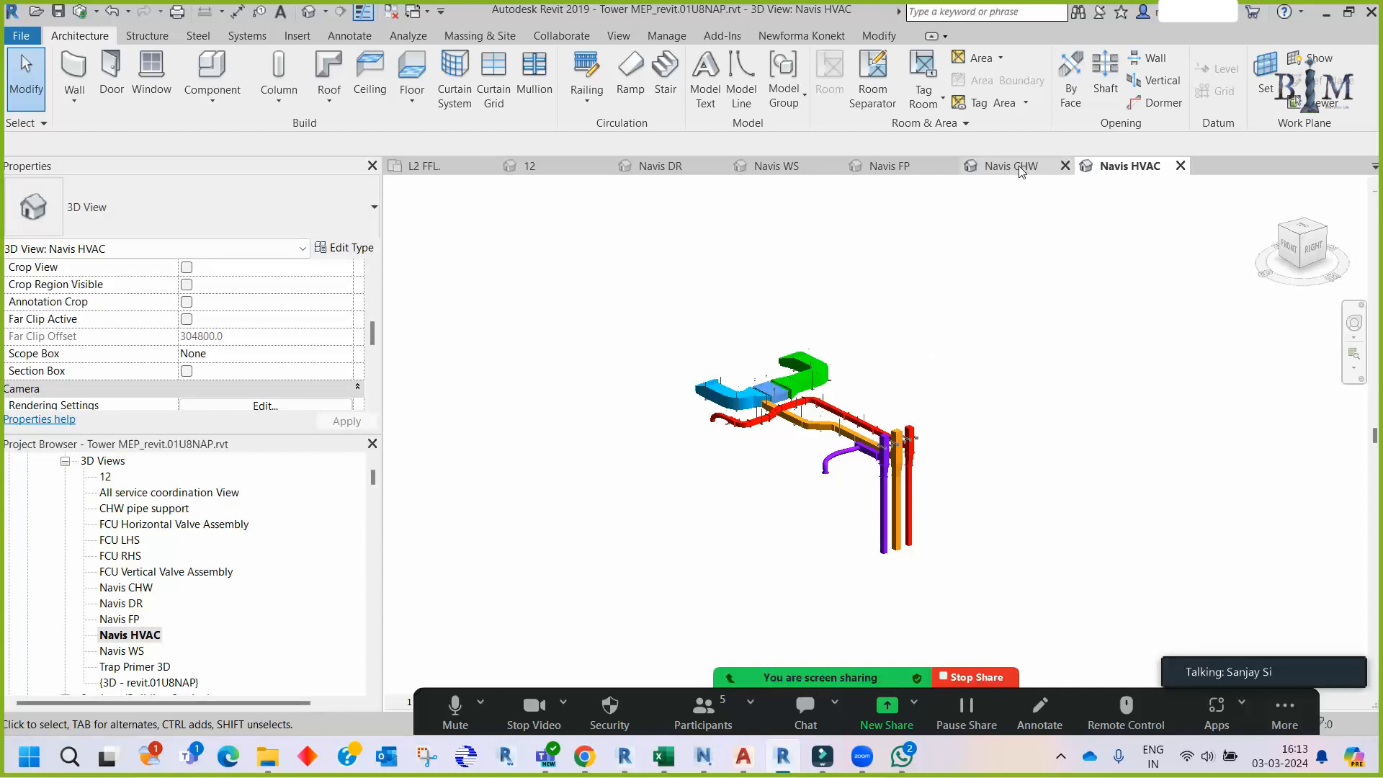
# - Check 3D view 12, set the P_Fixture workset to Show in the Navis DR view and accept the visibility overrides
pyautogui.click(553, 164)
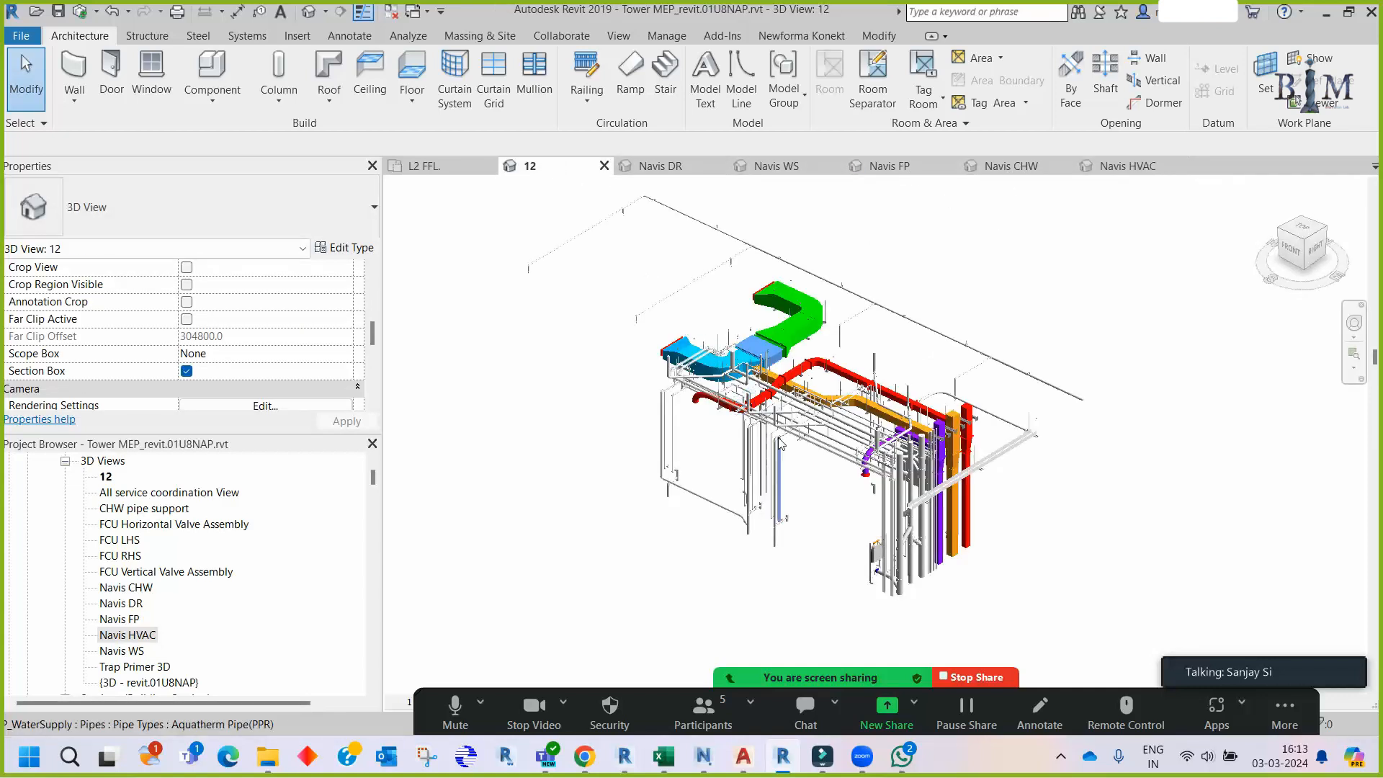
pyautogui.scroll(2, 807, 475)
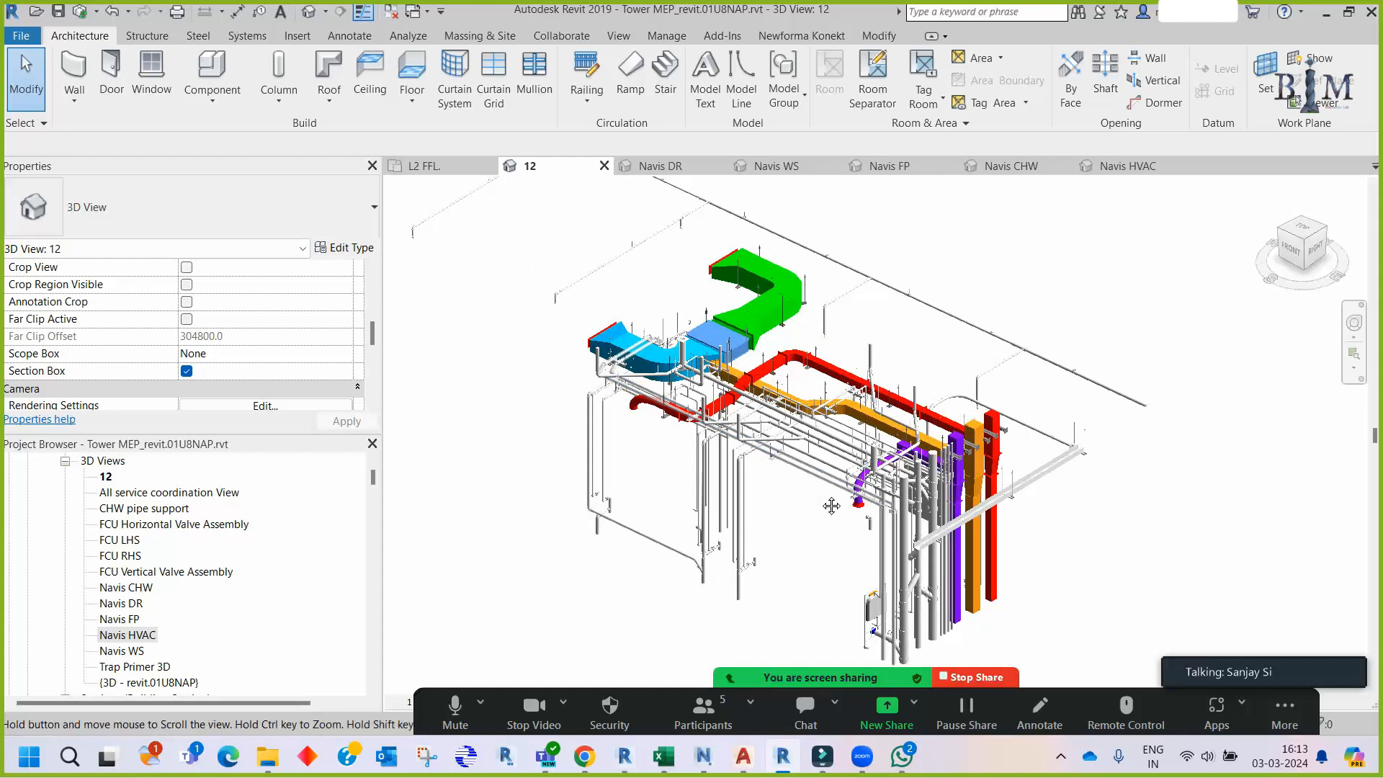
pyautogui.moveTo(832, 507); pyautogui.dragTo(772, 460, button='middle')
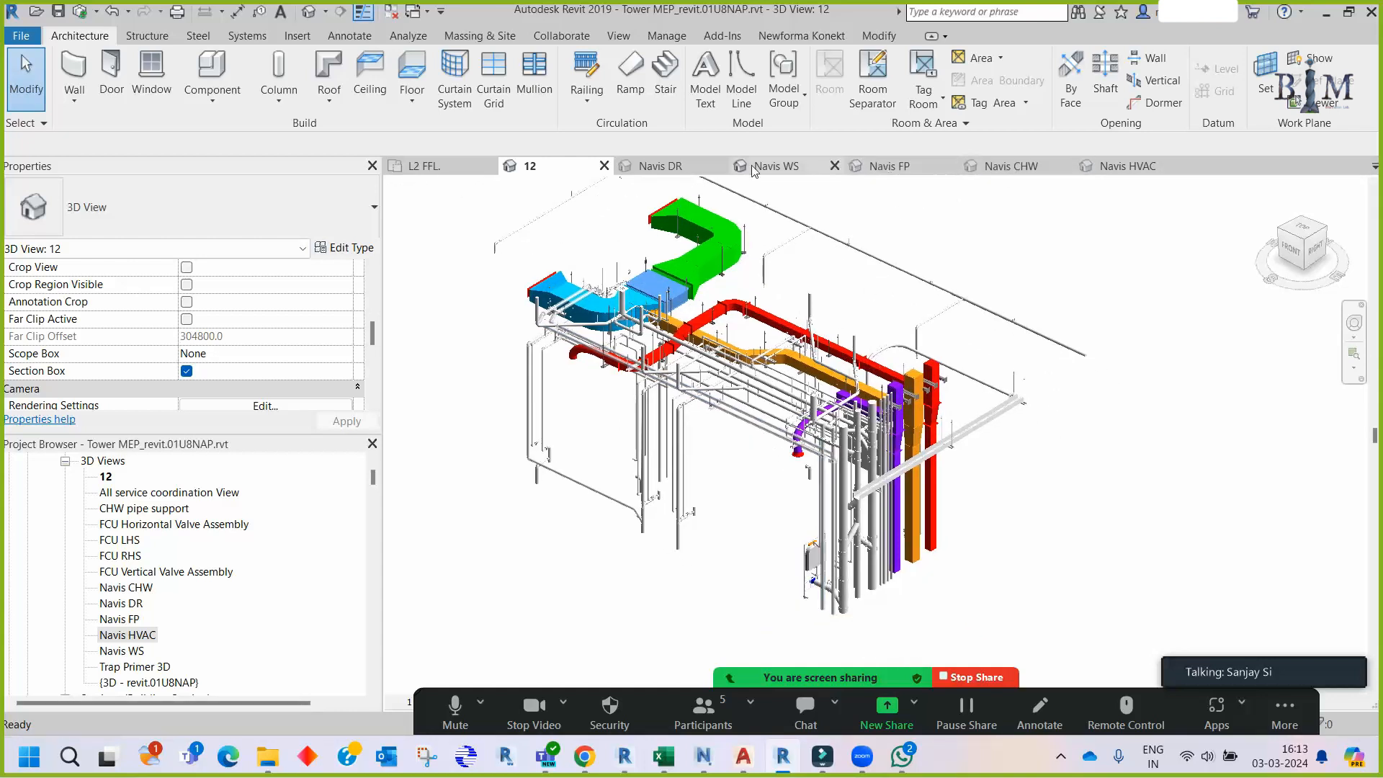
pyautogui.click(667, 167)
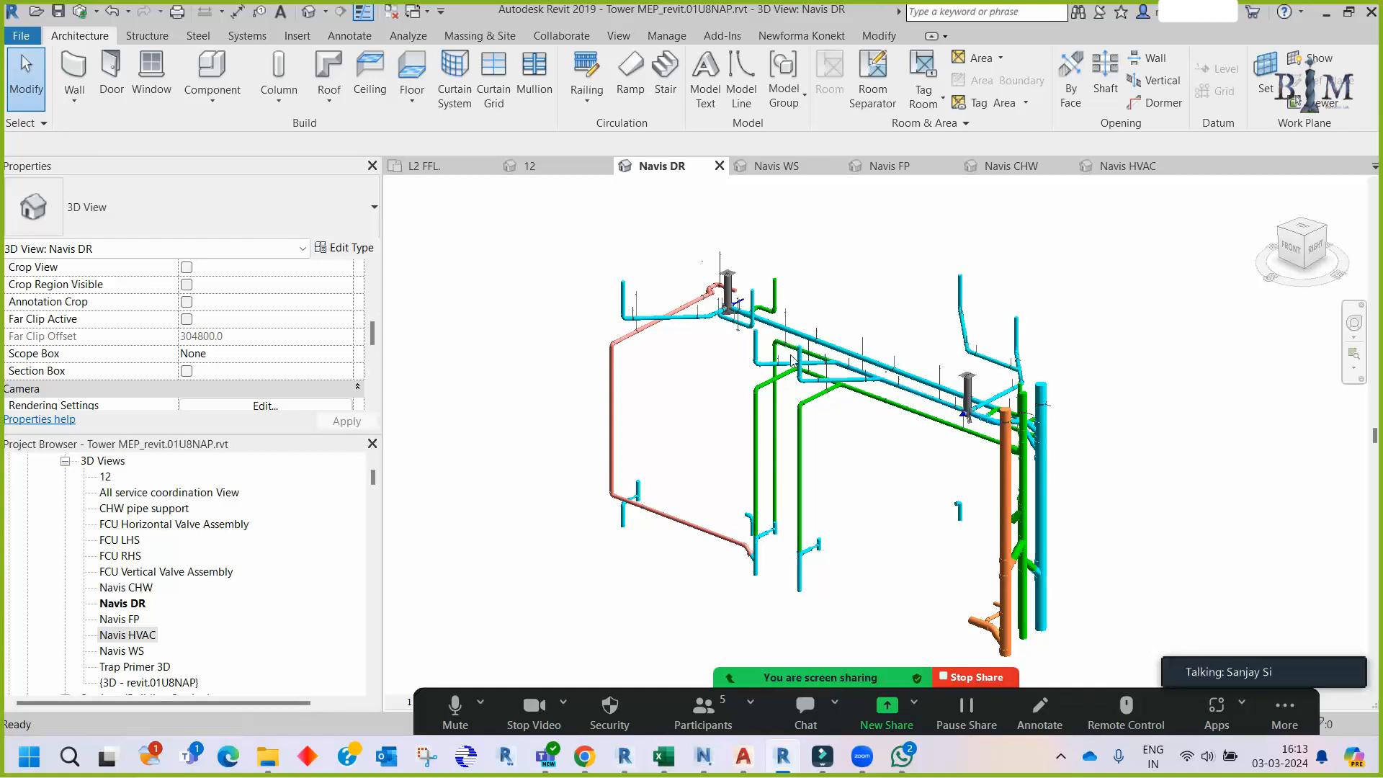
pyautogui.press('v')
pyautogui.press('v')
pyautogui.click(809, 156)
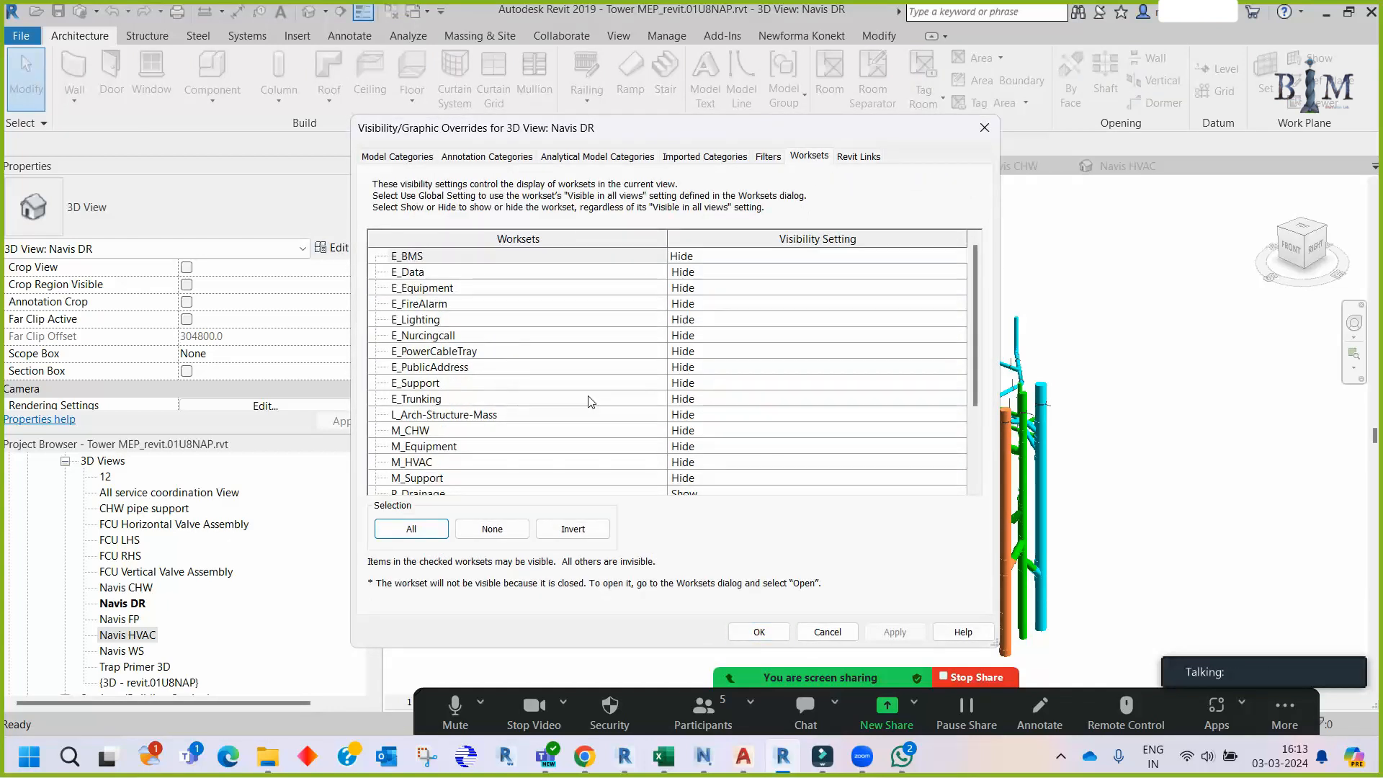
pyautogui.scroll(-2, 589, 402)
pyautogui.click(505, 430)
pyautogui.click(737, 432)
pyautogui.click(736, 432)
pyautogui.click(693, 444)
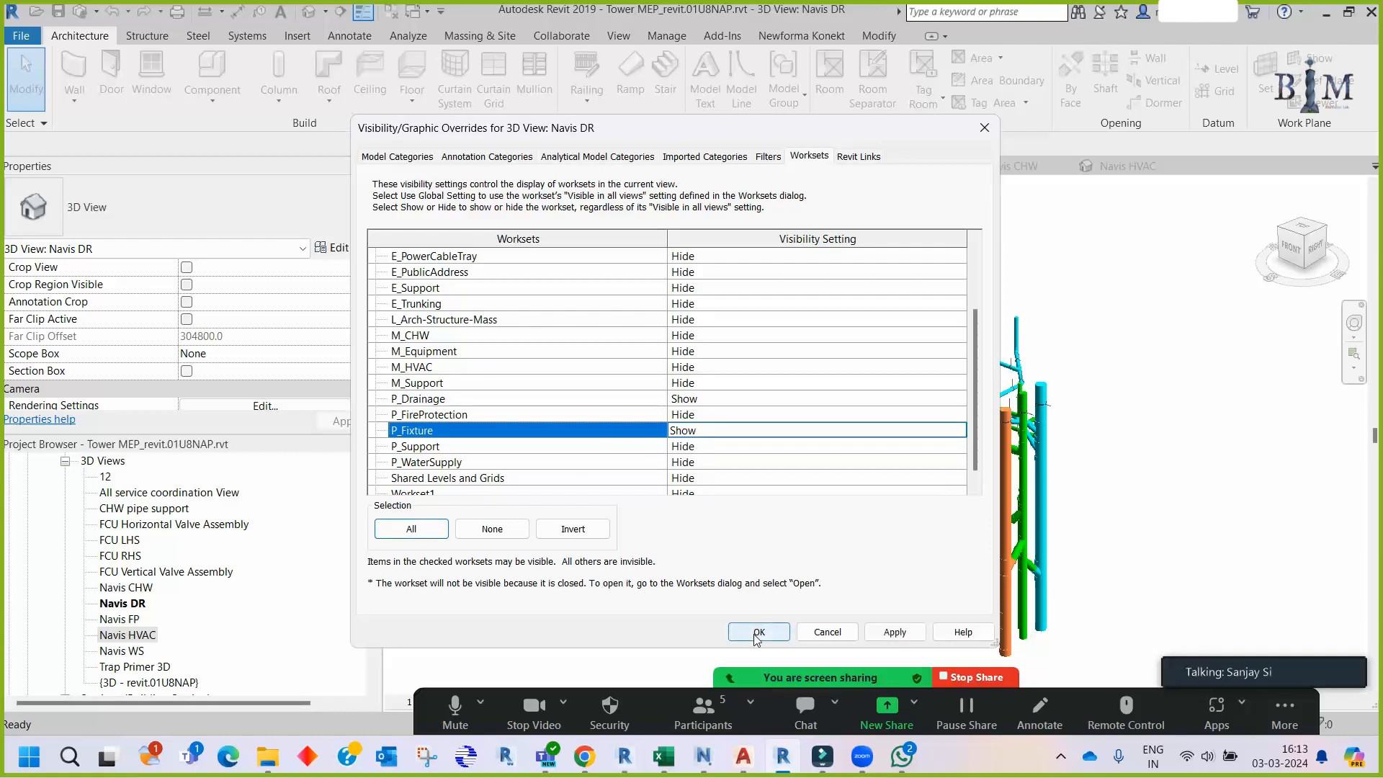
pyautogui.click(759, 632)
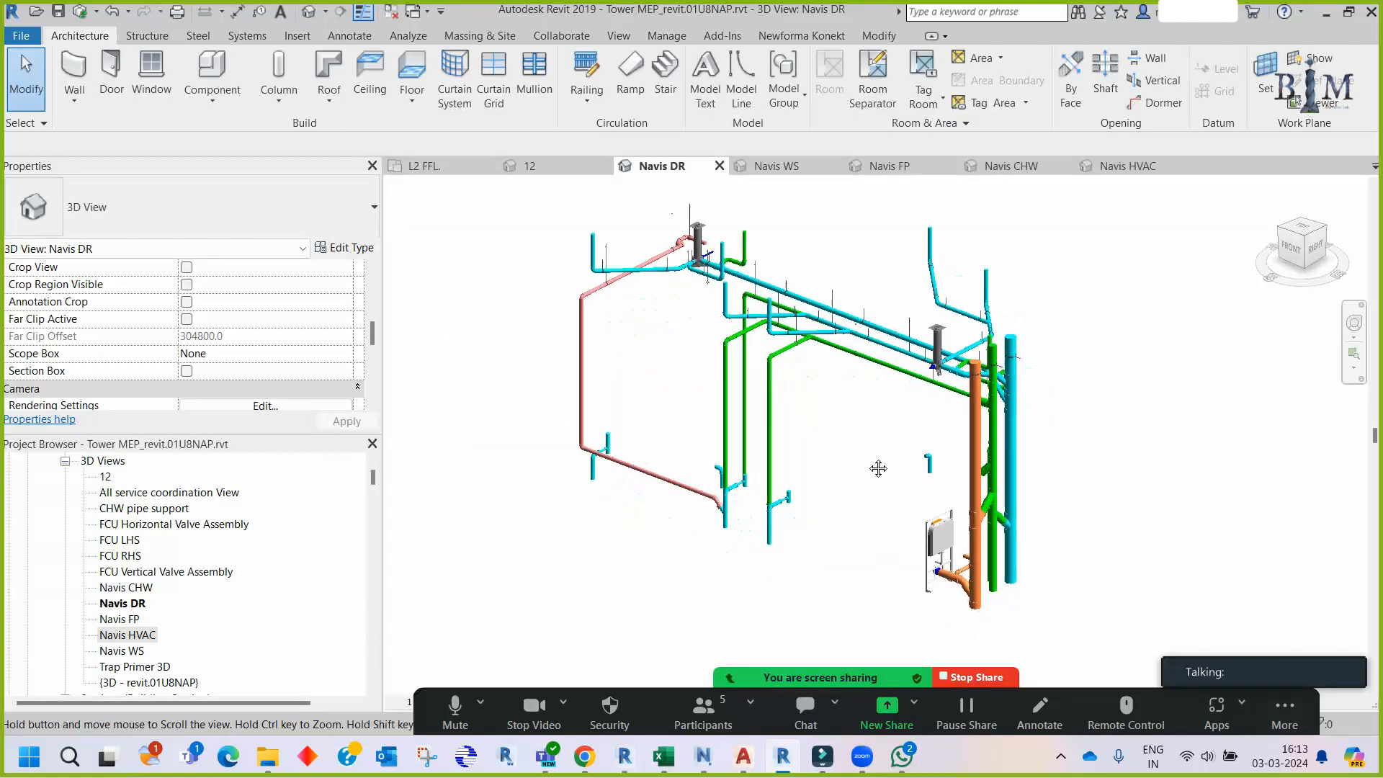
# - Compare the Navis DR view with 3D view 12 and examine the linked model visibility in the Navis HVAC view
pyautogui.moveTo(878, 468); pyautogui.dragTo(869, 456, button='middle')
pyautogui.moveTo(851, 374); pyautogui.dragTo(856, 399, button='middle')
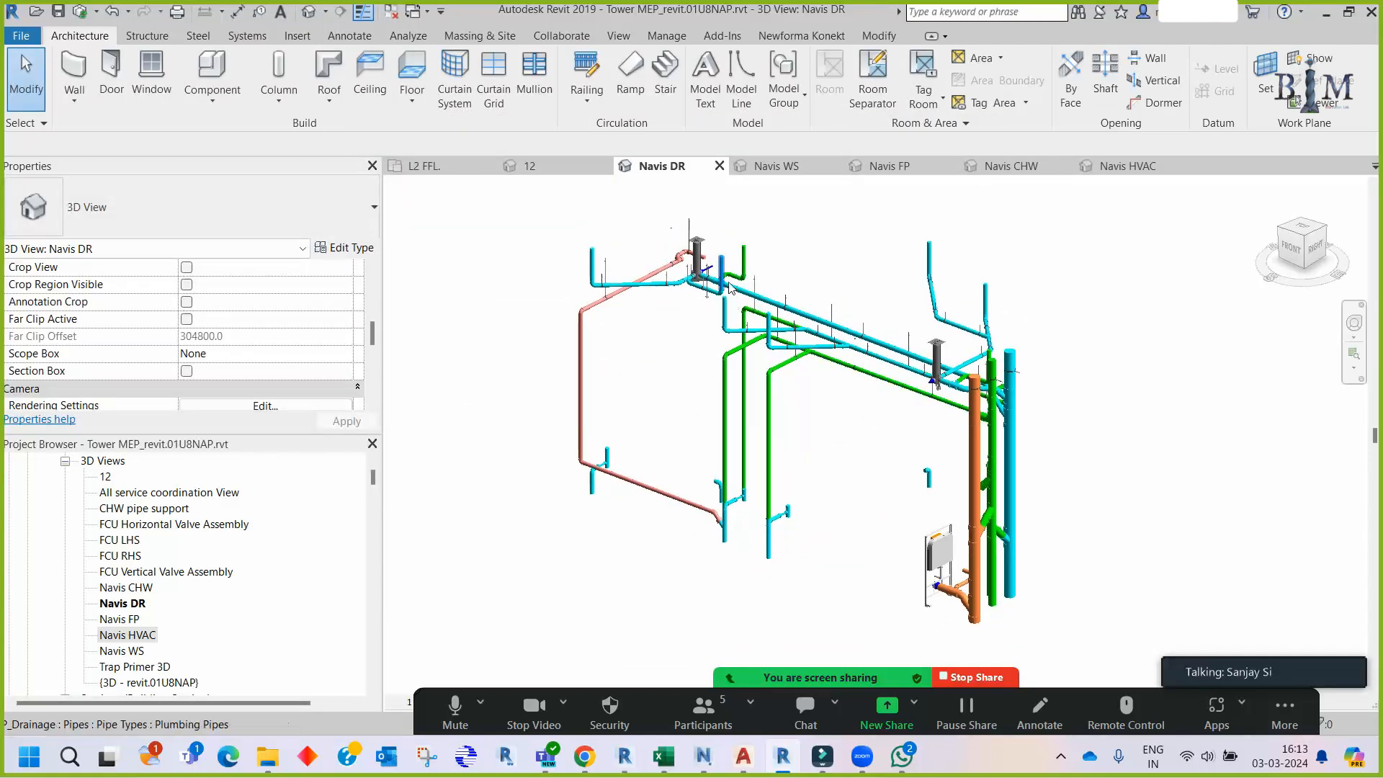
pyautogui.scroll(-2, 753, 277)
pyautogui.moveTo(810, 295); pyautogui.dragTo(804, 321, button='middle')
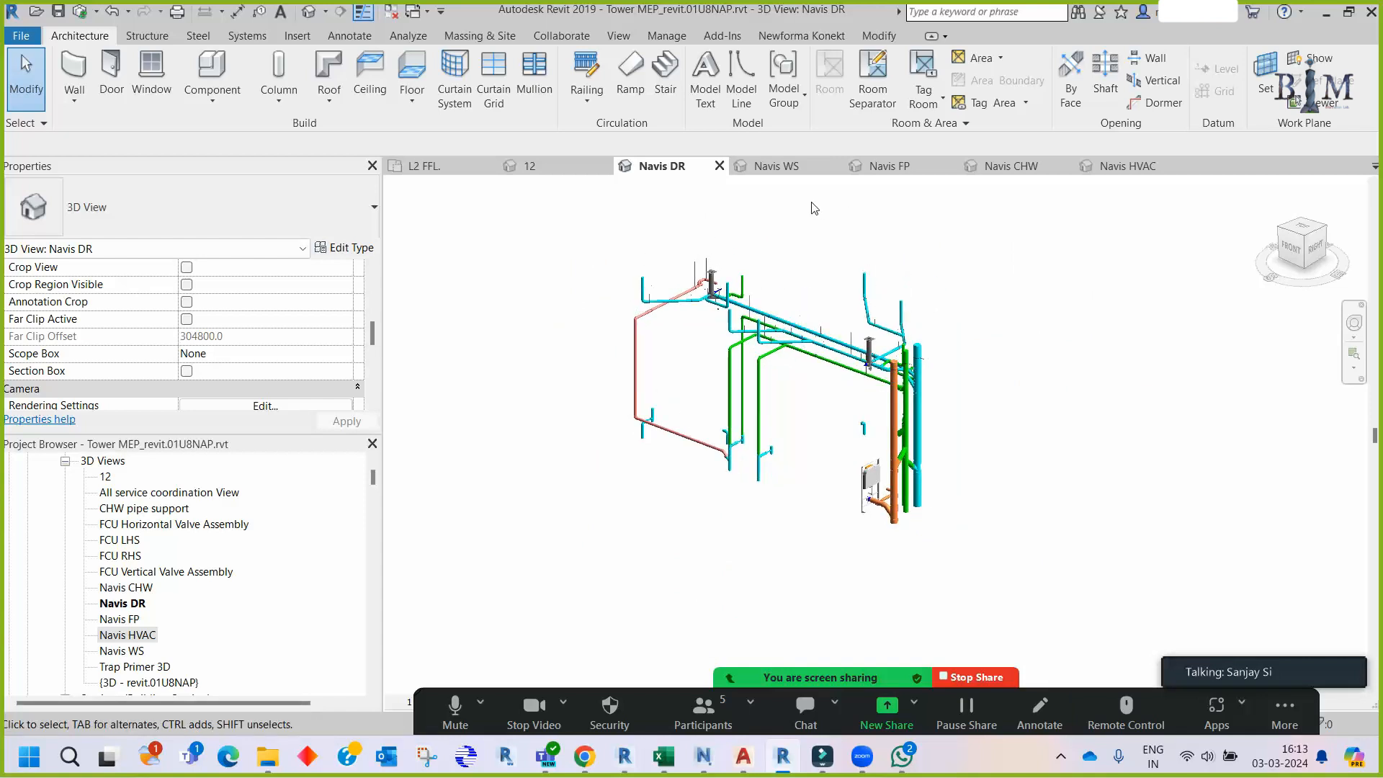
pyautogui.click(533, 165)
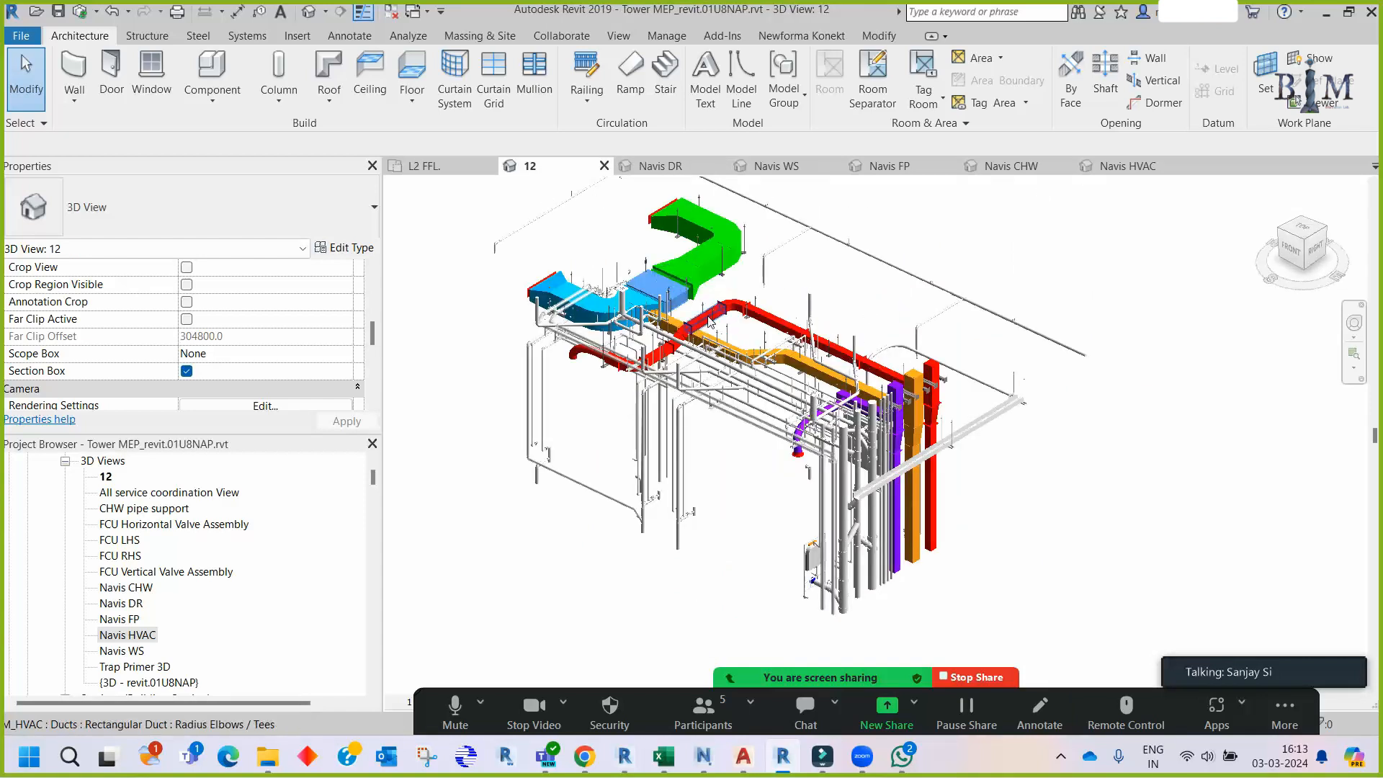
pyautogui.moveTo(810, 286); pyautogui.dragTo(820, 315, button='middle')
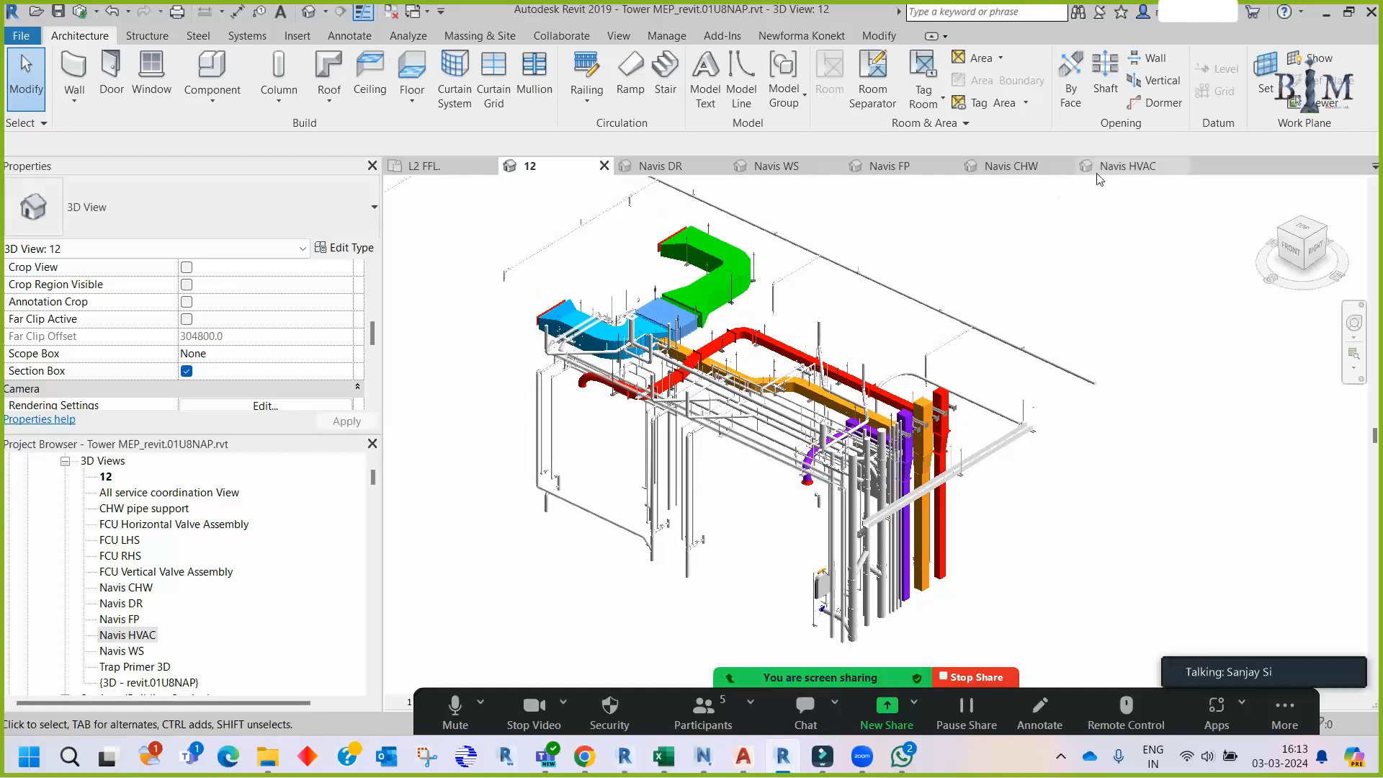
pyautogui.click(1124, 166)
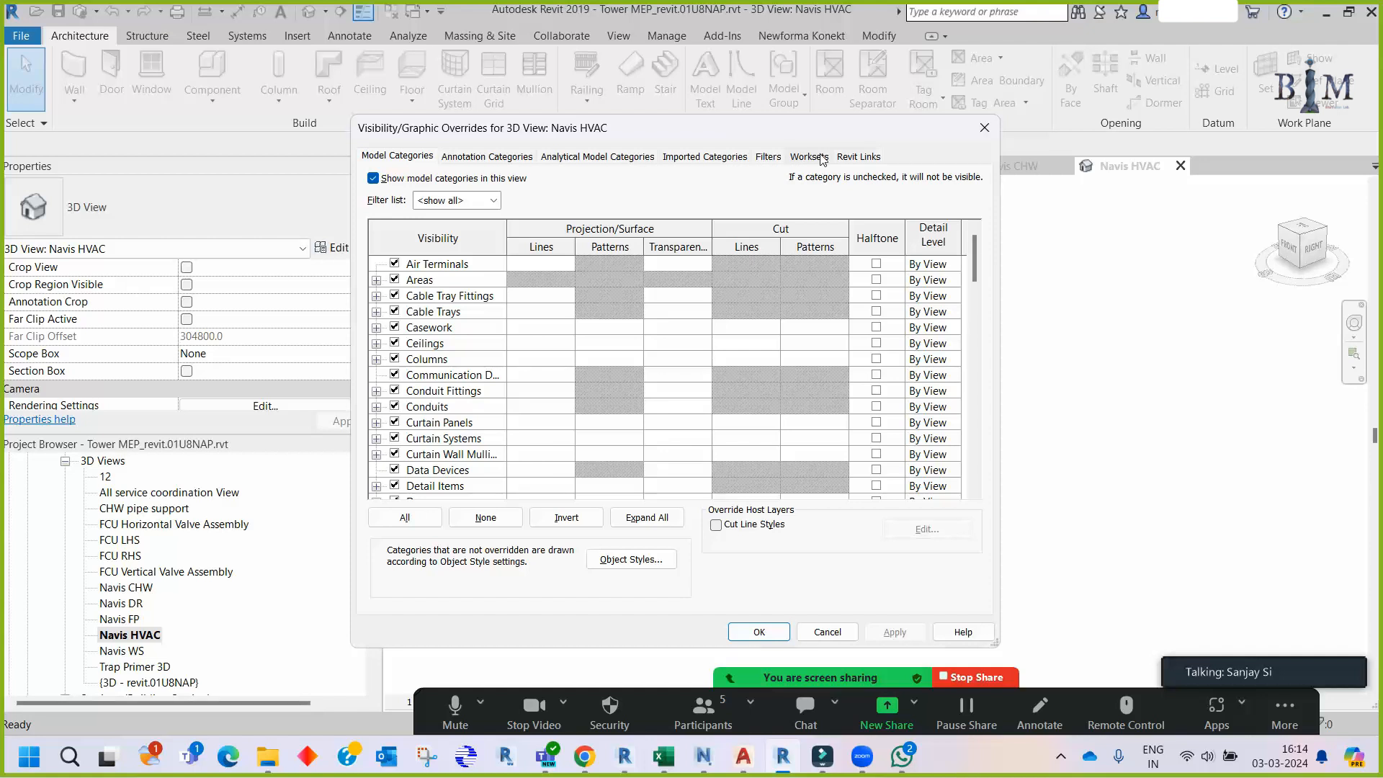
pyautogui.click(856, 159)
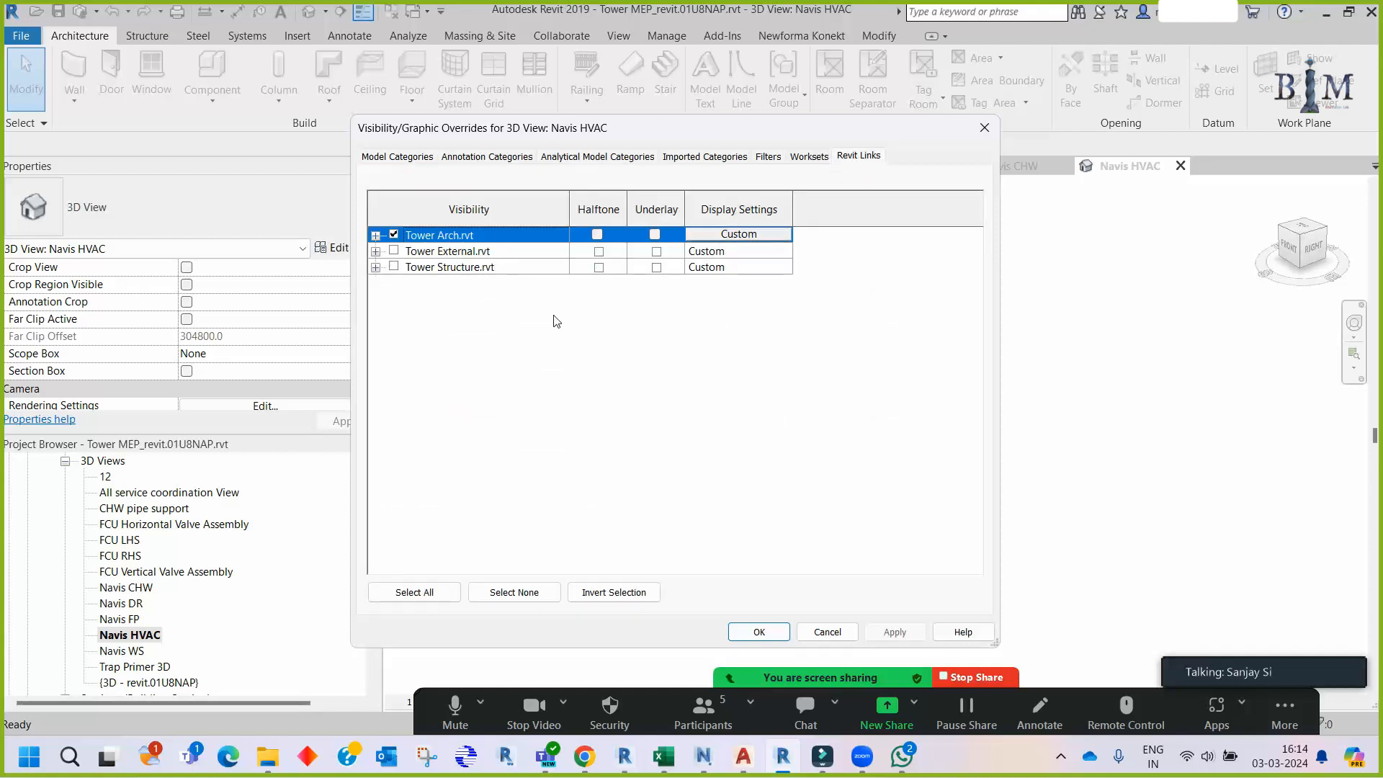
pyautogui.click(750, 629)
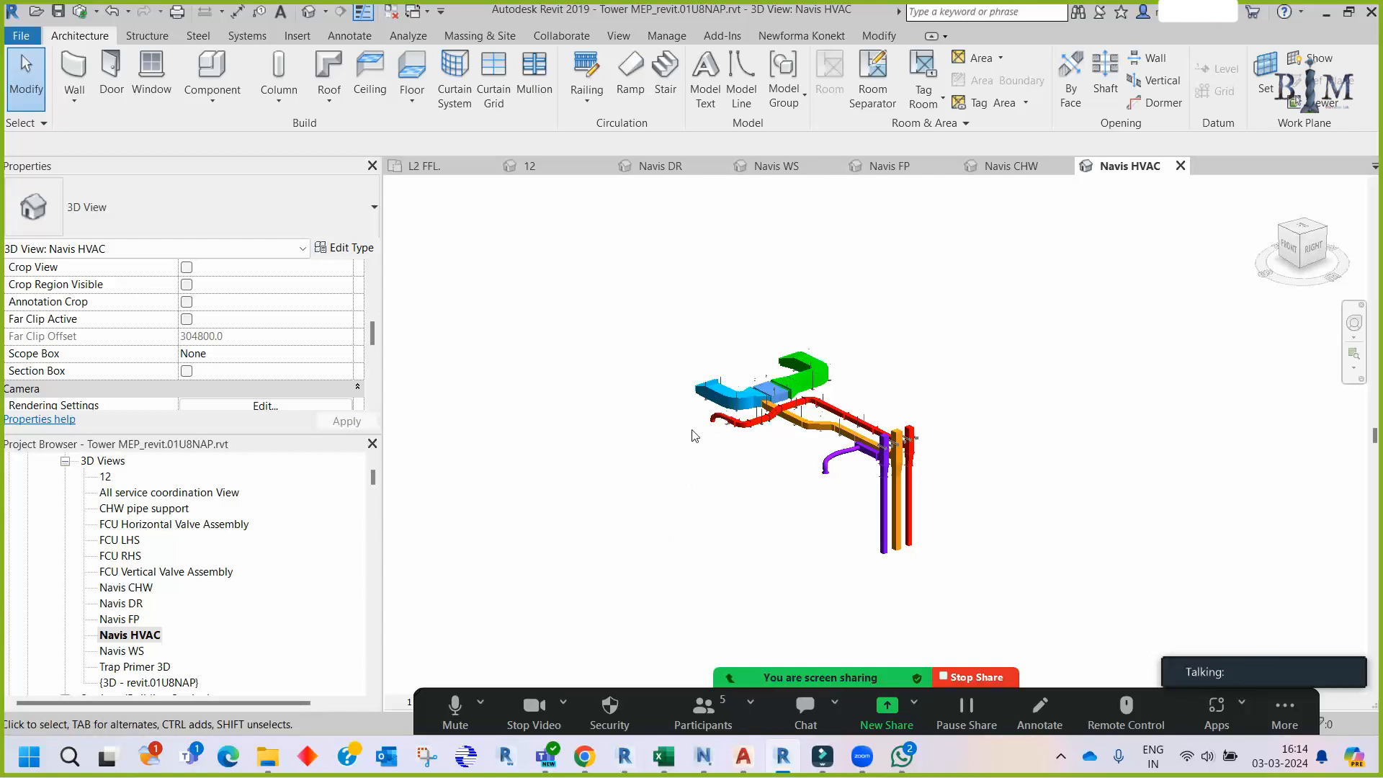
# - Set the L_Arch-Structure-Mass workset to Show in the Navis HVAC view and accept the visibility overrides
pyautogui.press('v')
pyautogui.press('v')
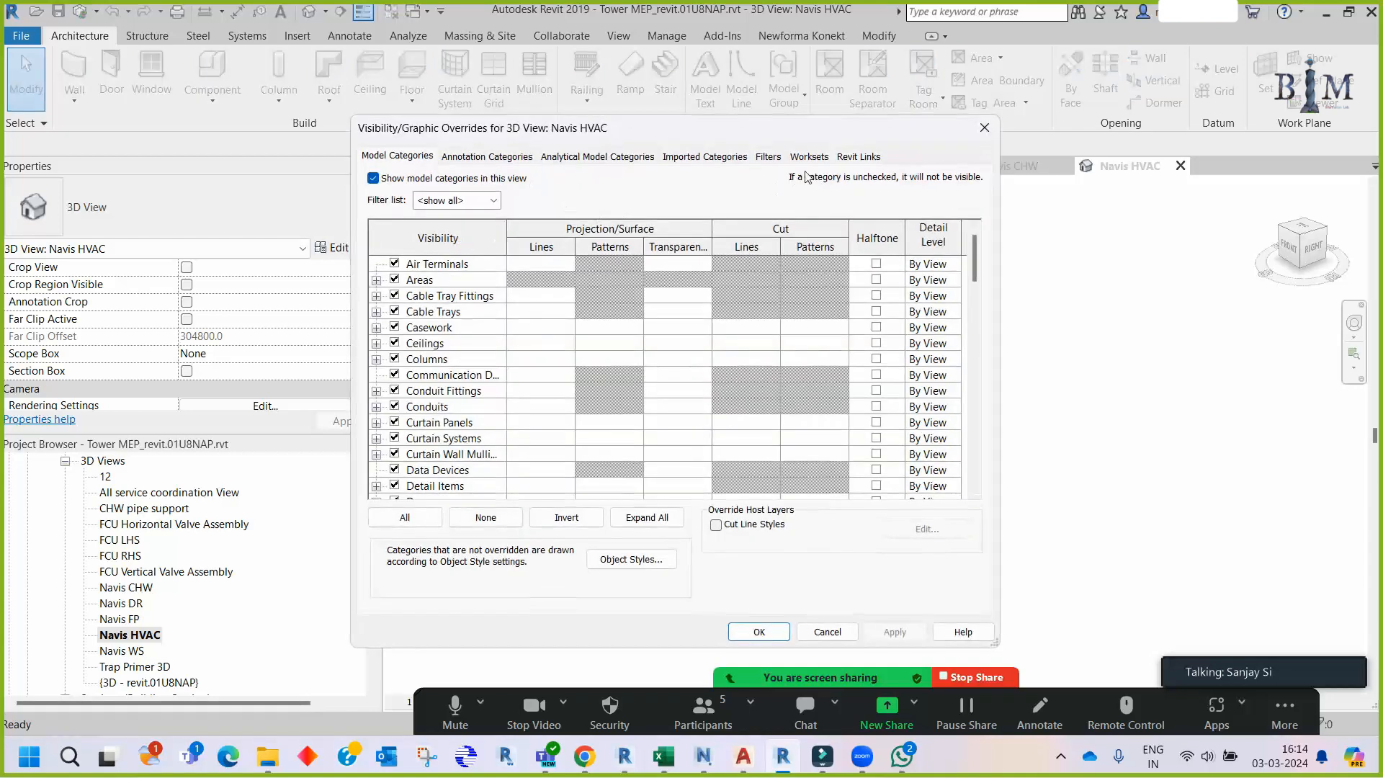
pyautogui.click(857, 157)
pyautogui.click(809, 157)
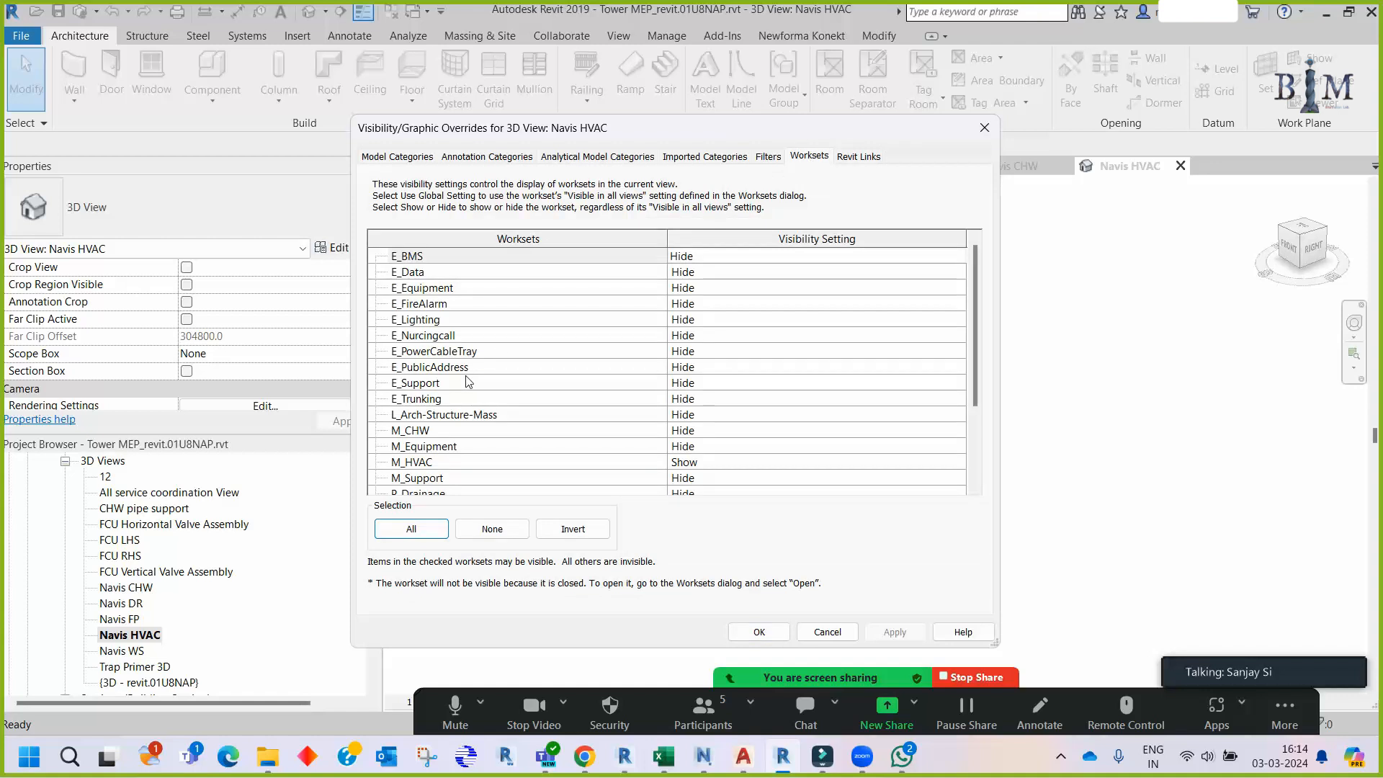
pyautogui.scroll(-3, 470, 382)
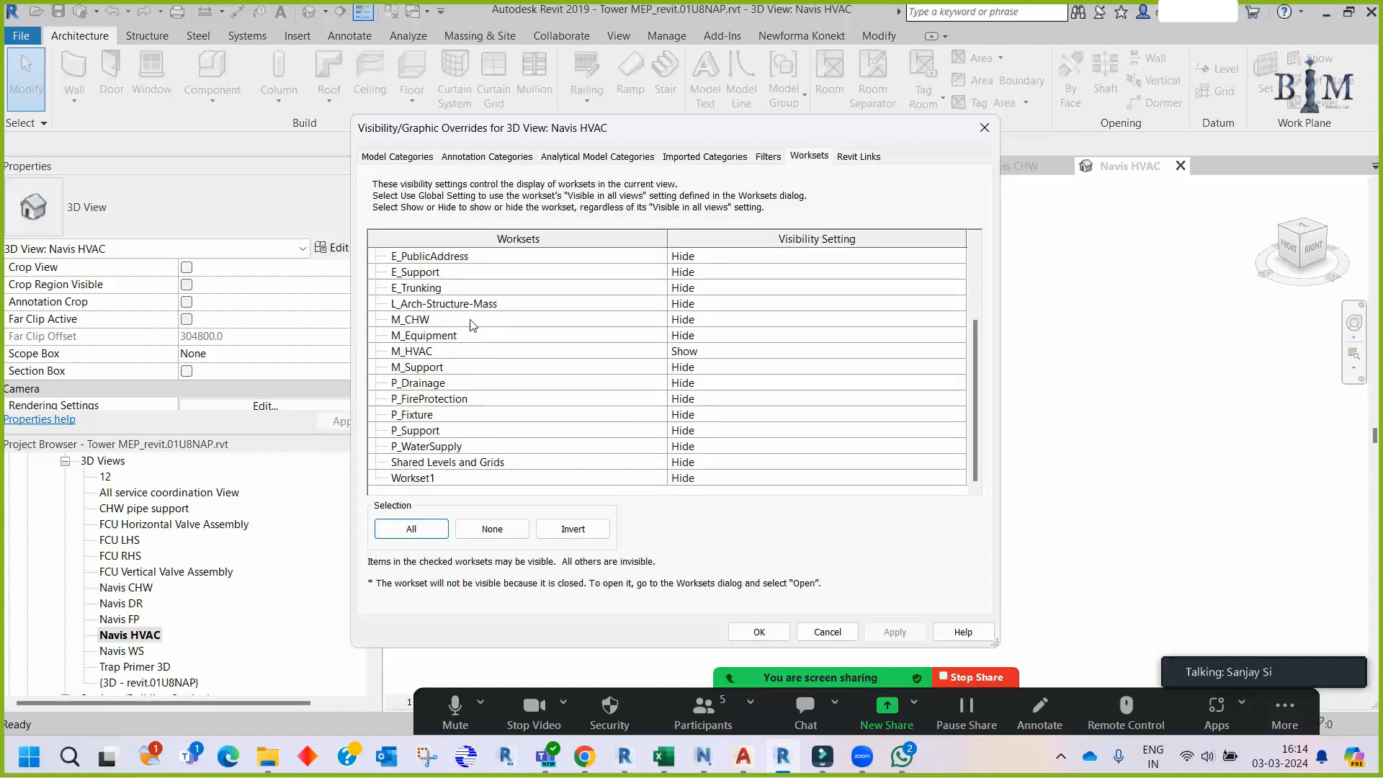
pyautogui.click(495, 306)
pyautogui.click(711, 303)
pyautogui.click(711, 302)
pyautogui.click(691, 318)
pyautogui.click(760, 632)
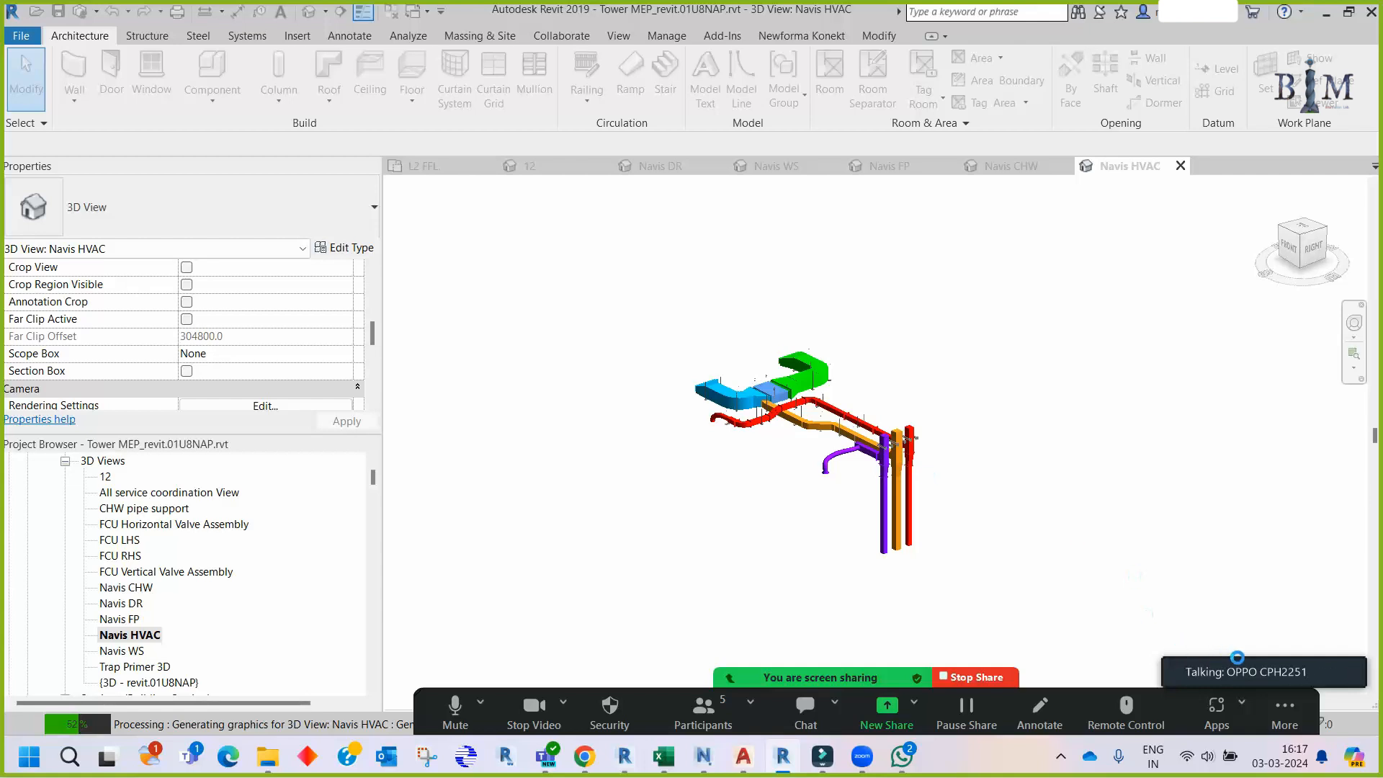
pyautogui.moveTo(1290, 669)
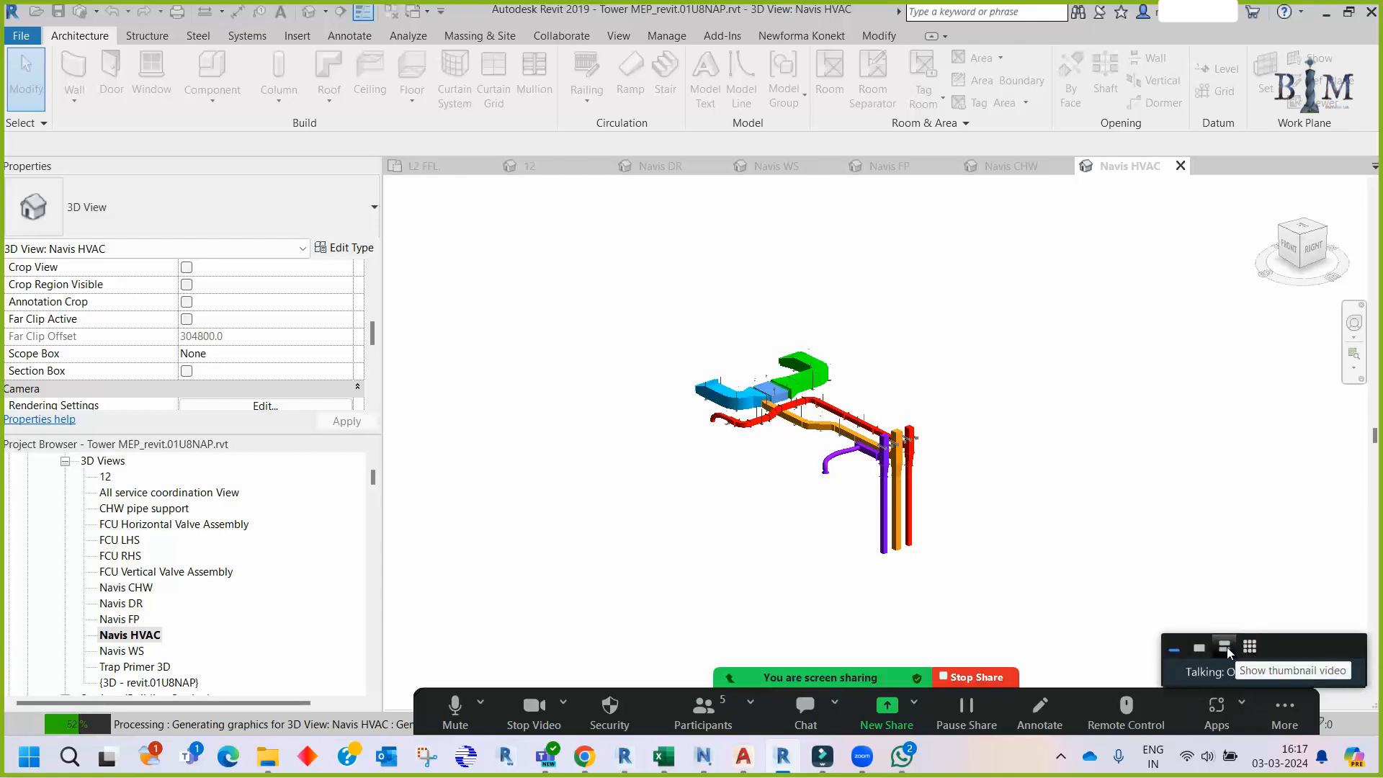
pyautogui.click(1225, 646)
pyautogui.click(1246, 647)
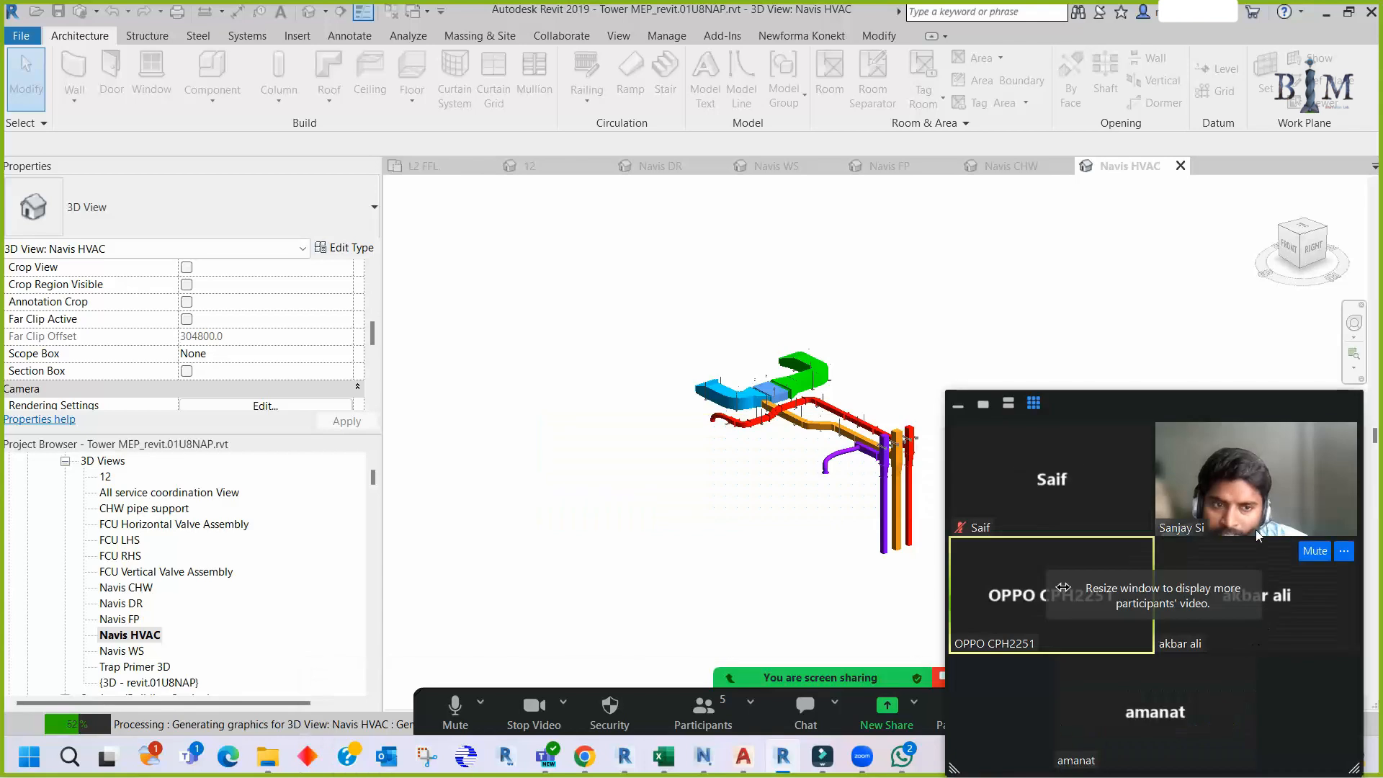
pyautogui.moveTo(1242, 398); pyautogui.dragTo(1236, 340)
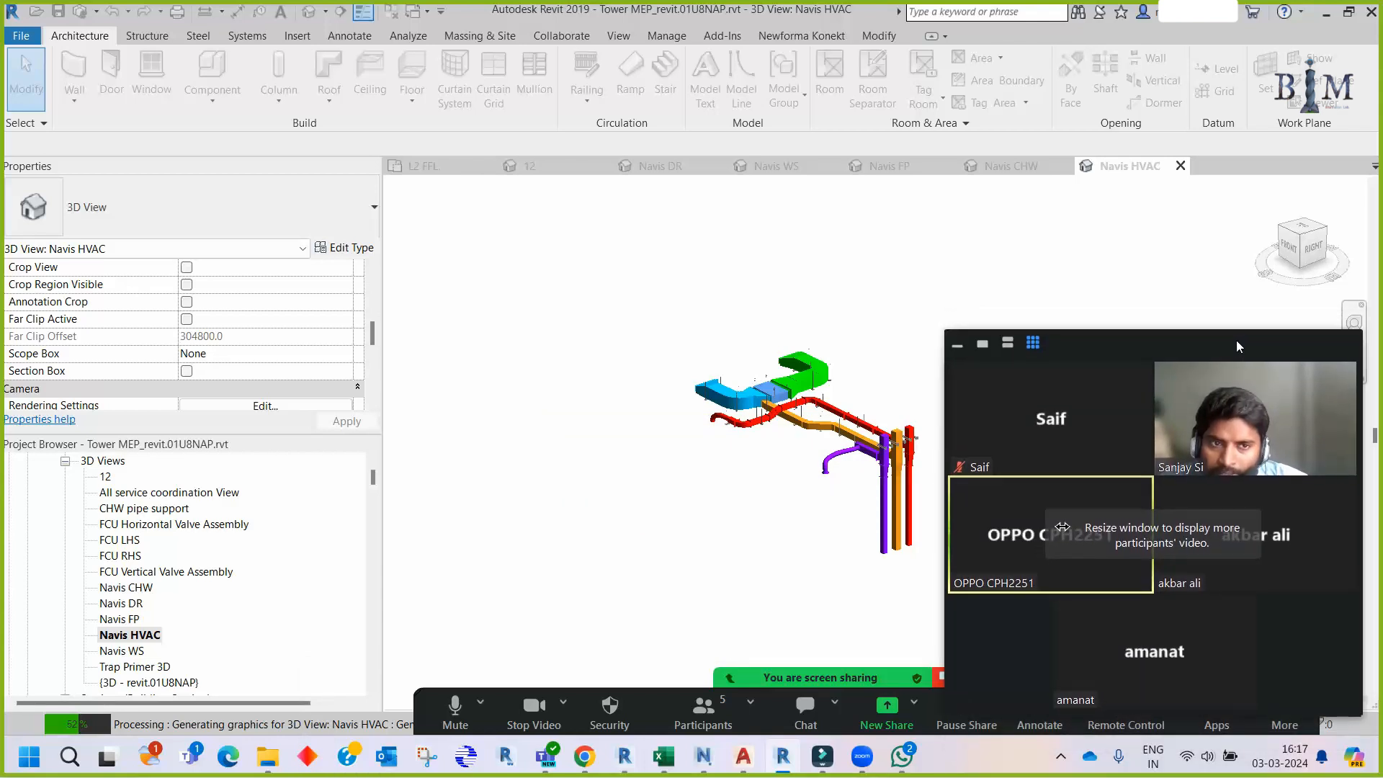
pyautogui.click(958, 344)
pyautogui.moveTo(1078, 343); pyautogui.dragTo(1281, 641)
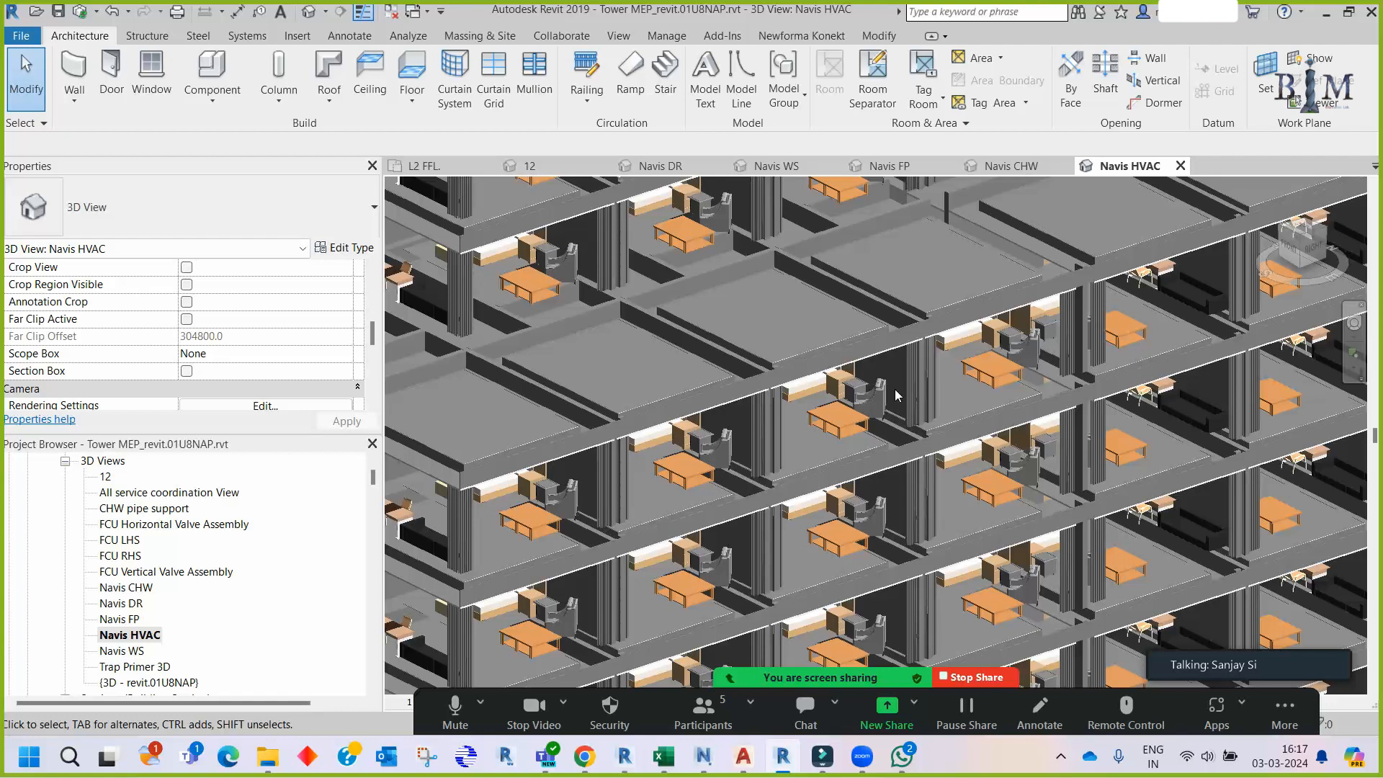
# - Turn off the visibility of the Tower Arch.rvt link in the Navis HVAC view and accept the overrides
pyautogui.press('v')
pyautogui.press('v')
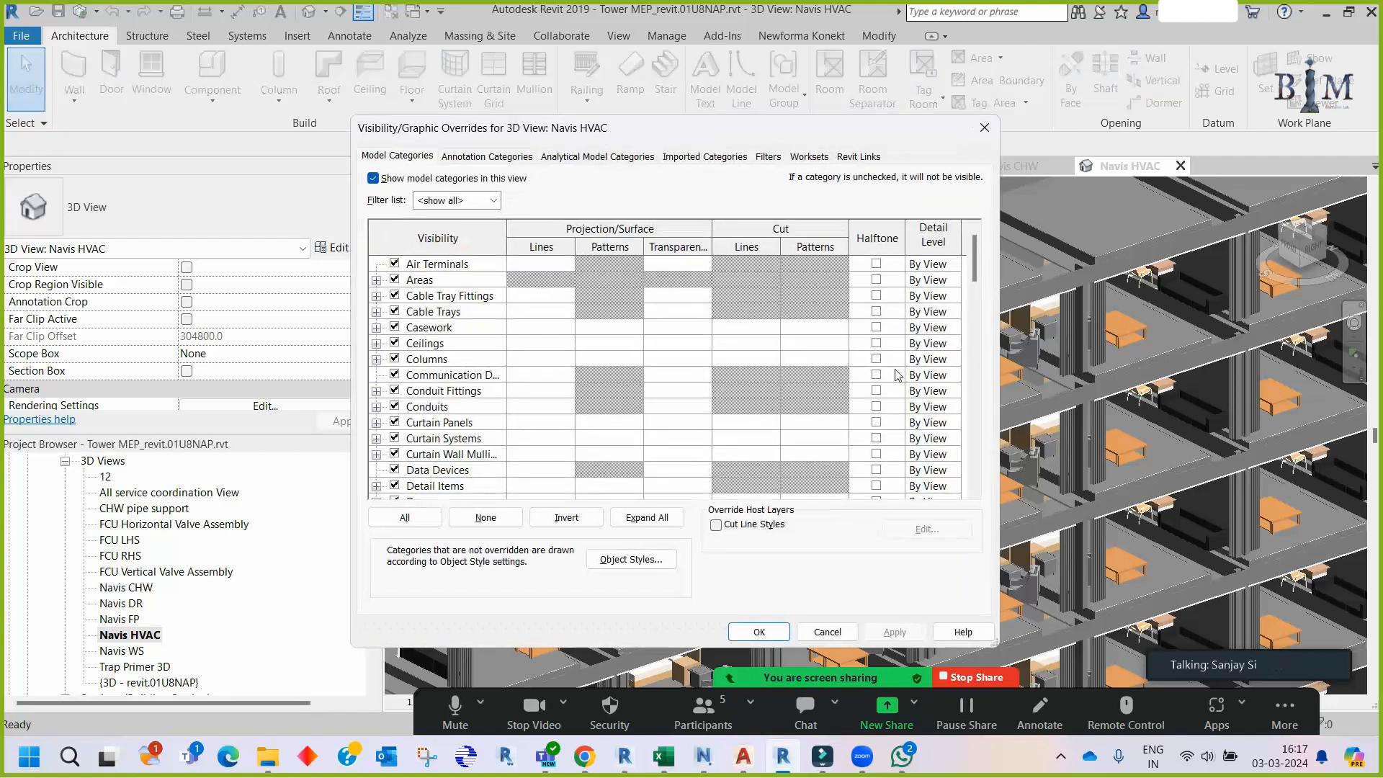
pyautogui.click(810, 158)
pyautogui.click(858, 156)
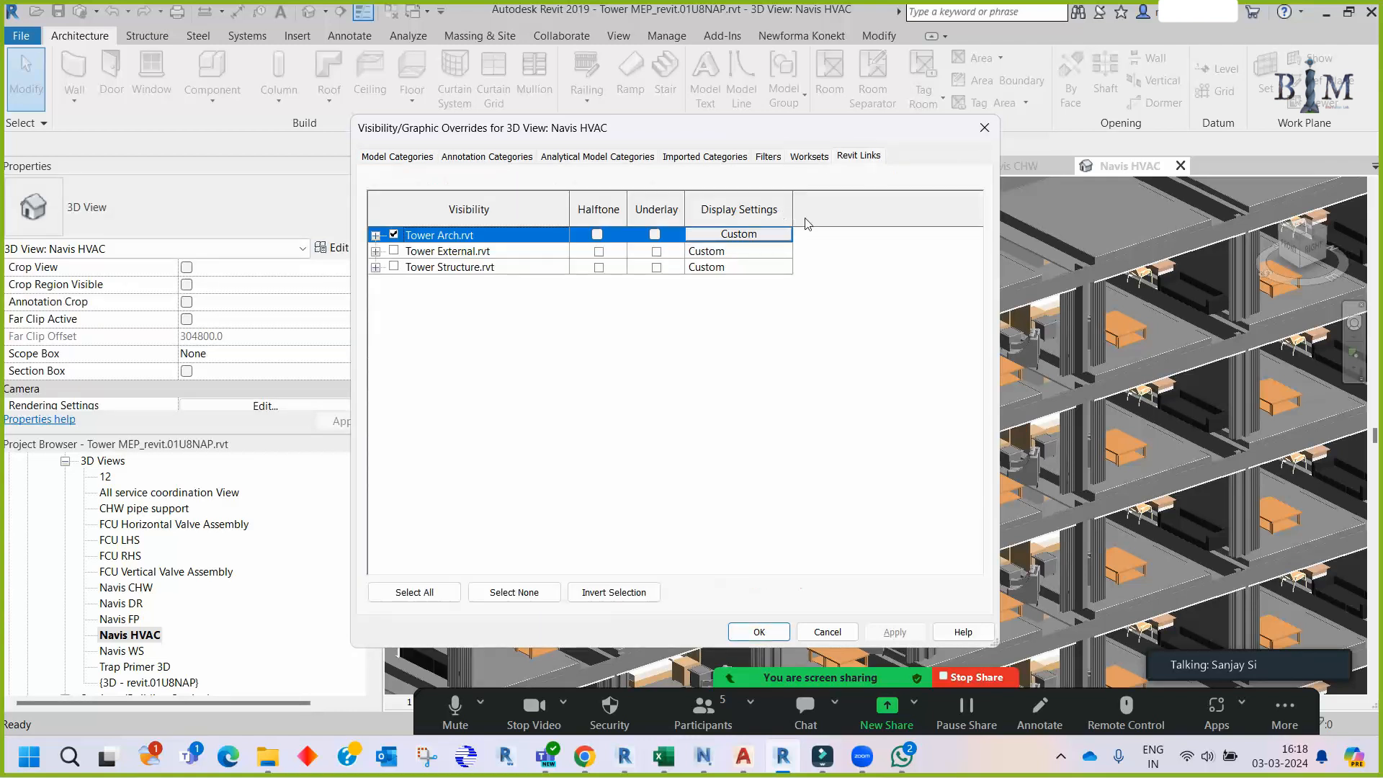
pyautogui.click(474, 240)
pyautogui.click(759, 632)
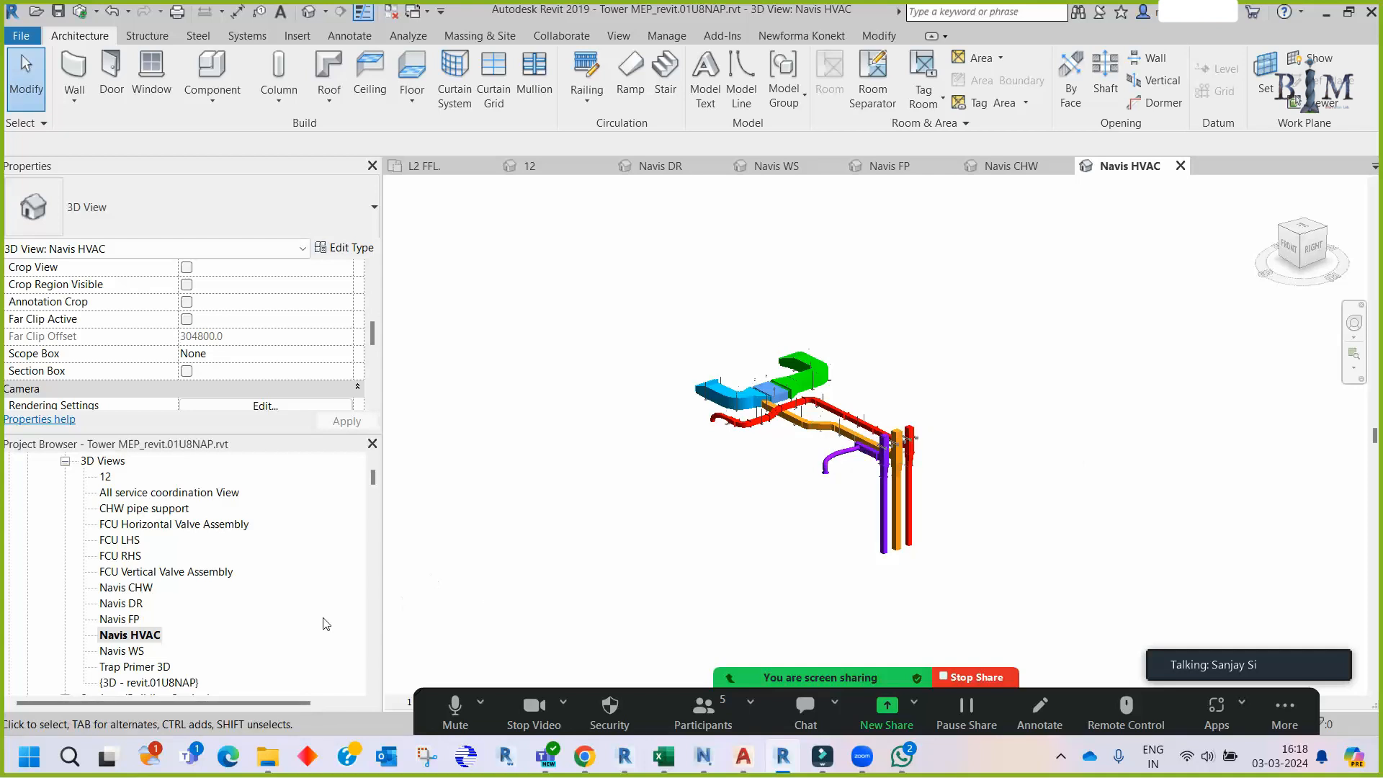
# - Duplicate the Navis HVAC view with detailing and rename the copy Navis ARCH ST MASS
pyautogui.rightClick(147, 635)
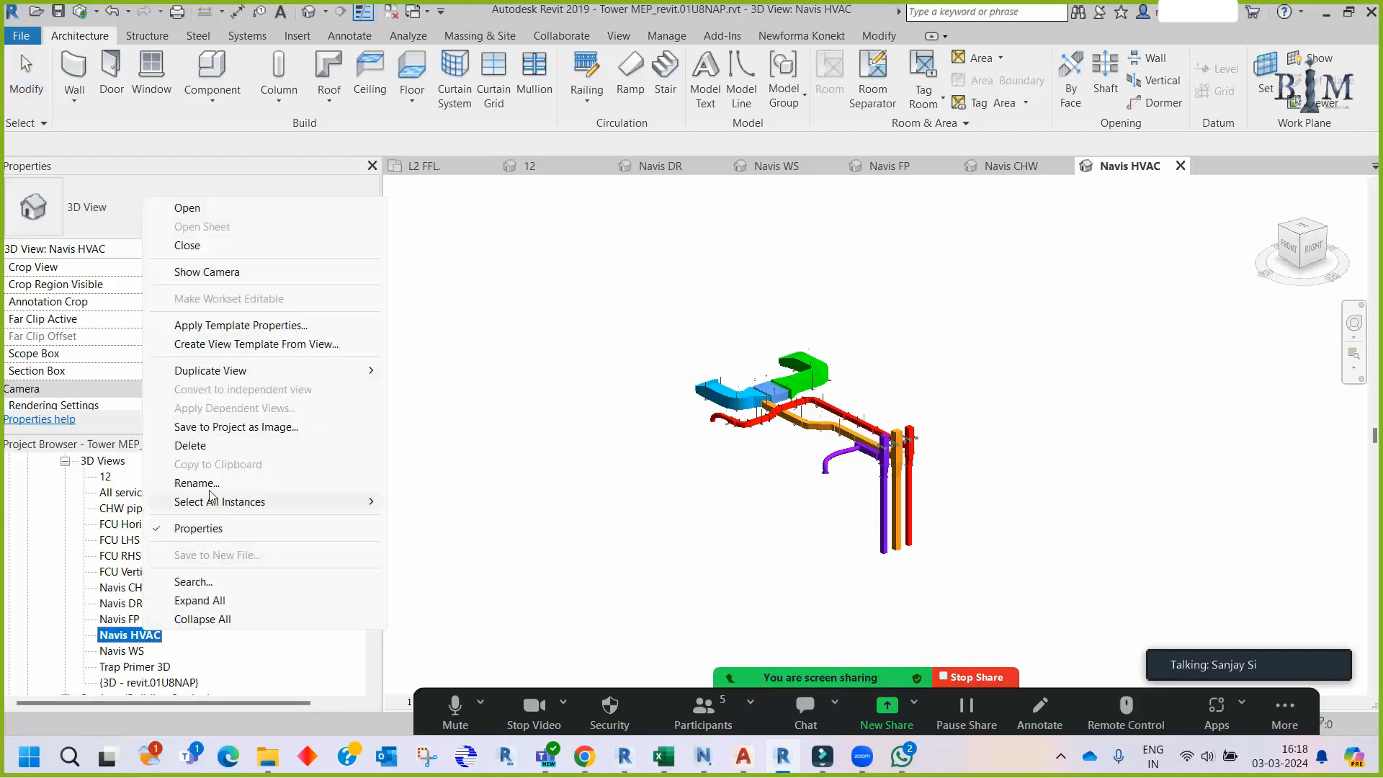
pyautogui.moveTo(216, 371)
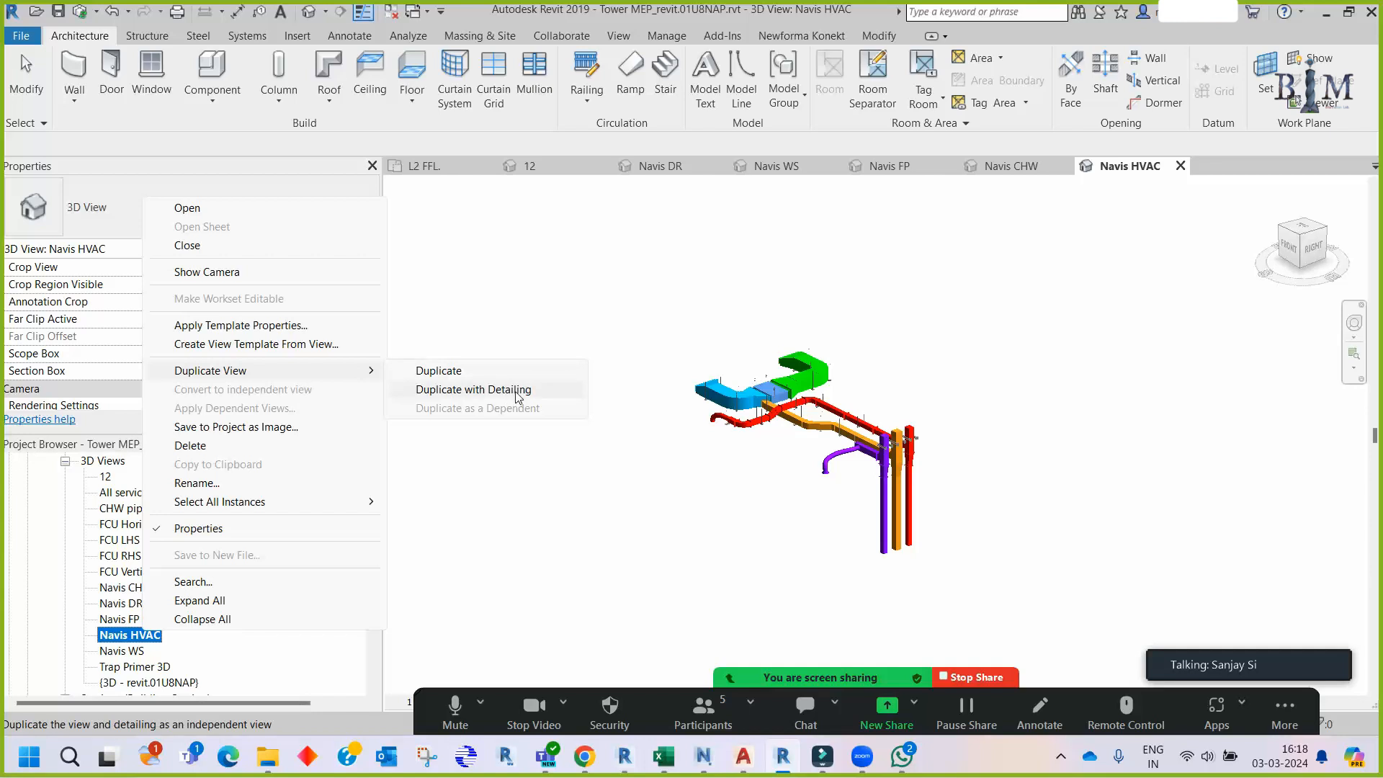
pyautogui.click(510, 393)
pyautogui.click(151, 652)
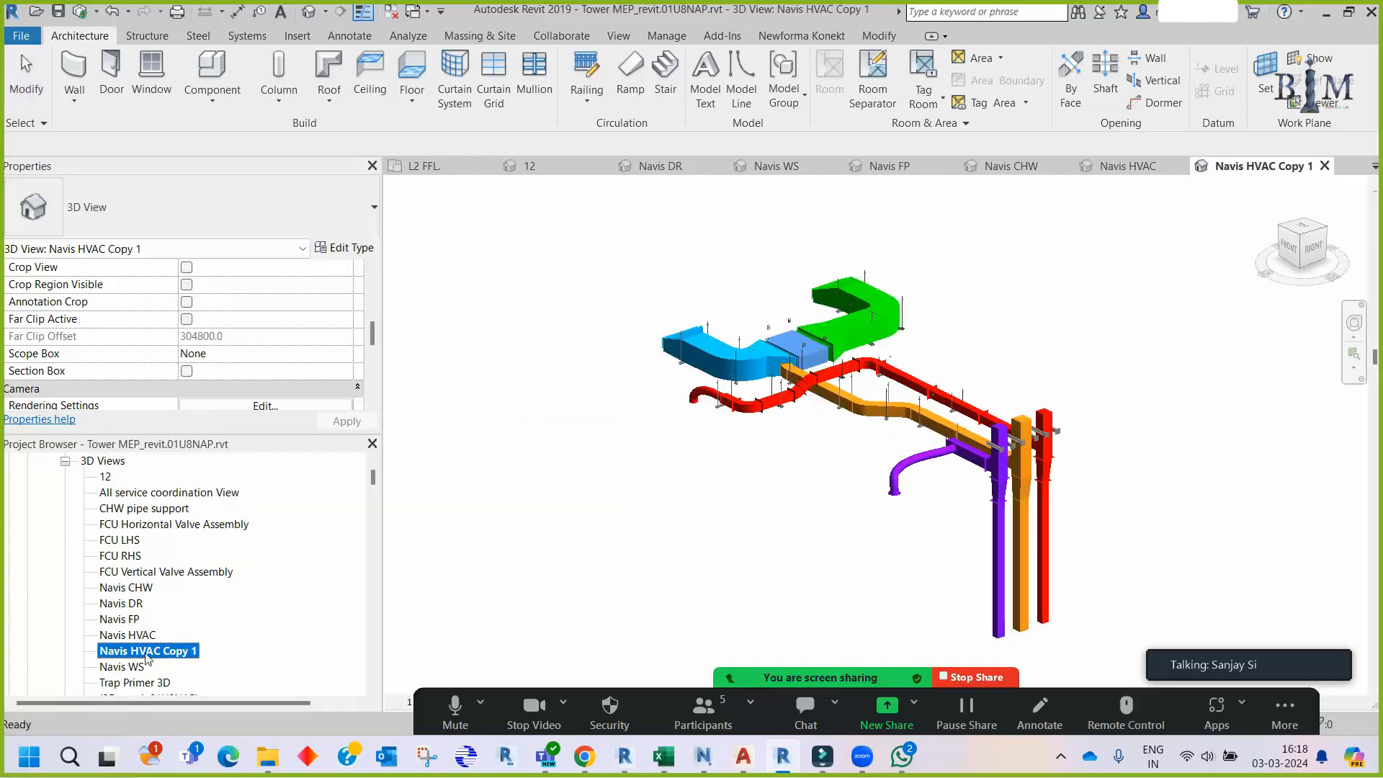
pyautogui.write('Navis ARCH S')
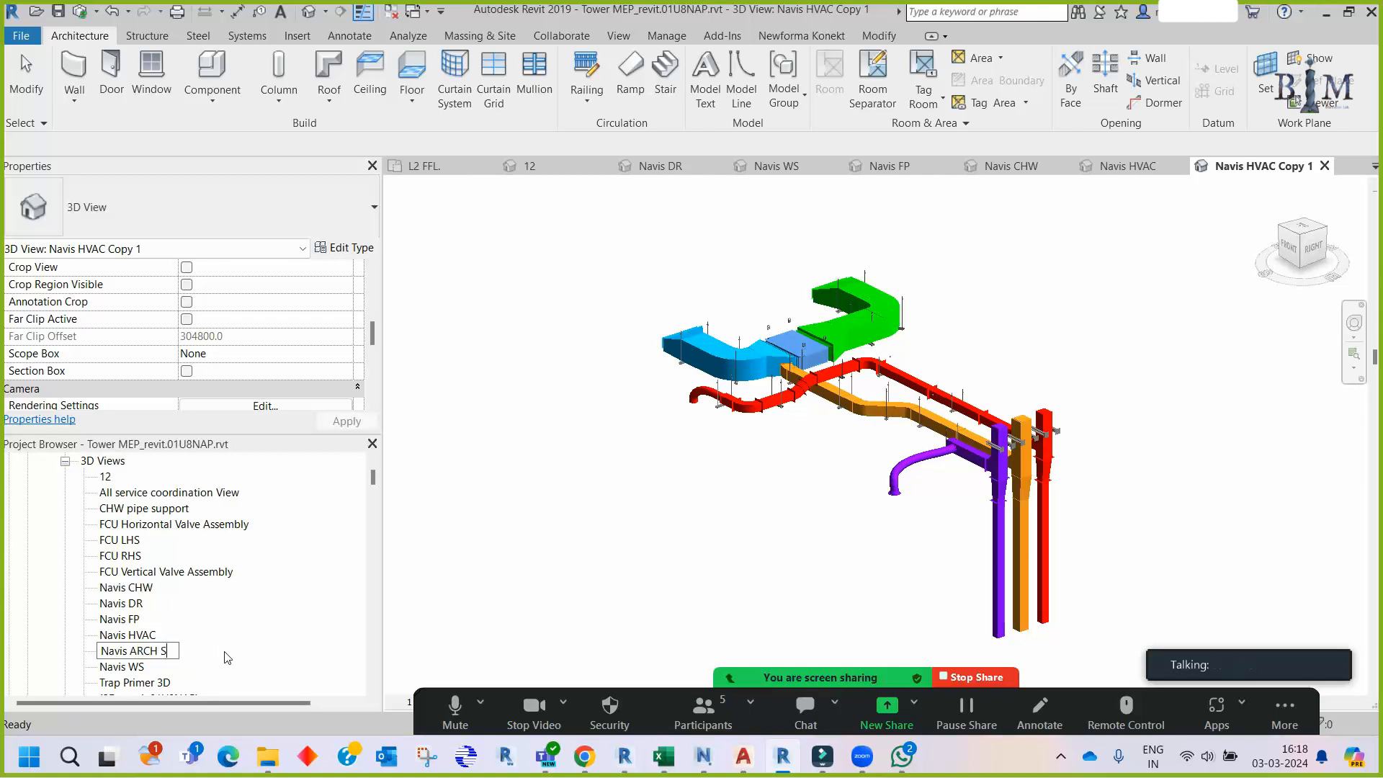
pyautogui.write('T MASS')
pyautogui.press('Return')
pyautogui.click(569, 532)
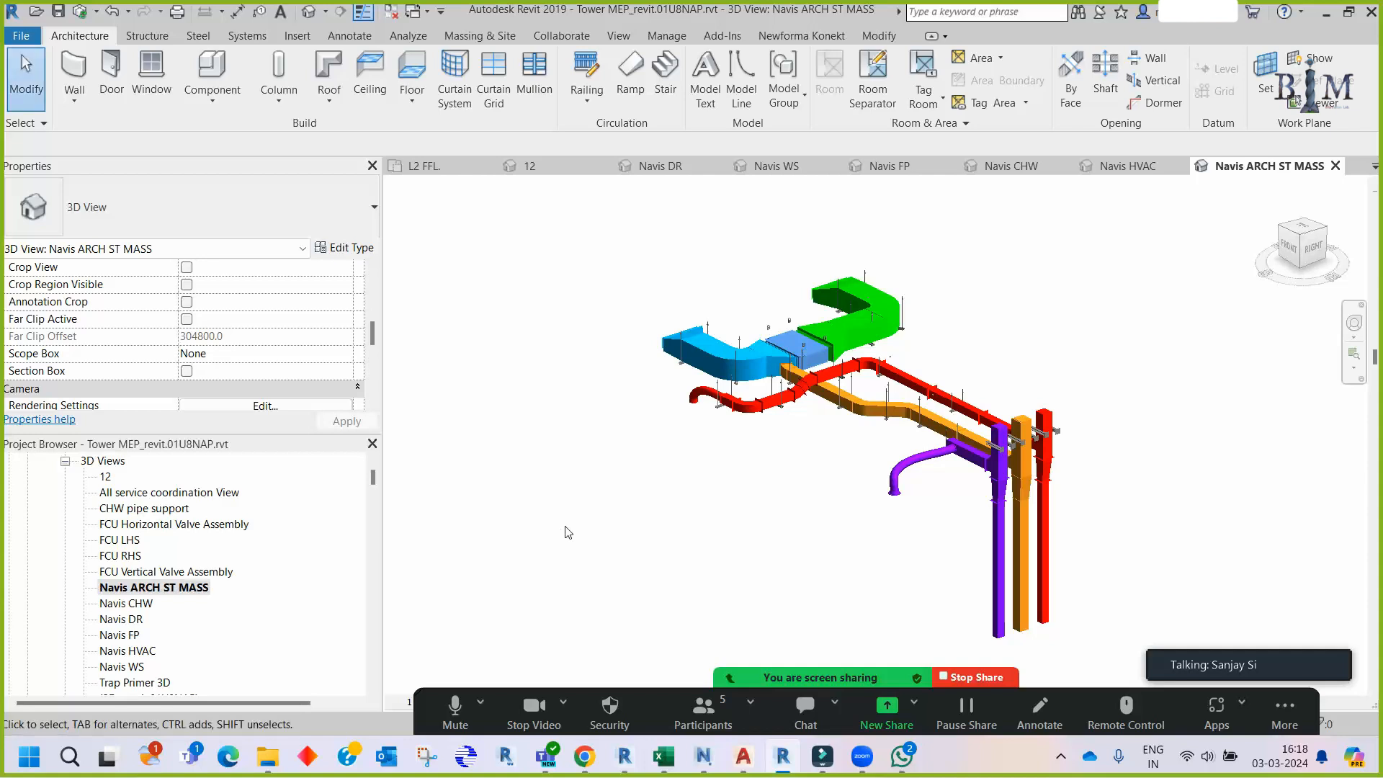
# - Set all worksets to Hide in the visibility/graphic overrides of the Navis ARCH ST MASS view
pyautogui.press('v')
pyautogui.press('g')
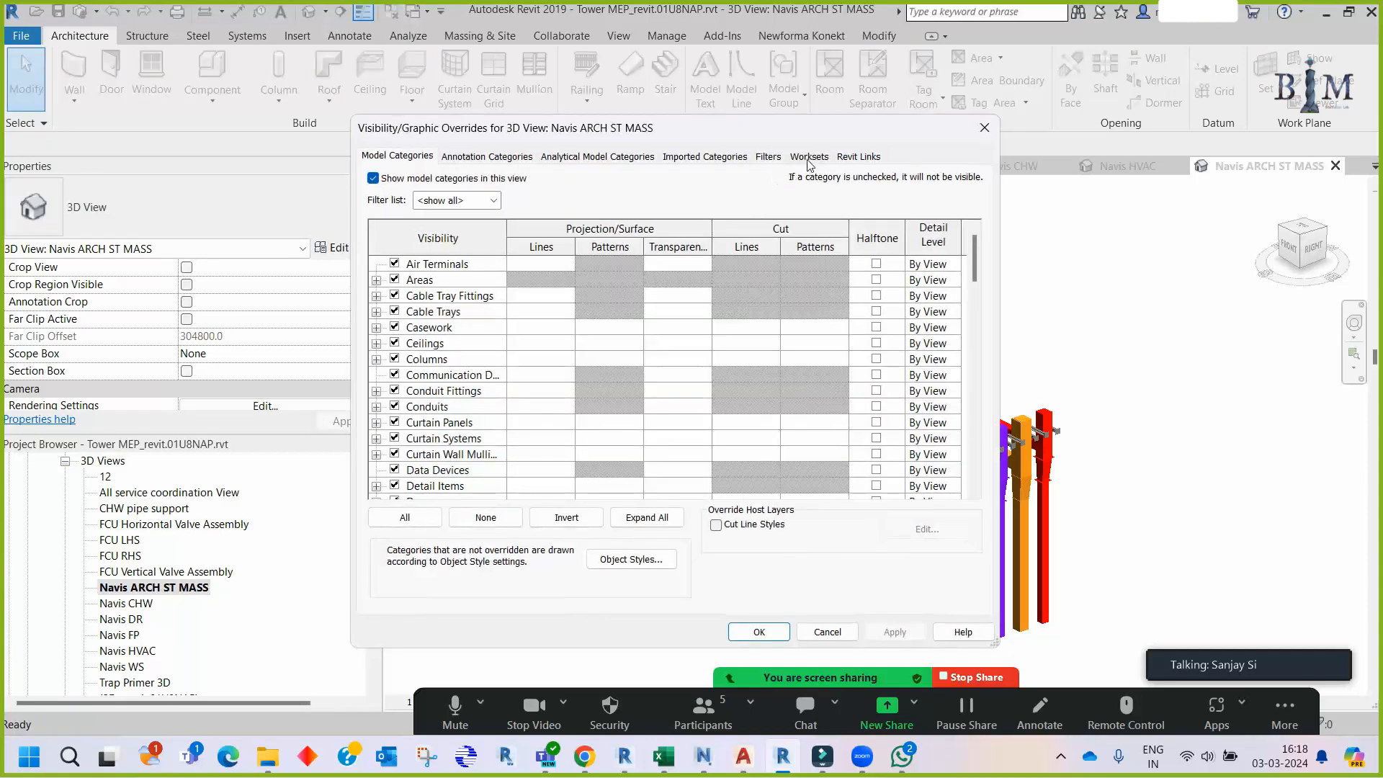
pyautogui.click(809, 158)
pyautogui.scroll(-3, 526, 342)
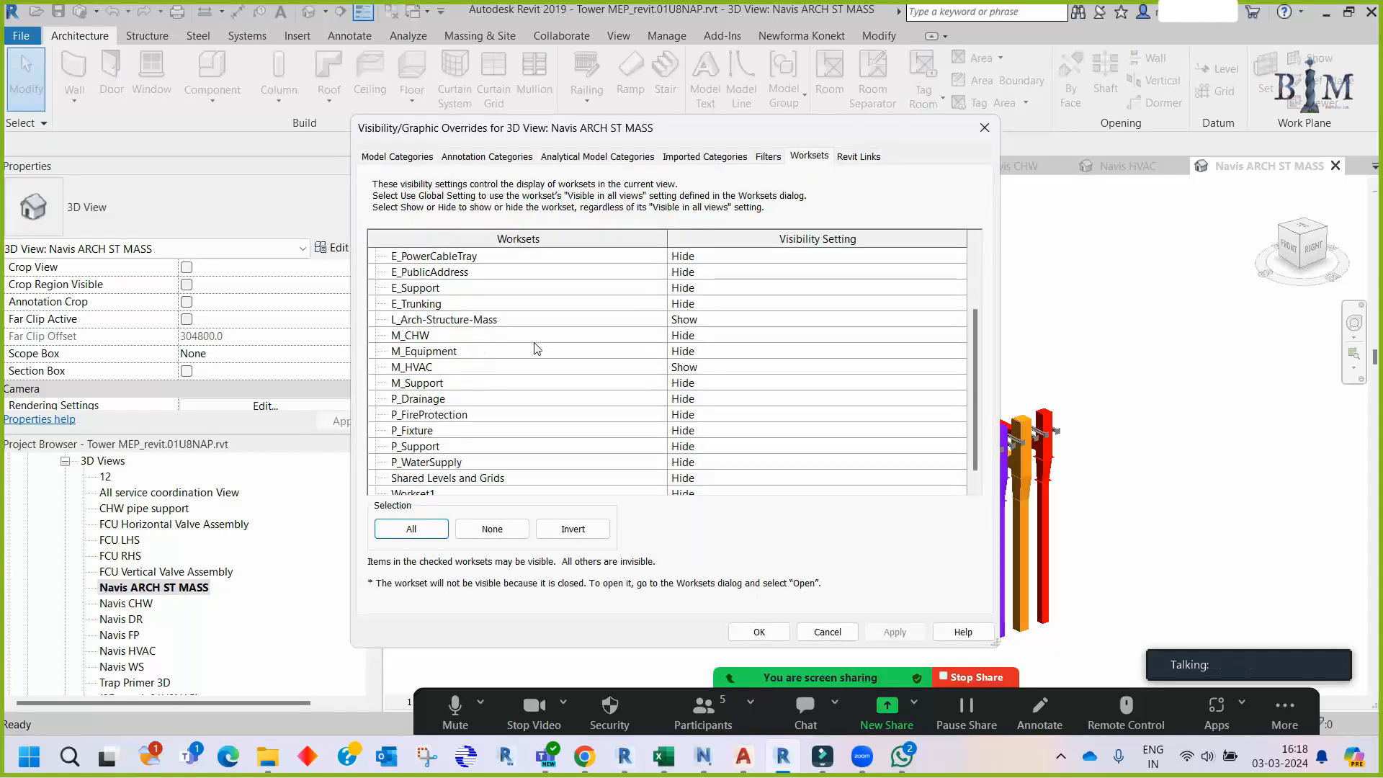
pyautogui.click(411, 529)
pyautogui.click(726, 399)
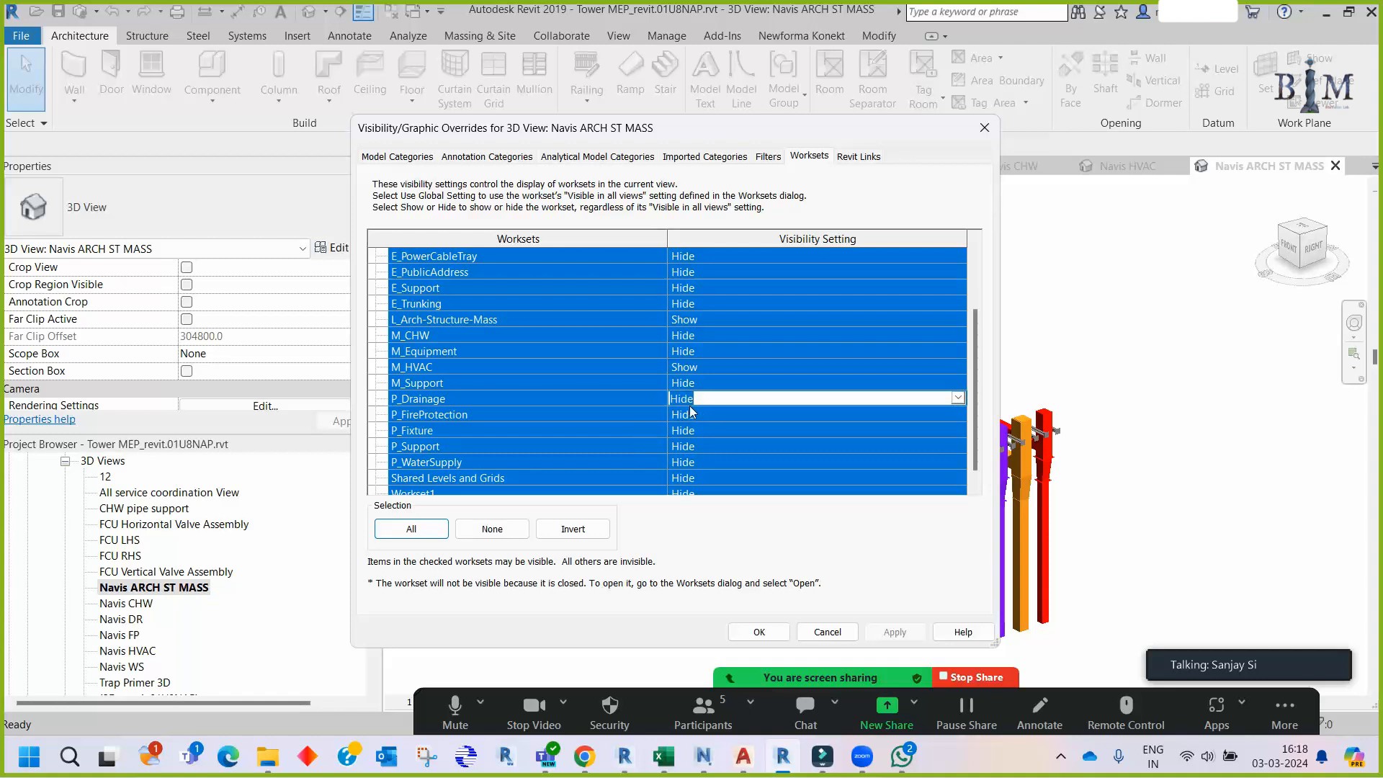
pyautogui.click(689, 405)
# - Set the L_Arch-Structure-Mass workset to Show in the Navis ARCH ST MASS view and open its model category visibility settings
pyautogui.scroll(1, 522, 389)
pyautogui.click(495, 369)
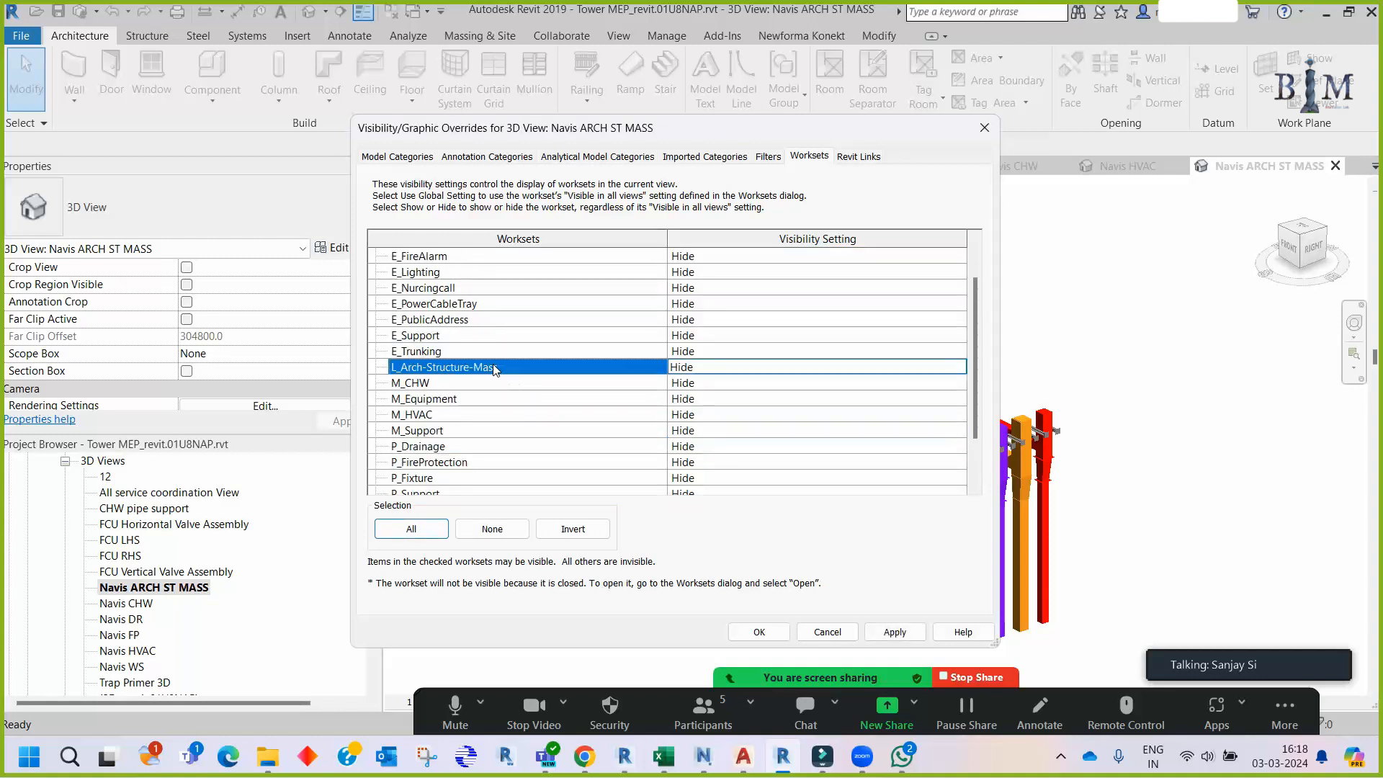
pyautogui.click(712, 366)
pyautogui.click(711, 365)
pyautogui.click(645, 379)
pyautogui.click(416, 159)
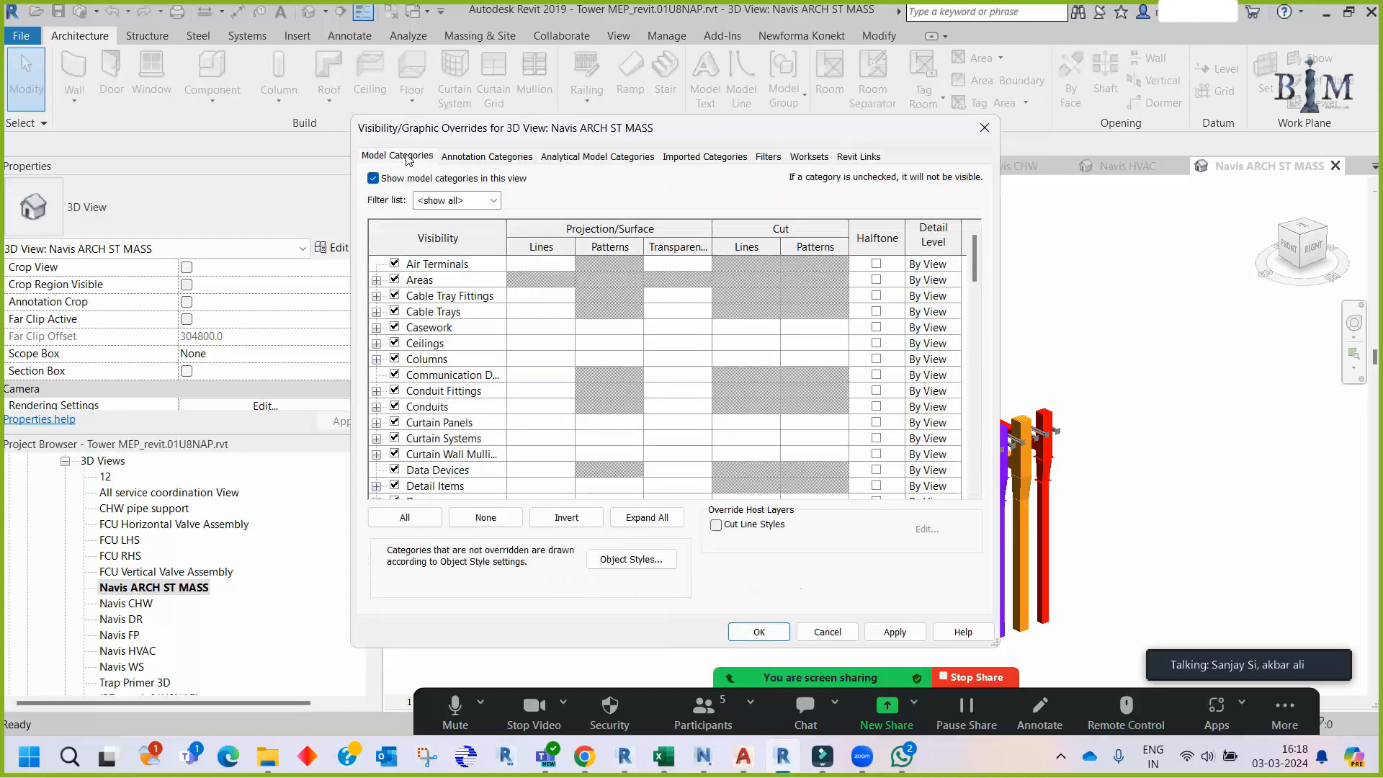
# - Accept the workset overrides, and adjust the annotation category visibility of the Navis ARCH ST MASS view
pyautogui.click(758, 632)
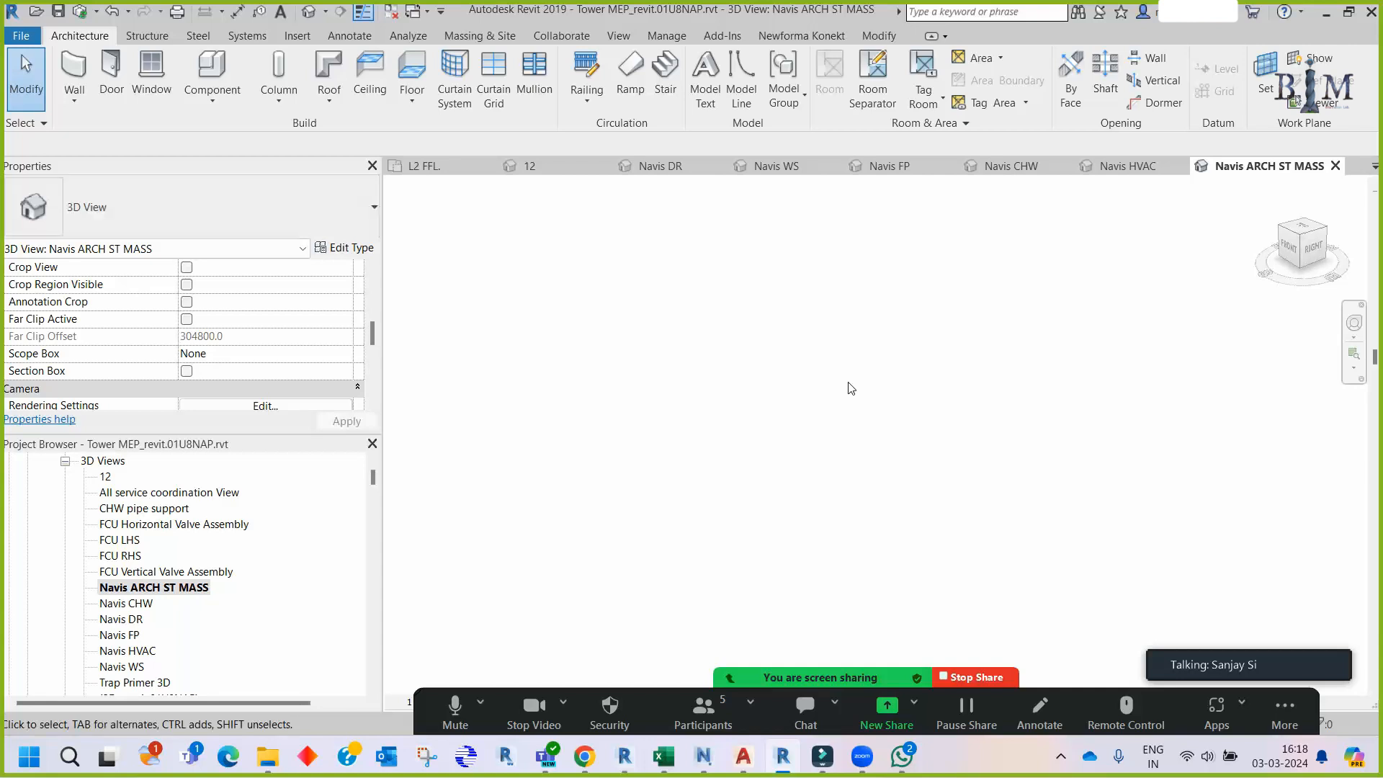
pyautogui.press('v')
pyautogui.press('v')
pyautogui.click(487, 156)
pyautogui.click(479, 316)
pyautogui.scroll(-15, 479, 321)
pyautogui.click(443, 423)
pyautogui.click(758, 632)
# - Set the M_HVAC workset to Show in the Navis ARCH ST MASS view and fit the model to the view
pyautogui.press('v')
pyautogui.press('v')
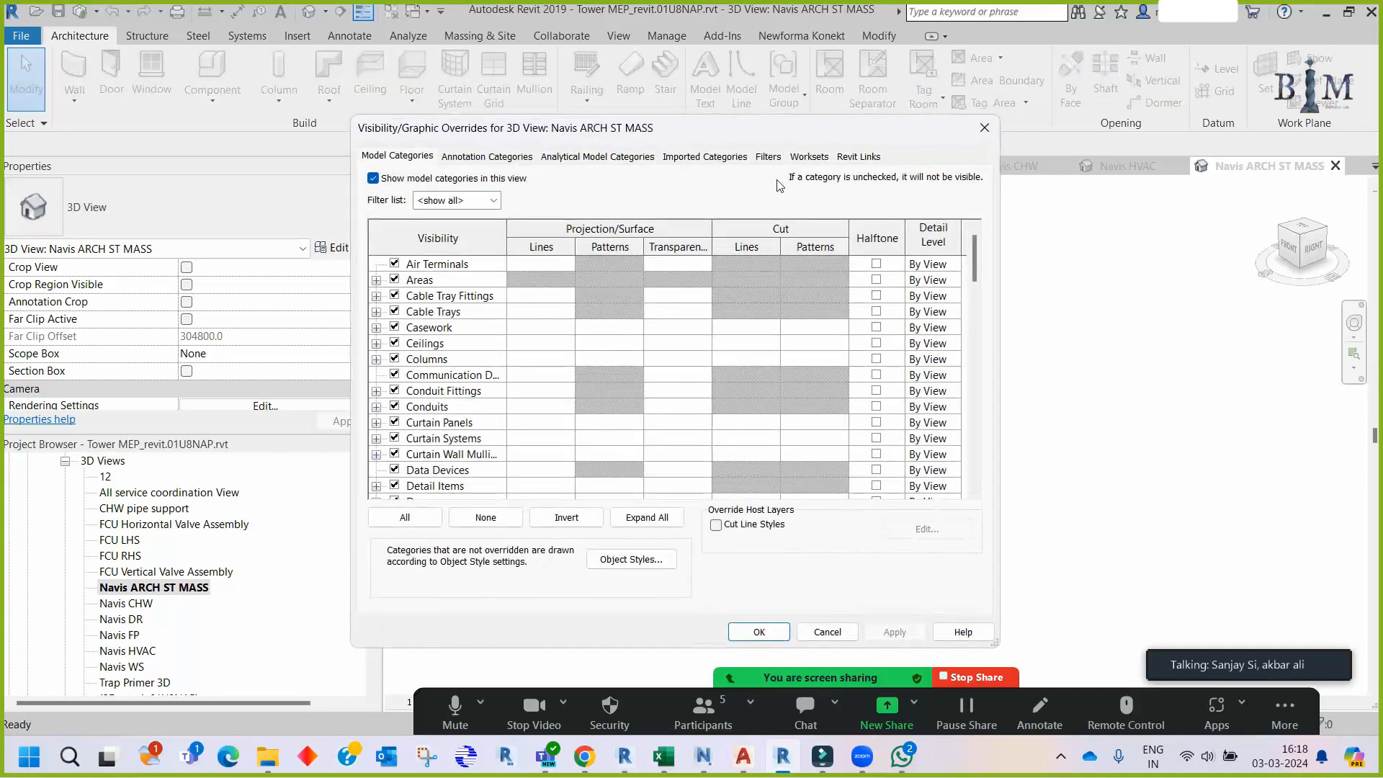
pyautogui.click(810, 157)
pyautogui.click(492, 414)
pyautogui.scroll(-1, 495, 360)
pyautogui.click(457, 414)
pyautogui.click(712, 414)
pyautogui.write('s')
pyautogui.press('Return')
pyautogui.click(760, 633)
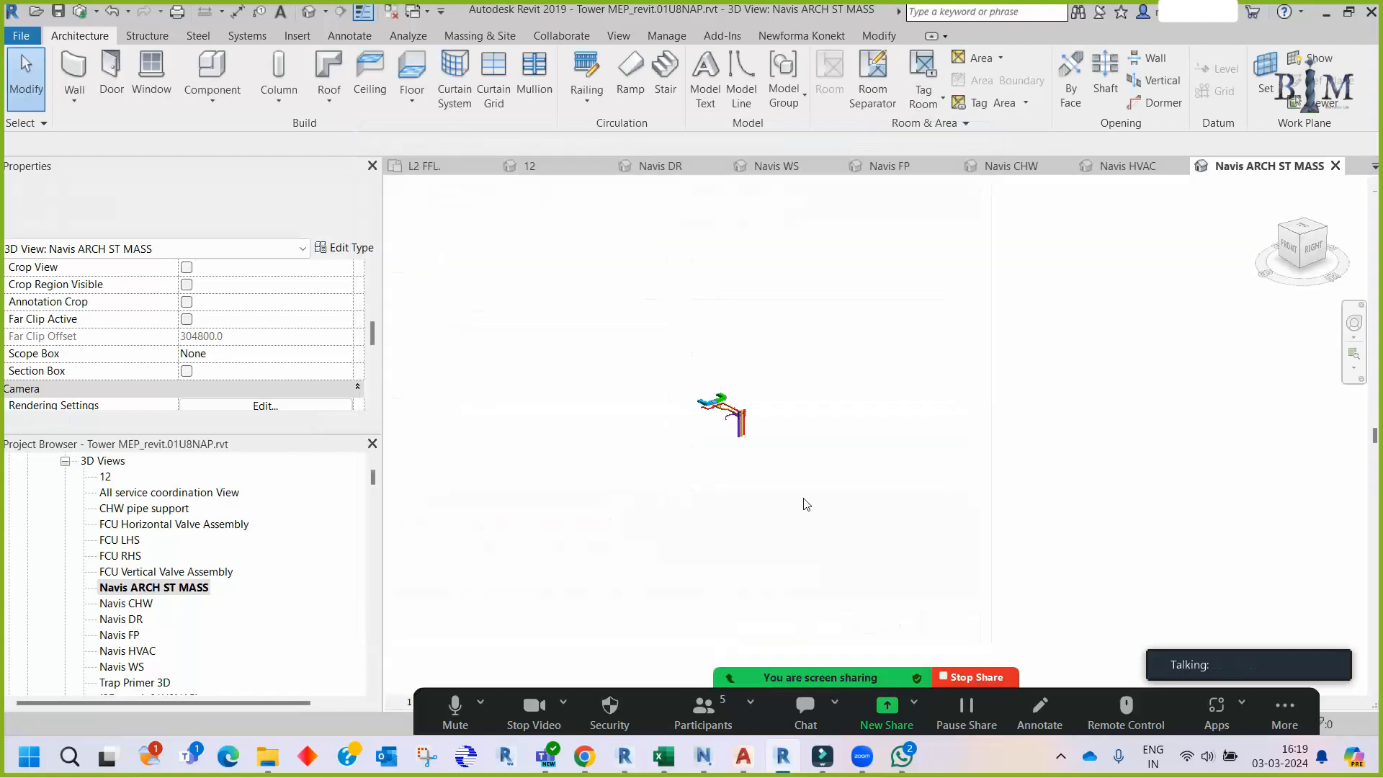
pyautogui.press('z')
pyautogui.press('f')
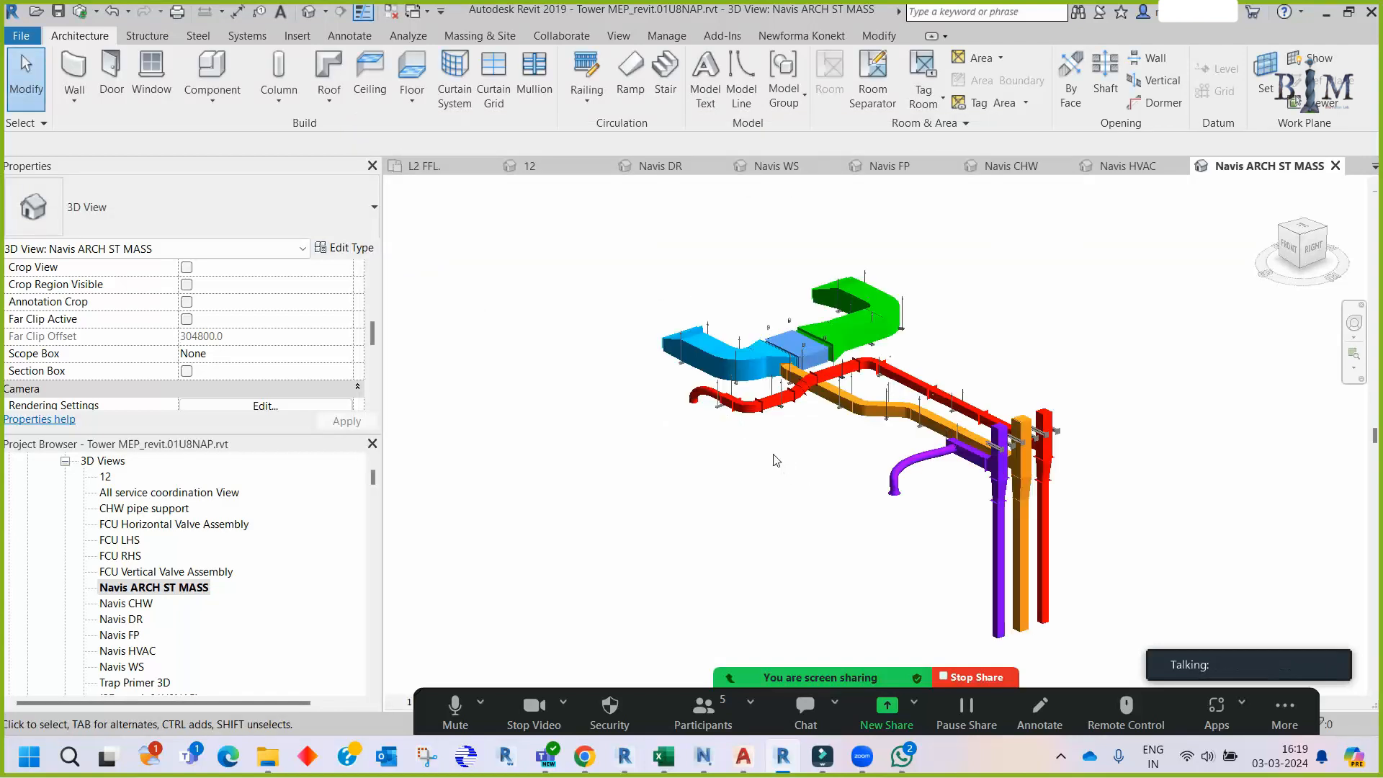
# - Turn on the section box in the Navis ARCH ST MASS view and stretch one side far outward in top view
pyautogui.click(186, 371)
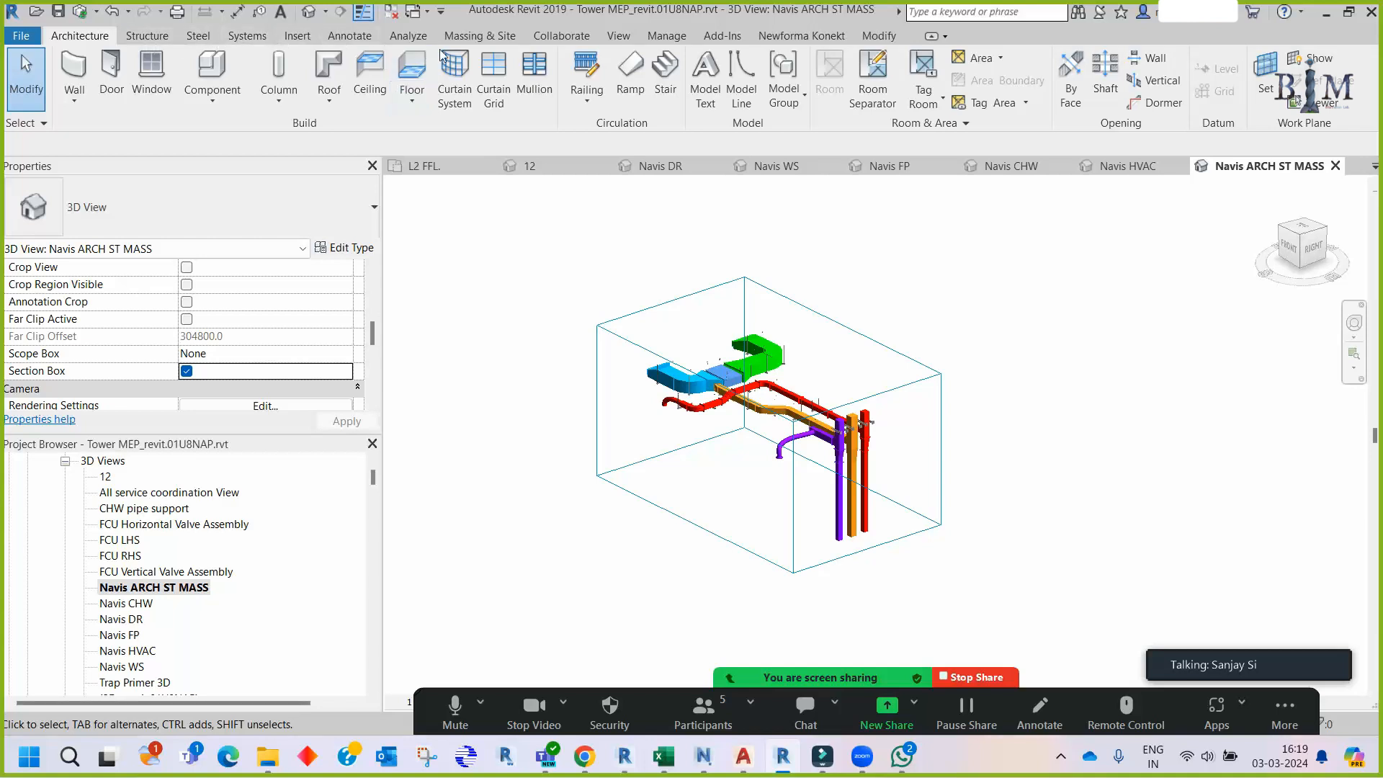
pyautogui.click(479, 36)
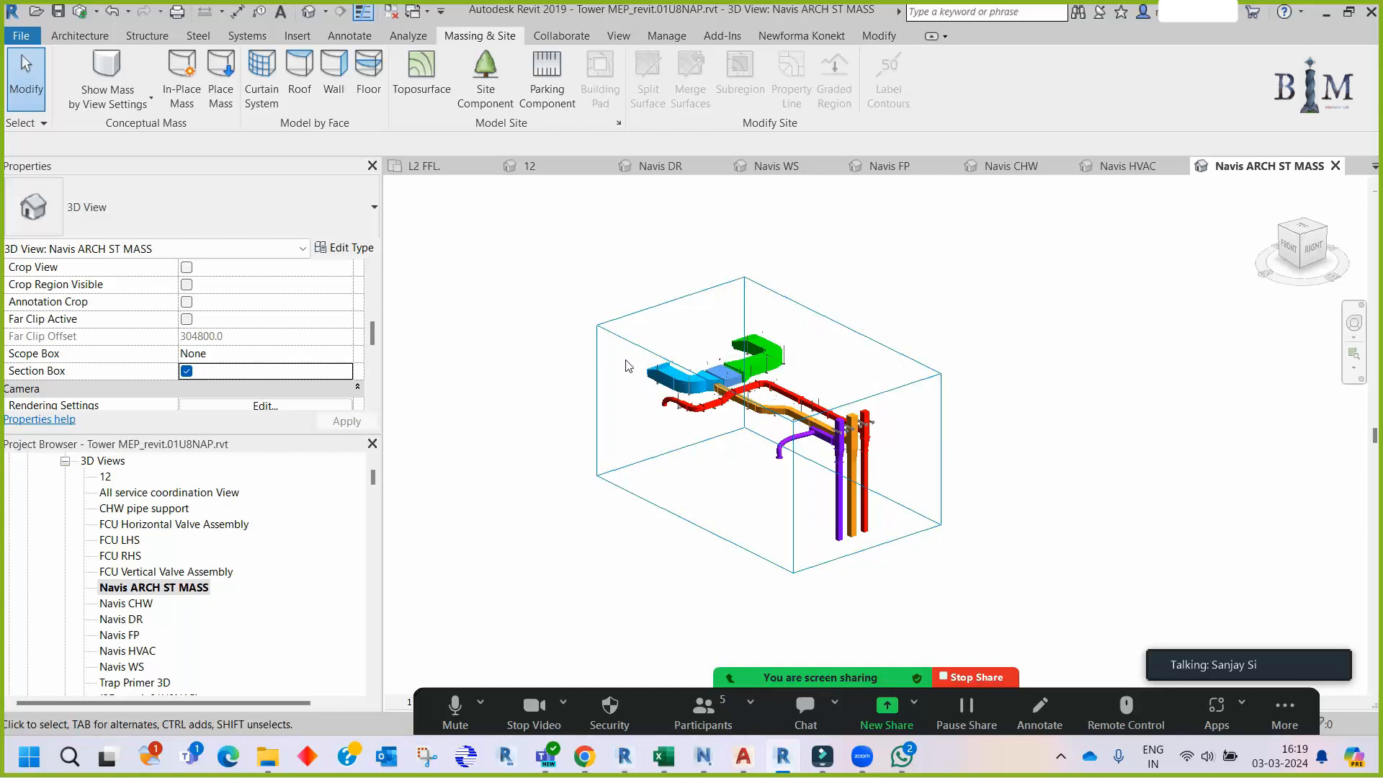
pyautogui.click(597, 389)
pyautogui.scroll(-4, 749, 325)
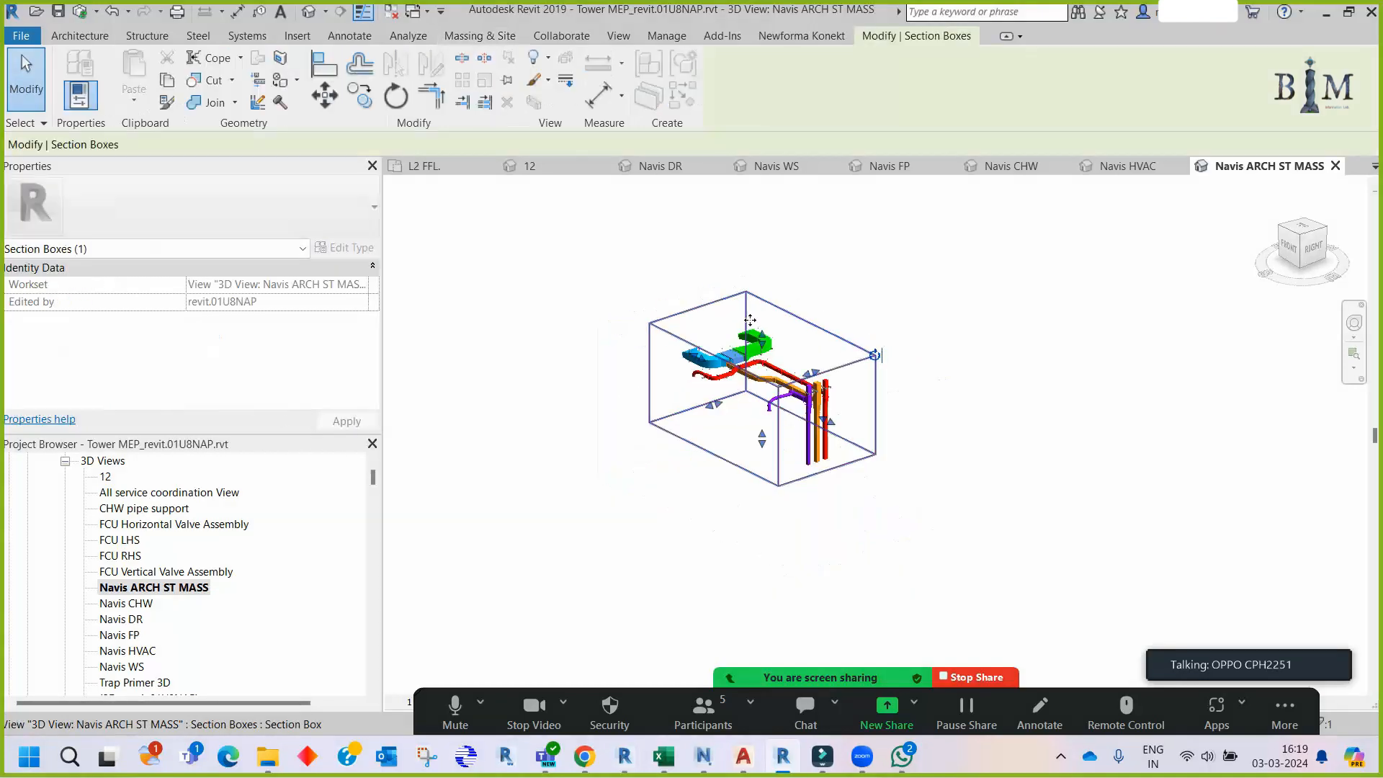
pyautogui.click(1301, 235)
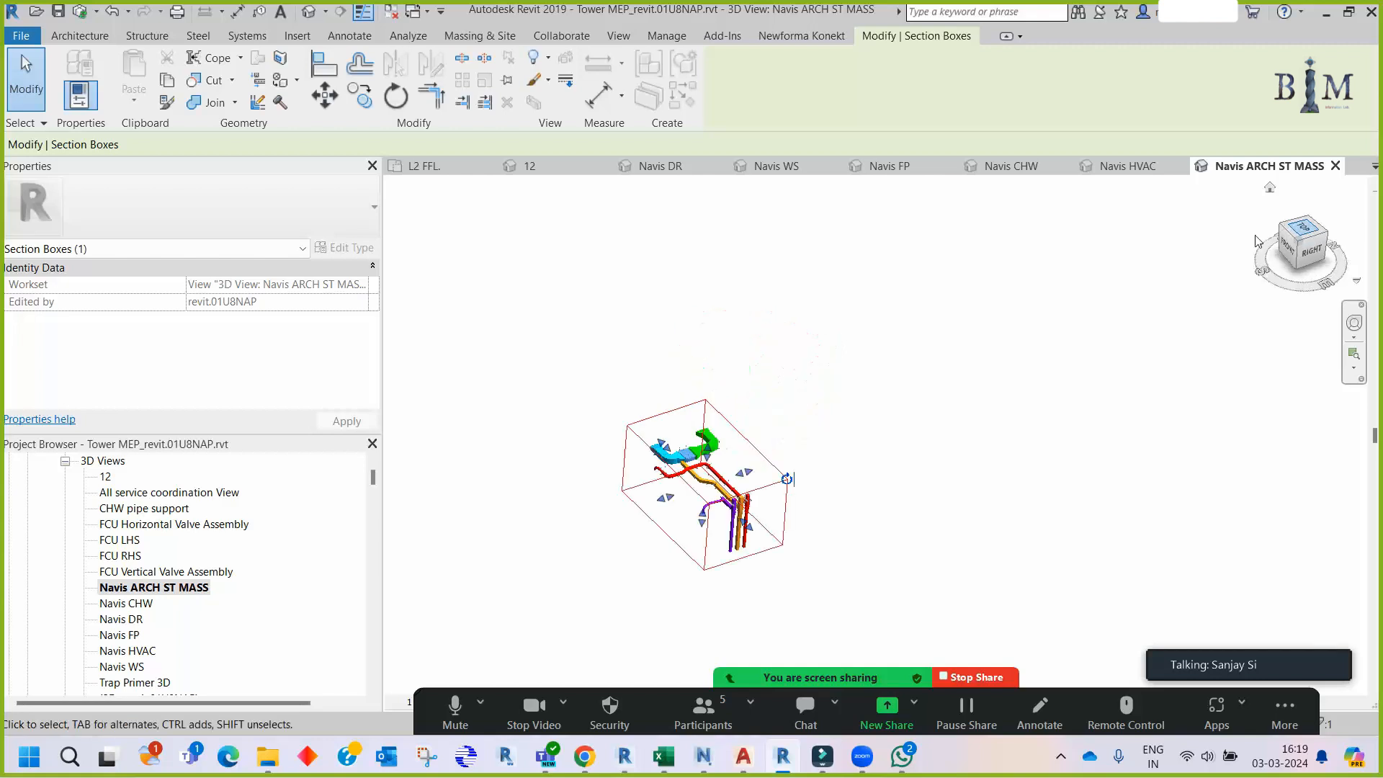
pyautogui.scroll(-4, 664, 432)
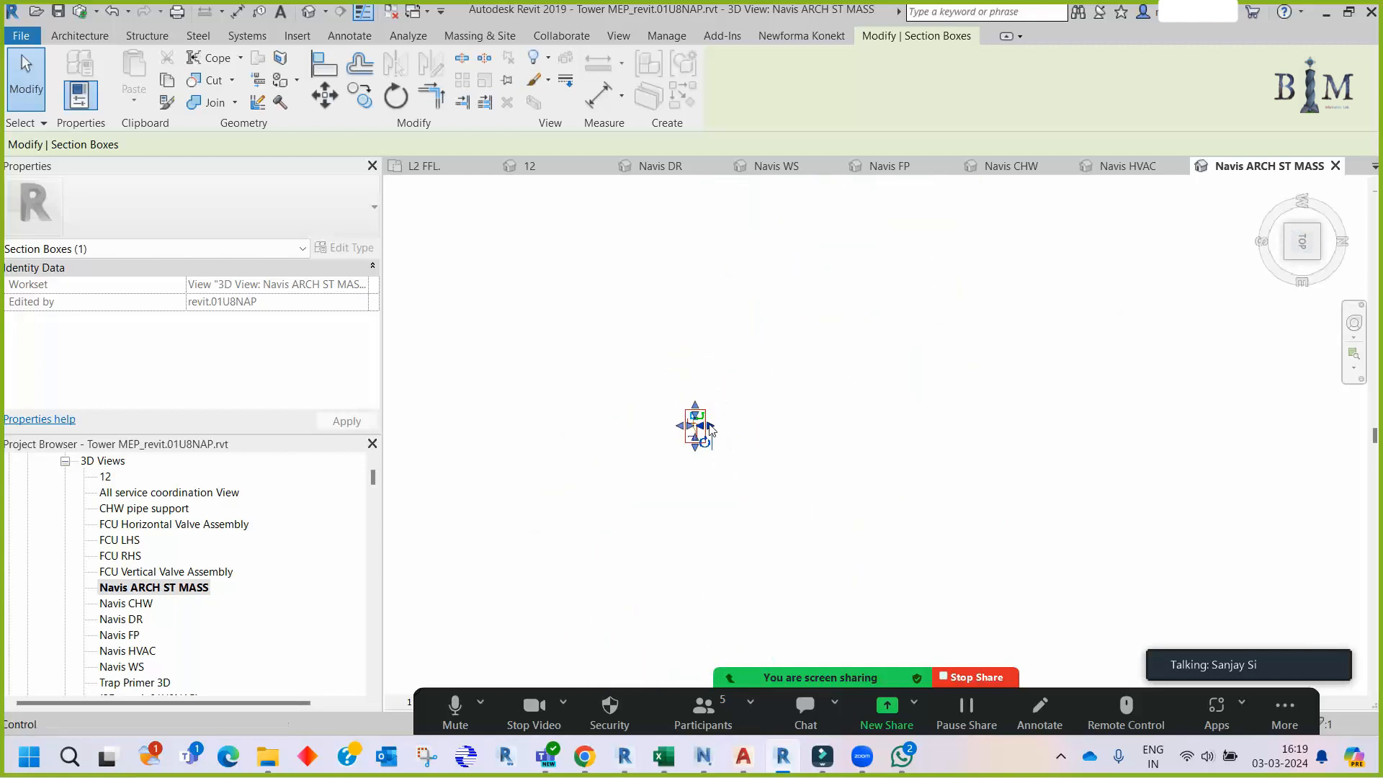
pyautogui.moveTo(711, 425); pyautogui.dragTo(989, 427)
pyautogui.press('Escape')
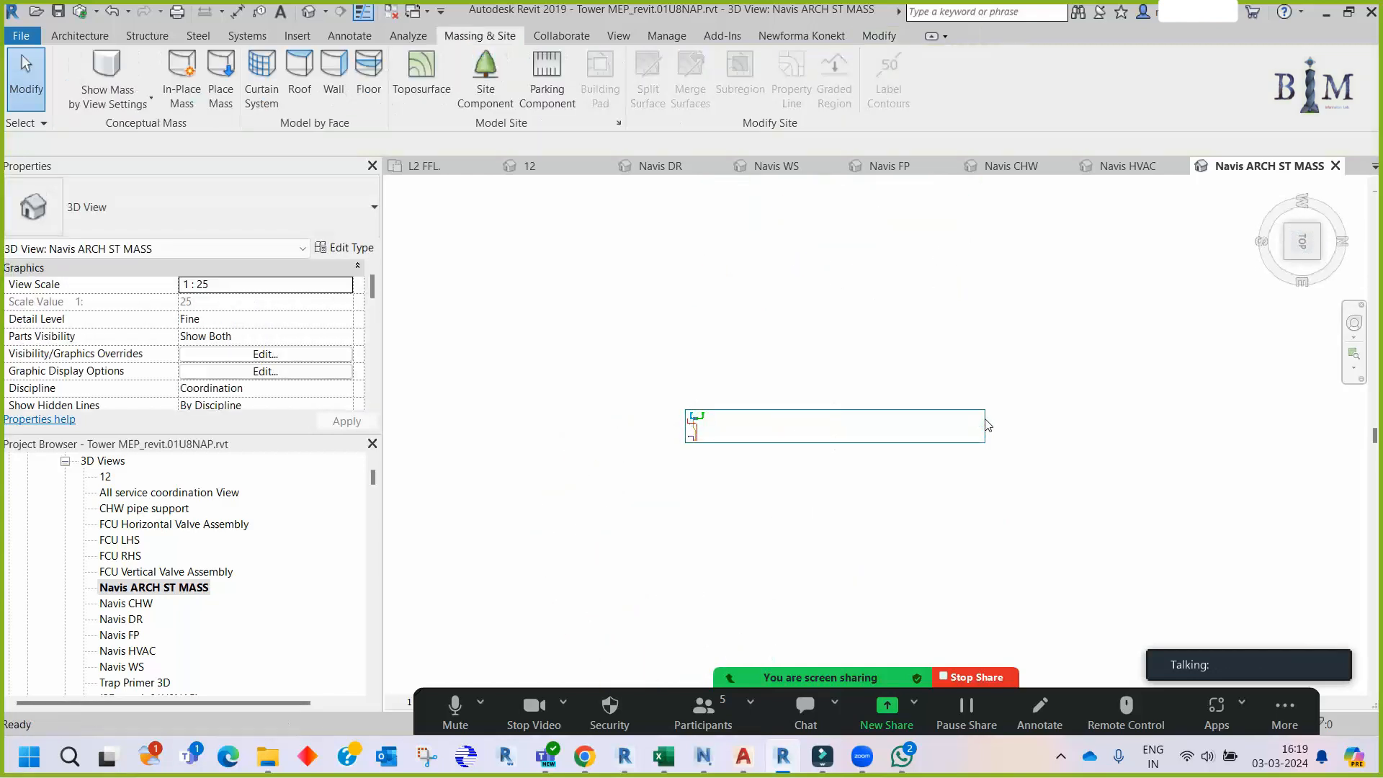
# - Turn on the visibility of the Tower Arch.rvt, Tower External.rvt and Tower Structure.rvt links in the Navis ARCH ST MASS view
pyautogui.press('v')
pyautogui.press('v')
pyautogui.click(856, 160)
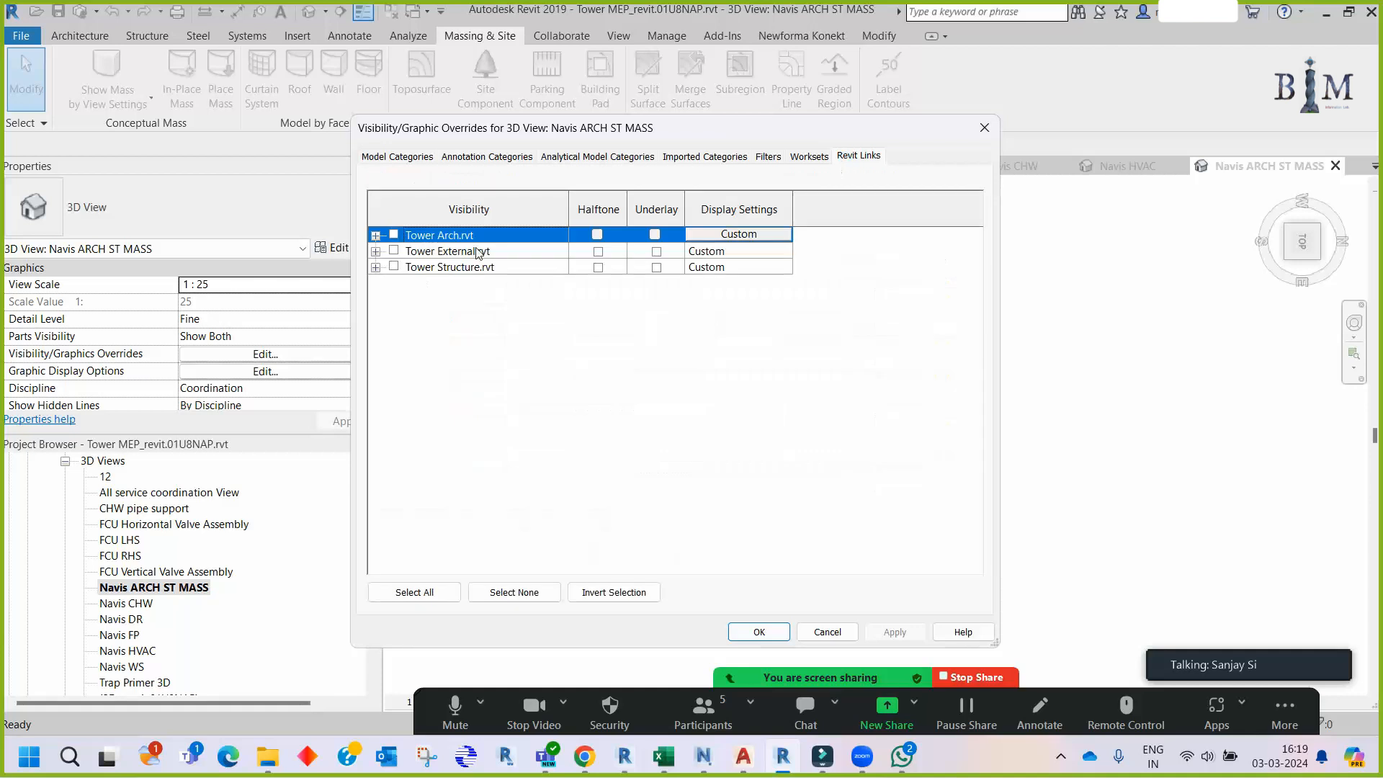
pyautogui.click(460, 252)
pyautogui.click(455, 269)
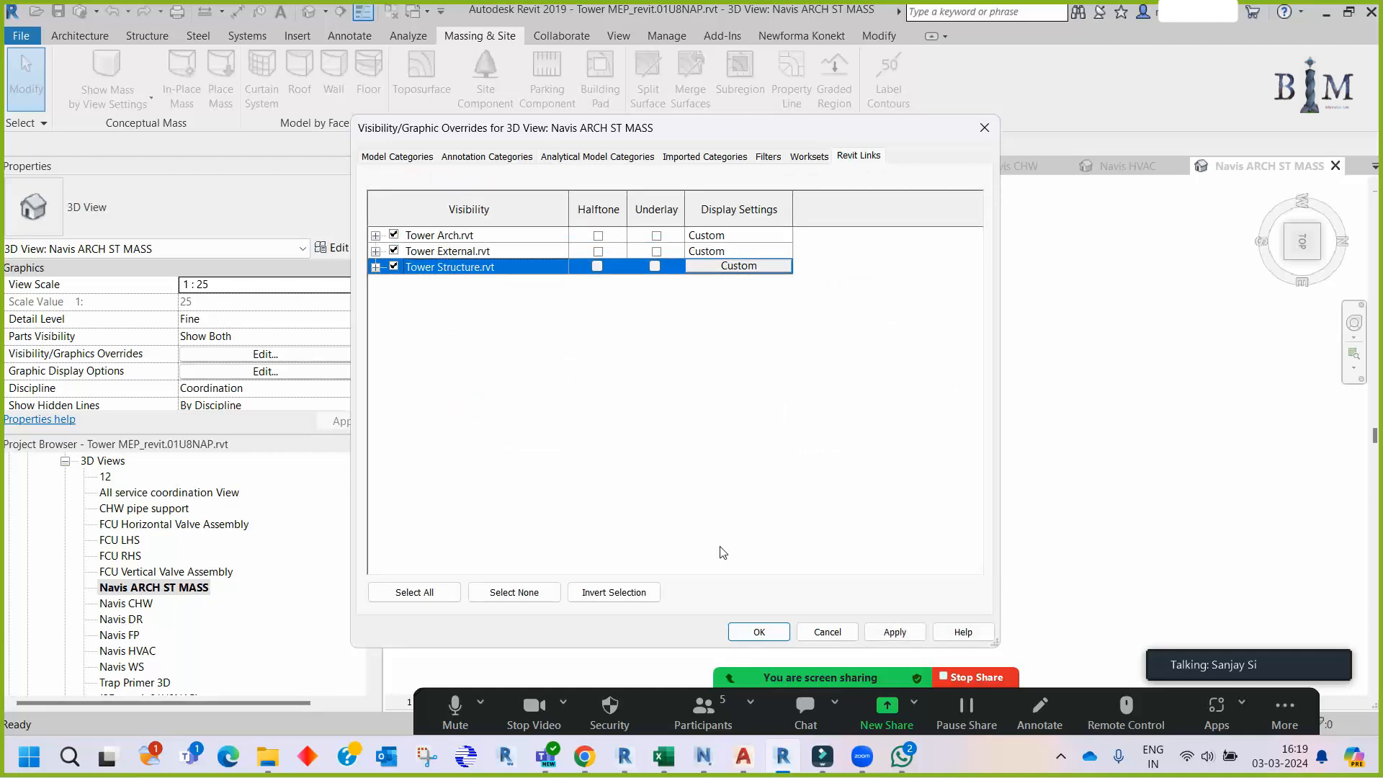
pyautogui.click(753, 632)
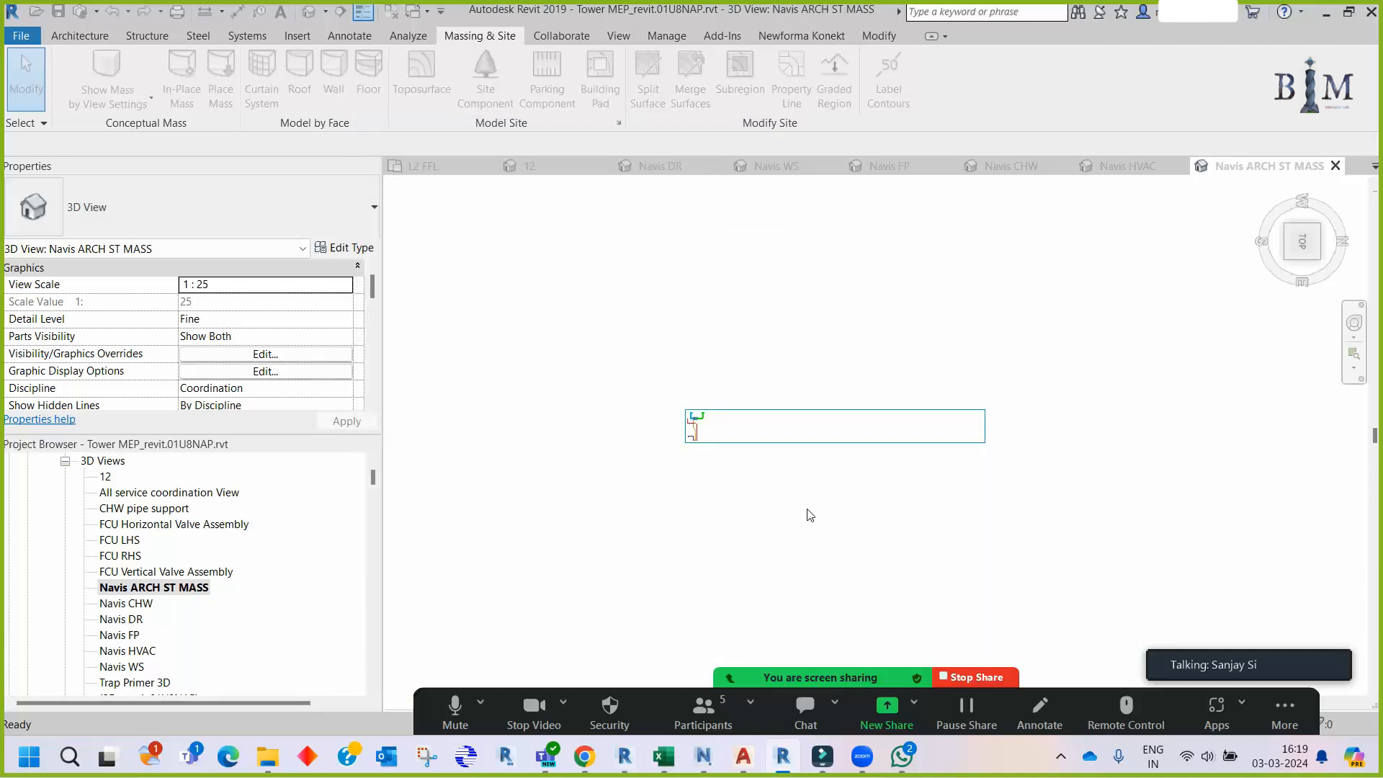
# - Resize the section box on all four sides in top view so it encloses the full building floor plate with a small margin
pyautogui.click(821, 420)
pyautogui.moveTo(684, 432); pyautogui.dragTo(638, 454)
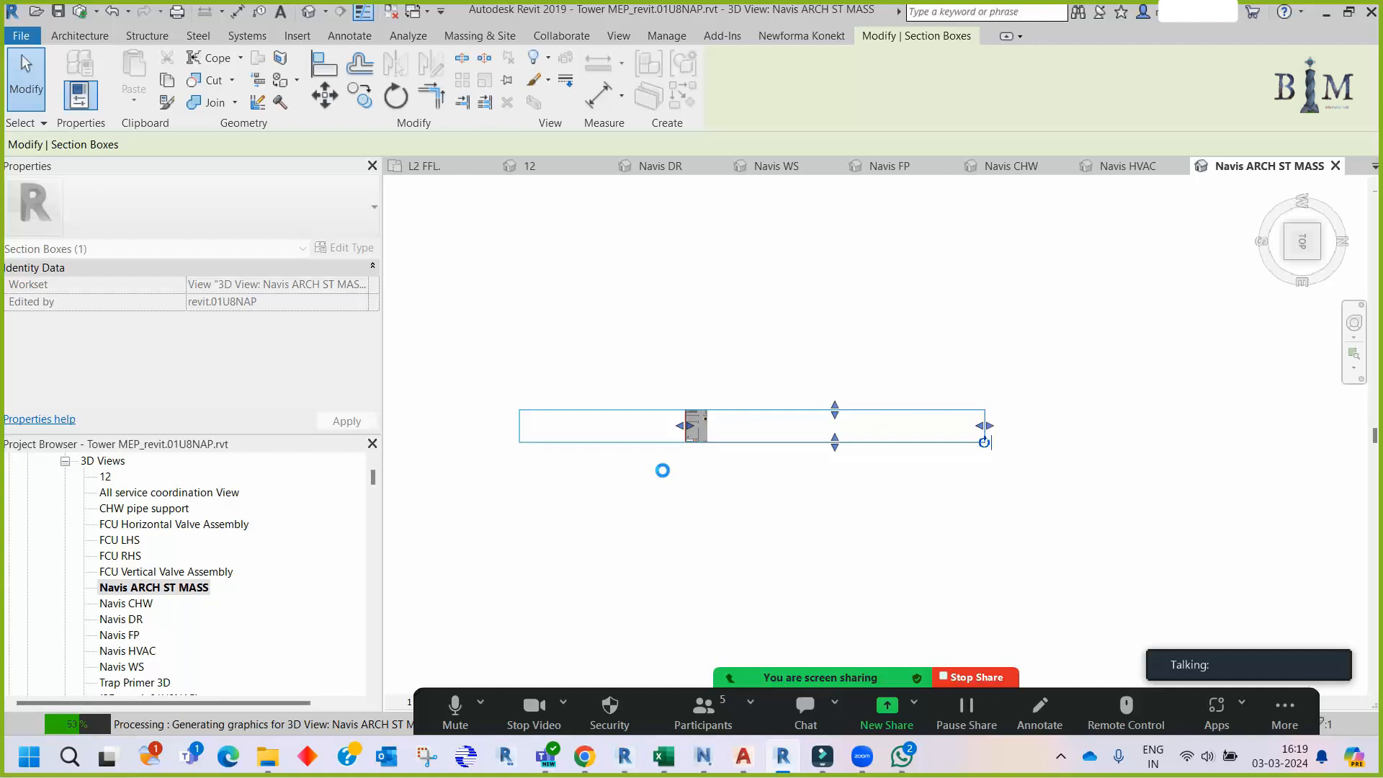
pyautogui.moveTo(752, 406); pyautogui.dragTo(751, 345)
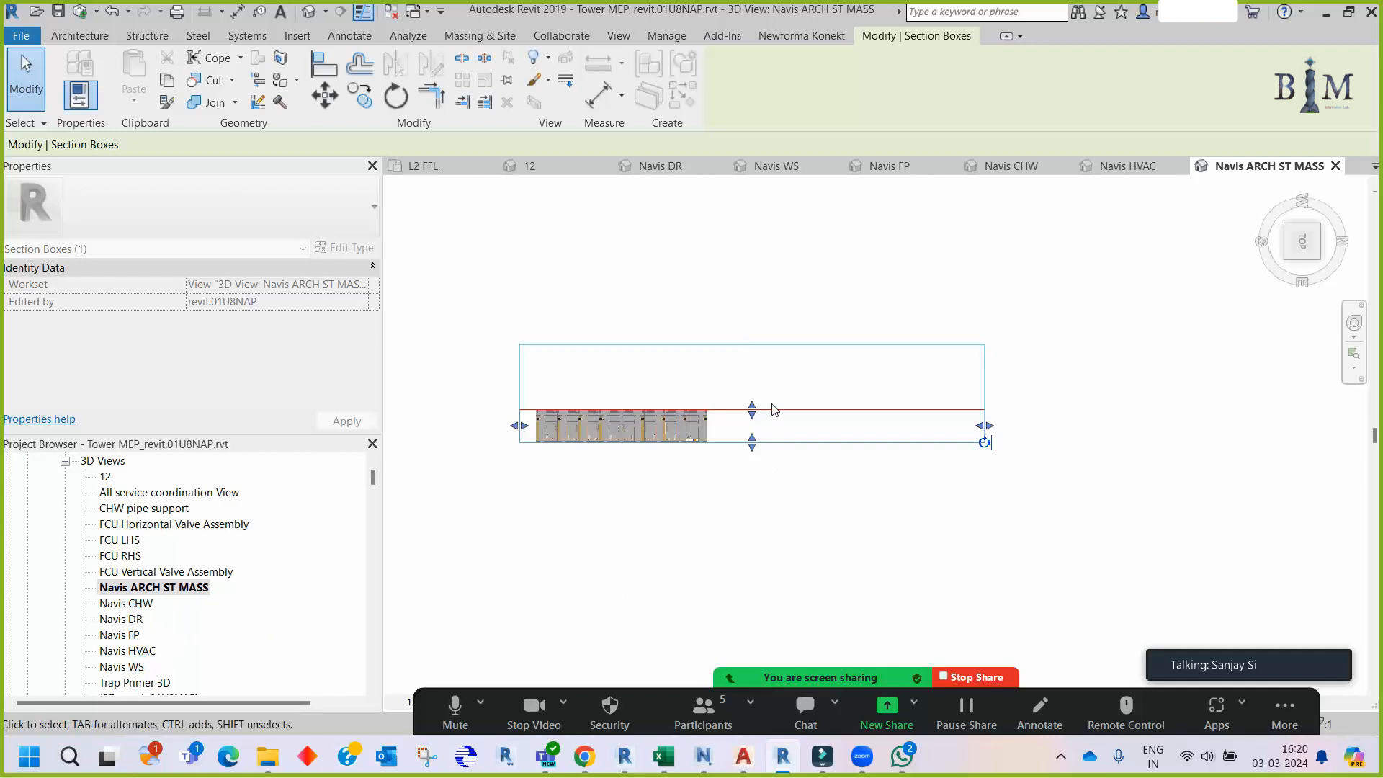
pyautogui.scroll(-1, 825, 342)
pyautogui.moveTo(768, 418); pyautogui.dragTo(776, 512)
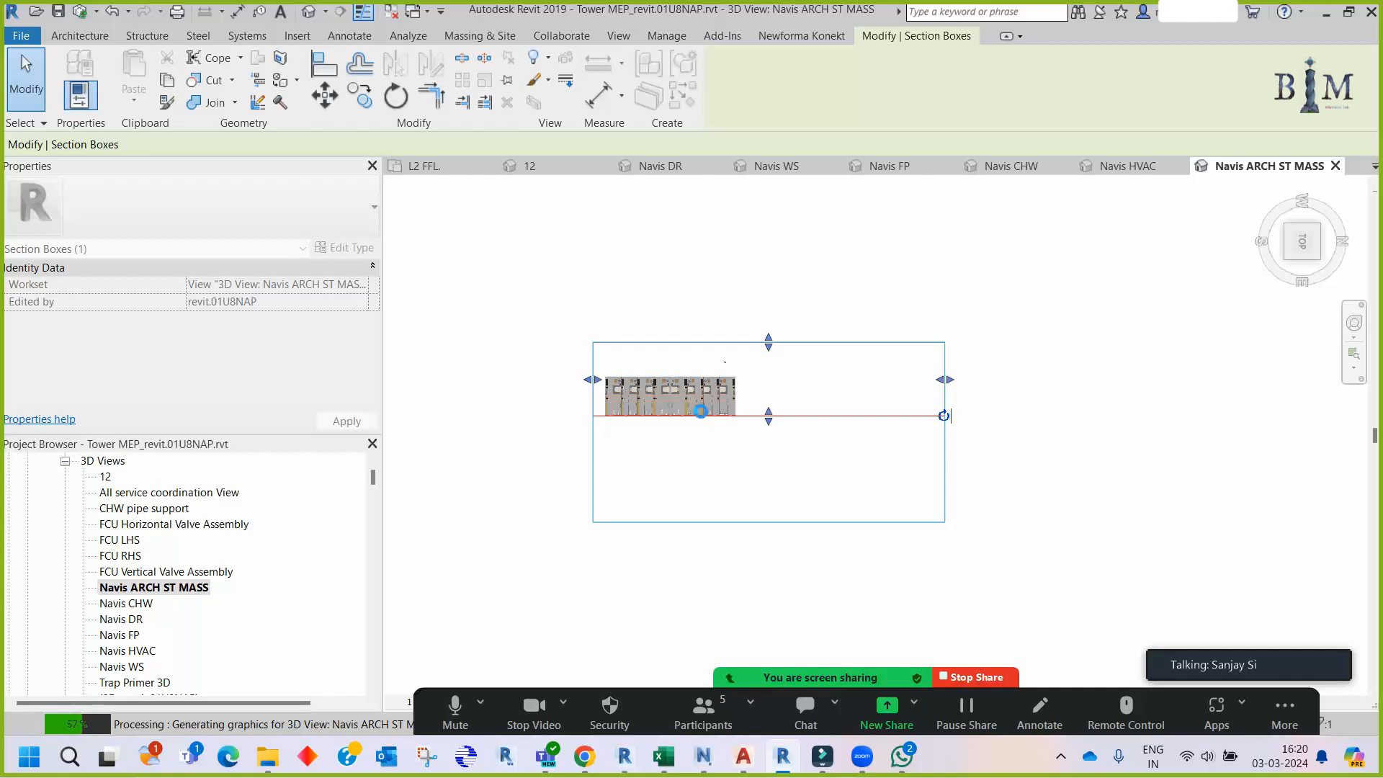
pyautogui.moveTo(768, 344); pyautogui.dragTo(944, 432)
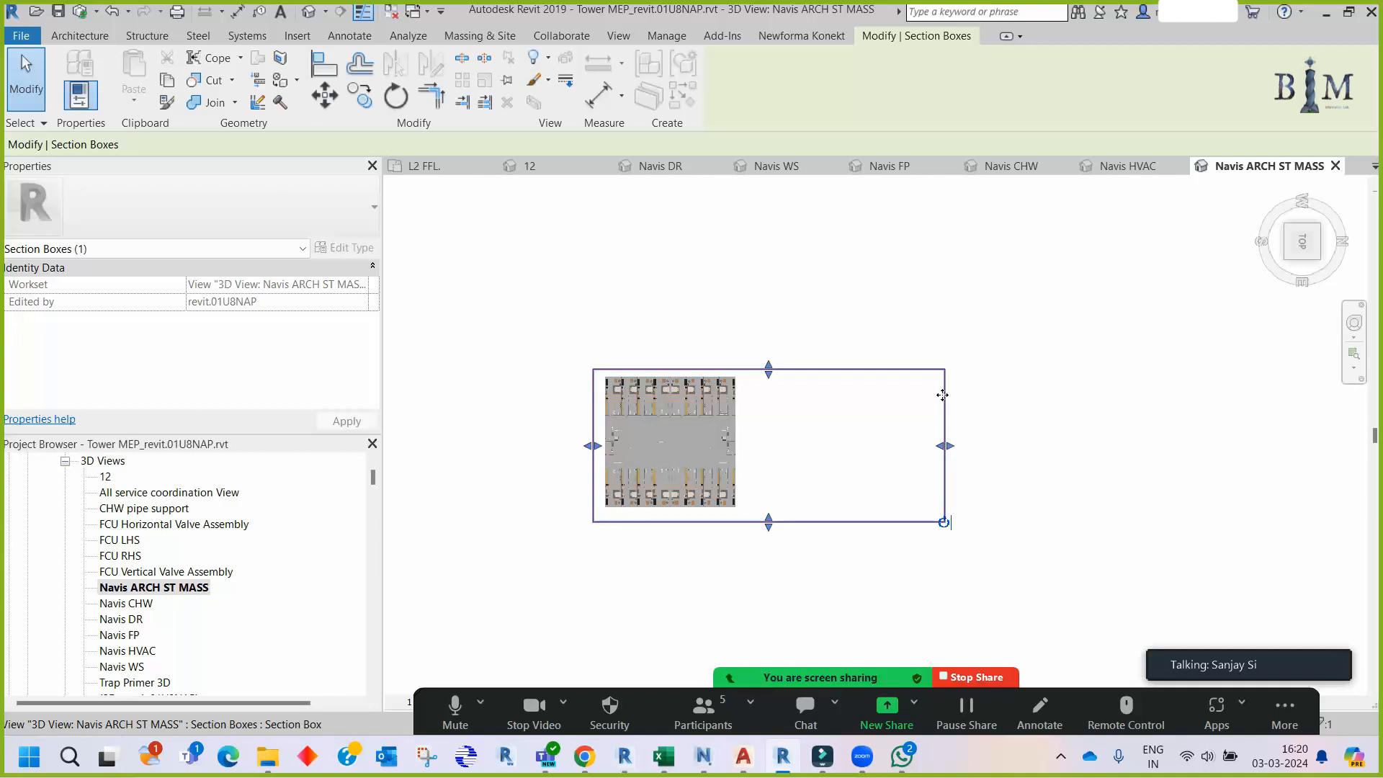
pyautogui.moveTo(944, 447); pyautogui.dragTo(750, 453)
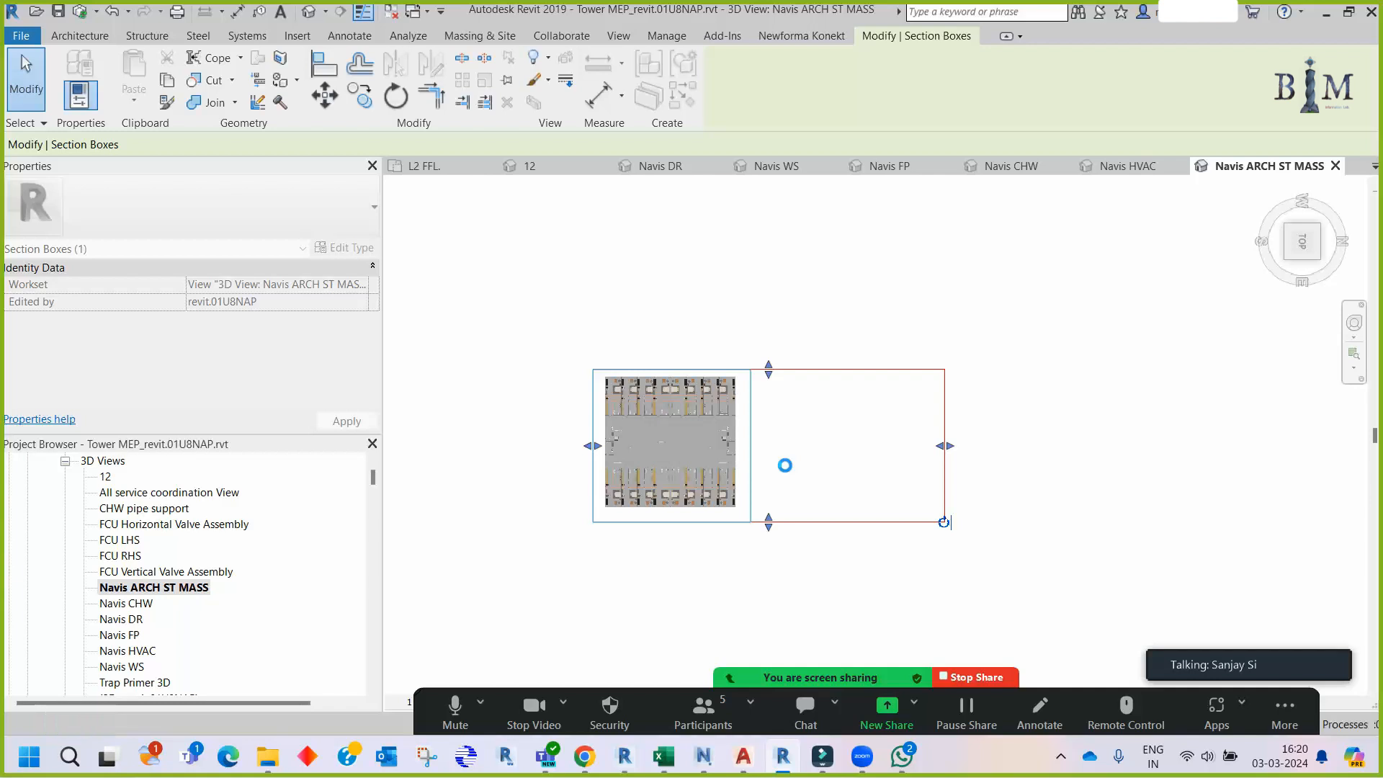
# - Orbit to an isometric view and raise the top face of the section box to include the upper storey
pyautogui.click(772, 479)
pyautogui.keyDown('shift'); pyautogui.moveTo(772, 477); pyautogui.dragTo(878, 233, button='middle'); pyautogui.keyUp('shift')
pyautogui.scroll(5, 637, 509)
pyautogui.keyDown('shift'); pyautogui.moveTo(636, 509); pyautogui.dragTo(625, 416, button='middle'); pyautogui.keyUp('shift')
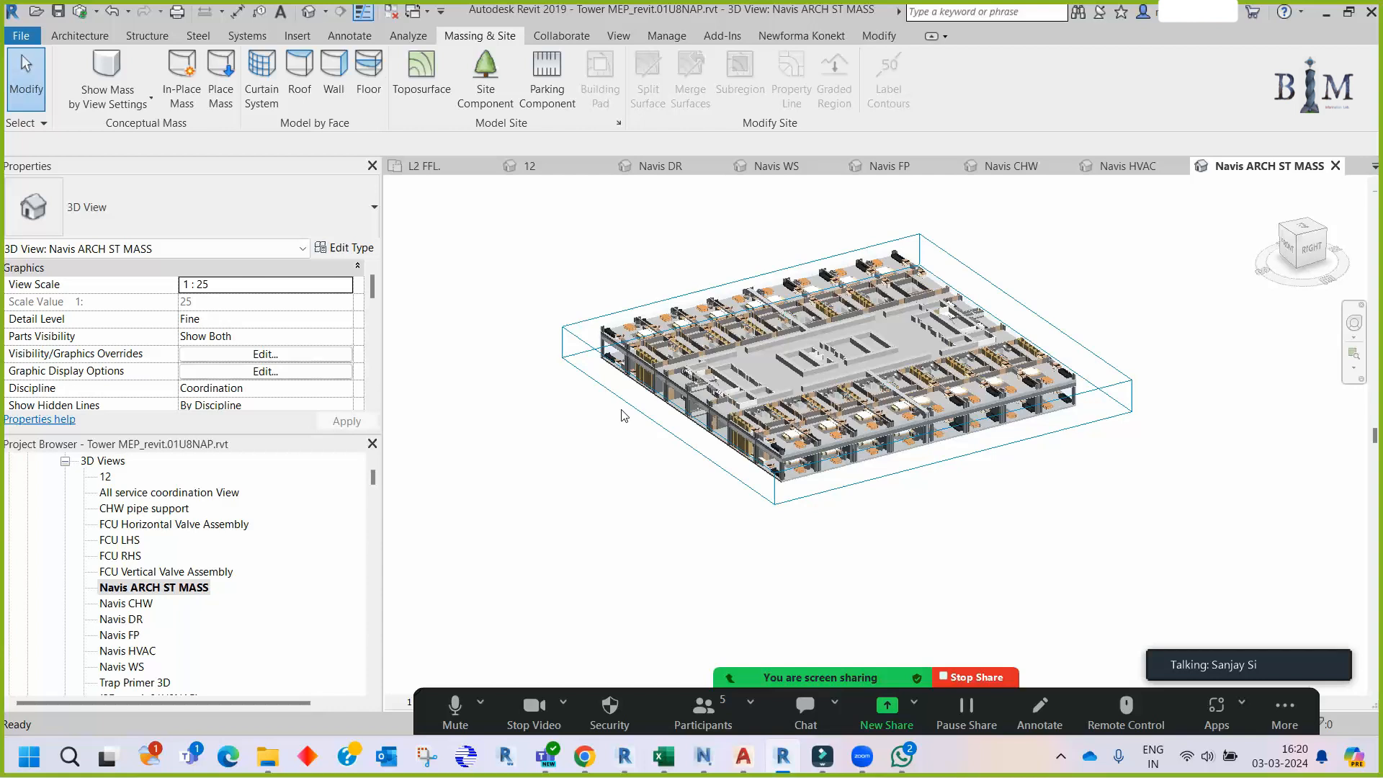
pyautogui.click(589, 353)
pyautogui.scroll(3, 821, 387)
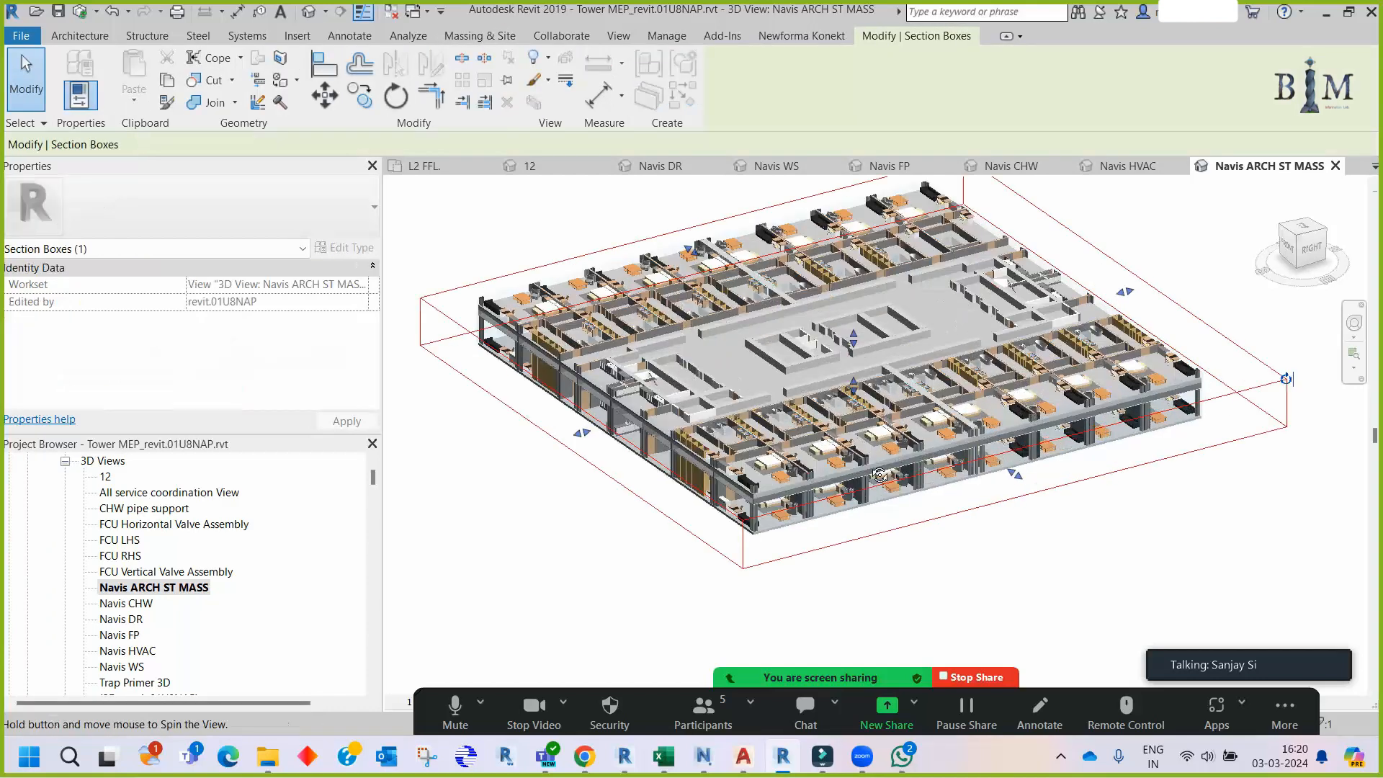
pyautogui.keyDown('shift'); pyautogui.moveTo(823, 386); pyautogui.dragTo(854, 325, button='middle'); pyautogui.keyUp('shift')
pyautogui.scroll(2, 856, 330)
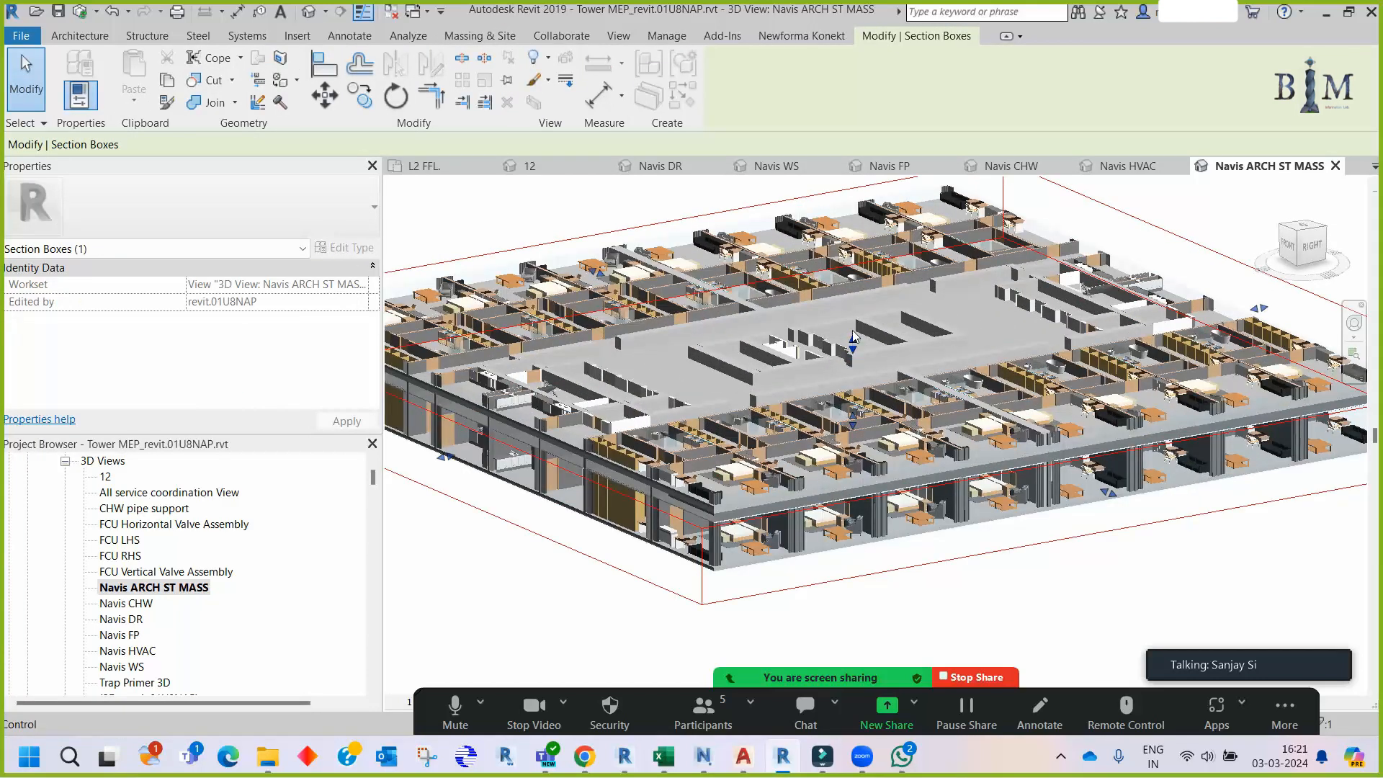
pyautogui.moveTo(853, 332); pyautogui.dragTo(860, 311)
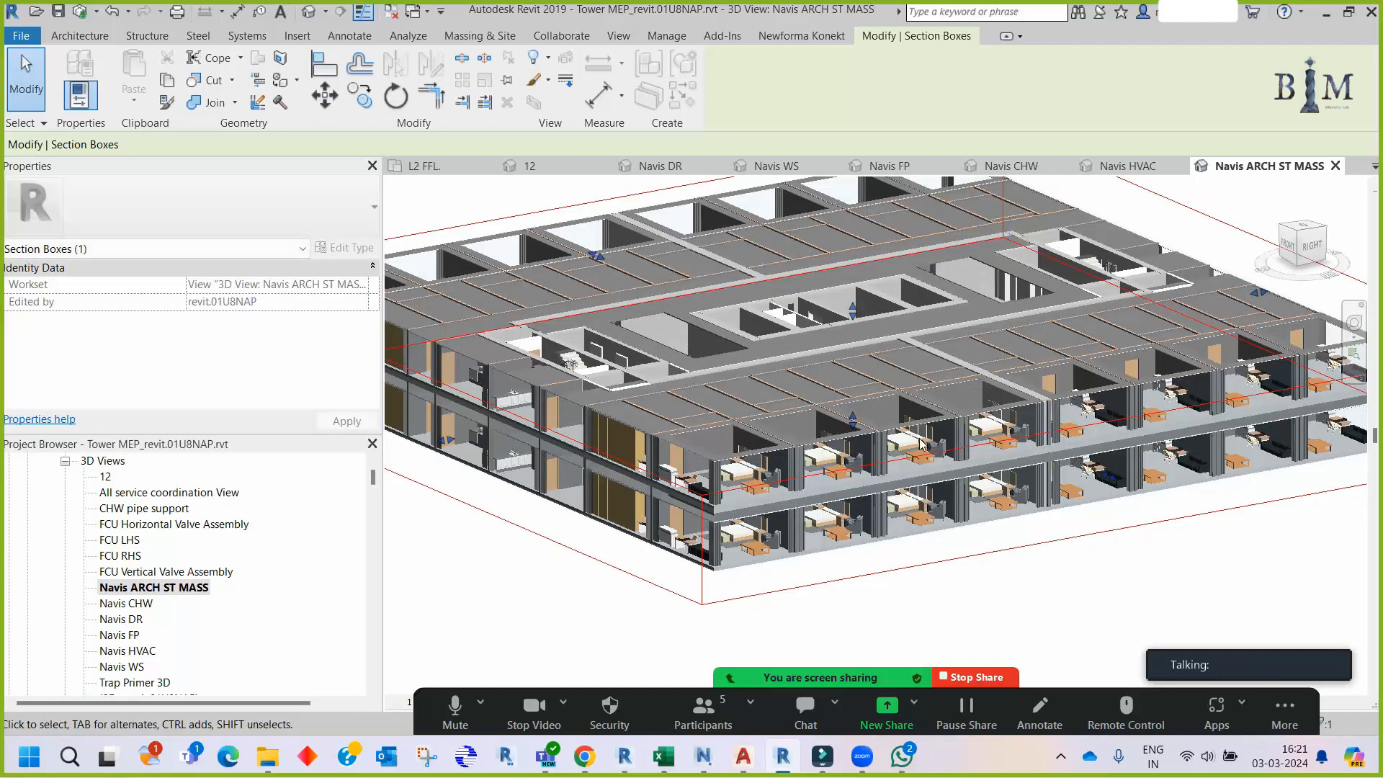
pyautogui.scroll(-3, 921, 442)
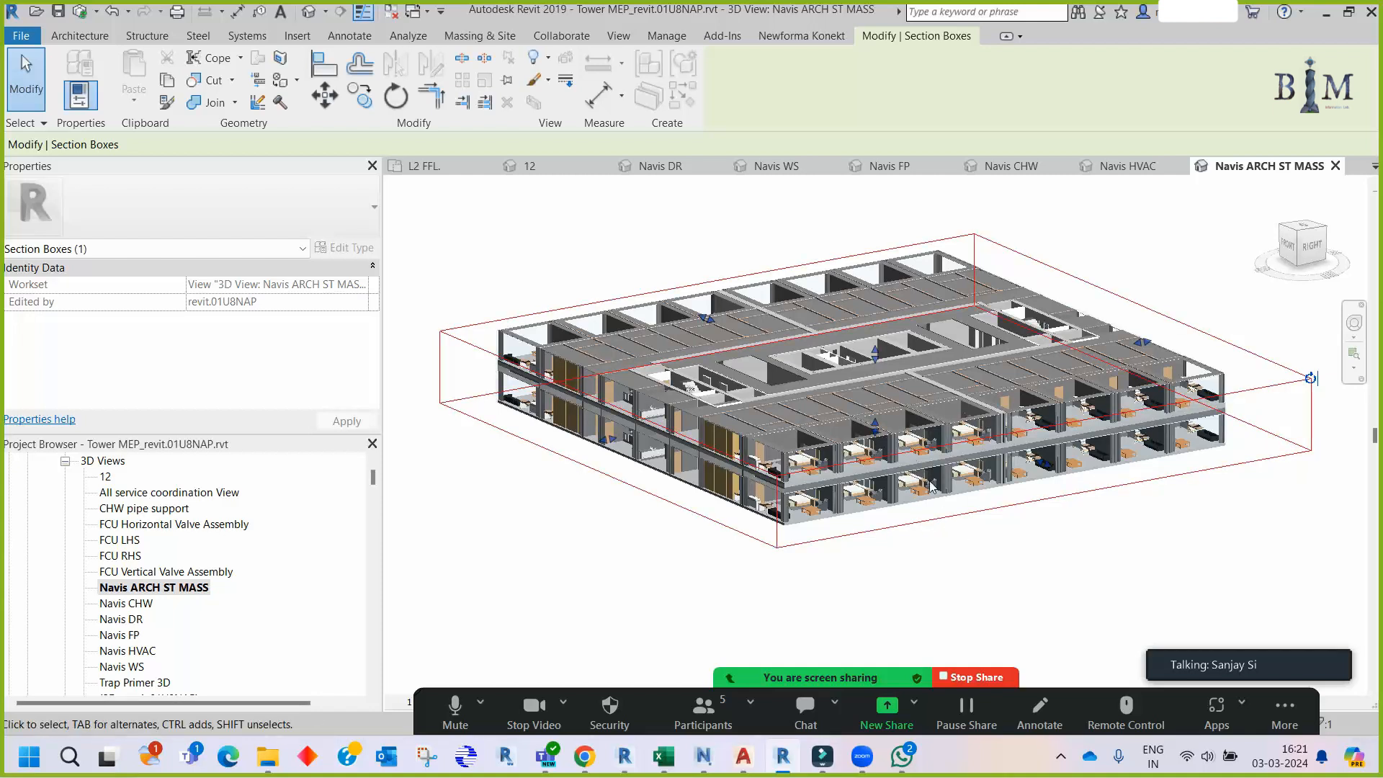
pyautogui.press('Escape')
pyautogui.keyDown('shift'); pyautogui.moveTo(963, 531); pyautogui.dragTo(940, 531, button='middle'); pyautogui.keyUp('shift')
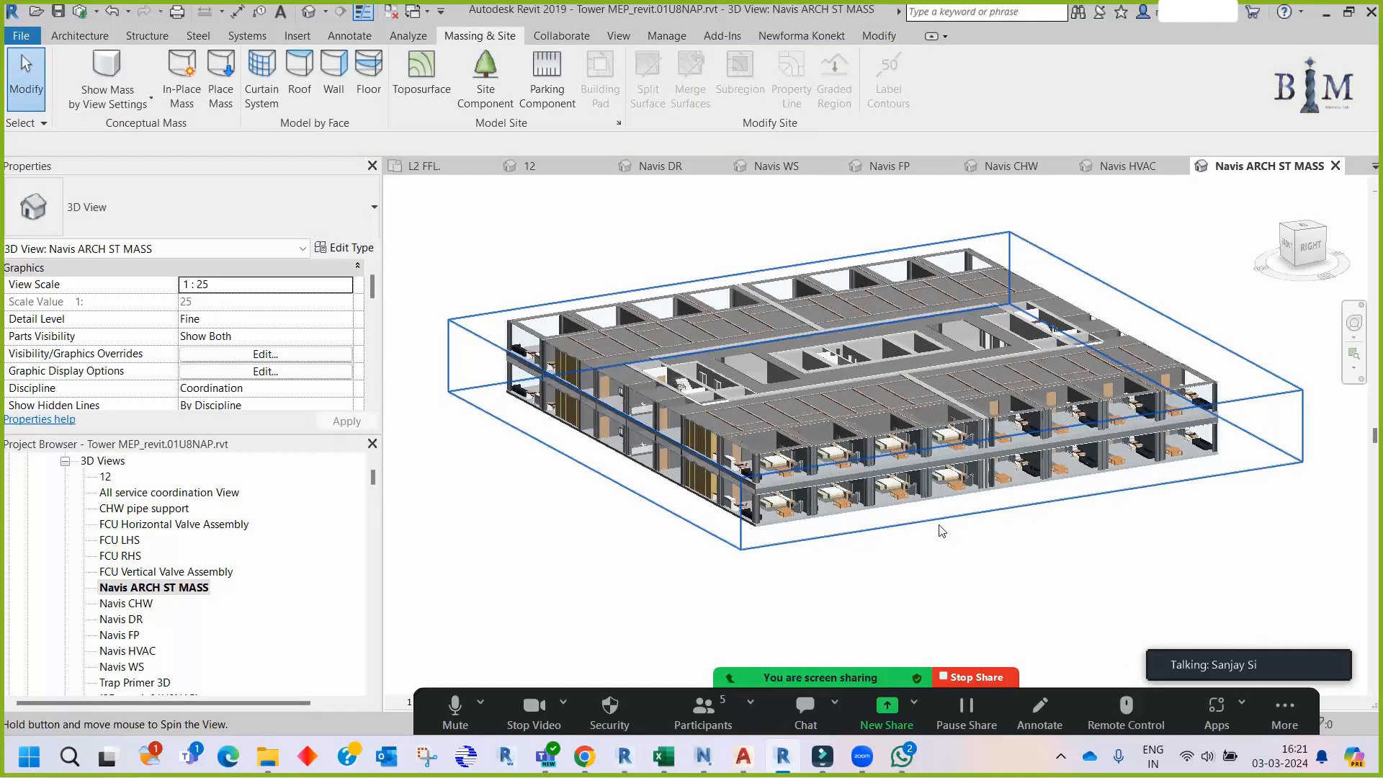
# - Check the visibility settings of the Tower Structure.rvt and Tower External.rvt links in the Navis ARCH ST MASS view
pyautogui.press('v')
pyautogui.press('g')
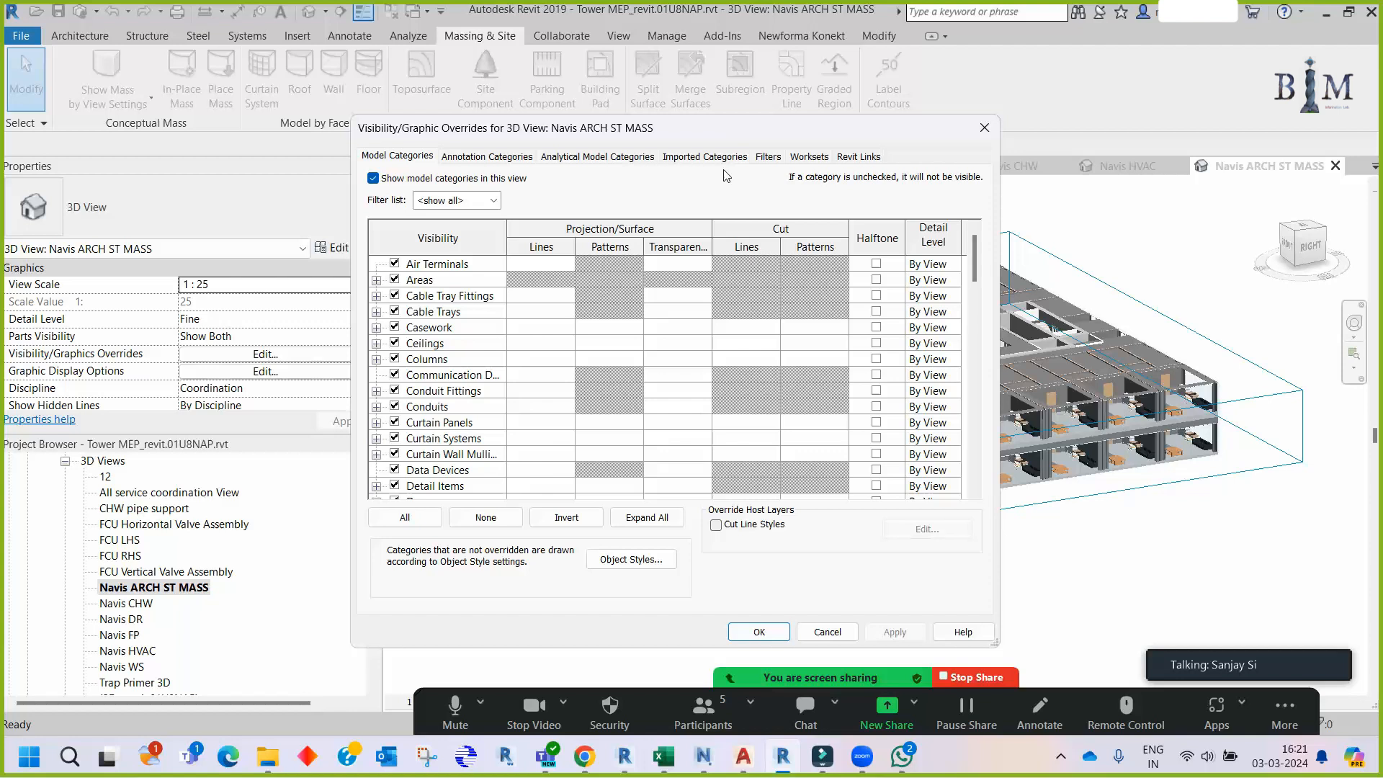
pyautogui.click(857, 158)
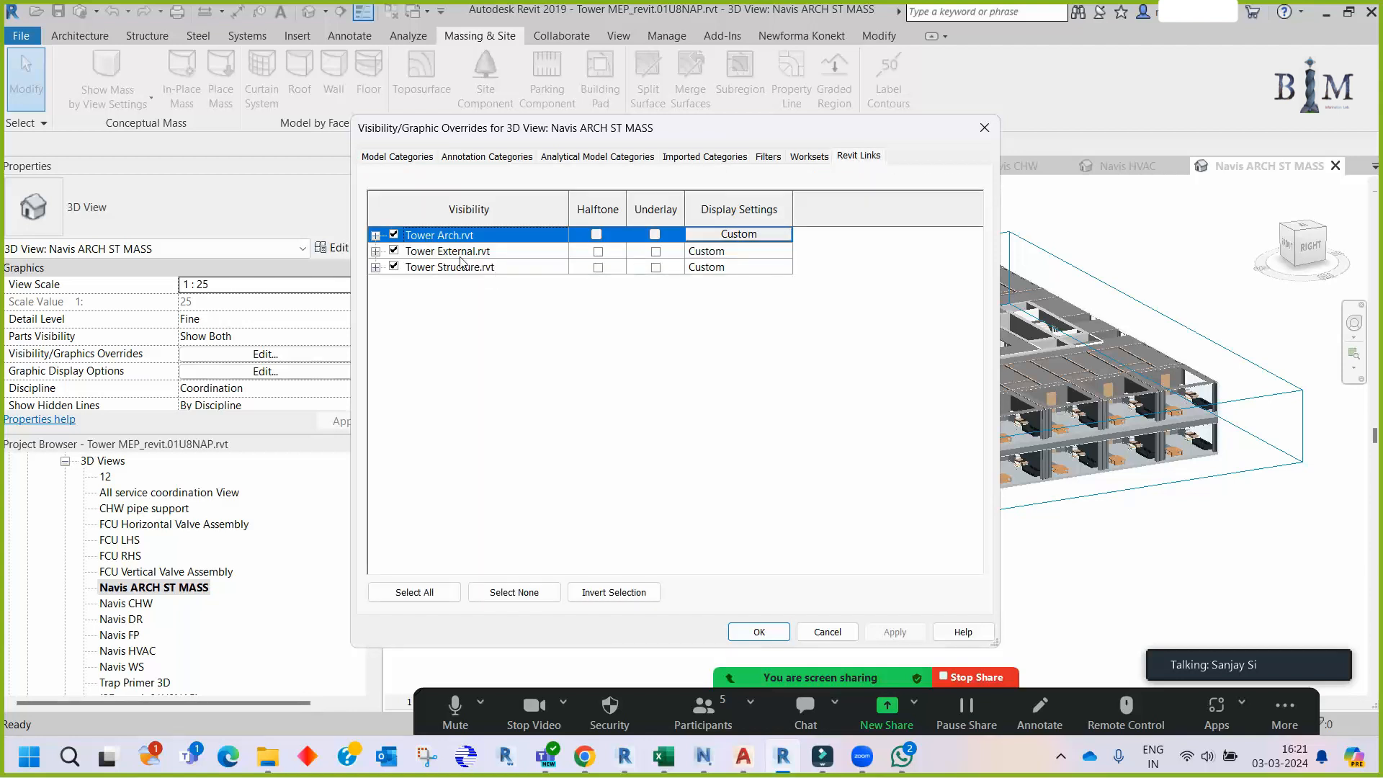
pyautogui.click(453, 268)
pyautogui.click(468, 257)
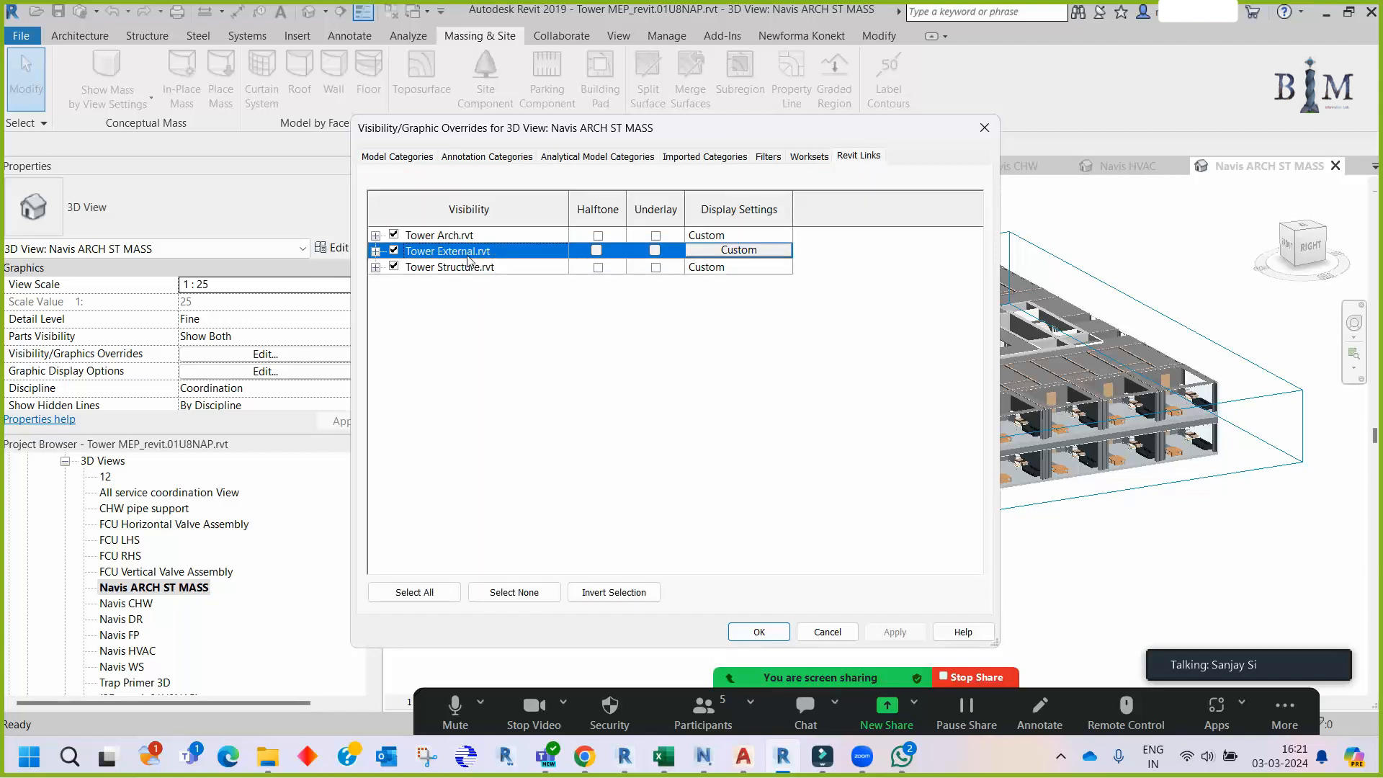
pyautogui.press('Return')
# - Inspect the corner rooms of the linked building up close, including the glazed curtain panel on the facade
pyautogui.scroll(6, 1210, 374)
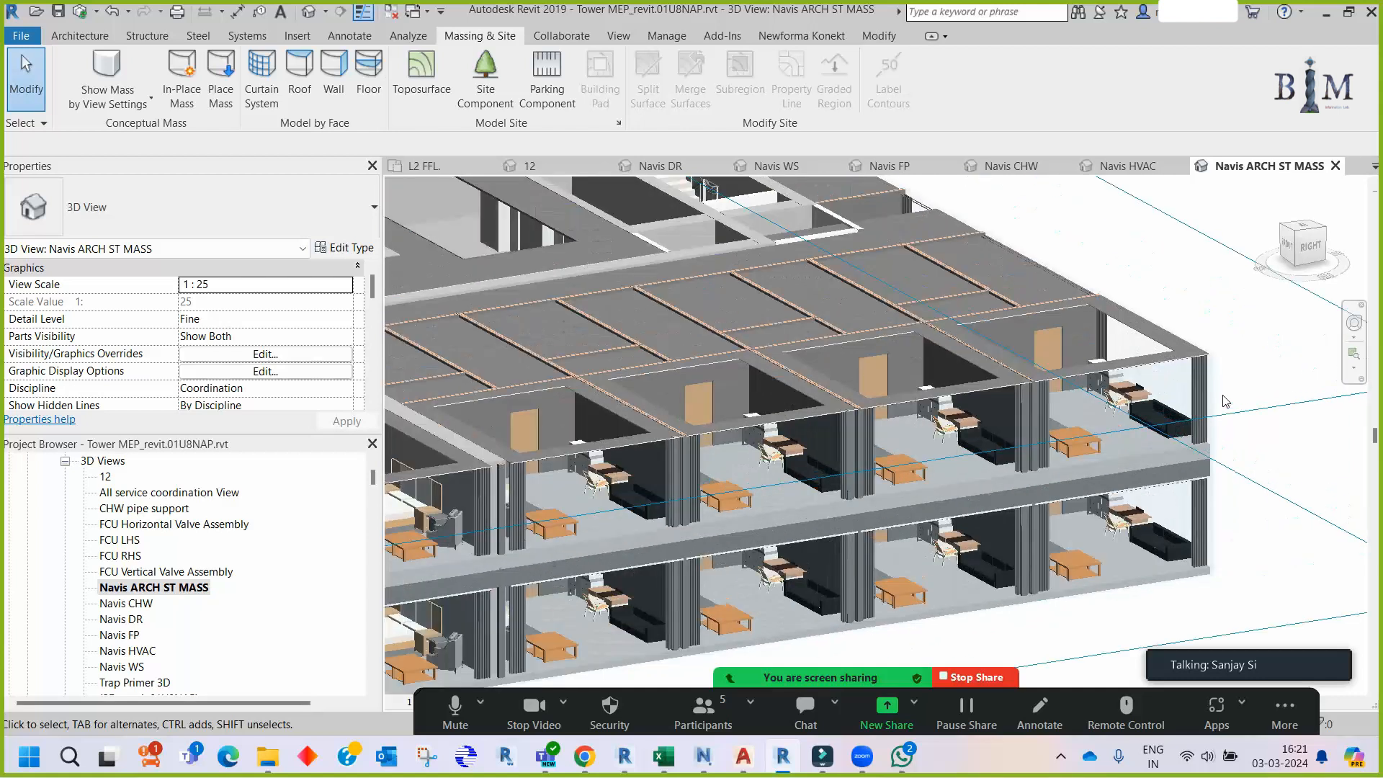
pyautogui.scroll(2, 1213, 370)
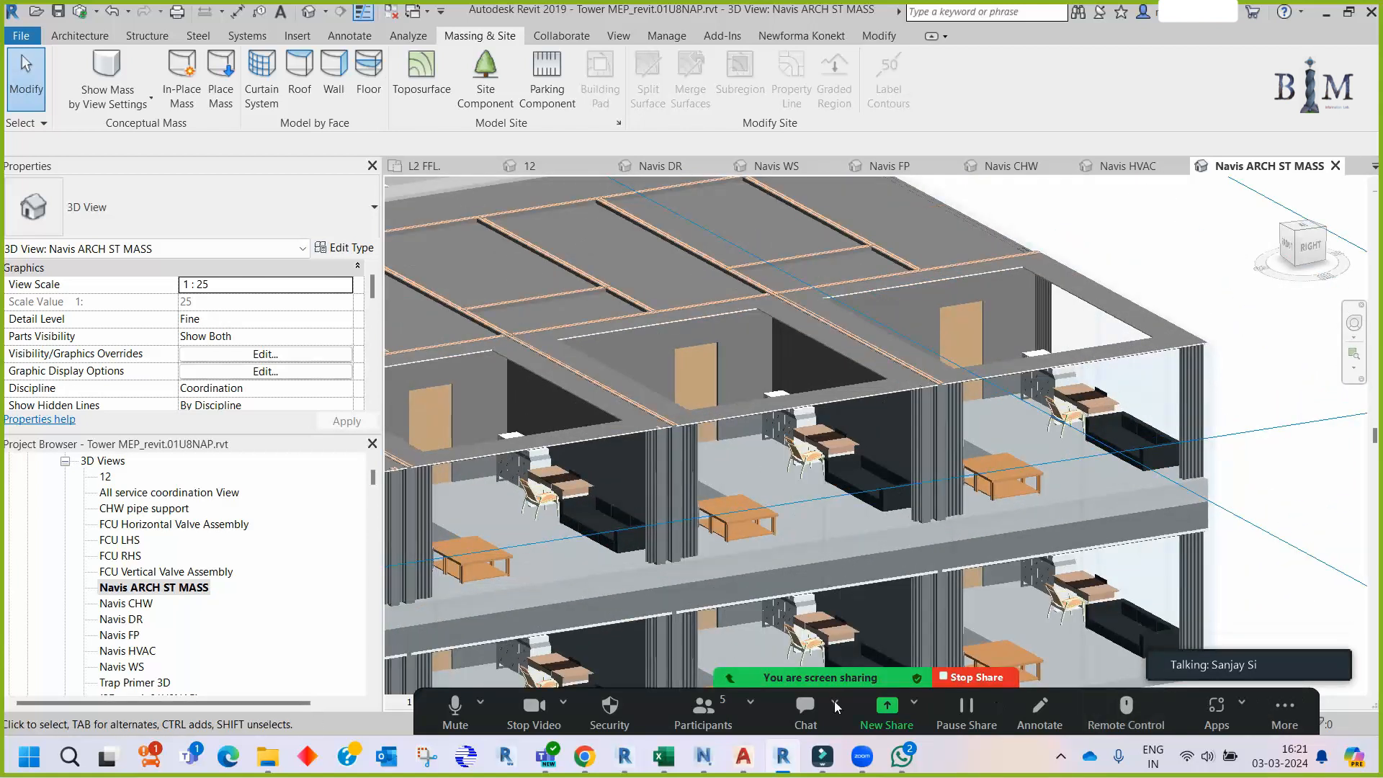
pyautogui.moveTo(1266, 576); pyautogui.dragTo(1164, 442, button='middle')
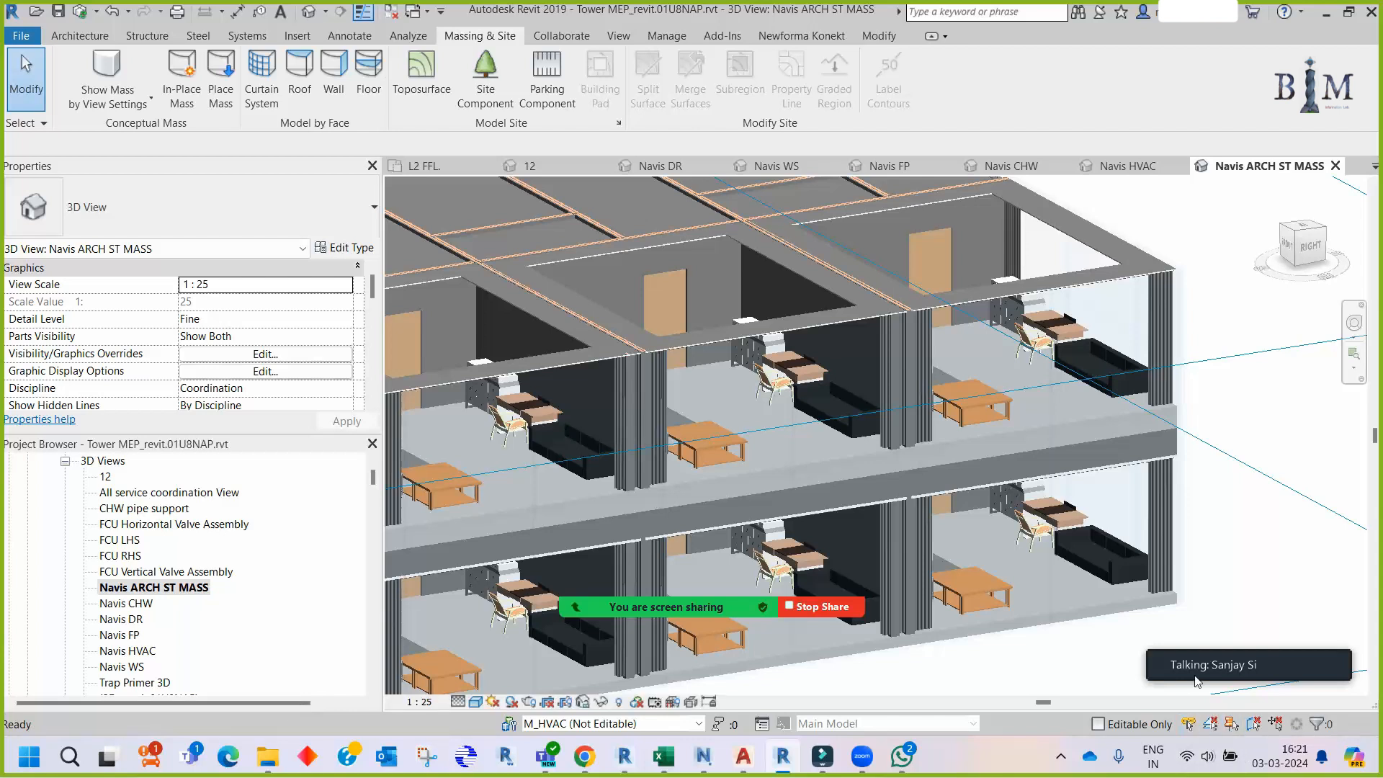
pyautogui.click(1178, 477)
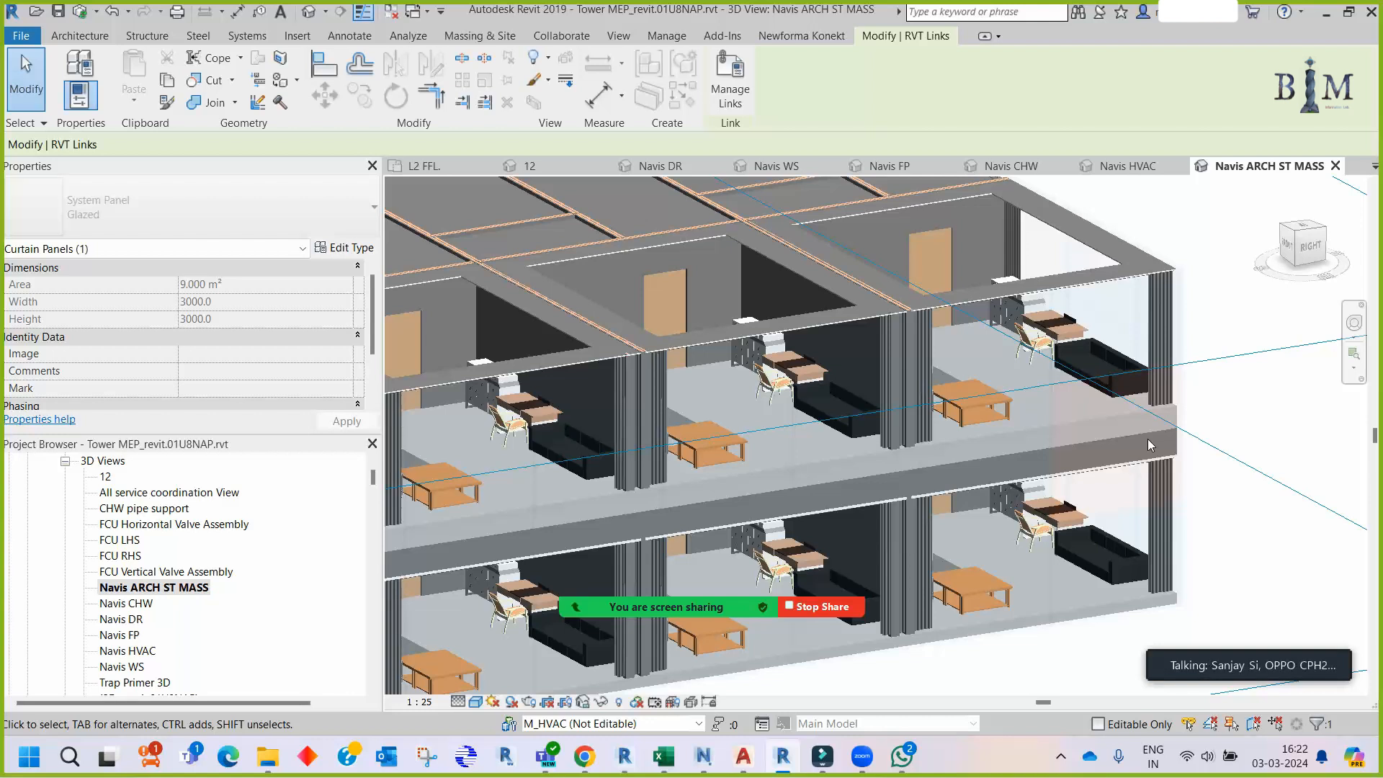
pyautogui.press('Escape')
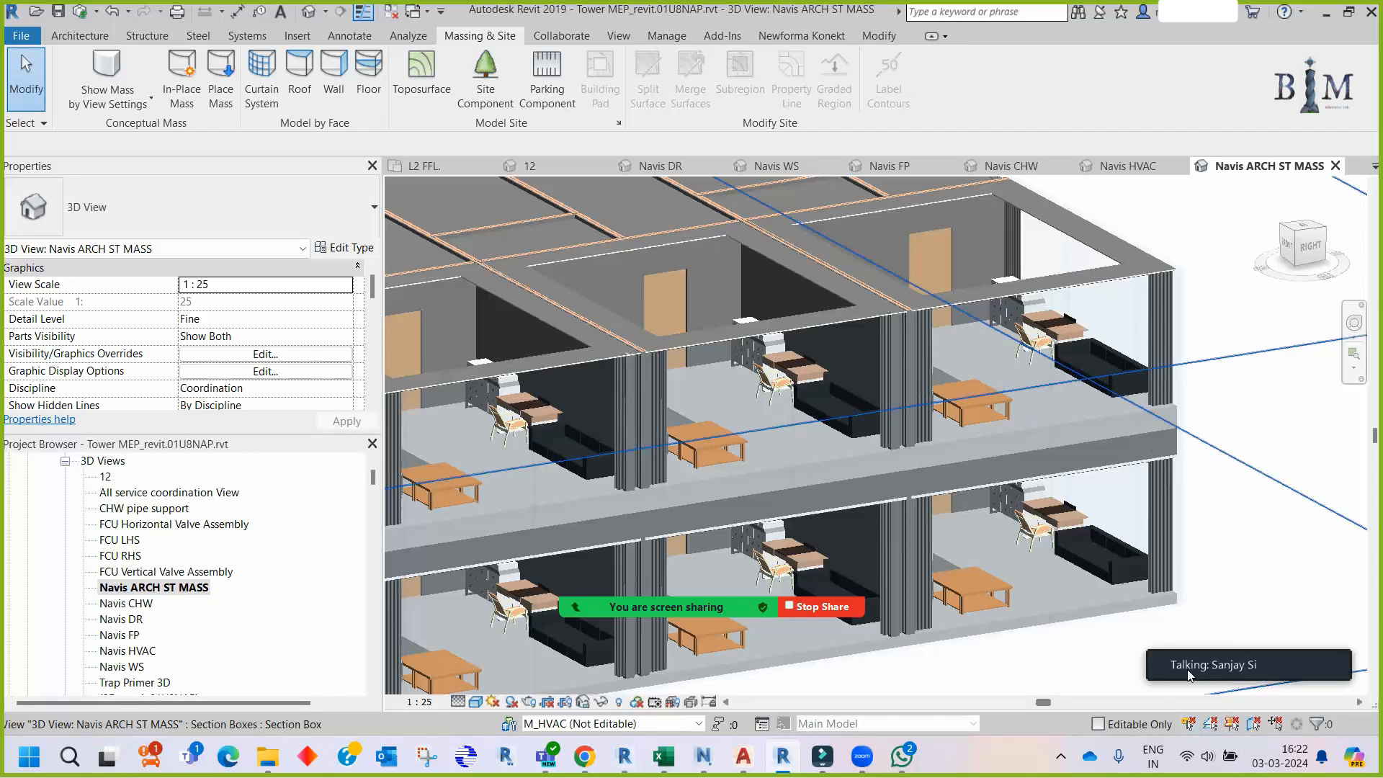
pyautogui.scroll(-5, 1197, 552)
pyautogui.scroll(-2, 1194, 547)
pyautogui.moveTo(1172, 547); pyautogui.dragTo(1194, 474, button='middle')
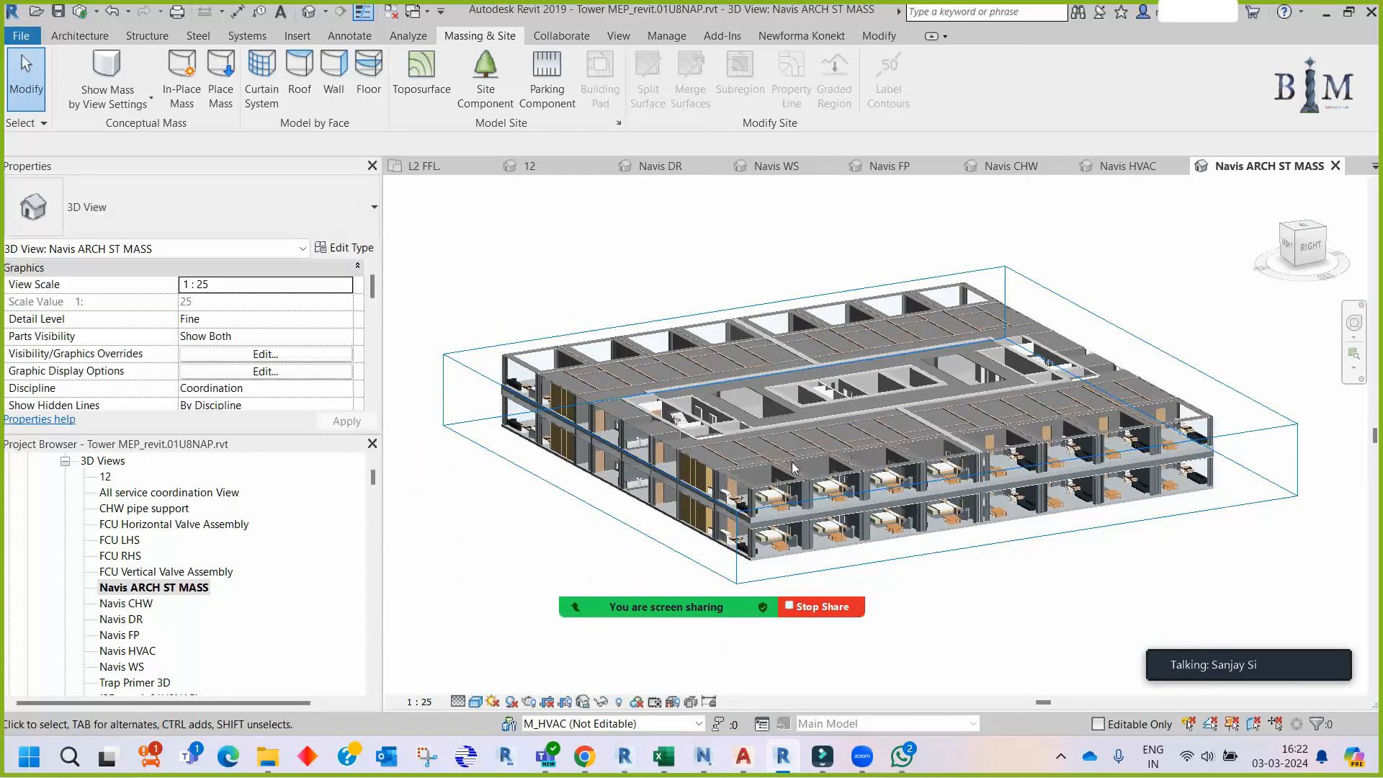
# - Hide the M_HVAC workset in the Navis ARCH ST MASS view, keeping L_Arch-Structure-Mass set to Show
pyautogui.press('v')
pyautogui.press('v')
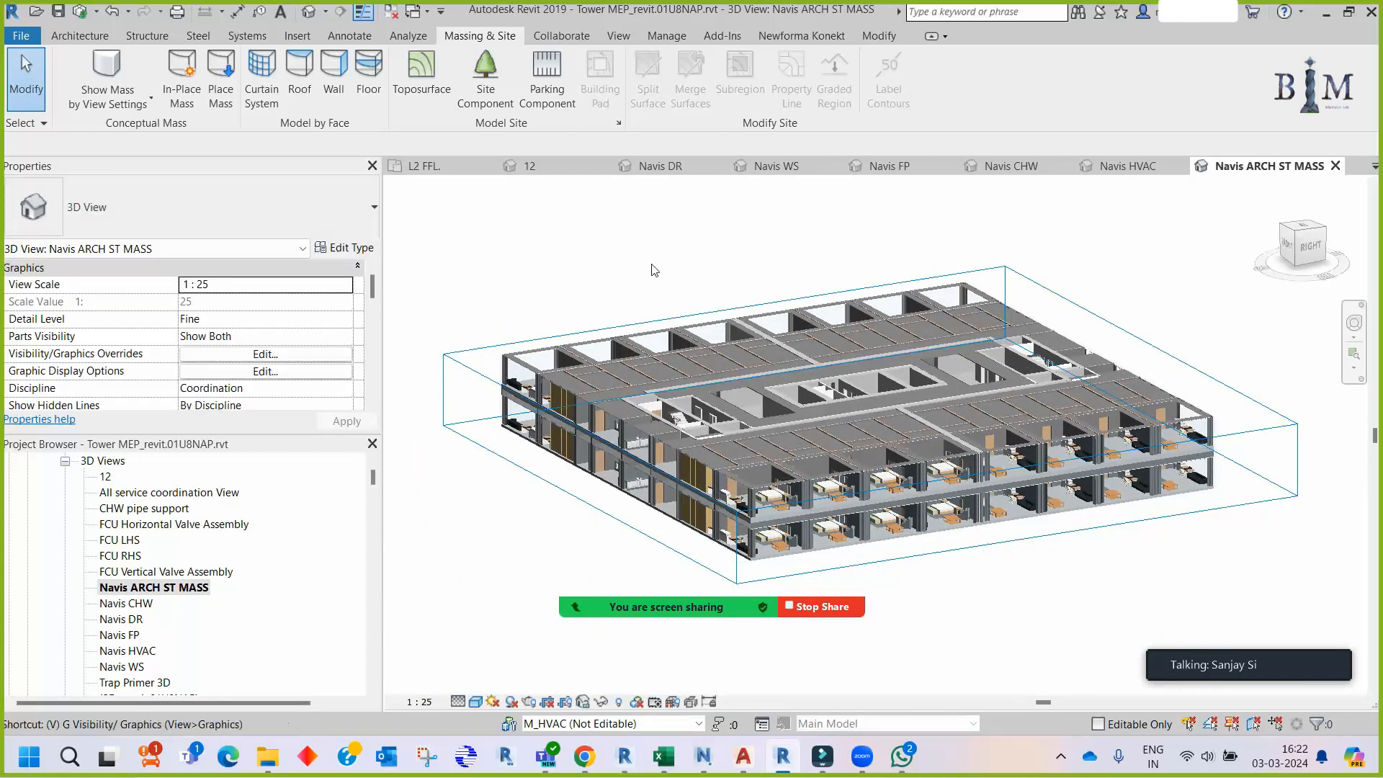
pyautogui.click(809, 157)
pyautogui.scroll(-1, 659, 369)
pyautogui.click(709, 374)
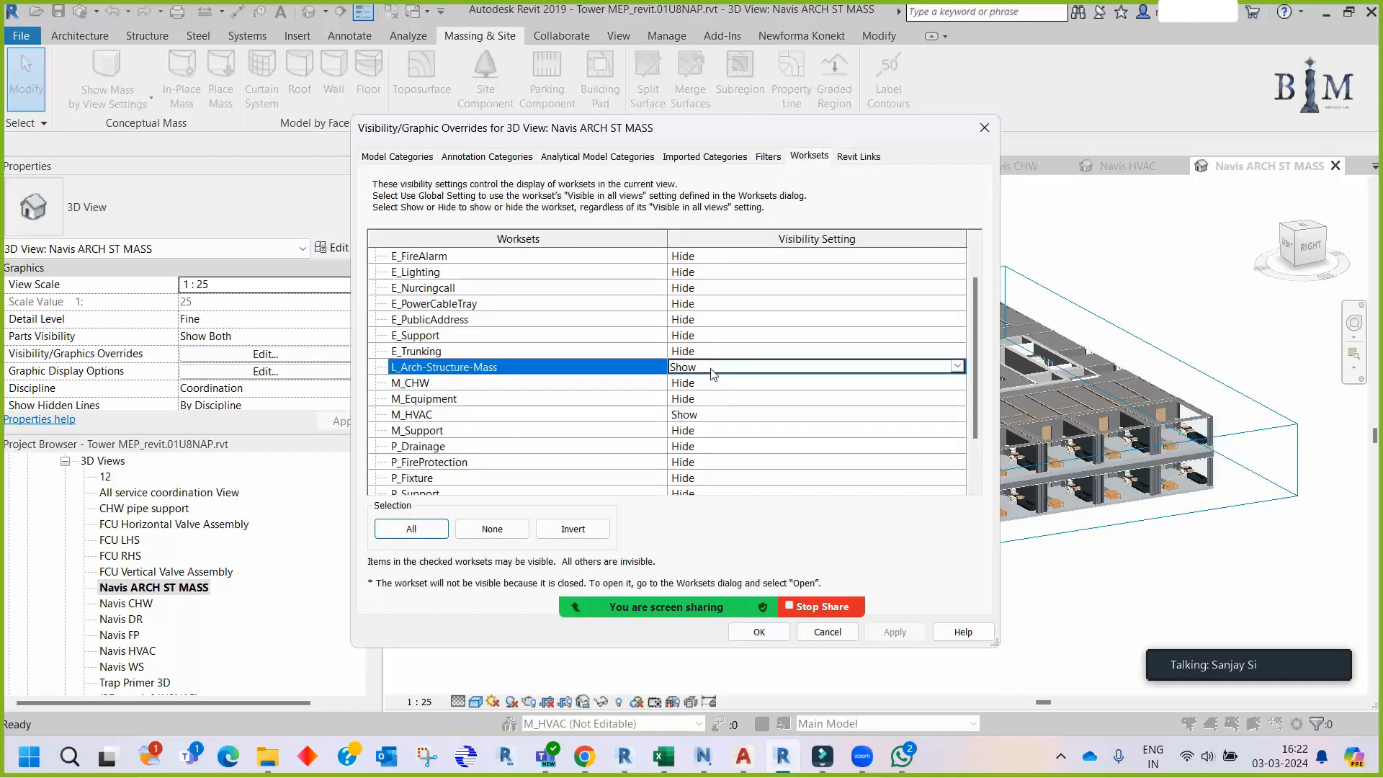
pyautogui.scroll(-2, 703, 386)
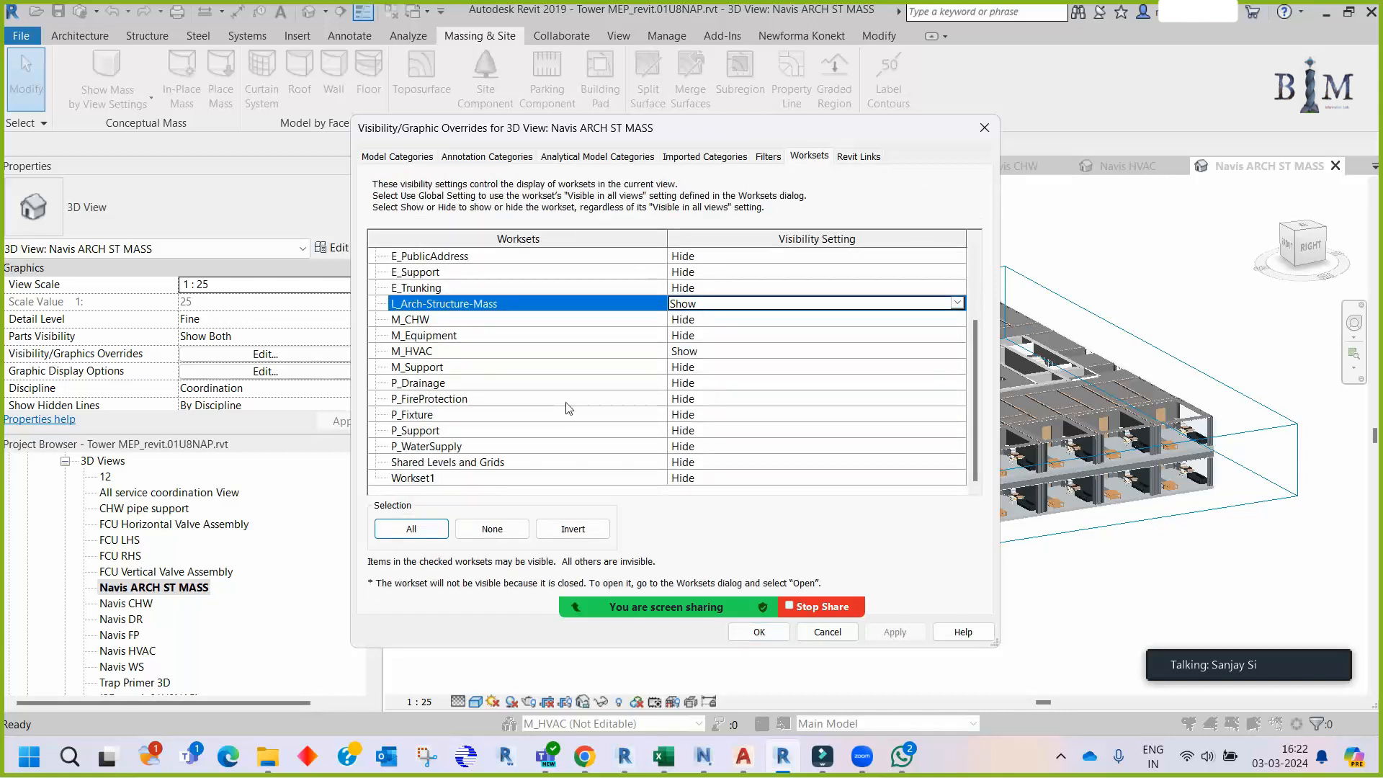
pyautogui.click(717, 353)
pyautogui.click(724, 353)
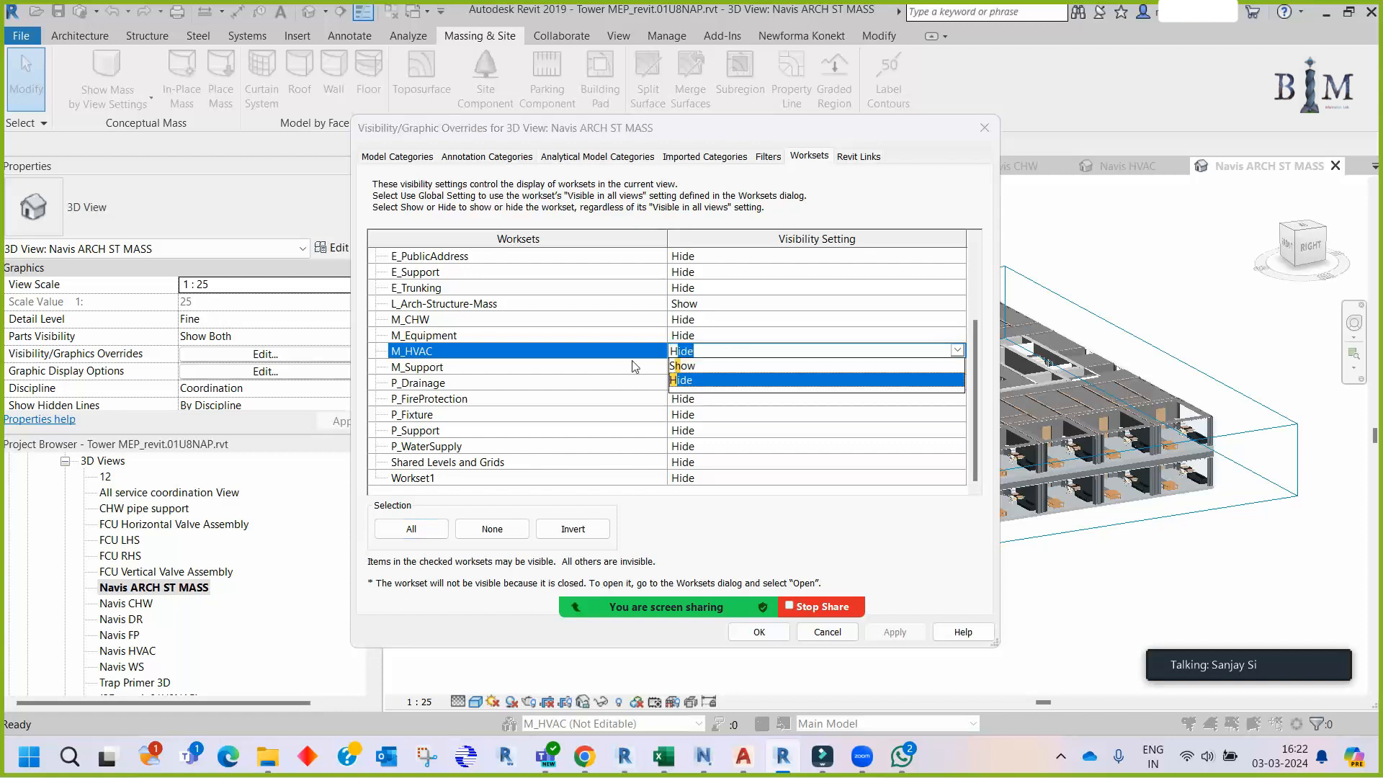
pyautogui.click(702, 365)
pyautogui.click(759, 632)
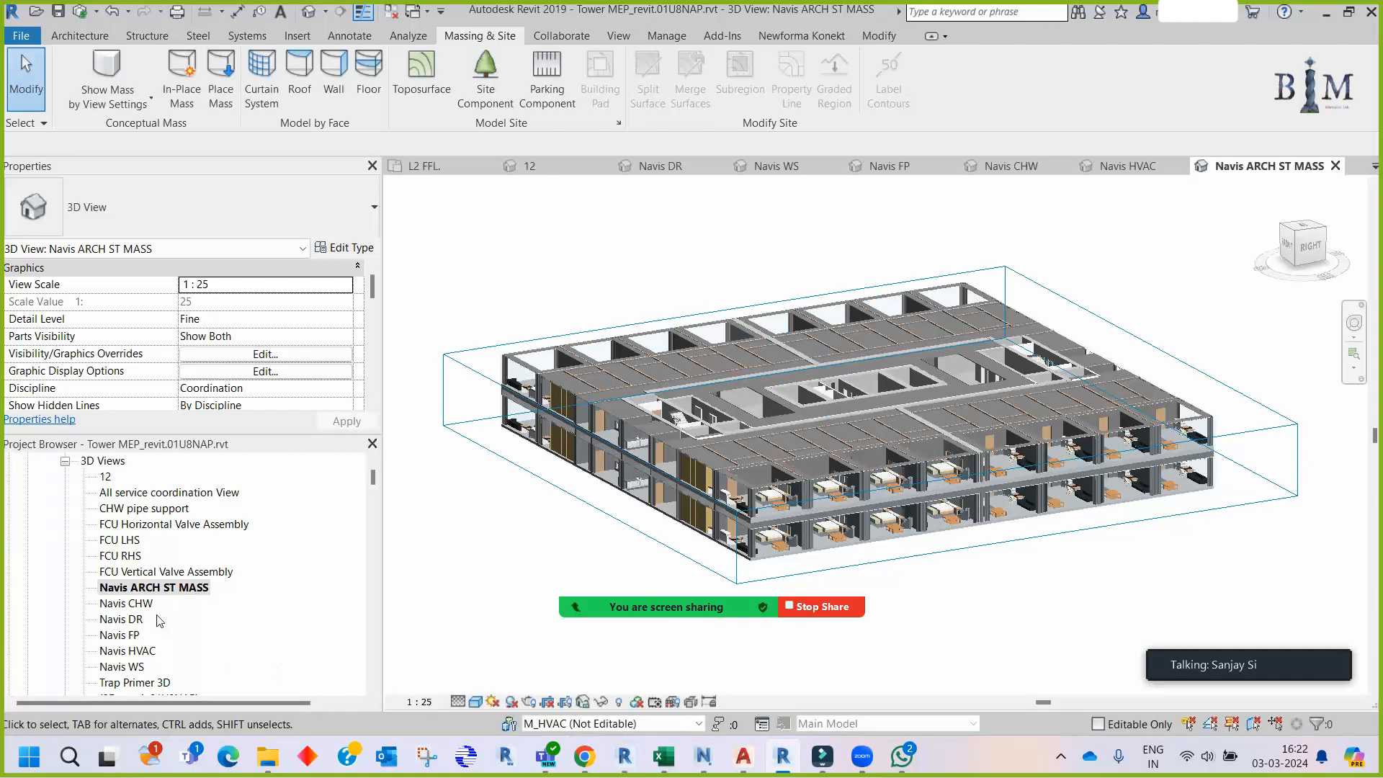
# - Go over the Navis DR, Navis FP, Navis HVAC and Navis WS entries among the 3D views and look over the building model
pyautogui.scroll(-1, 160, 619)
pyautogui.click(126, 573)
pyautogui.click(130, 588)
pyautogui.click(130, 604)
pyautogui.click(130, 620)
pyautogui.click(430, 563)
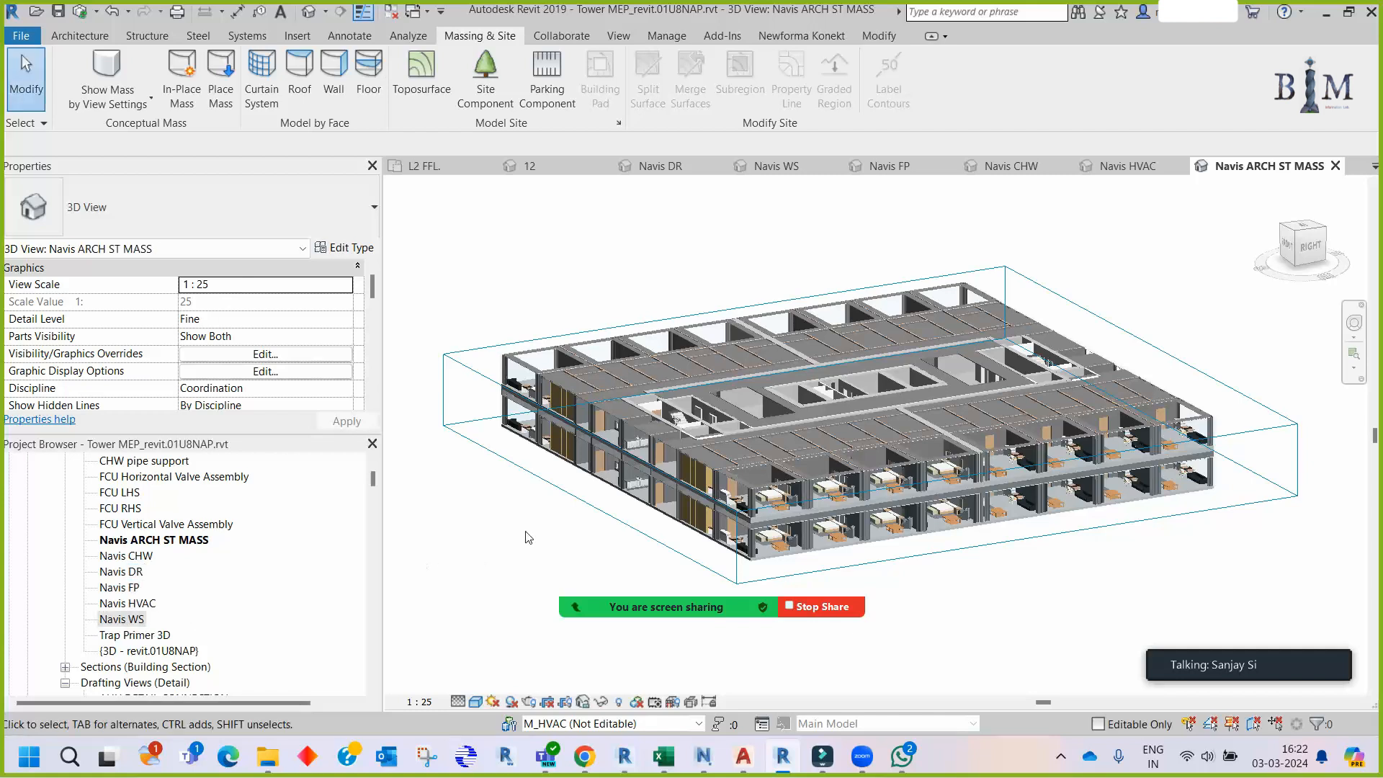
pyautogui.keyDown('shift'); pyautogui.moveTo(565, 543); pyautogui.dragTo(596, 577, button='middle'); pyautogui.keyUp('shift')
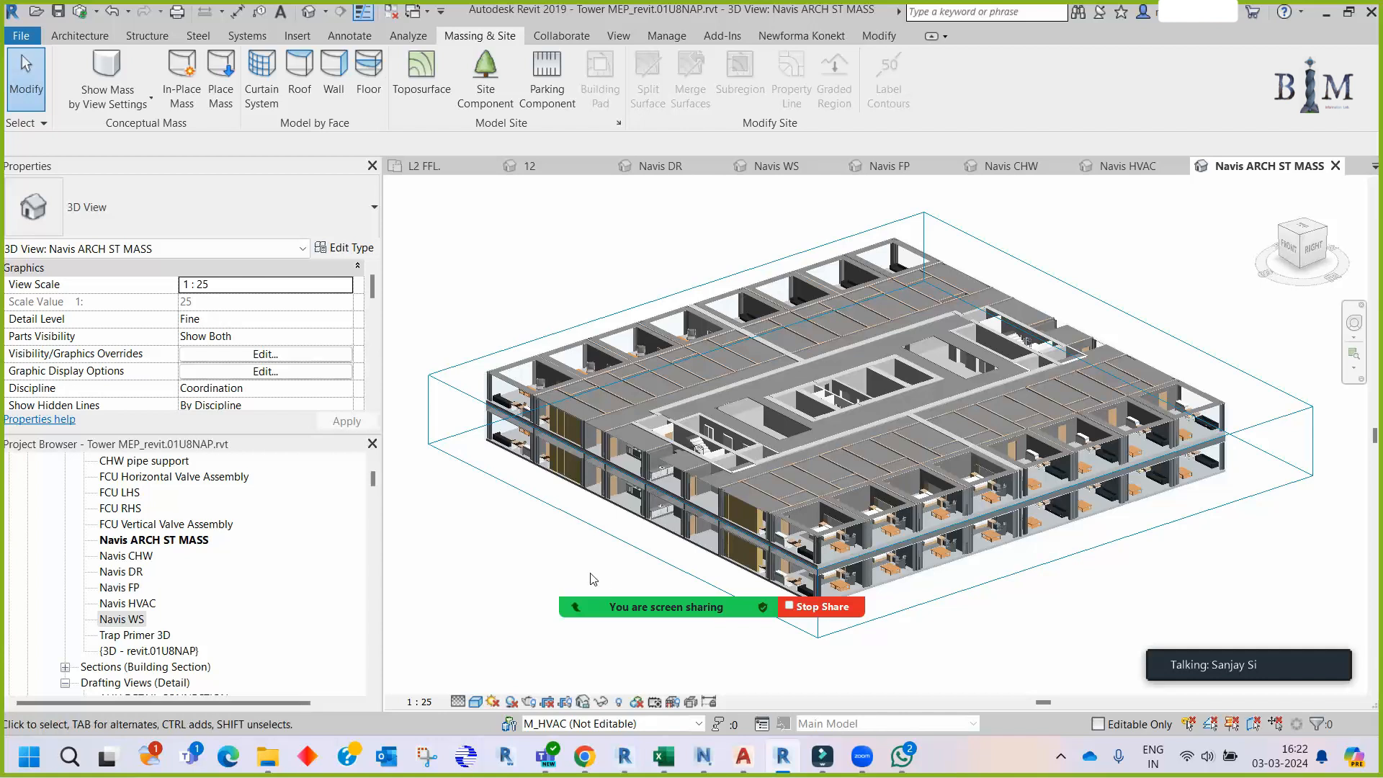
# - Open the Navis CHW 3D view and start a DWG export of it
pyautogui.doubleClick(126, 556)
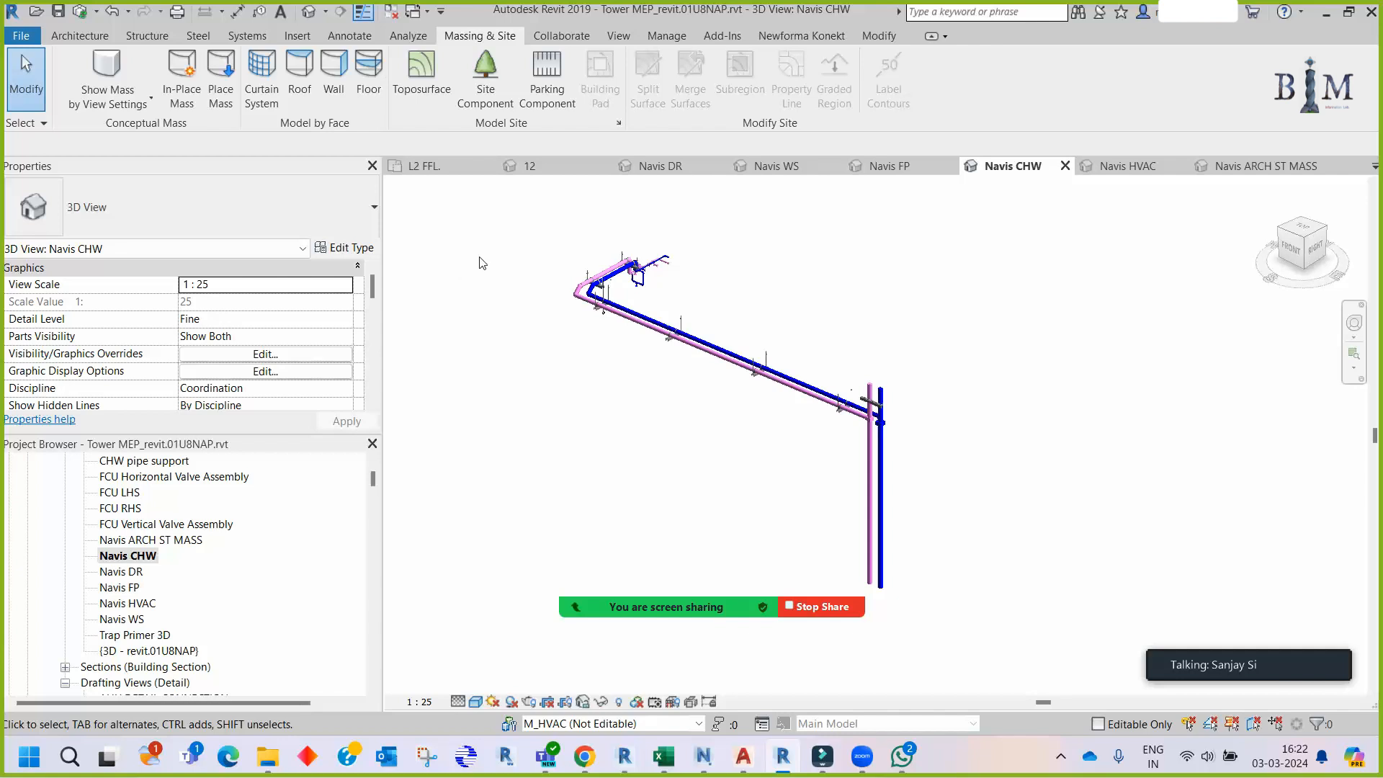
pyautogui.click(21, 36)
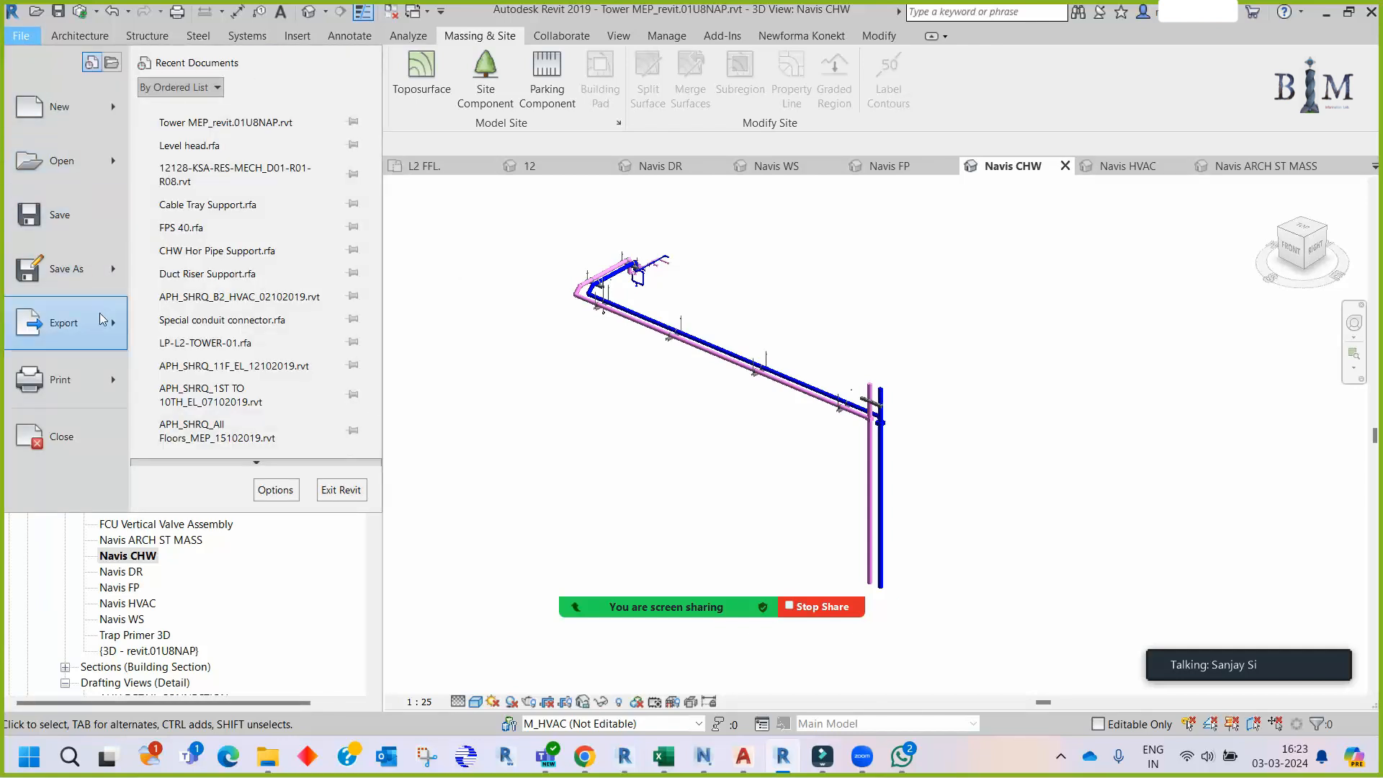
pyautogui.moveTo(105, 311)
pyautogui.moveTo(244, 111)
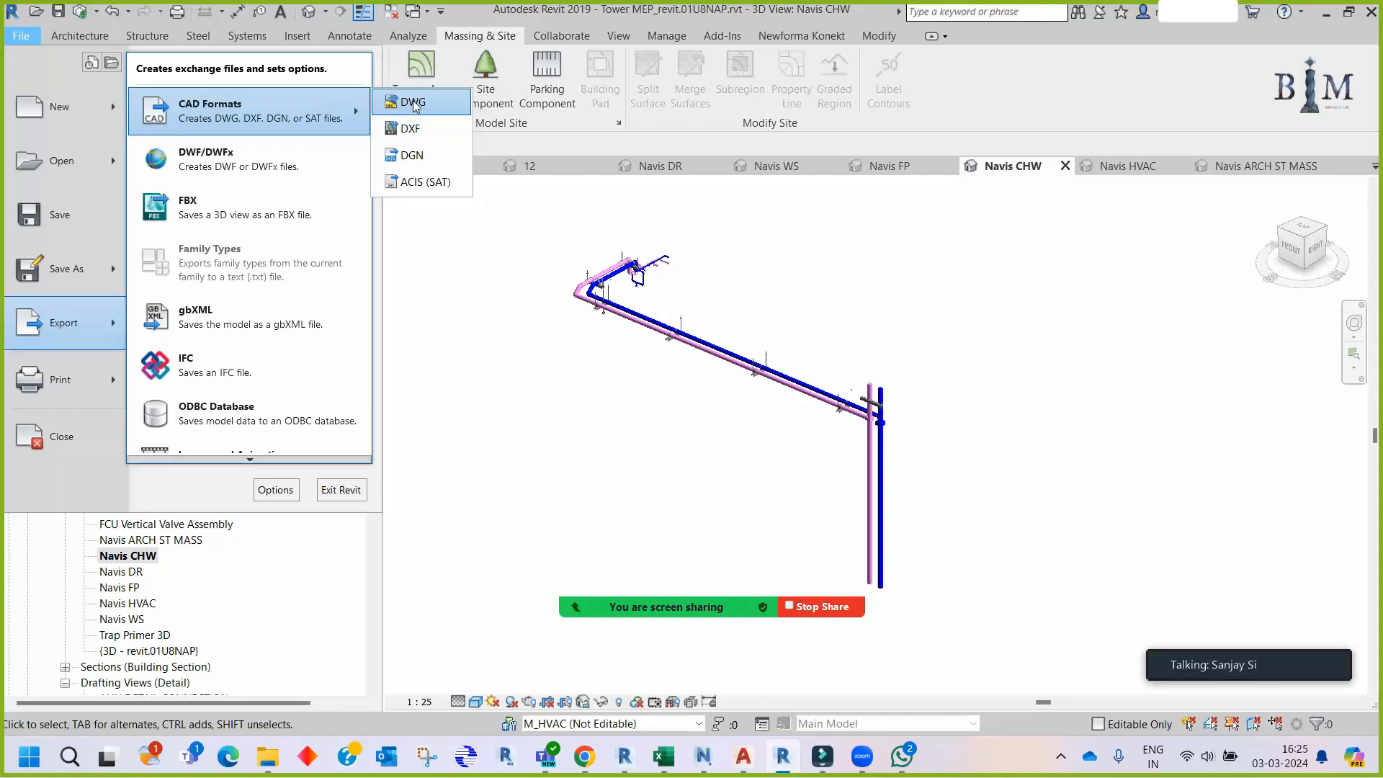
pyautogui.click(413, 103)
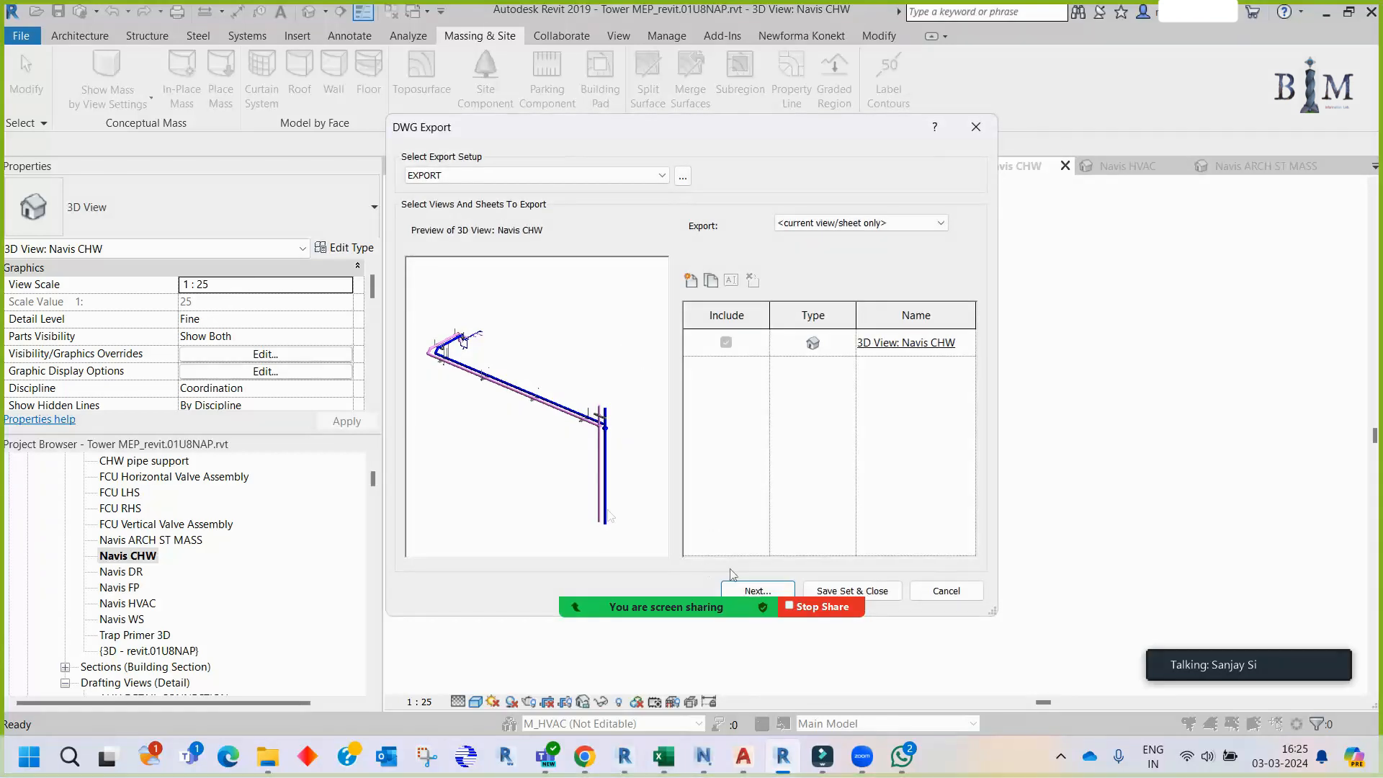
pyautogui.moveTo(786, 127); pyautogui.dragTo(721, 35)
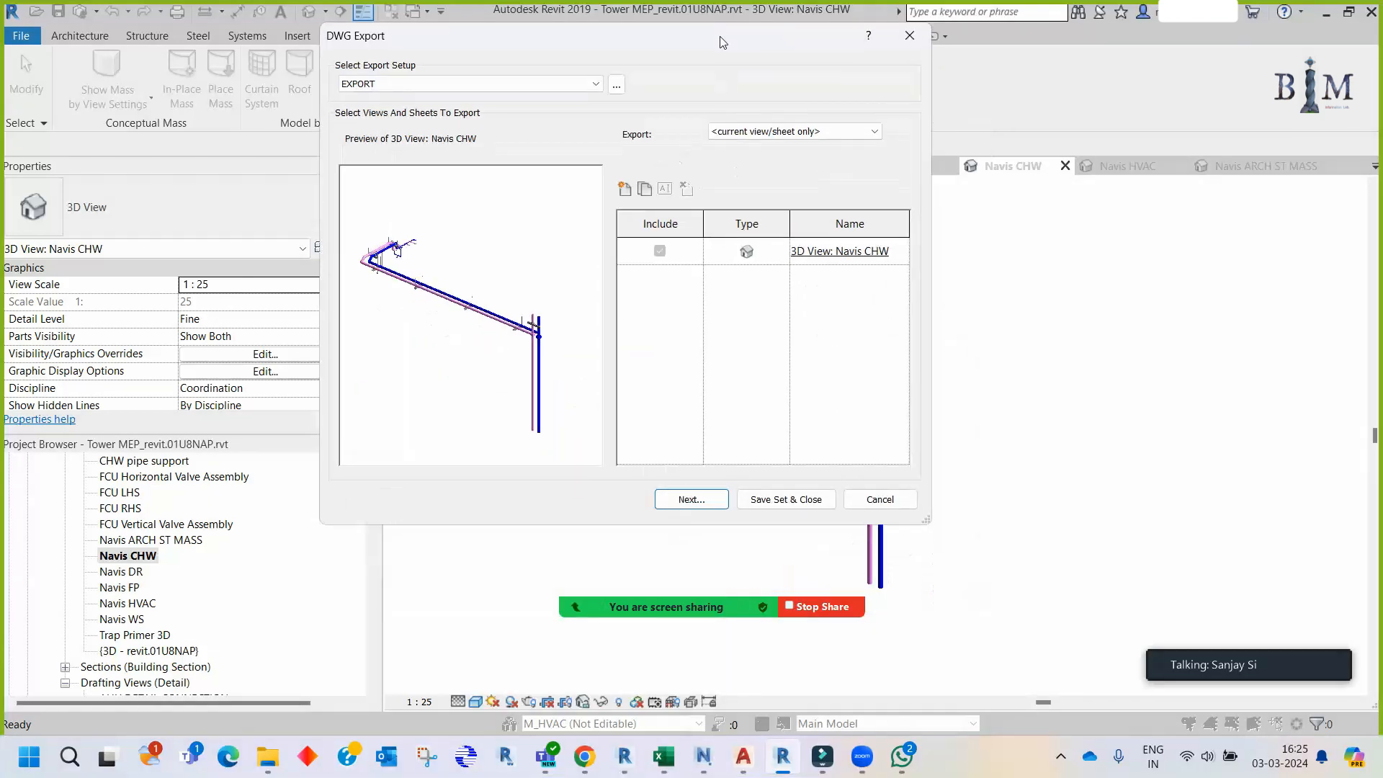
# - In the EXPORT setup, set the layer option to export all properties BYLAYER and create new layers for overrides
pyautogui.click(618, 85)
pyautogui.click(773, 112)
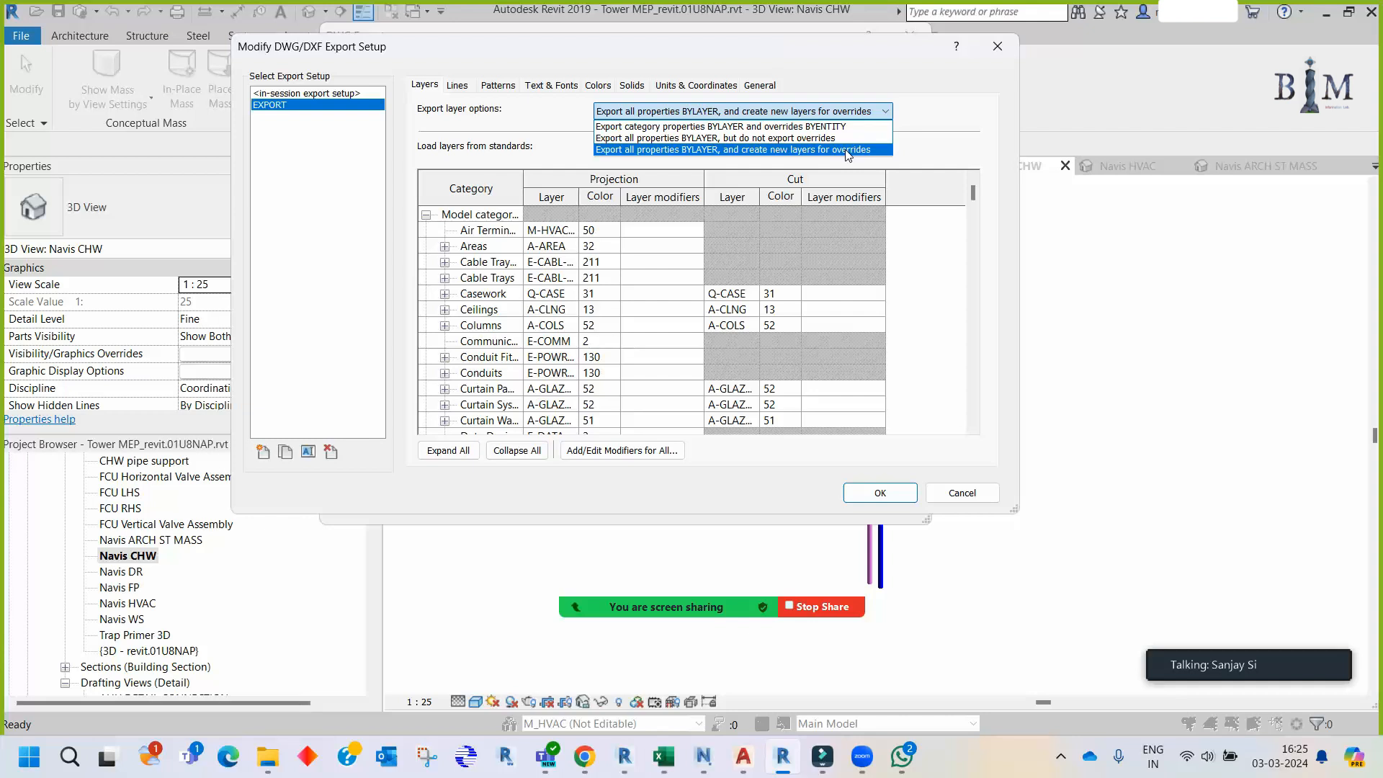
pyautogui.click(848, 149)
# - Review the EXPORT setup's line, pattern, text, color, solid, unit, coordinate and general settings, and accept the setup
pyautogui.click(458, 85)
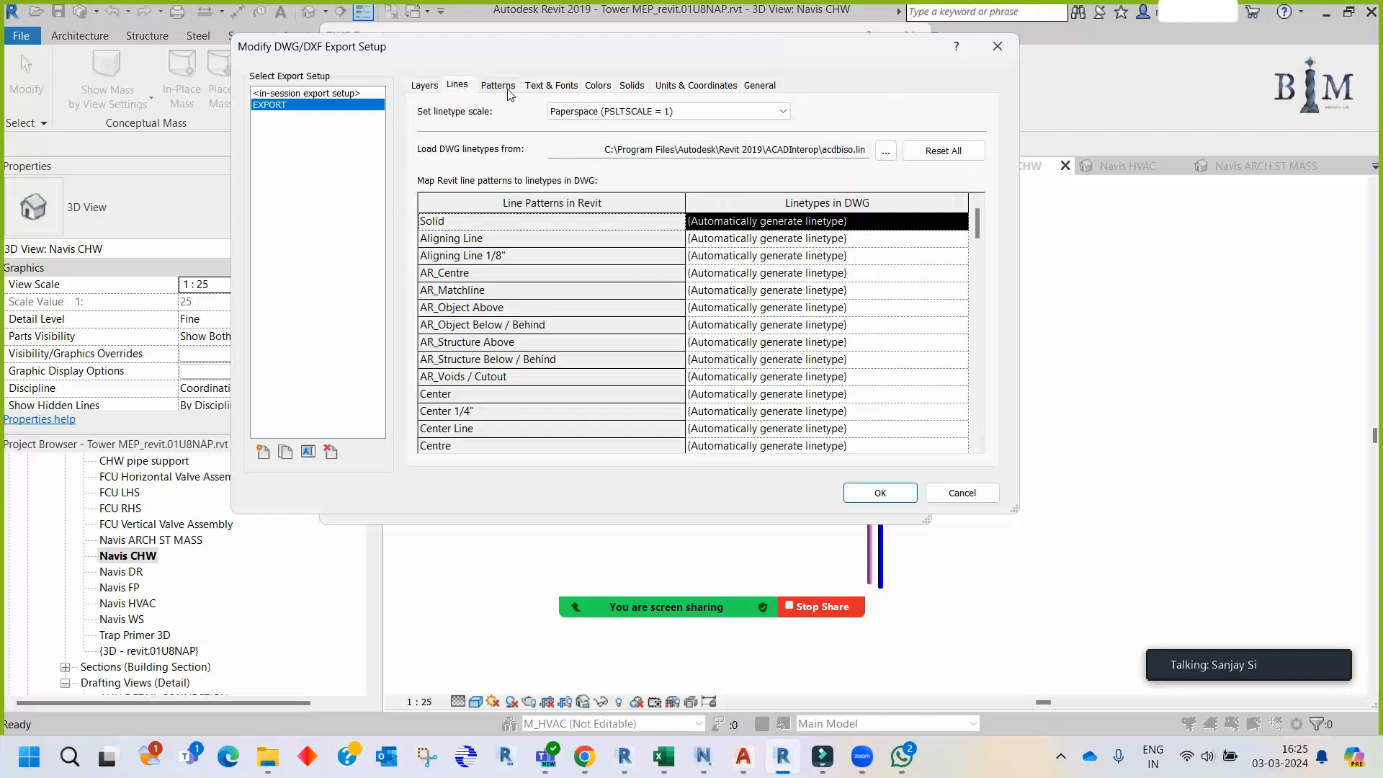
pyautogui.click(499, 86)
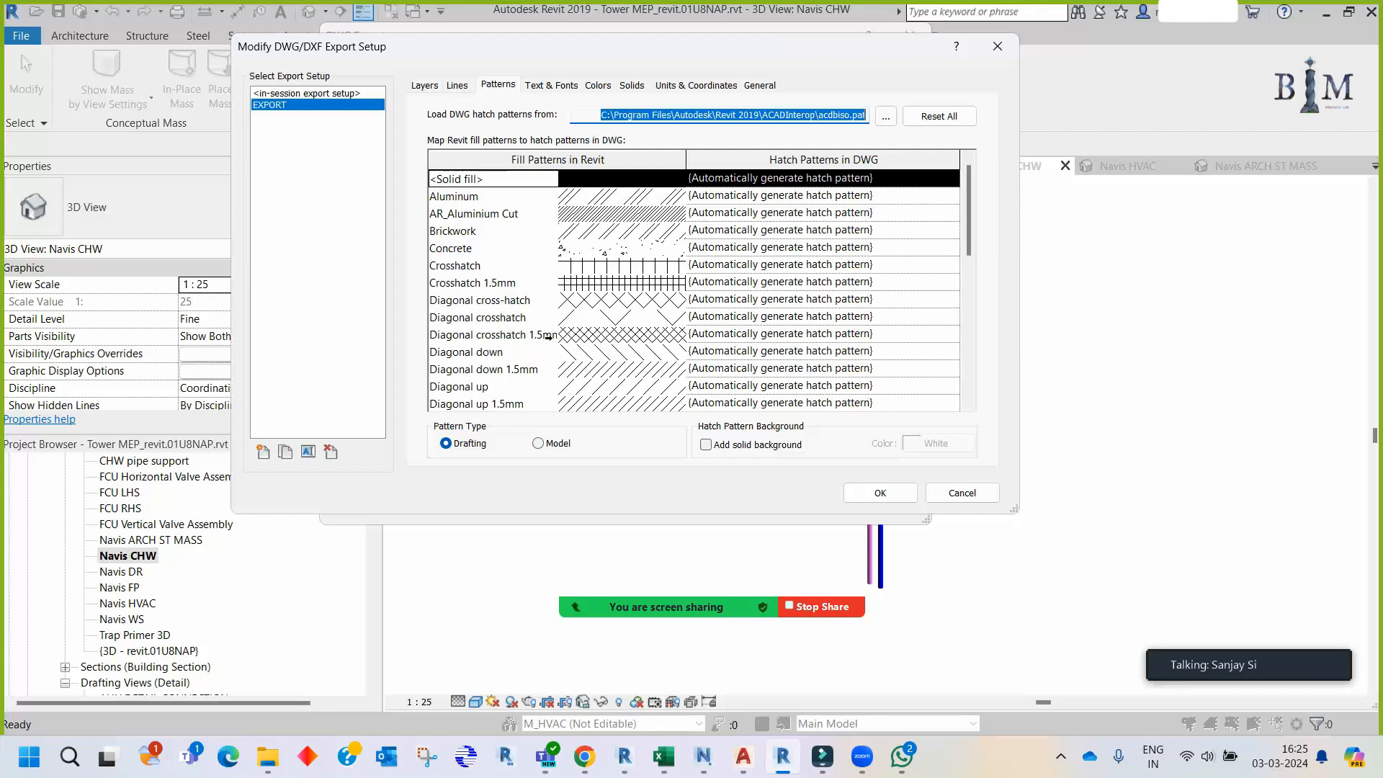
pyautogui.click(552, 86)
pyautogui.click(604, 85)
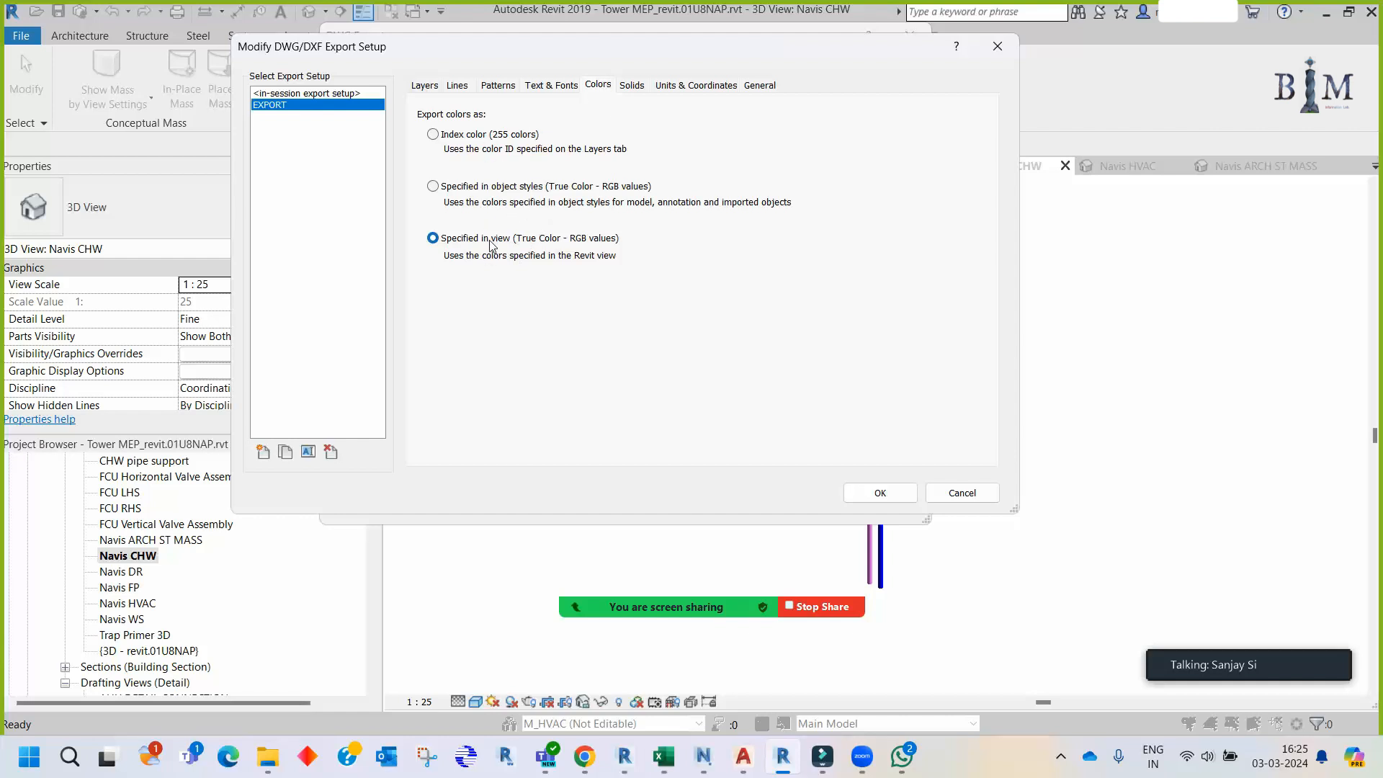
pyautogui.click(633, 86)
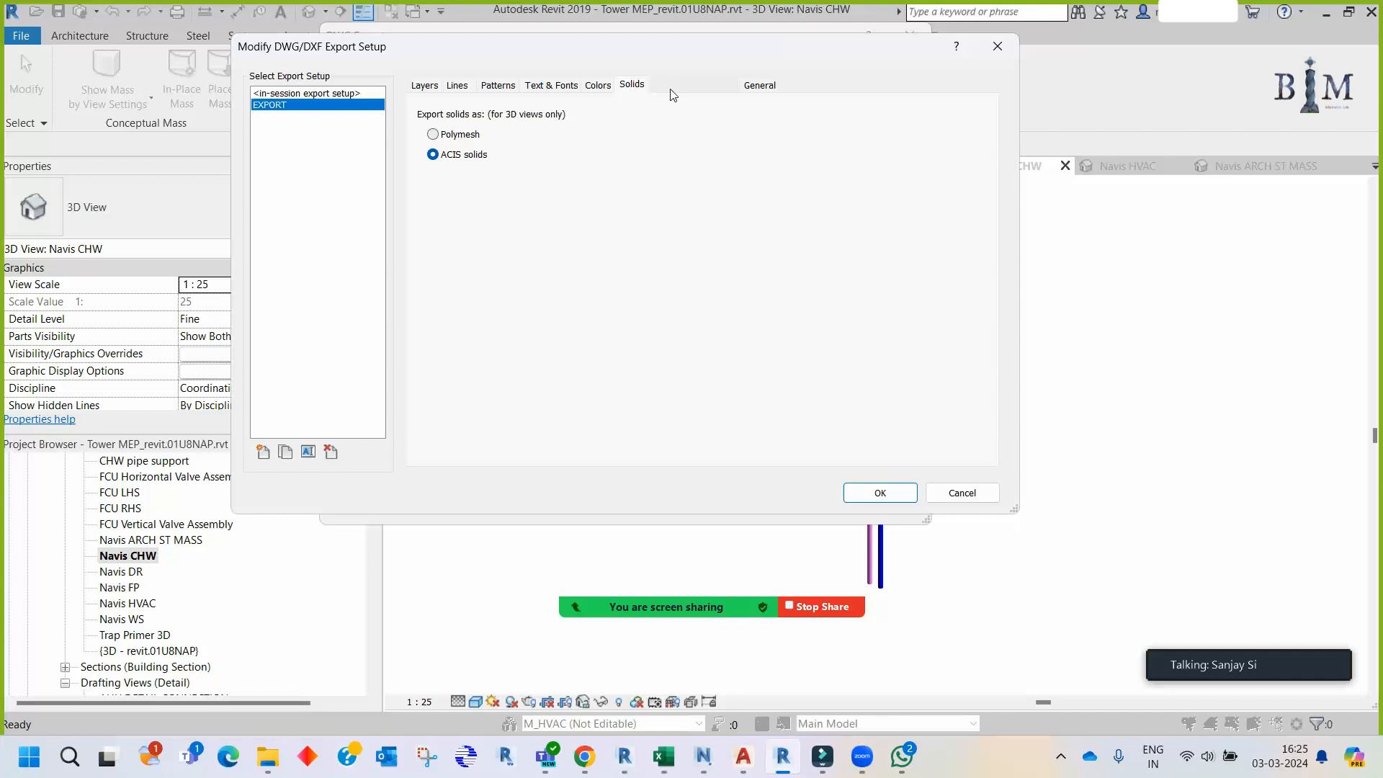
pyautogui.click(697, 85)
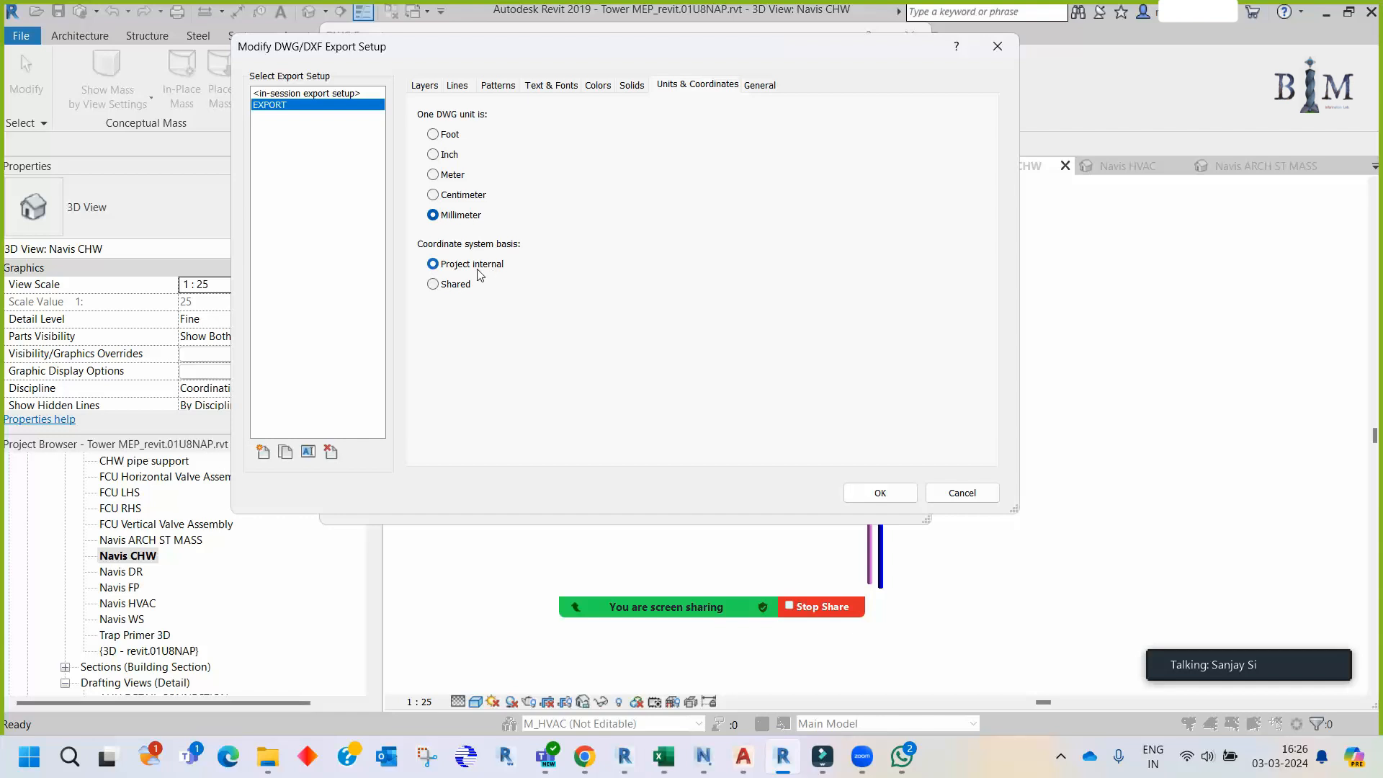
pyautogui.click(760, 86)
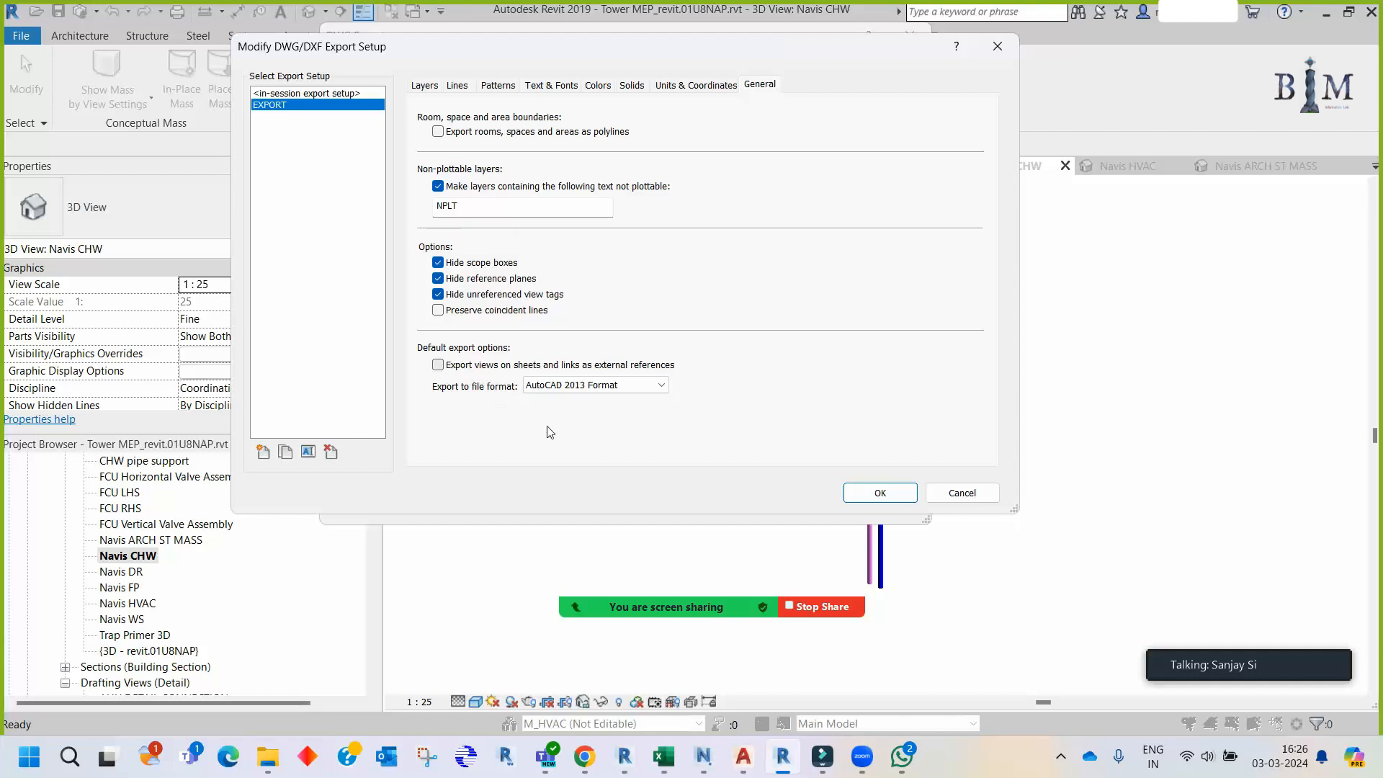
pyautogui.click(881, 493)
# - Export the Navis CHW view as CHW in AutoCAD 2013 DWG format to the Part 21 Navis coordination folder
pyautogui.click(709, 503)
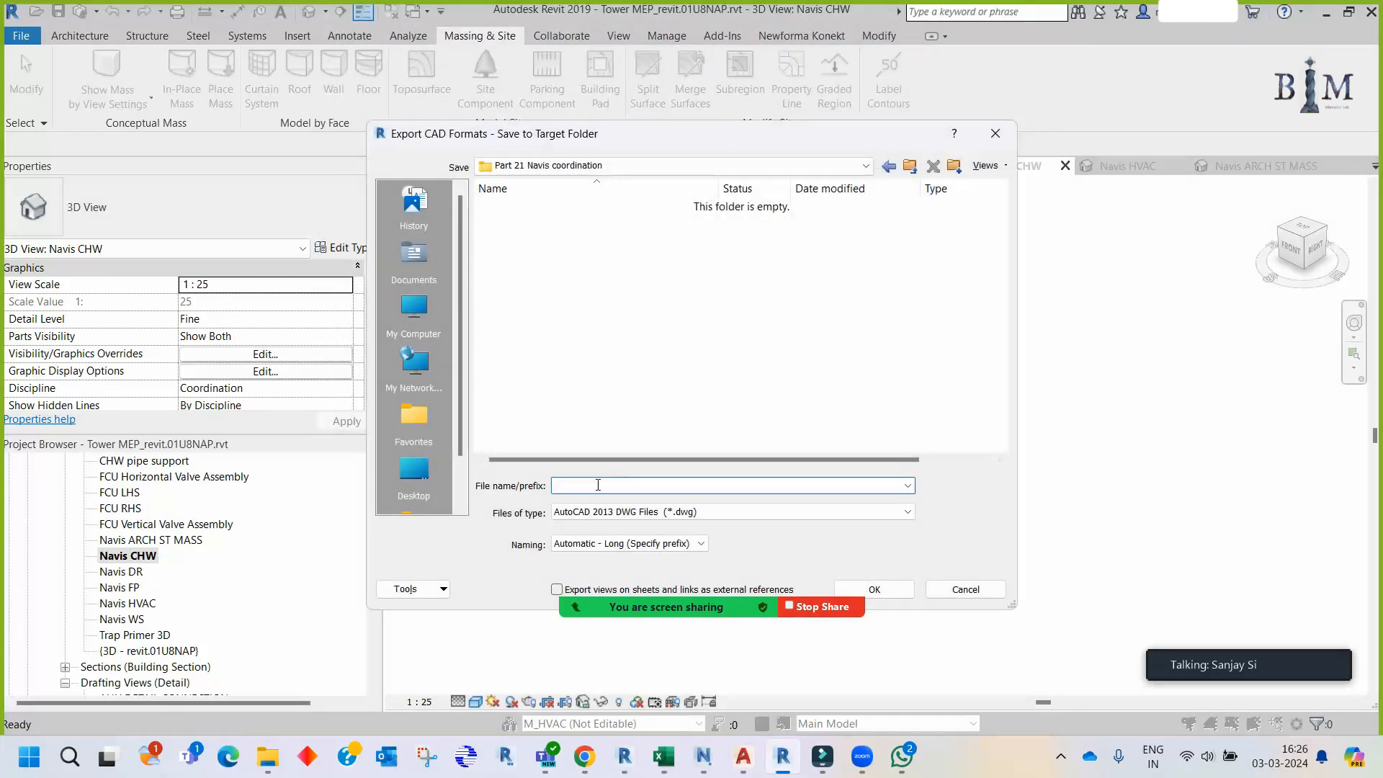
pyautogui.write('CHW')
pyautogui.click(873, 587)
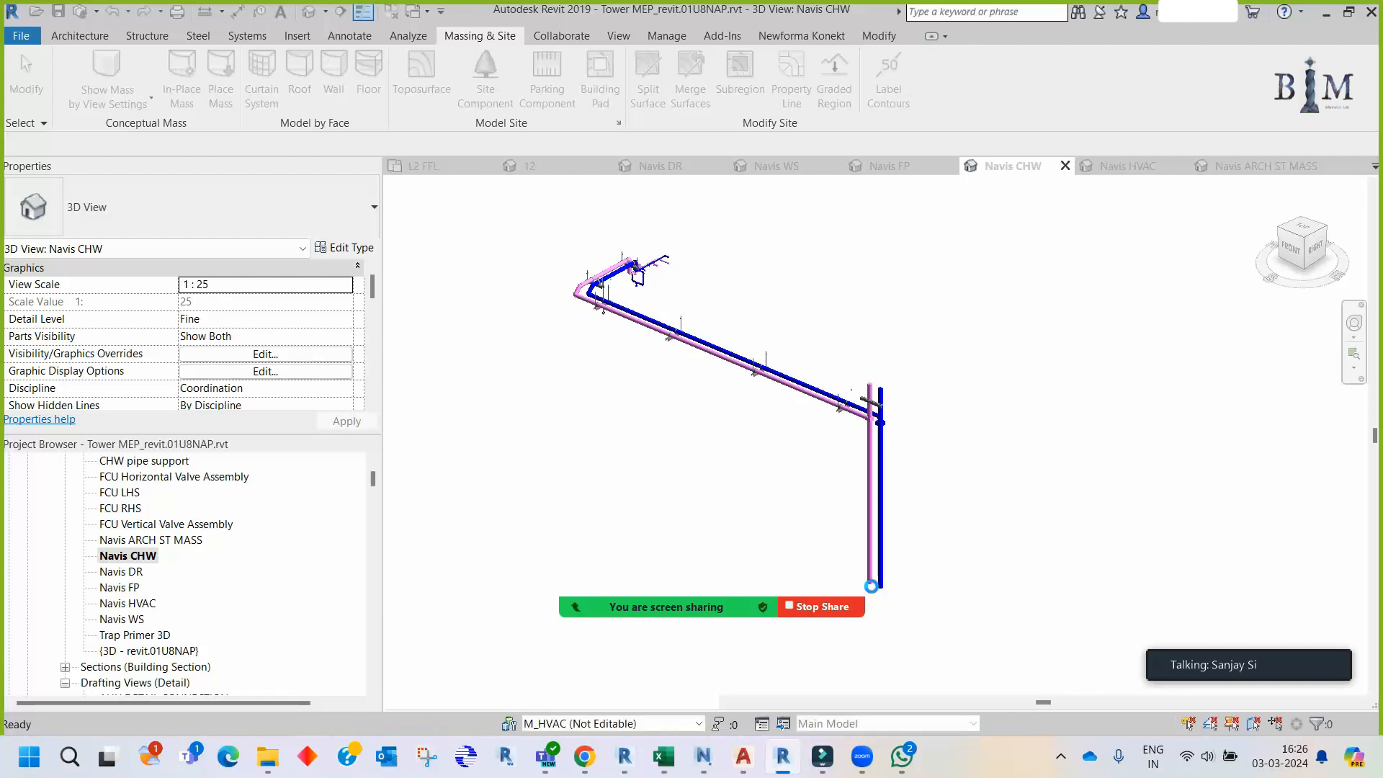
# - Export the Navis DR view with the EXPORT setup as a DWG file named DR in the Part 21 Navis coordination folder
pyautogui.doubleClick(130, 572)
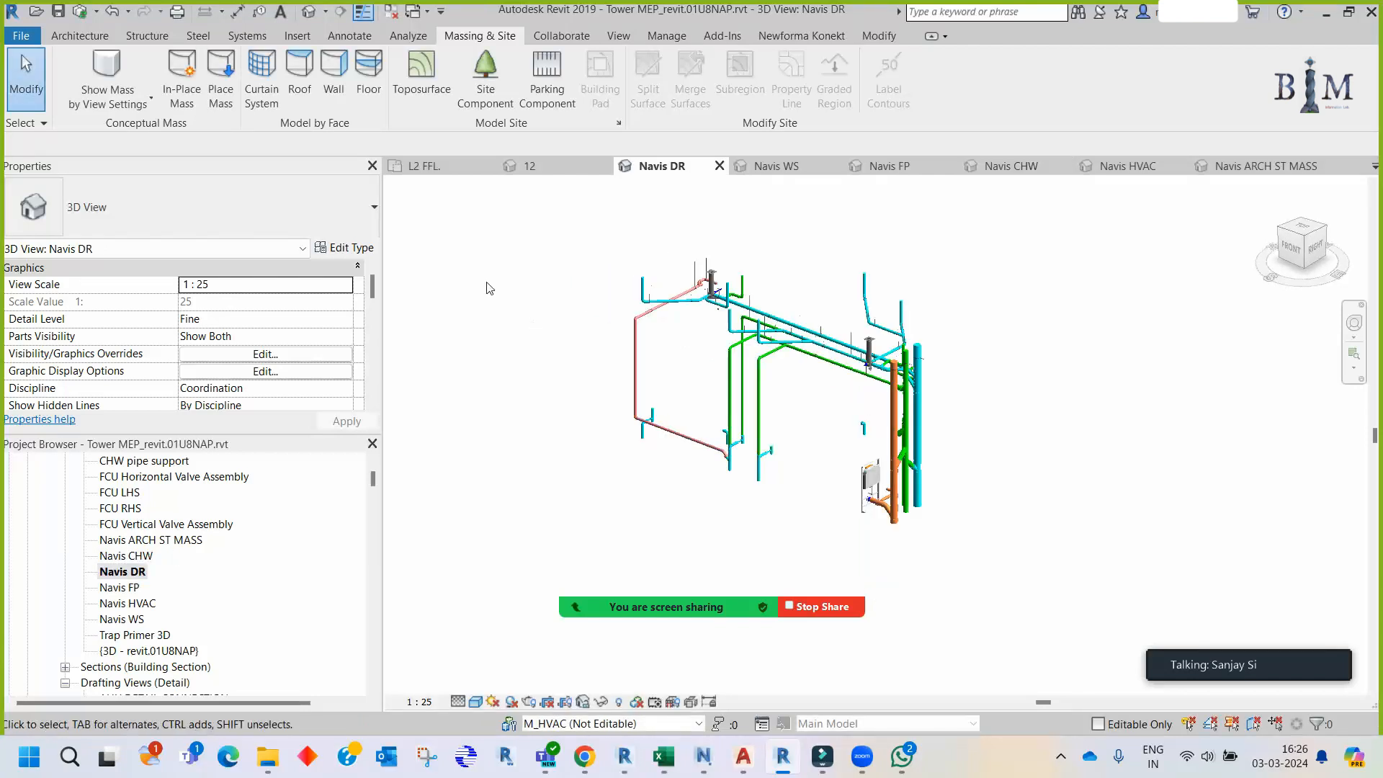
pyautogui.click(21, 35)
pyautogui.moveTo(79, 322)
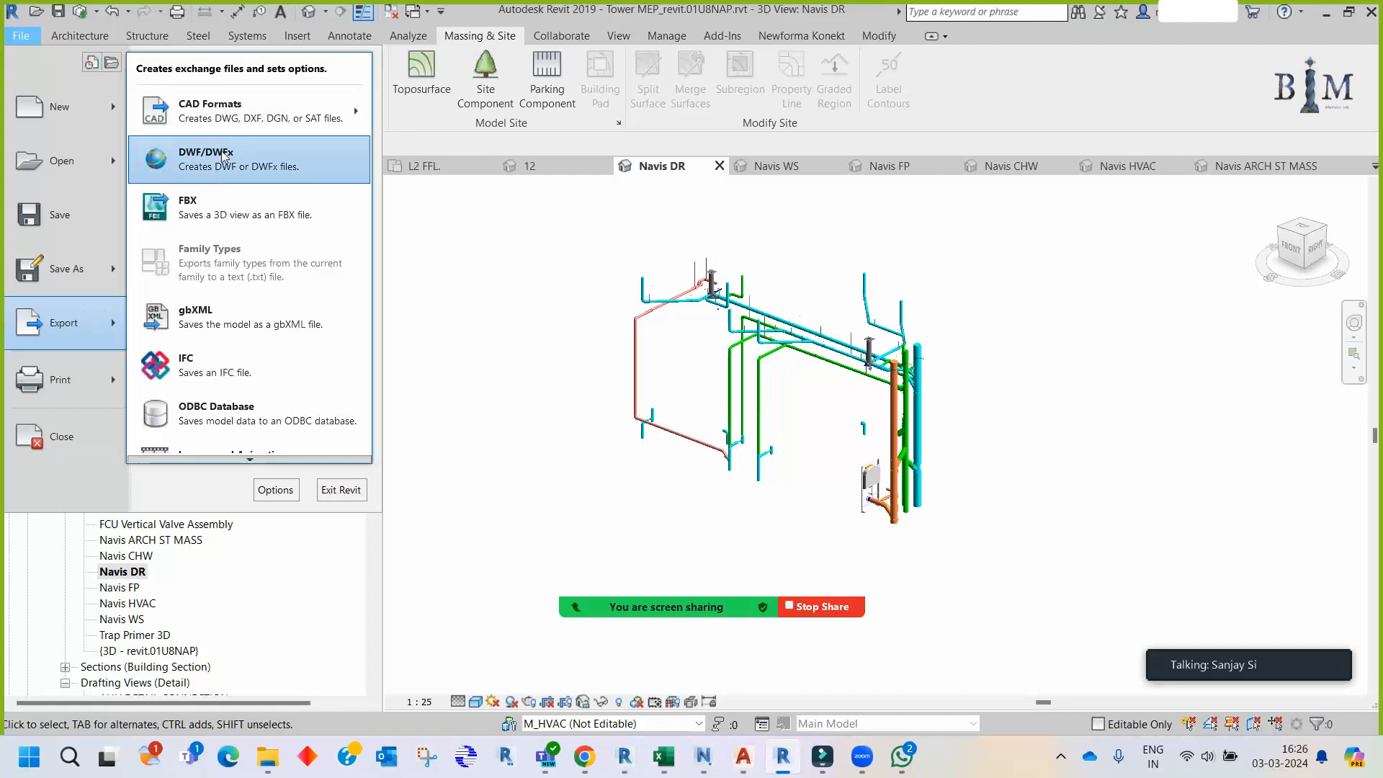
pyautogui.moveTo(327, 114)
pyautogui.click(389, 108)
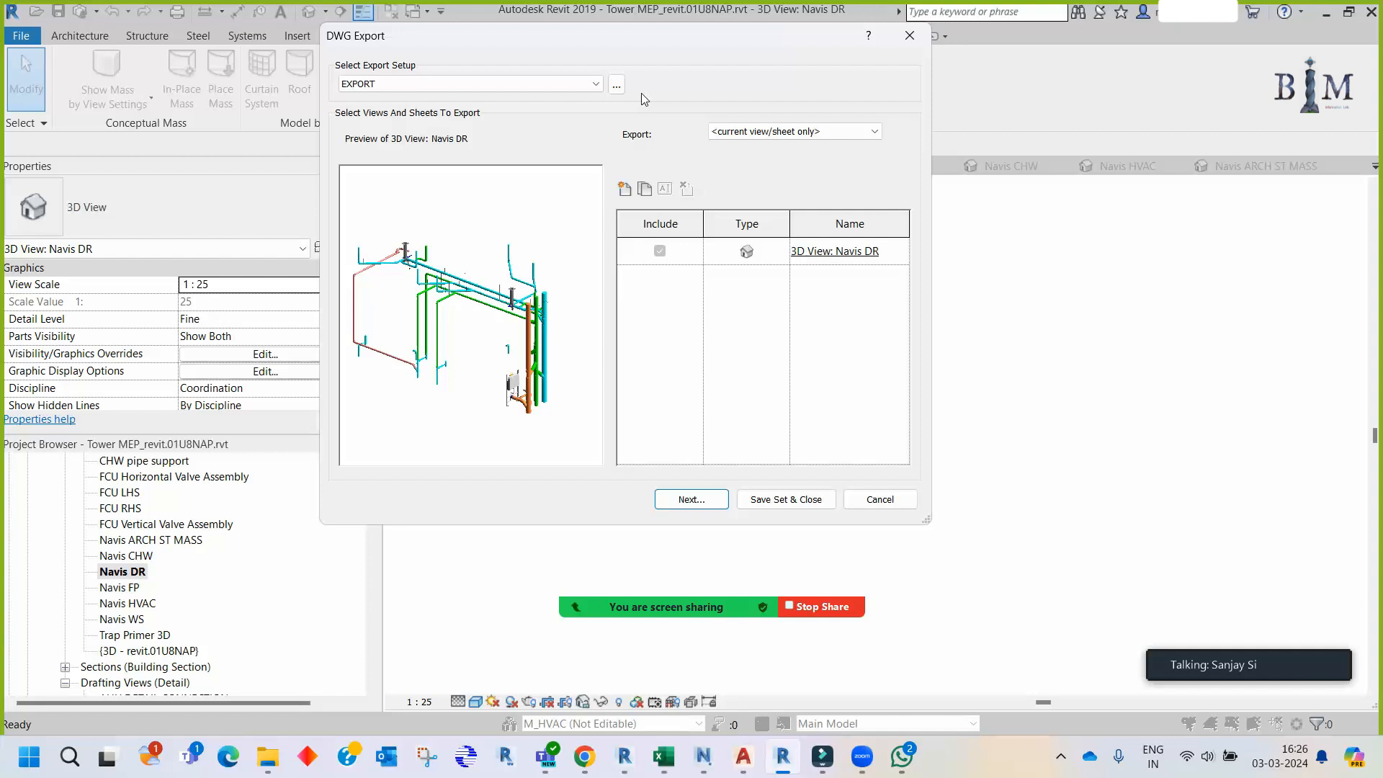
pyautogui.click(681, 499)
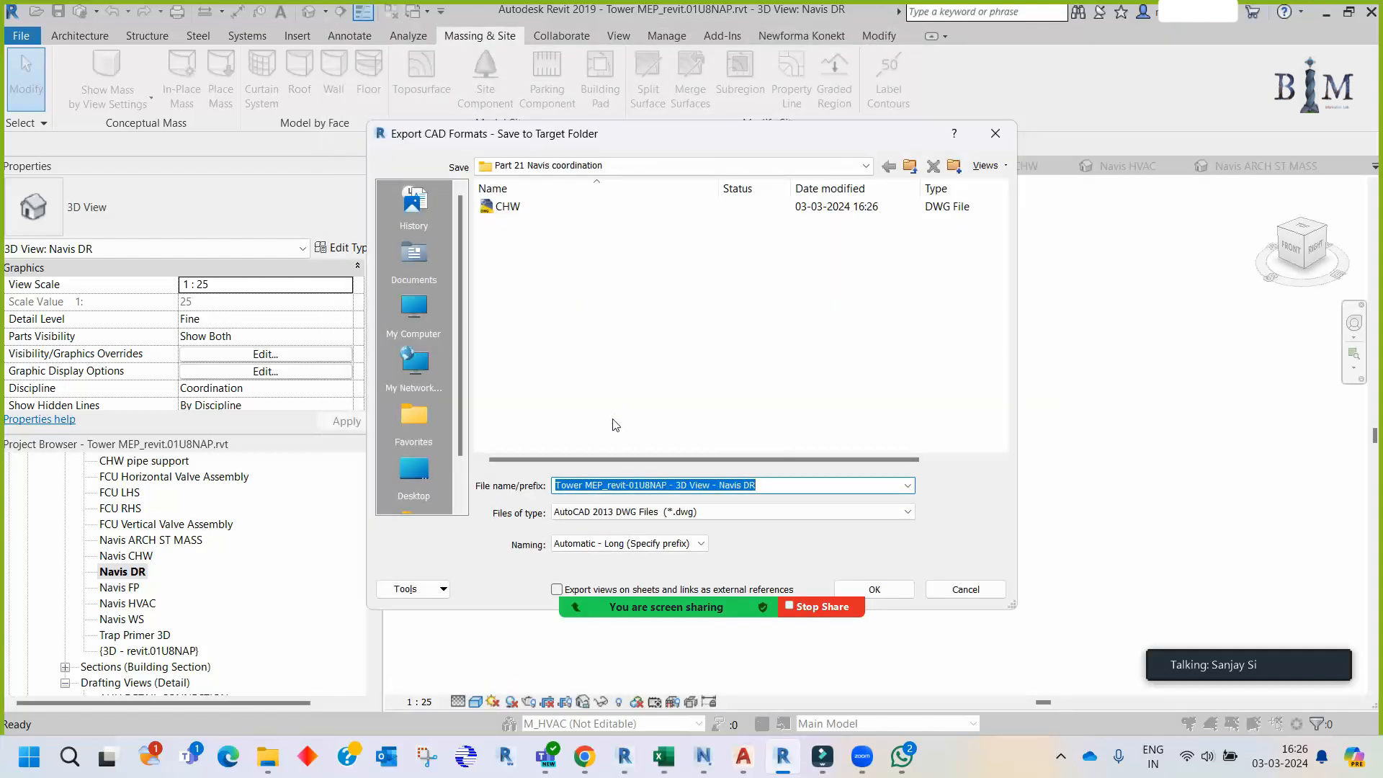
pyautogui.write('DR')
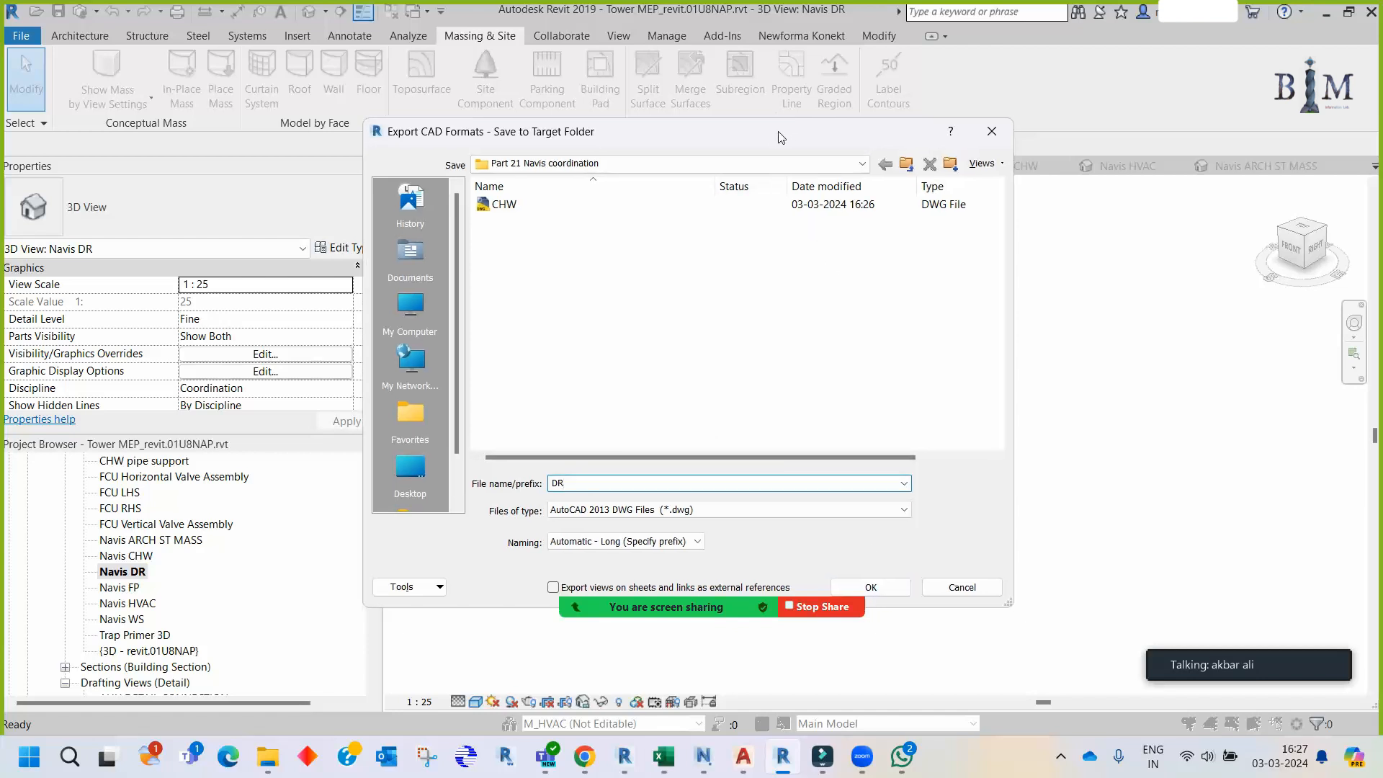
pyautogui.moveTo(784, 139); pyautogui.dragTo(800, 54)
pyautogui.click(890, 504)
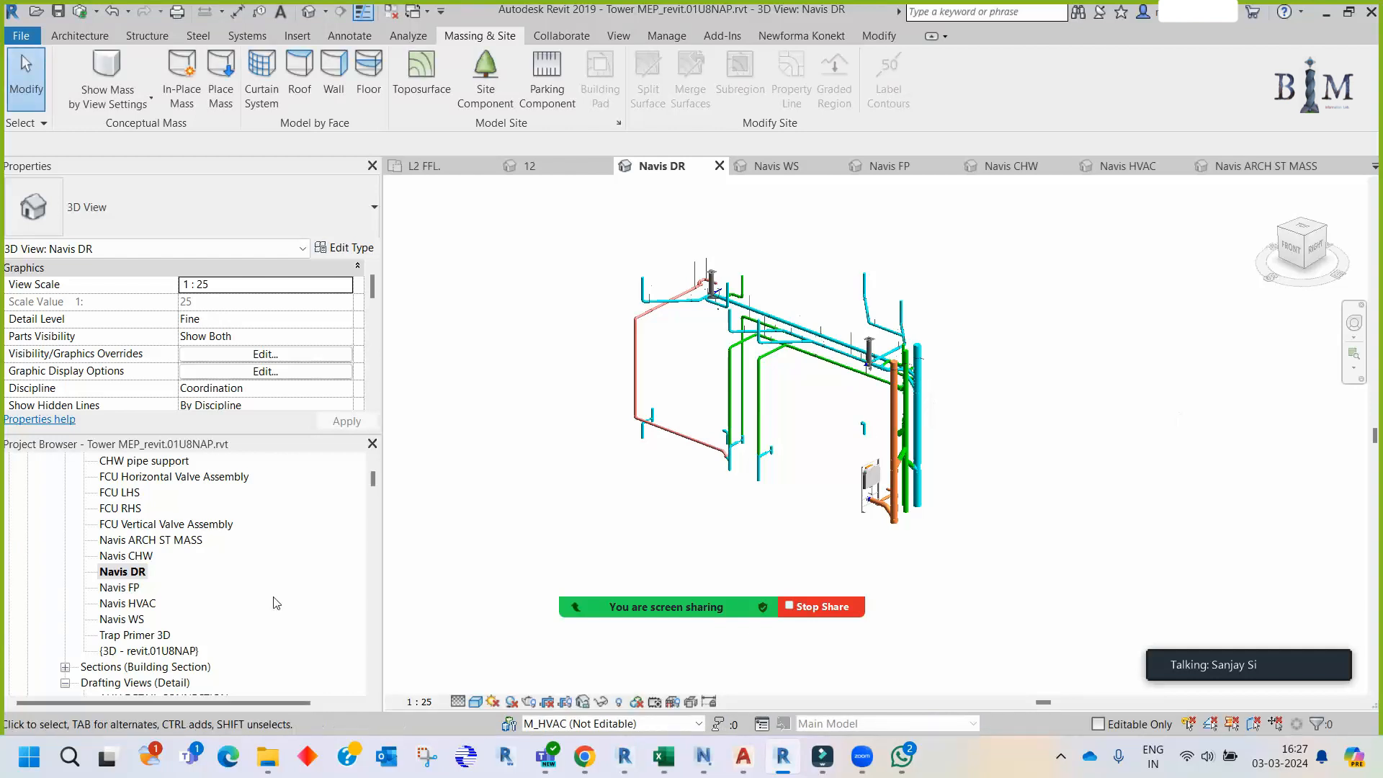
# - Export the Navis FP view with the EXPORT setup as a DWG file named FP
pyautogui.doubleClick(126, 590)
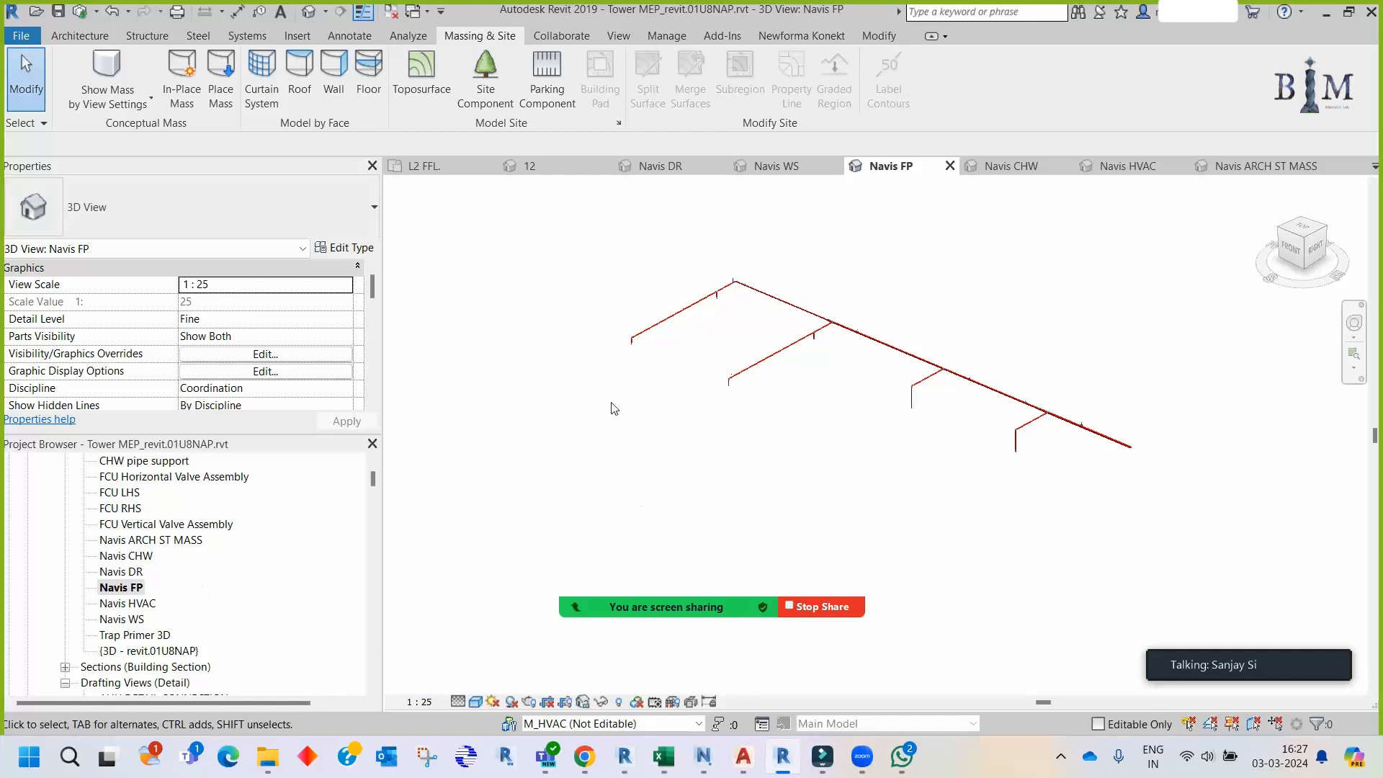
pyautogui.click(29, 39)
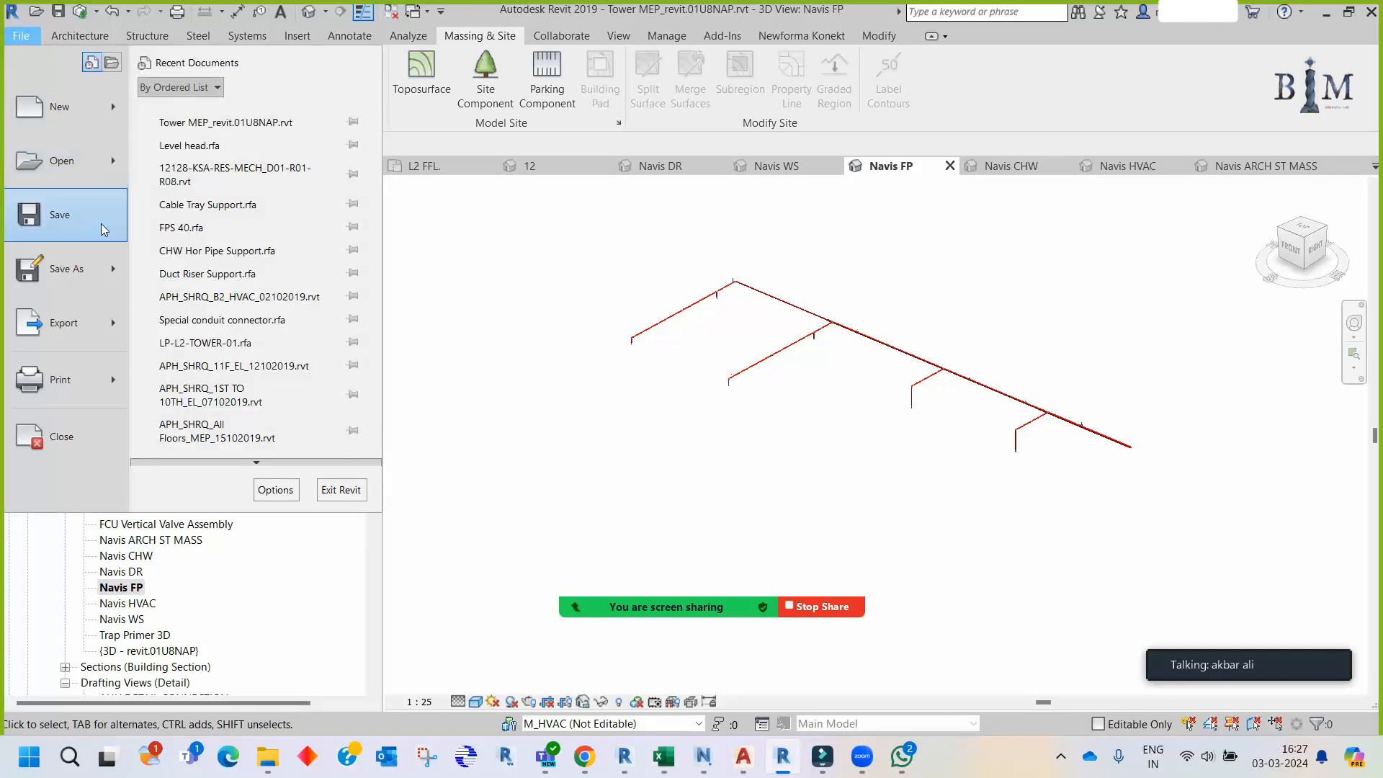
pyautogui.moveTo(98, 328)
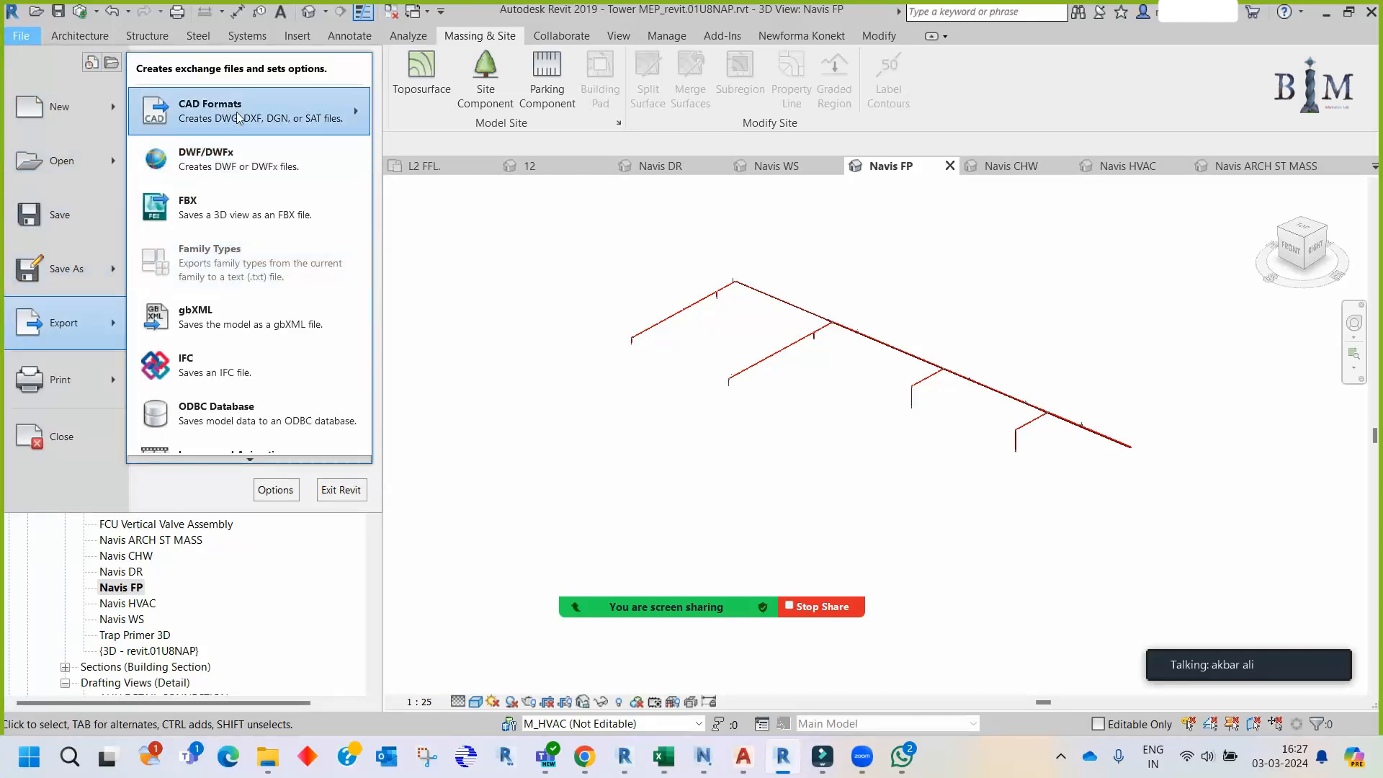
pyautogui.moveTo(237, 117)
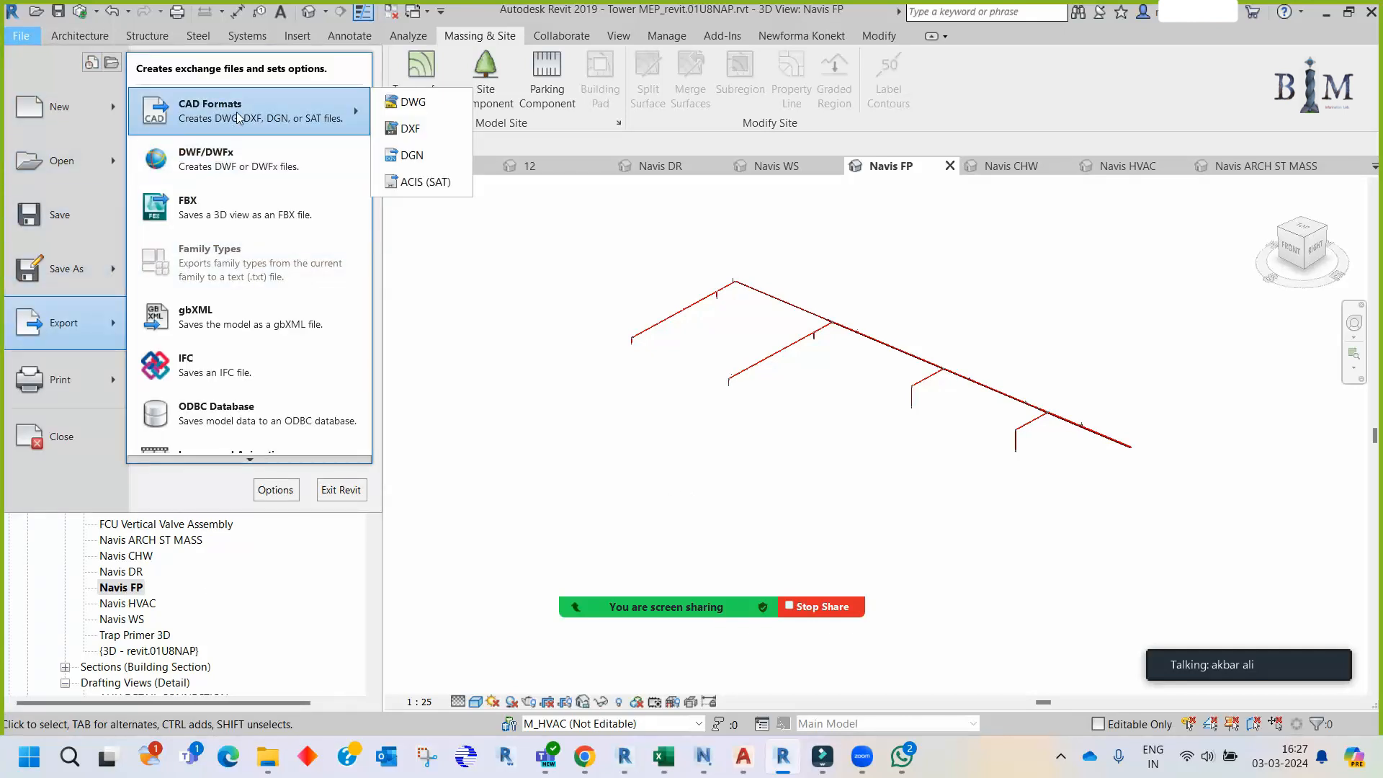
pyautogui.click(405, 101)
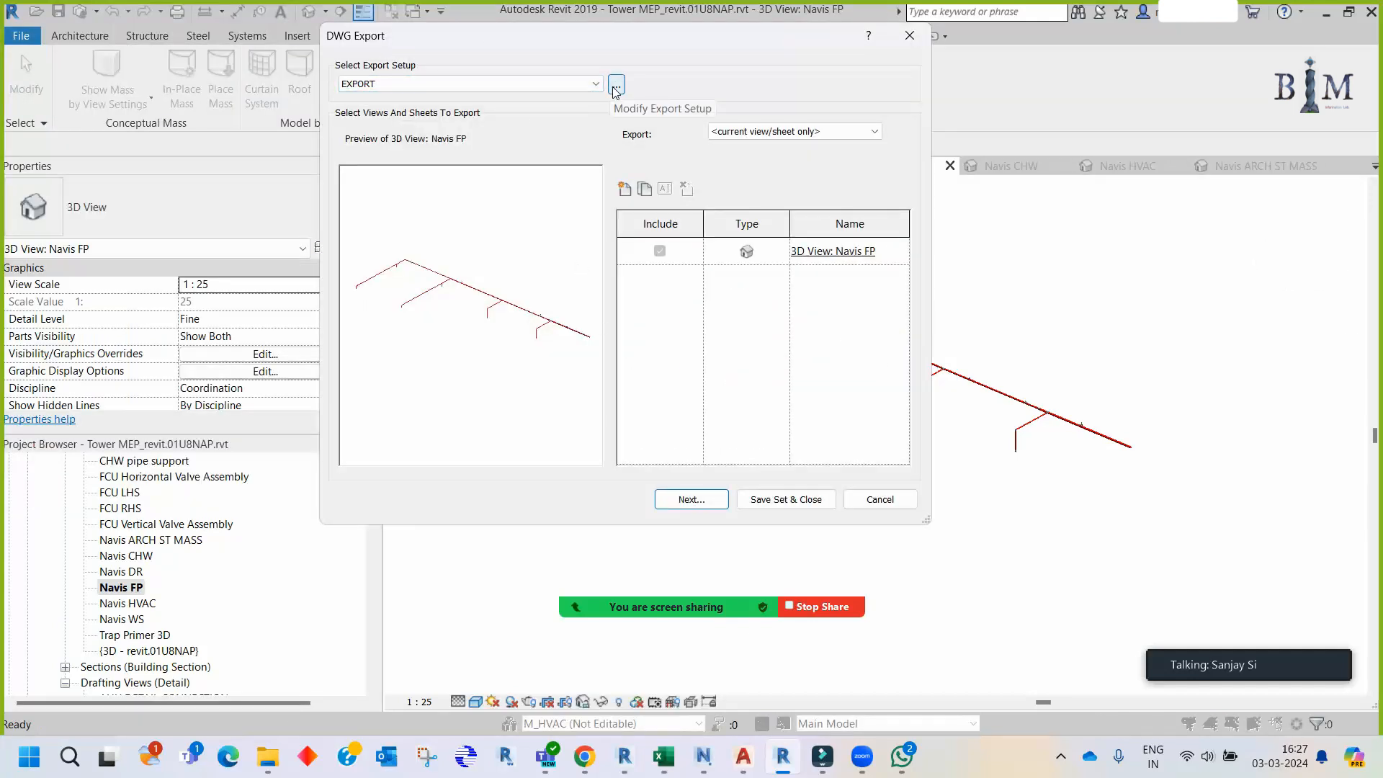
pyautogui.click(701, 498)
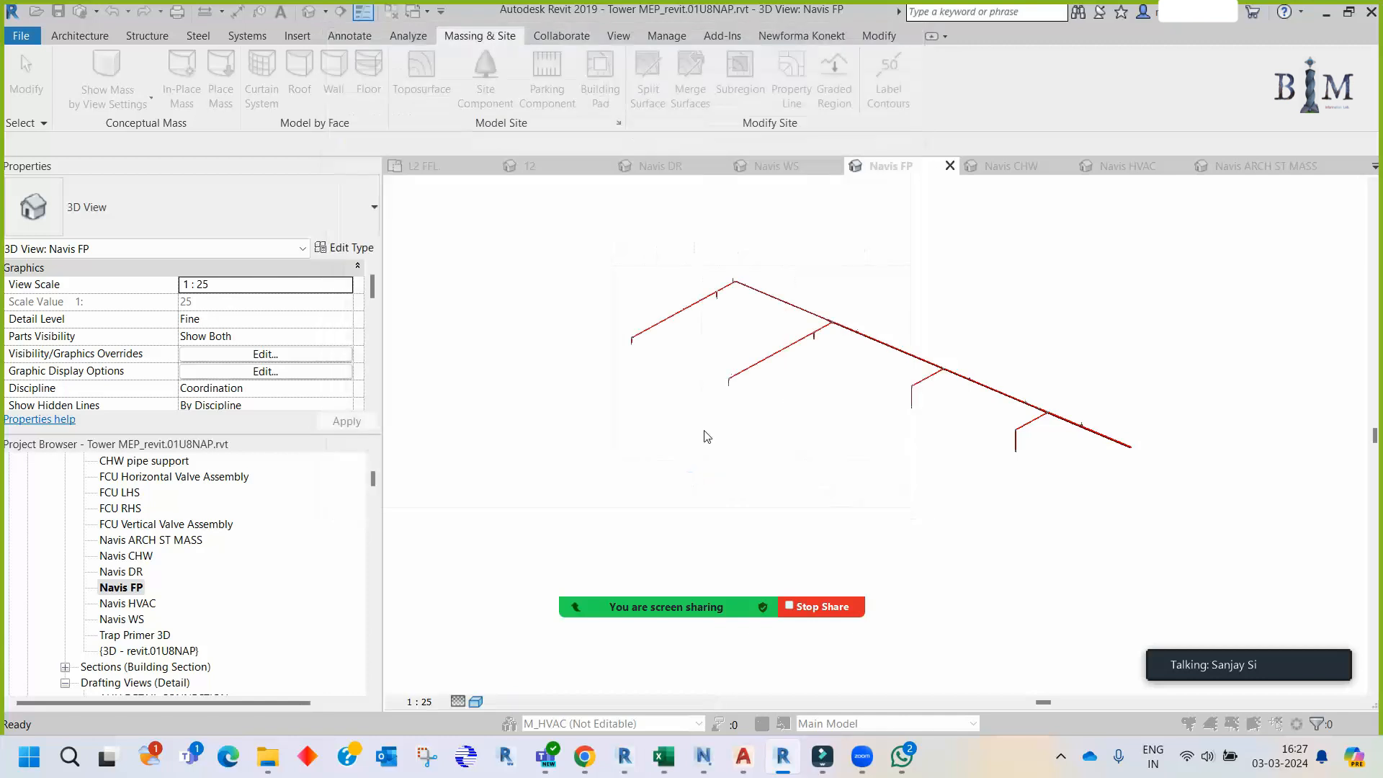
pyautogui.write('FP')
pyautogui.click(881, 506)
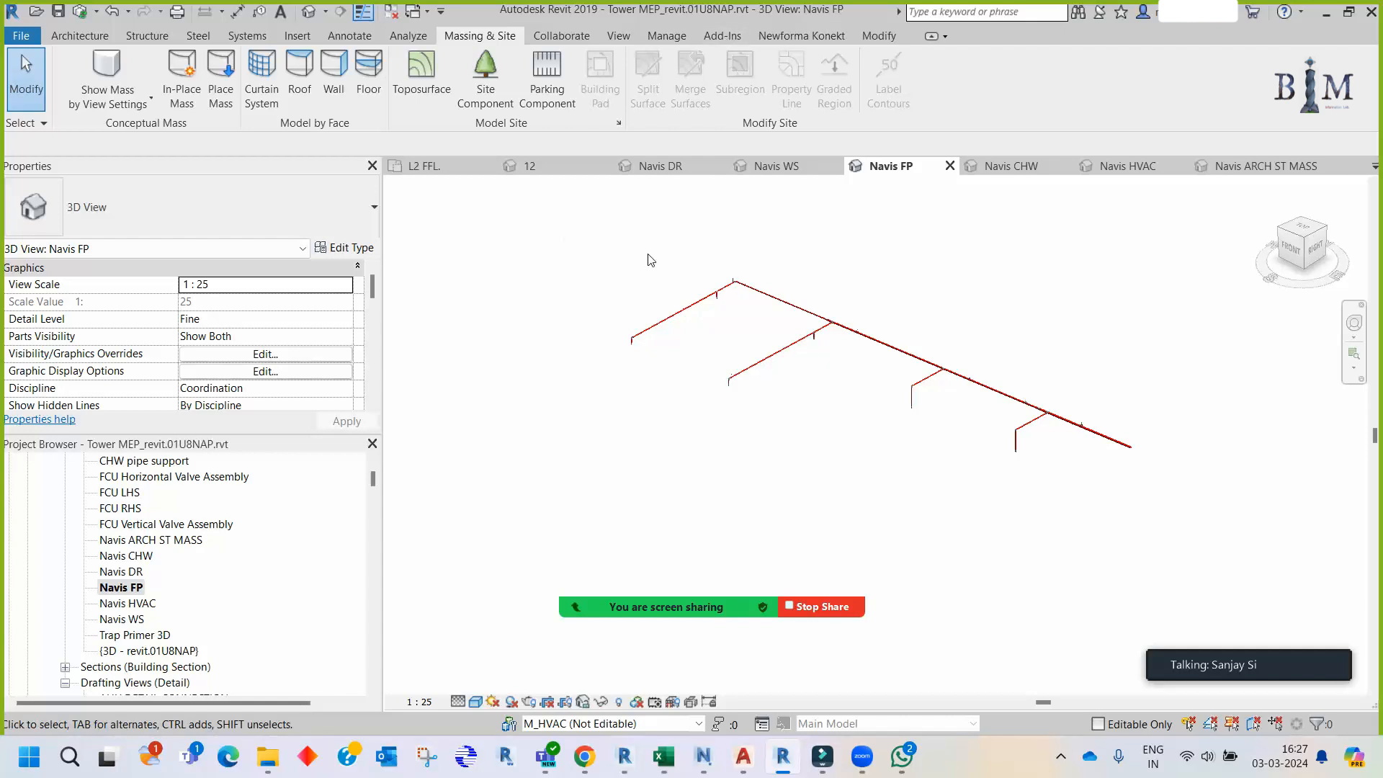
pyautogui.click(721, 36)
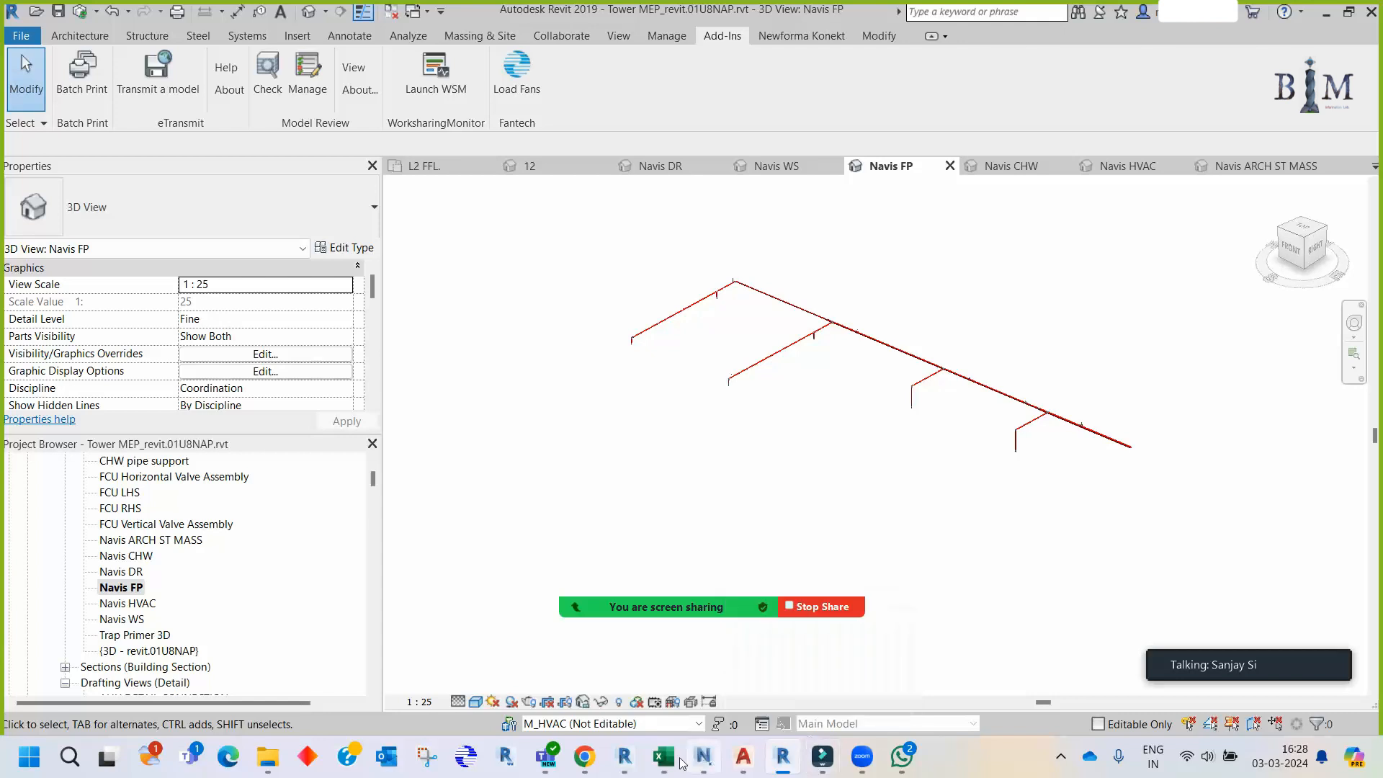
# - Switch to the other Revit session, check its external add-in tools for Navisworks 2022, and return to the Tower MEP model
pyautogui.click(659, 699)
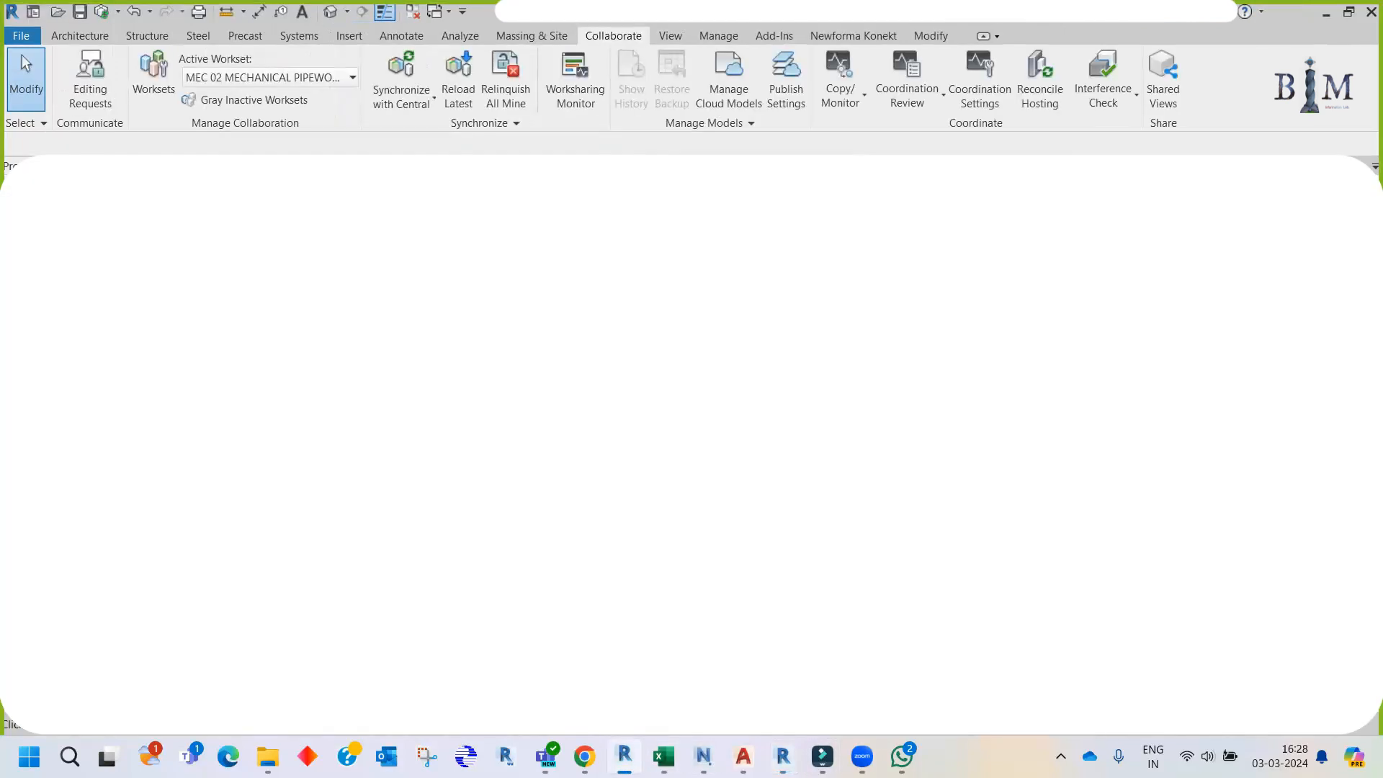
pyautogui.click(772, 36)
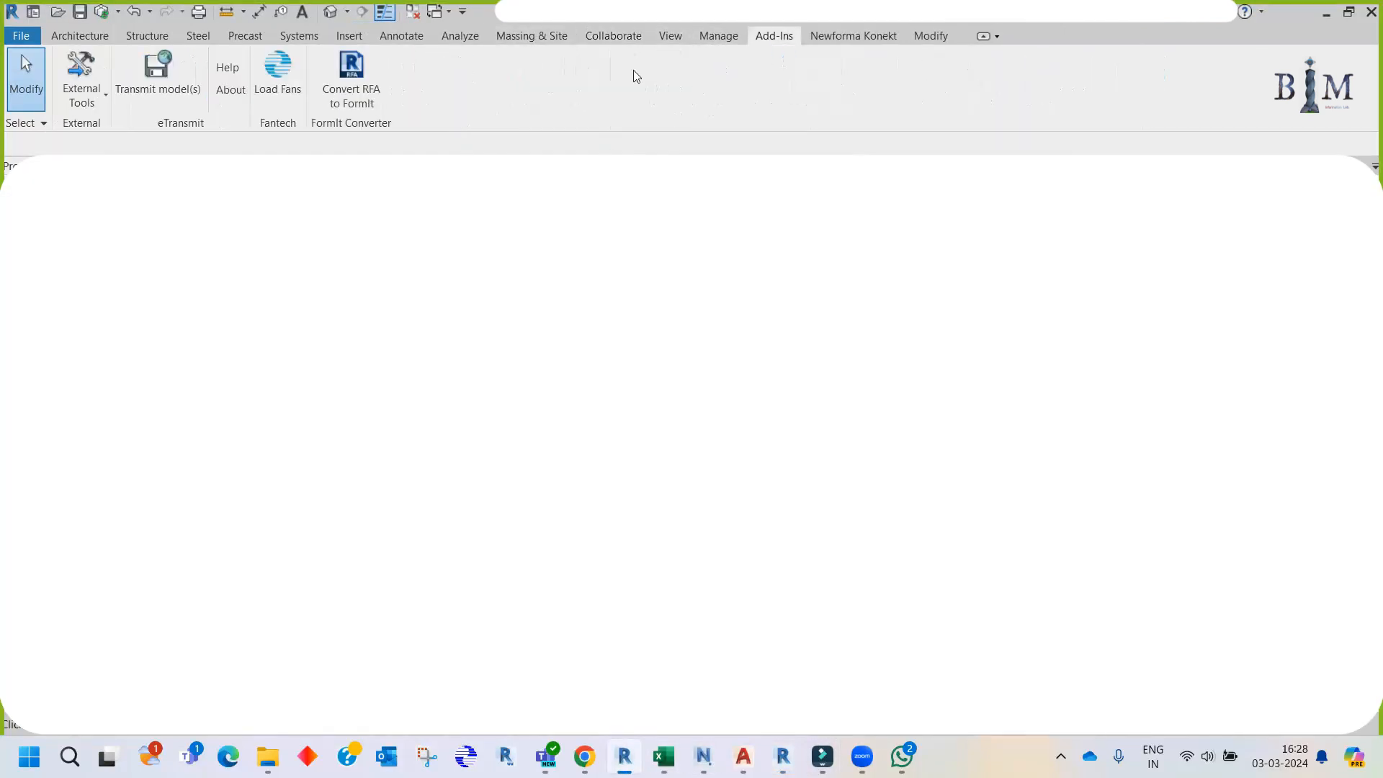
pyautogui.click(82, 90)
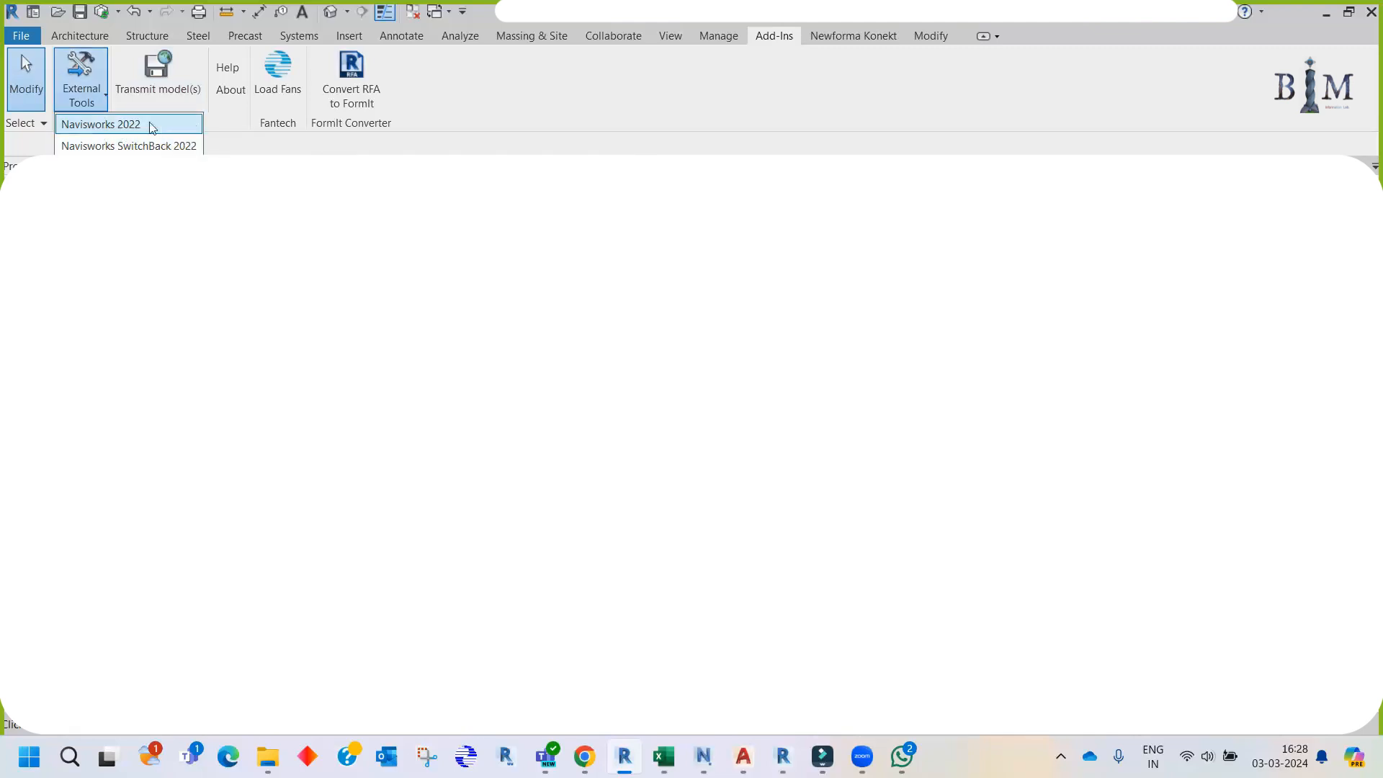
pyautogui.click(163, 134)
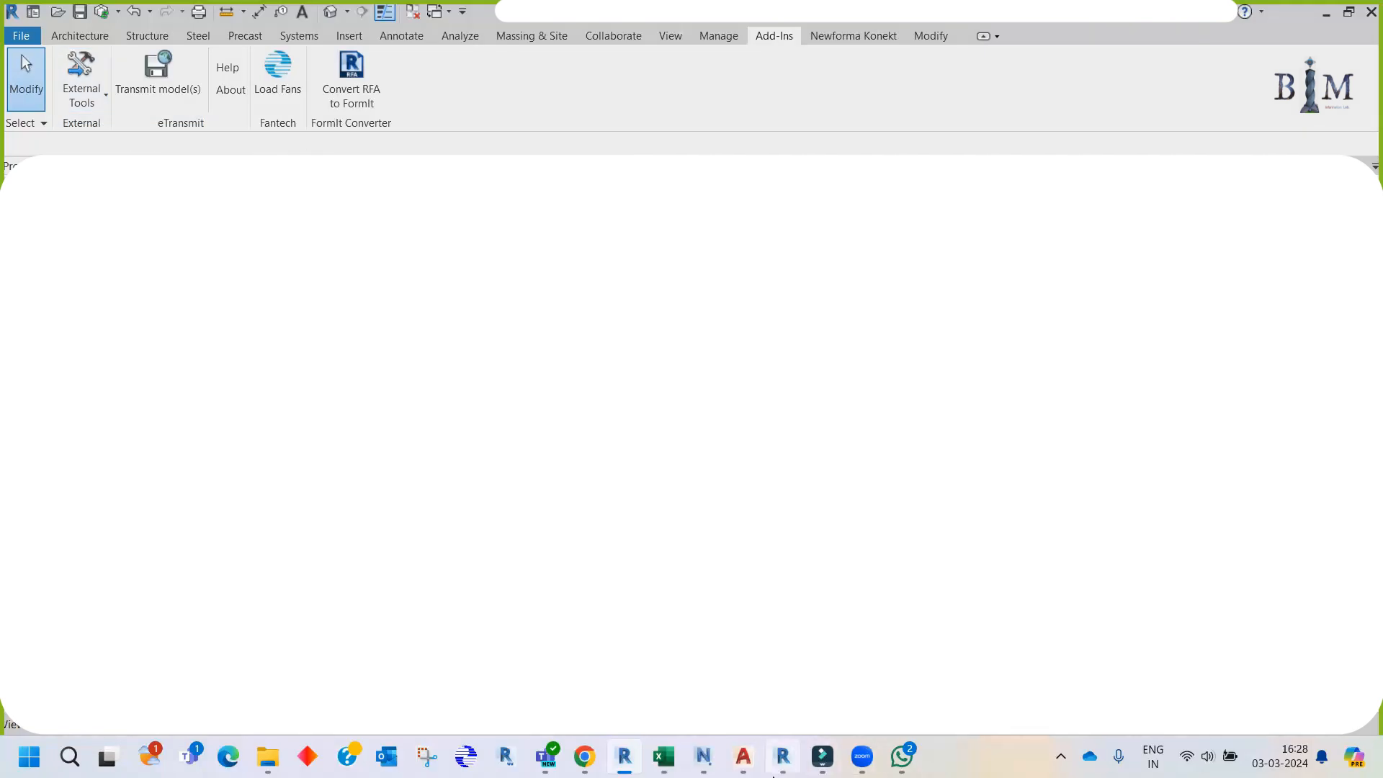
pyautogui.click(783, 757)
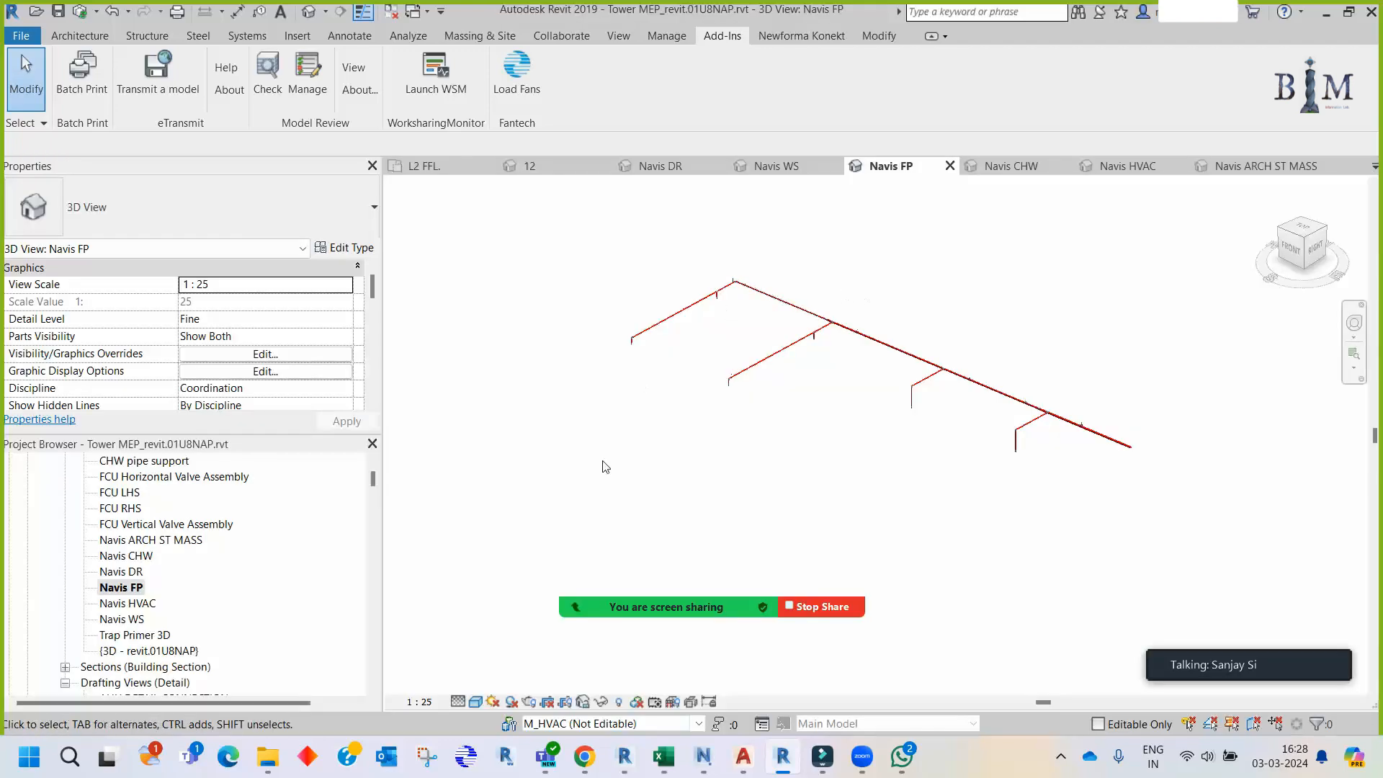
# - Switch to Chrome and search the web for "2019 NWC EXPORT" in a new tab
pyautogui.moveTo(585, 756)
pyautogui.click(624, 717)
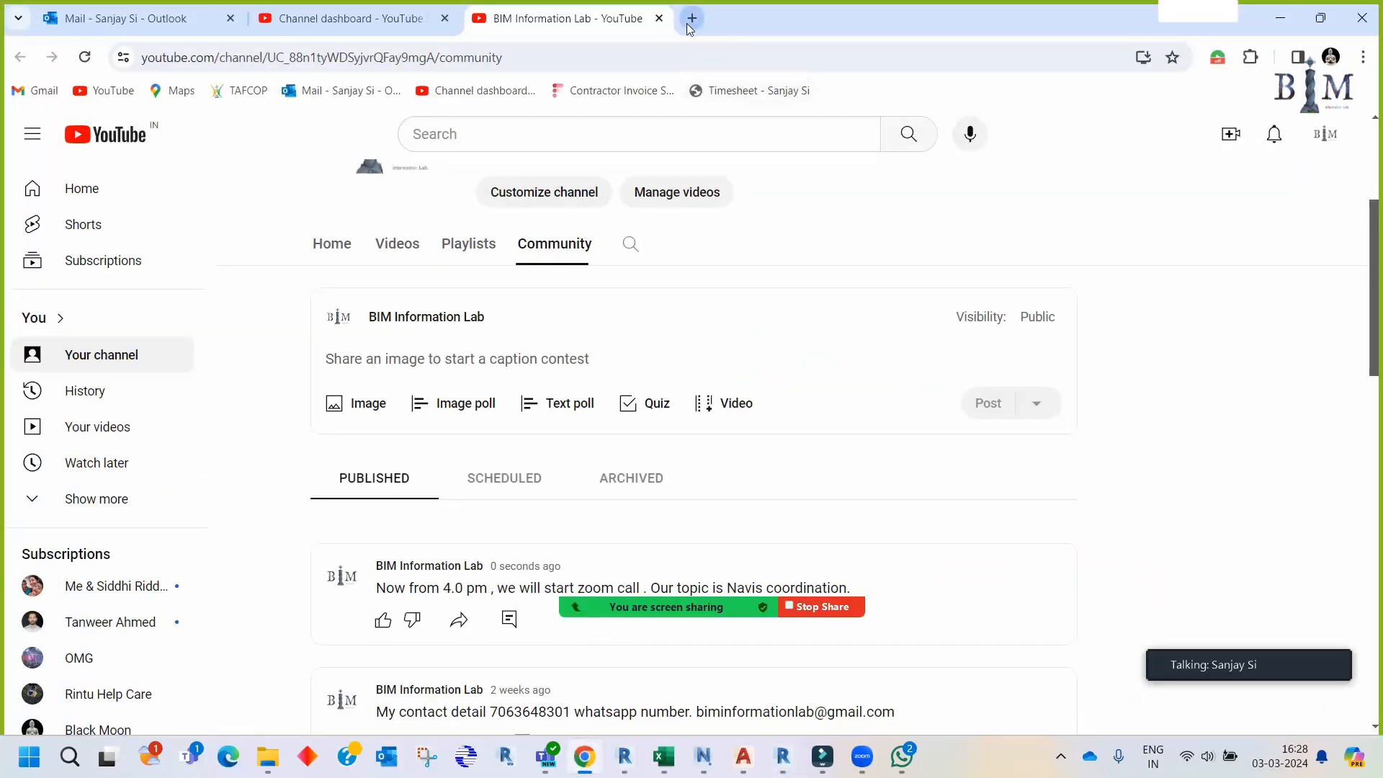
pyautogui.hotkey('ctrl', 't')
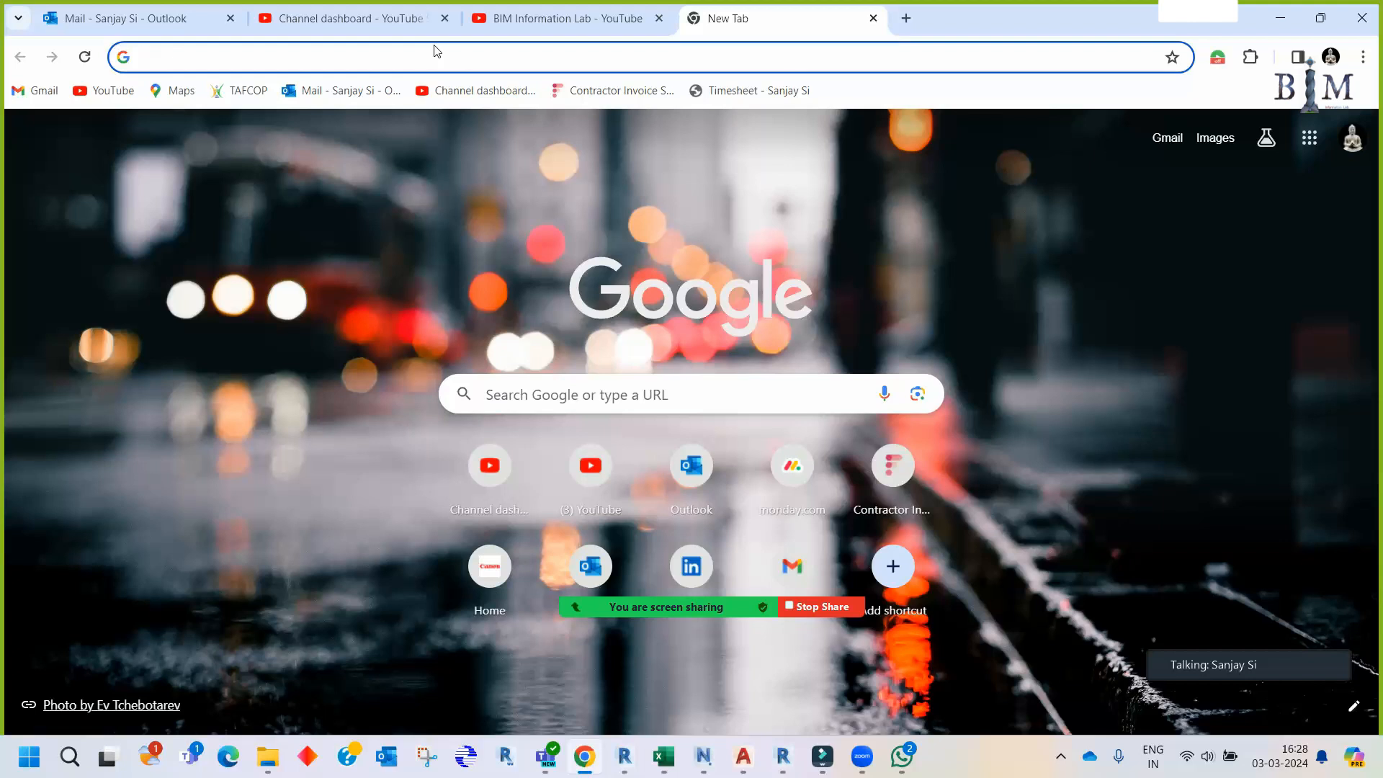
pyautogui.write('201')
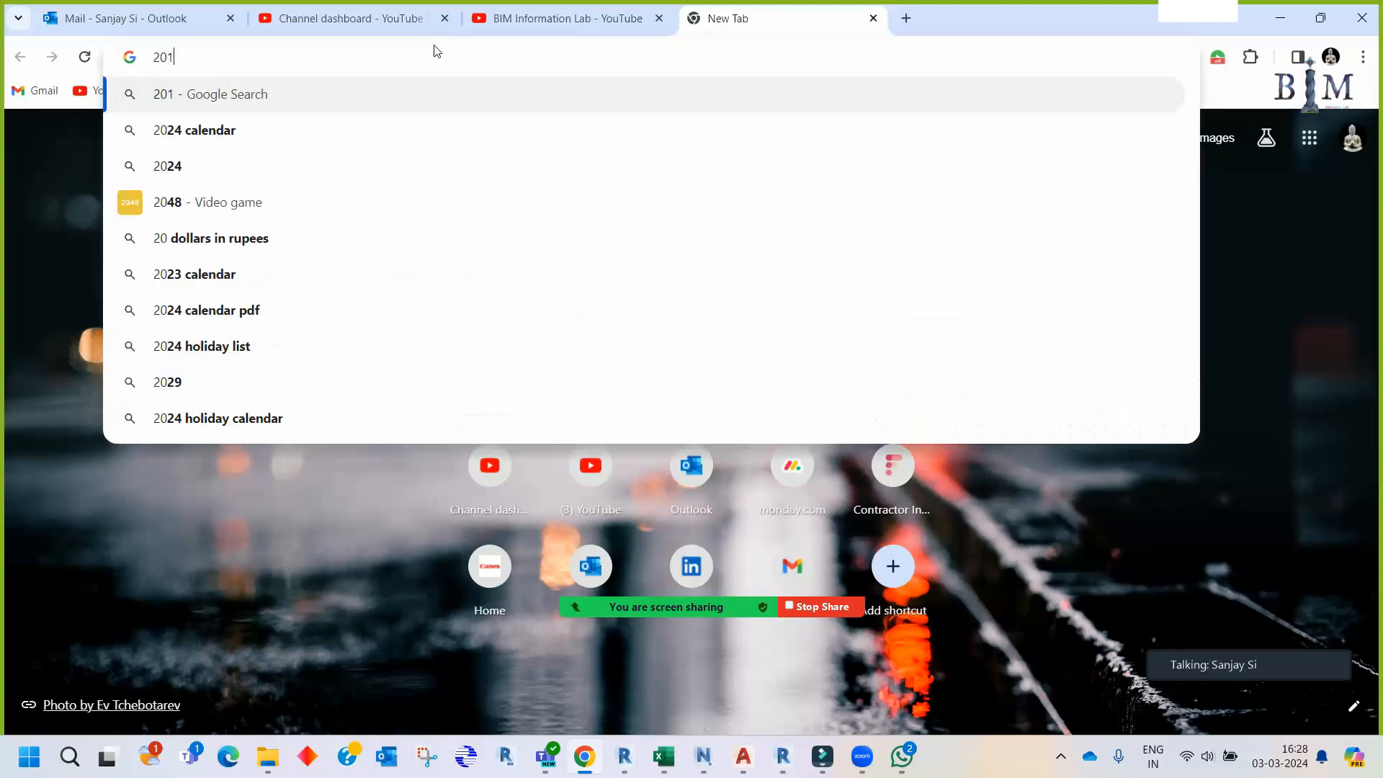
pyautogui.write('9 NA')
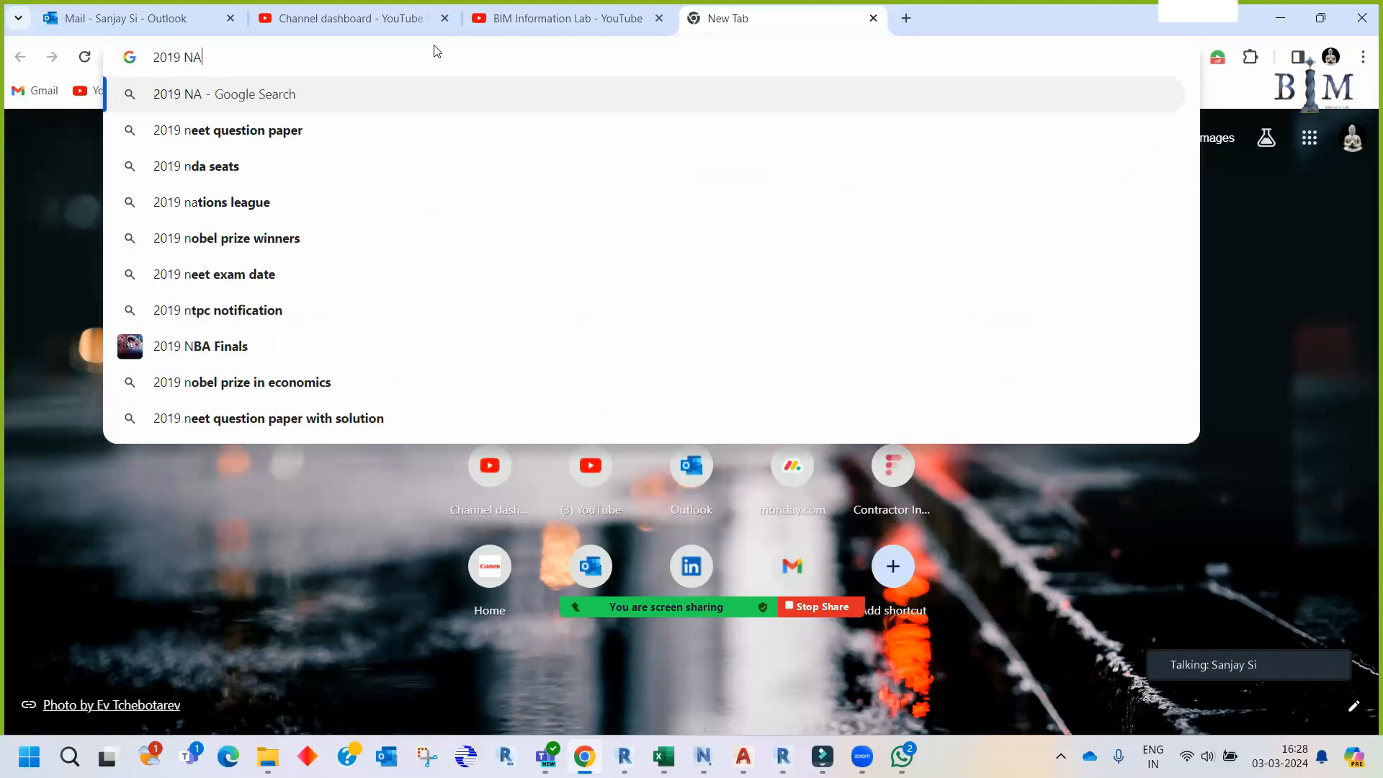
pyautogui.press('BackSpace')
pyautogui.write('WC ')
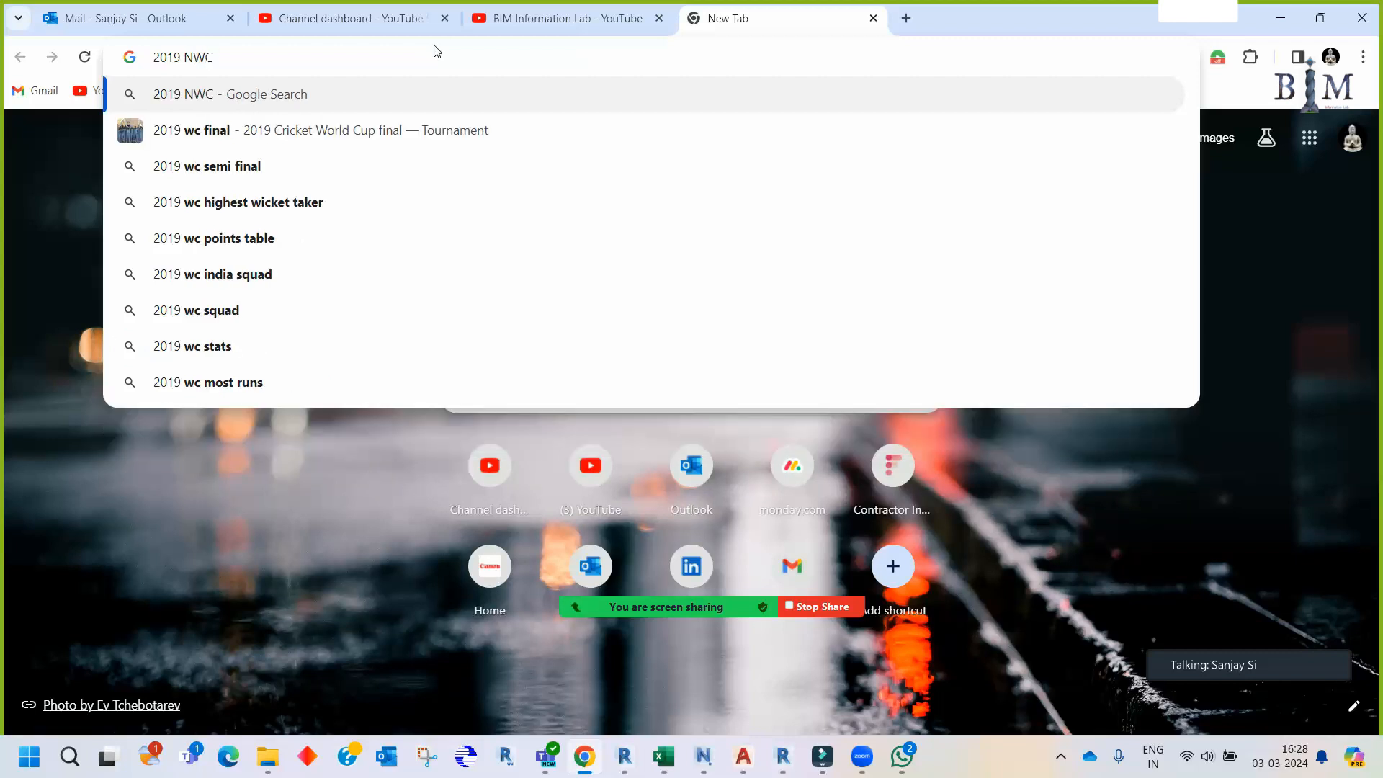
pyautogui.write('EXPORT')
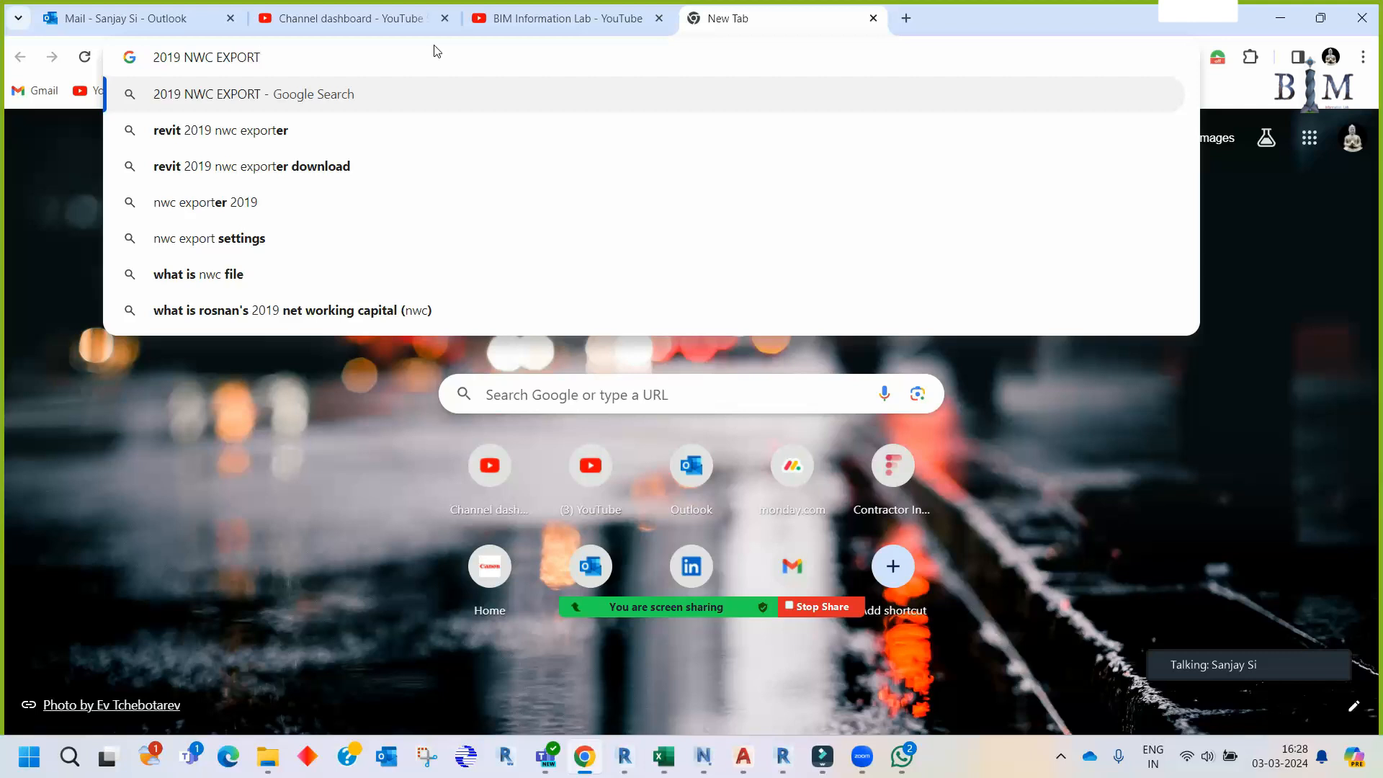
pyautogui.press('Return')
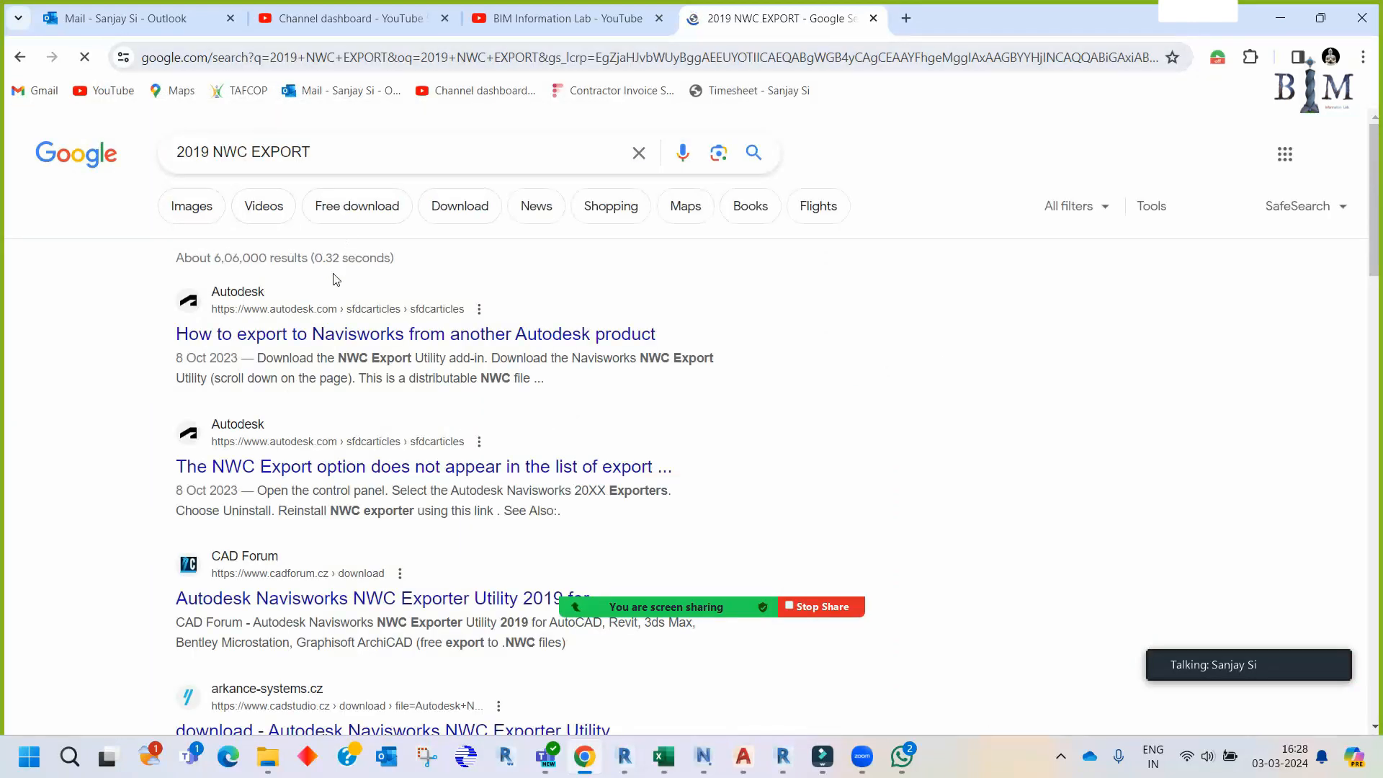
# - Search for "nwc exporter download" instead and open Autodesk's Navisworks 3D Viewer download page
pyautogui.click(334, 149)
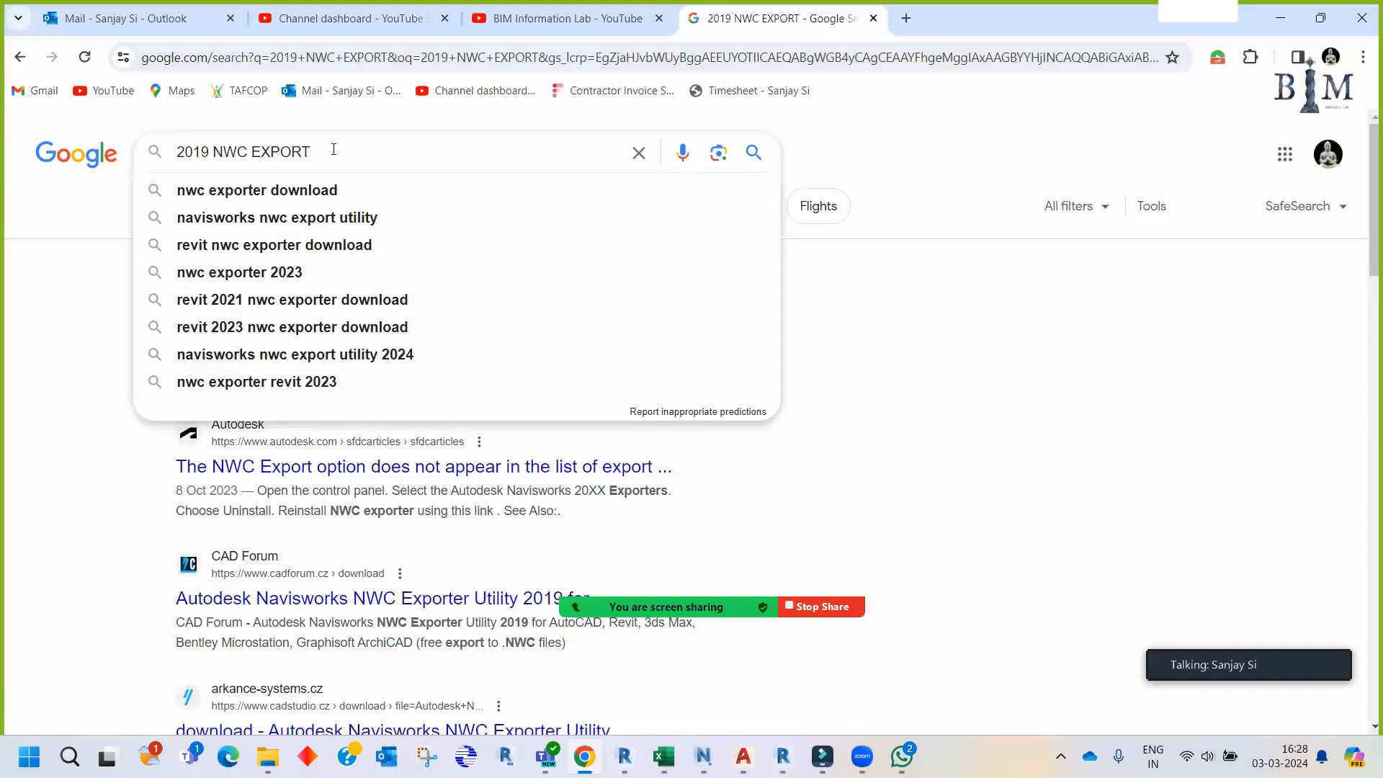
pyautogui.click(302, 195)
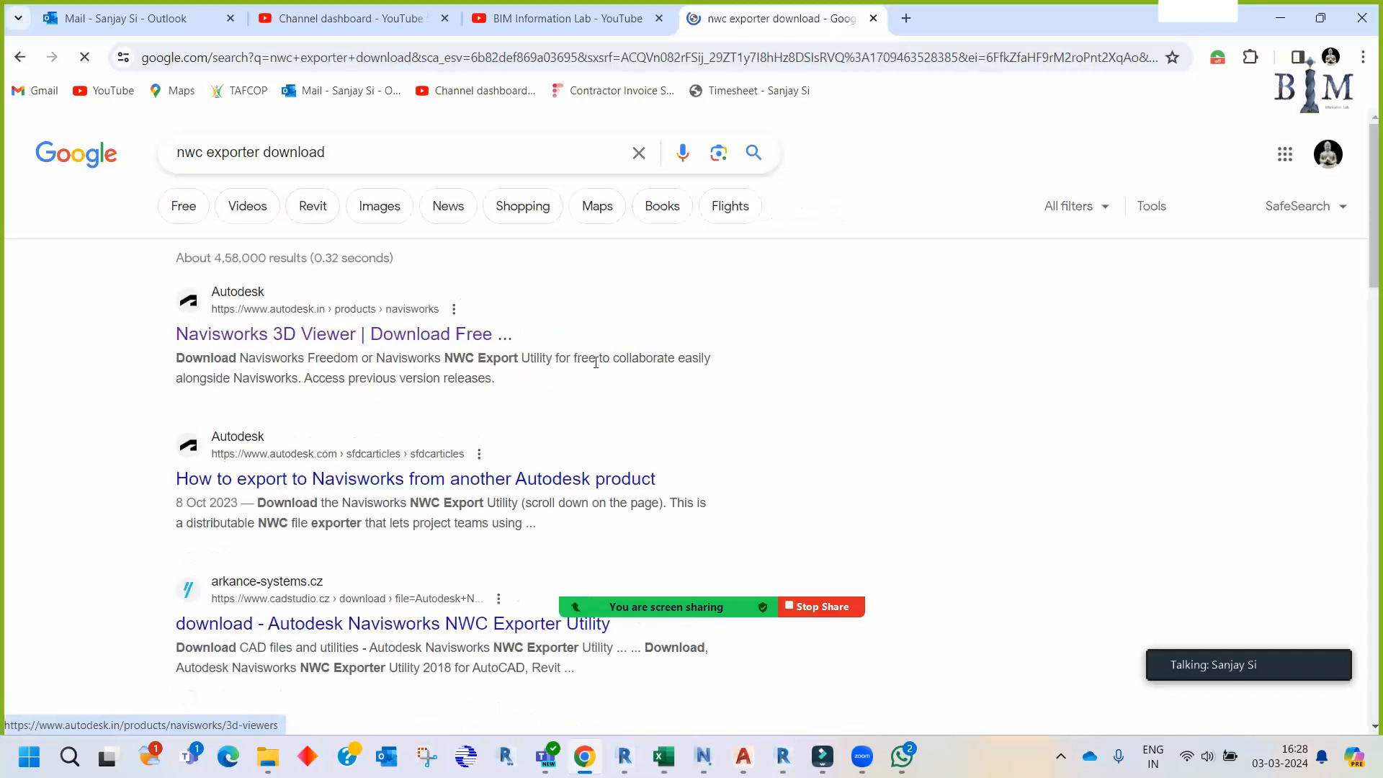
pyautogui.click(405, 337)
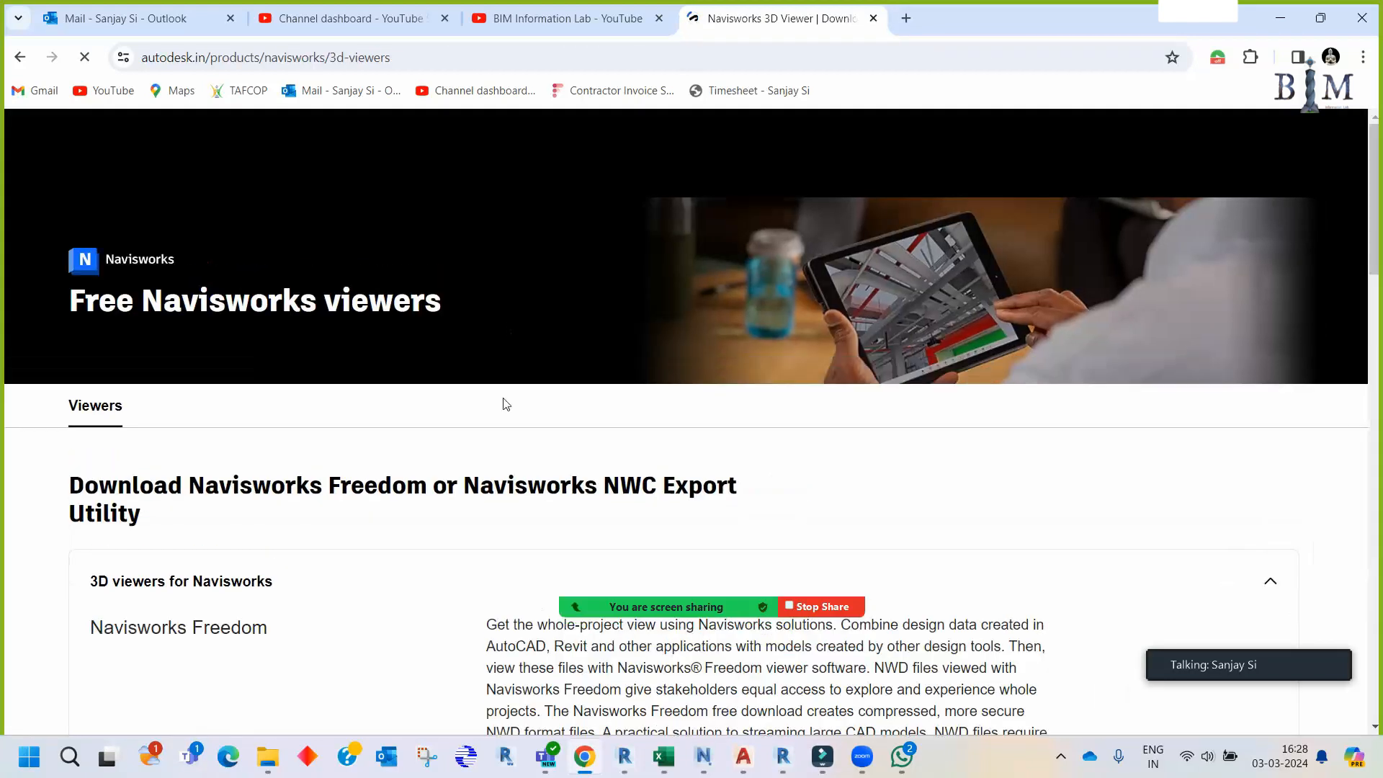
# - Download NavisworksExporters2019.exe from the Navisworks NWC File Export Utility list
pyautogui.scroll(-10, 504, 403)
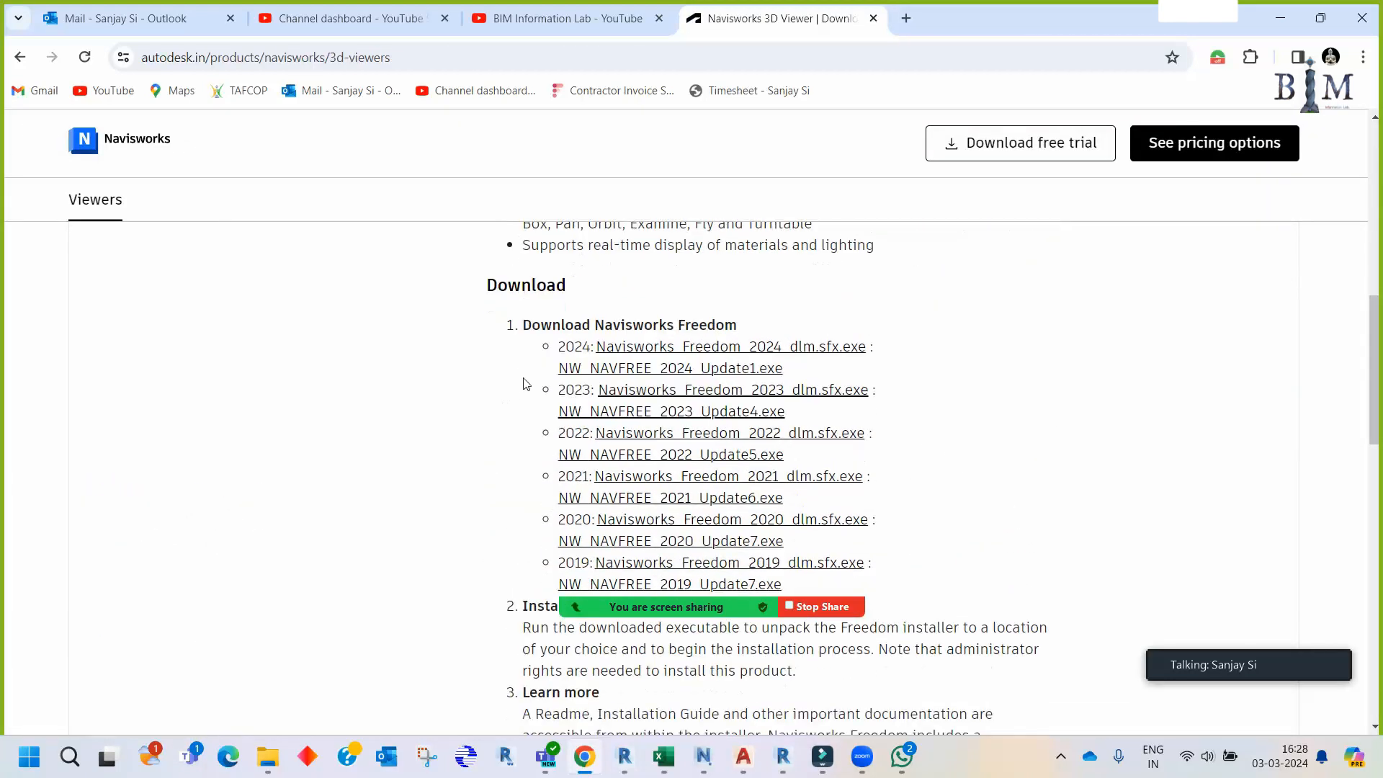
pyautogui.scroll(-2, 524, 383)
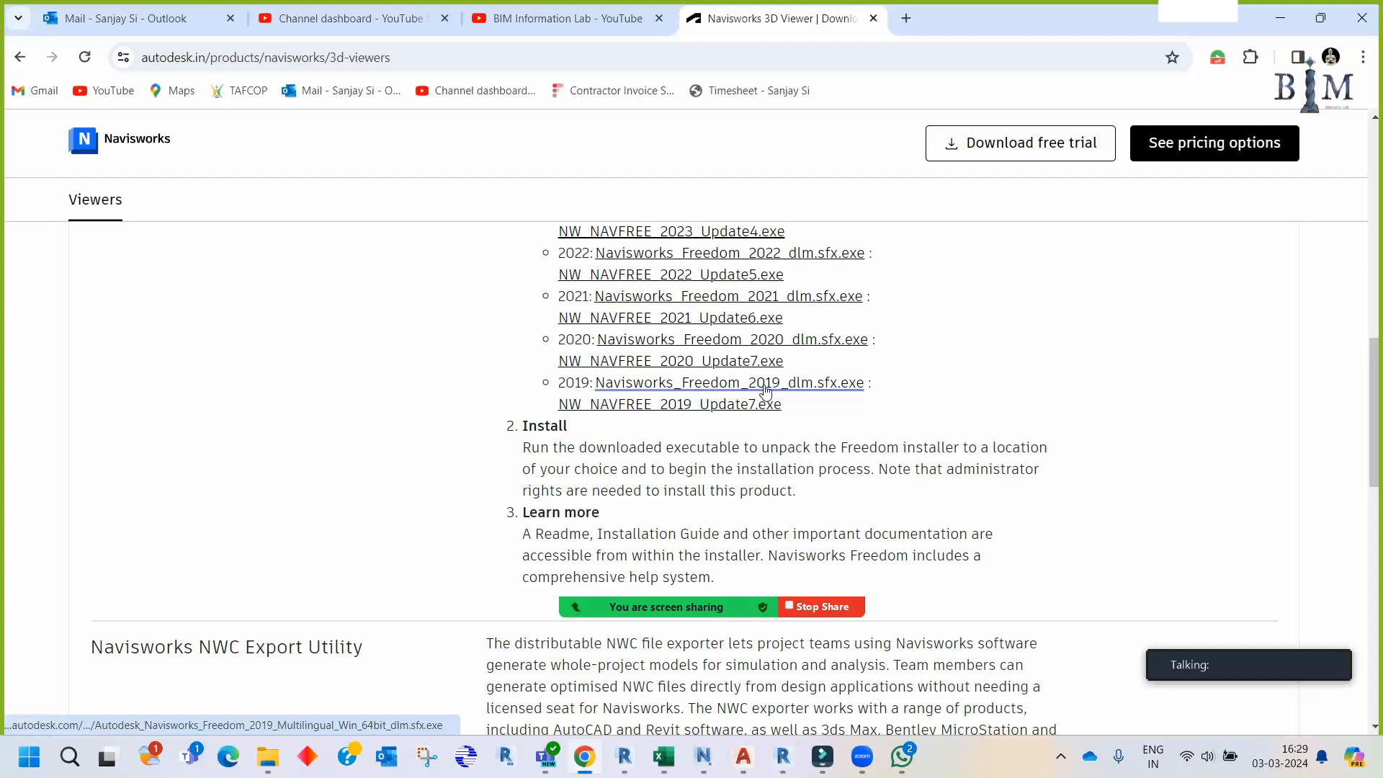
pyautogui.scroll(-7, 788, 421)
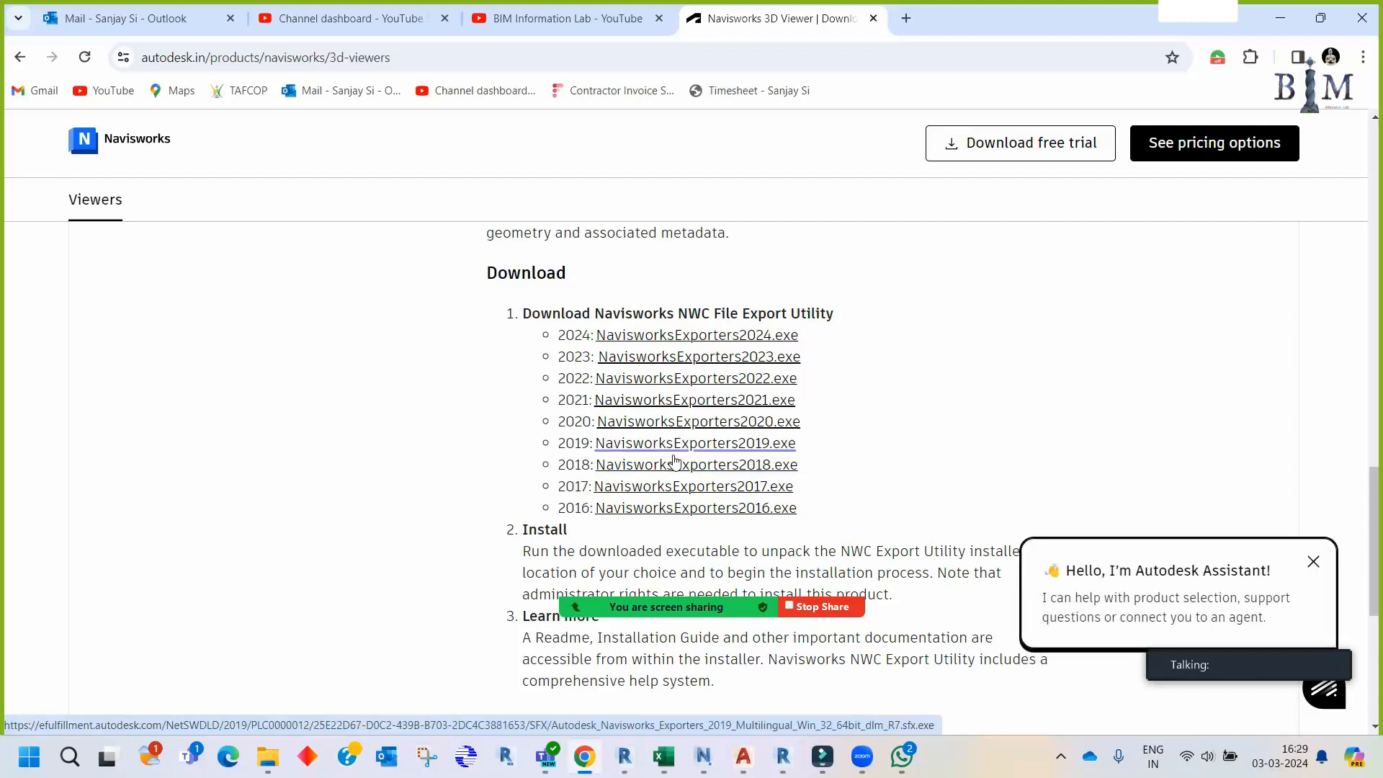
pyautogui.click(773, 451)
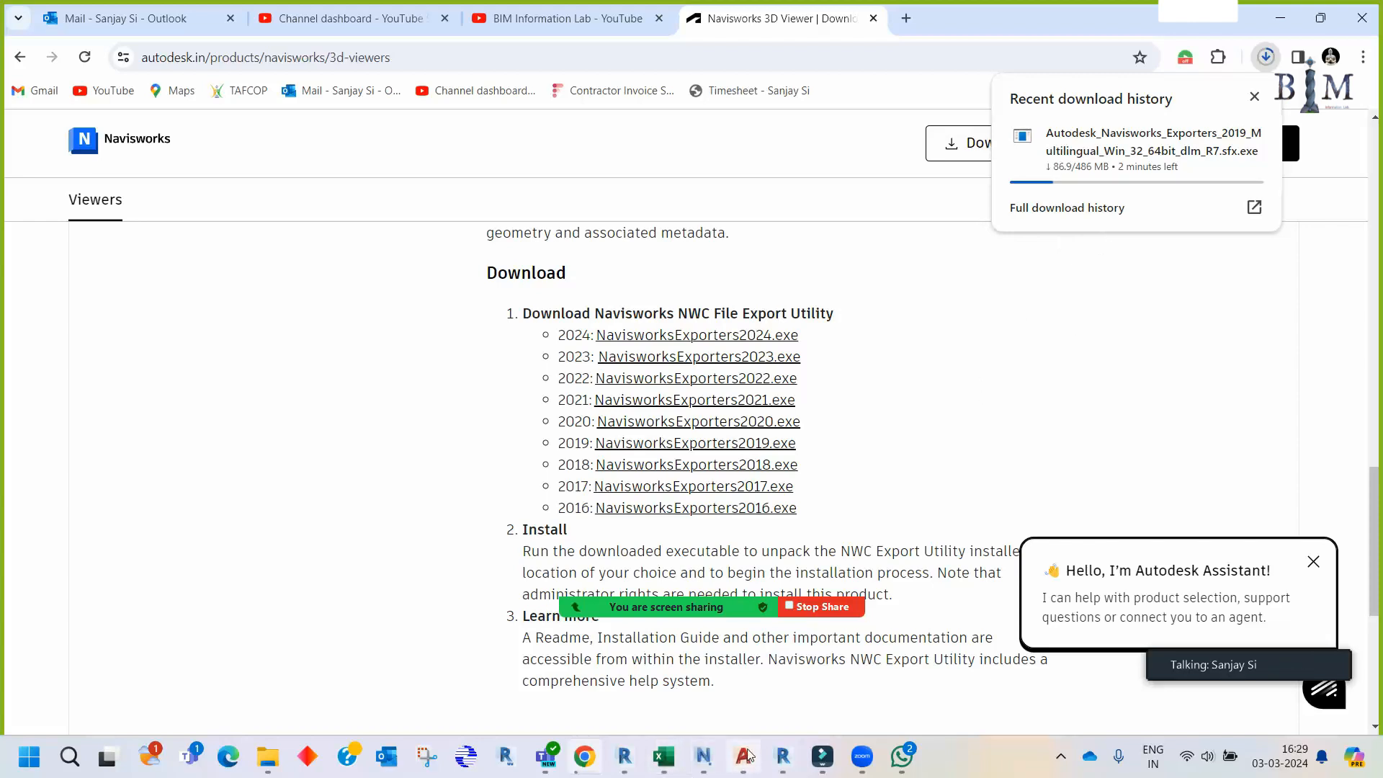
# - Return to Revit and export the Navis HVAC view with the EXPORT setup as an AutoCAD 2013 DWG file named HVAC
pyautogui.moveTo(771, 737)
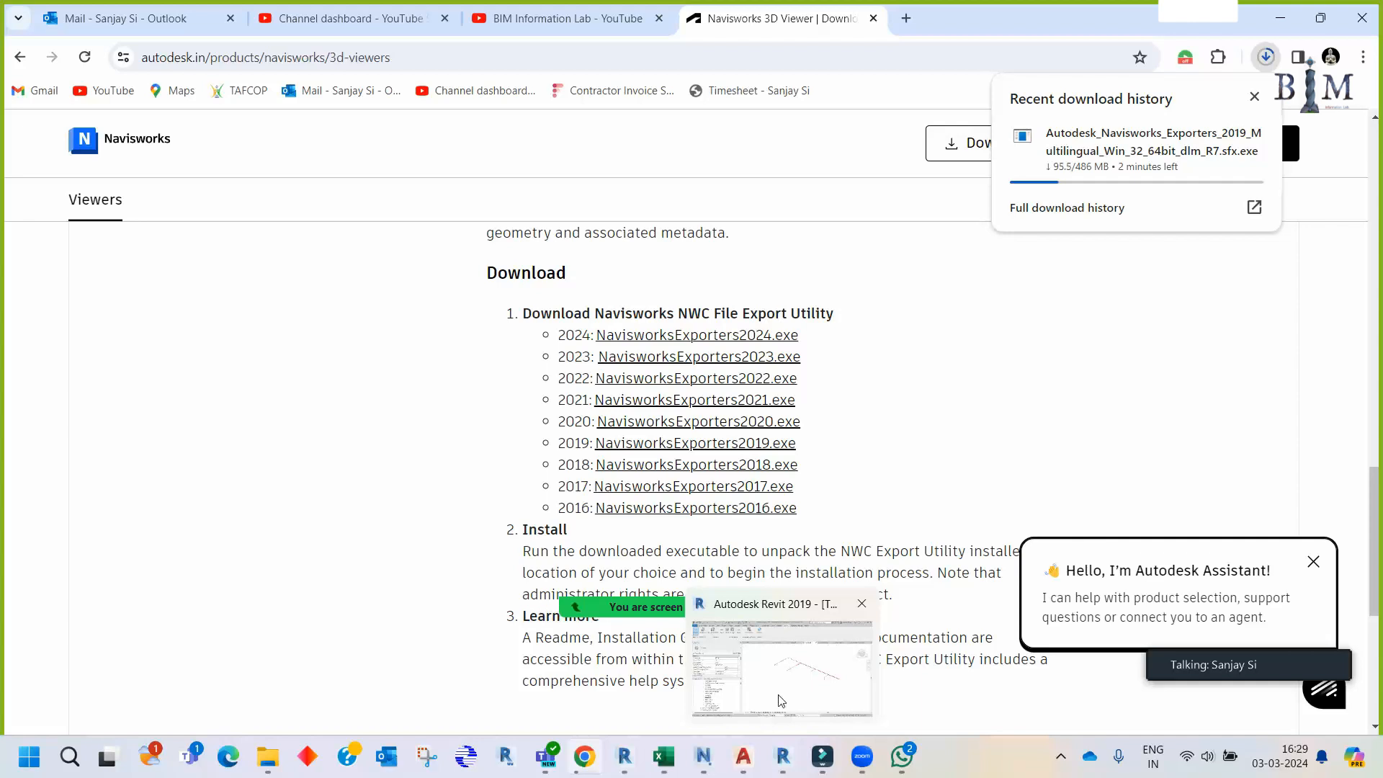
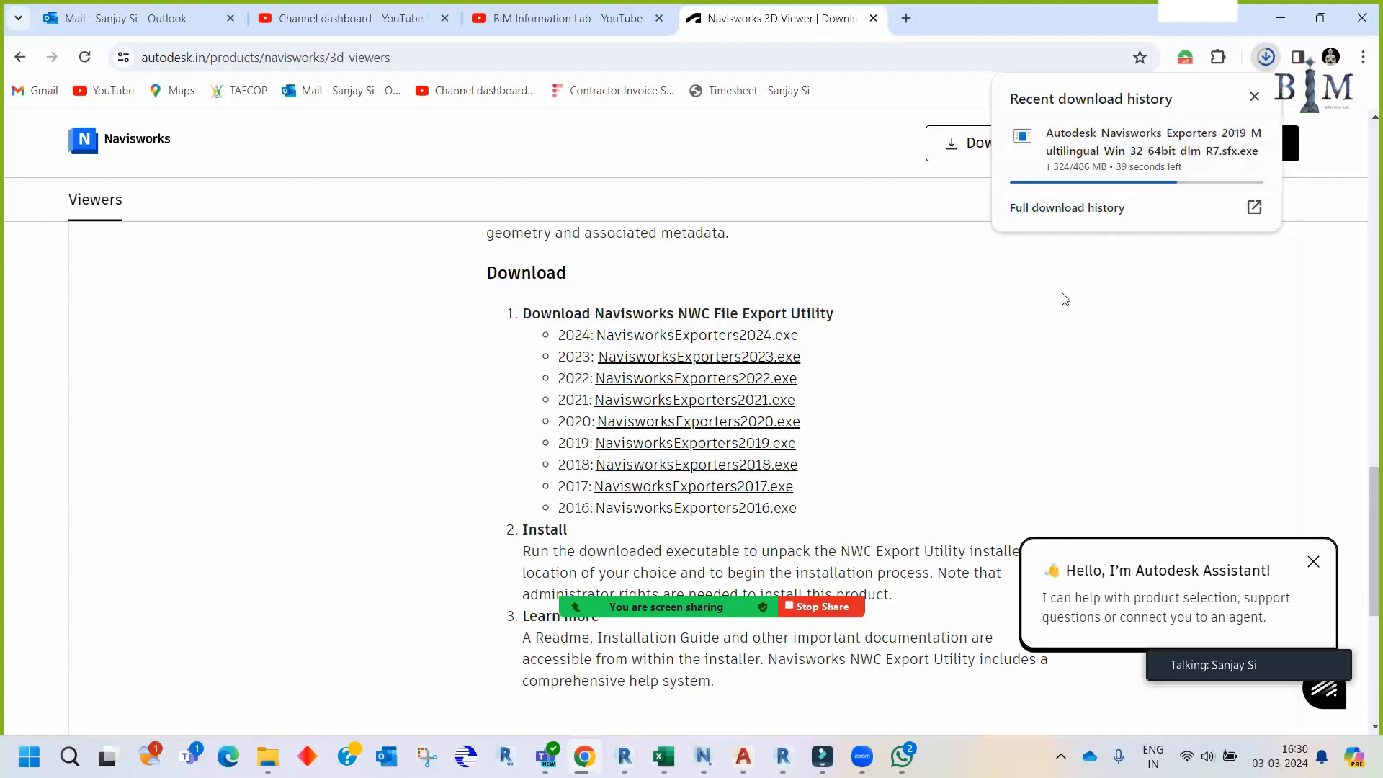
pyautogui.click(1280, 24)
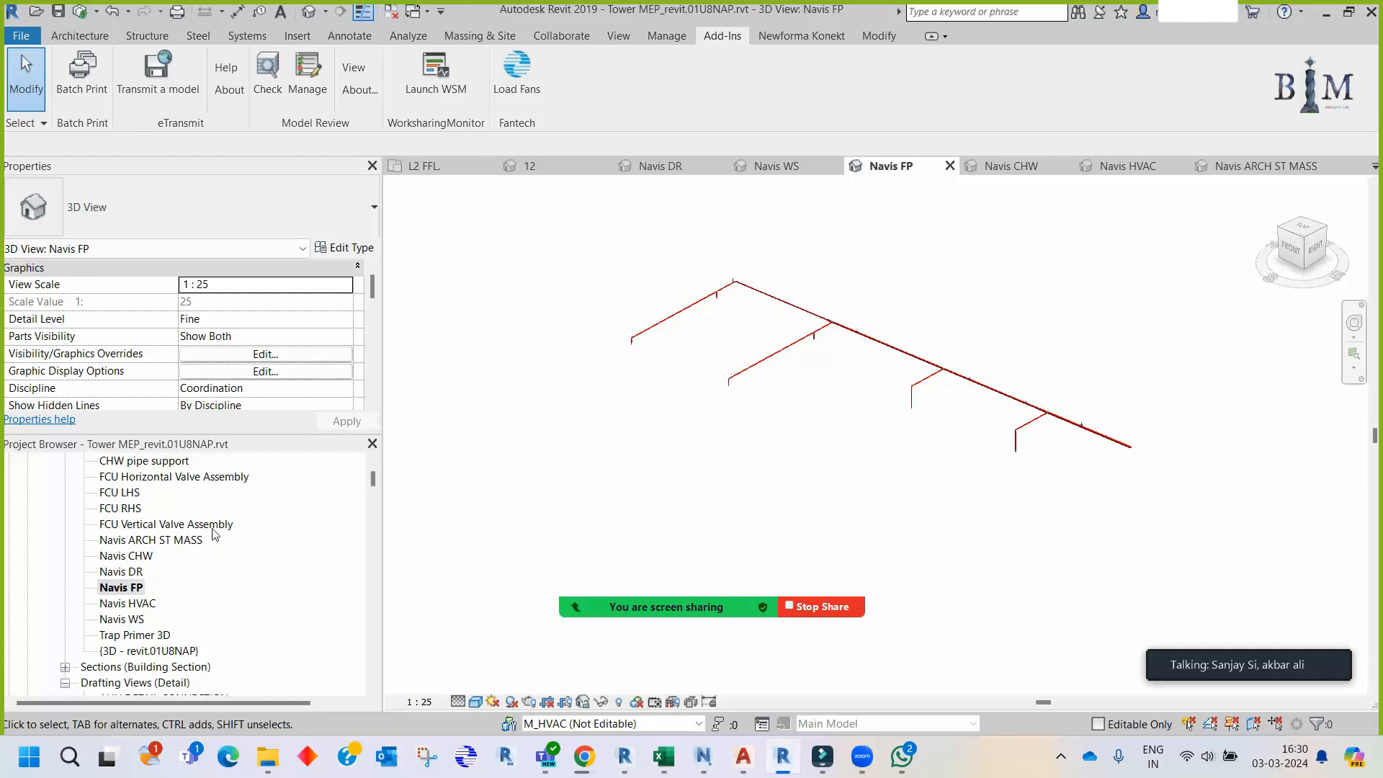
pyautogui.doubleClick(138, 605)
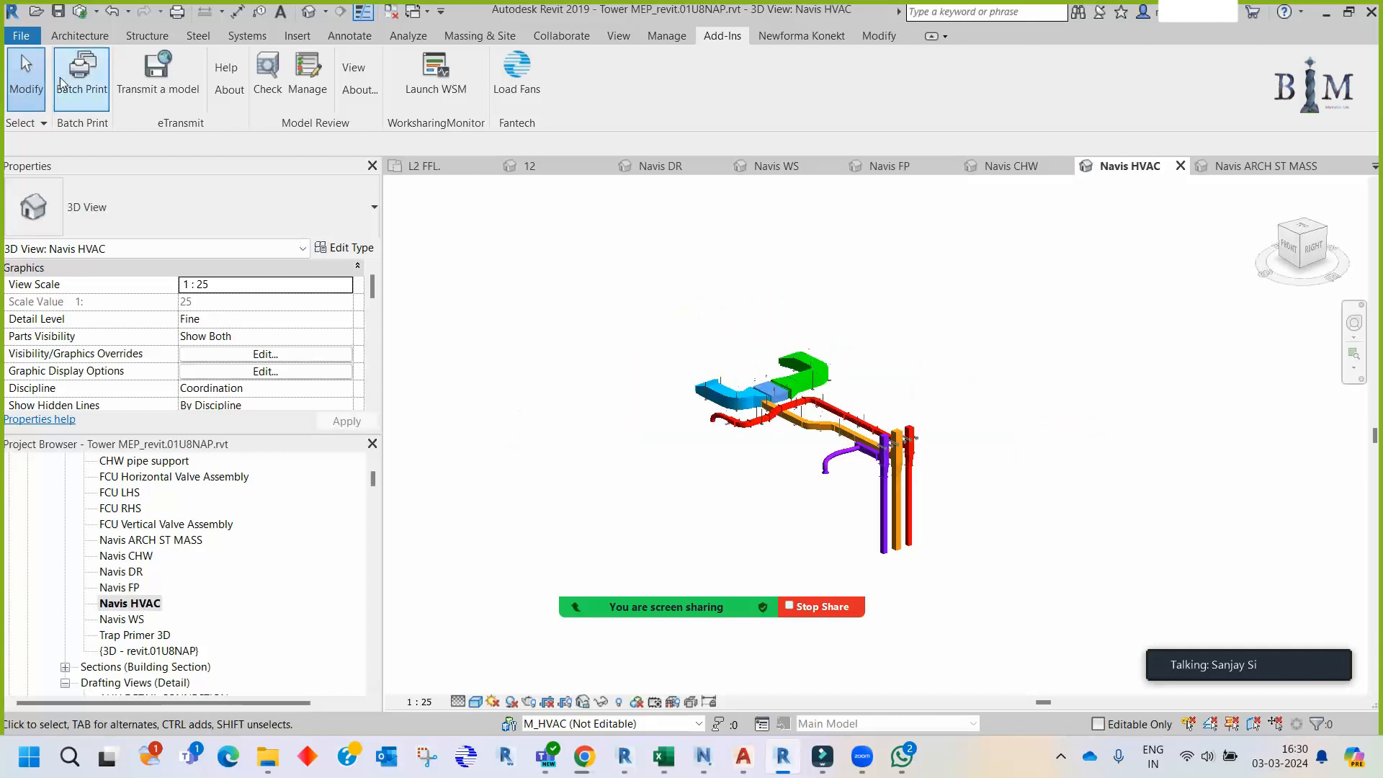
pyautogui.click(24, 37)
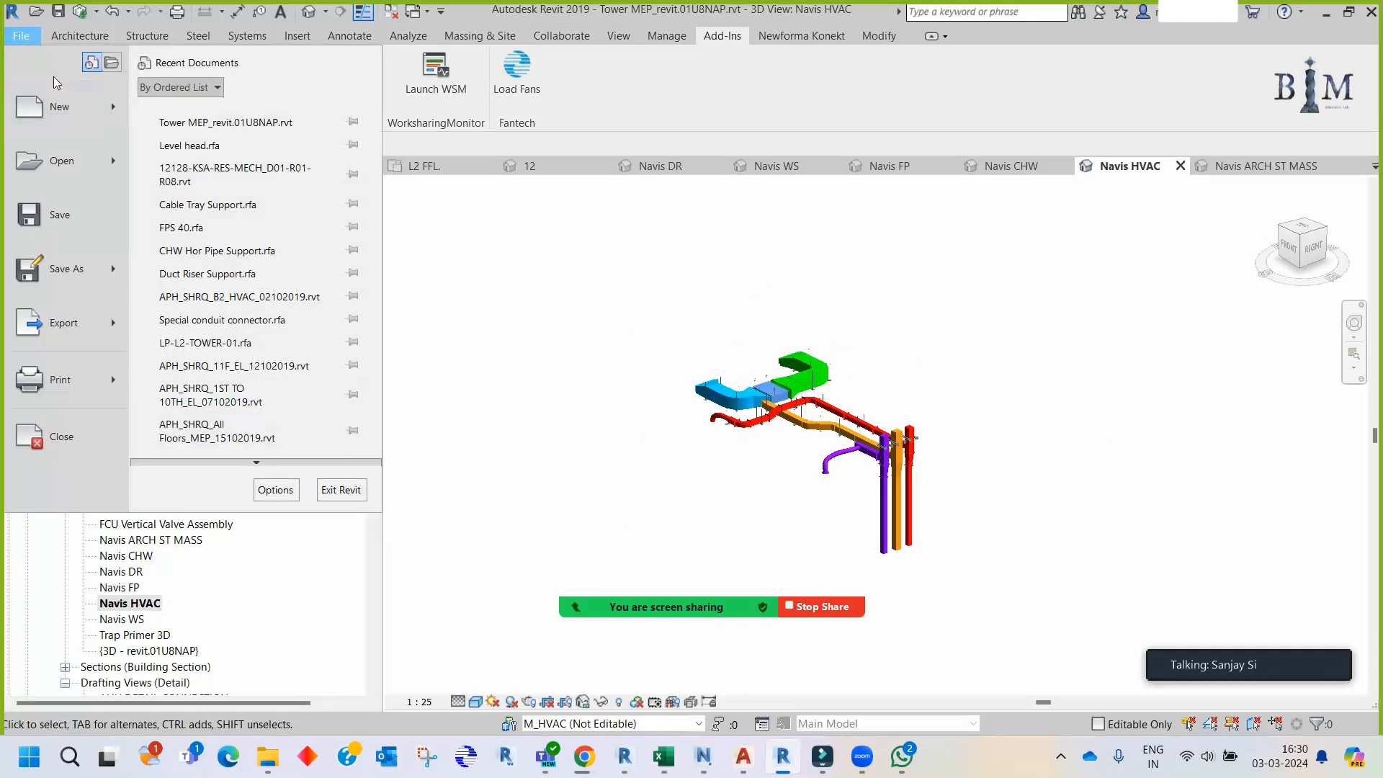
pyautogui.moveTo(76, 320)
pyautogui.moveTo(243, 119)
pyautogui.click(414, 103)
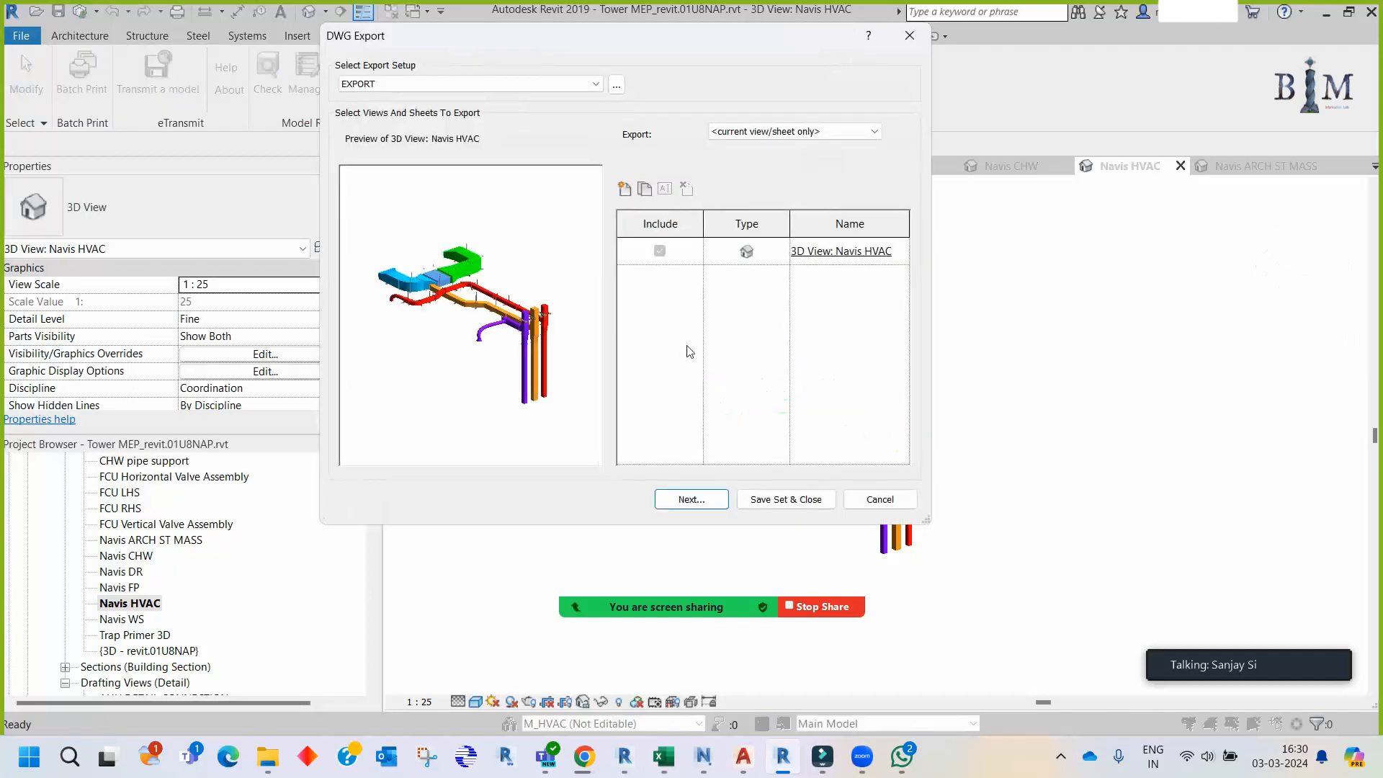
pyautogui.click(682, 499)
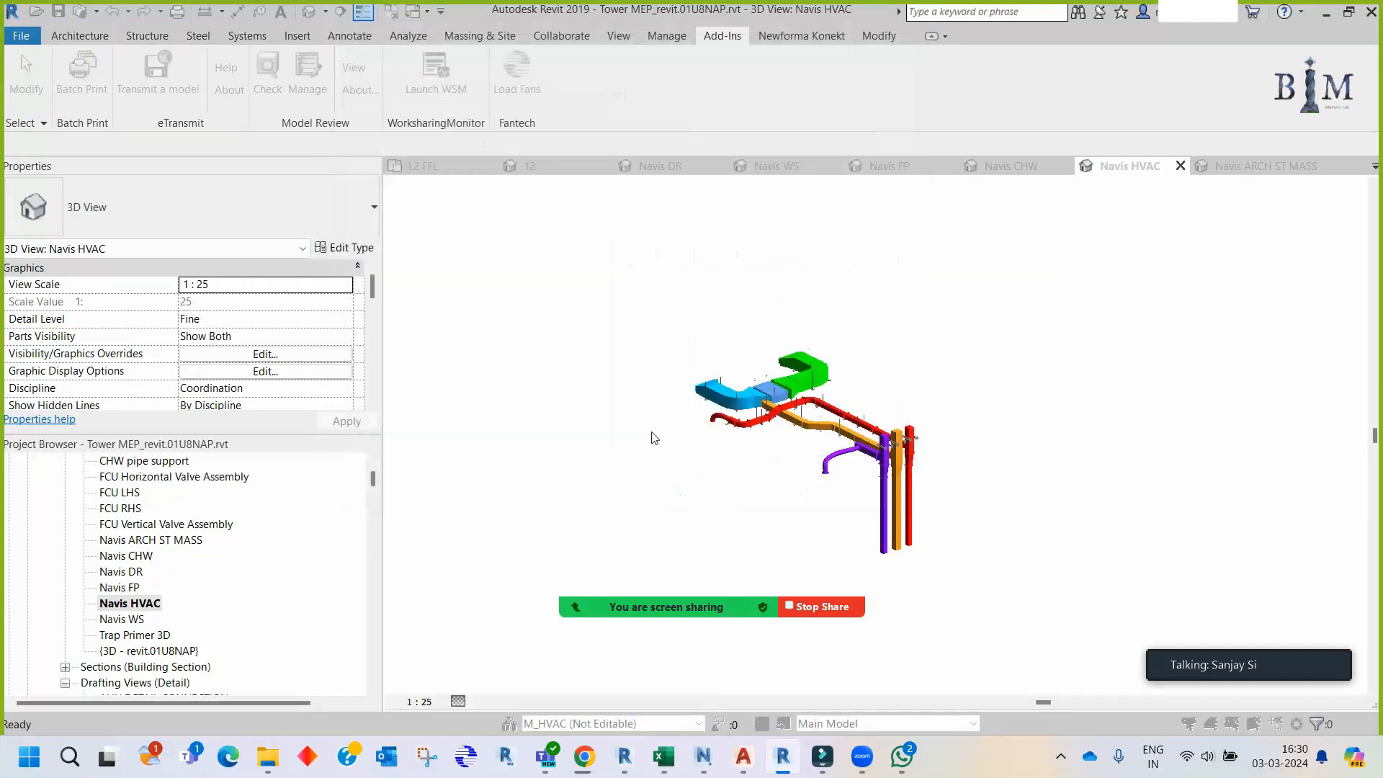
pyautogui.write('HVAC')
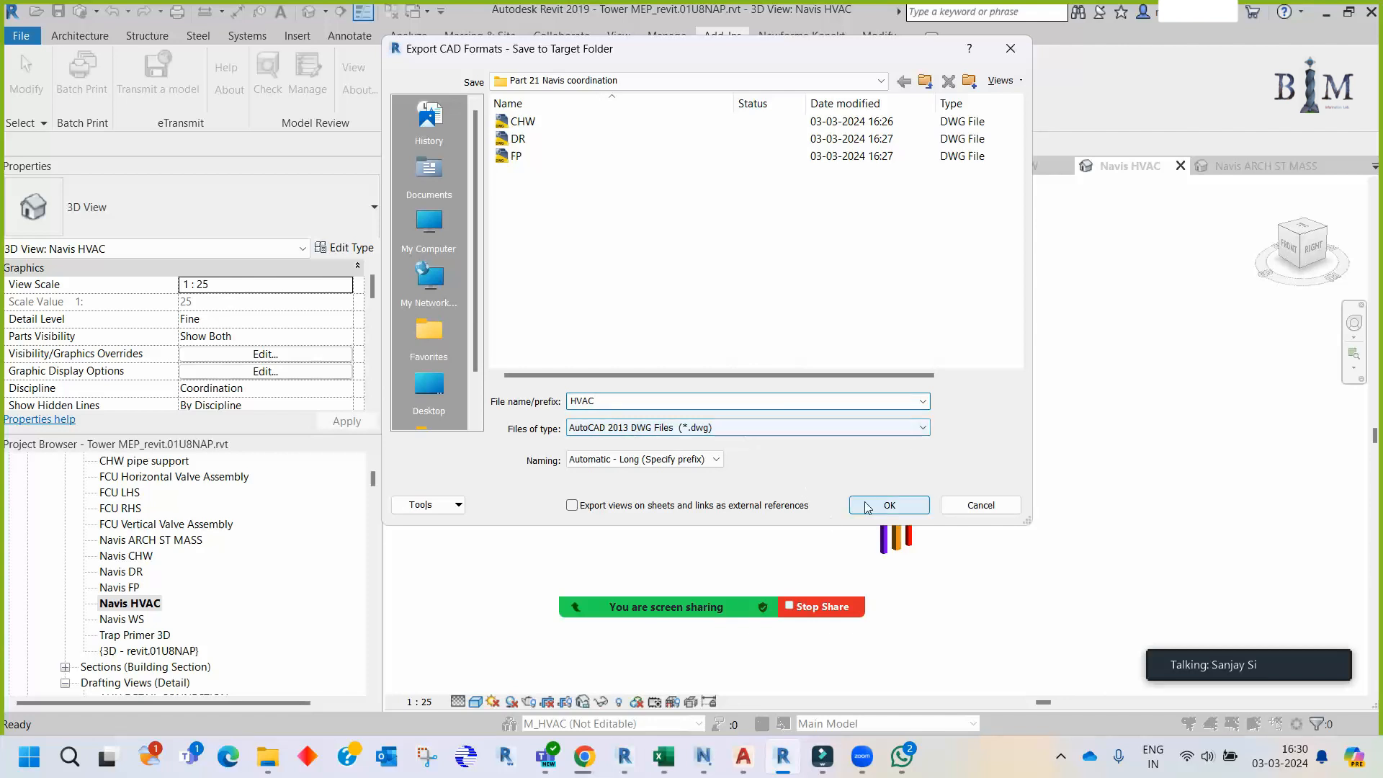
pyautogui.click(890, 505)
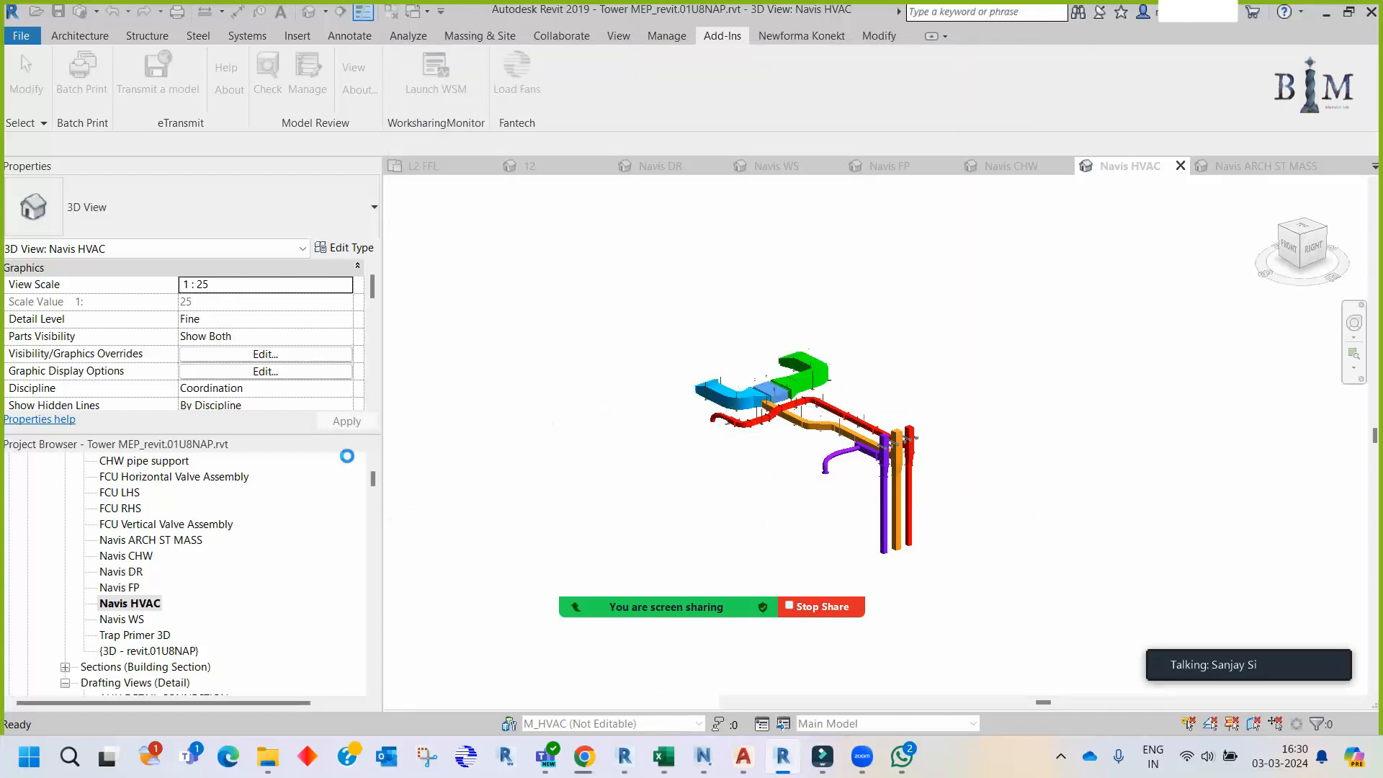
# - Export the Navis WS view with the EXPORT setup as a DWG file named WS in the Part 21 Navis coordination folder
pyautogui.doubleClick(122, 620)
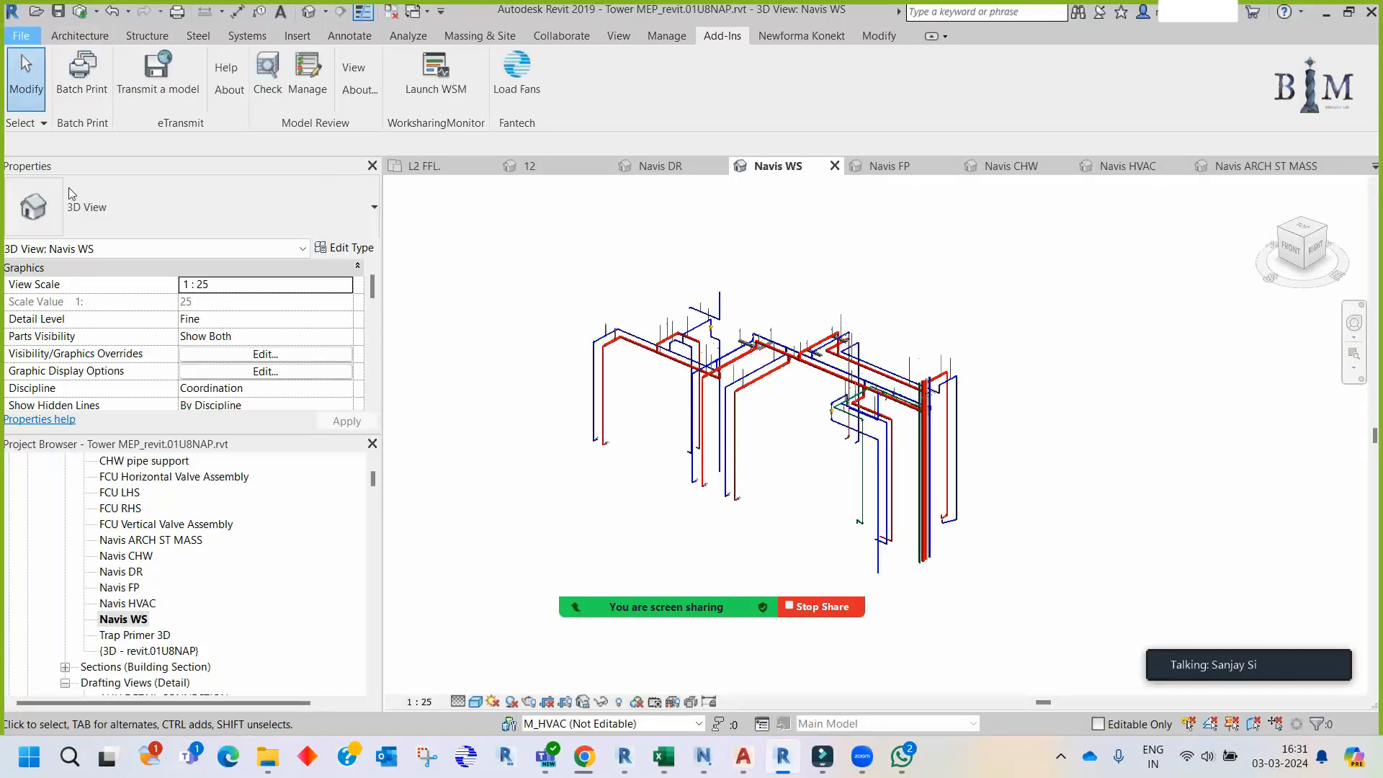
pyautogui.click(21, 36)
pyautogui.moveTo(98, 333)
pyautogui.moveTo(248, 122)
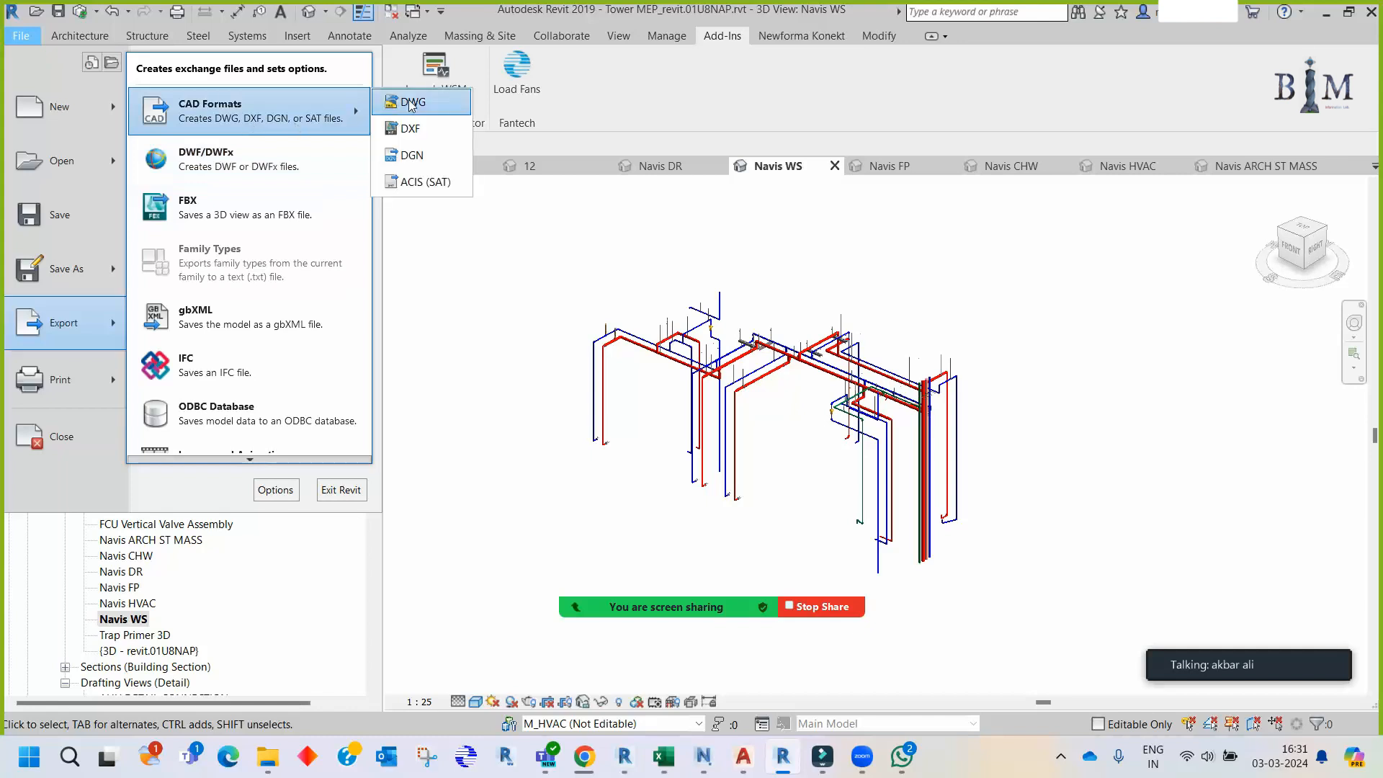
pyautogui.click(412, 105)
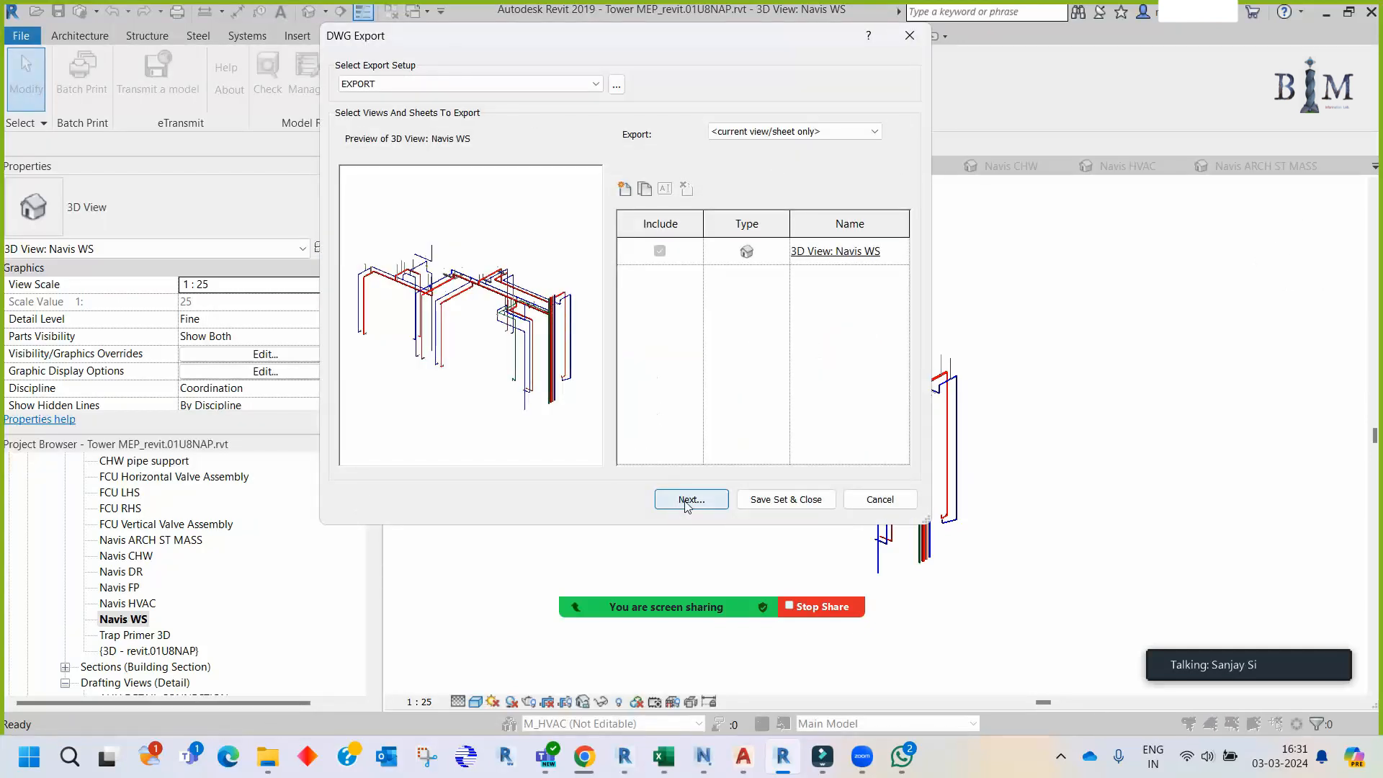
pyautogui.click(673, 497)
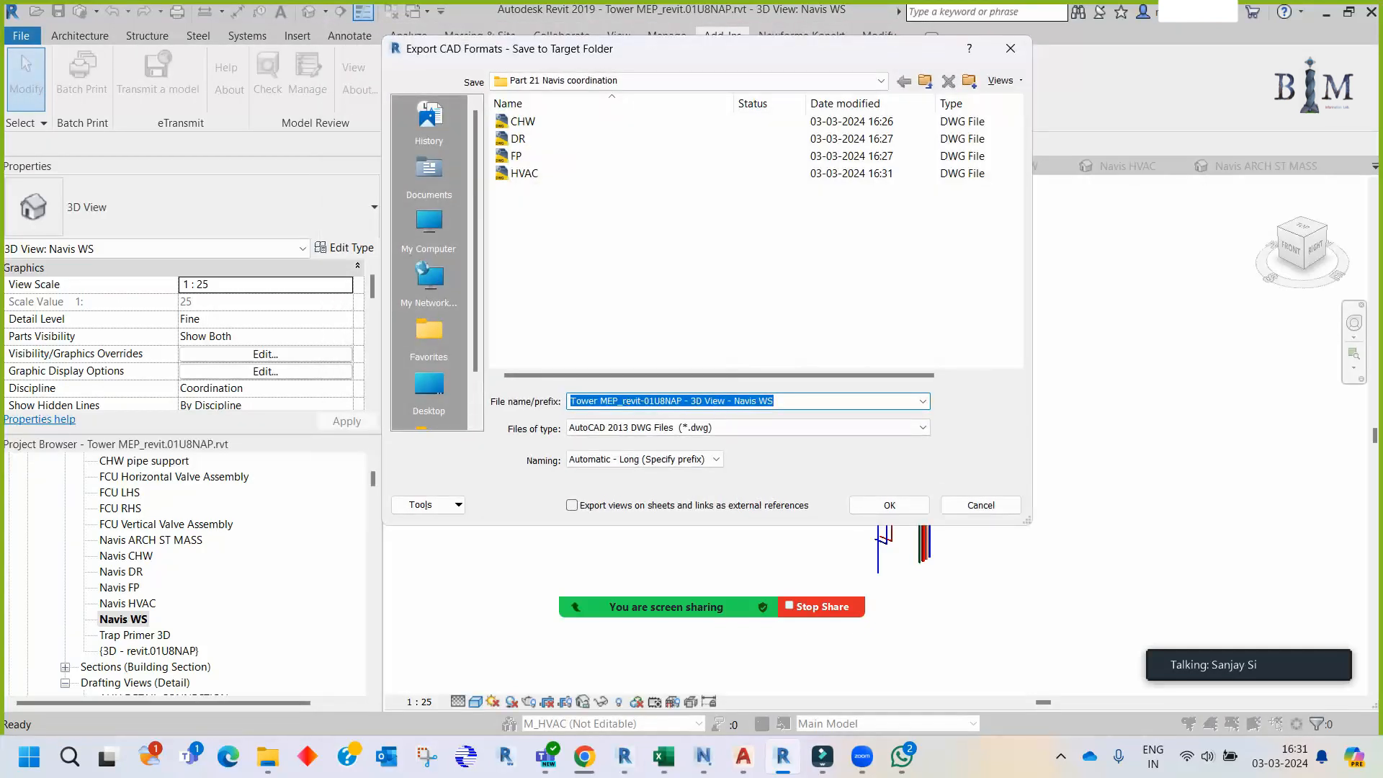
pyautogui.write('WS')
pyautogui.press('Return')
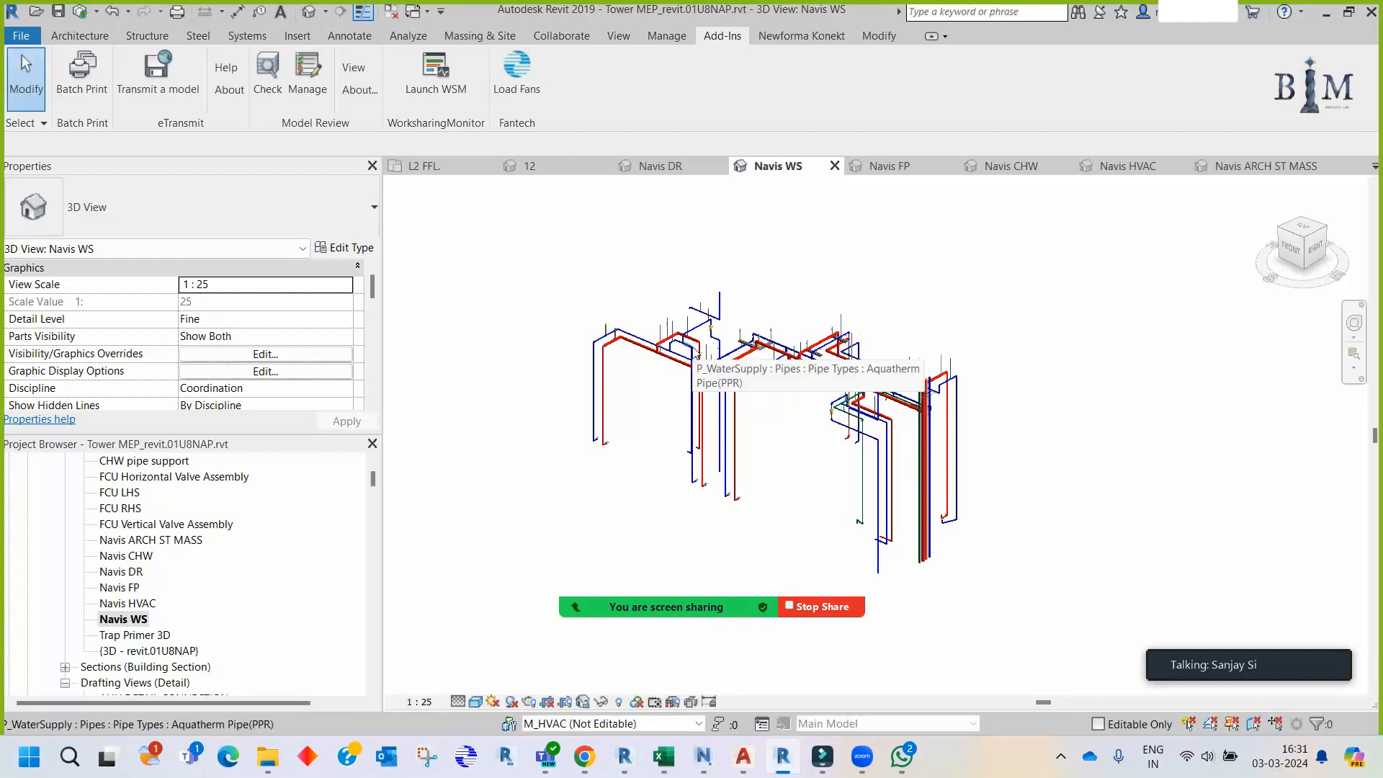
# - Export the Navis ARCH ST MASS view with the EXPORT setup as a DWG named ARCH ST MASS L2 in the Part 21 Navis coordination folder
pyautogui.doubleClick(162, 541)
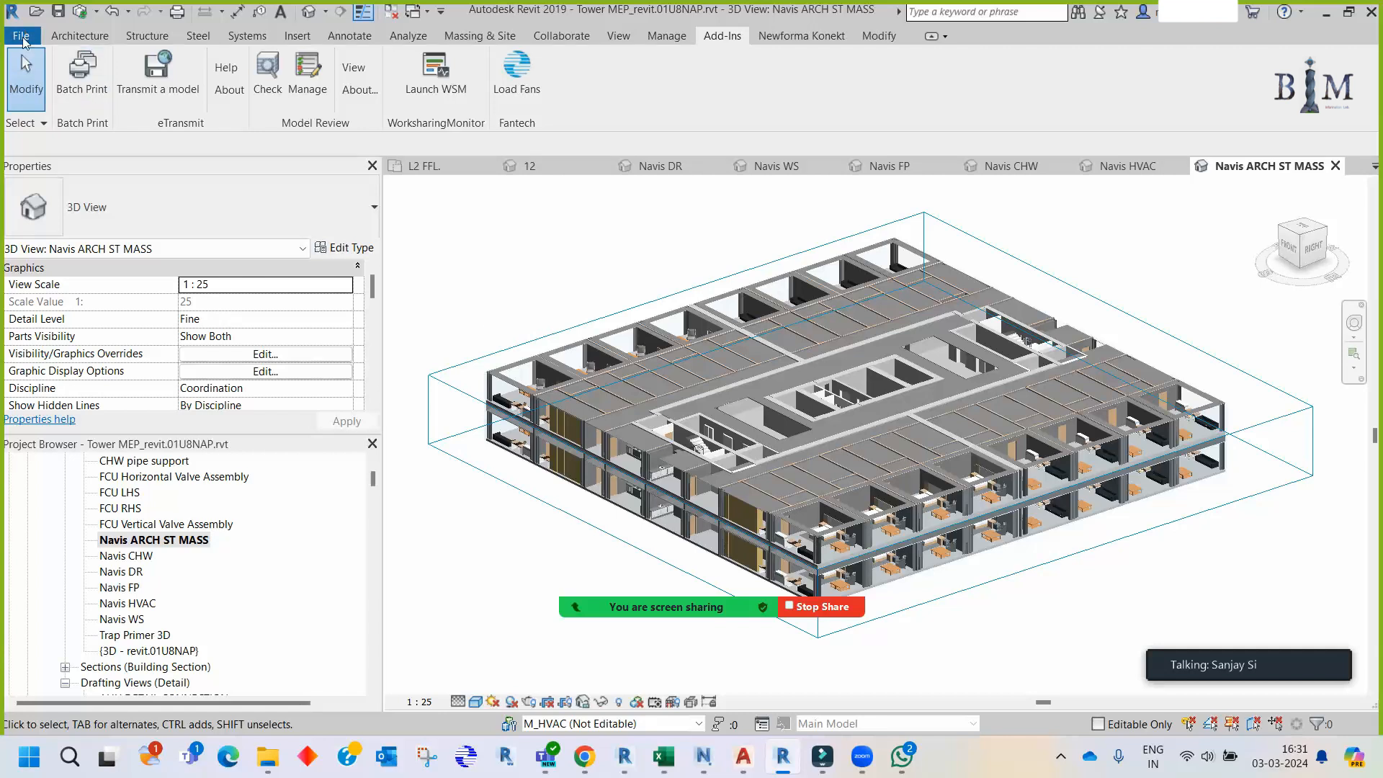
pyautogui.click(24, 36)
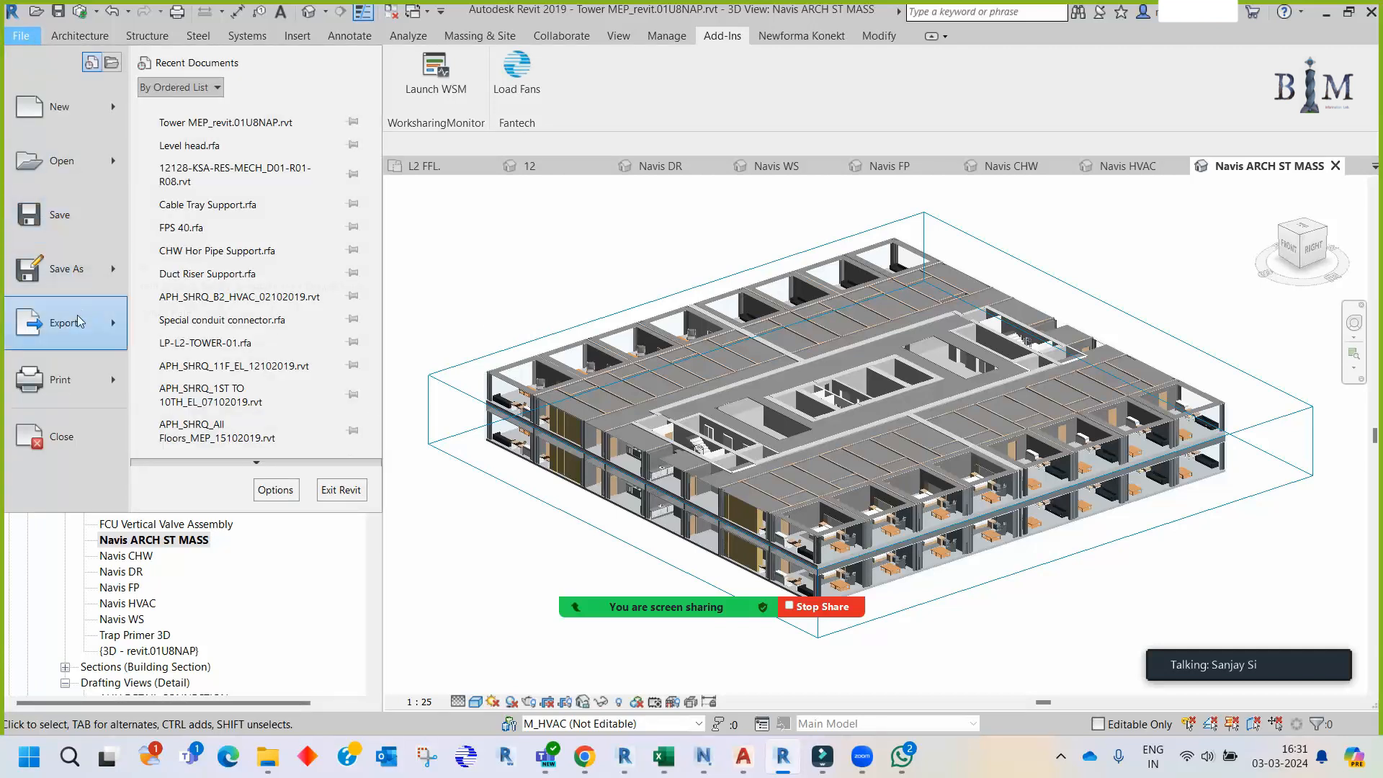
pyautogui.moveTo(101, 317)
pyautogui.moveTo(309, 119)
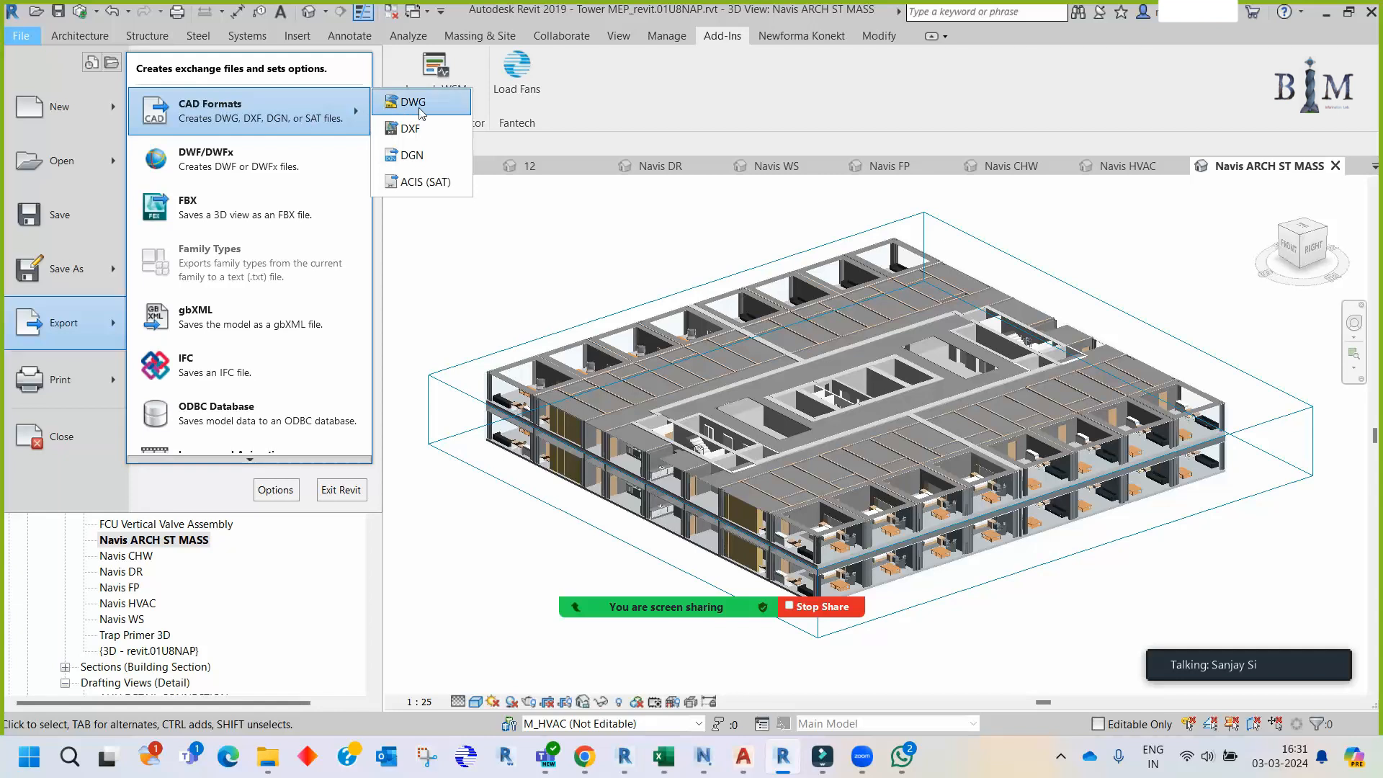
pyautogui.click(441, 111)
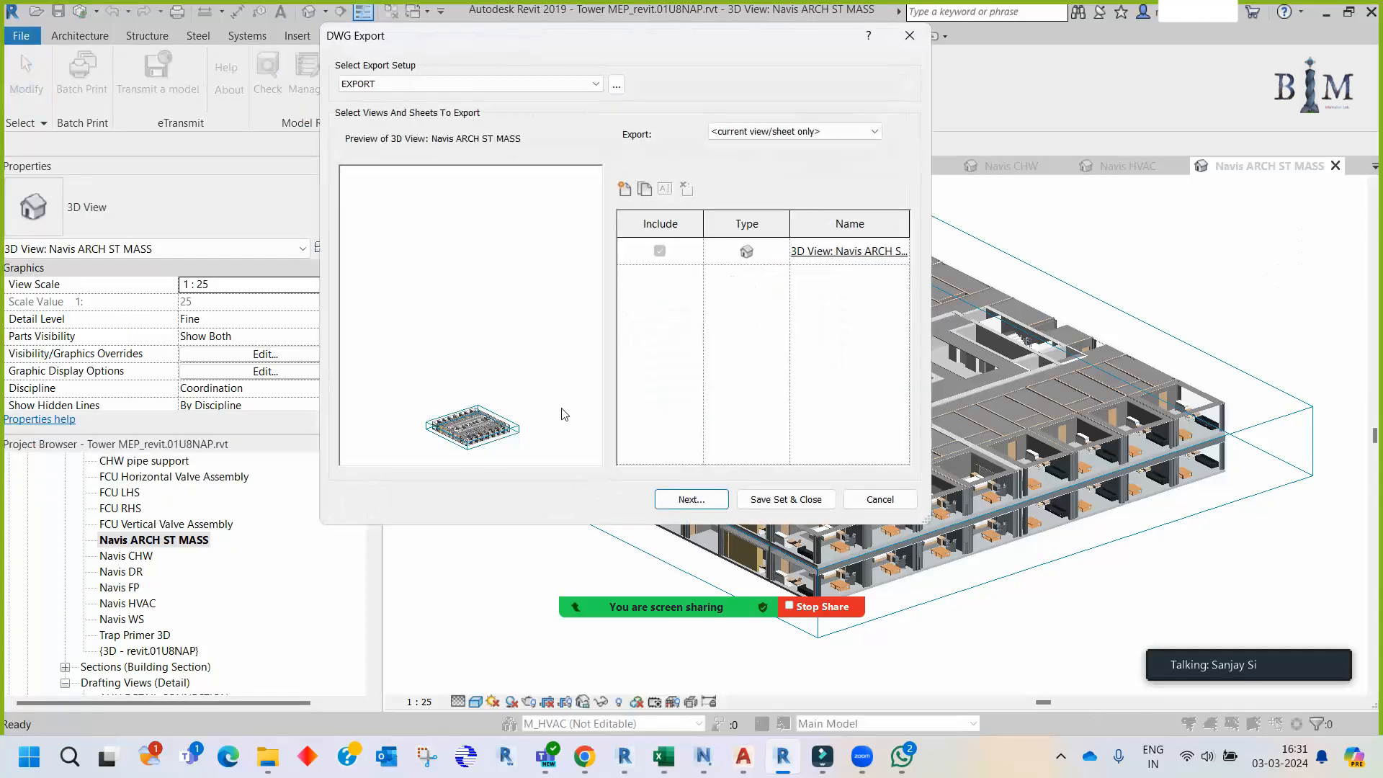
pyautogui.click(684, 498)
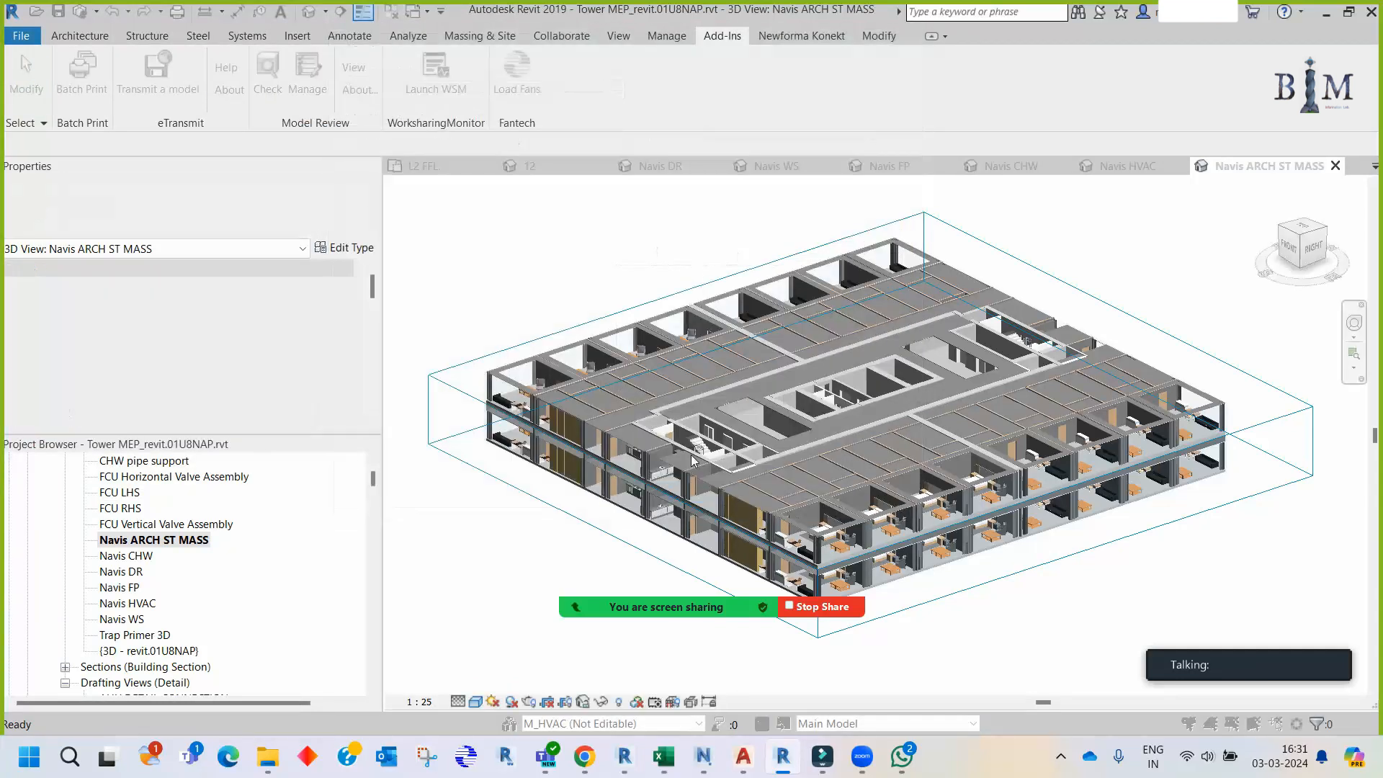
pyautogui.write('ARCH ST M')
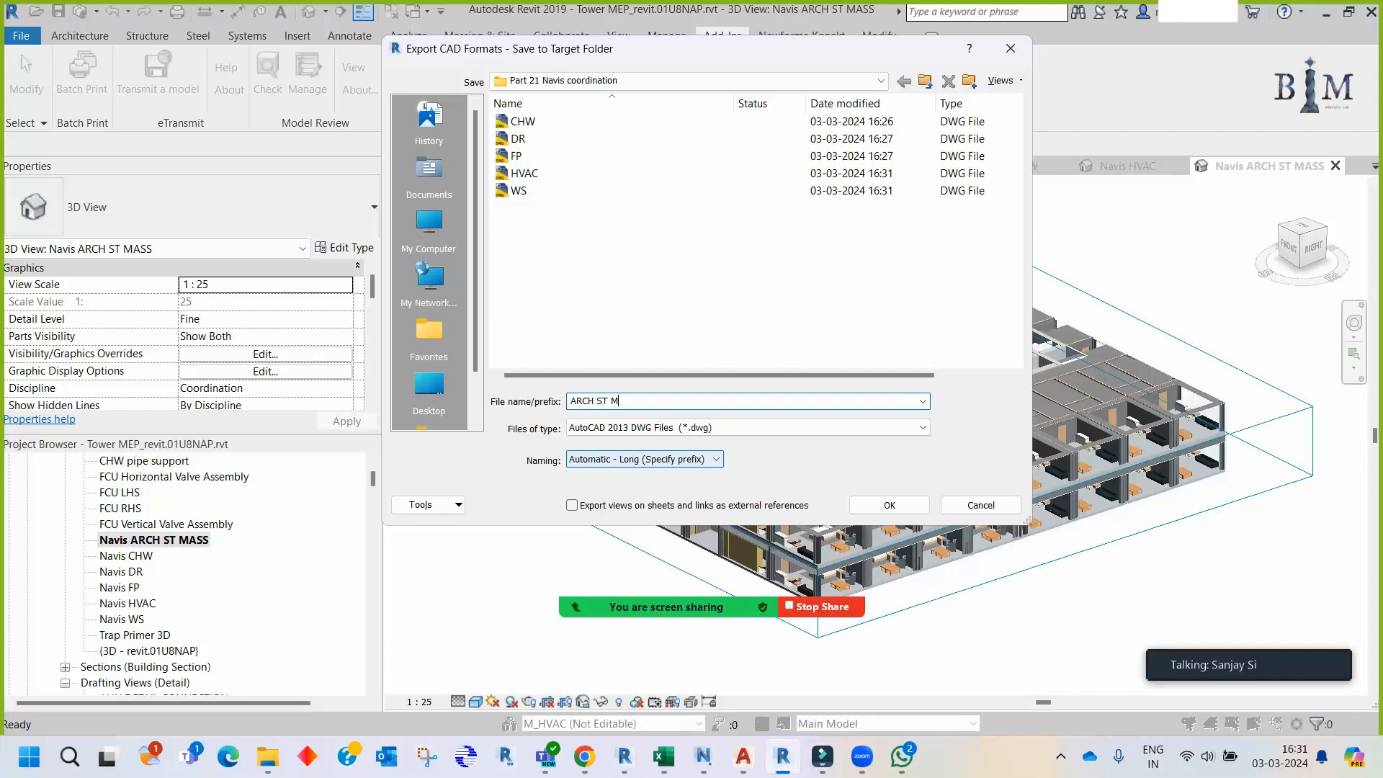
pyautogui.write('ASS L')
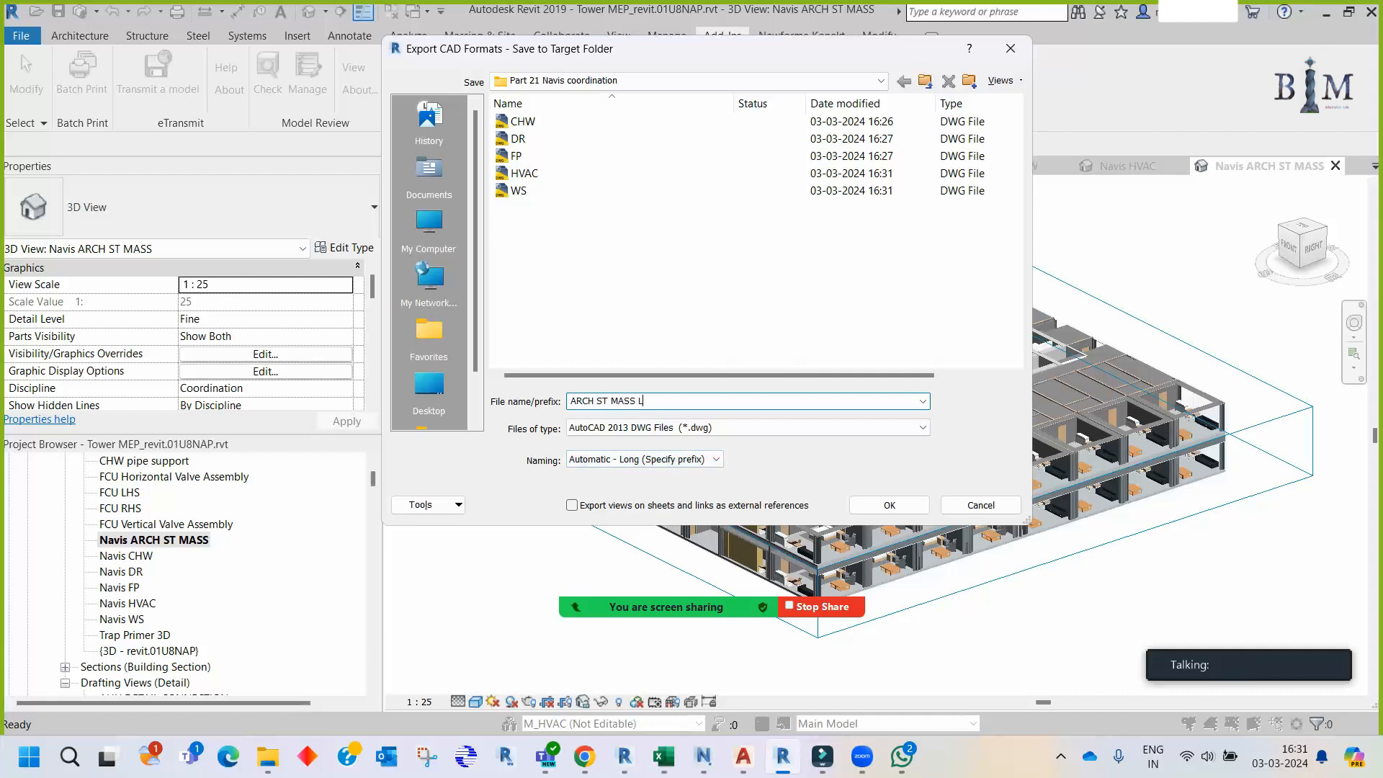
pyautogui.write('2')
pyautogui.click(889, 505)
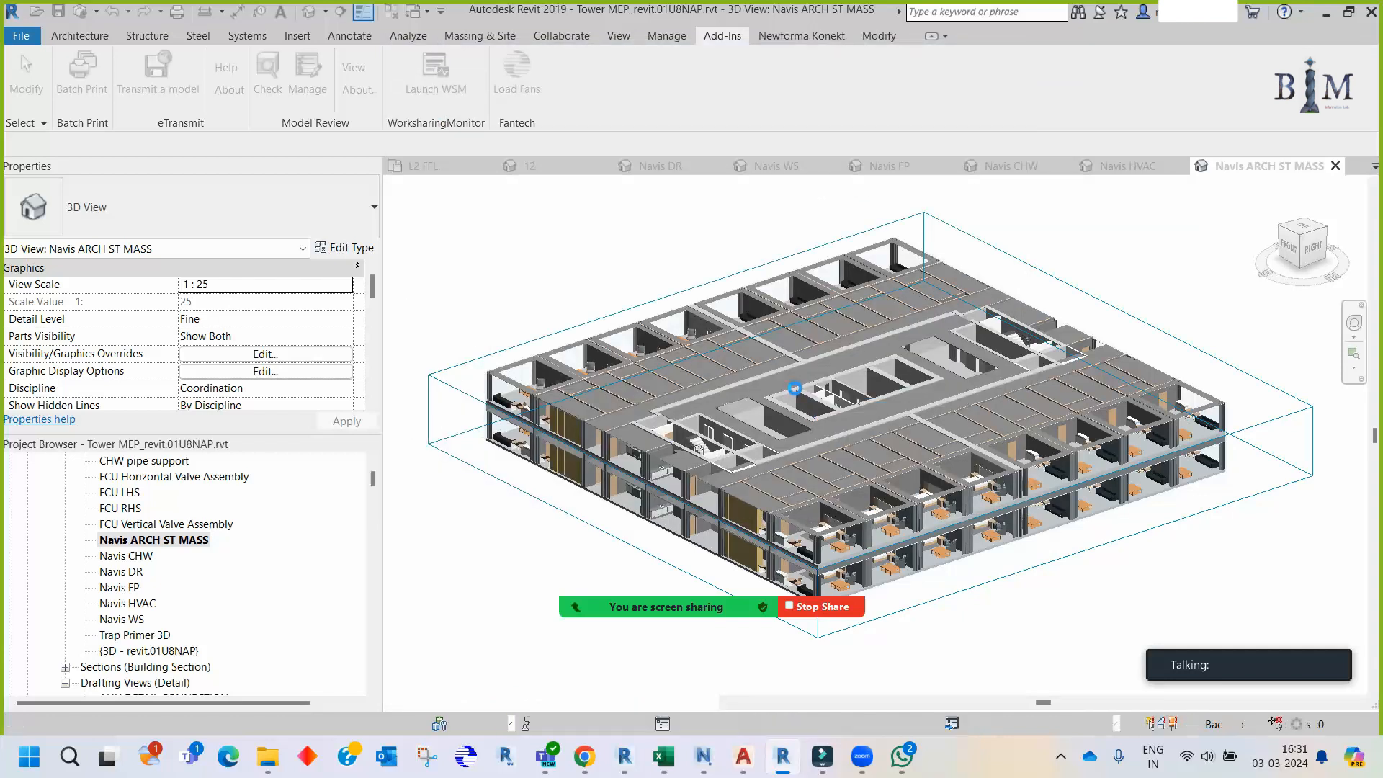
# - Switch to Chrome, locate the downloaded Navisworks Exporters 2019 installer in its folder, and extract it to C:\Autodesk\
pyautogui.click(601, 766)
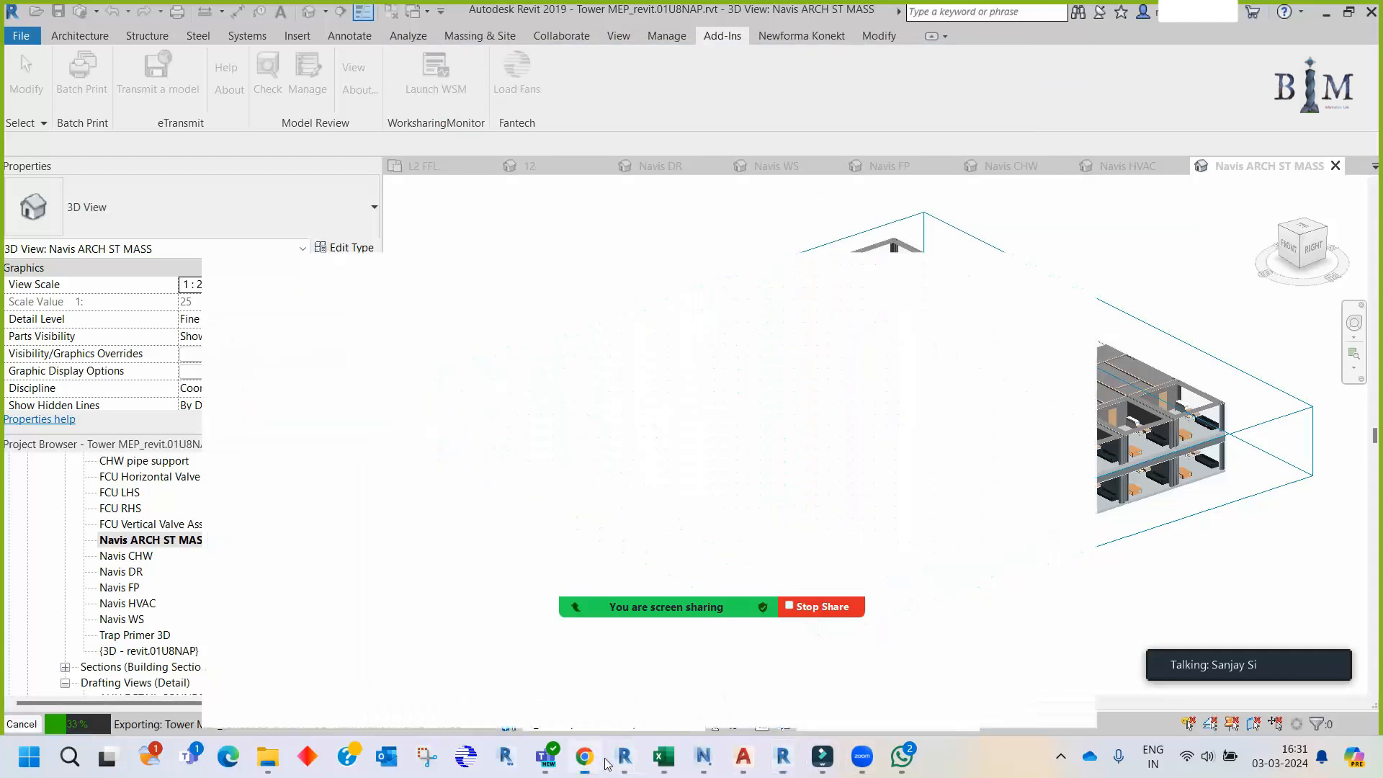
pyautogui.click(1260, 62)
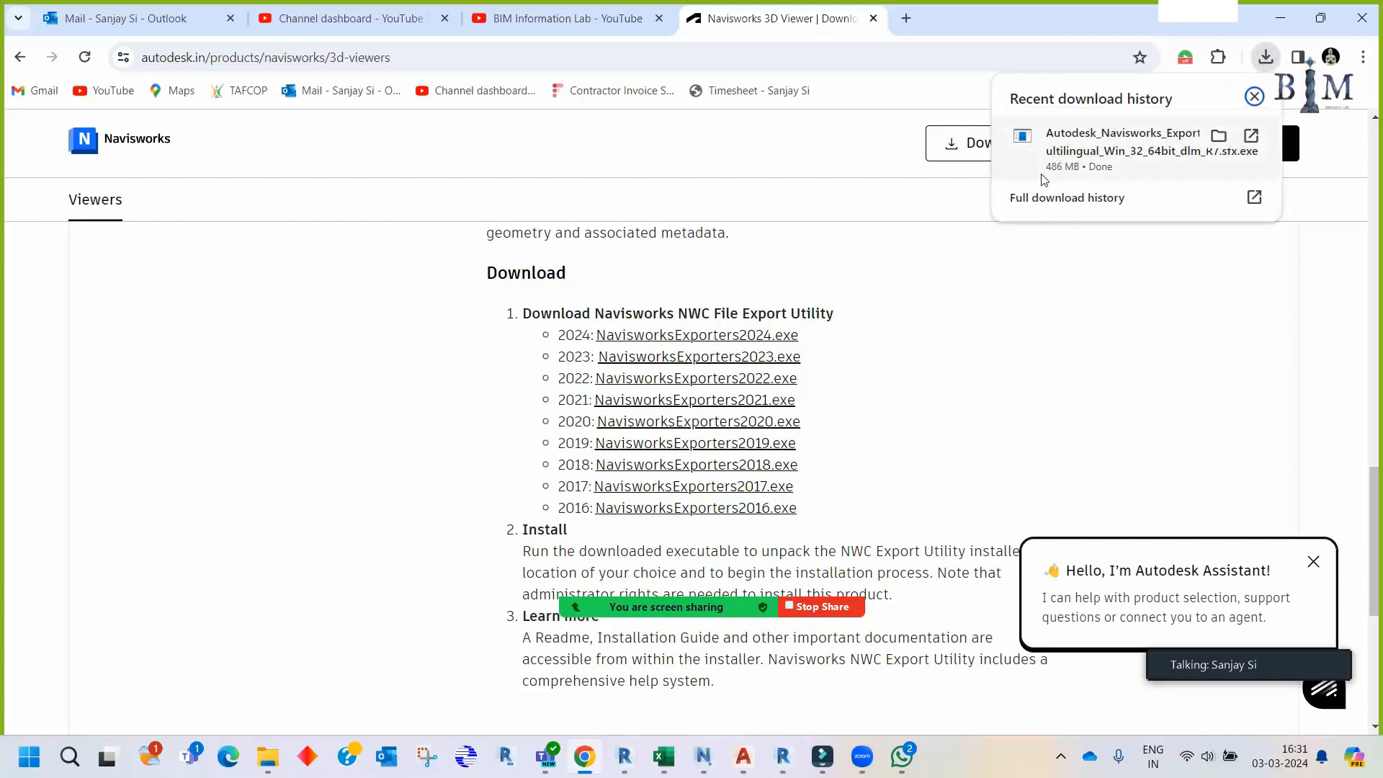
pyautogui.click(848, 230)
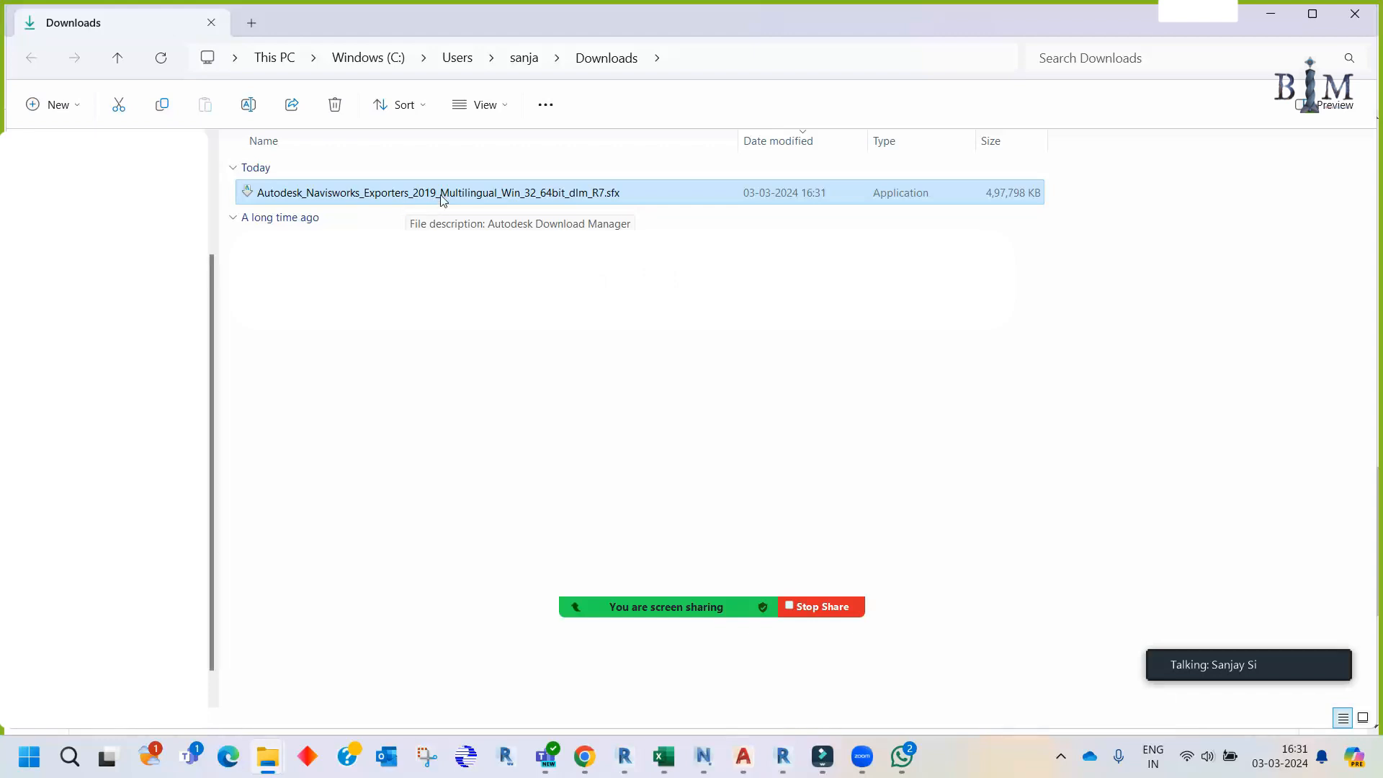
pyautogui.doubleClick(495, 199)
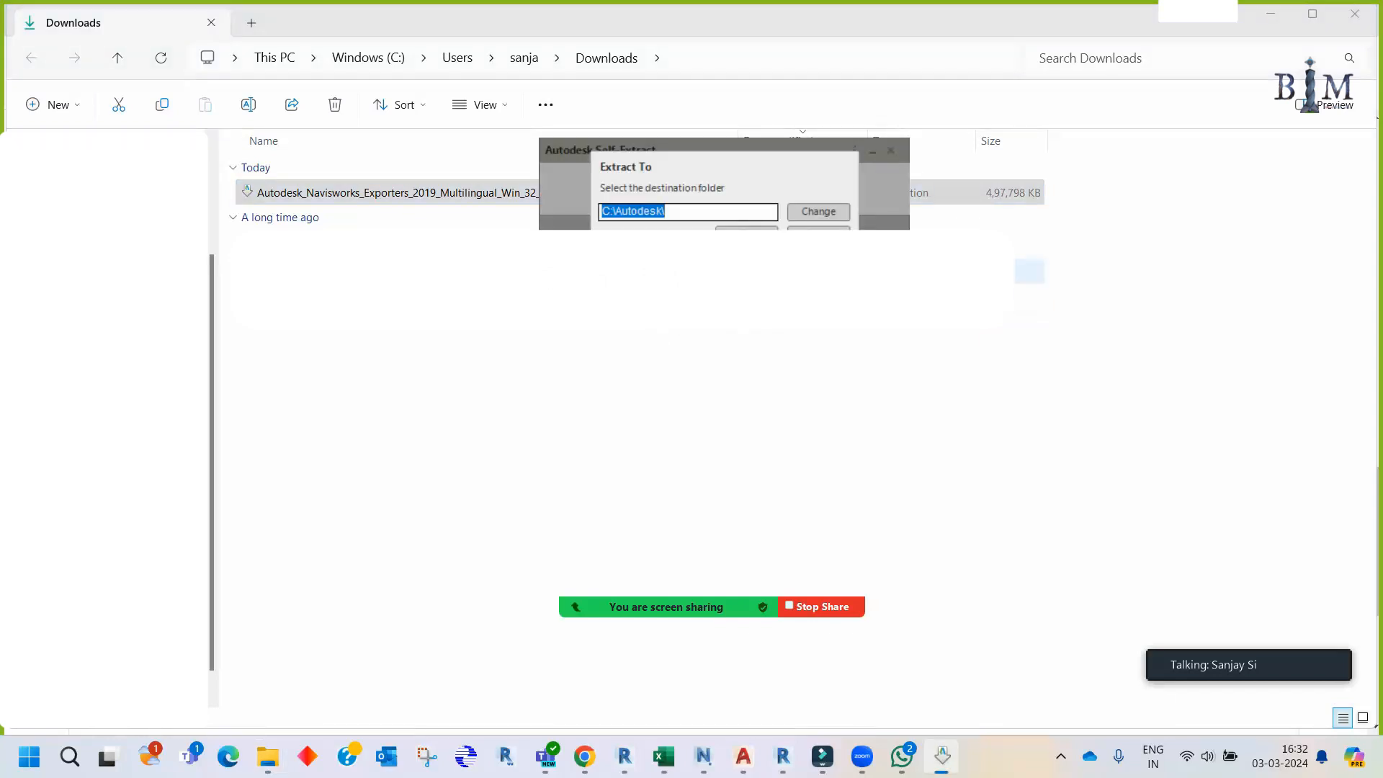
pyautogui.press('Return')
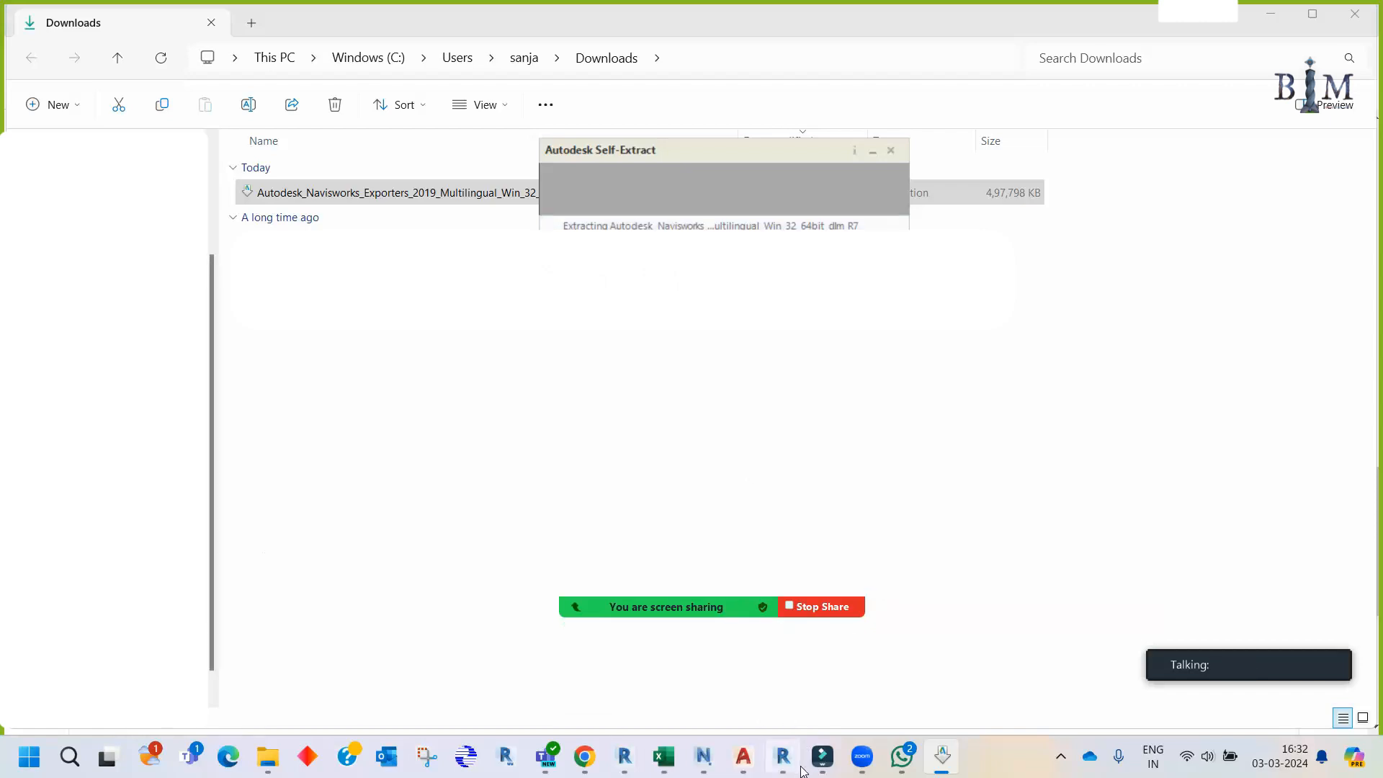
pyautogui.moveTo(784, 762)
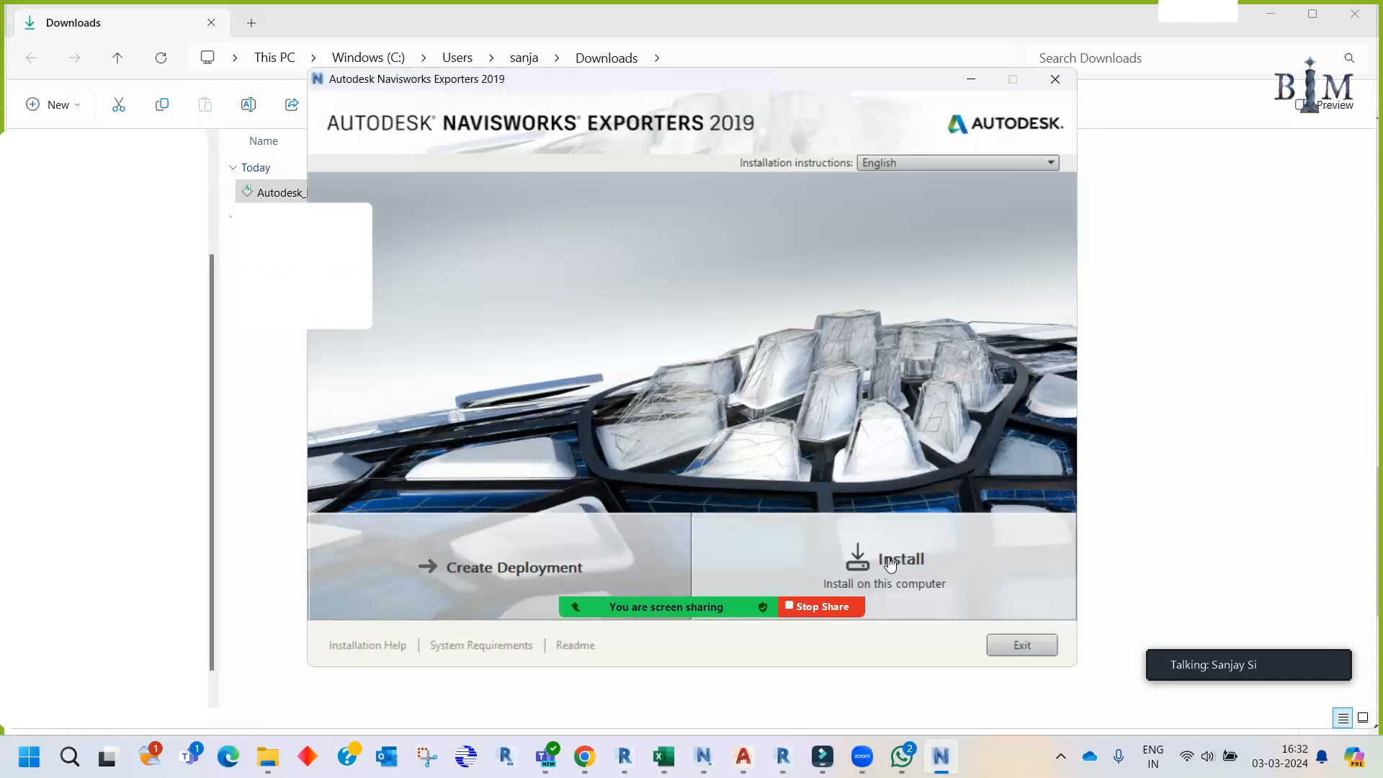
# - Accept the license agreement and install the Navisworks Exporters 2019 32-bit and 64-bit plug-ins in English
pyautogui.click(891, 565)
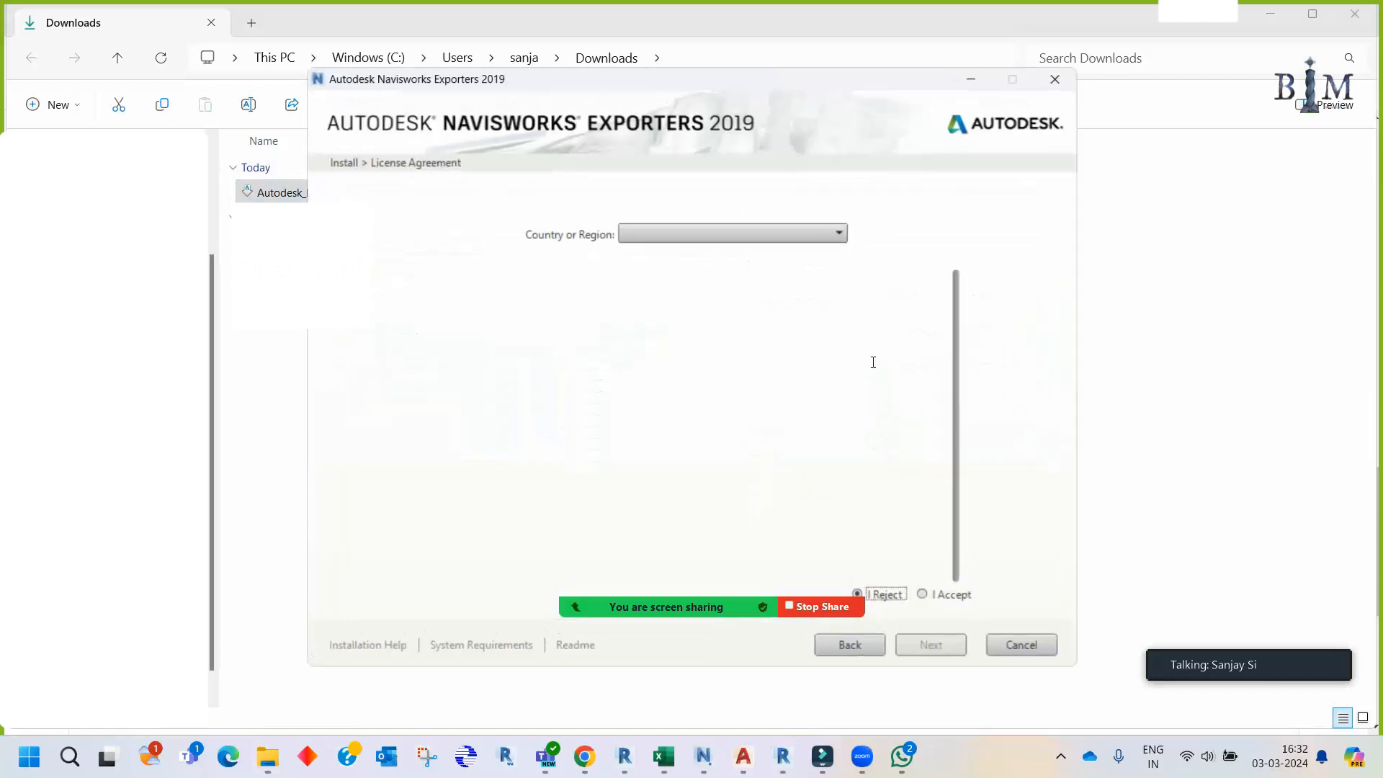
pyautogui.click(922, 595)
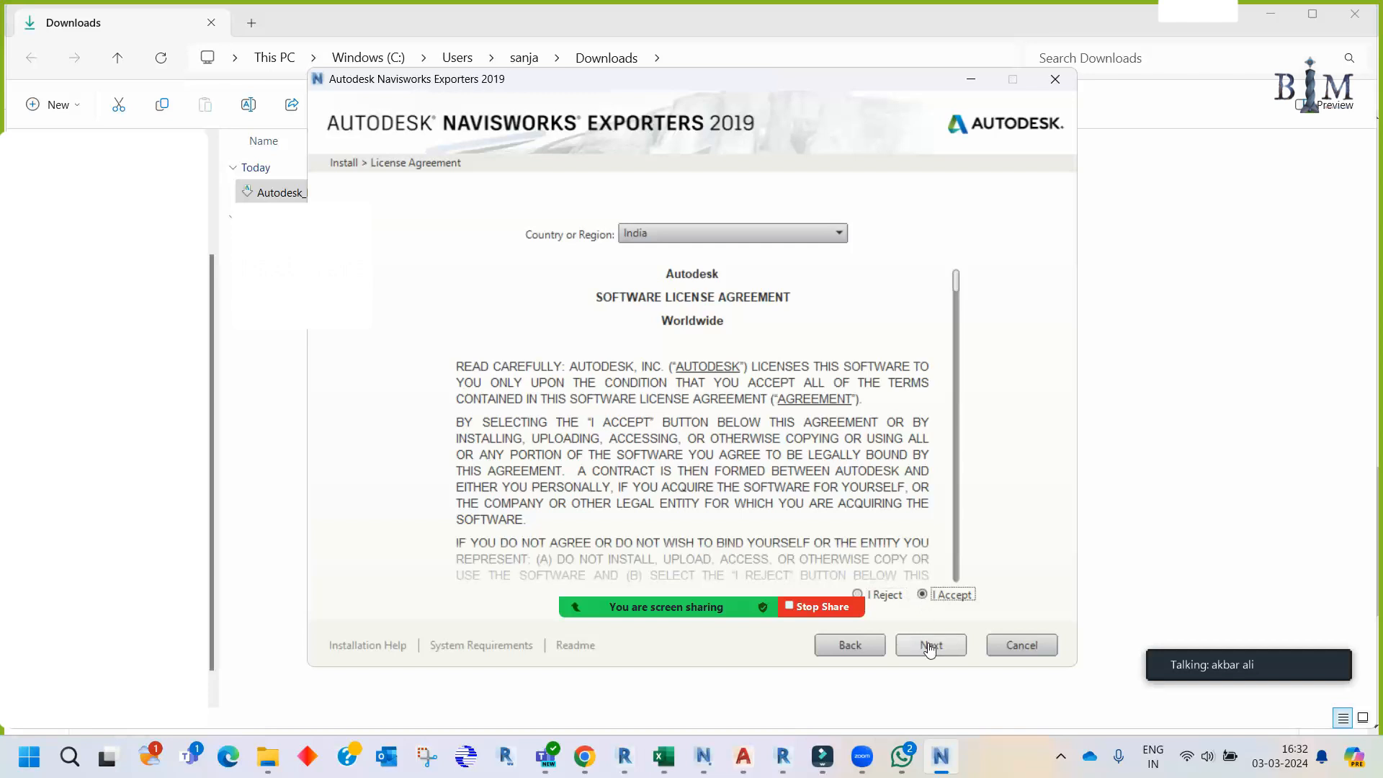
pyautogui.click(930, 646)
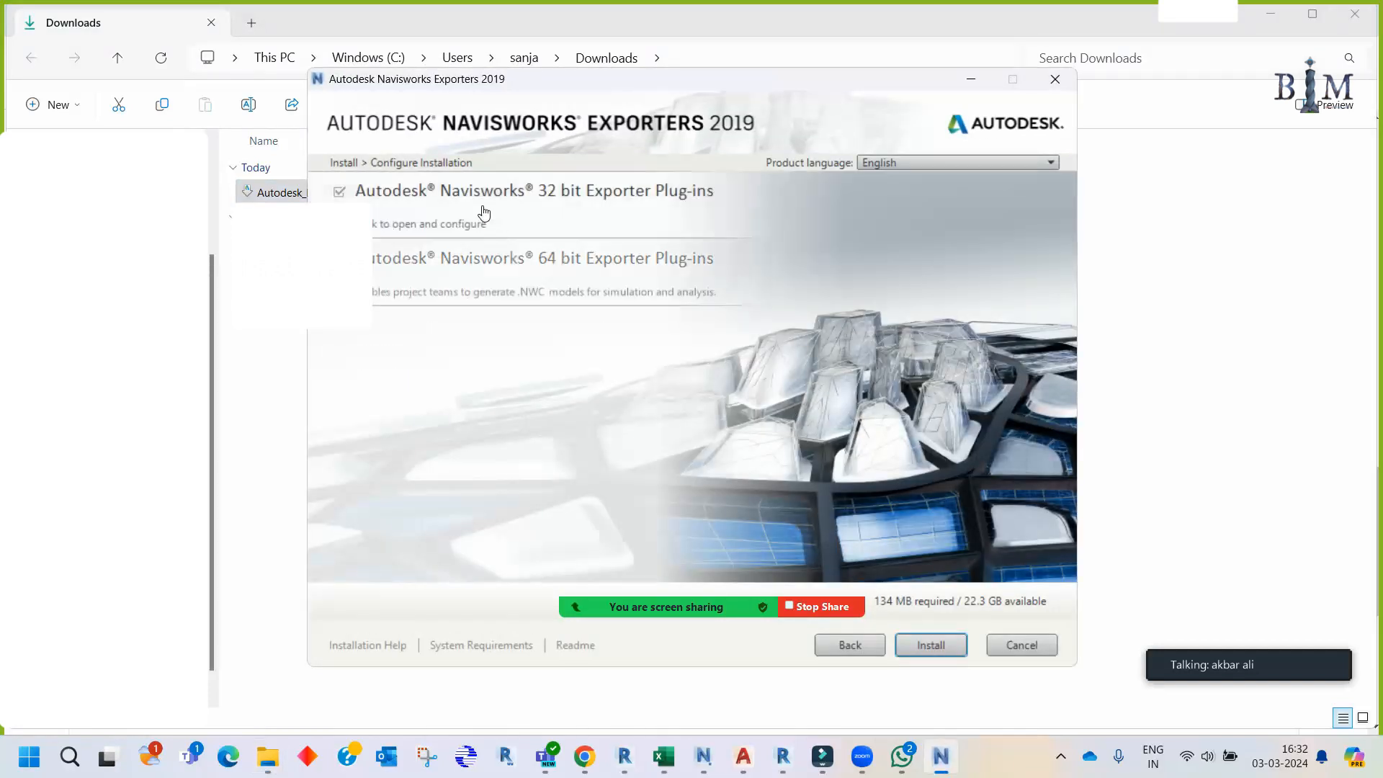
pyautogui.click(931, 645)
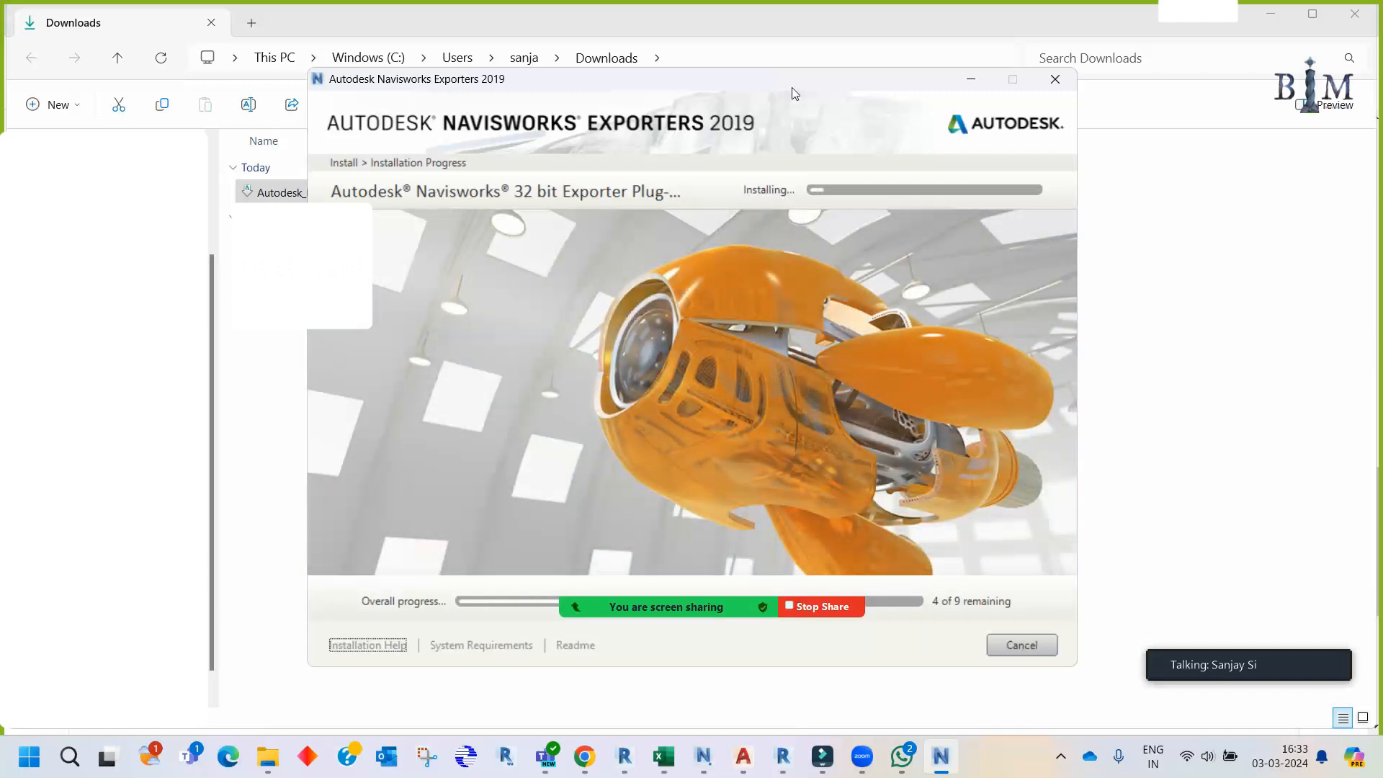
pyautogui.moveTo(795, 92); pyautogui.dragTo(859, 60)
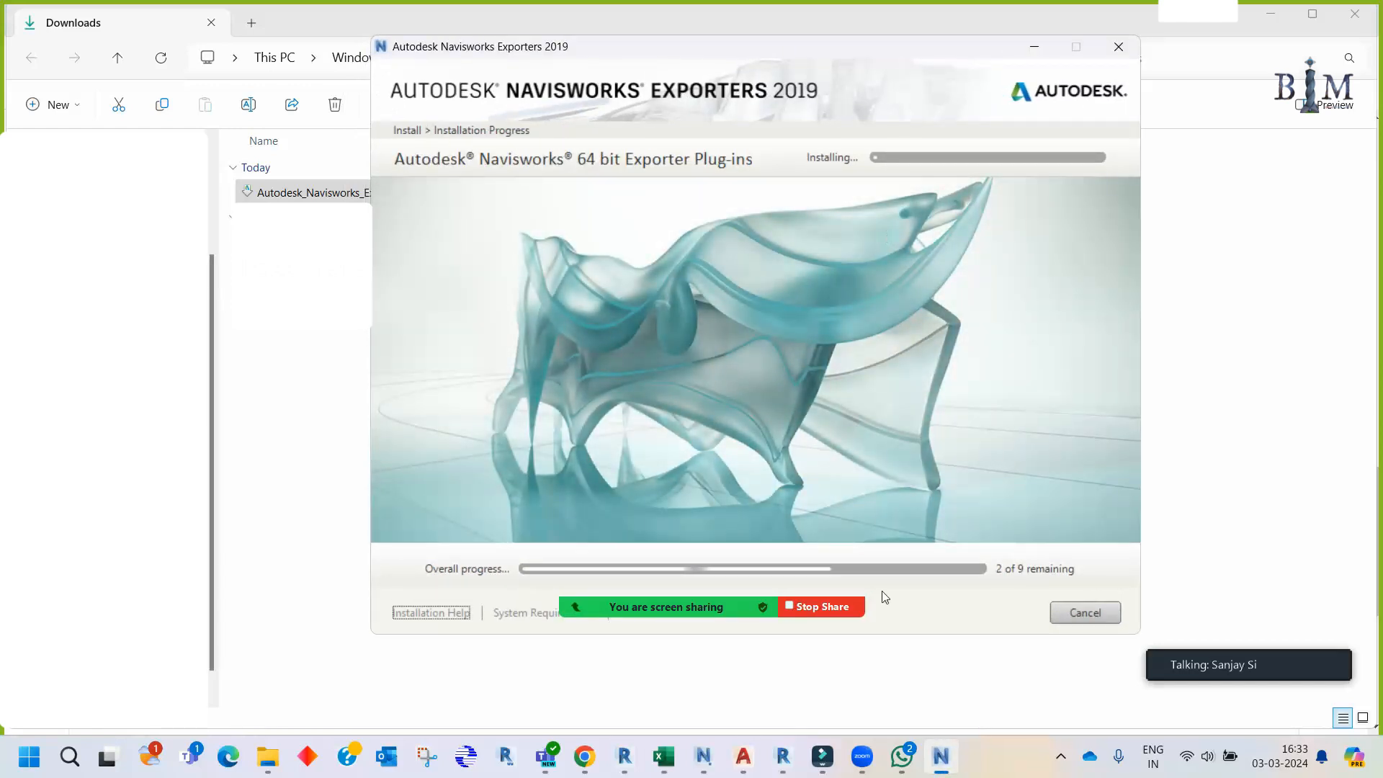
pyautogui.moveTo(862, 736)
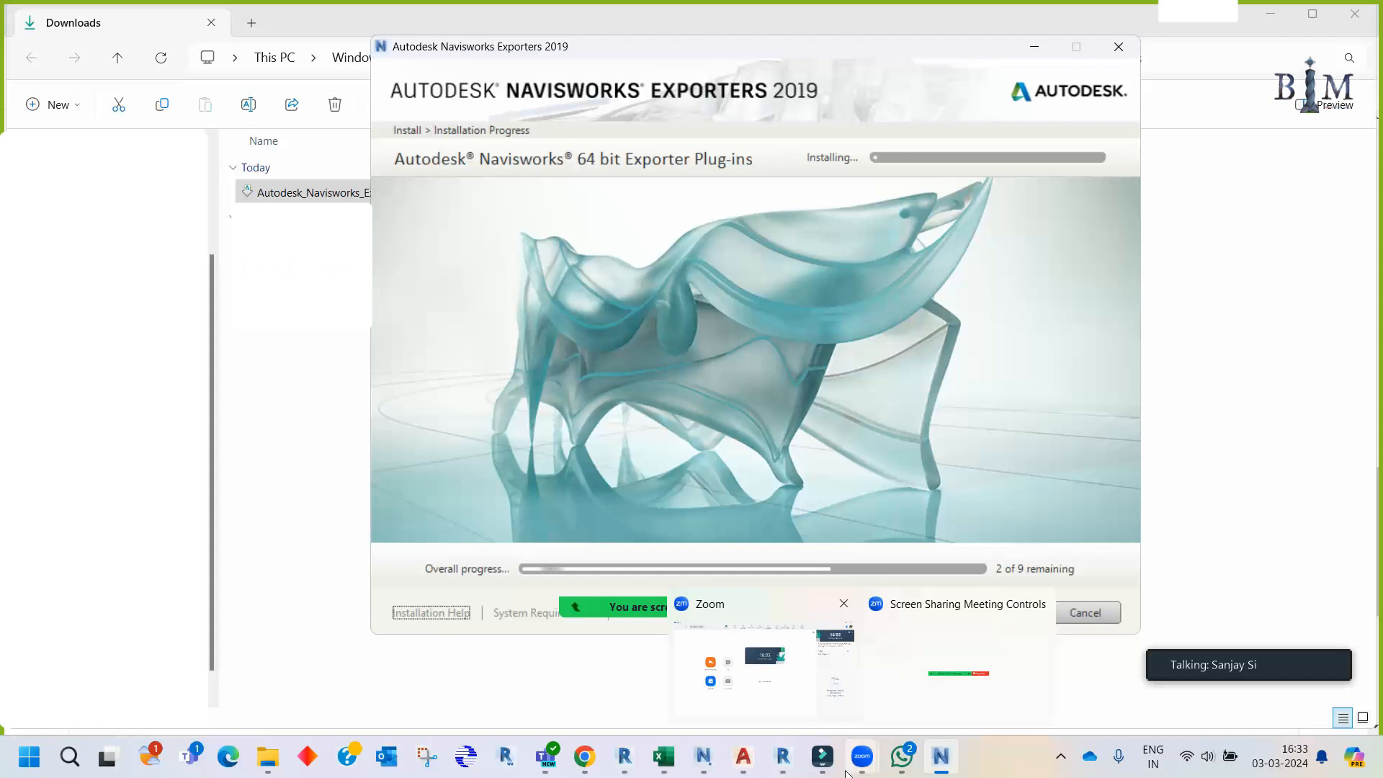
pyautogui.moveTo(794, 766)
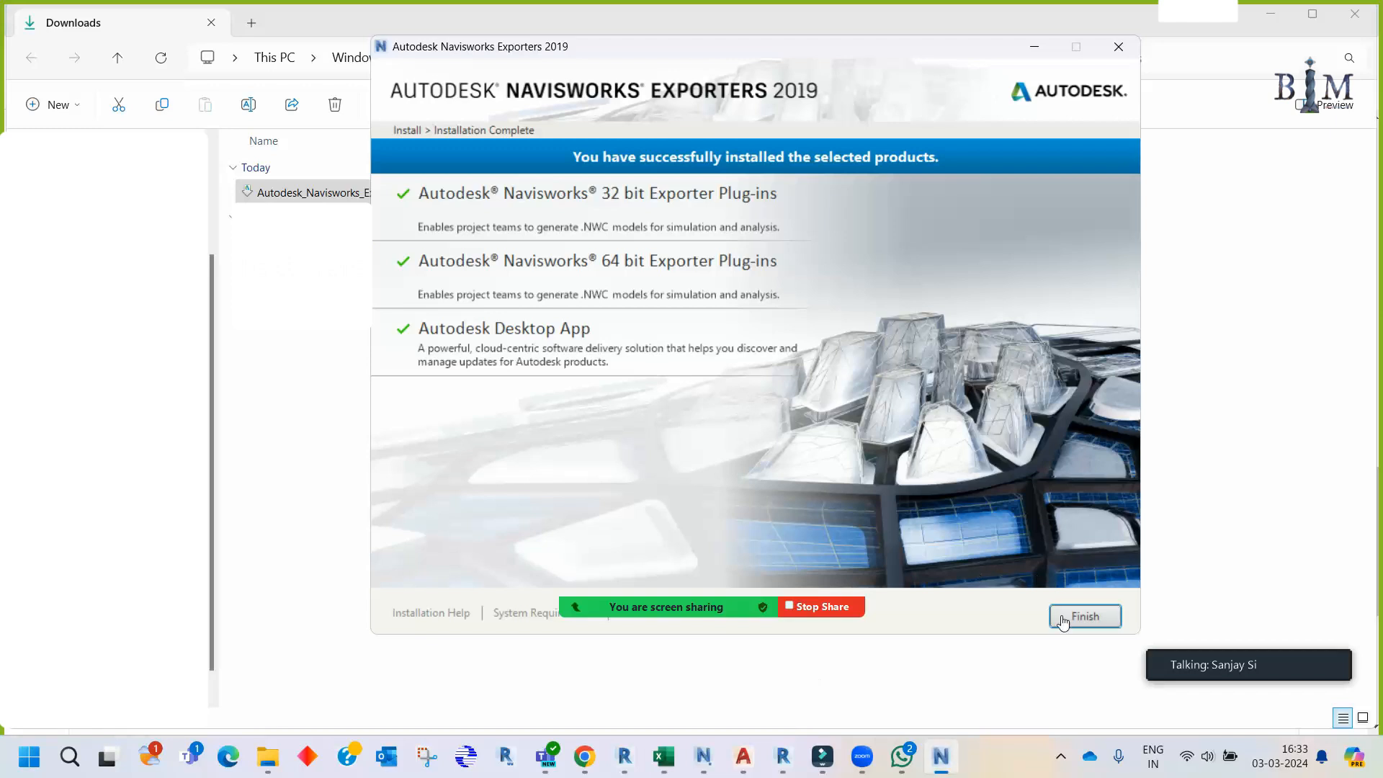
pyautogui.click(1113, 616)
# - Launch a new Navisworks Manage 2021 session and close its Newforma Konekt sign-in window
pyautogui.click(1265, 19)
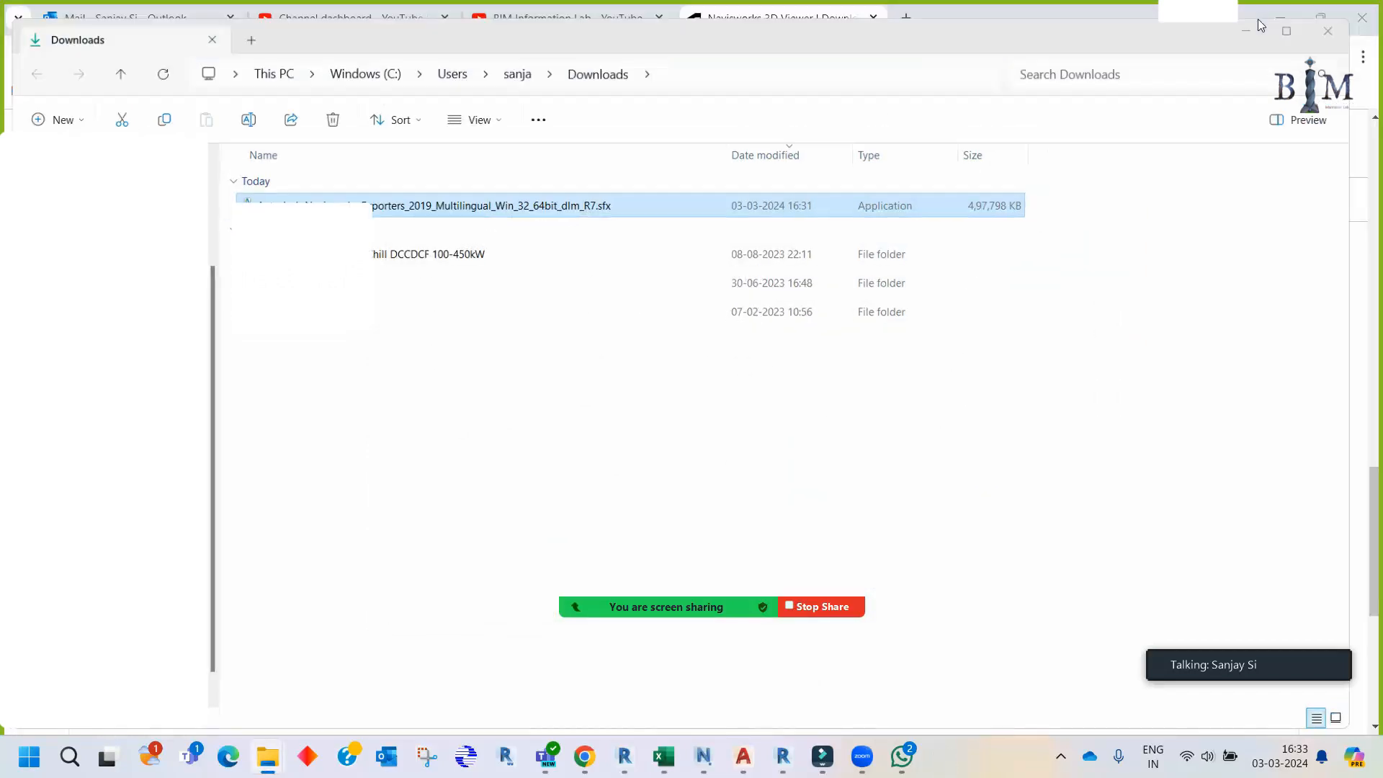
pyautogui.click(1273, 12)
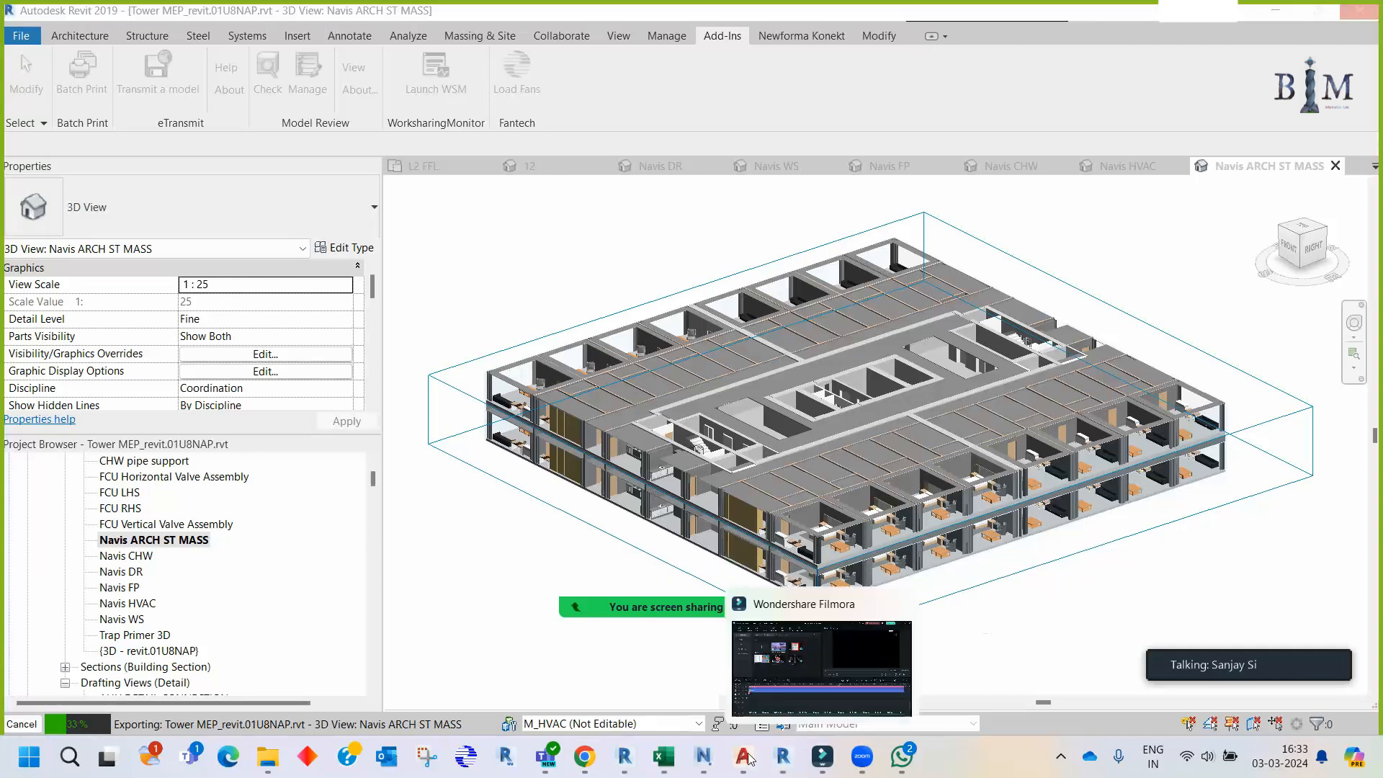
pyautogui.rightClick(704, 756)
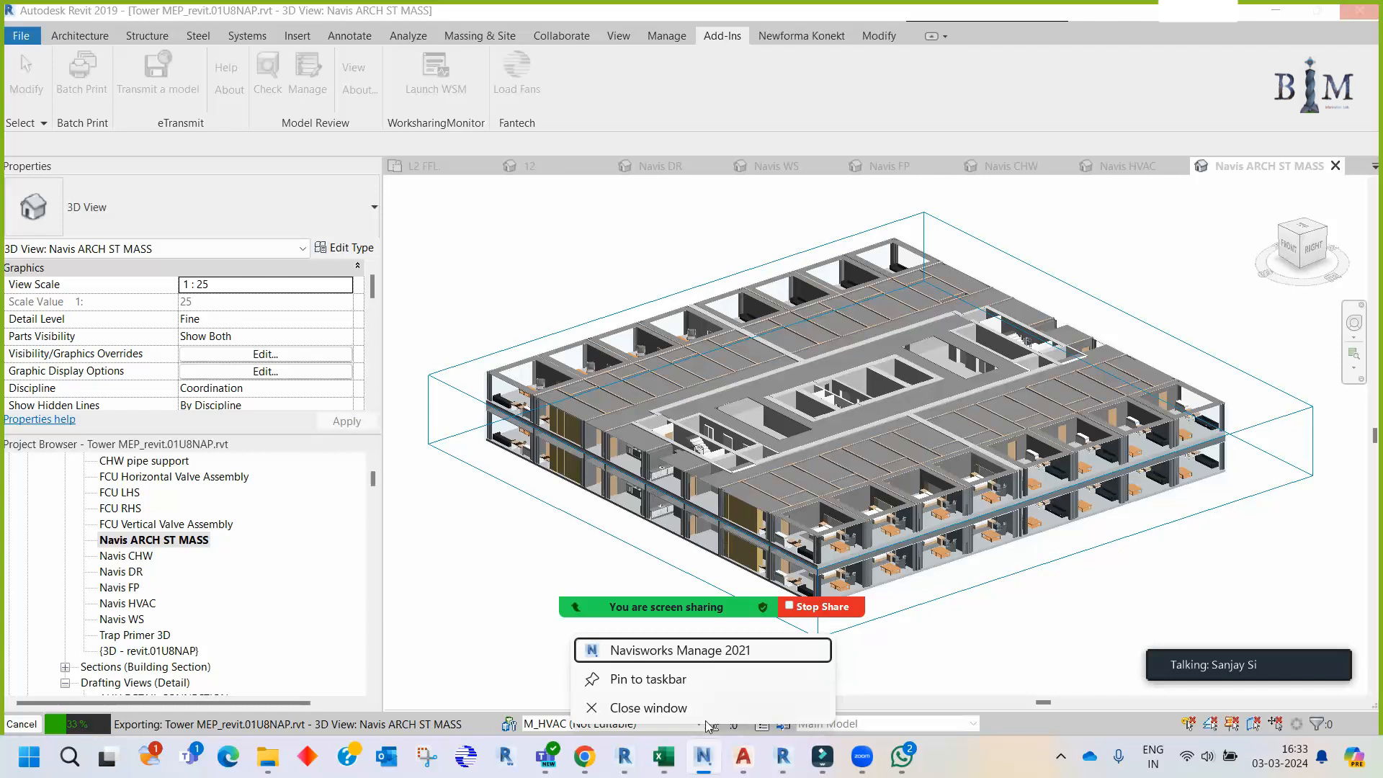
pyautogui.click(705, 650)
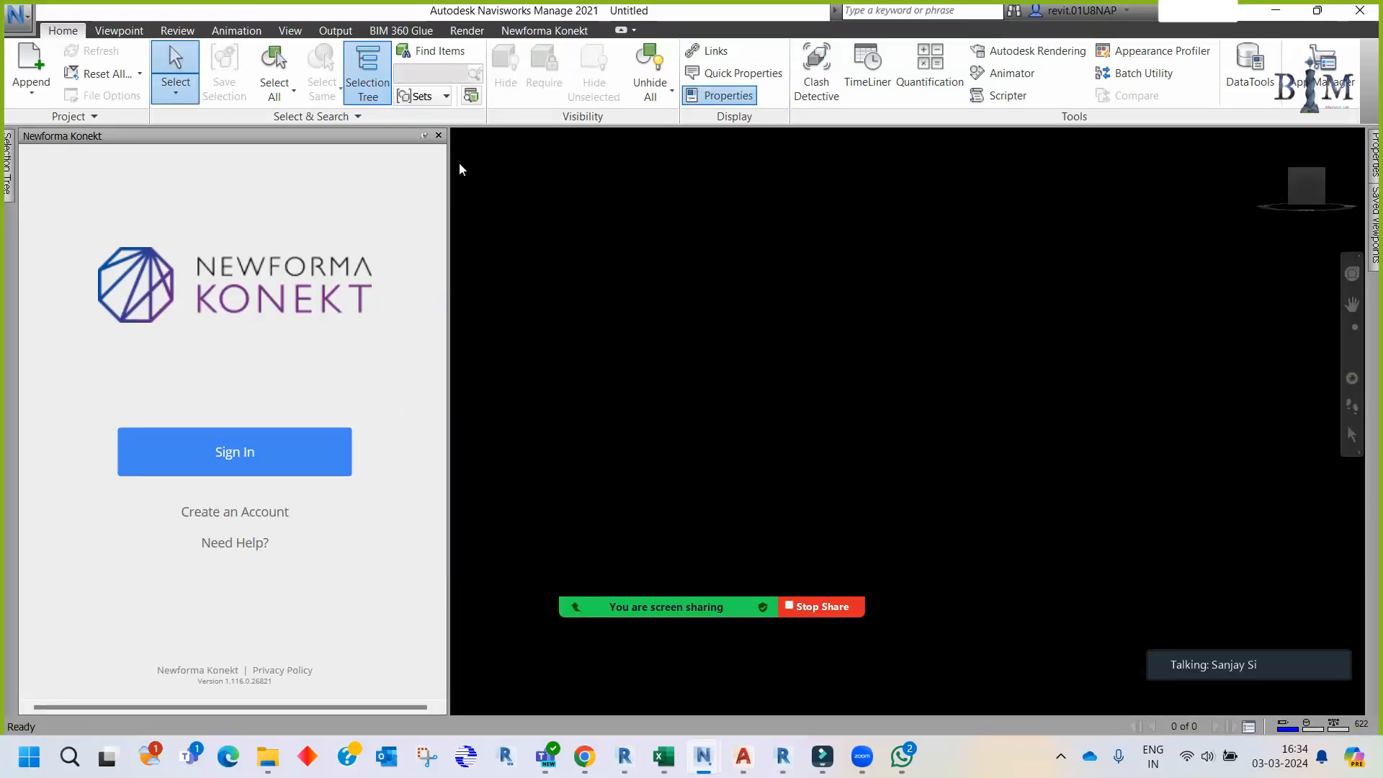
pyautogui.click(438, 136)
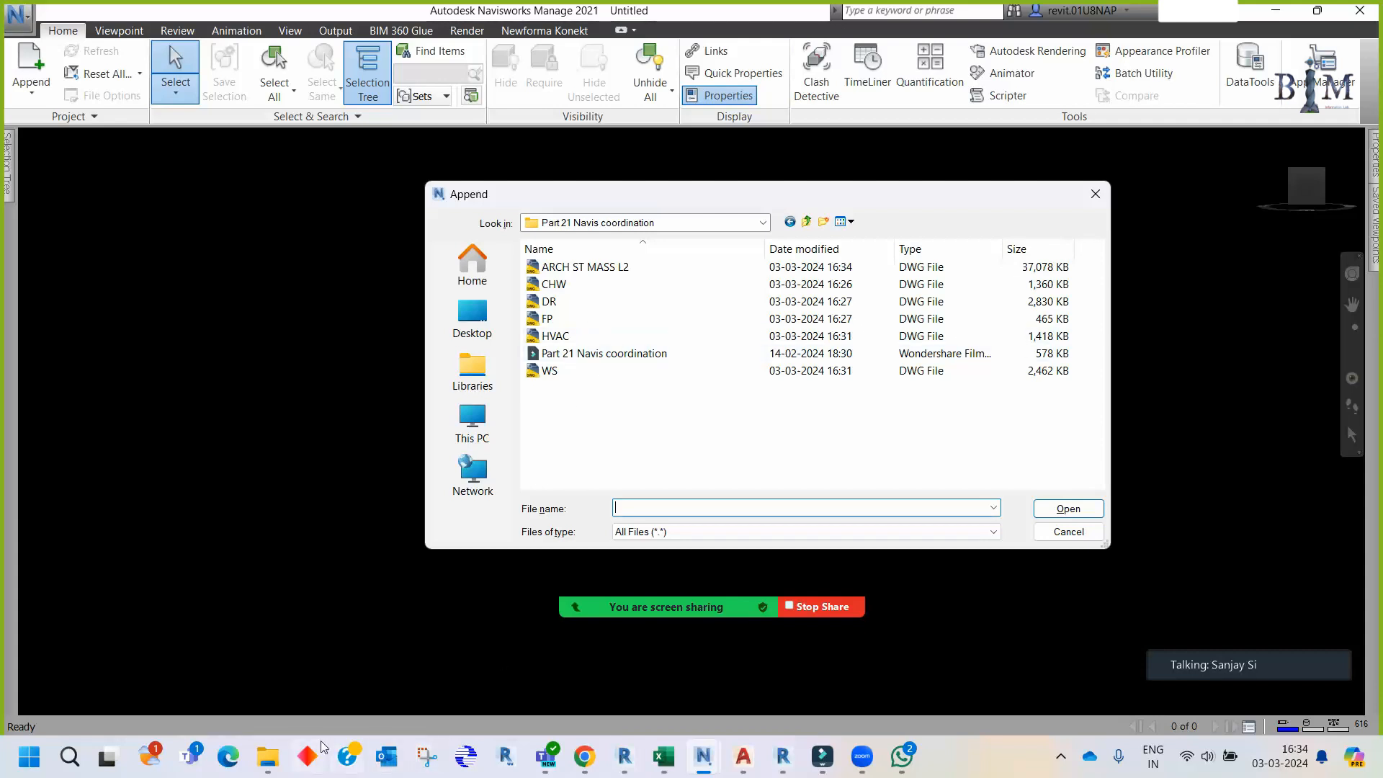
# - Check the exported DWG files in the Part 21 Navis coordination folder and the export status in Revit before returning to Navisworks
pyautogui.click(267, 757)
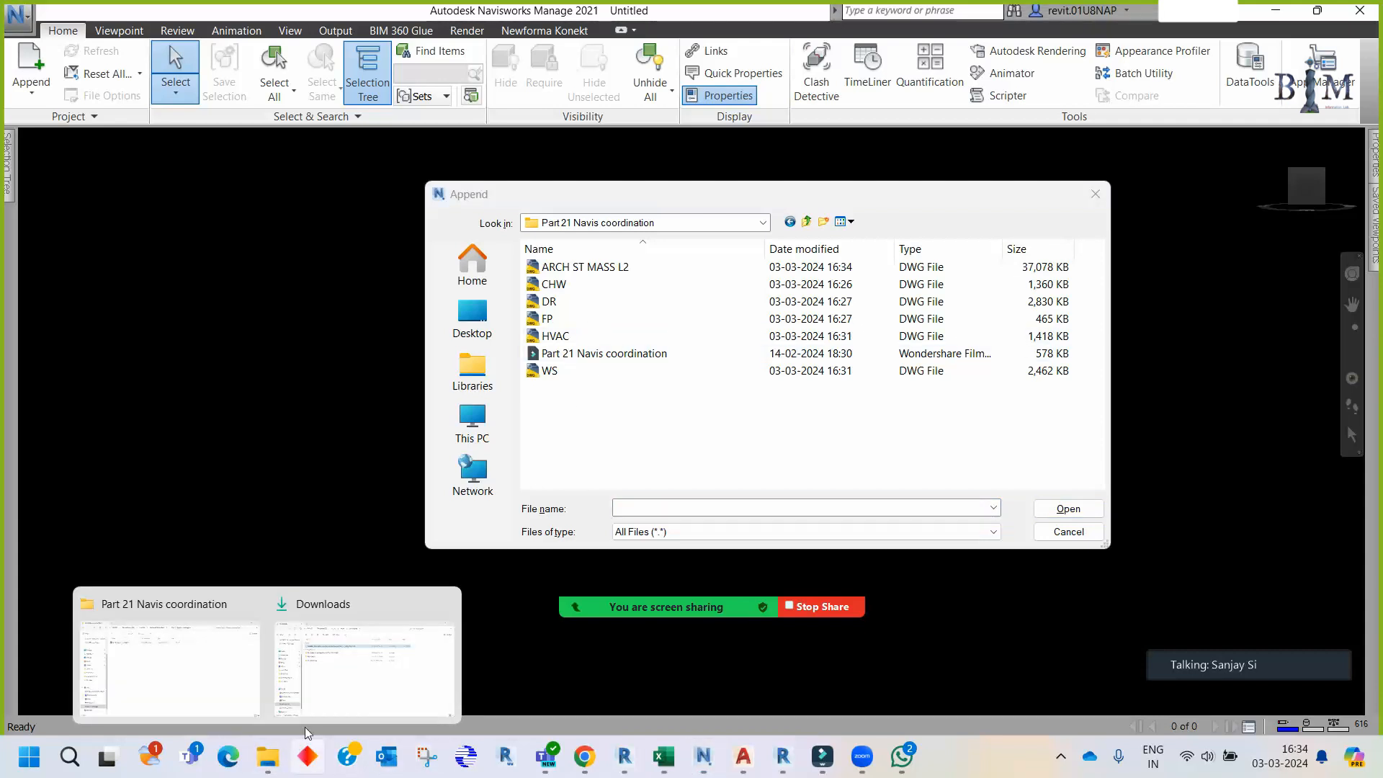
pyautogui.click(202, 687)
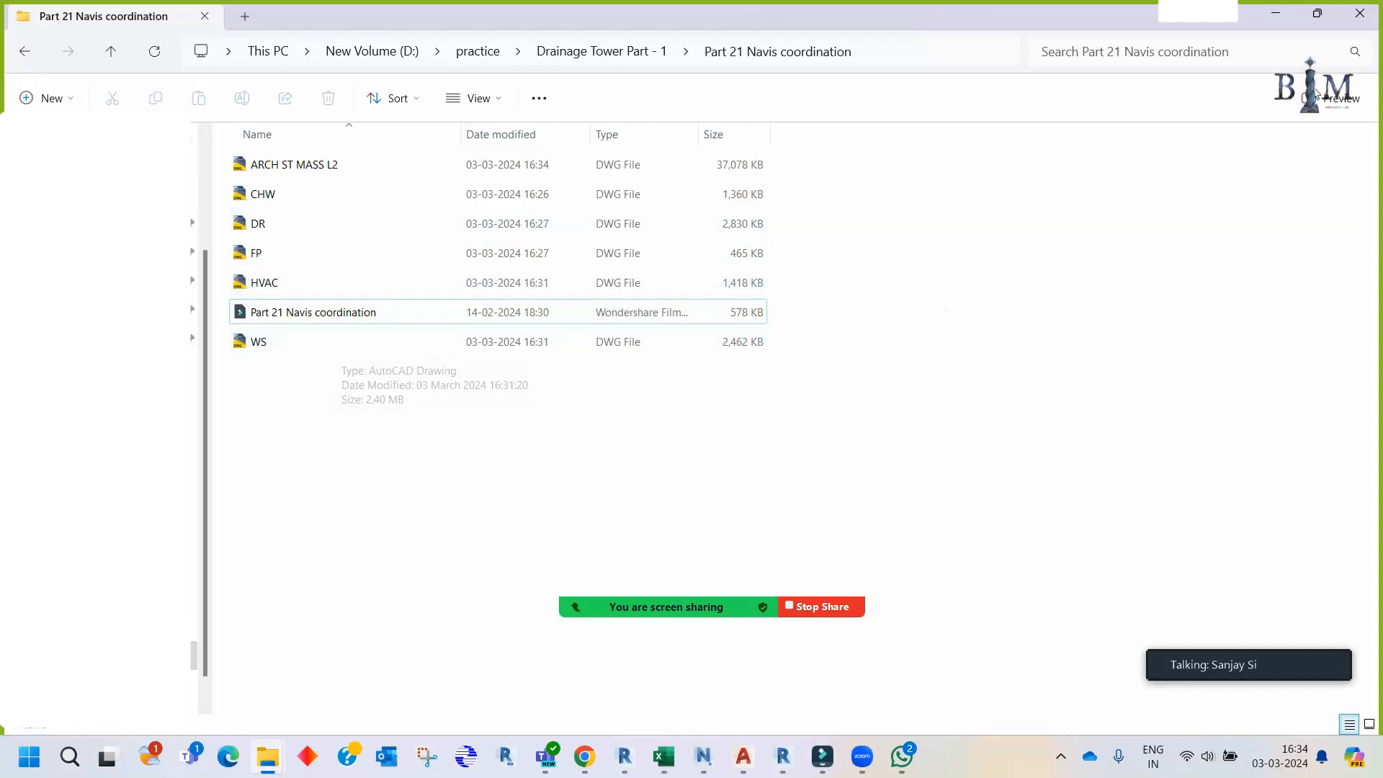
pyautogui.click(1278, 17)
pyautogui.moveTo(783, 757)
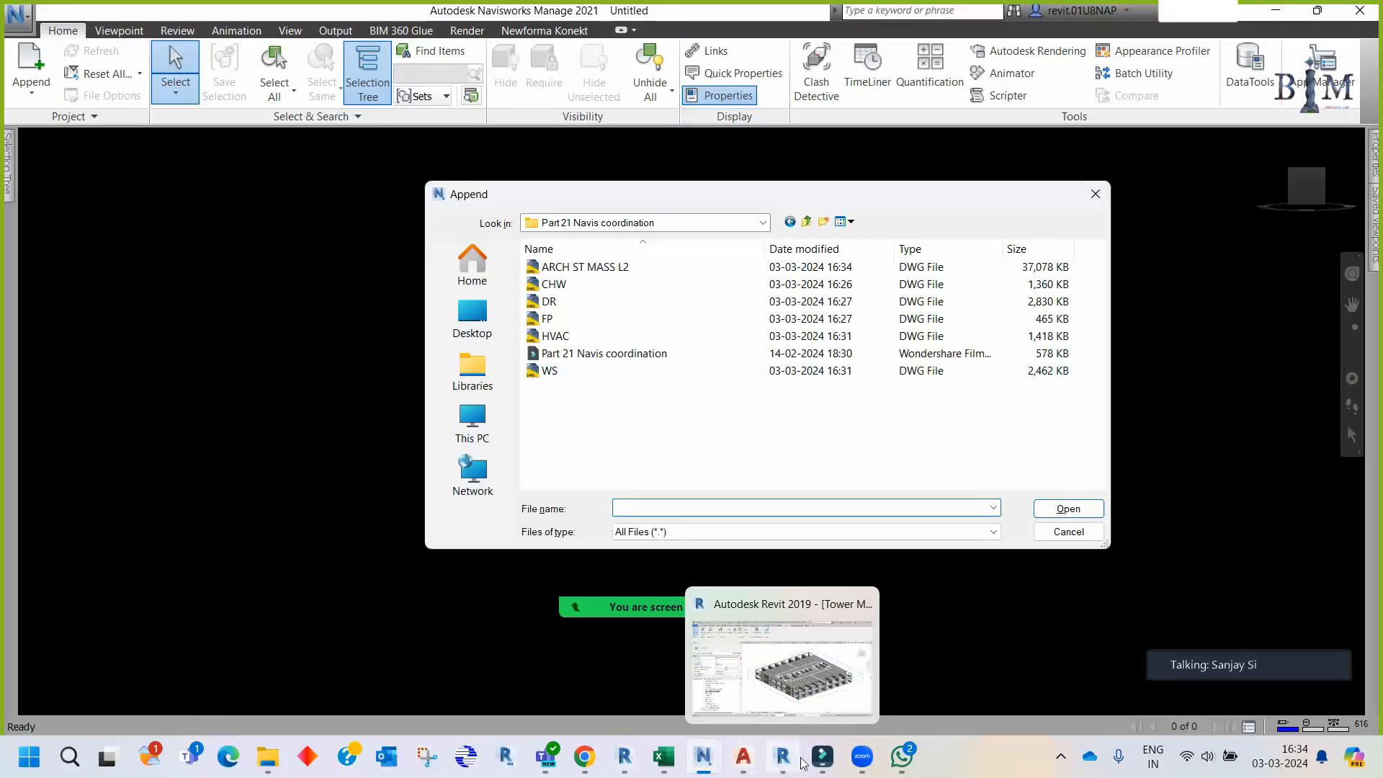
pyautogui.click(826, 678)
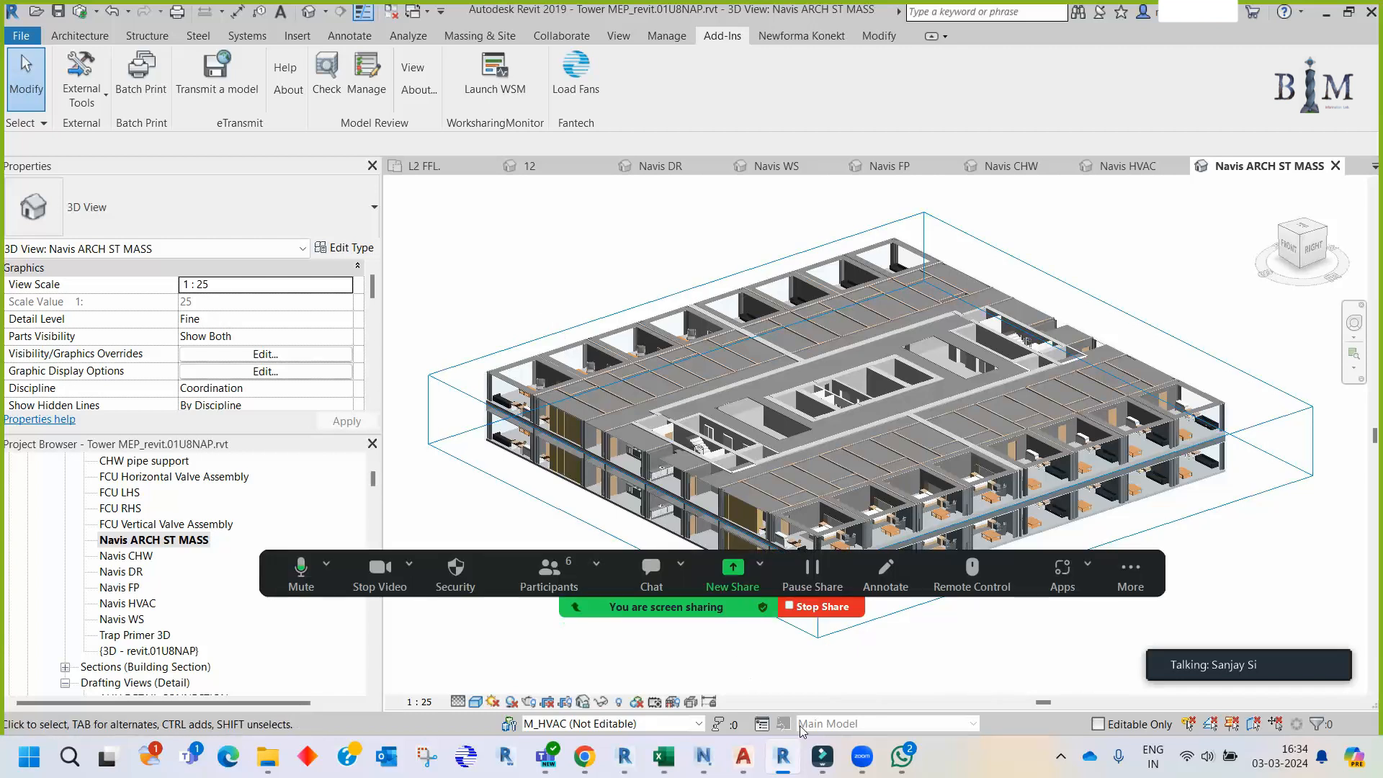
pyautogui.moveTo(704, 757)
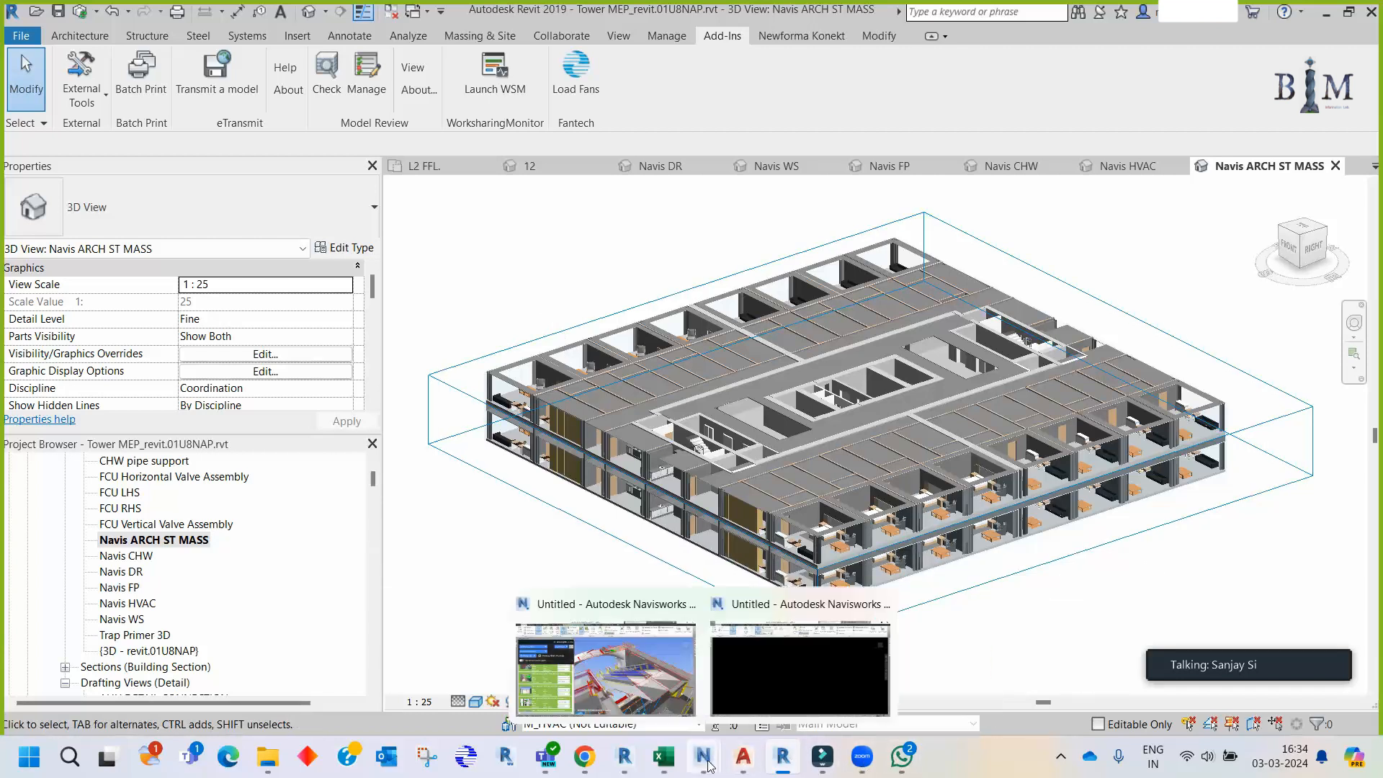
pyautogui.click(795, 680)
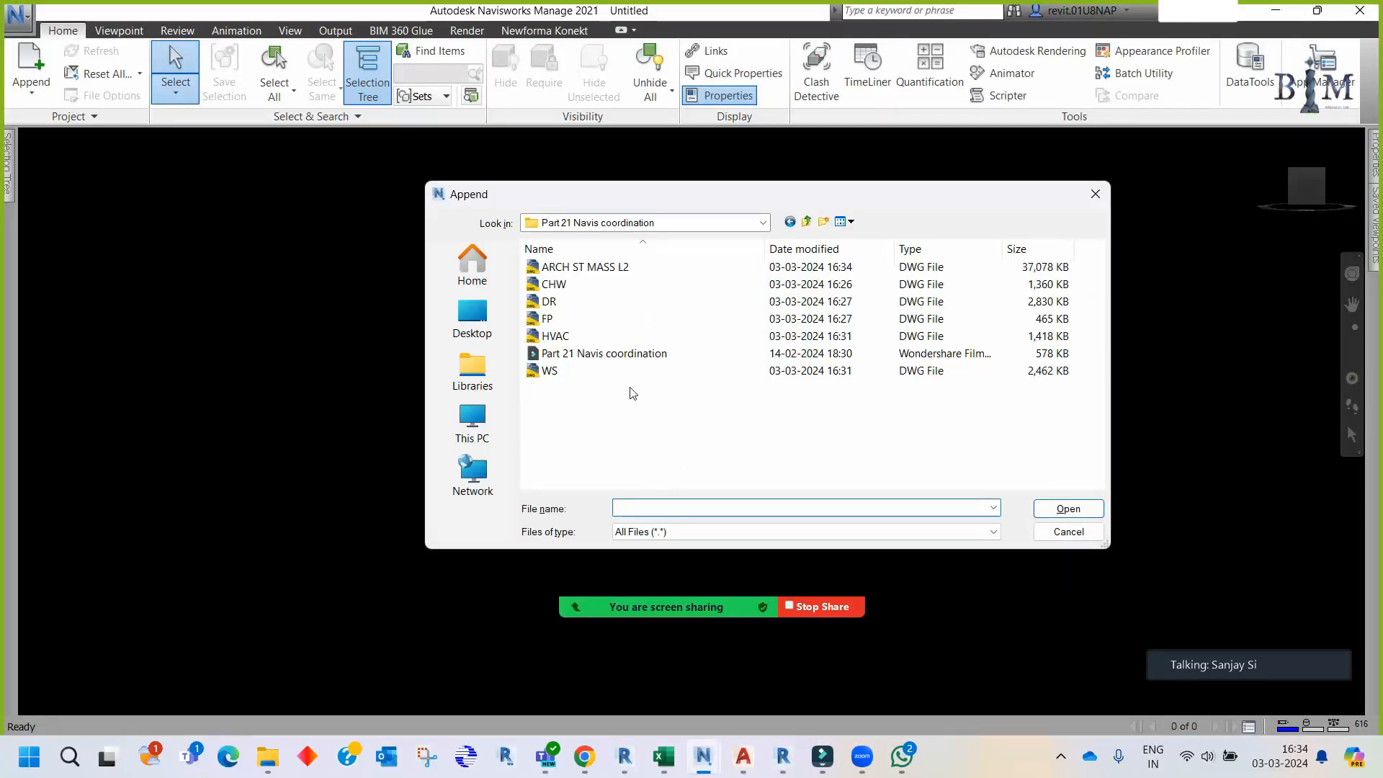
# - Append the ARCH ST MASS L2, CHW, DR, FP, HVAC and WS DWG files to the Navisworks project and dismiss the meeting notice
pyautogui.click(589, 267)
pyautogui.keyDown('shift'); pyautogui.click(570, 338); pyautogui.keyUp('shift')
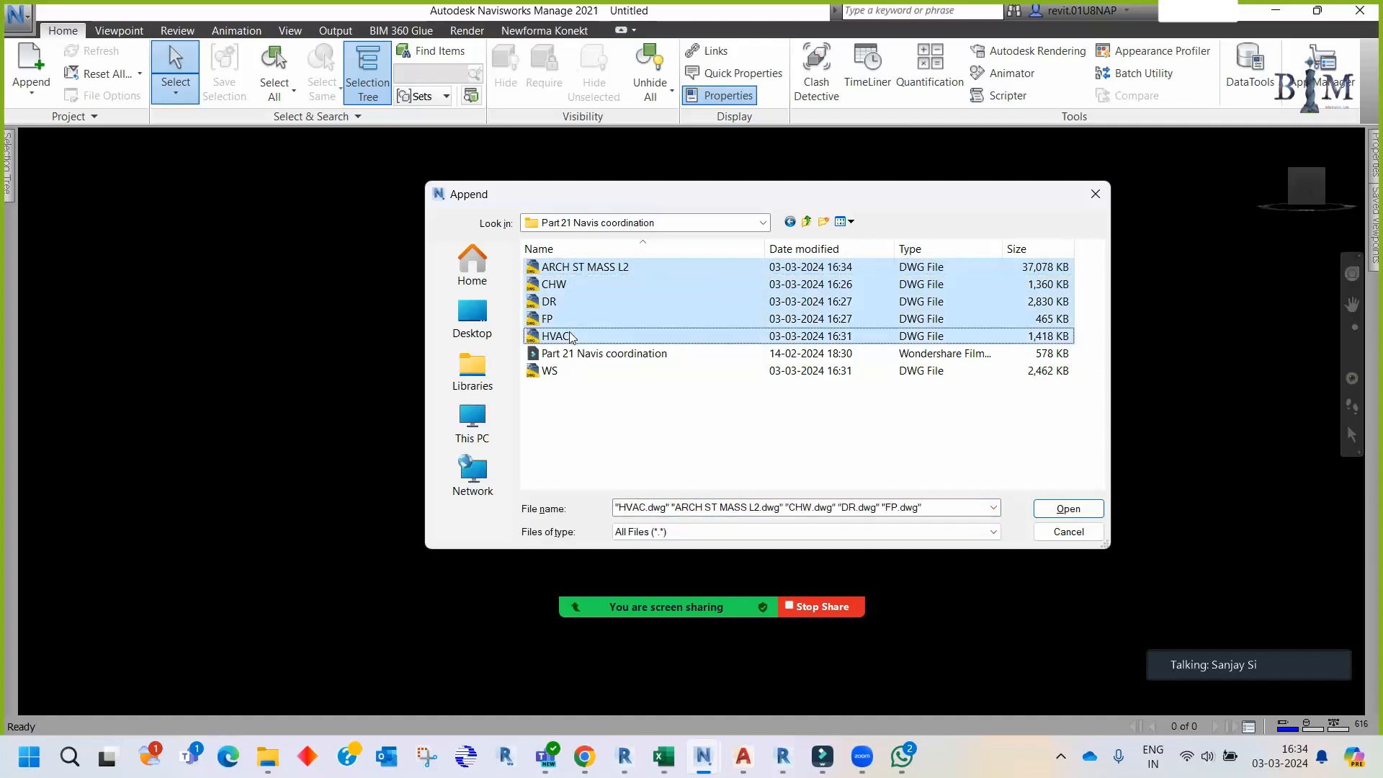
pyautogui.keyDown('ctrl'); pyautogui.click(551, 371); pyautogui.keyUp('ctrl')
pyautogui.click(1069, 509)
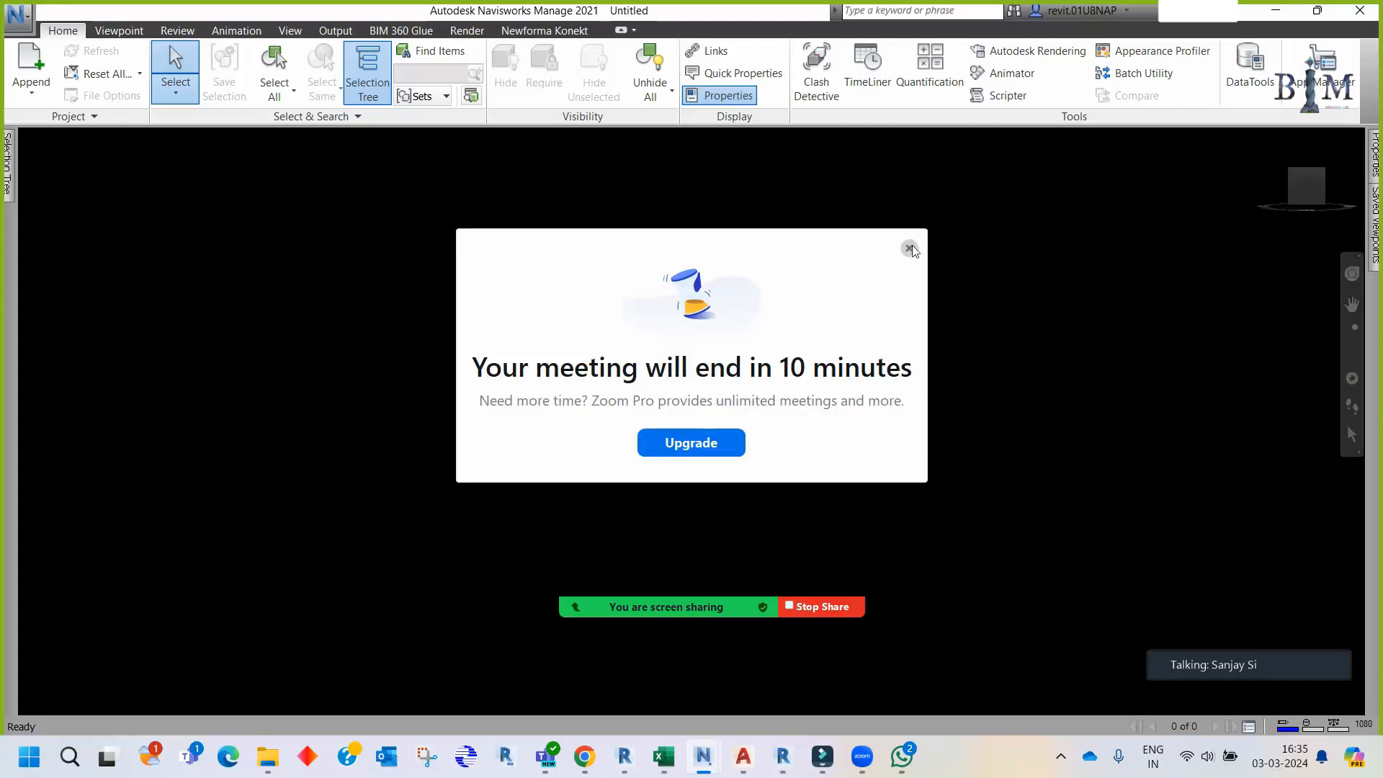
pyautogui.click(909, 250)
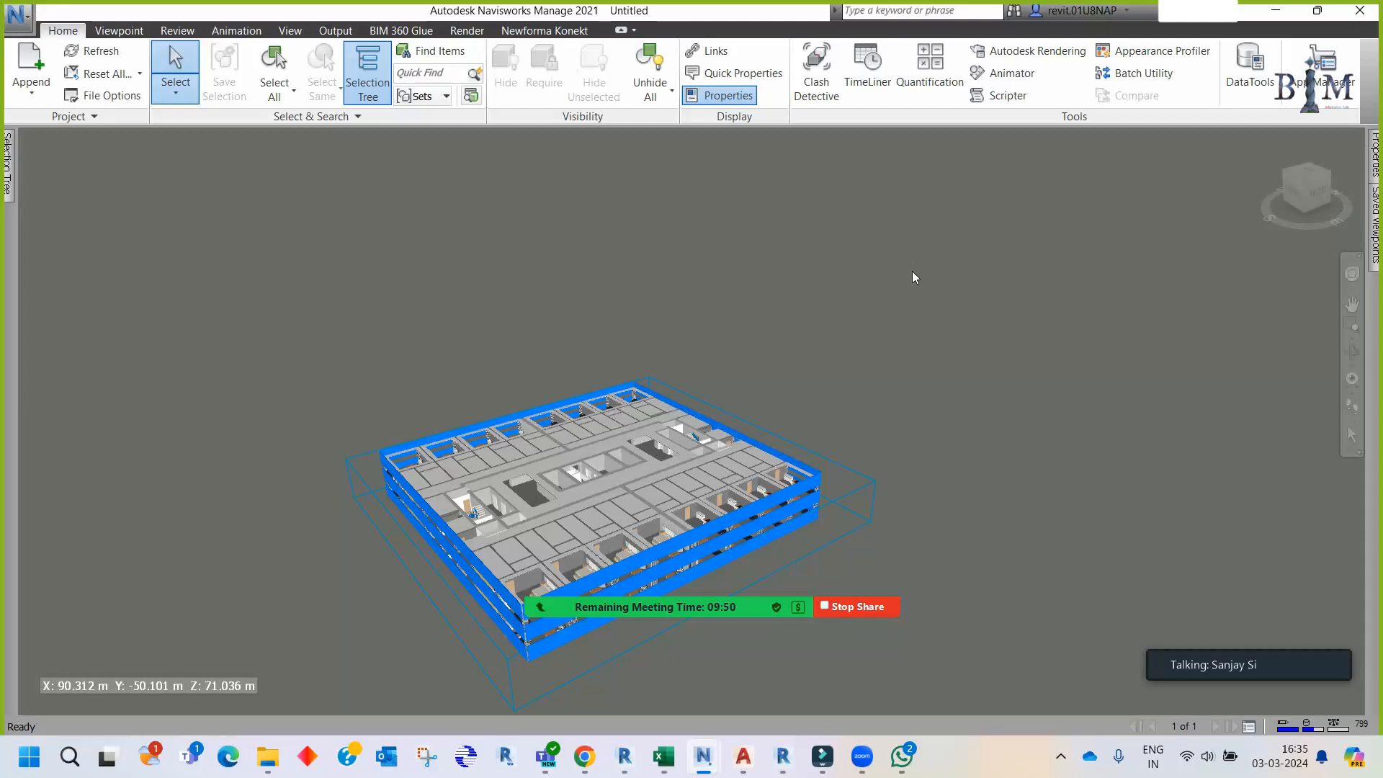
# - Reframe the combined building and select DR.dwg and FP.dwg in the Selection Tree to review the appended models
pyautogui.moveTo(646, 491); pyautogui.dragTo(724, 425, button='middle')
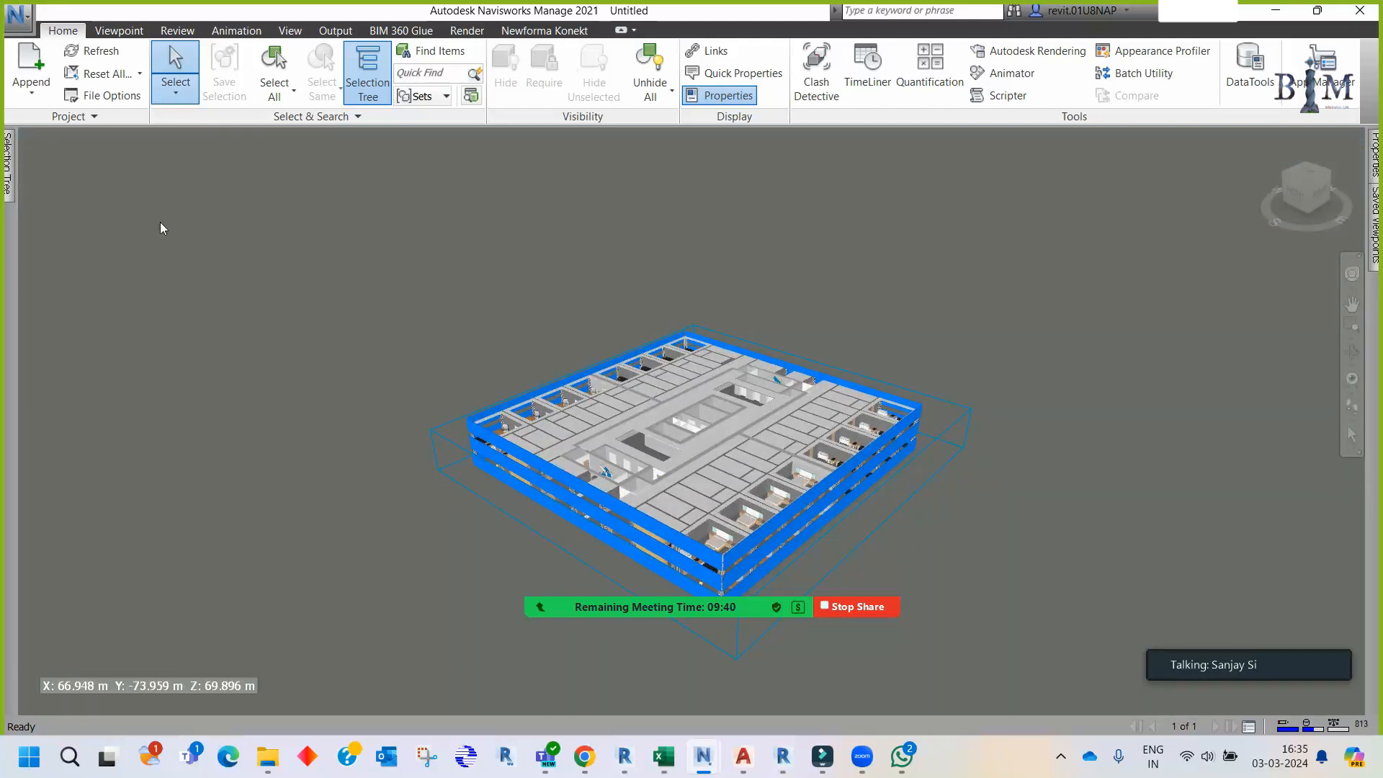
pyautogui.scroll(-1, 170, 56)
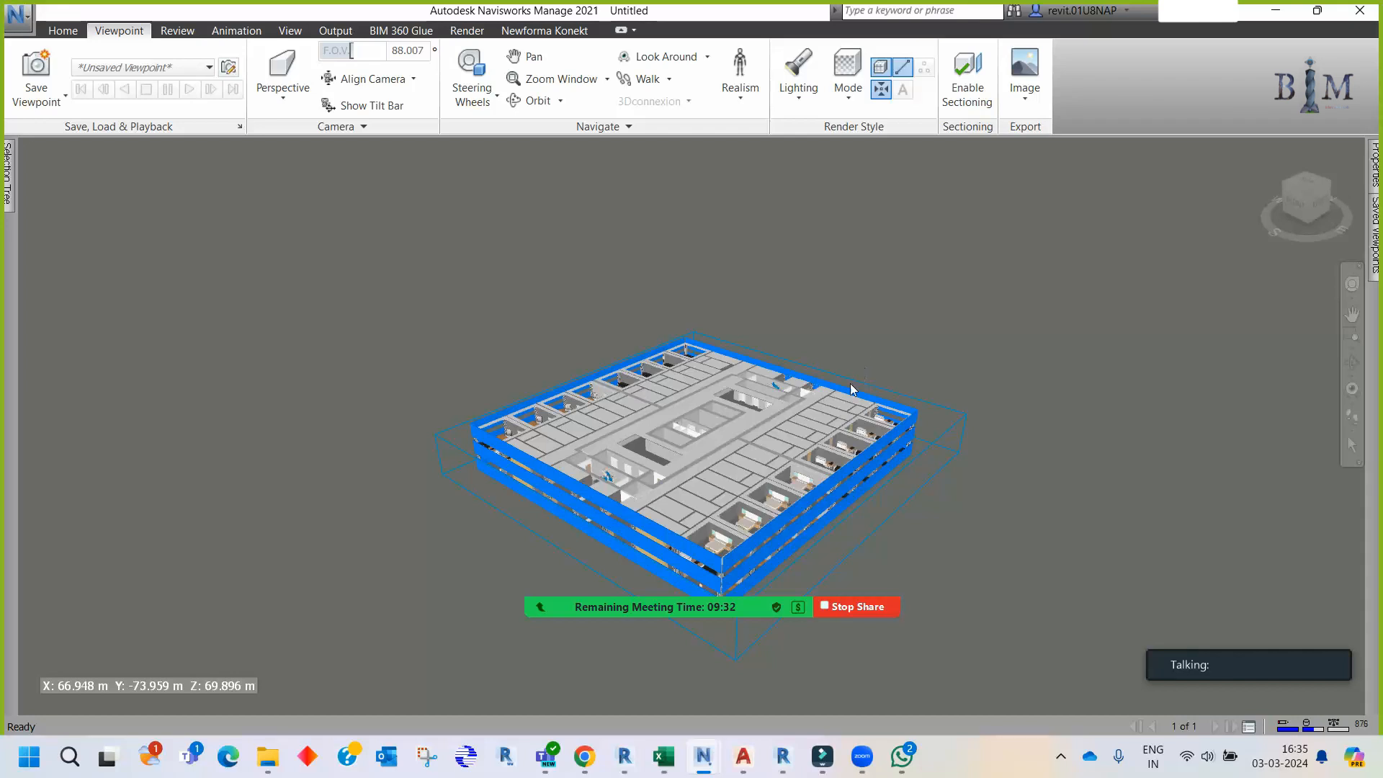
pyautogui.moveTo(10, 215)
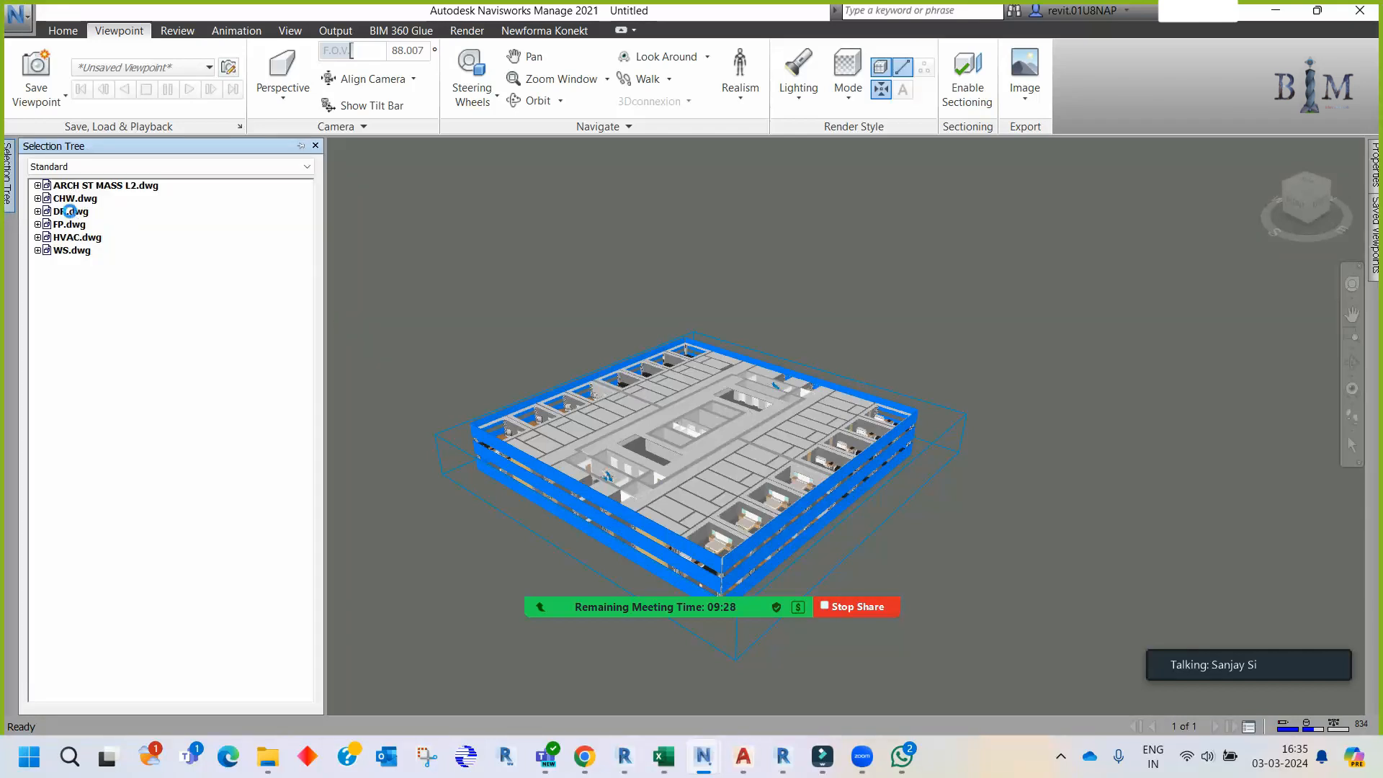
pyautogui.click(72, 211)
pyautogui.click(70, 224)
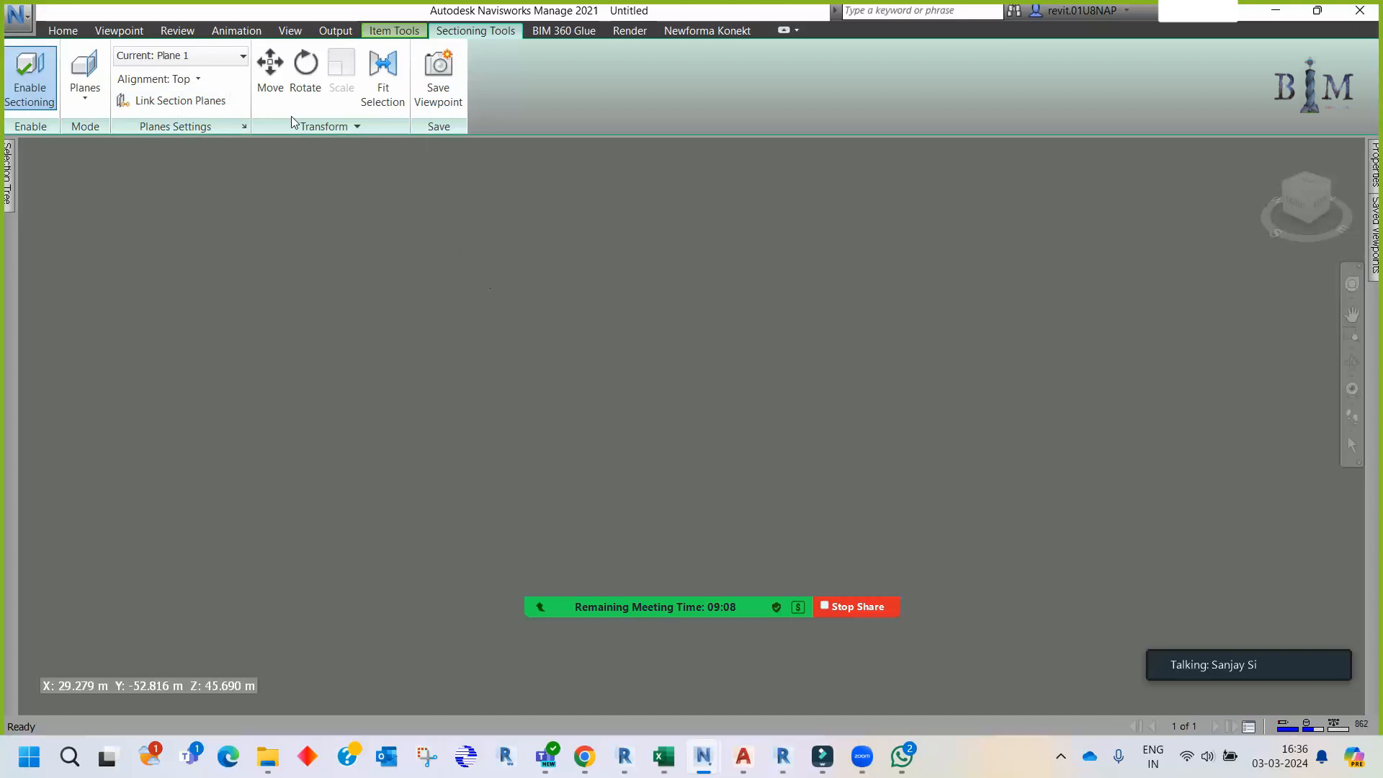
# - Move section Plane 1 down through the building and set its Z position to 15 m
pyautogui.click(270, 72)
pyautogui.moveTo(807, 400); pyautogui.dragTo(809, 328)
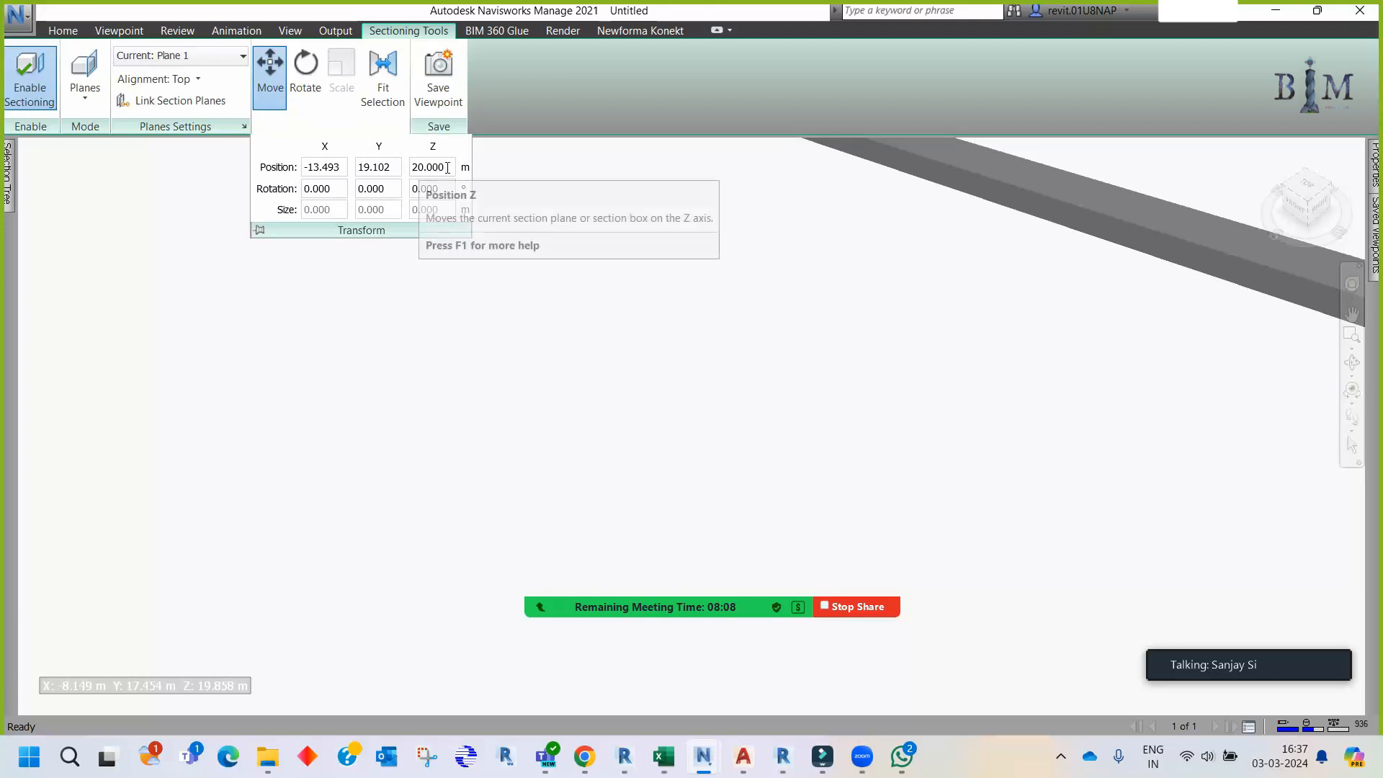
pyautogui.write('15')
pyautogui.press('Return')
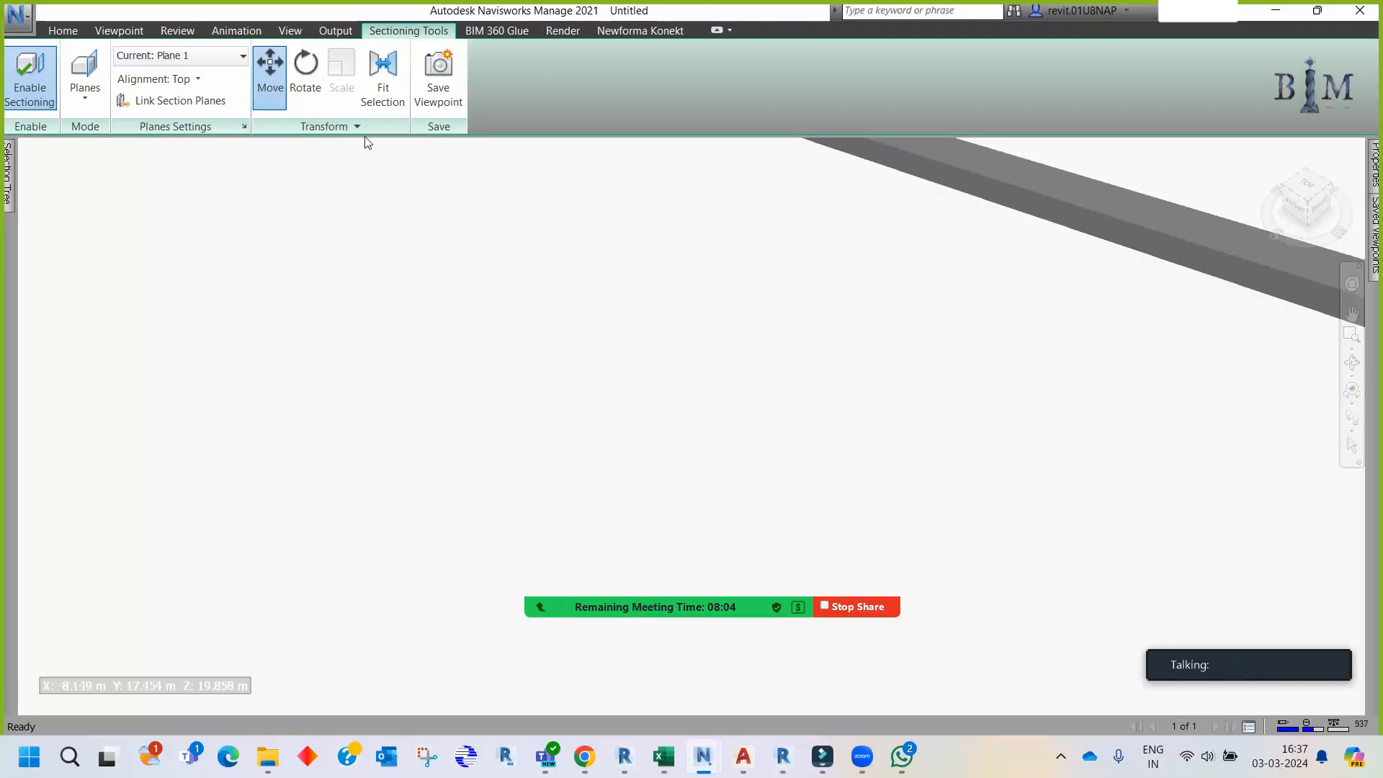
pyautogui.click(356, 127)
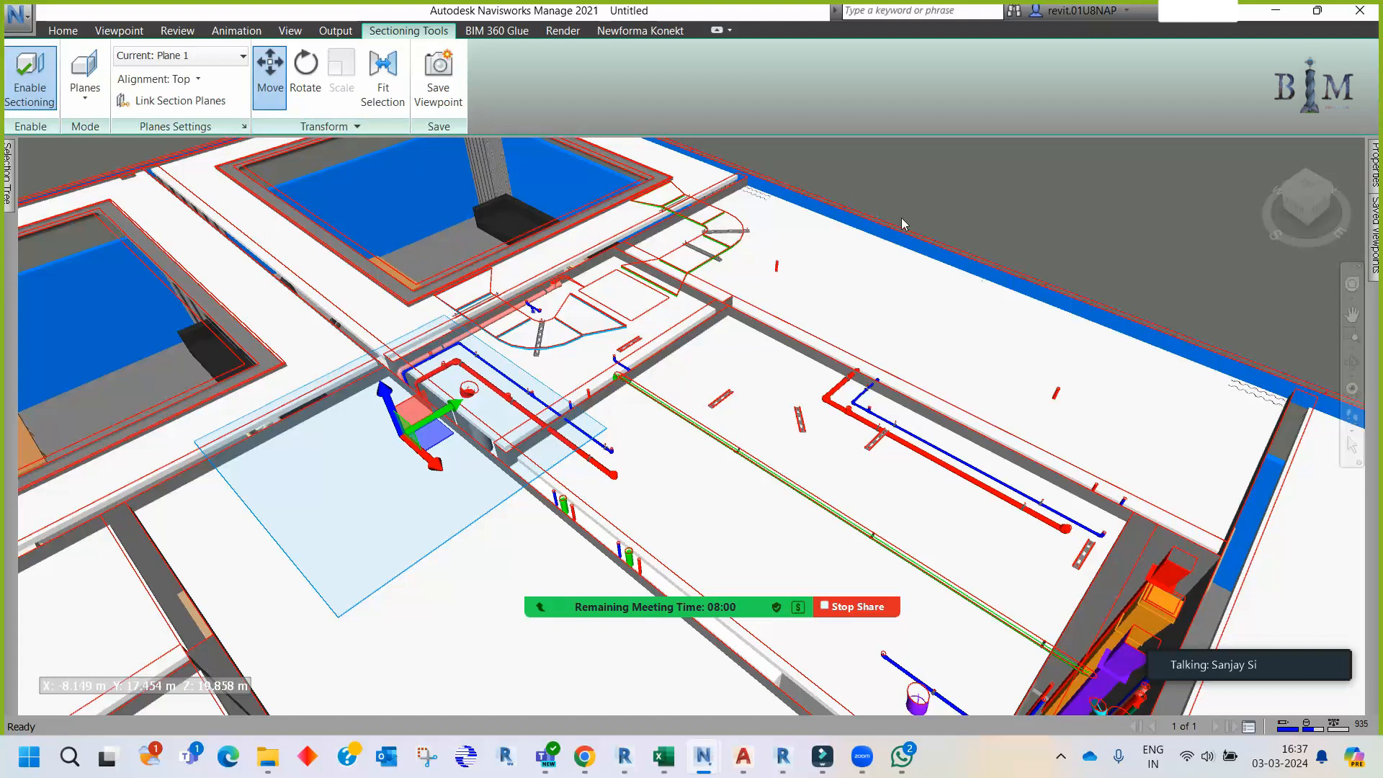
pyautogui.moveTo(887, 187); pyautogui.dragTo(875, 193, button='middle')
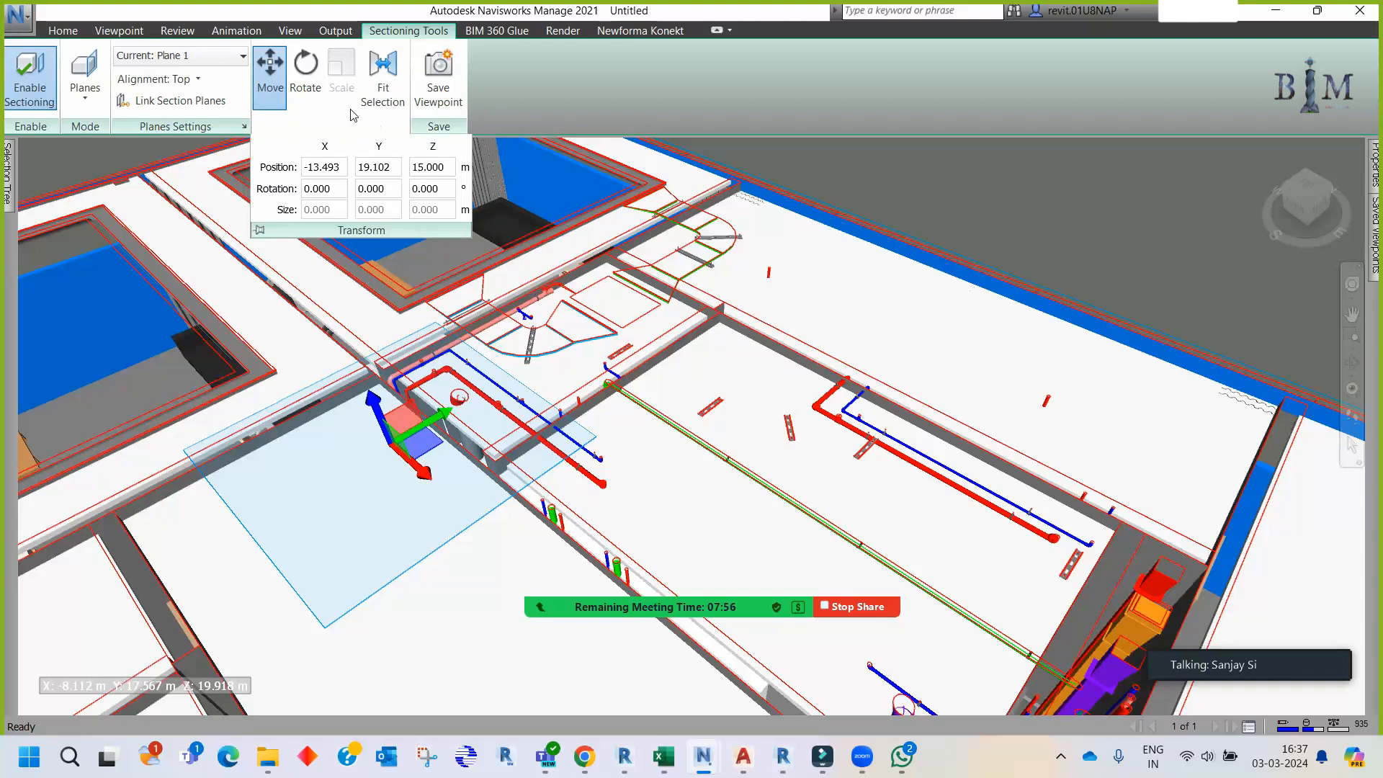
# - Raise section Plane 1 to a Z position of 15.850 m
pyautogui.scroll(-2, 643, 294)
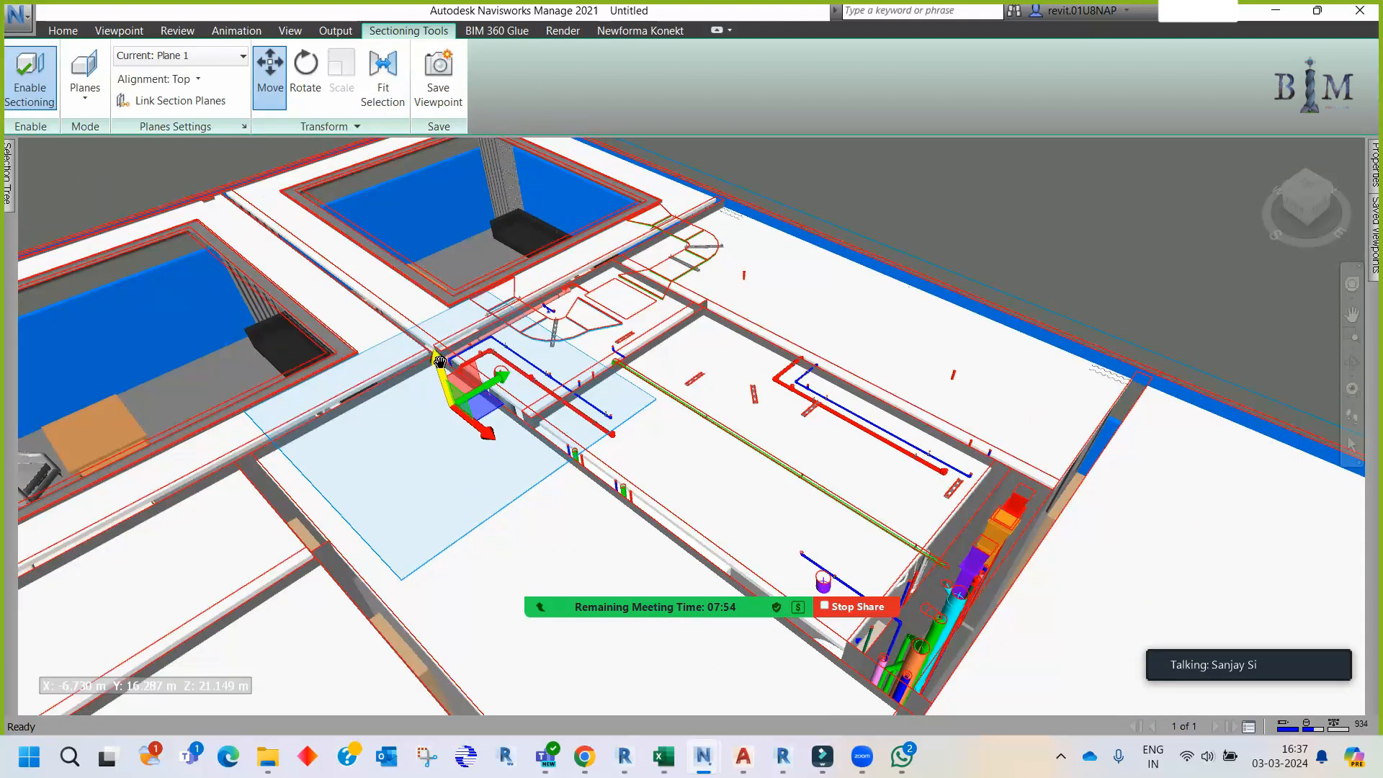
pyautogui.click(324, 126)
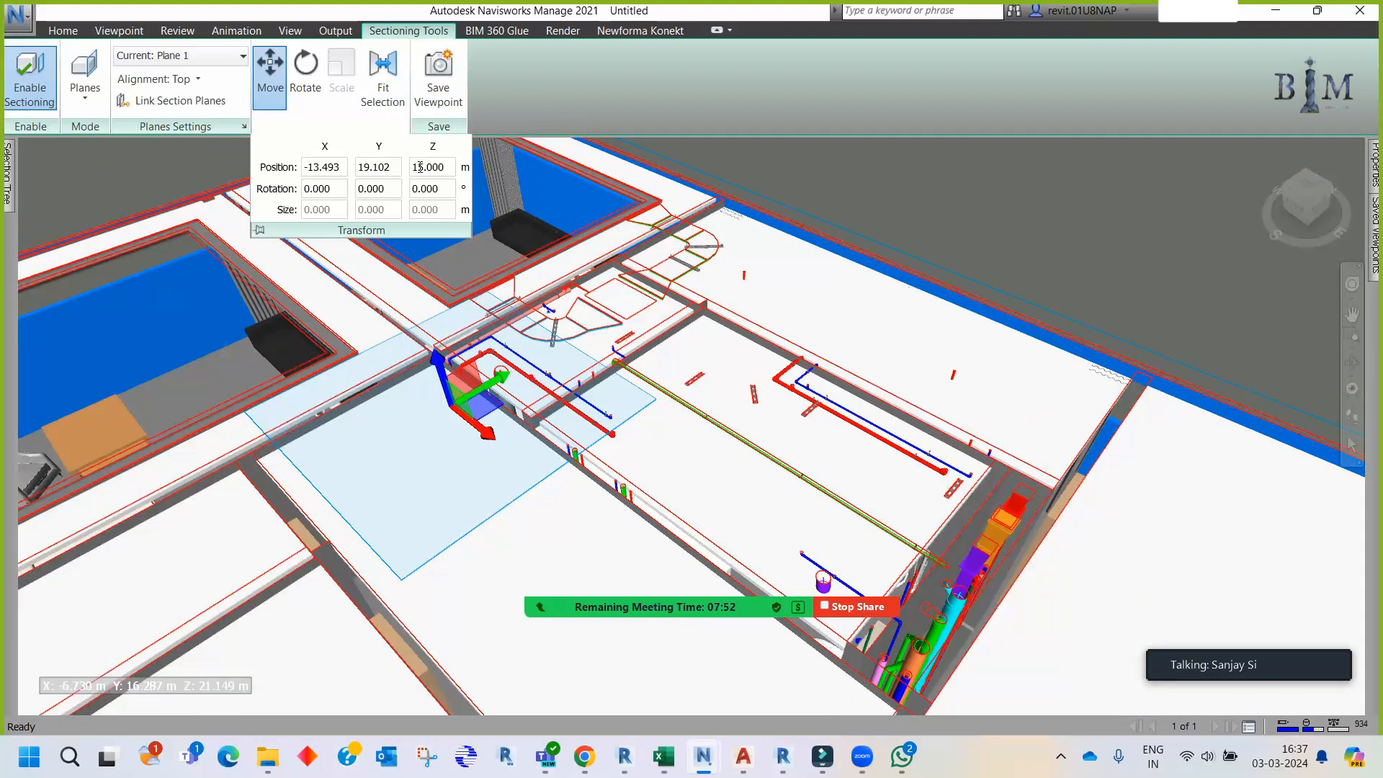
pyautogui.moveTo(423, 167); pyautogui.dragTo(455, 173)
pyautogui.moveTo(441, 359); pyautogui.dragTo(432, 298)
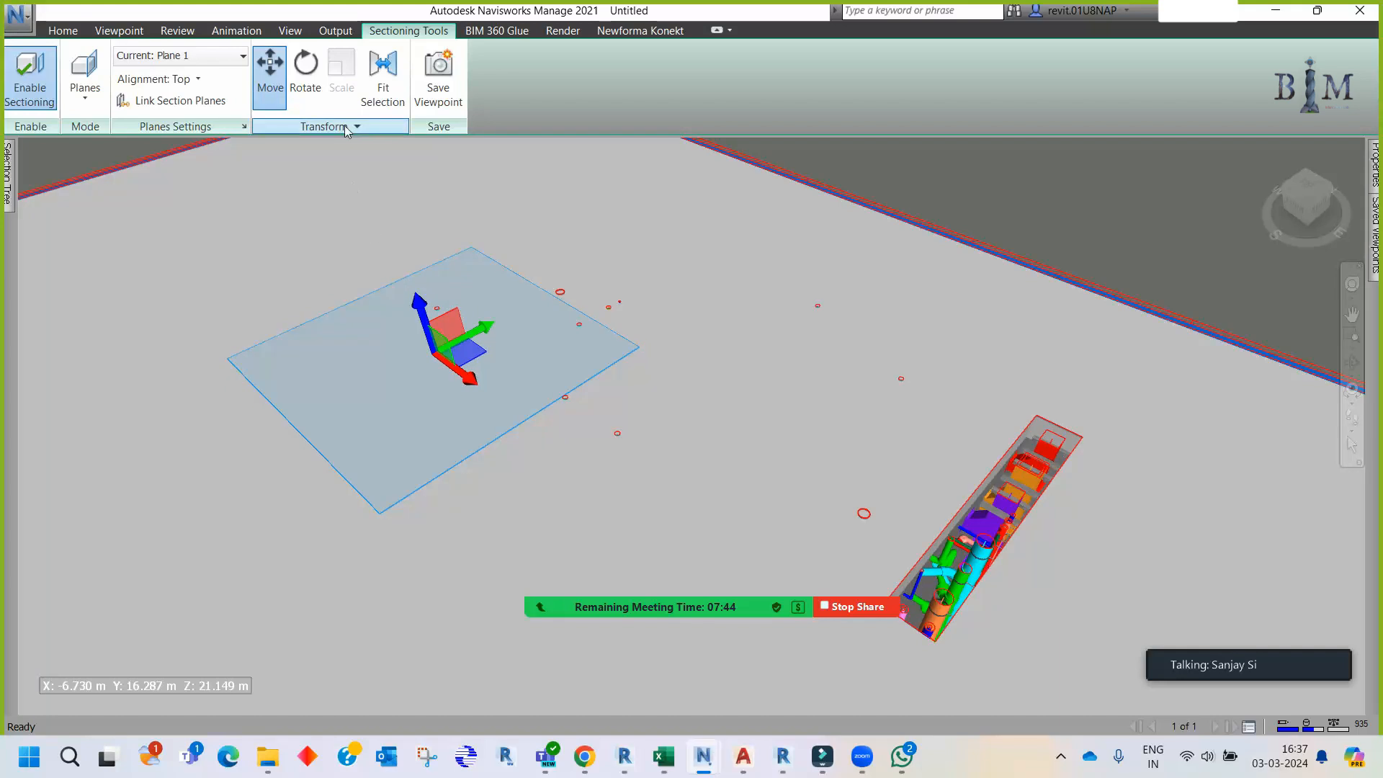
pyautogui.click(355, 129)
pyautogui.click(427, 166)
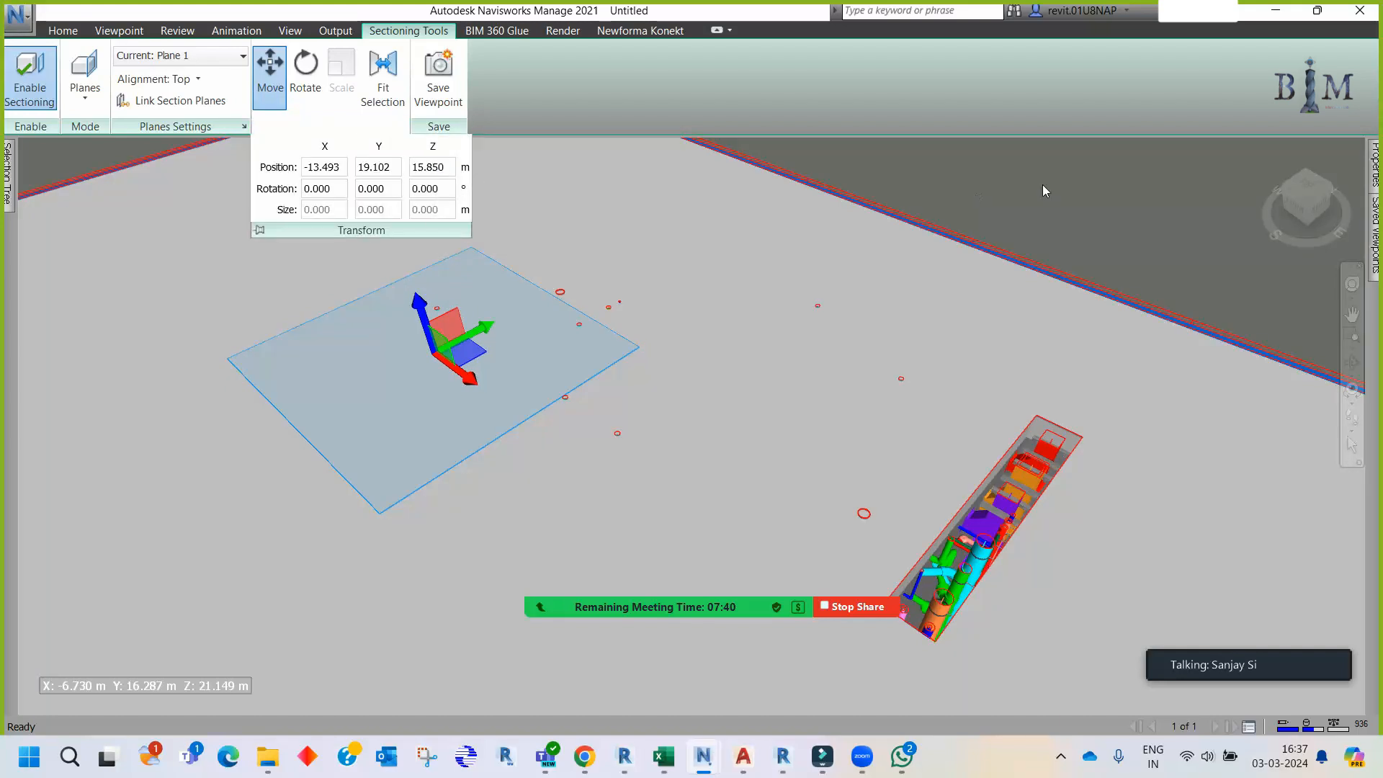
# - Set the Z position of section Plane 1 to 15.8 m to cut above the MEP services
pyautogui.moveTo(1035, 227); pyautogui.dragTo(925, 272, button='middle')
pyautogui.click(353, 127)
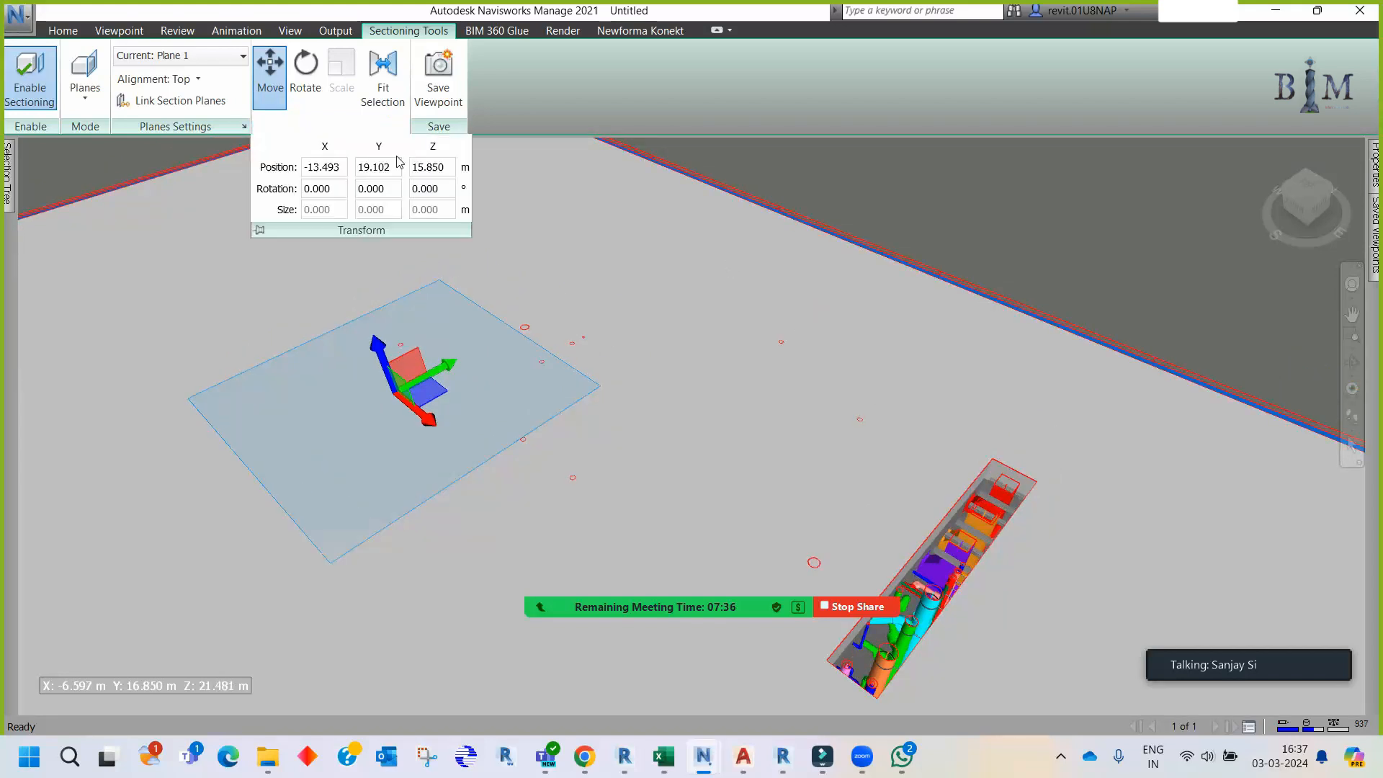
pyautogui.moveTo(432, 170); pyautogui.dragTo(445, 169)
pyautogui.moveTo(952, 213); pyautogui.dragTo(971, 211, button='middle')
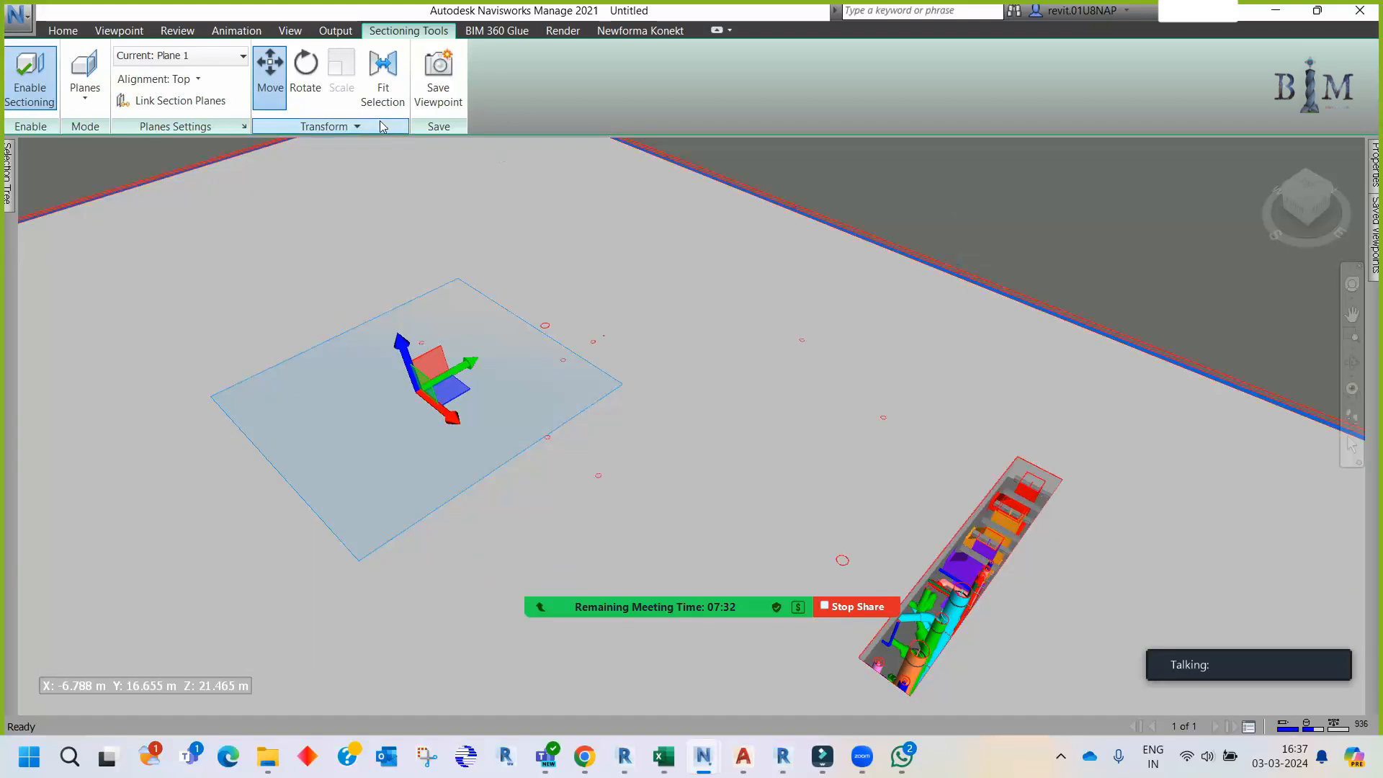
pyautogui.click(353, 127)
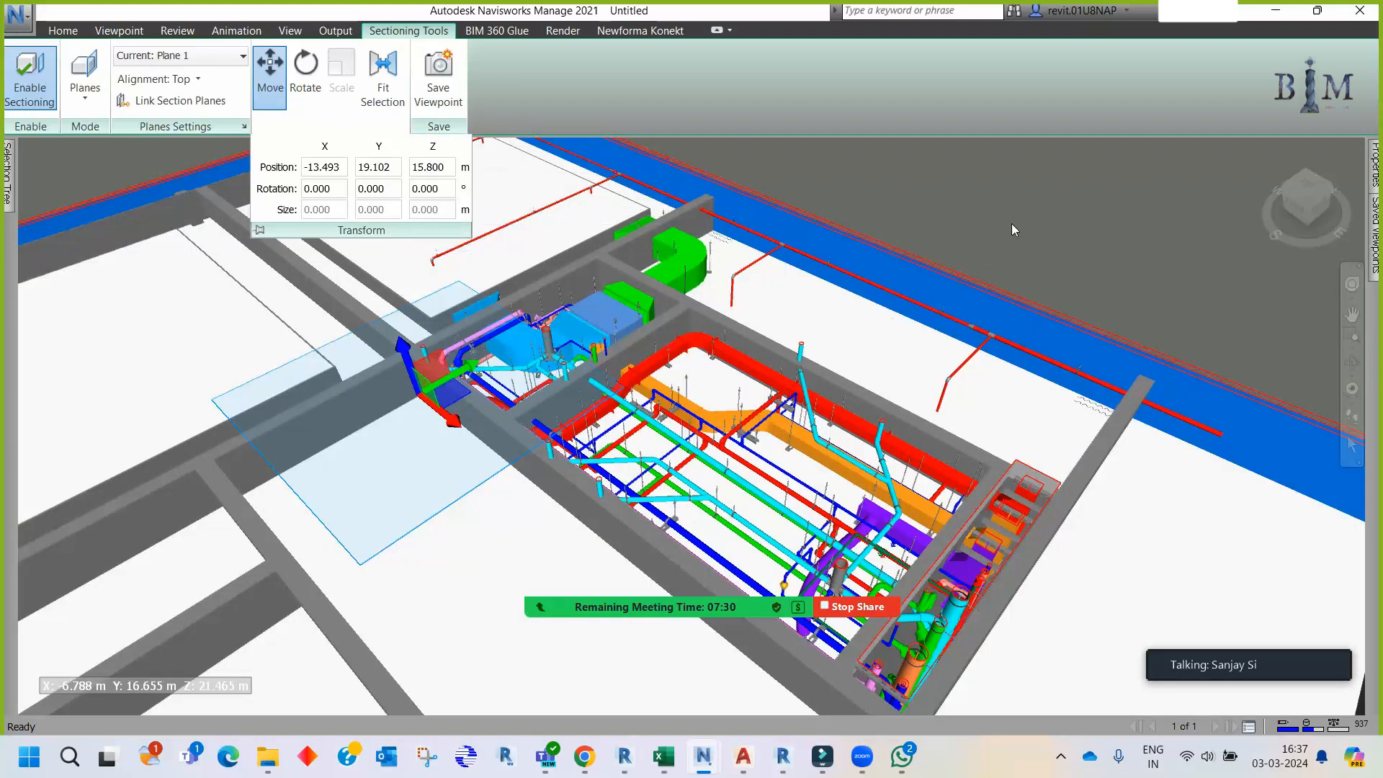
pyautogui.click(374, 128)
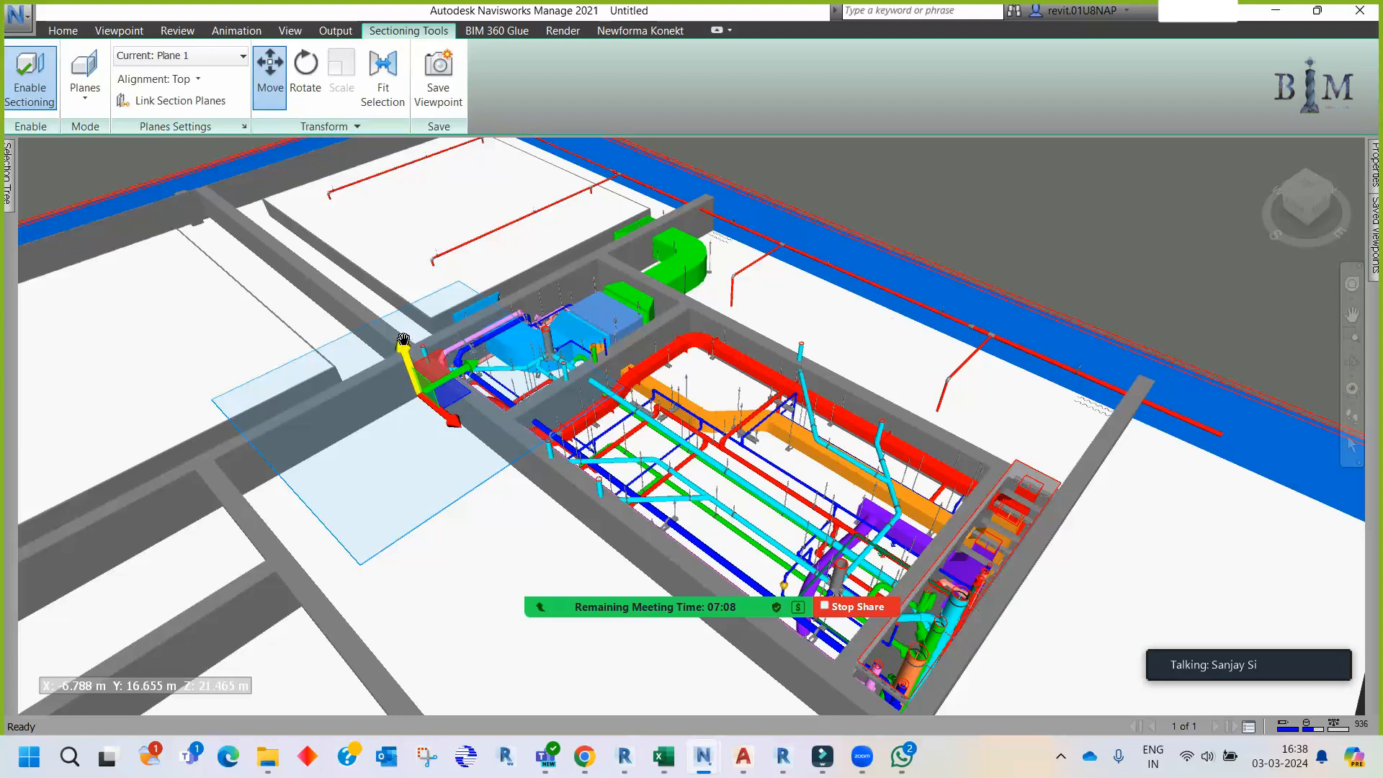
# - Turn on bottom-aligned section Plane 2 and adjust its height at the underside of the building
pyautogui.scroll(-8, 735, 263)
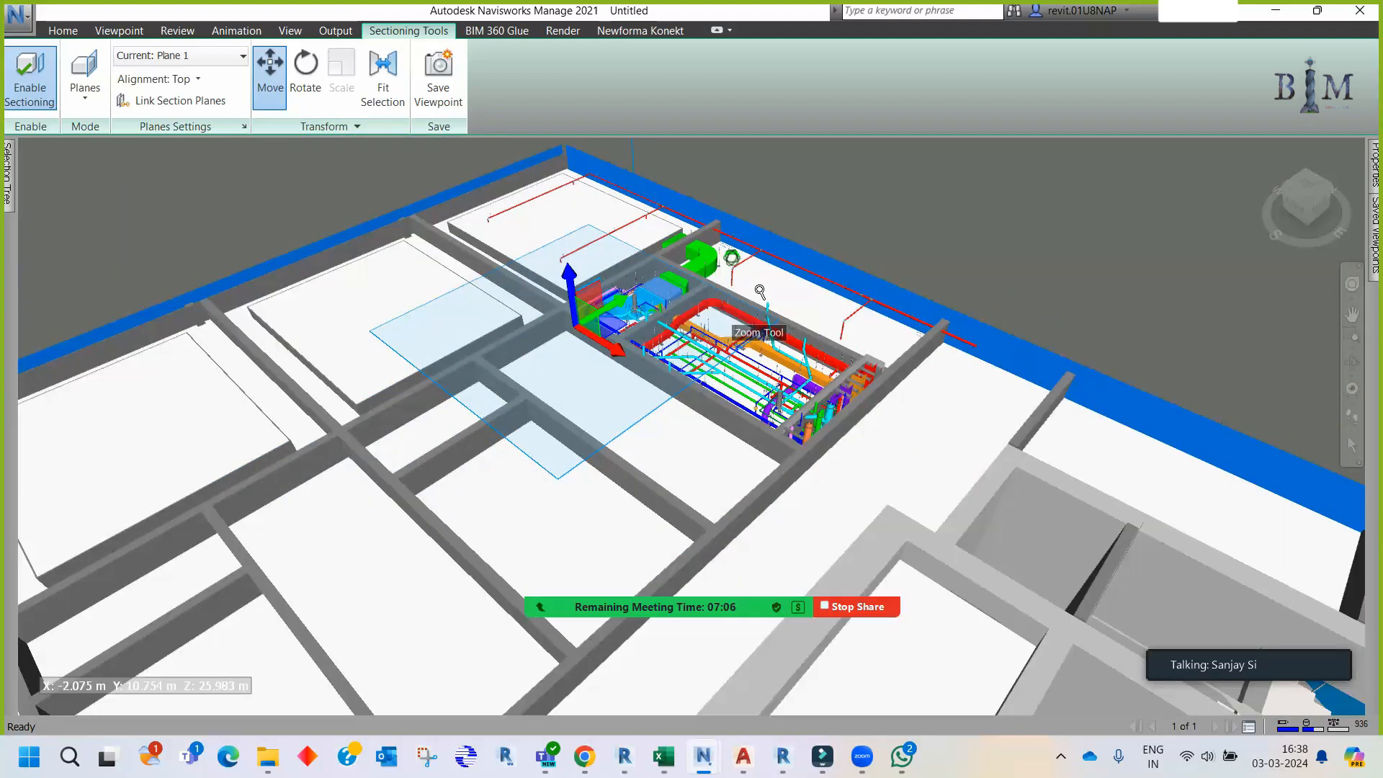
pyautogui.scroll(-10, 760, 291)
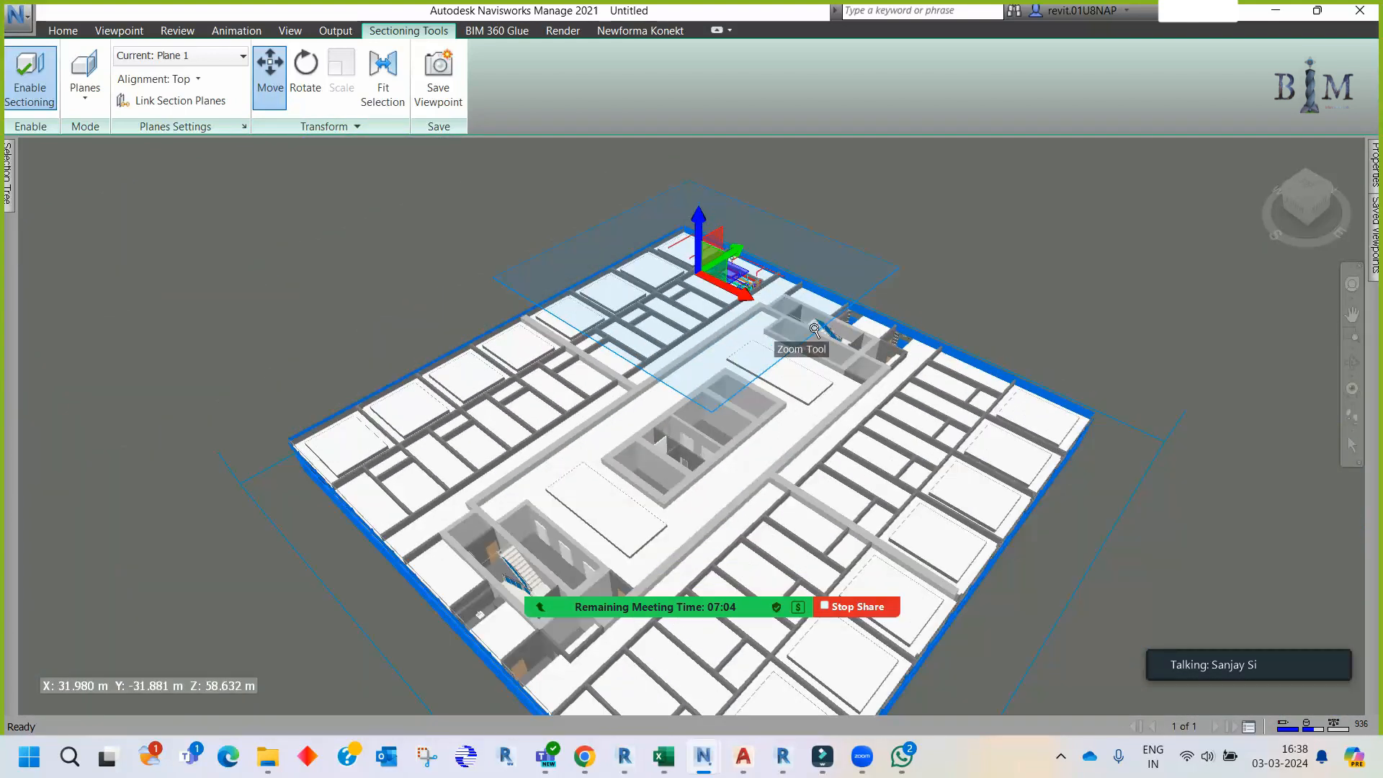
pyautogui.scroll(-3, 777, 366)
pyautogui.keyDown('shift'); pyautogui.moveTo(776, 365); pyautogui.dragTo(816, 318, button='middle'); pyautogui.keyUp('shift')
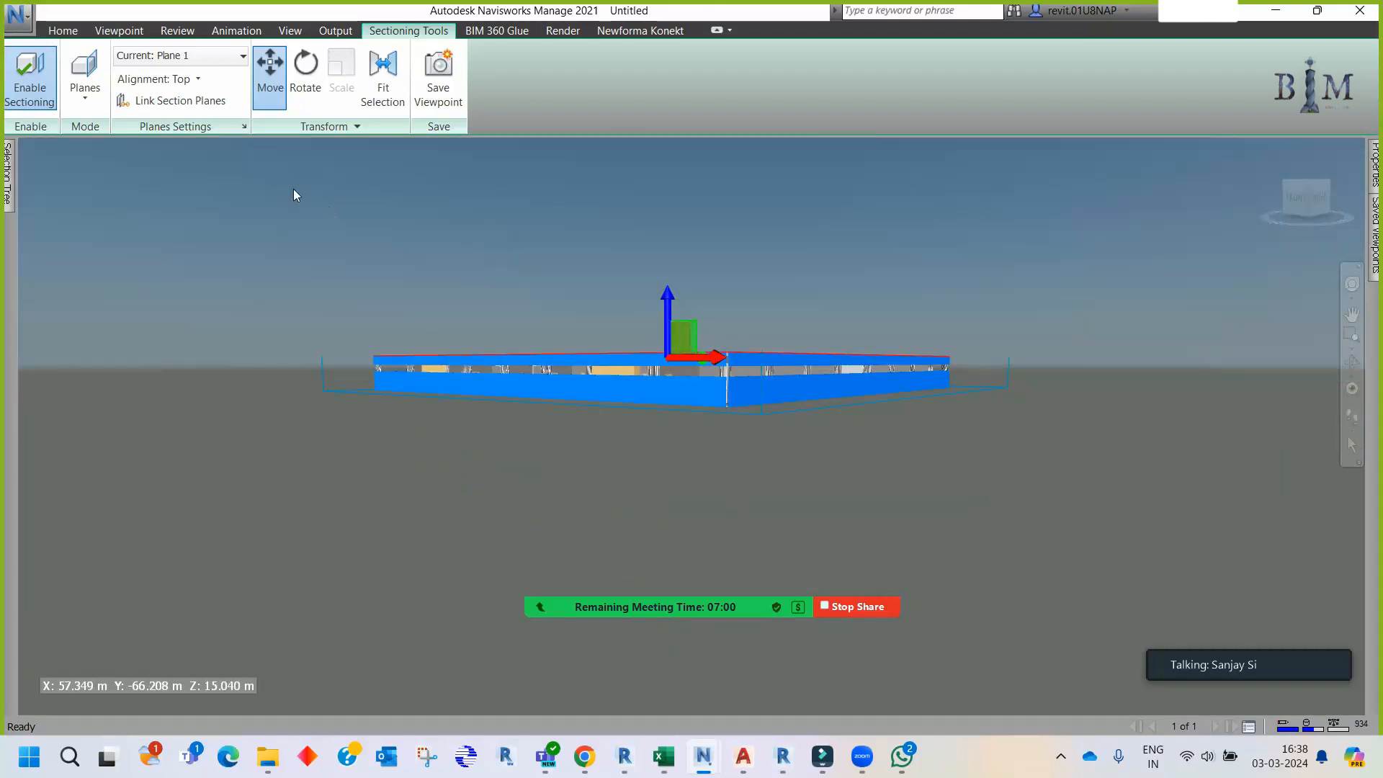
pyautogui.click(186, 60)
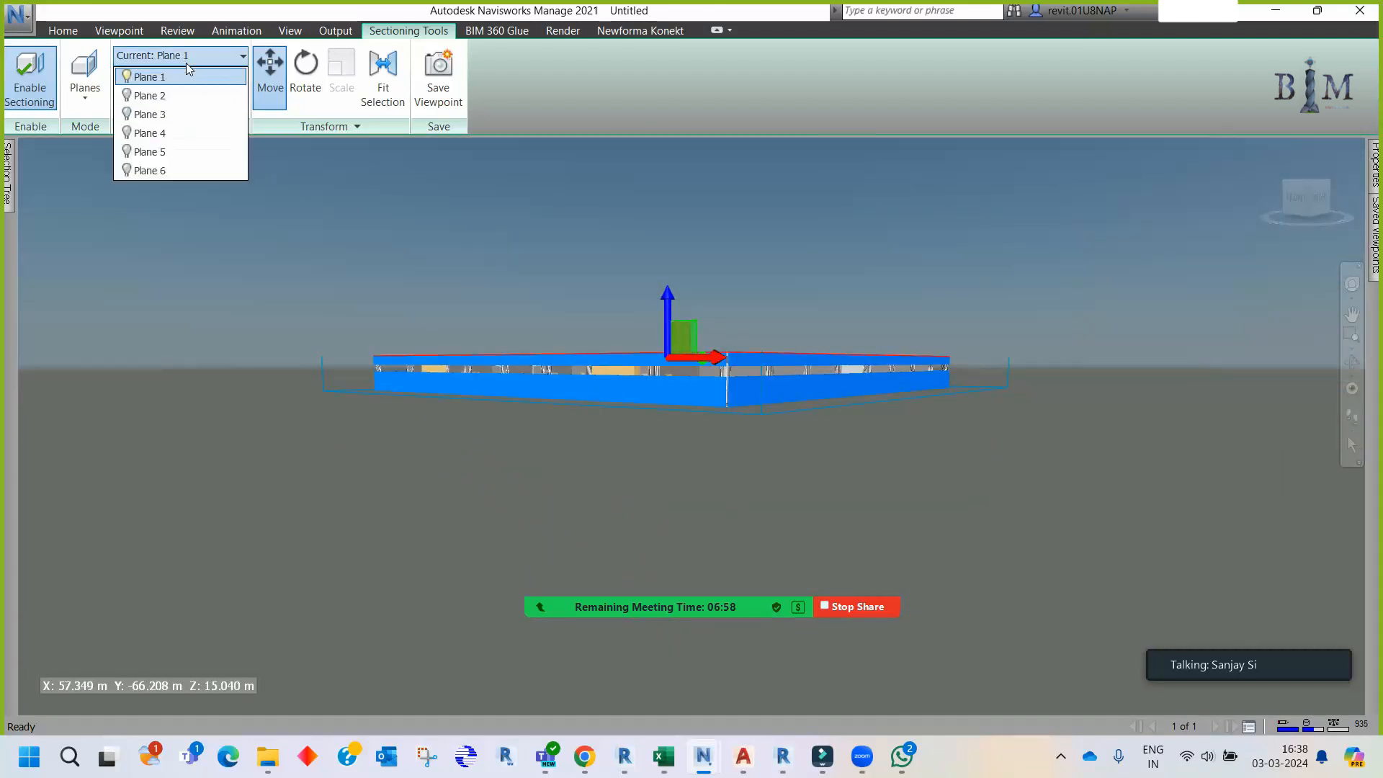
pyautogui.click(127, 96)
pyautogui.click(169, 100)
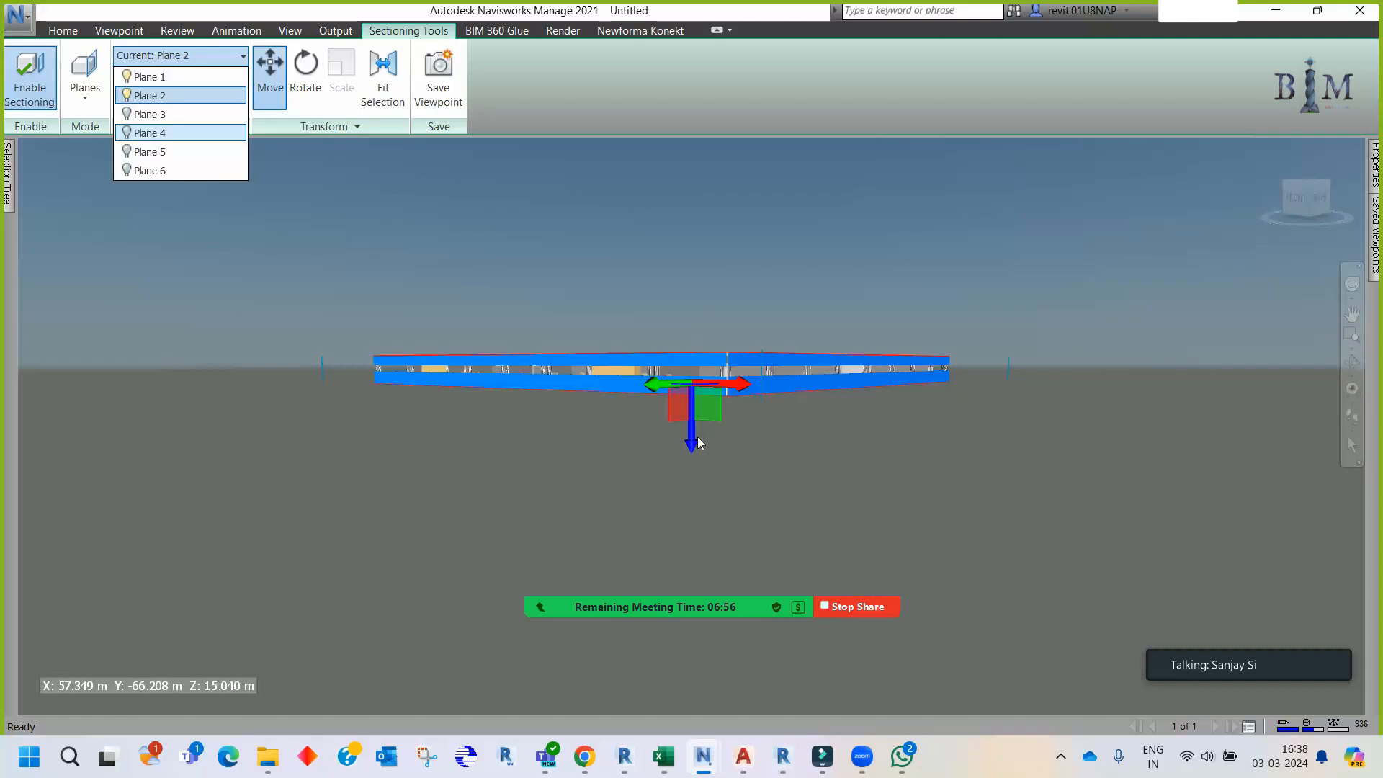
pyautogui.click(769, 412)
pyautogui.keyDown('shift'); pyautogui.moveTo(785, 432); pyautogui.dragTo(802, 407, button='middle'); pyautogui.keyUp('shift')
pyautogui.moveTo(695, 430)
pyautogui.mouseDown()
pyautogui.moveTo(700, 414)
pyautogui.moveTo(715, 435)
pyautogui.mouseUp()
pyautogui.keyDown('shift'); pyautogui.moveTo(866, 362); pyautogui.dragTo(824, 459, button='middle'); pyautogui.keyUp('shift')
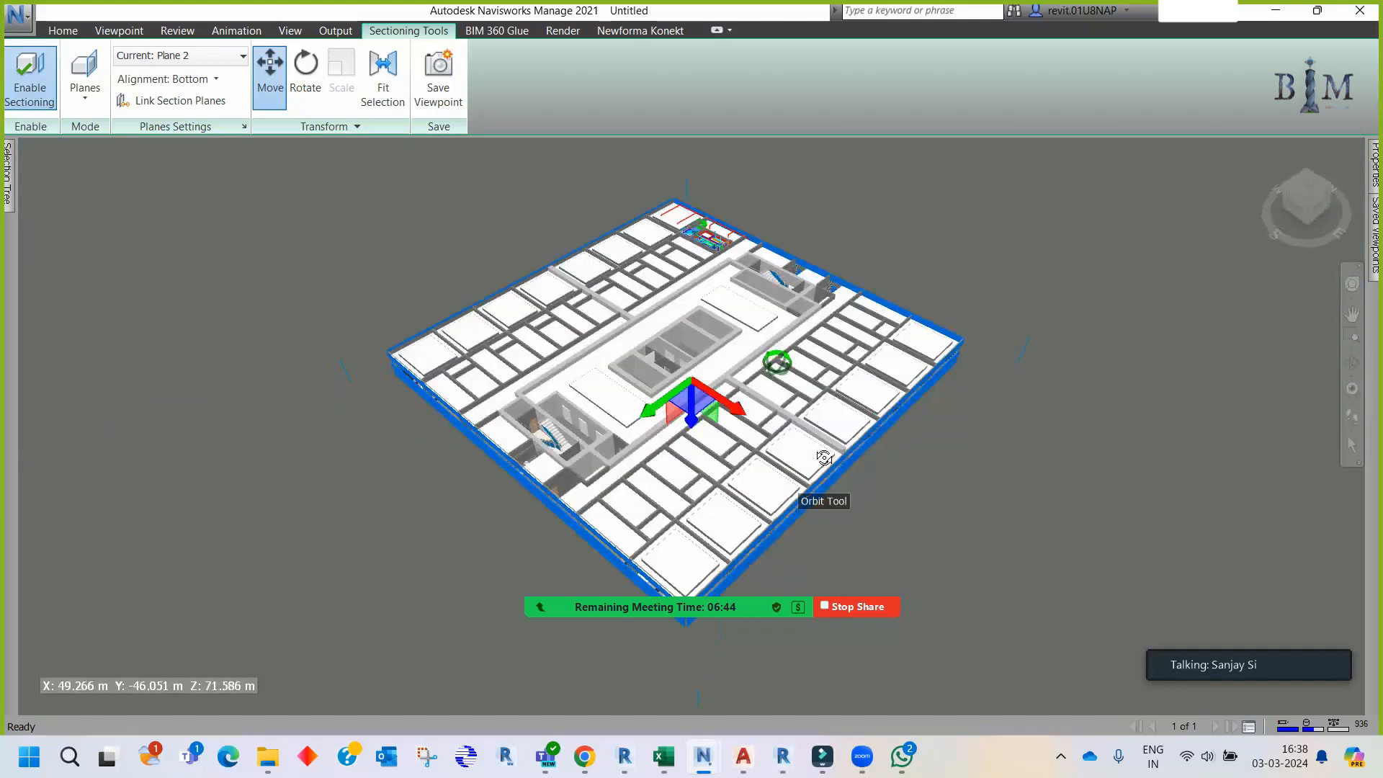
# - Turn on front-aligned section Plane 3 and move it back to leave only the strip containing the MEP services
pyautogui.click(217, 55)
pyautogui.click(129, 115)
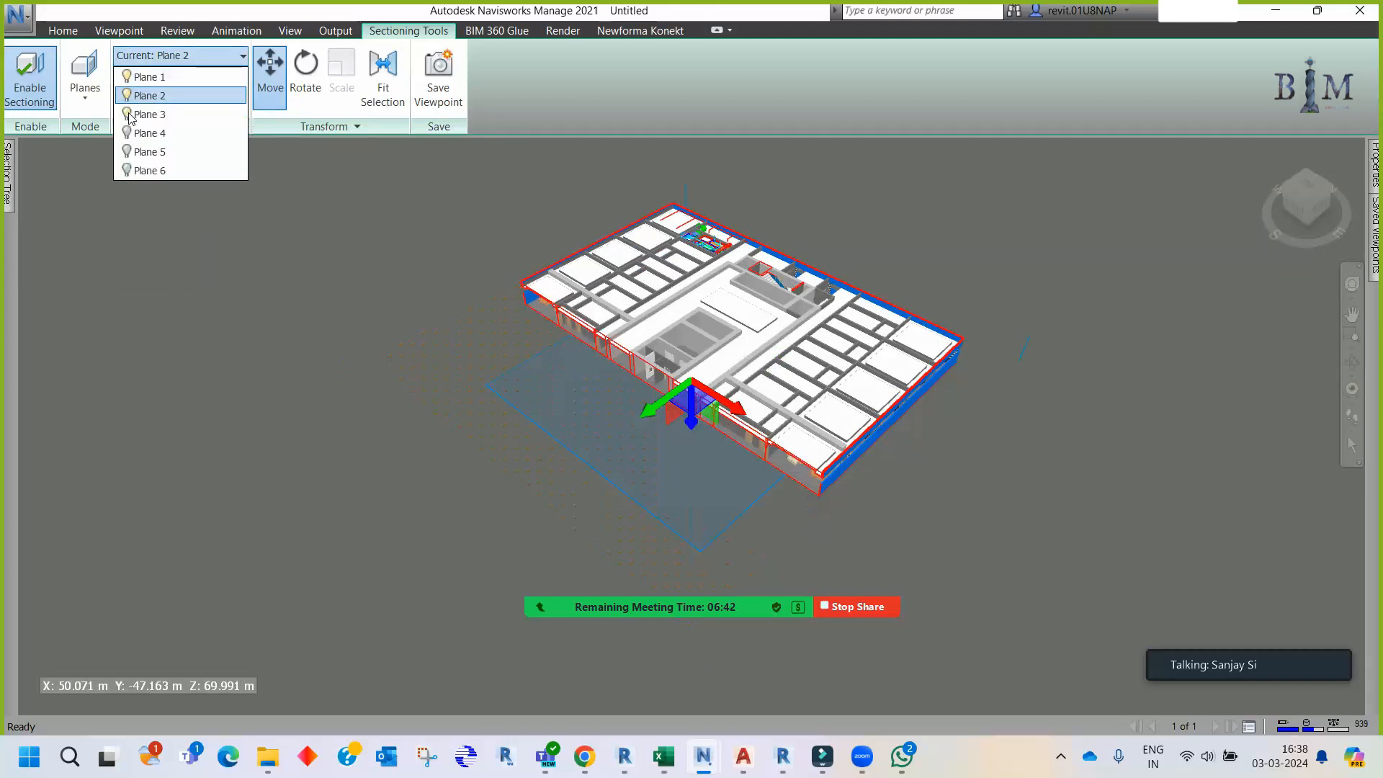
pyautogui.click(150, 116)
pyautogui.moveTo(652, 436); pyautogui.dragTo(768, 355)
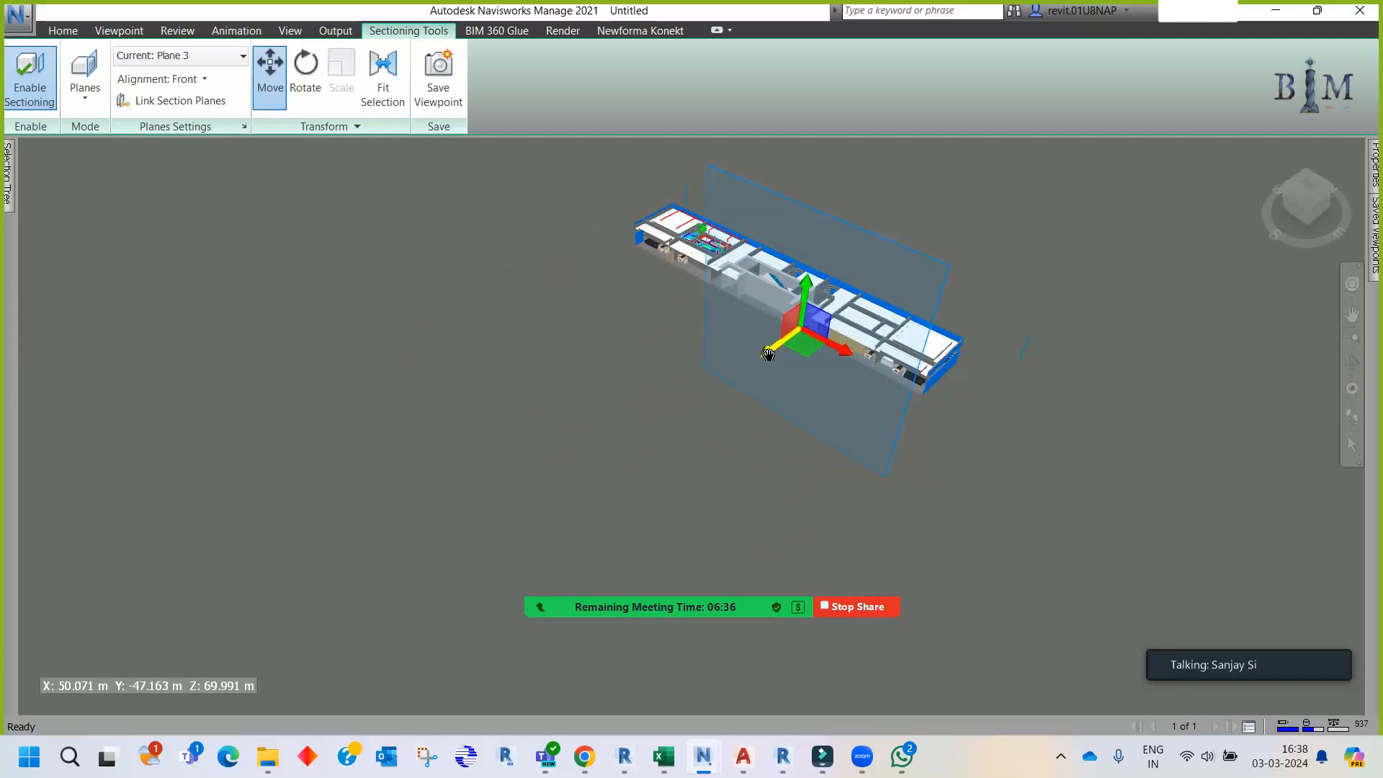
pyautogui.scroll(3, 741, 271)
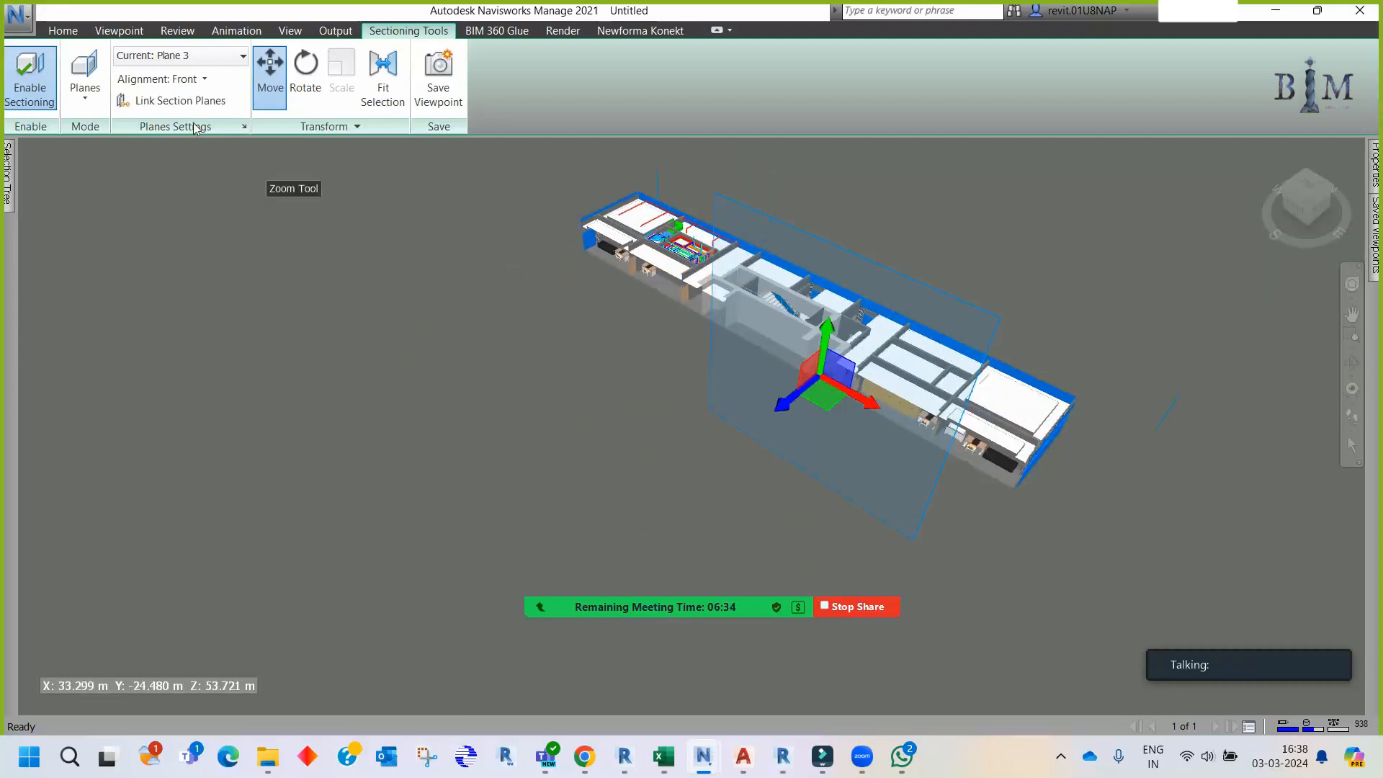
# - Turn on back-aligned section Plane 4 and move it to the far side of the remaining building strip
pyautogui.click(178, 76)
pyautogui.click(186, 62)
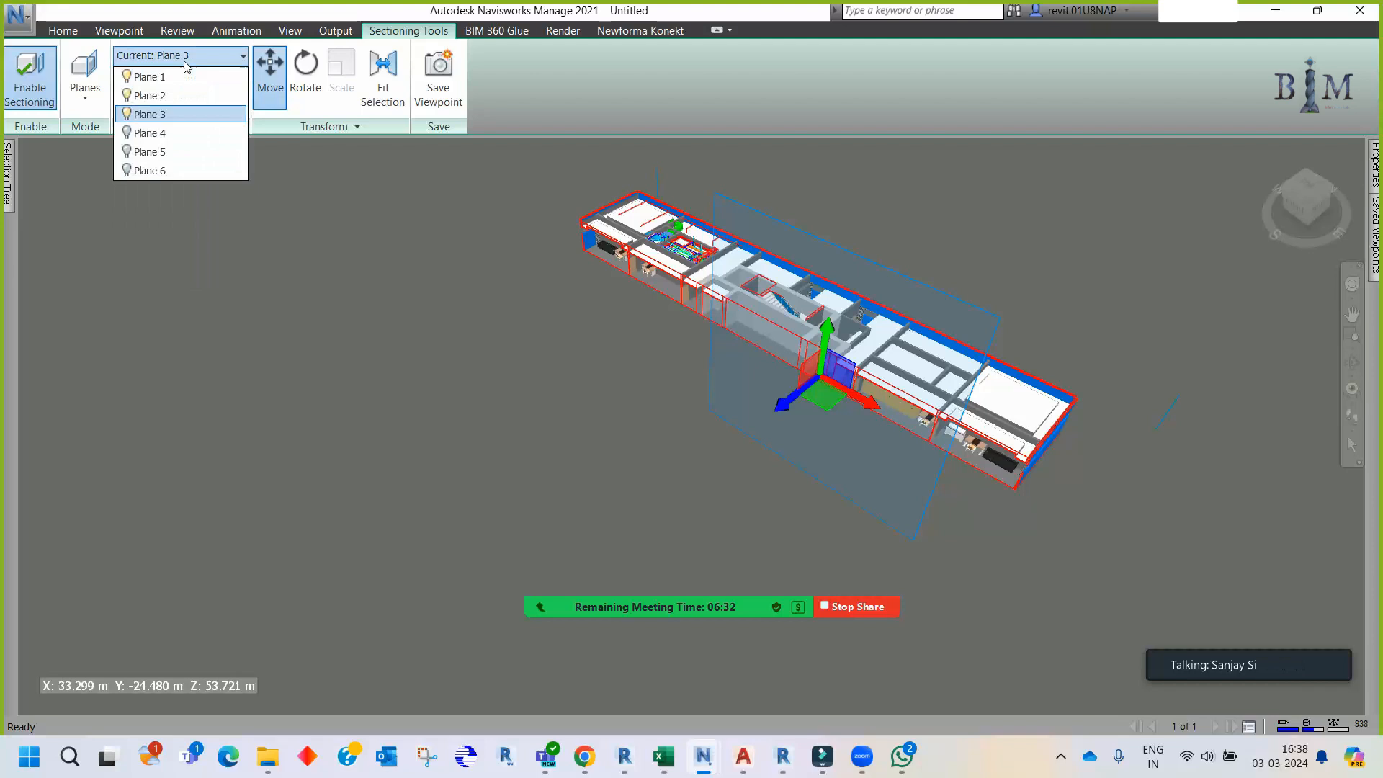
pyautogui.click(129, 134)
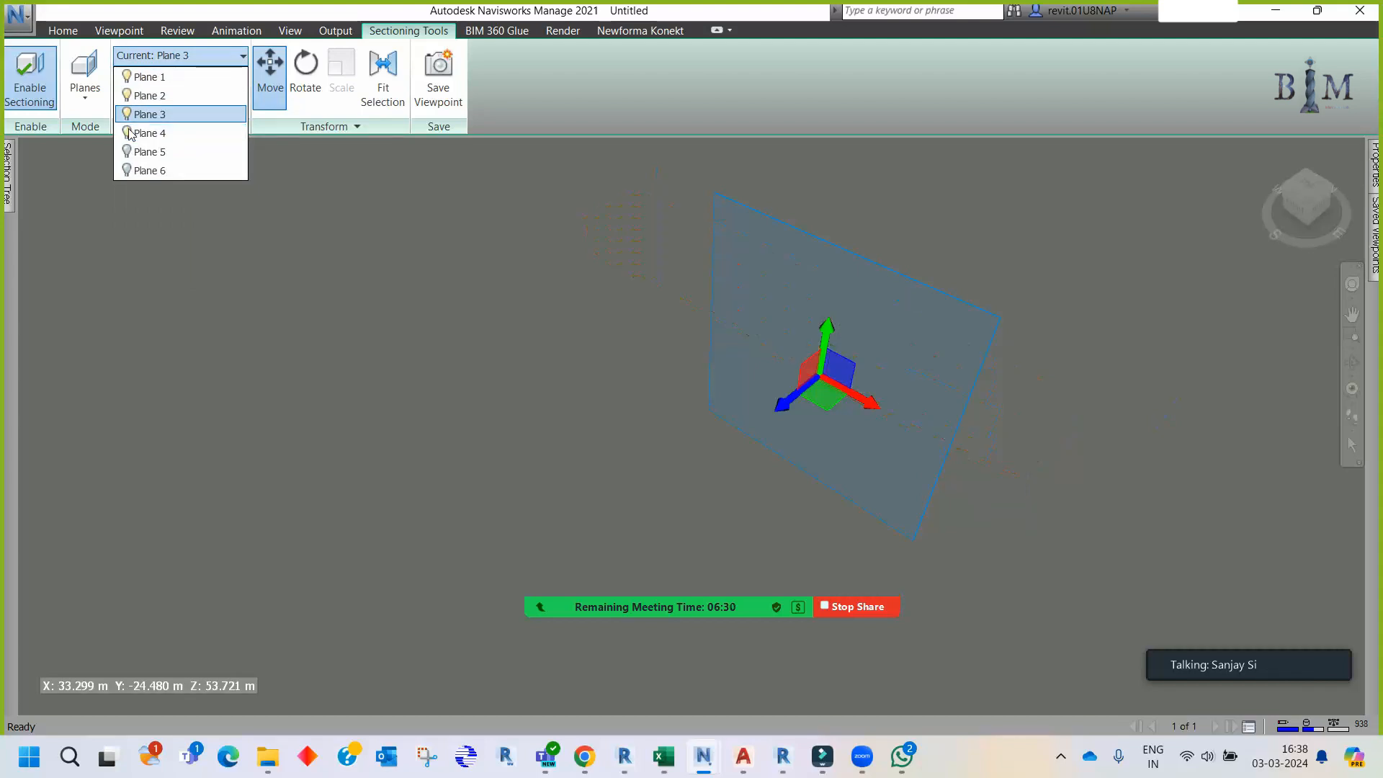
pyautogui.click(180, 134)
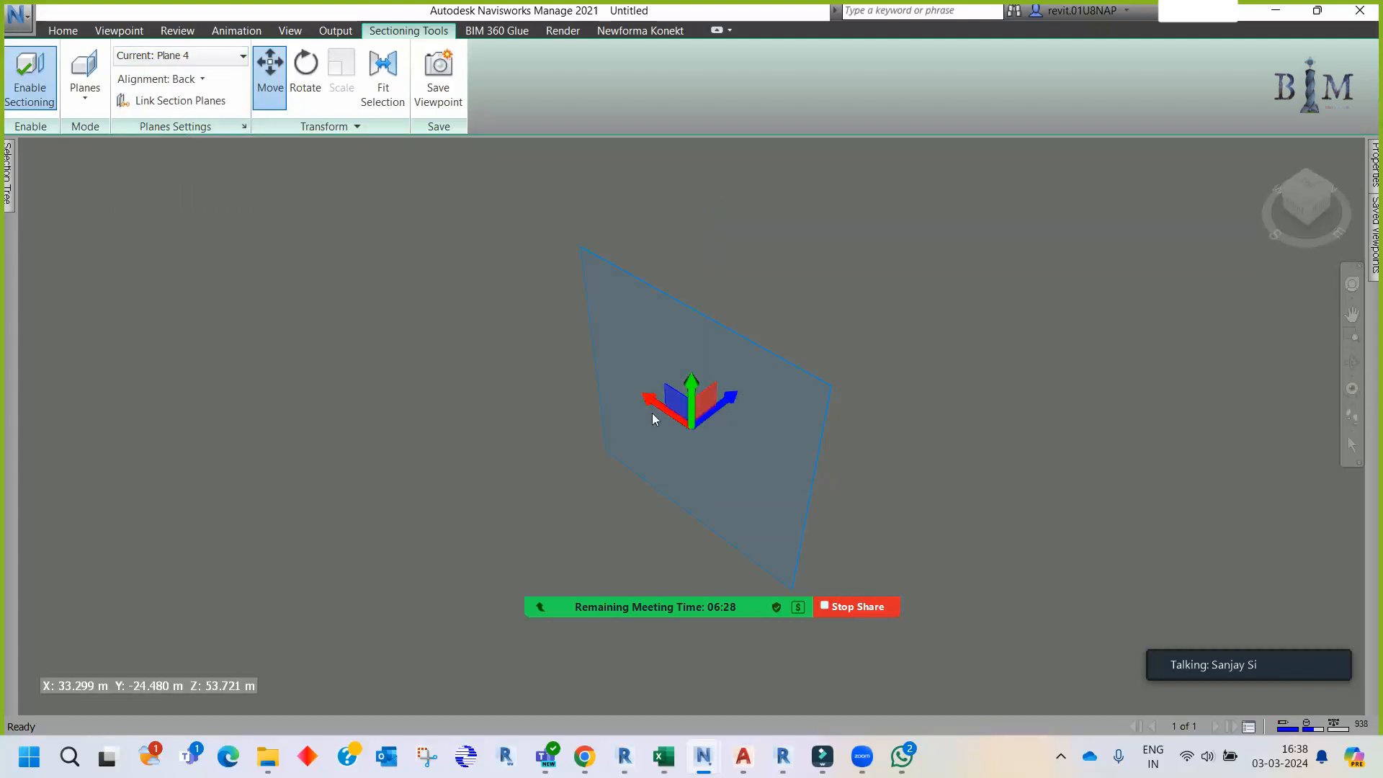
pyautogui.moveTo(656, 403); pyautogui.dragTo(862, 268)
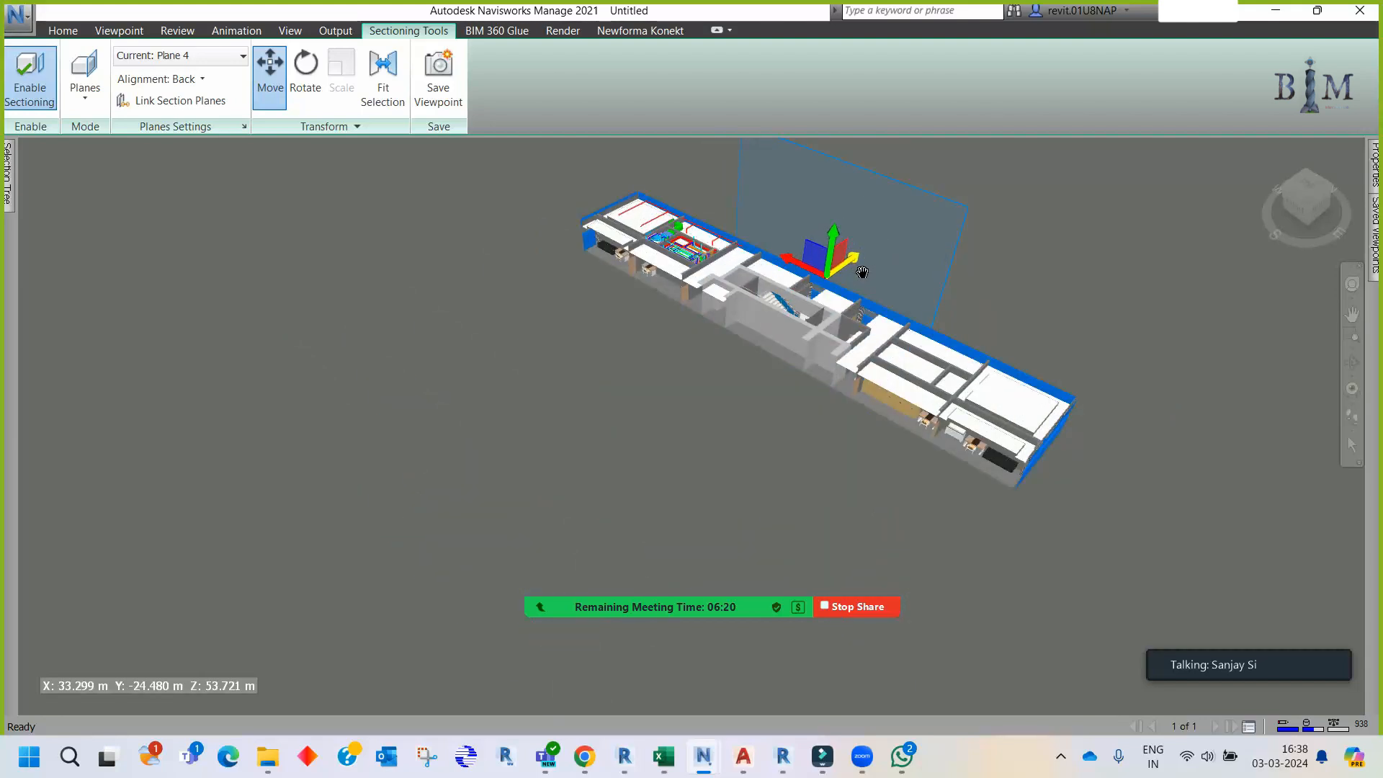
# - Turn on left-aligned section Plane 5 and move it outward beyond the end of the building strip nearest the MEP services
pyautogui.click(180, 79)
pyautogui.click(183, 80)
pyautogui.click(180, 56)
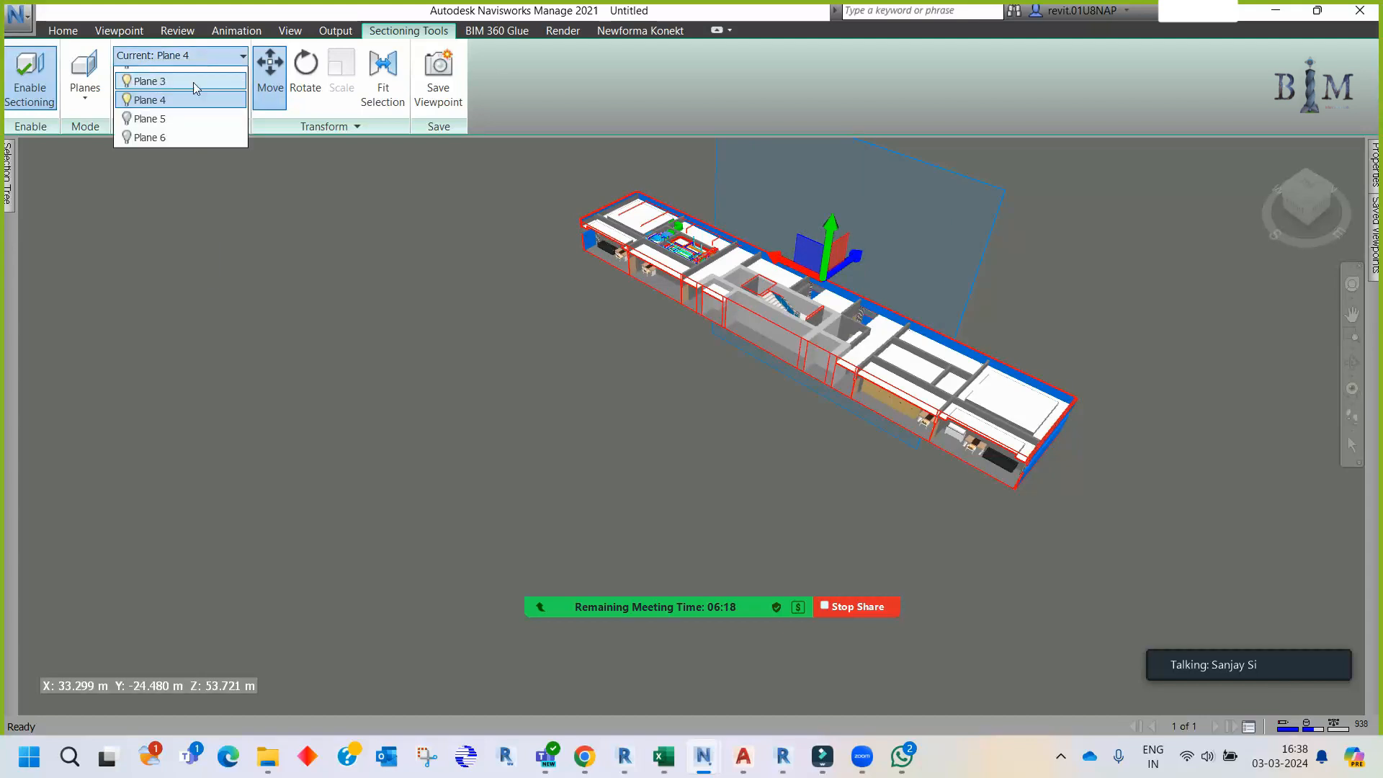
pyautogui.click(137, 152)
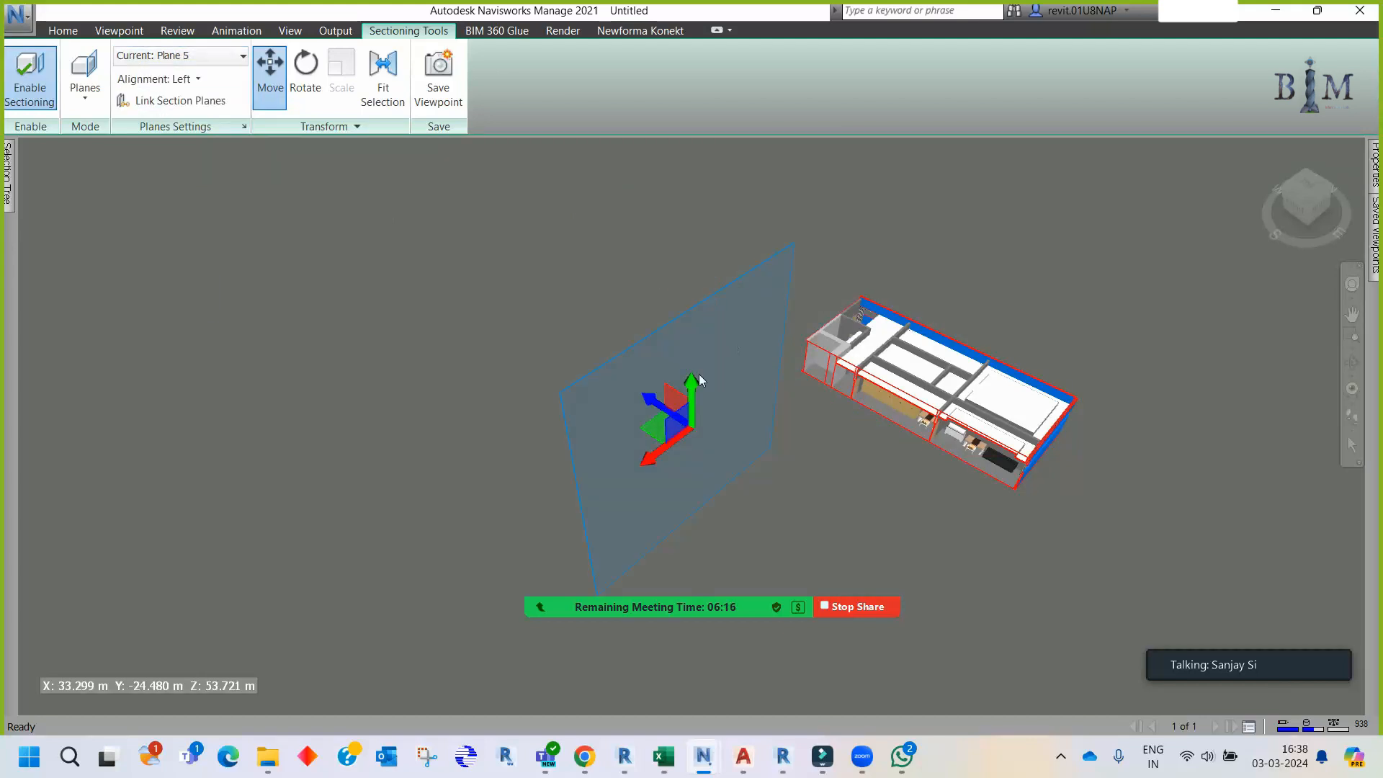
pyautogui.moveTo(651, 399); pyautogui.dragTo(441, 216)
# - Turn on right-aligned section Plane 6, trim the strip closer to the MEP services, and shift the plane's gizmo onto the cut end
pyautogui.click(155, 56)
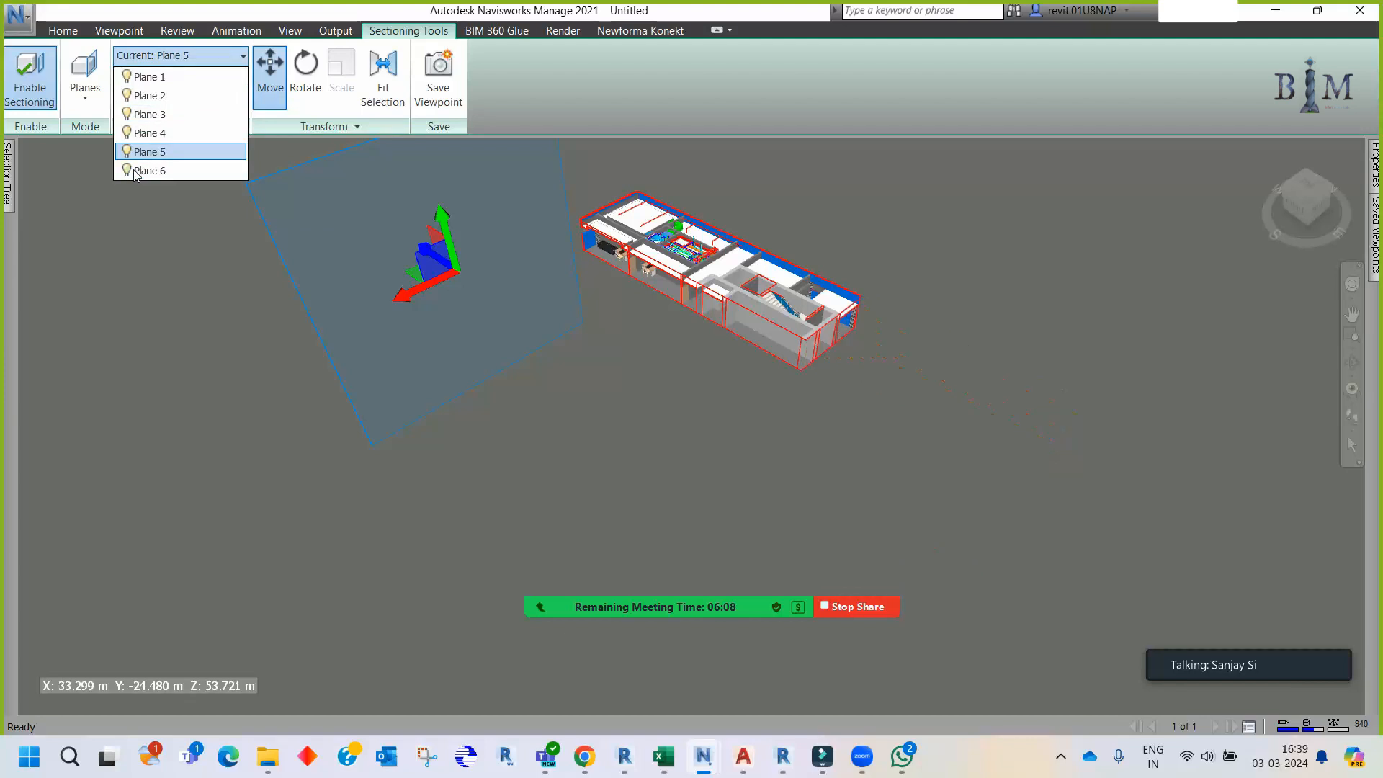
pyautogui.click(144, 170)
pyautogui.moveTo(729, 442); pyautogui.dragTo(631, 336)
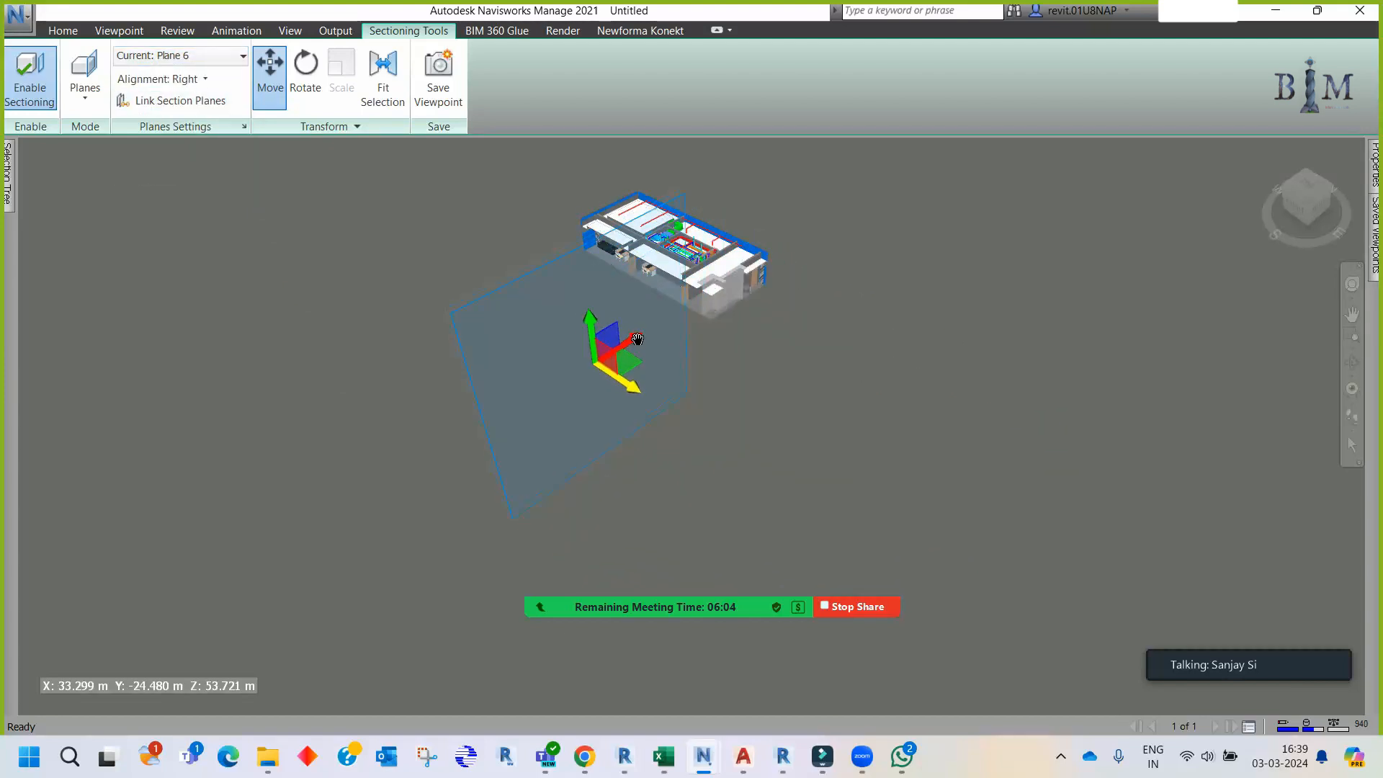
pyautogui.scroll(5, 721, 285)
pyautogui.moveTo(721, 285); pyautogui.dragTo(789, 280, button='middle')
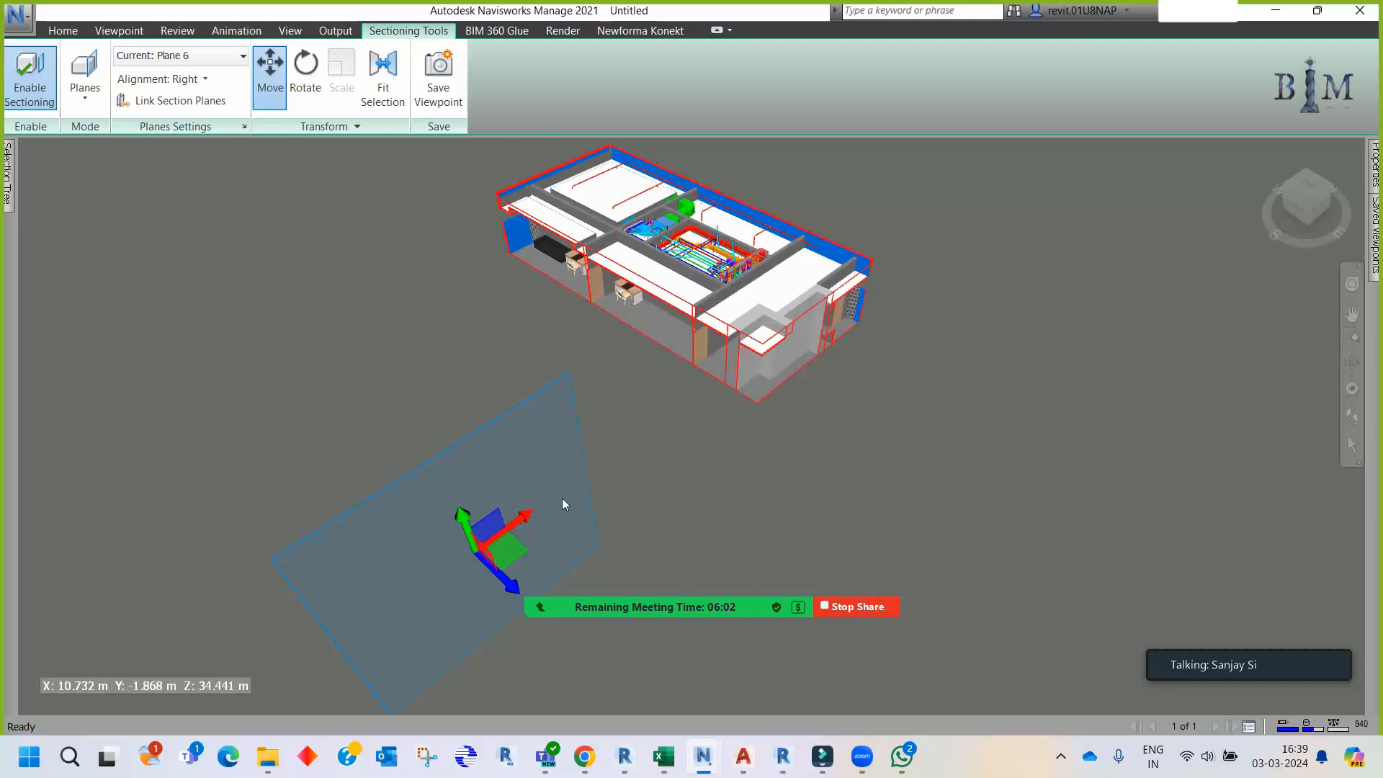
pyautogui.moveTo(525, 515); pyautogui.dragTo(892, 352)
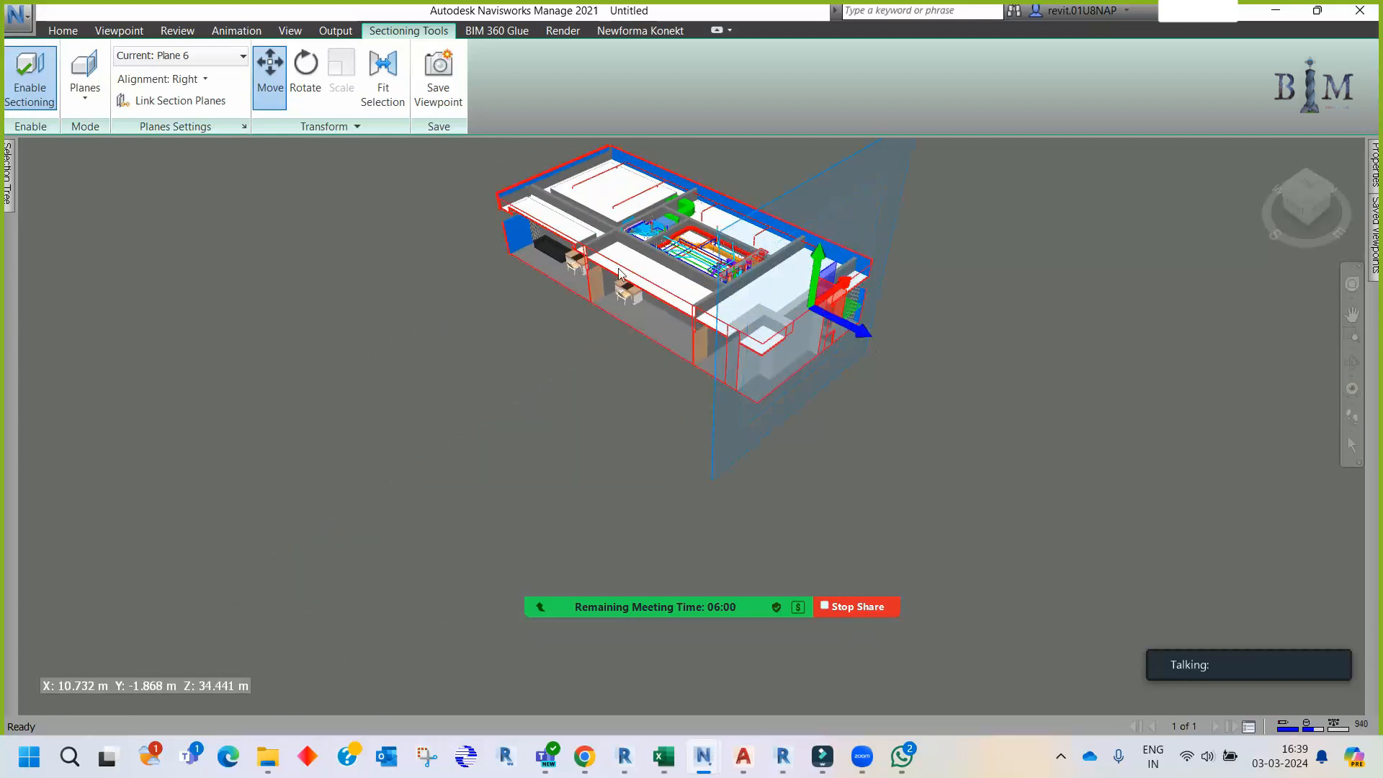
# - Examine the MEP services between the walls of the sectioned building strip from a closer angle
pyautogui.moveTo(647, 279); pyautogui.dragTo(631, 420, button='middle')
pyautogui.scroll(6, 631, 420)
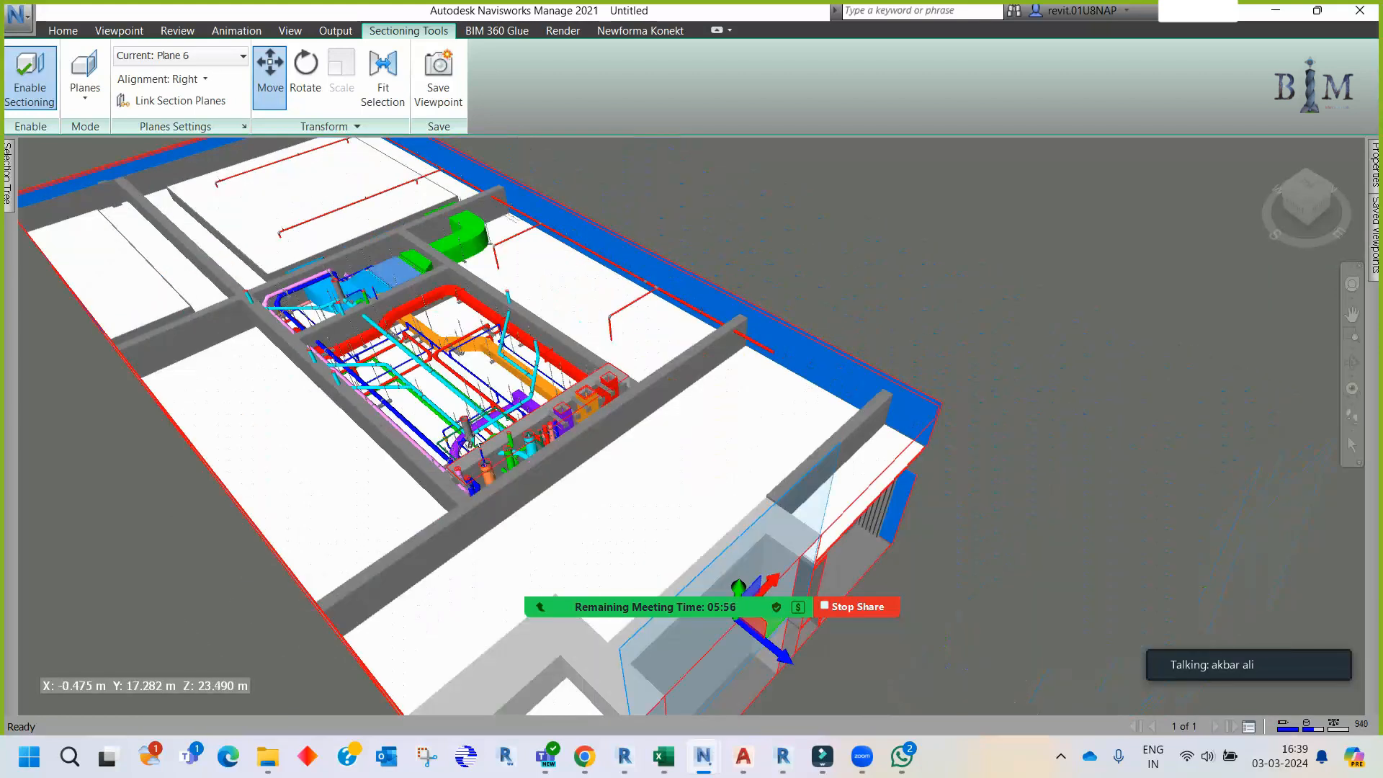
pyautogui.keyDown('shift'); pyautogui.moveTo(476, 444); pyautogui.dragTo(720, 465, button='middle'); pyautogui.keyUp('shift')
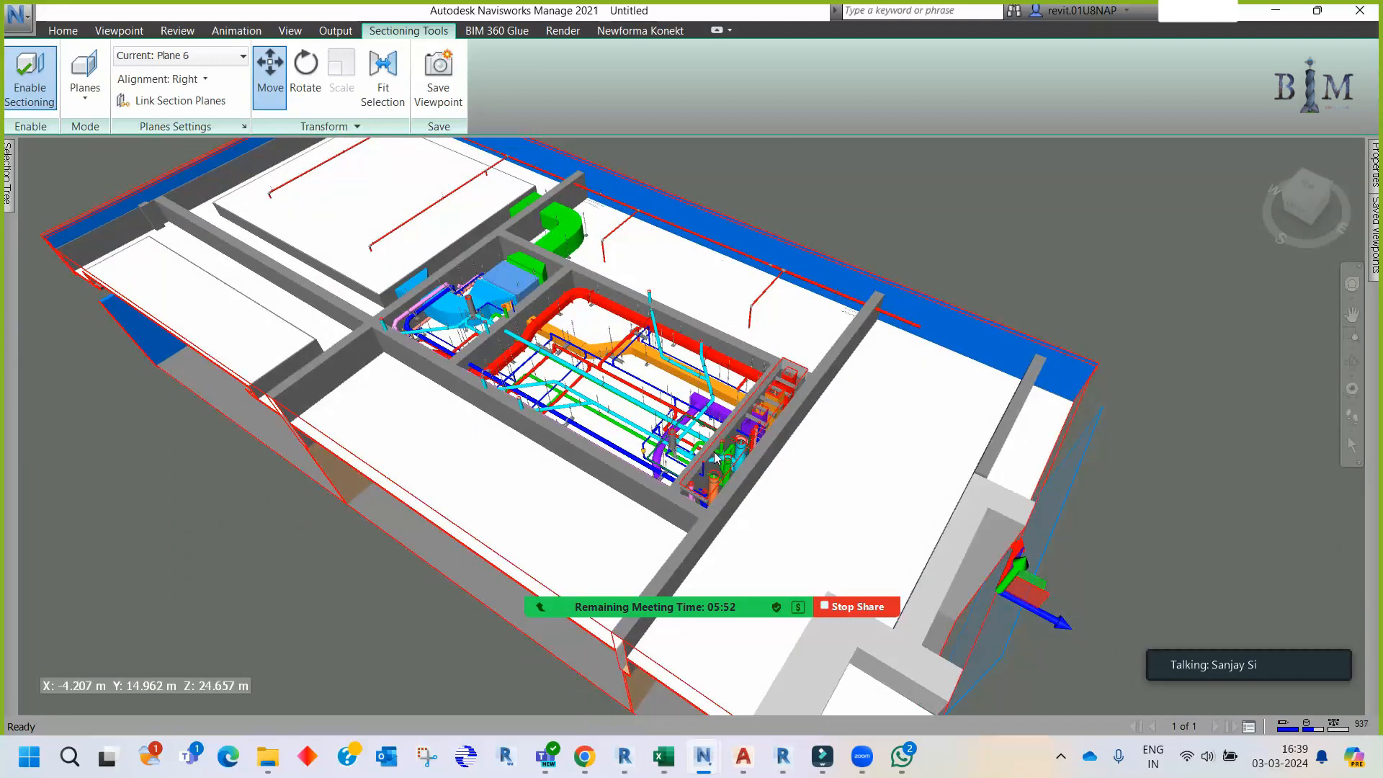
pyautogui.scroll(-2, 631, 382)
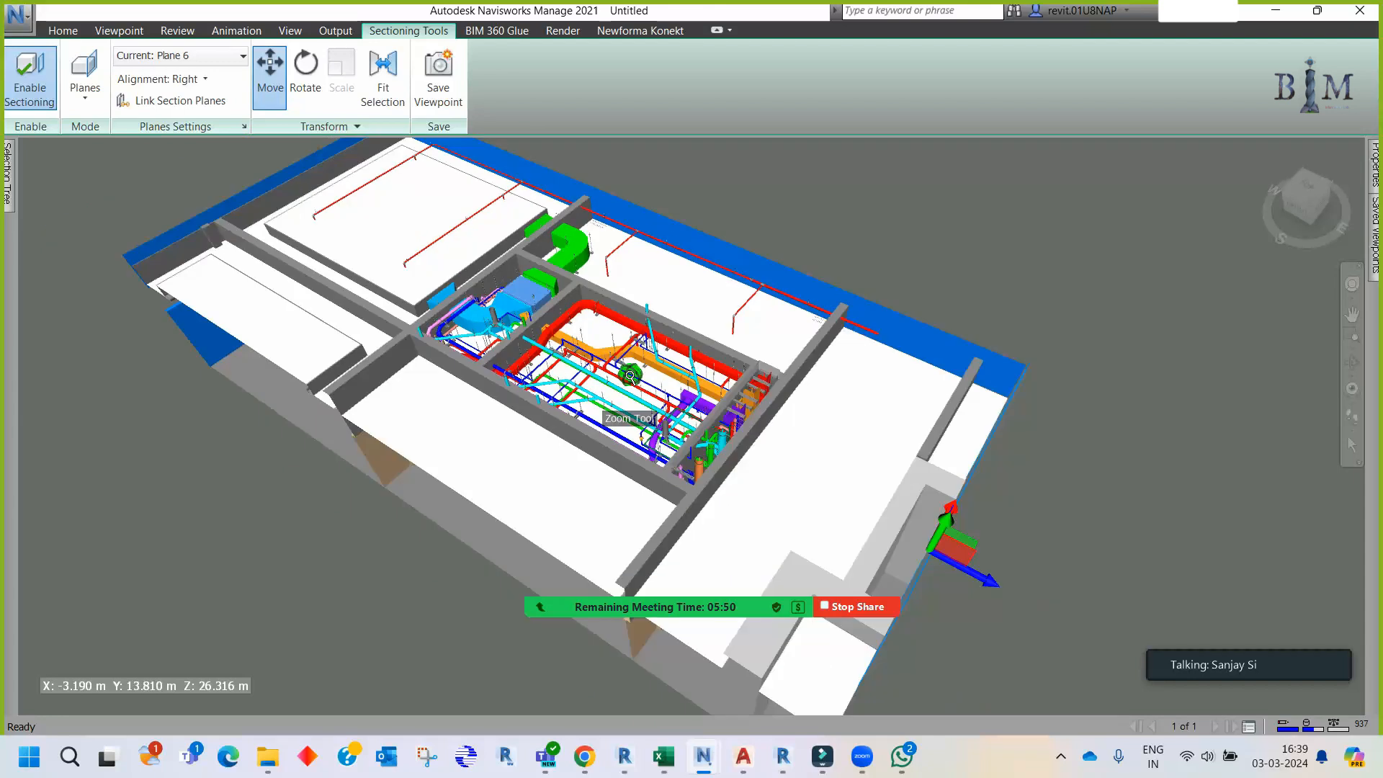
pyautogui.moveTo(668, 291); pyautogui.dragTo(701, 310, button='middle')
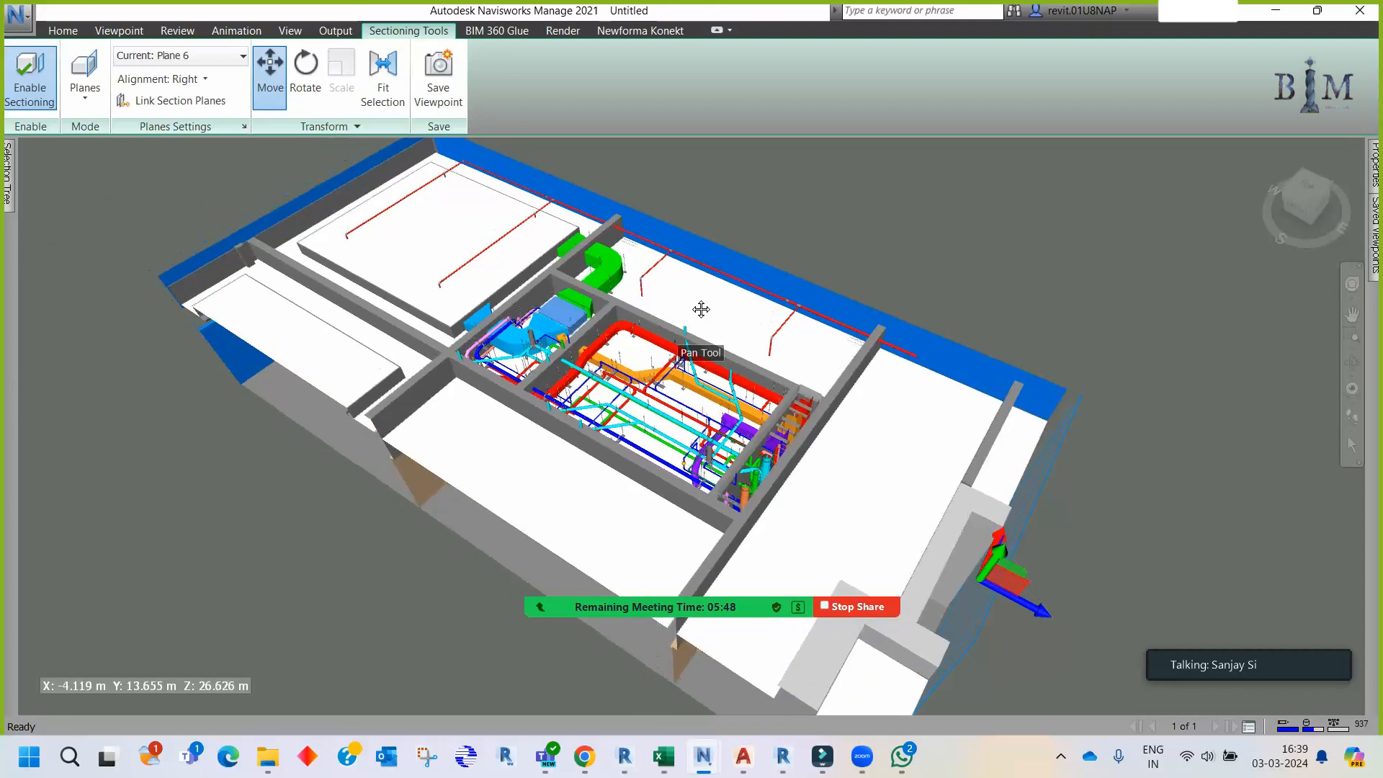
pyautogui.scroll(2, 656, 373)
pyautogui.keyDown('shift'); pyautogui.moveTo(656, 373); pyautogui.dragTo(728, 451, button='middle'); pyautogui.keyUp('shift')
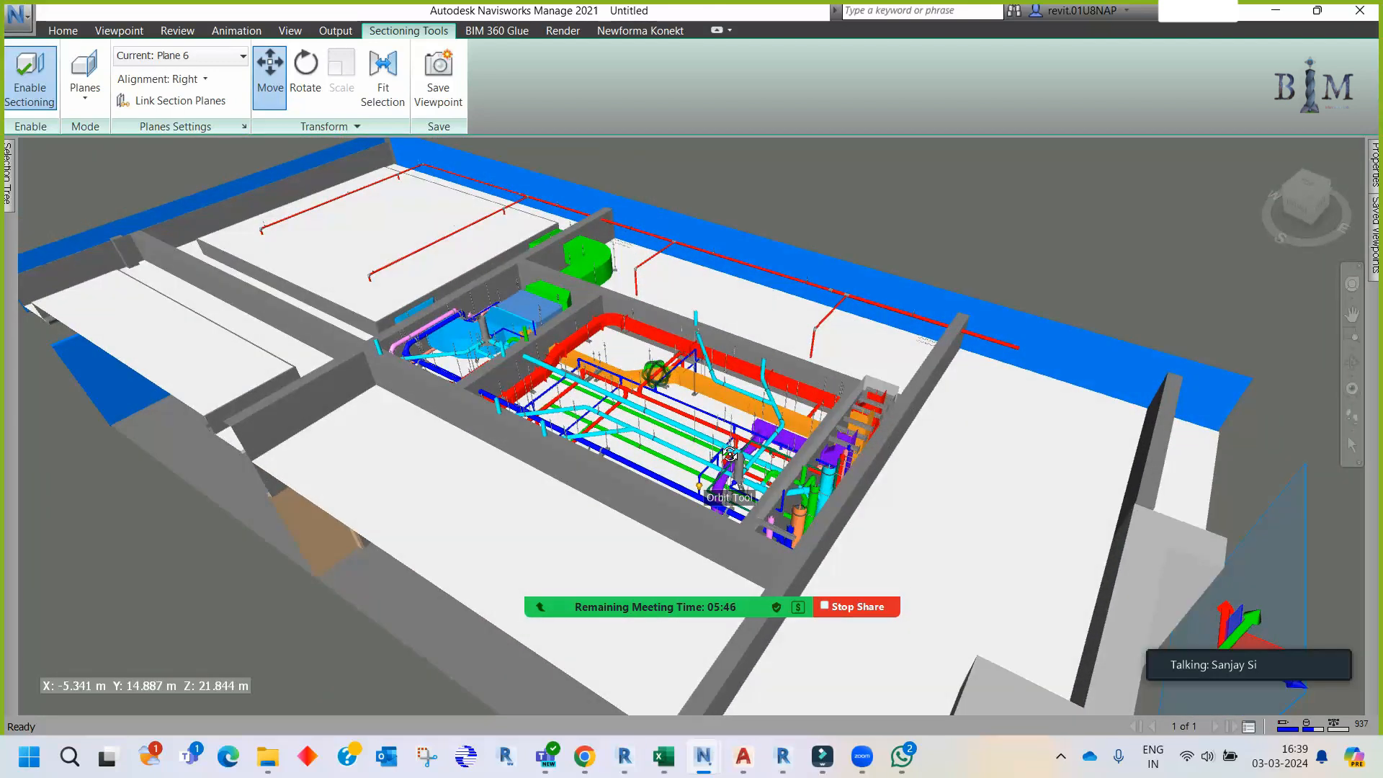
# - Open Clash Detective, add a clash test named HVAC VS ALL MEP, and widen the name column to fit it
pyautogui.click(63, 30)
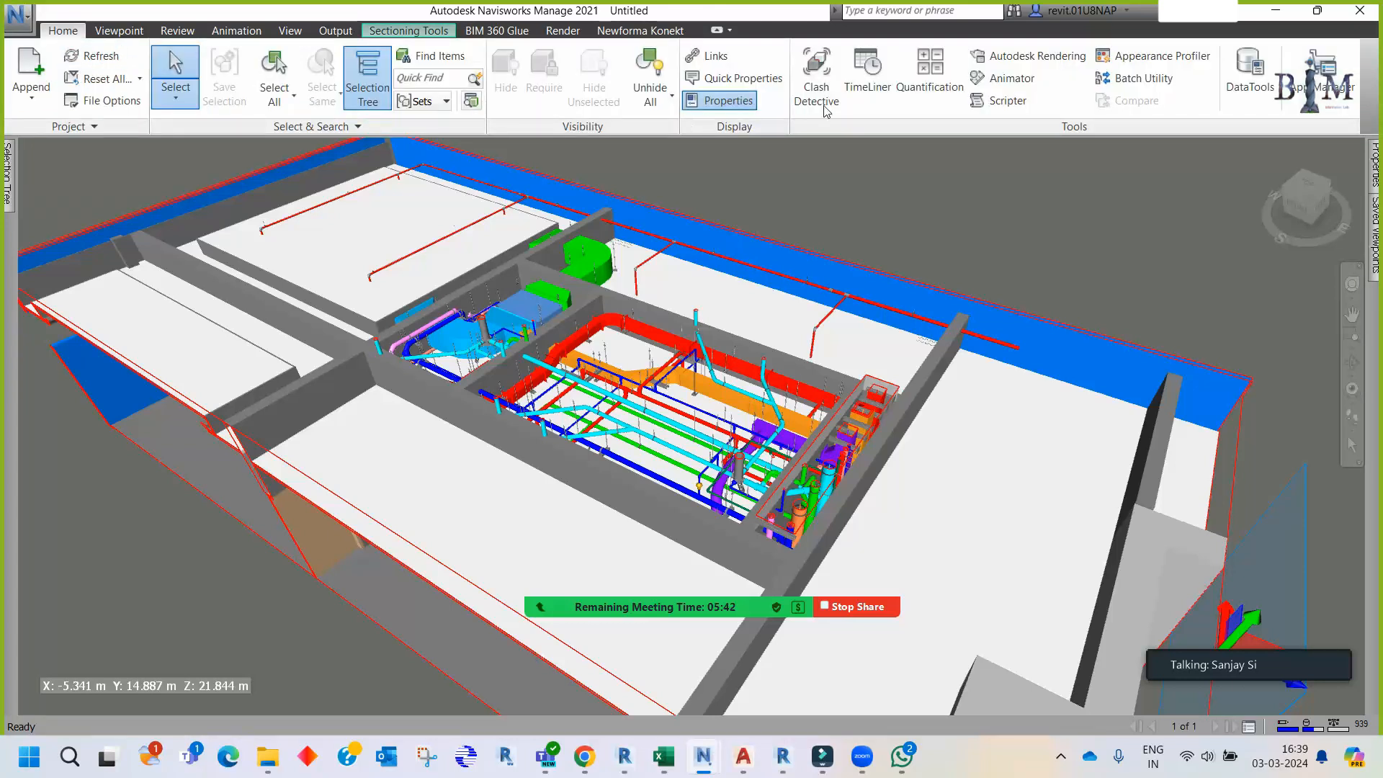
pyautogui.click(817, 79)
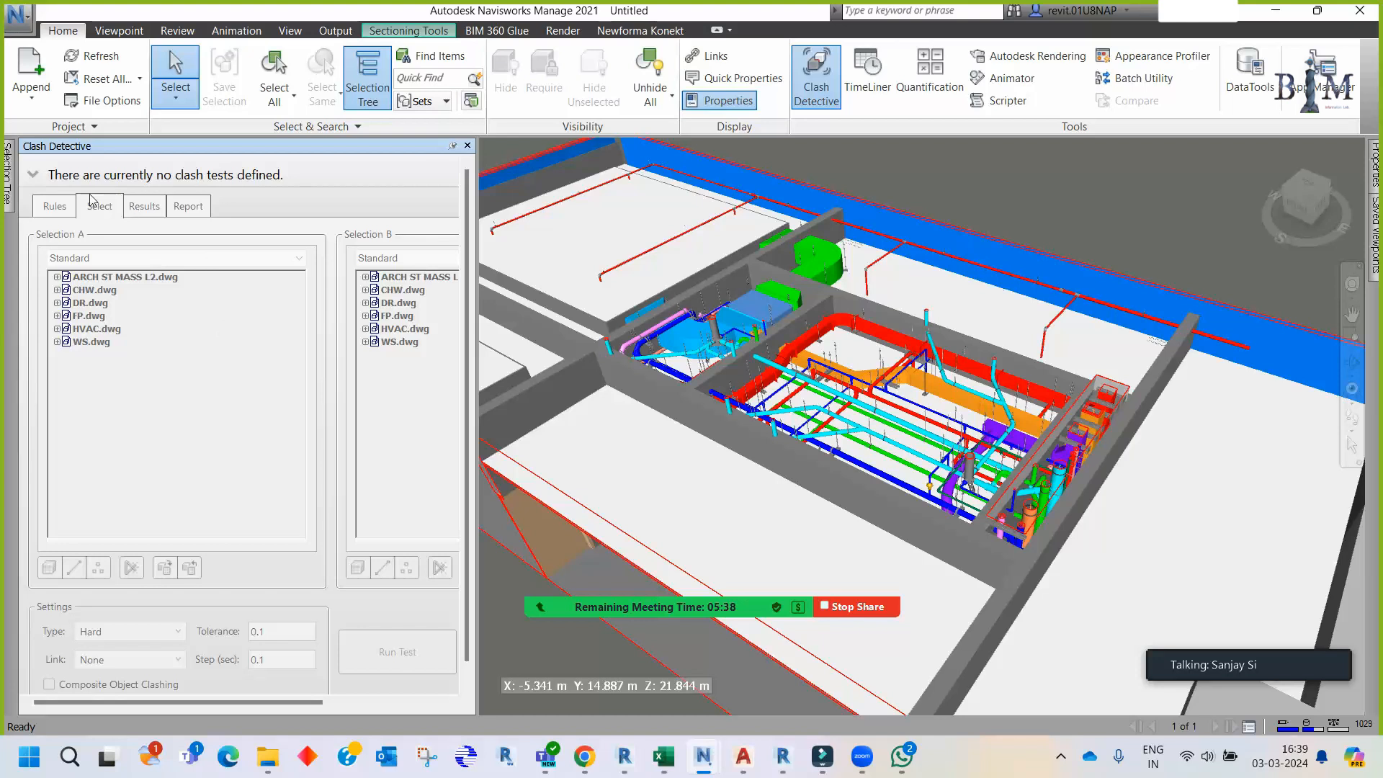
pyautogui.click(33, 175)
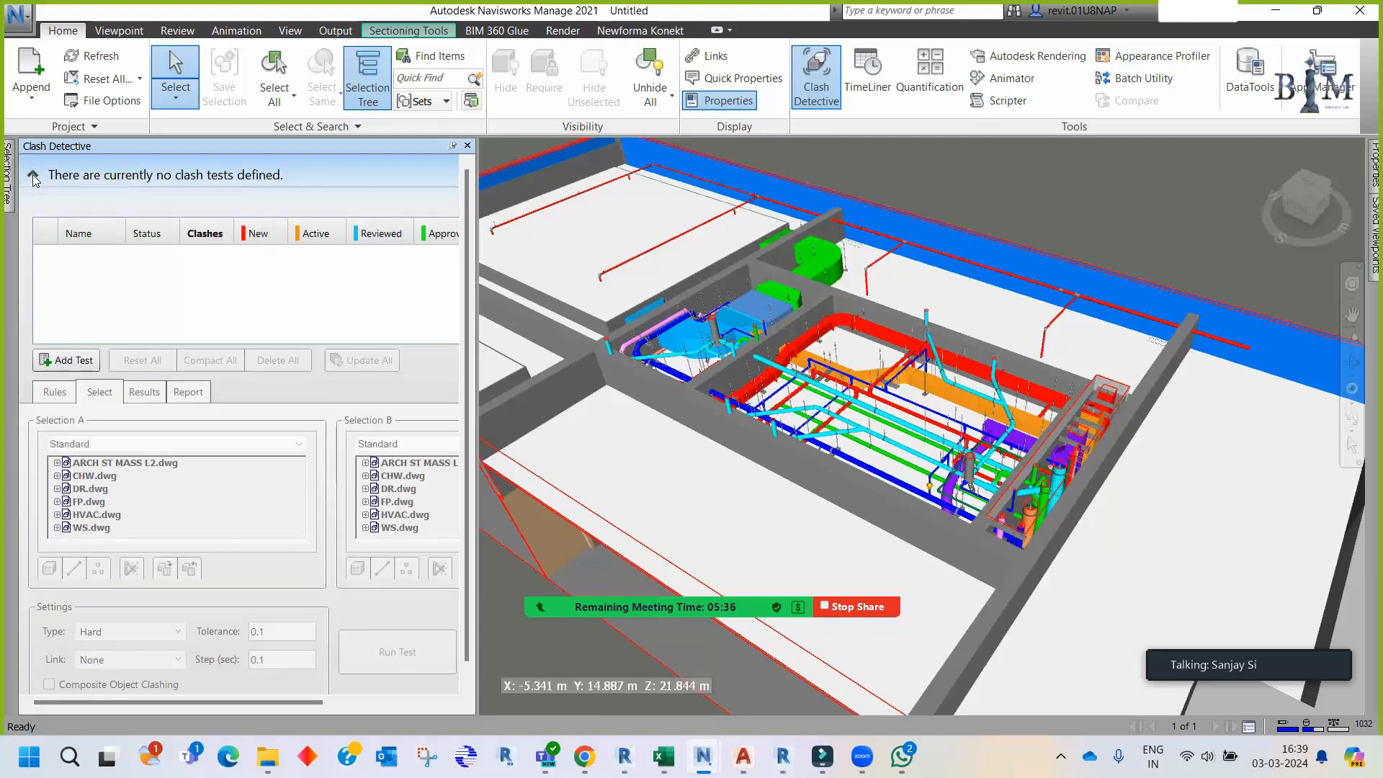
pyautogui.click(66, 360)
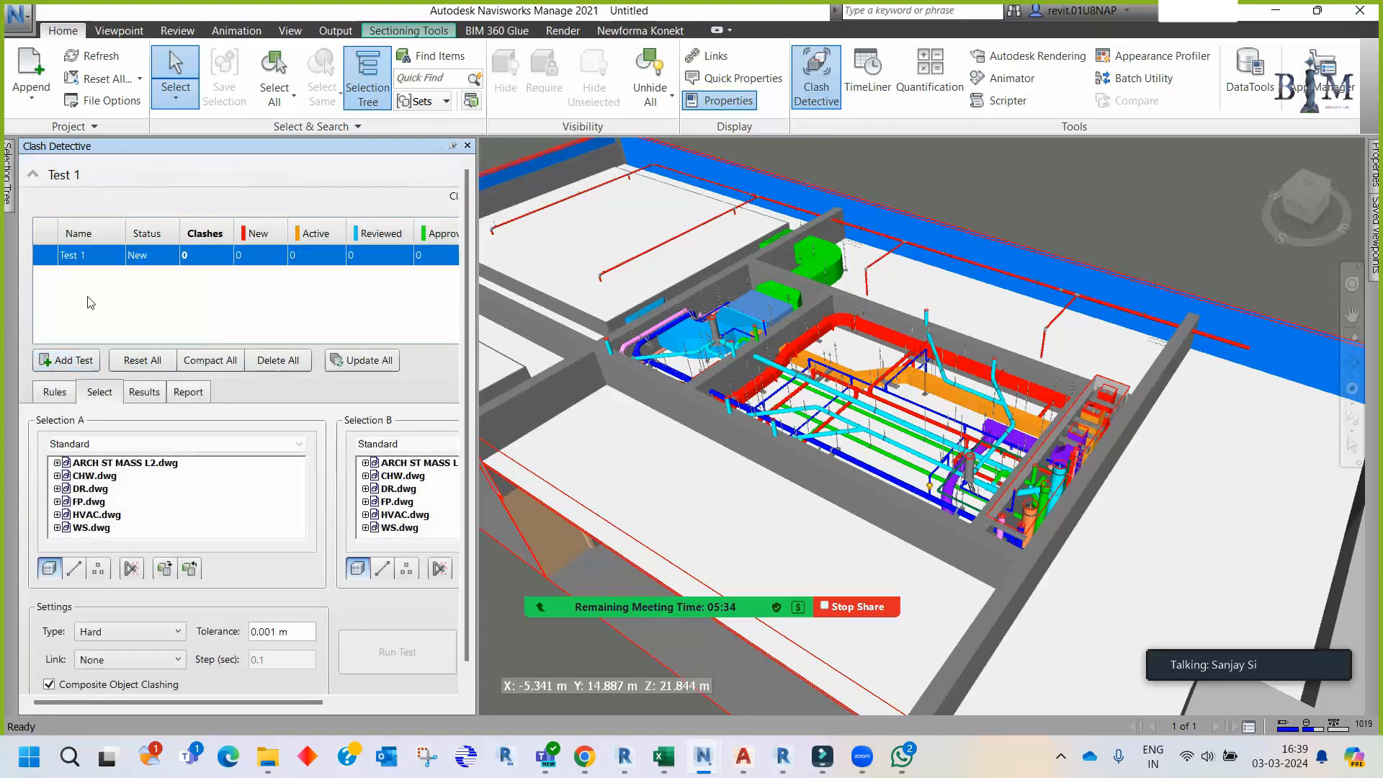
pyautogui.doubleClick(88, 257)
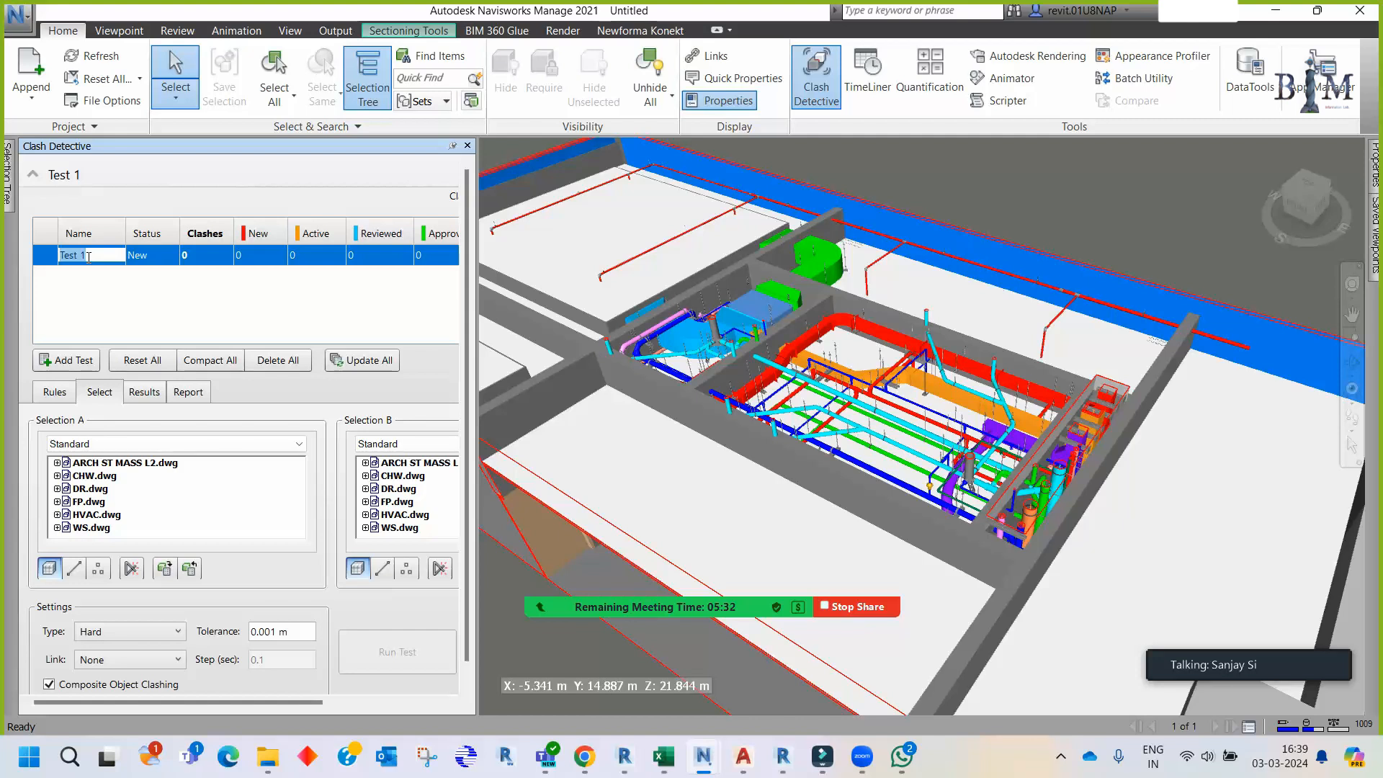
pyautogui.write('HV')
pyautogui.write('AC VS ALL ME')
pyautogui.write('P')
pyautogui.press('Return')
pyautogui.moveTo(124, 229); pyautogui.dragTo(172, 229)
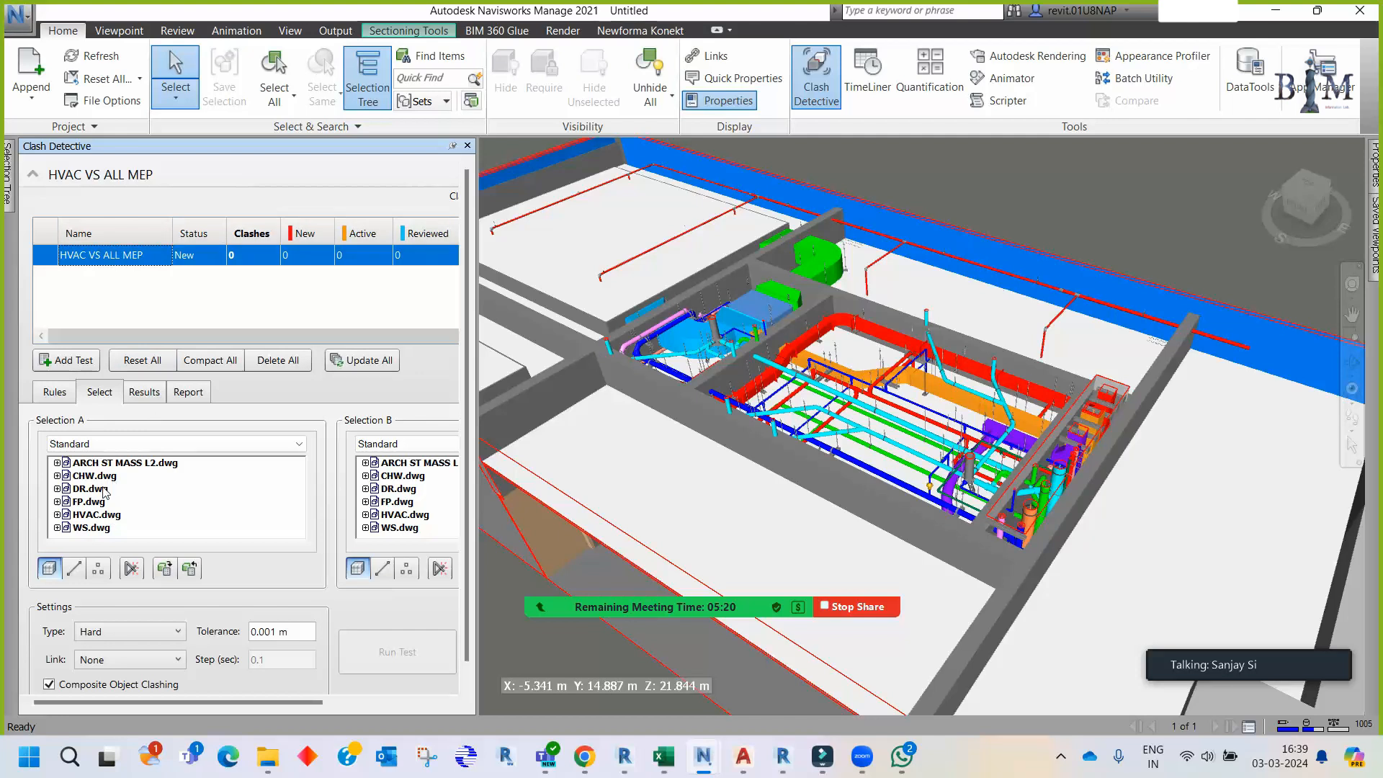
# - Run the HVAC VS ALL MEP test with HVAC.dwg as Selection A against CHW.dwg, DR.dwg, FP.dwg and WS.dwg as Selection B
pyautogui.click(97, 514)
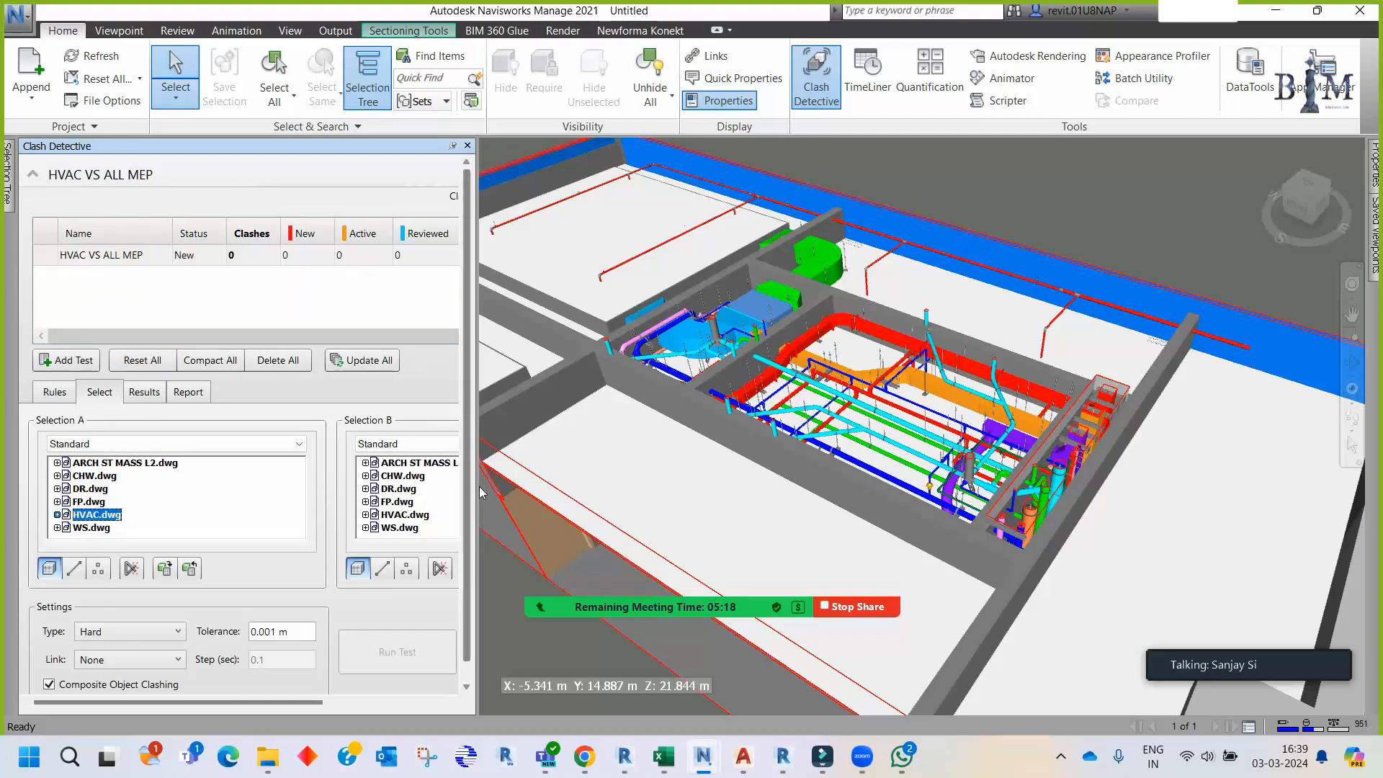
pyautogui.moveTo(646, 481); pyautogui.dragTo(696, 481)
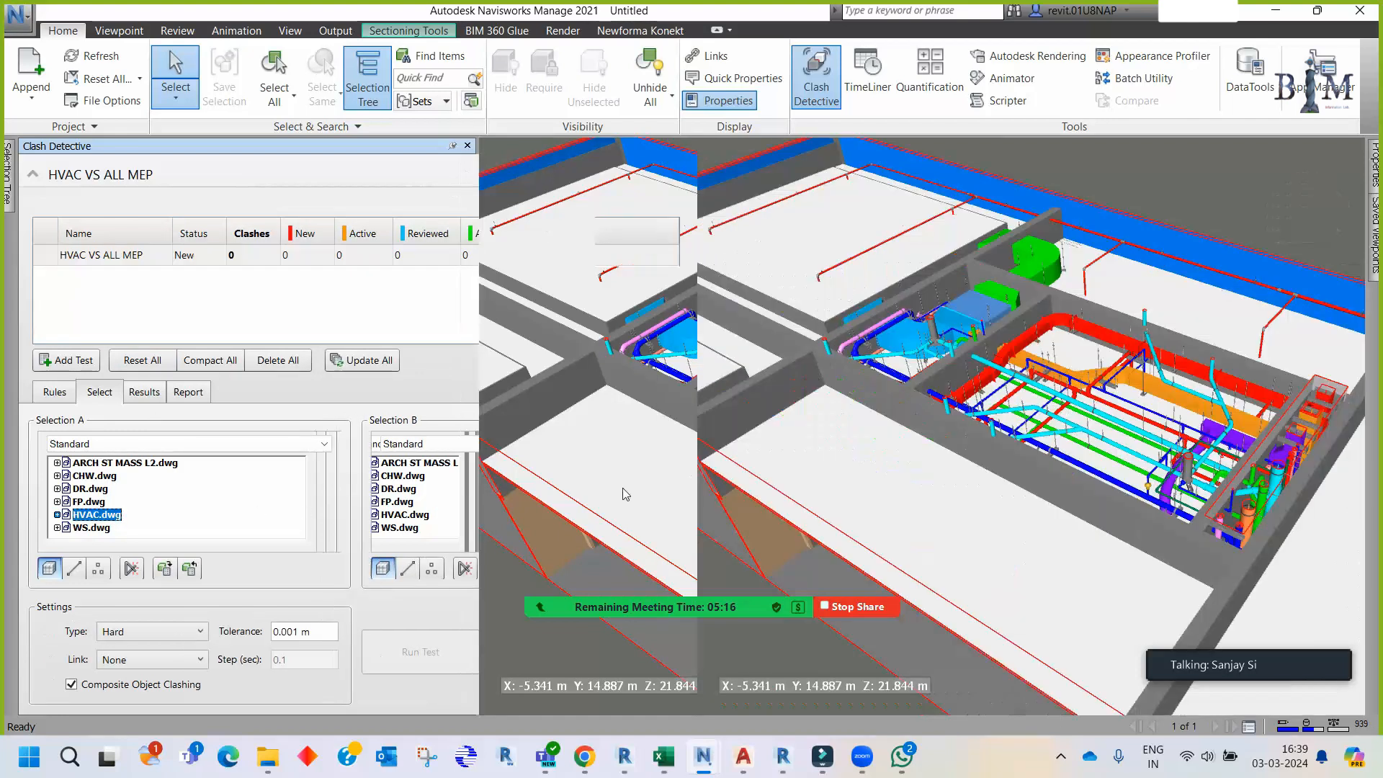
pyautogui.click(433, 477)
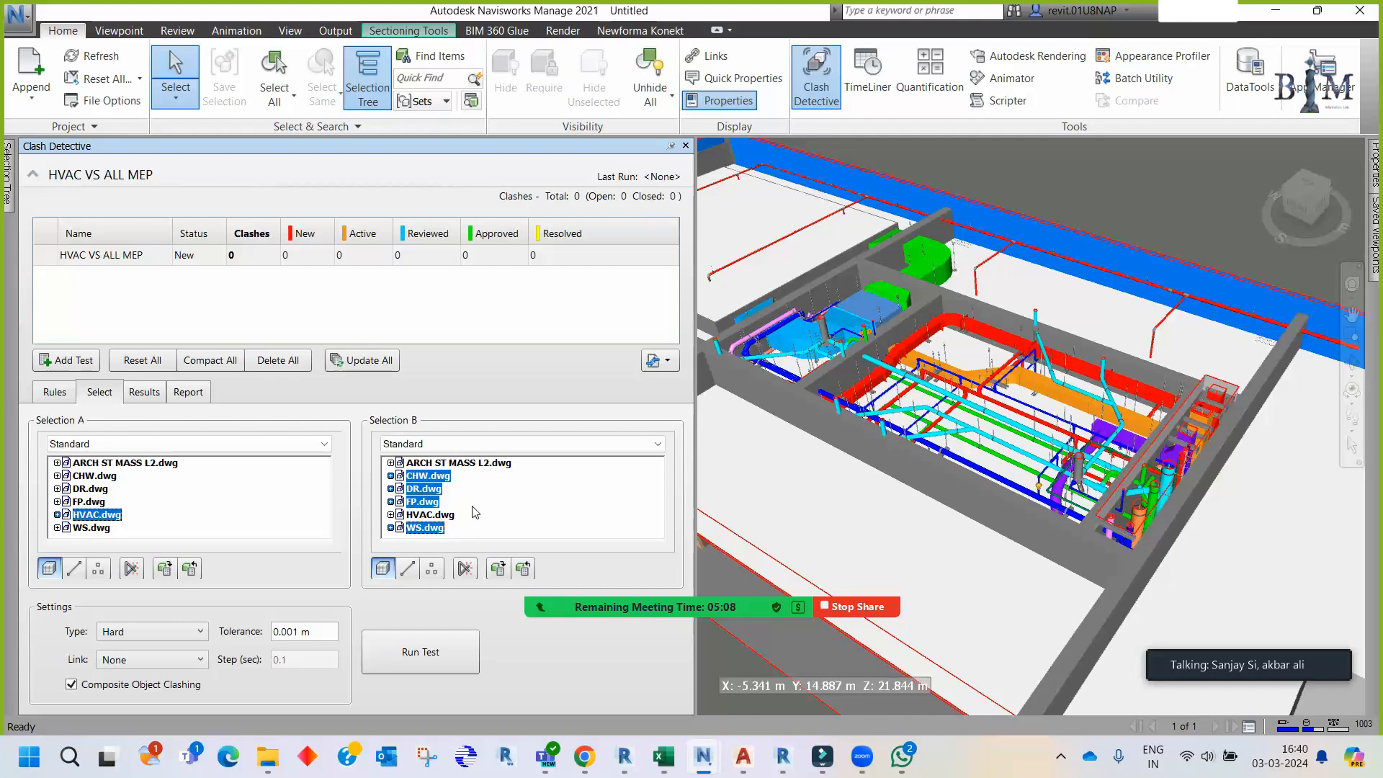
pyautogui.click(420, 652)
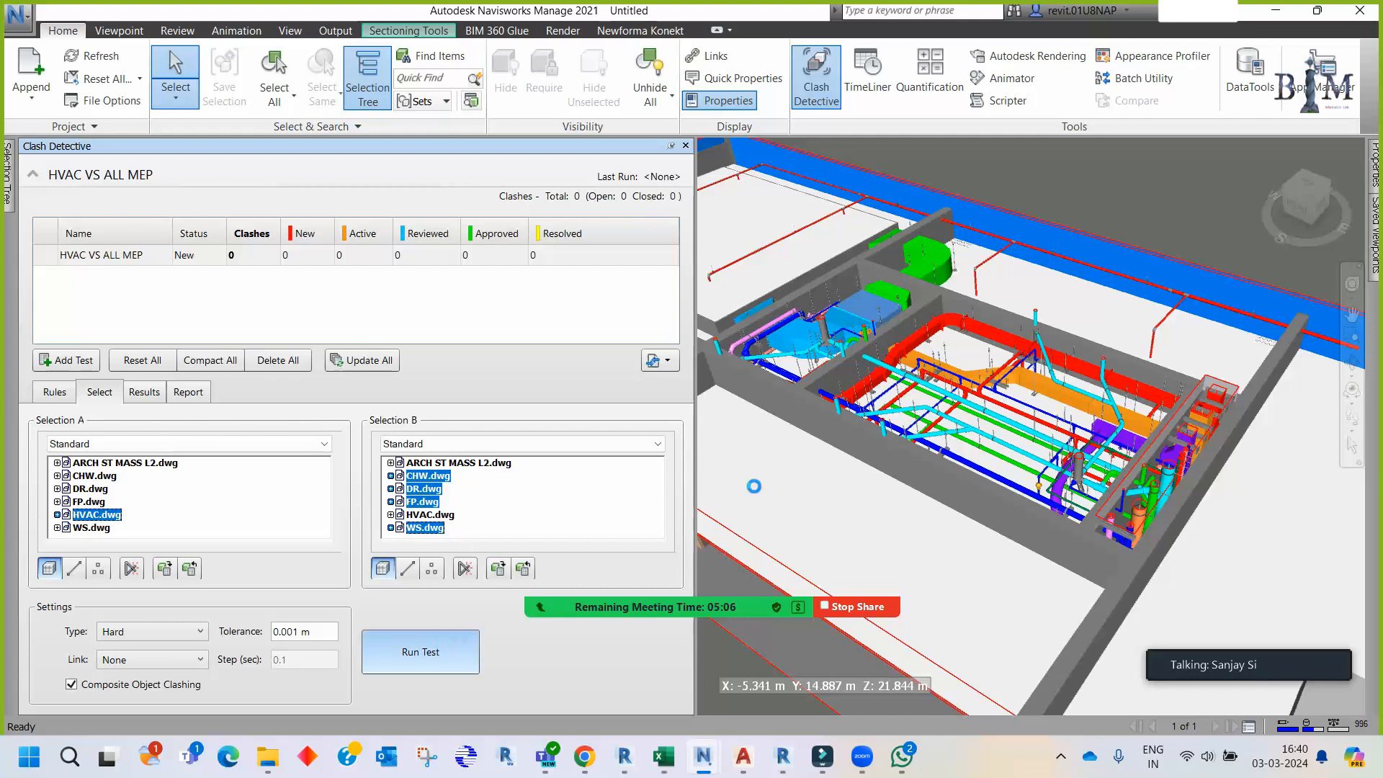
# - Examine the HVAC test's Clash1 between the highlighted duct piece and support bracket within the dimmed surrounding services
pyautogui.scroll(-3, 1045, 440)
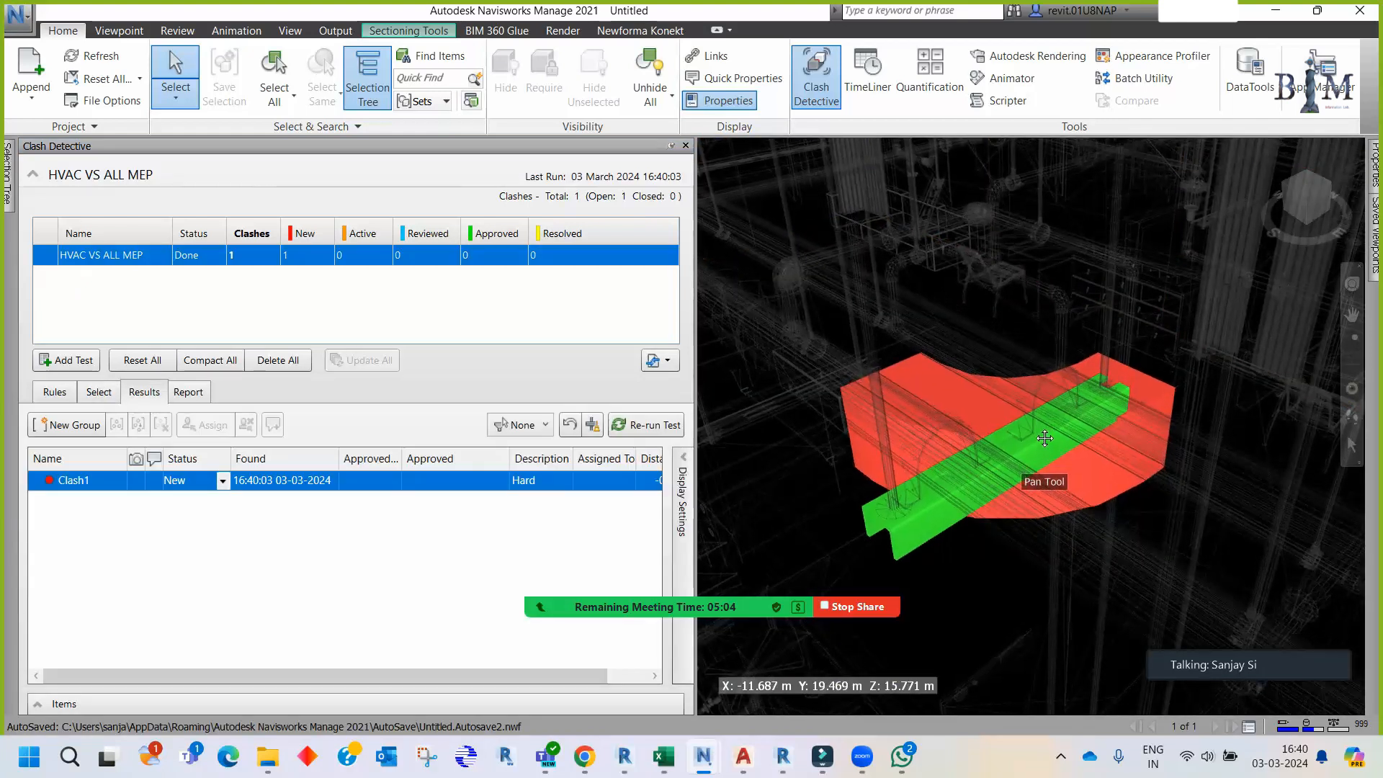
pyautogui.scroll(-5, 1045, 440)
pyautogui.keyDown('shift'); pyautogui.moveTo(1045, 439); pyautogui.dragTo(1081, 466, button='middle'); pyautogui.keyUp('shift')
pyautogui.scroll(-6, 992, 428)
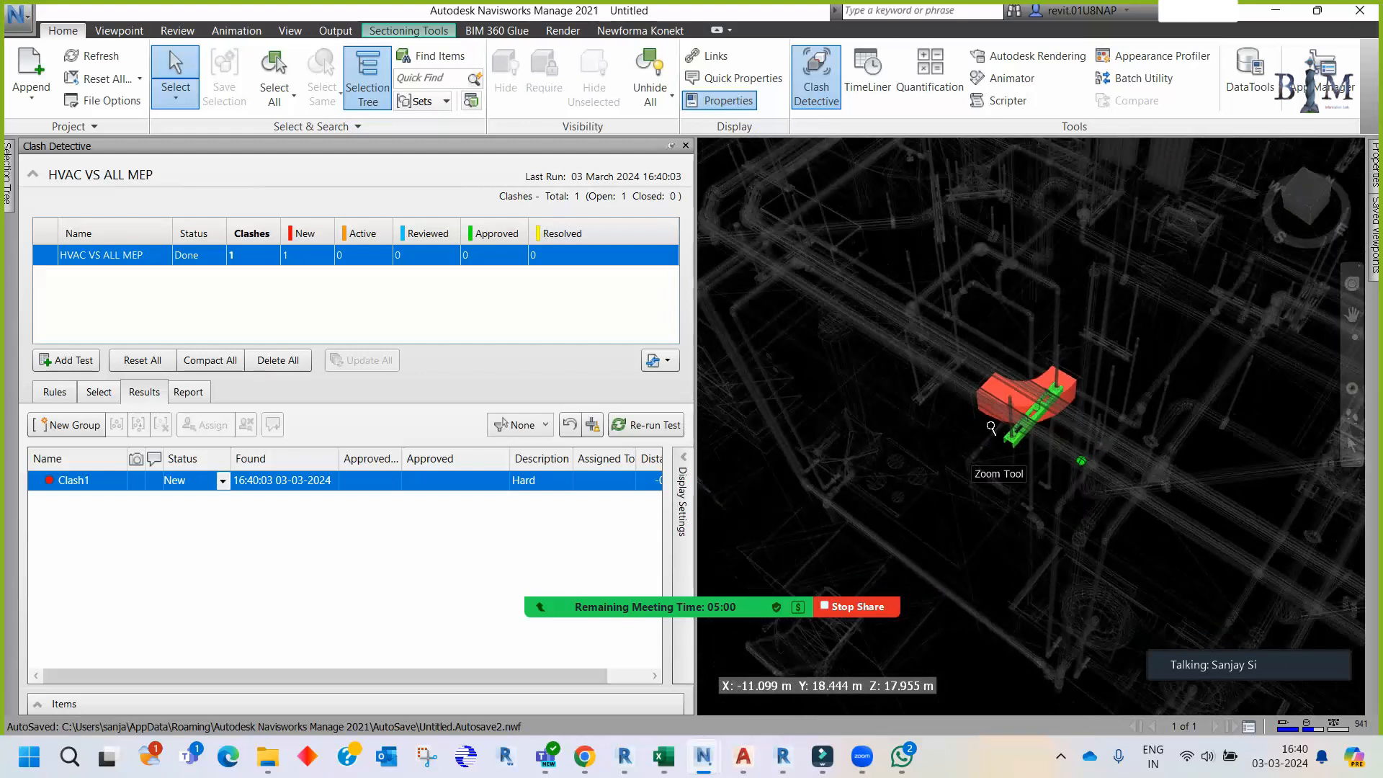
pyautogui.moveTo(1003, 405); pyautogui.dragTo(866, 407, button='middle')
pyautogui.scroll(3, 912, 391)
pyautogui.scroll(3, 931, 431)
pyautogui.moveTo(955, 396); pyautogui.dragTo(960, 420, button='middle')
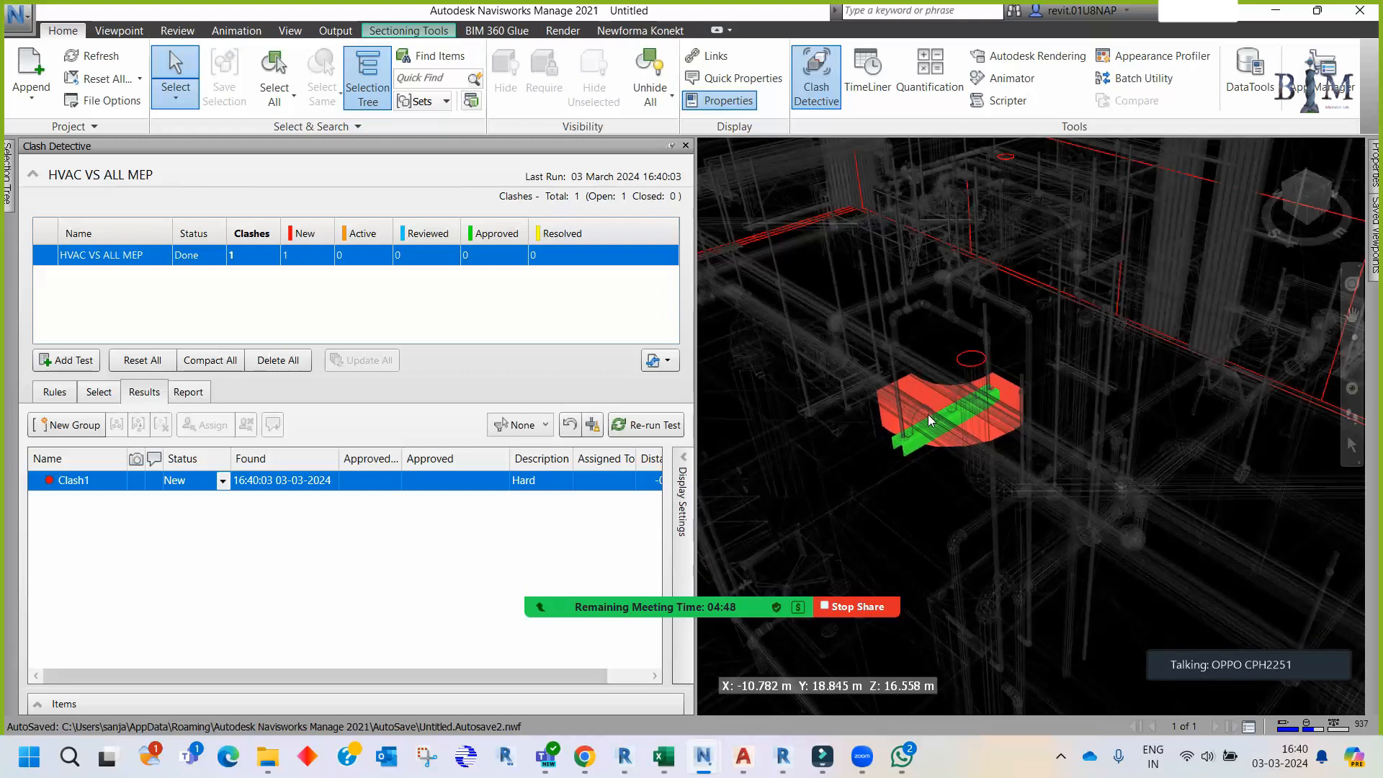
# - Inspect the clashing pipe support bracket against the red duct in the full-colour model, then return to the test's results
pyautogui.click(99, 392)
pyautogui.keyDown('shift'); pyautogui.moveTo(1097, 436); pyautogui.dragTo(1113, 498, button='middle'); pyautogui.keyUp('shift')
pyautogui.click(978, 322)
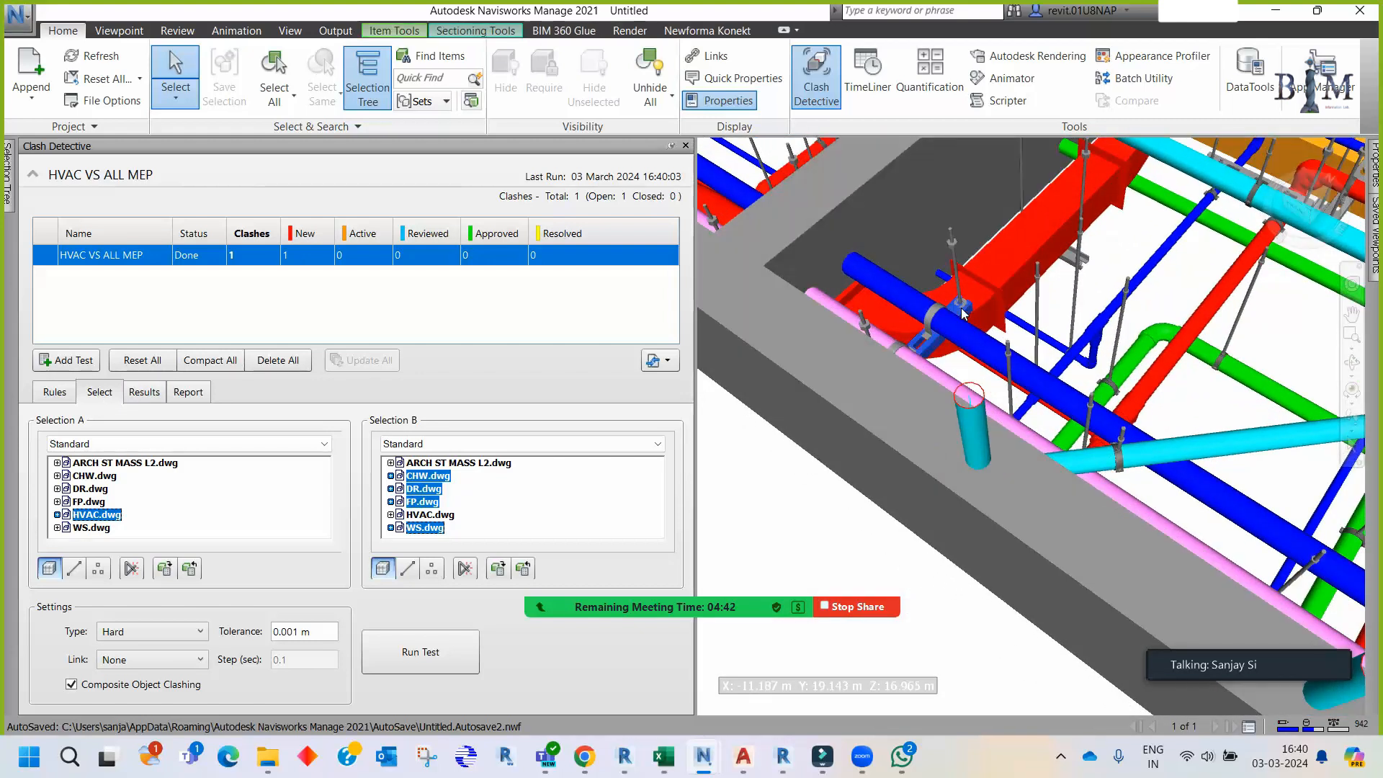
pyautogui.scroll(5, 1079, 355)
pyautogui.keyDown('shift'); pyautogui.moveTo(1078, 356); pyautogui.dragTo(1009, 470, button='middle'); pyautogui.keyUp('shift')
pyautogui.moveTo(927, 454)
pyautogui.mouseDown()
pyautogui.moveTo(1044, 306)
pyautogui.moveTo(1056, 389)
pyautogui.moveTo(1073, 404)
pyautogui.moveTo(948, 439)
pyautogui.mouseUp()
pyautogui.moveTo(1083, 441); pyautogui.dragTo(1044, 523)
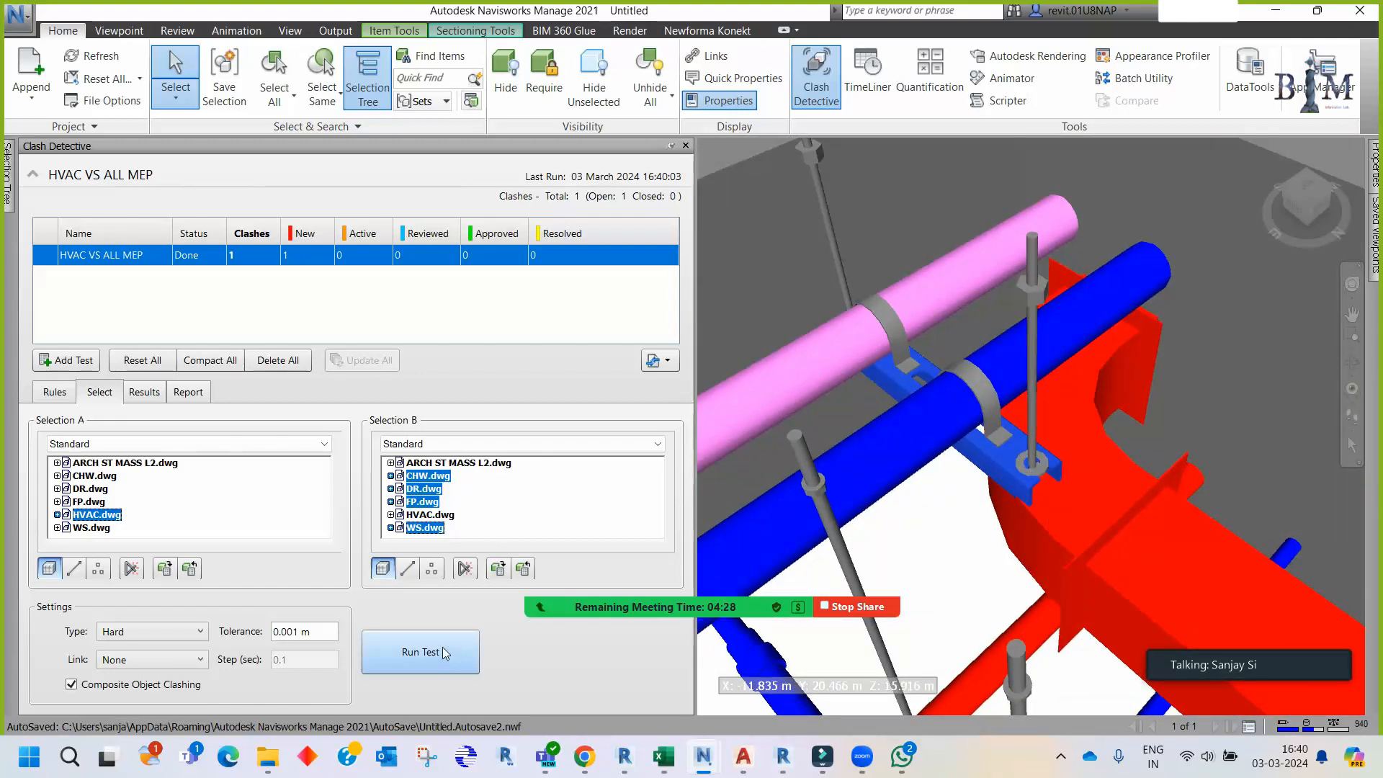
pyautogui.click(145, 395)
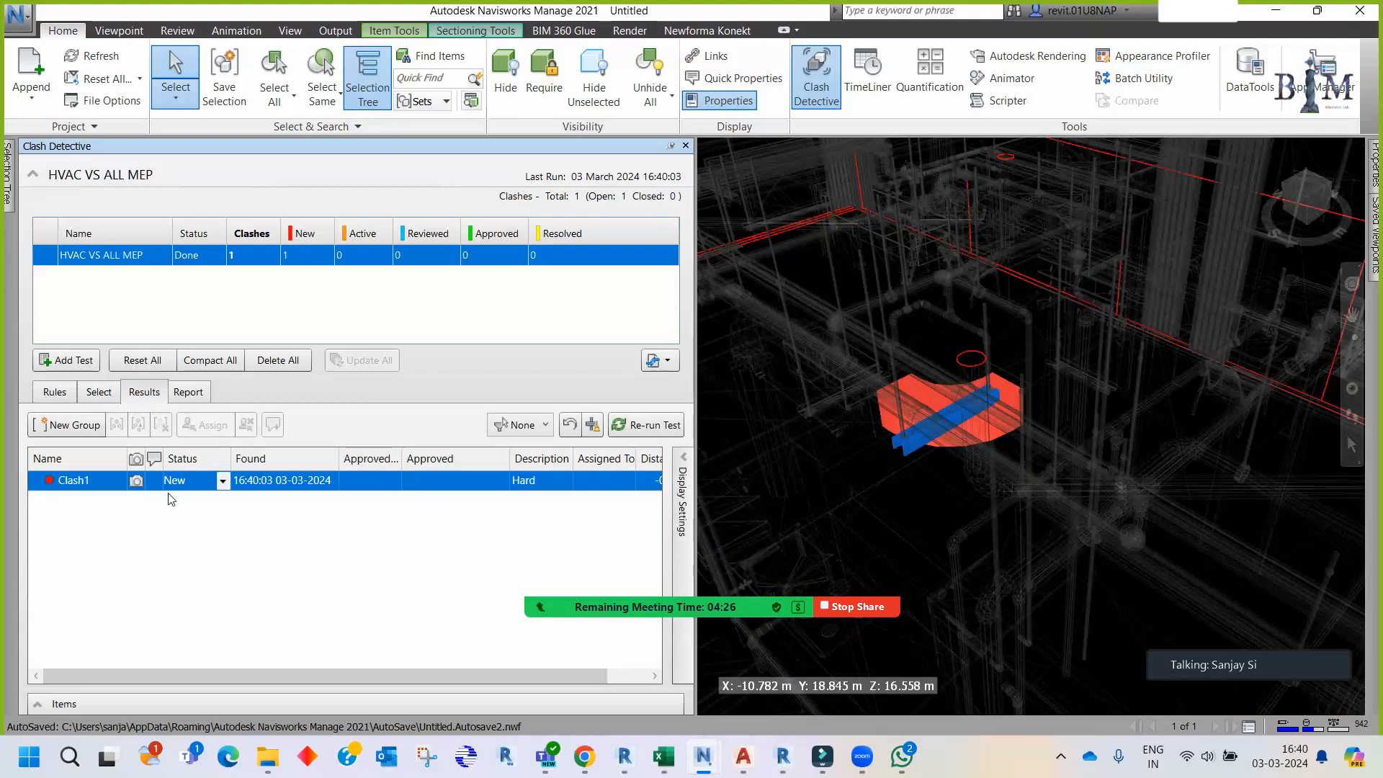
# - Add a second clash test named CHW VS ALL MEP
pyautogui.click(67, 360)
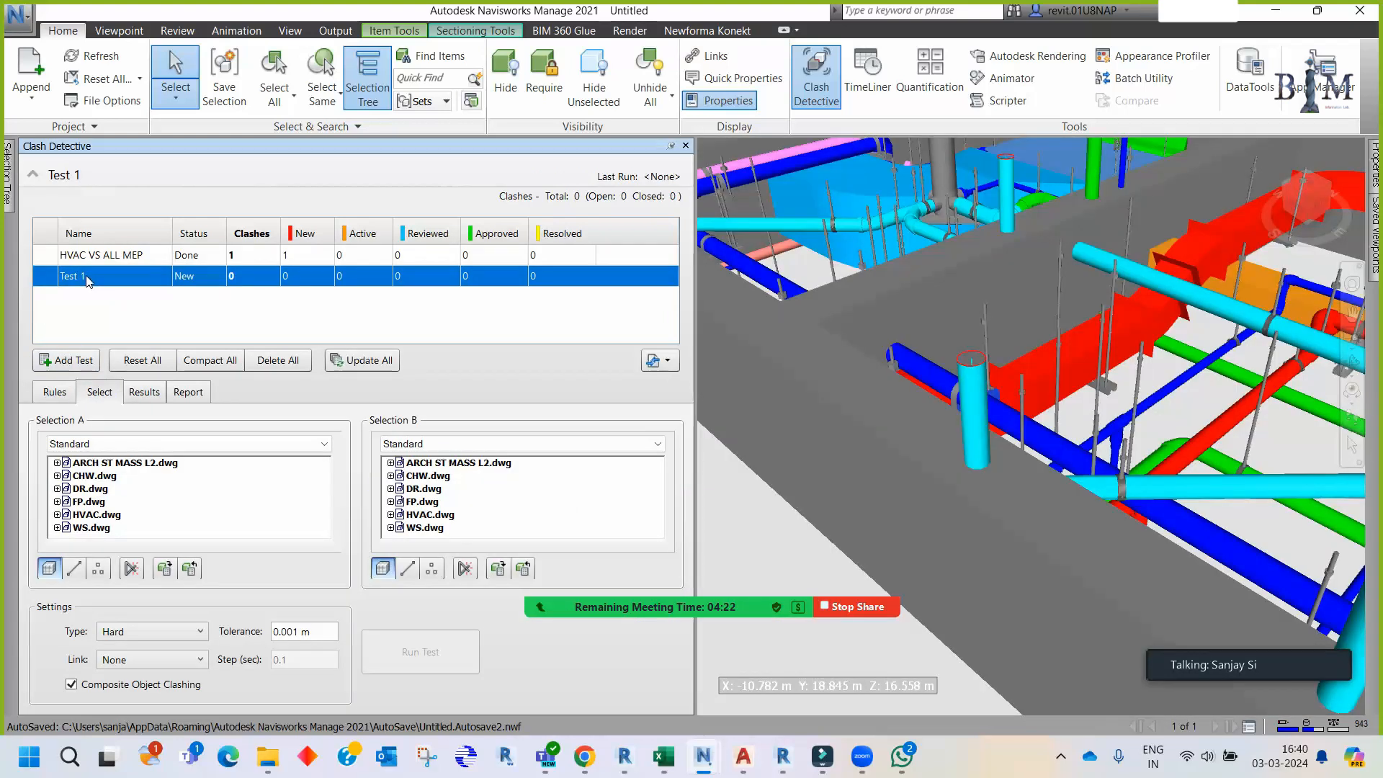
pyautogui.doubleClick(87, 281)
pyautogui.write('CHW VS ALL MEP')
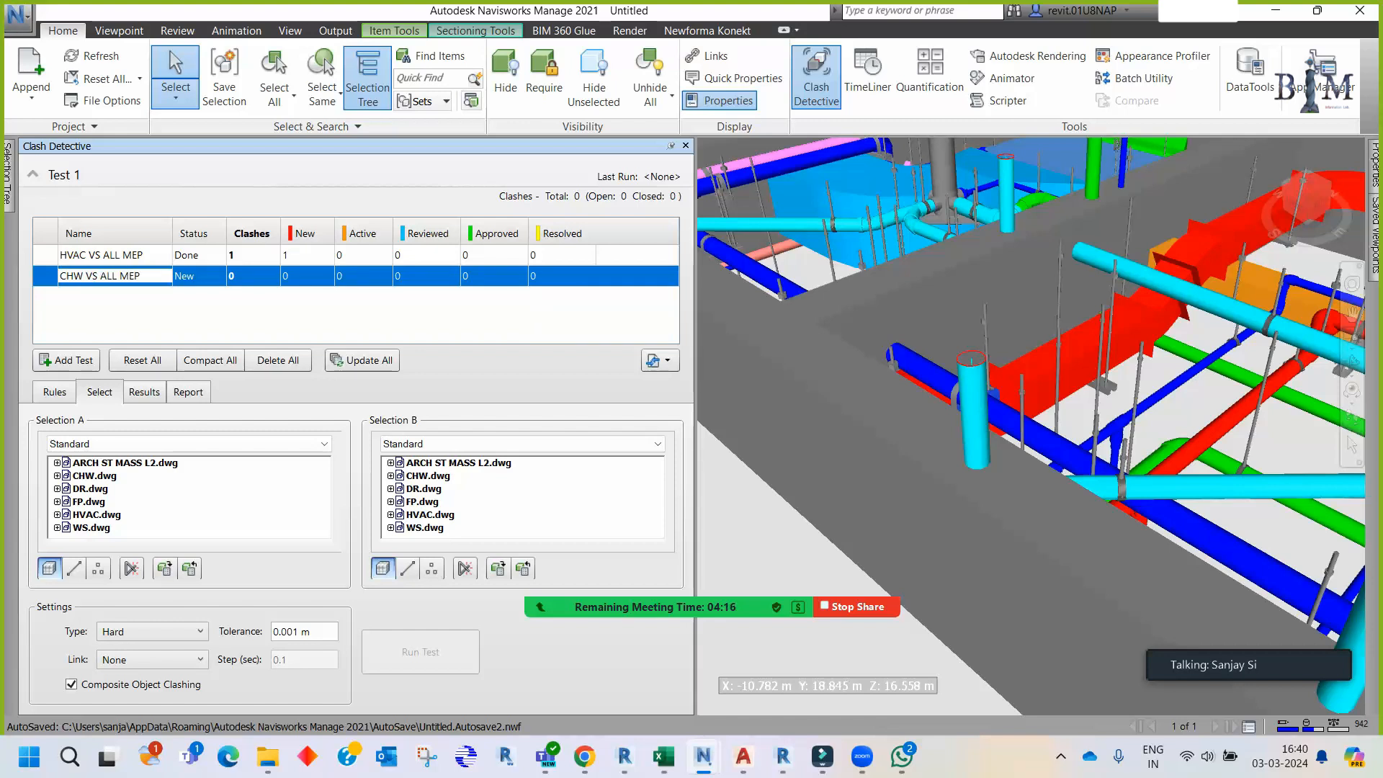
pyautogui.press('Return')
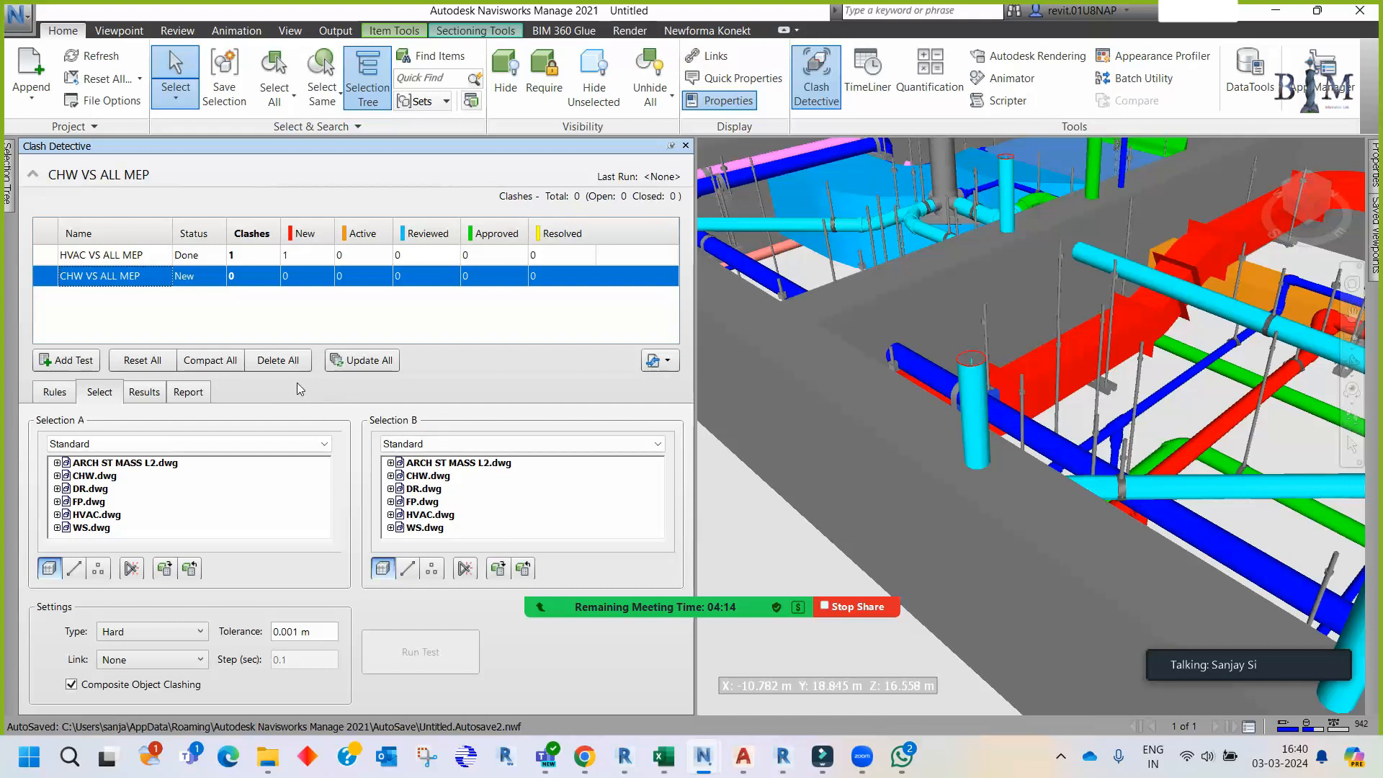
pyautogui.click(144, 391)
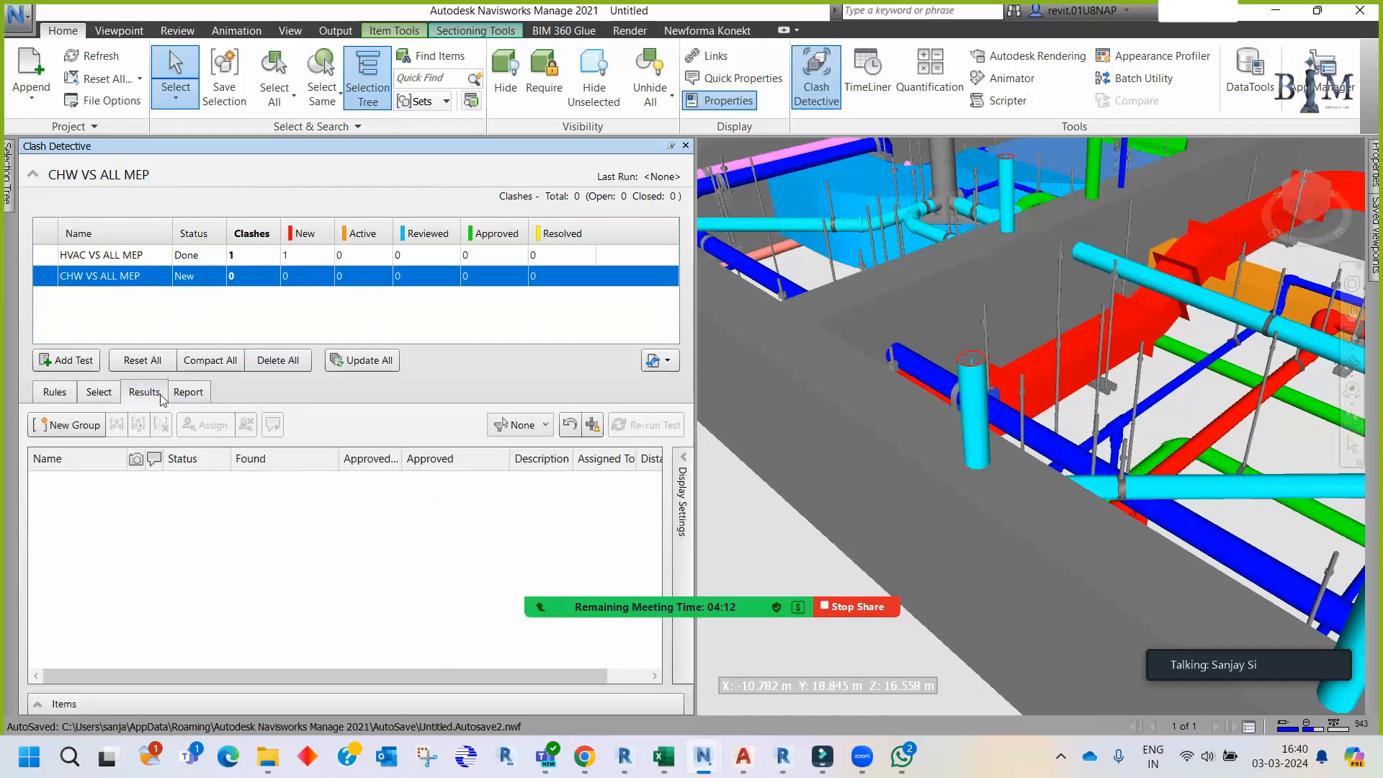
# - Run the CHW VS ALL MEP test with CHW.dwg as Selection A against DR.dwg, FP.dwg, HVAC.dwg and WS.dwg as Selection B
pyautogui.click(101, 395)
pyautogui.click(90, 488)
pyautogui.click(94, 475)
pyautogui.click(423, 488)
pyautogui.keyDown('ctrl'); pyautogui.click(422, 502); pyautogui.keyUp('ctrl')
pyautogui.keyDown('ctrl'); pyautogui.click(430, 514); pyautogui.keyUp('ctrl')
pyautogui.keyDown('ctrl'); pyautogui.click(425, 527); pyautogui.keyUp('ctrl')
pyautogui.click(425, 652)
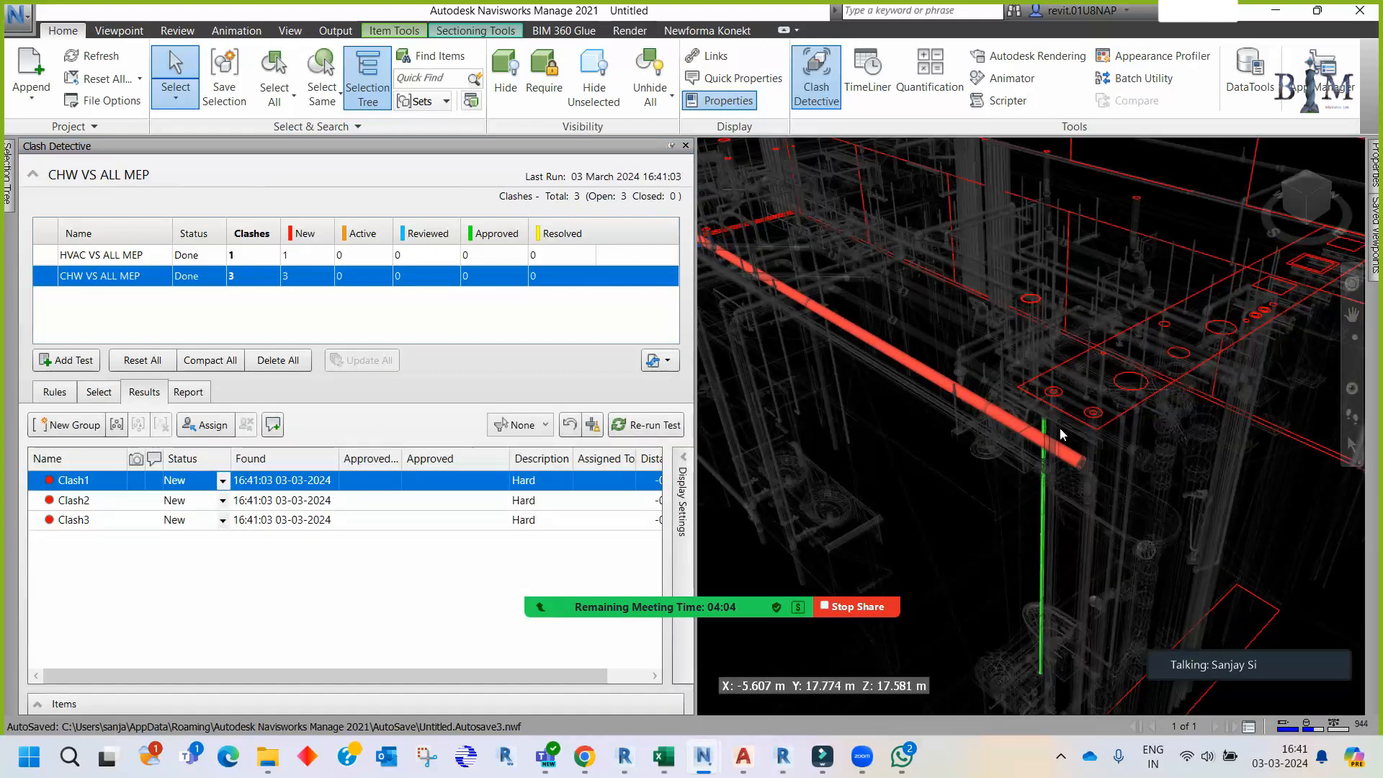
# - Examine the CHW test's Clash1 where the long highlighted pipe meets the thin vertical element
pyautogui.scroll(3, 1059, 472)
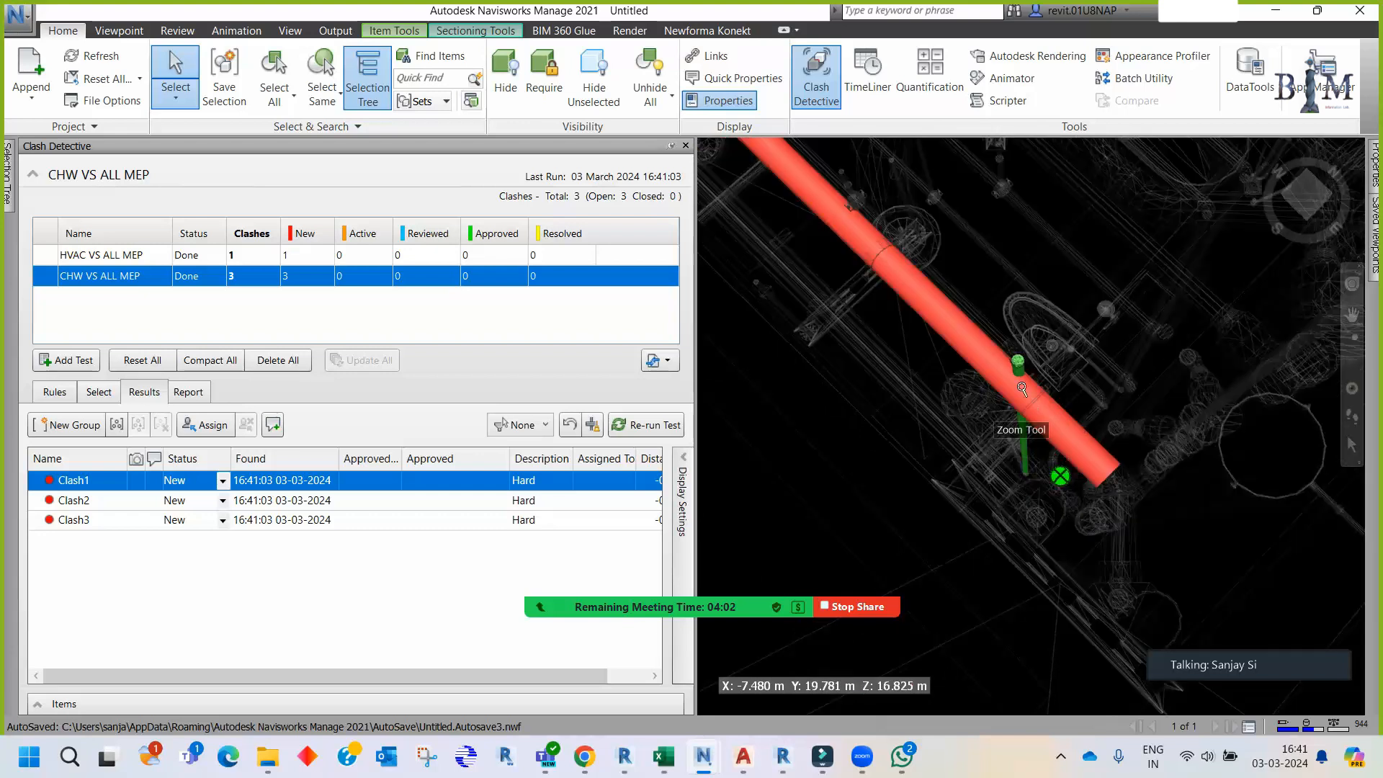
pyautogui.scroll(4, 992, 335)
pyautogui.click(990, 339)
pyautogui.moveTo(991, 341)
pyautogui.keyDown('shift'); pyautogui.mouseDown(button='middle')
pyautogui.moveTo(1006, 355)
pyautogui.moveTo(995, 361)
pyautogui.mouseUp(button='middle'); pyautogui.keyUp('shift')
pyautogui.scroll(5, 1012, 357)
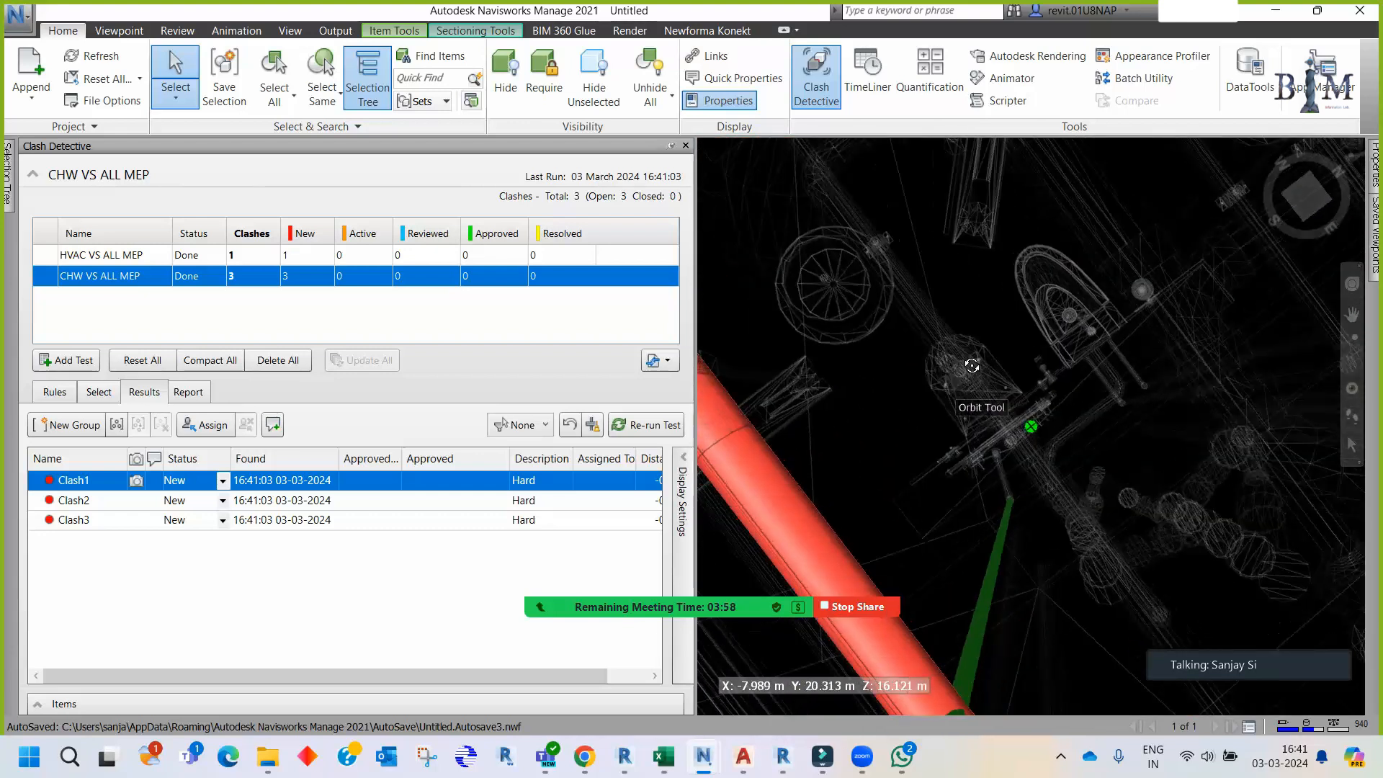
pyautogui.scroll(-4, 1028, 351)
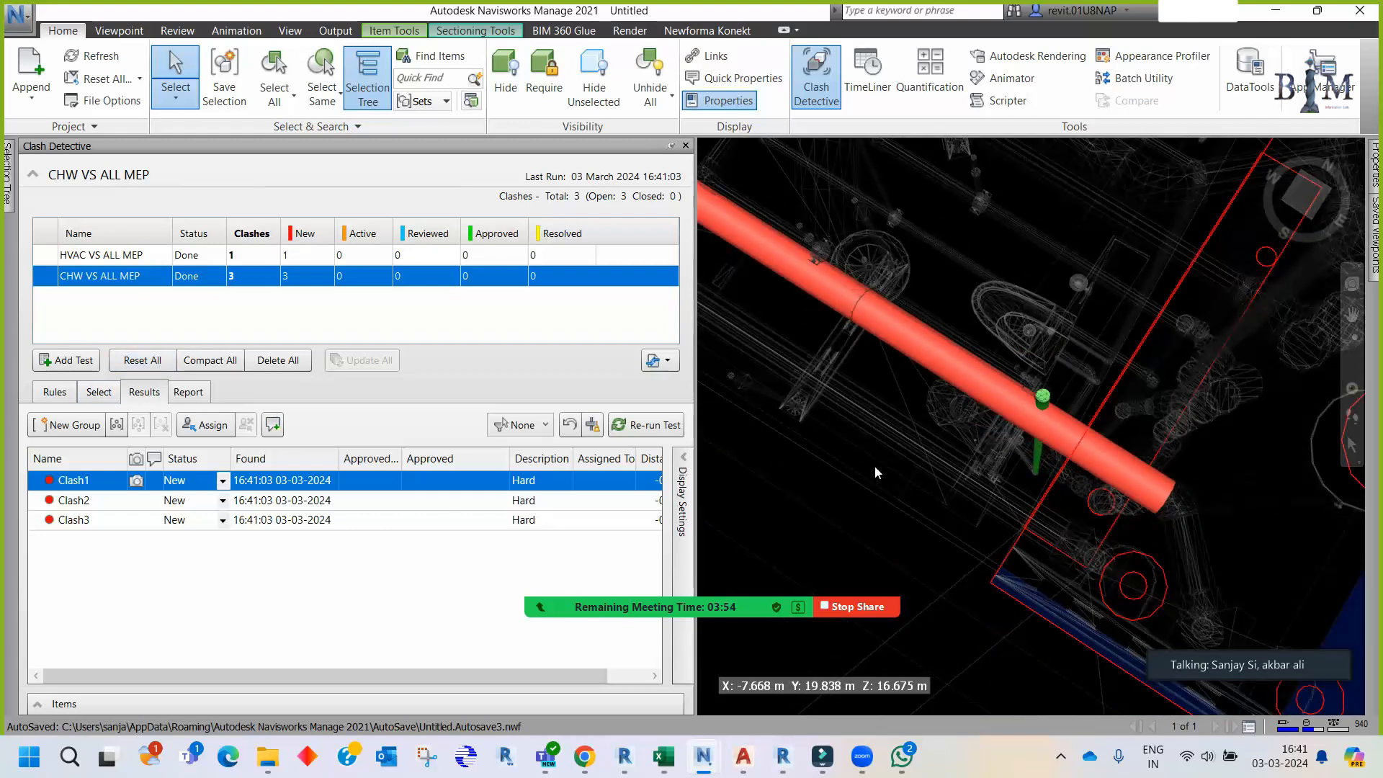
# - Inspect the area around the CHW clash among the full-colour services and clear the item selection
pyautogui.click(100, 392)
pyautogui.moveTo(974, 461); pyautogui.dragTo(1219, 466, button='middle')
pyautogui.moveTo(1080, 429); pyautogui.dragTo(1012, 406, button='middle')
pyautogui.scroll(-3, 978, 394)
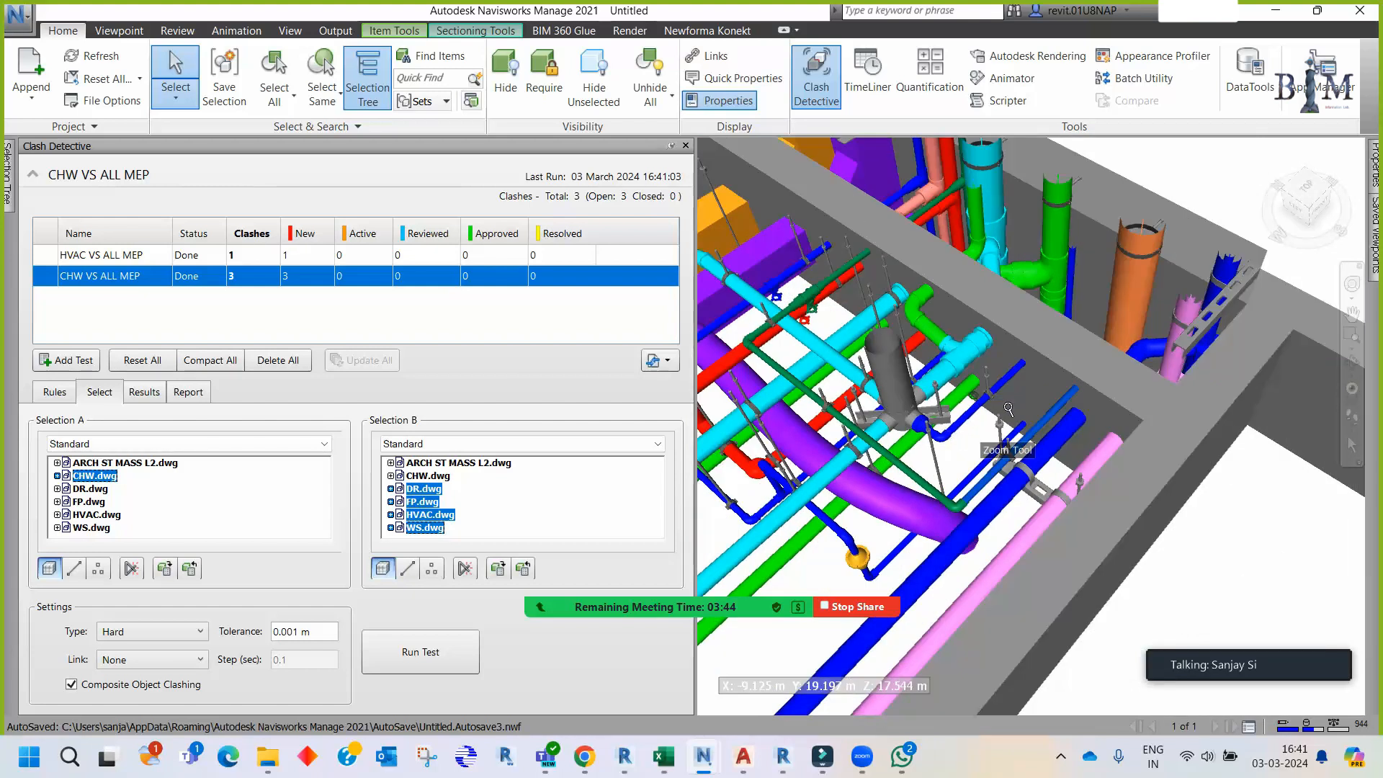
pyautogui.press('Escape')
# - Add a third clash test named DR VS ALL MEP
pyautogui.click(70, 360)
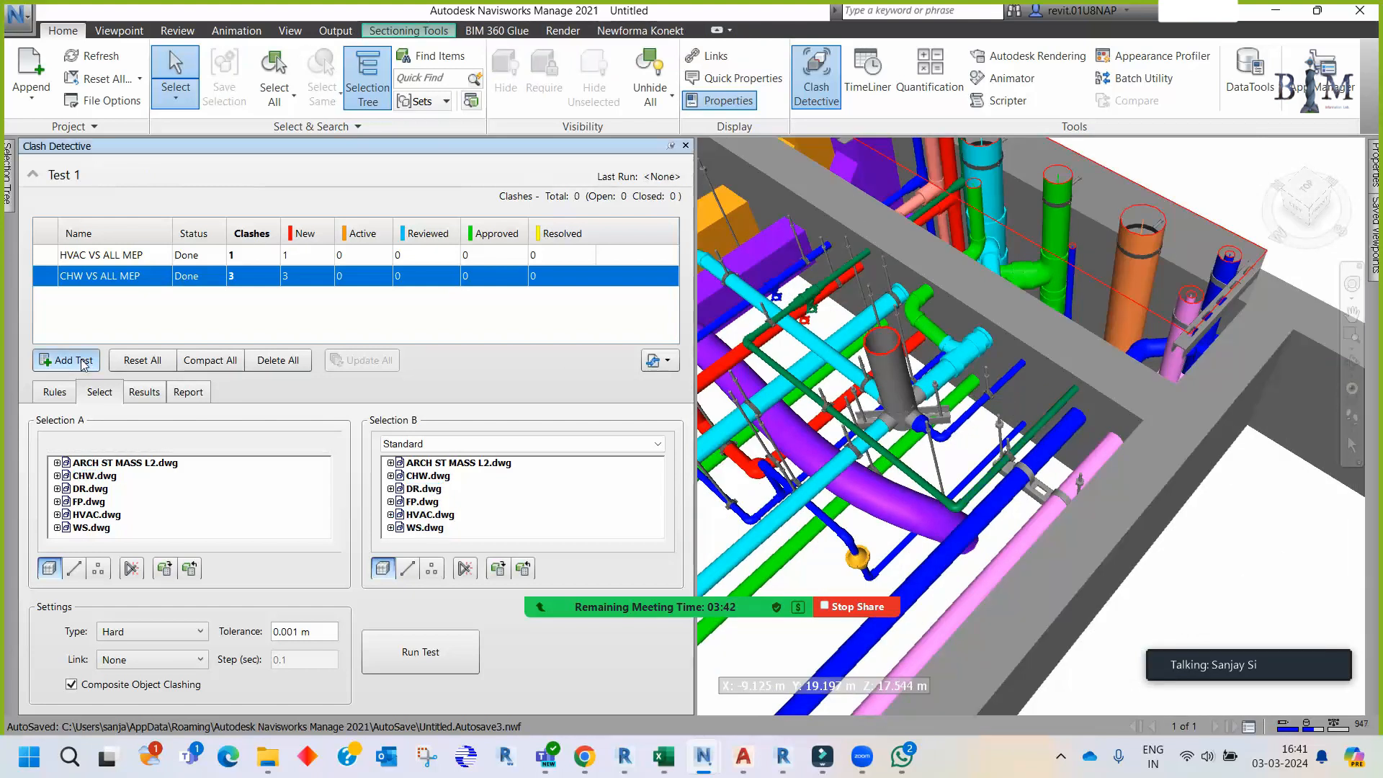
pyautogui.click(90, 299)
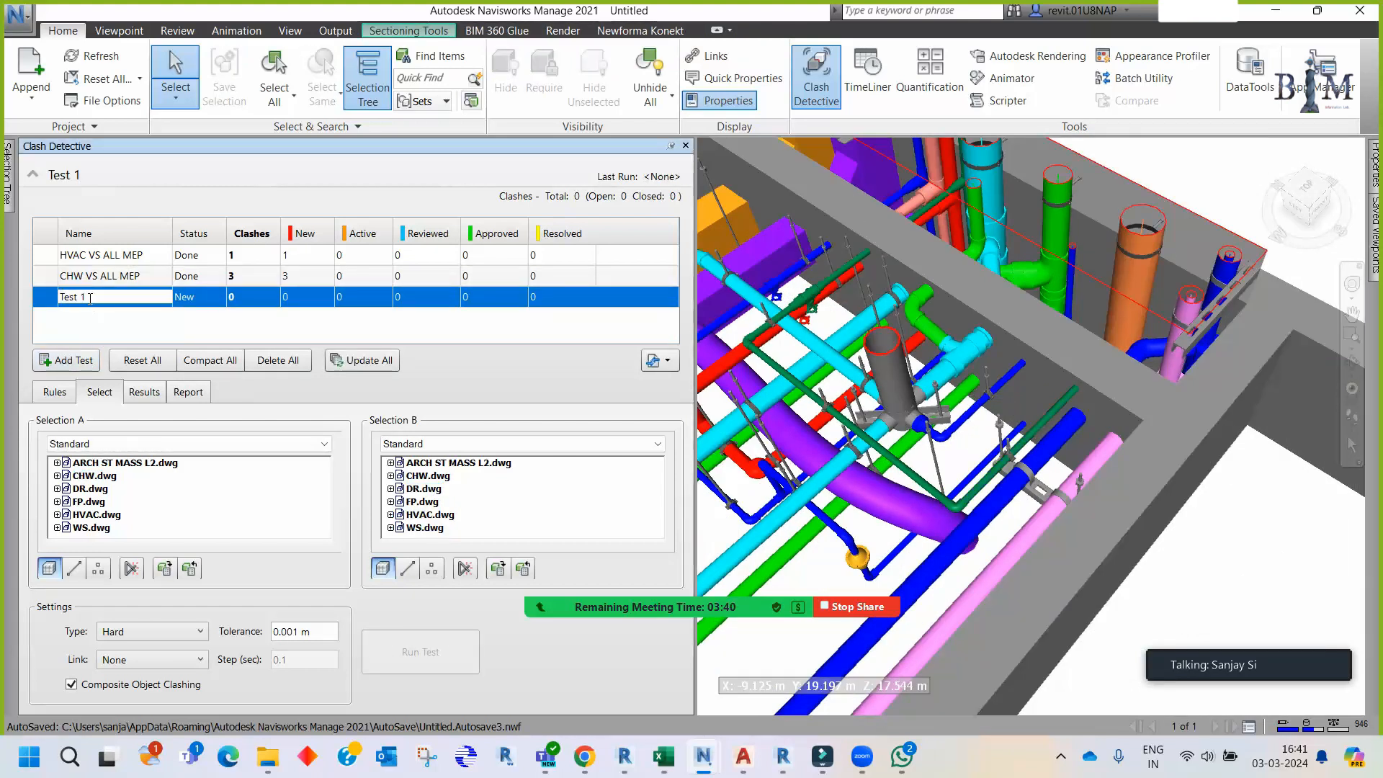
pyautogui.write('DR VS ALL MEP')
pyautogui.press('Return')
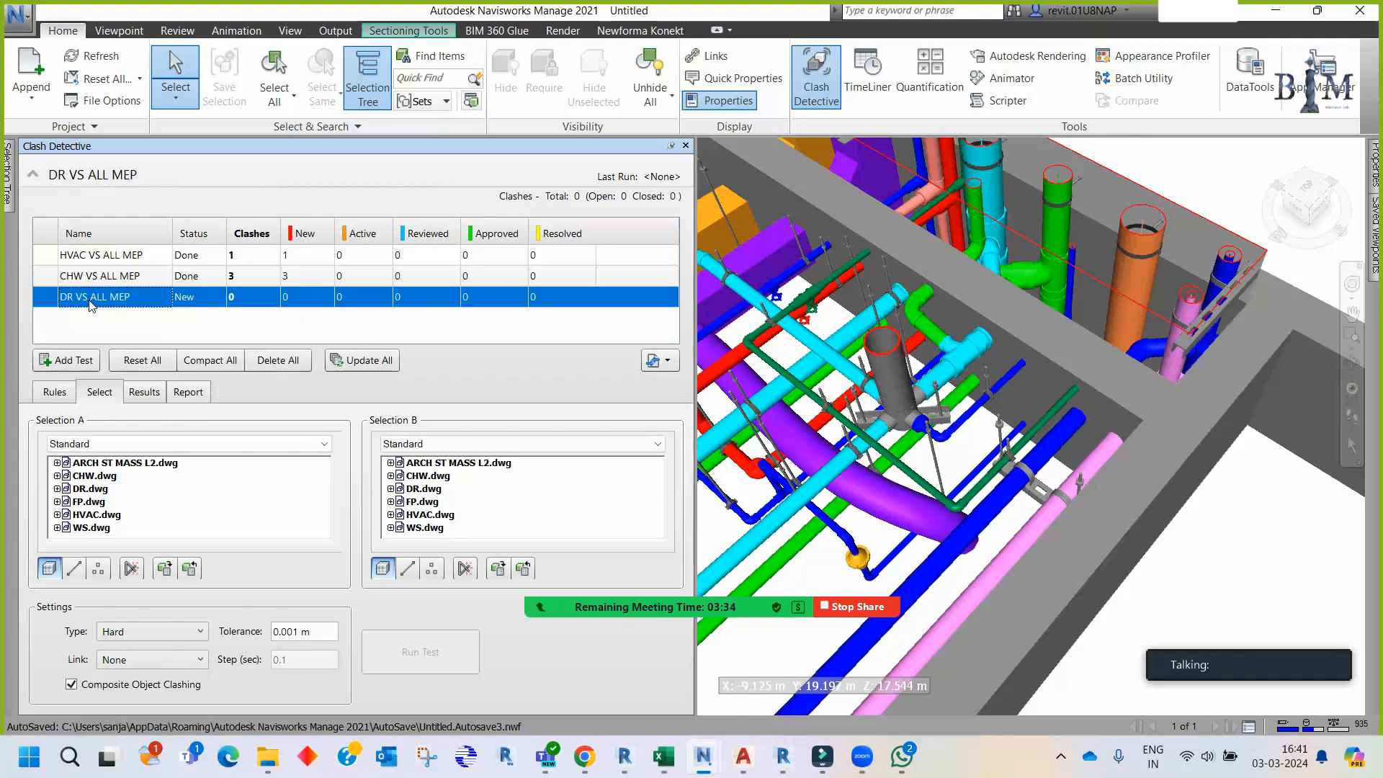
# - Run the DR VS ALL MEP test with DR.dwg as Selection A against CHW.dwg, FP.dwg, HVAC.dwg and WS.dwg as Selection B
pyautogui.click(92, 489)
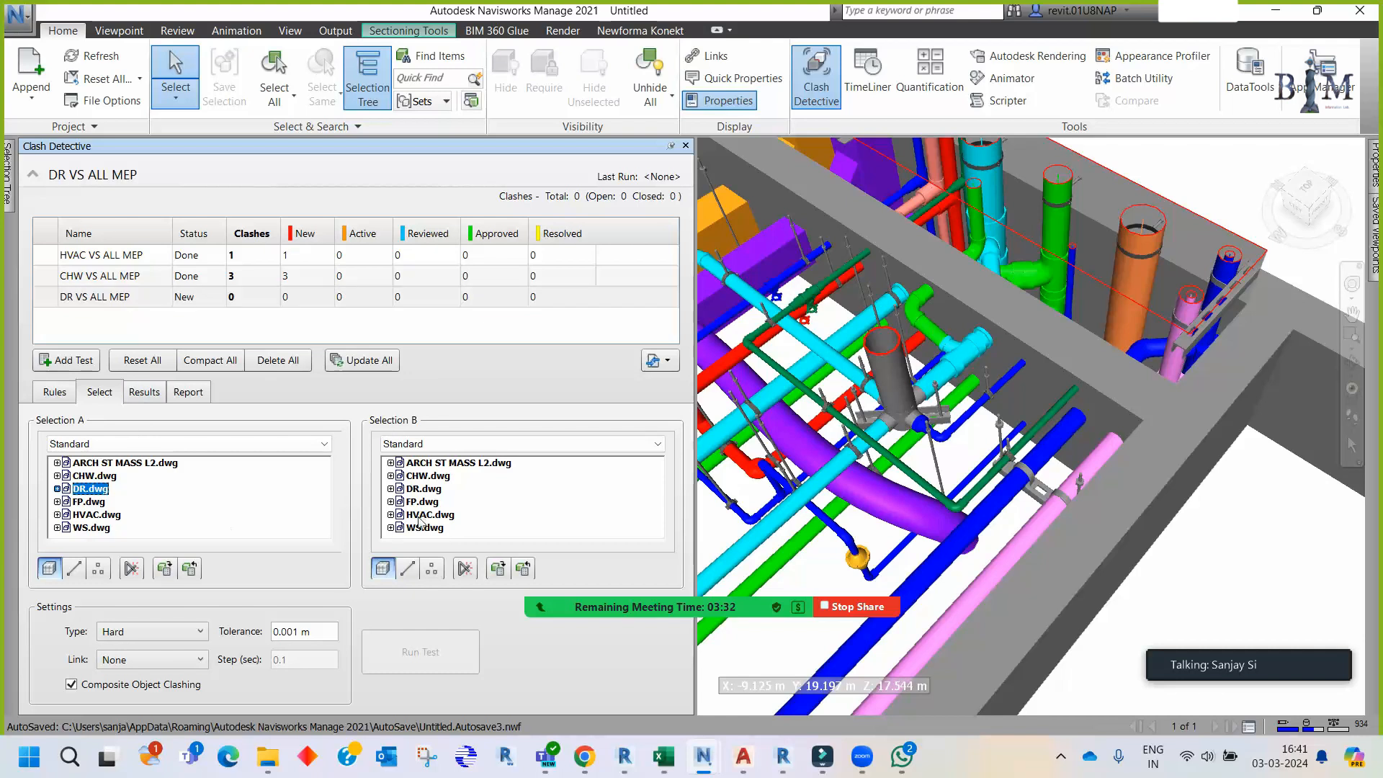
pyautogui.click(437, 477)
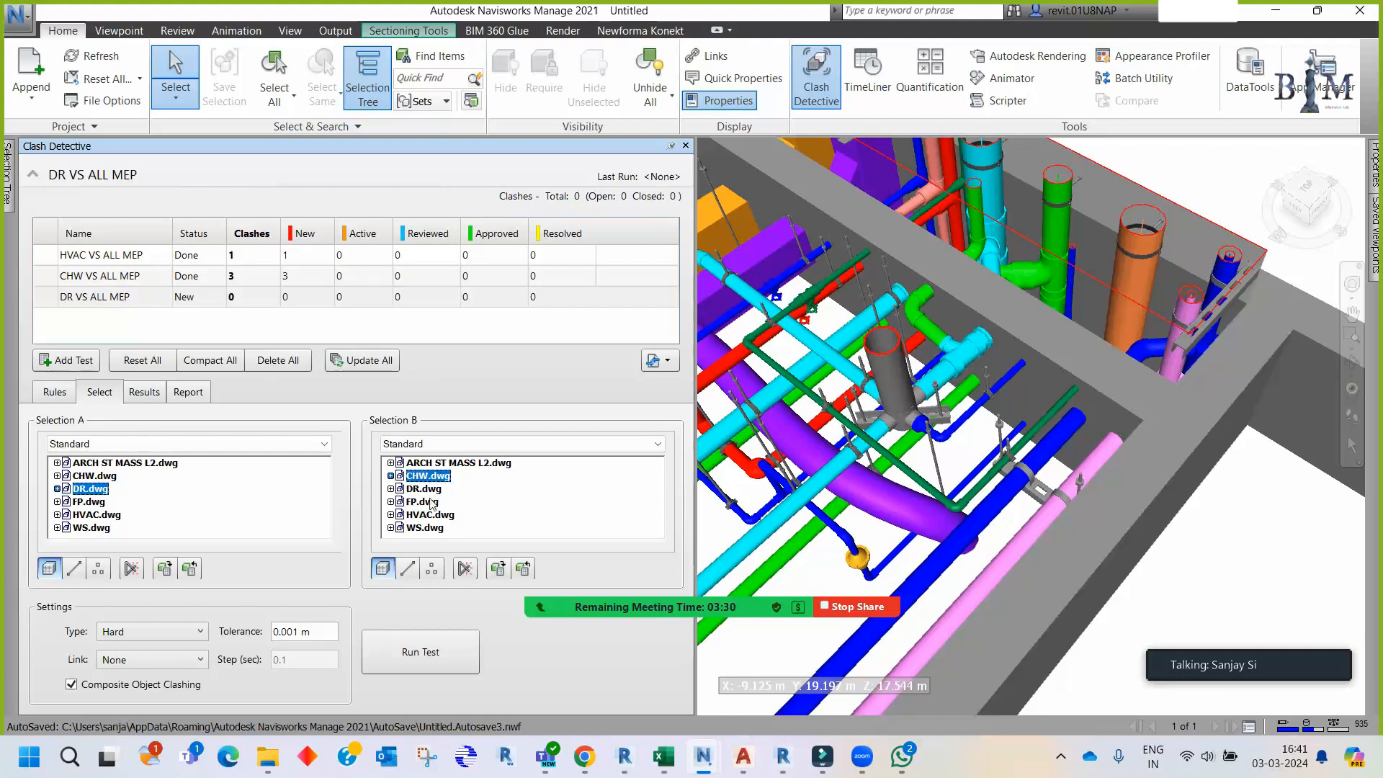
pyautogui.keyDown('ctrl'); pyautogui.click(430, 514); pyautogui.keyUp('ctrl')
pyautogui.keyDown('ctrl'); pyautogui.click(426, 528); pyautogui.keyUp('ctrl')
pyautogui.click(428, 638)
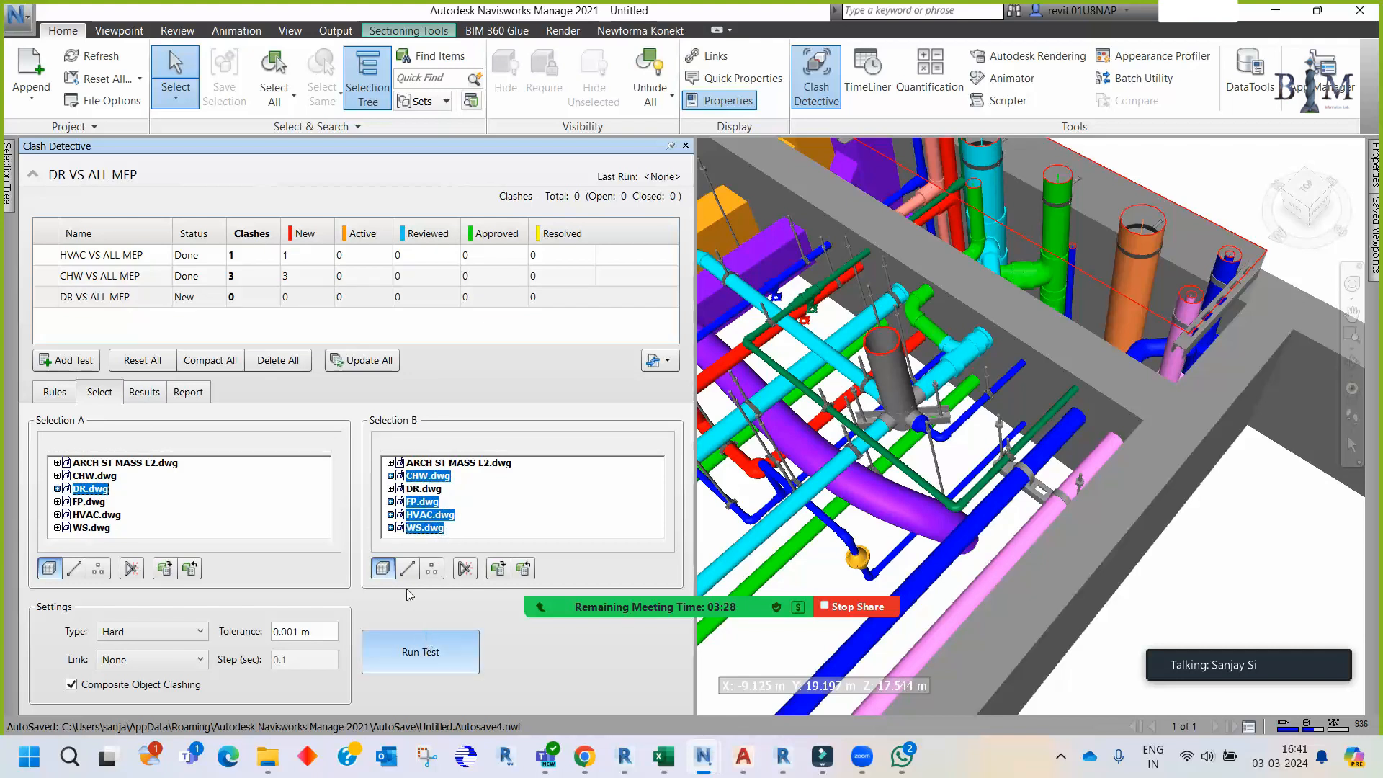
# - Inspect Clash1 of the DR VS ALL MEP test and set its status to Approved
pyautogui.scroll(6, 1048, 533)
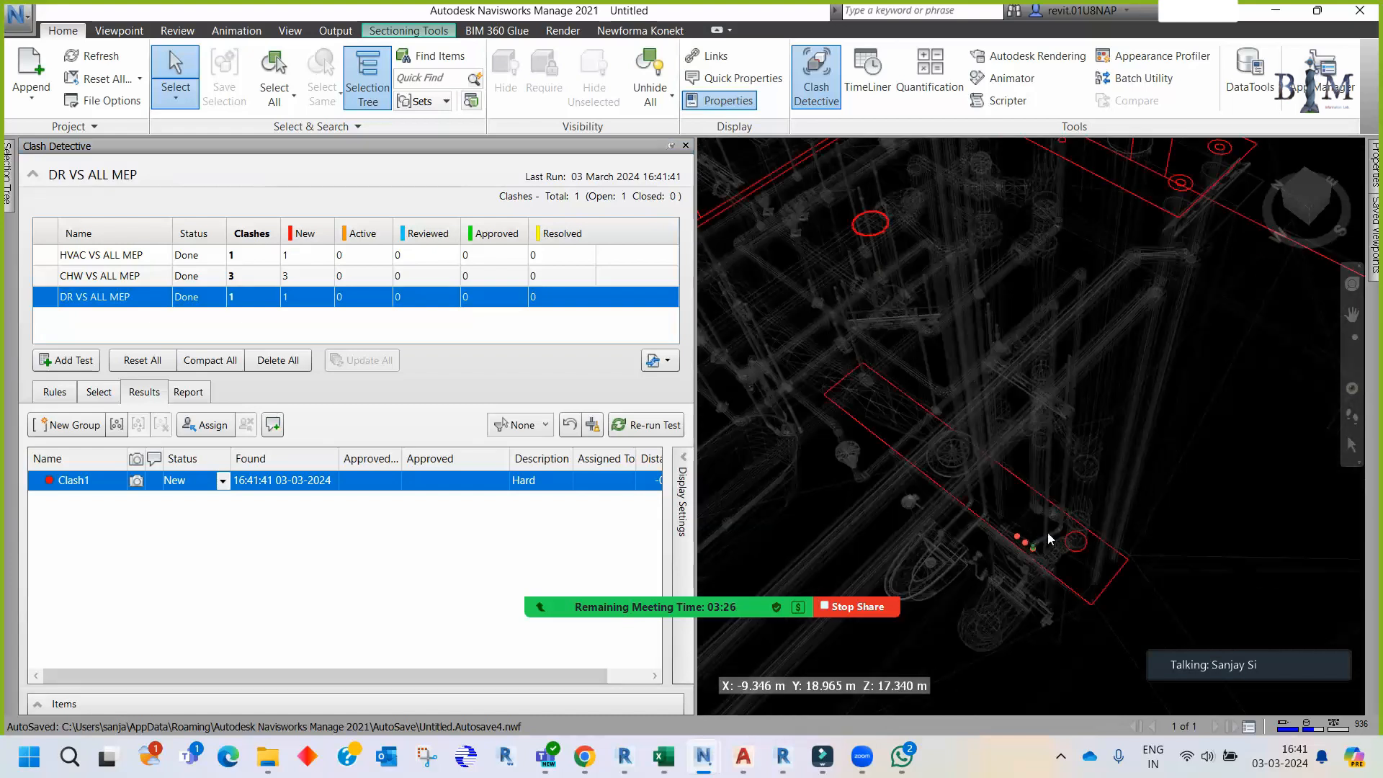
pyautogui.moveTo(1054, 558); pyautogui.dragTo(1026, 298, button='middle')
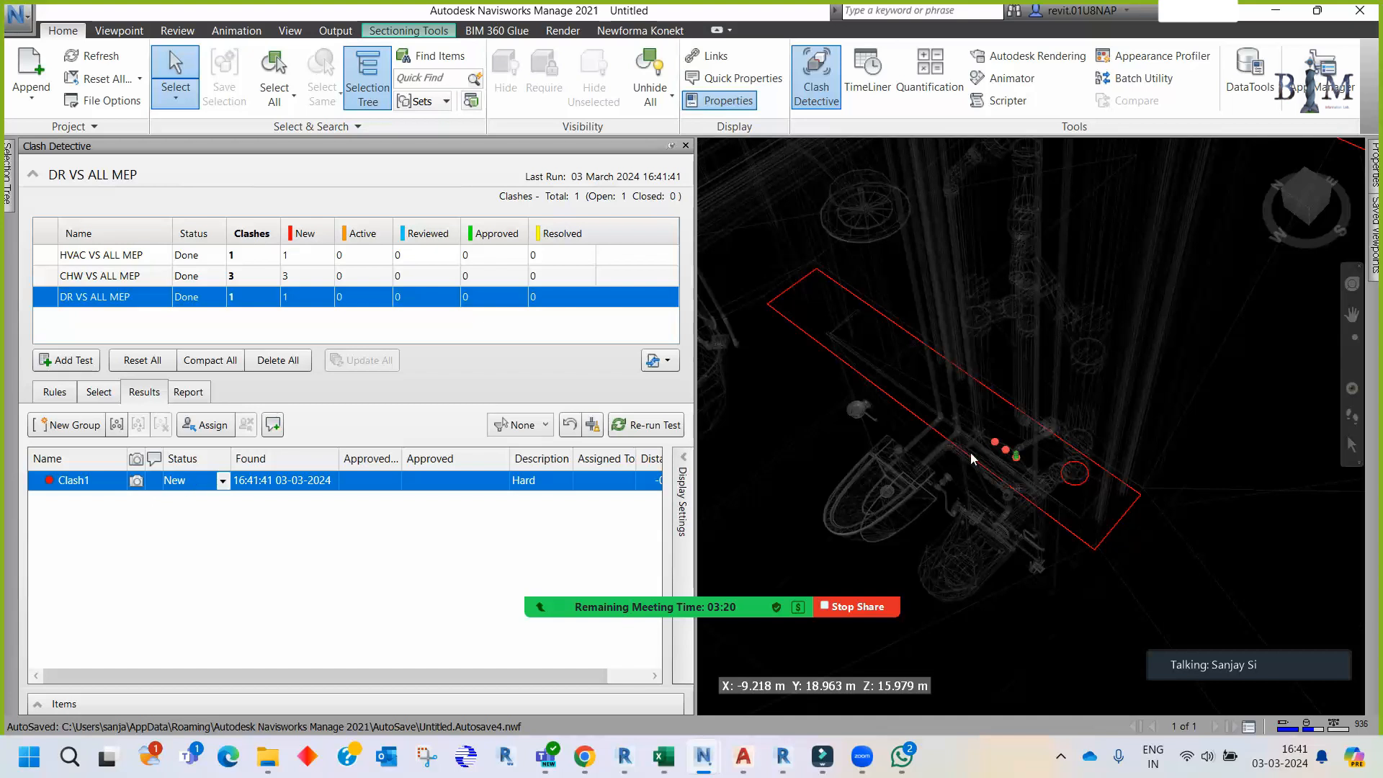
pyautogui.keyDown('shift'); pyautogui.moveTo(1051, 479); pyautogui.dragTo(1049, 353, button='middle'); pyautogui.keyUp('shift')
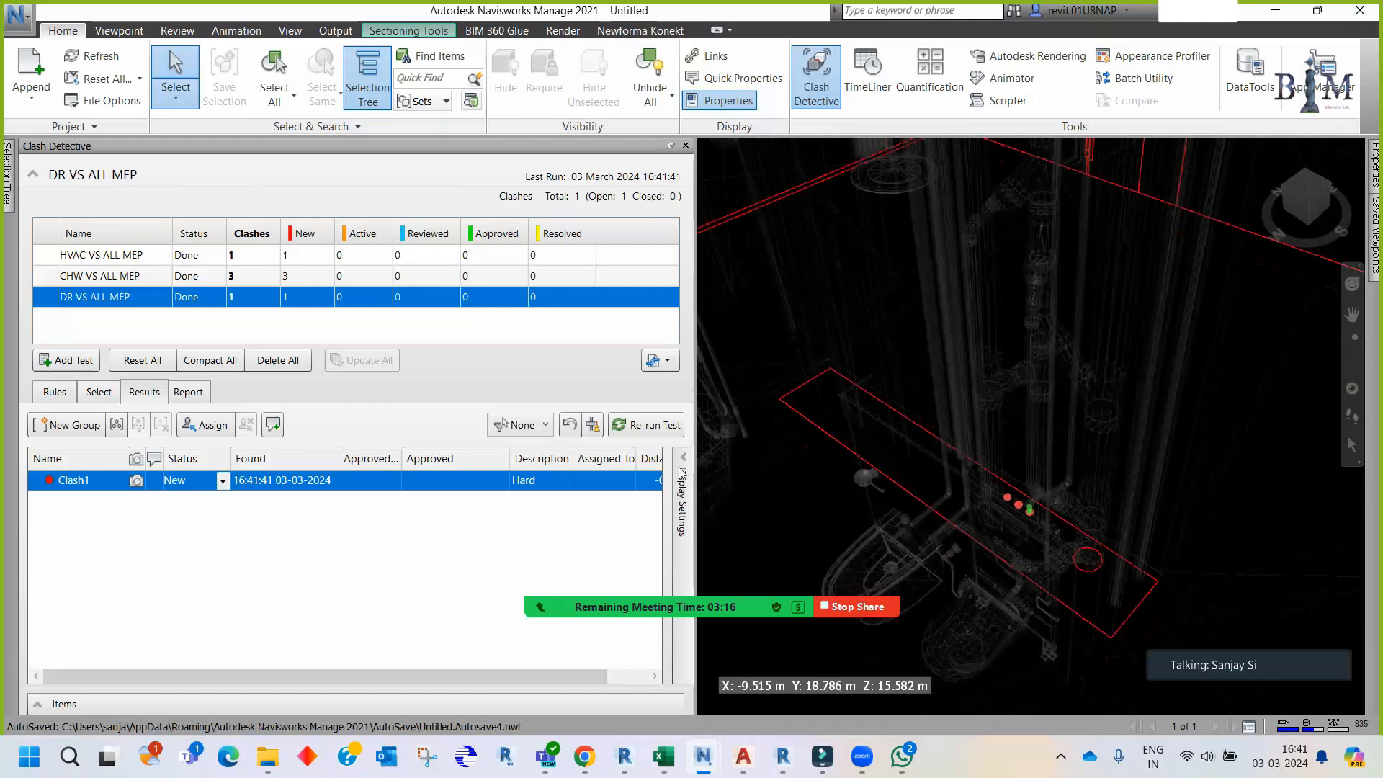
pyautogui.click(99, 487)
pyautogui.moveTo(145, 449); pyautogui.dragTo(302, 448)
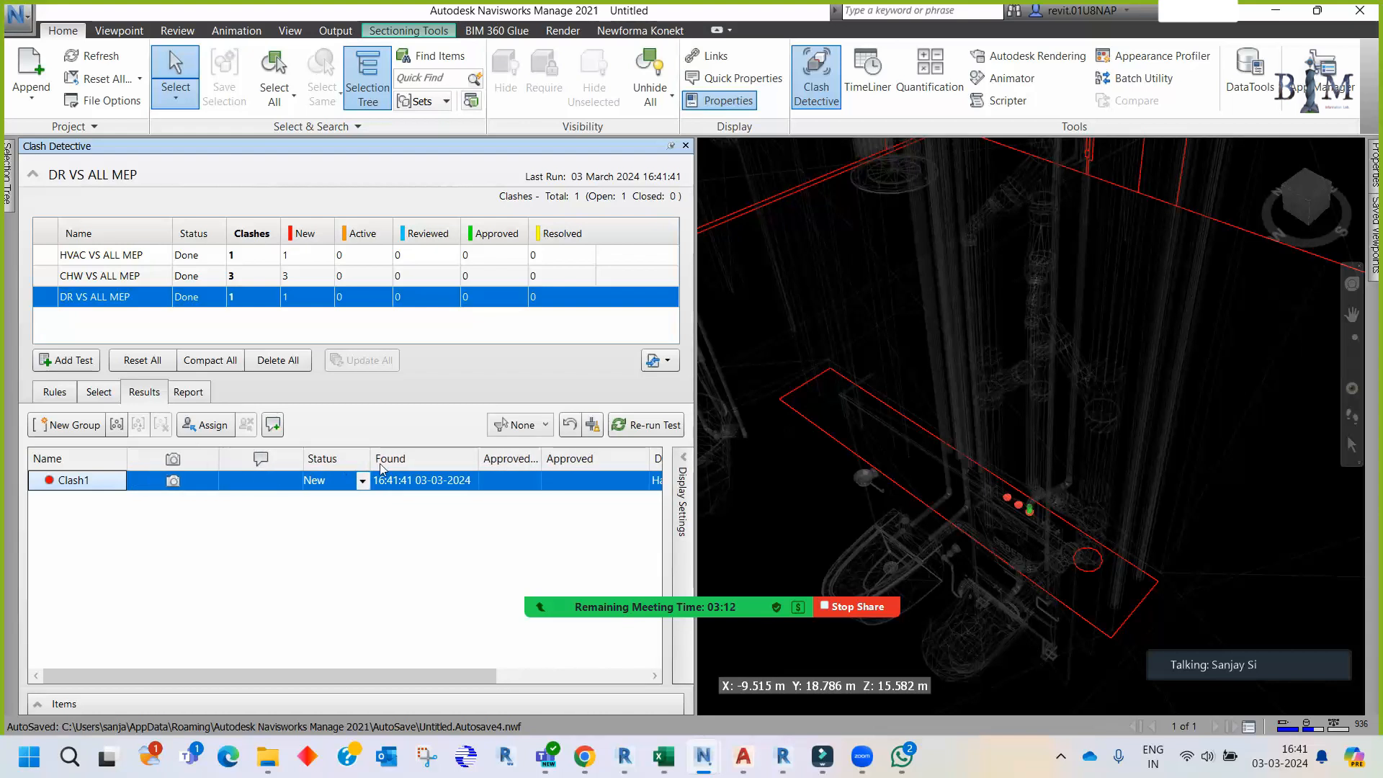
pyautogui.click(362, 482)
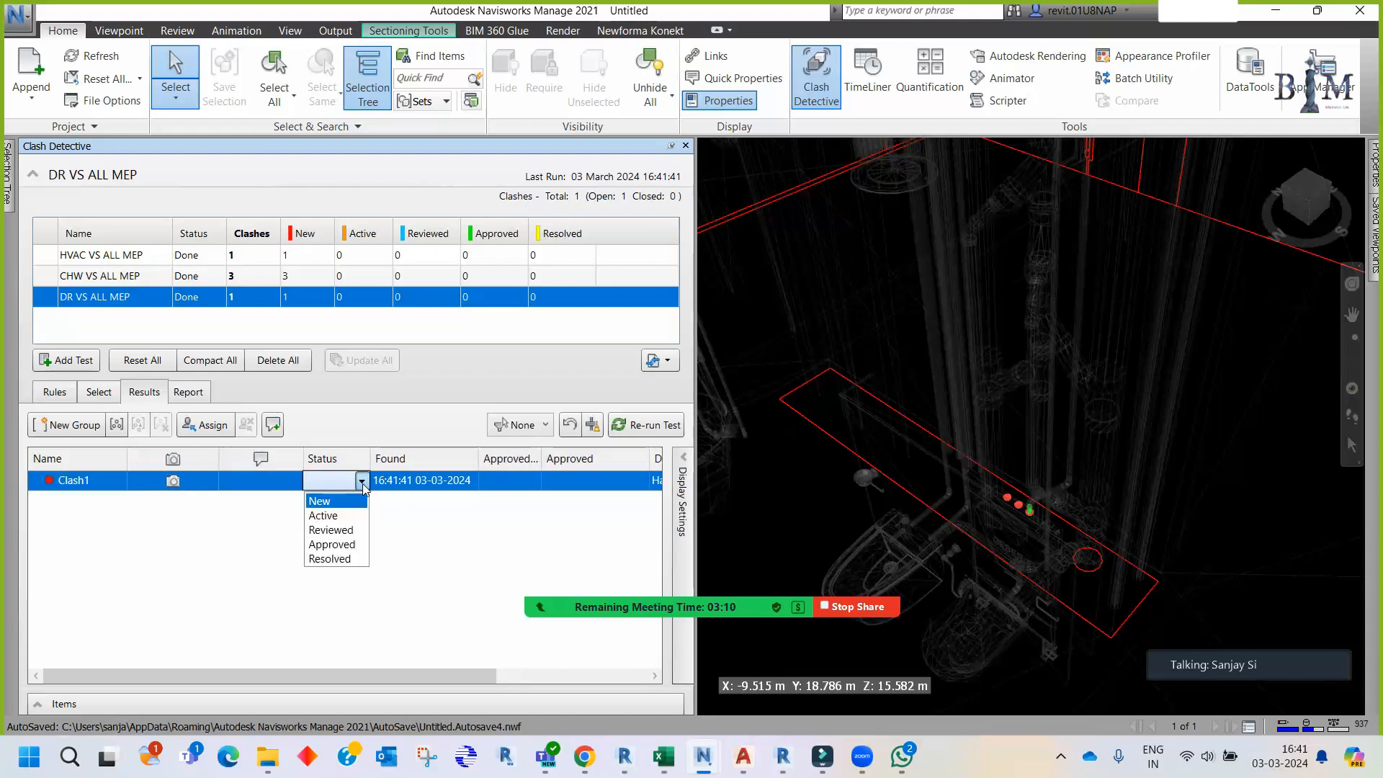
pyautogui.click(342, 545)
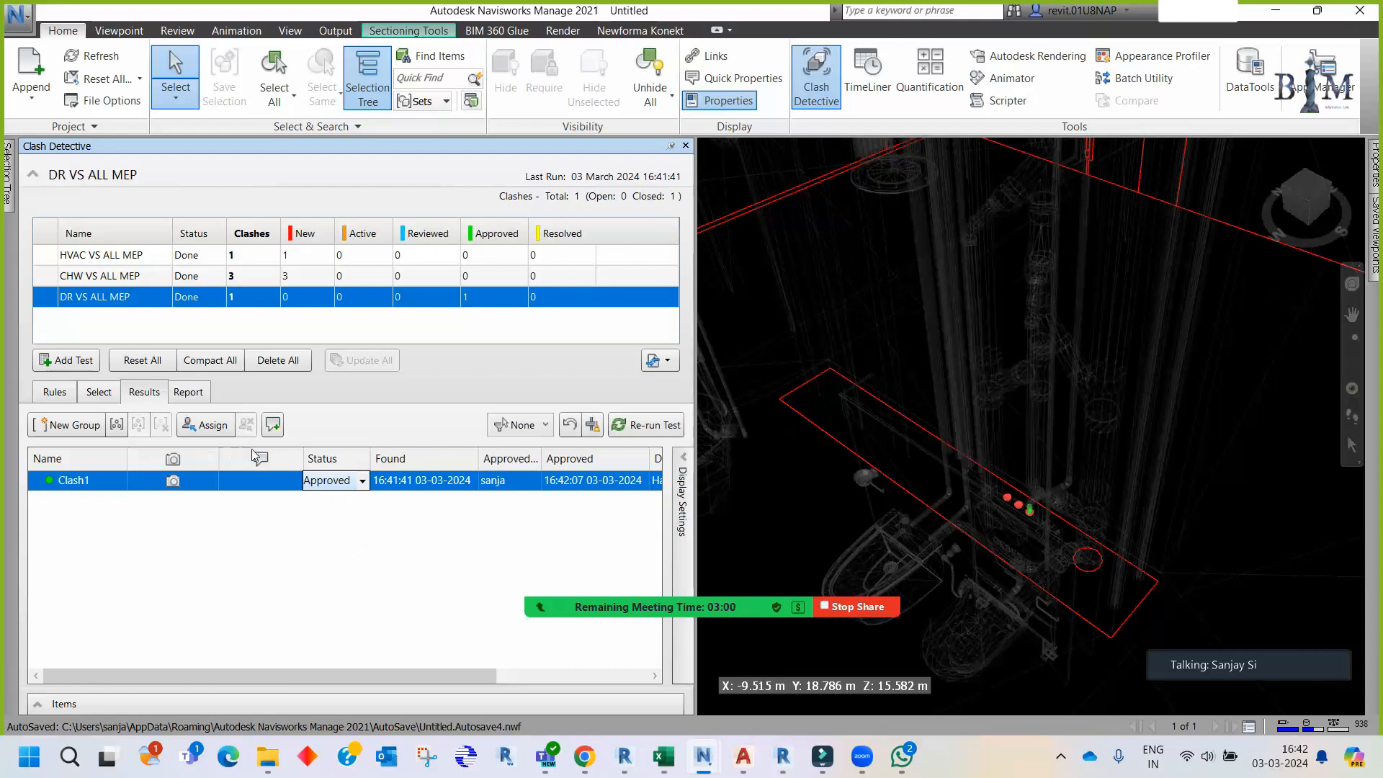
pyautogui.moveTo(302, 451); pyautogui.dragTo(162, 454)
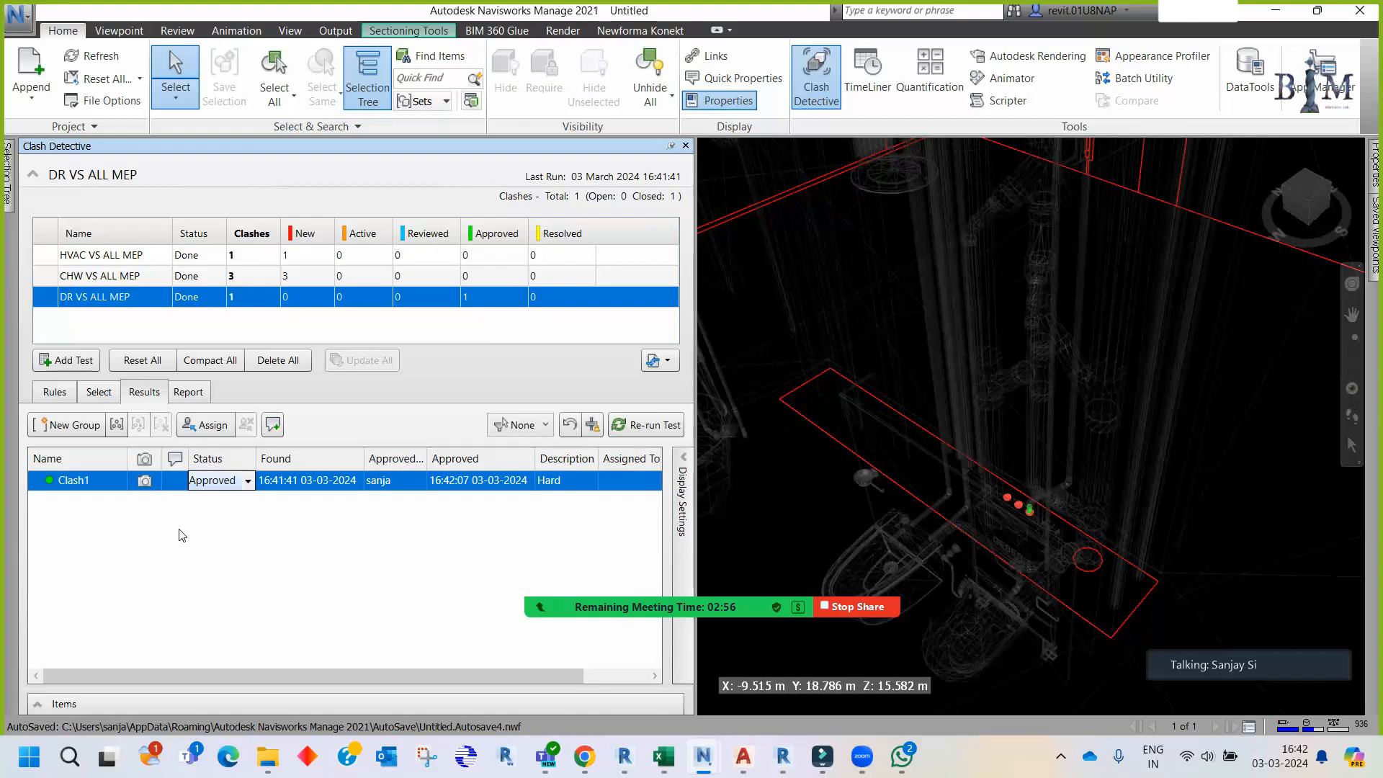
# - Add a fourth clash test named FP VS ALL MEP
pyautogui.click(85, 360)
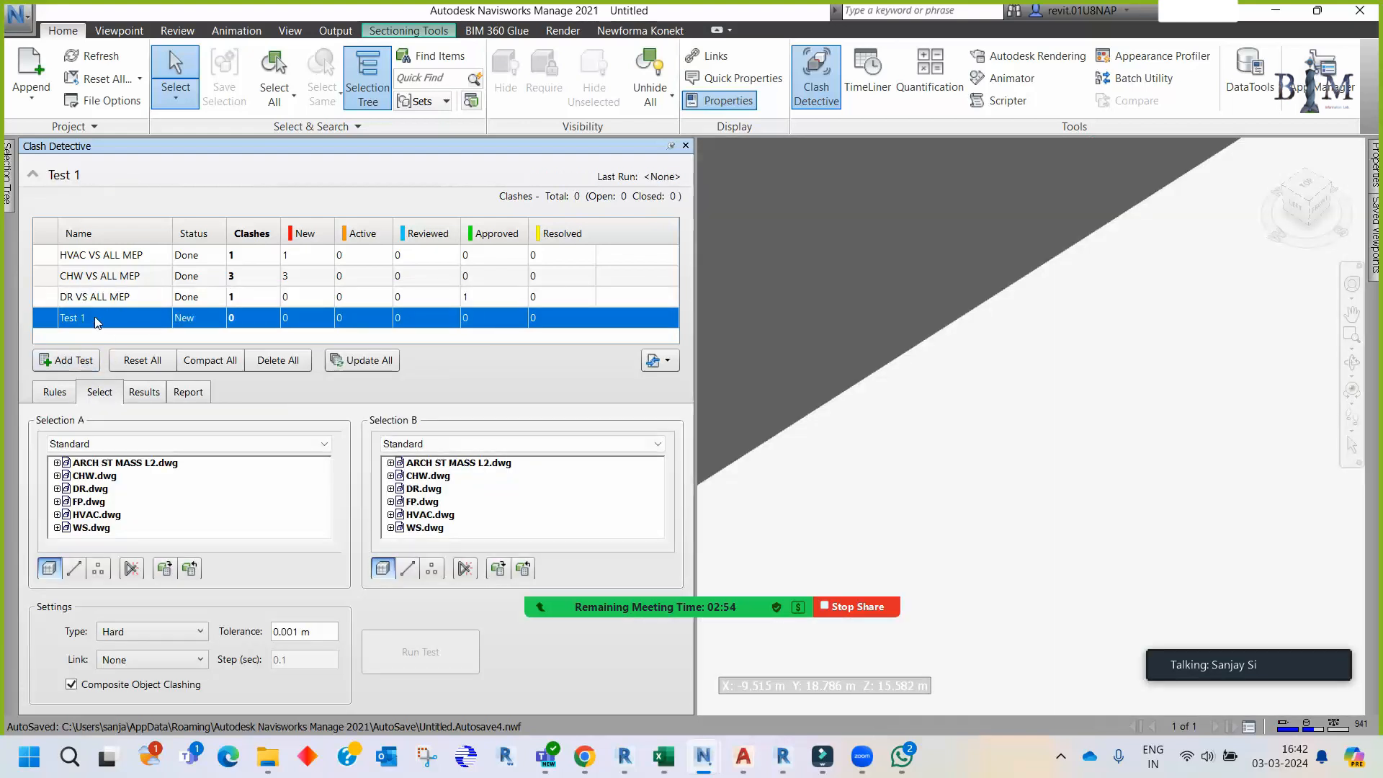
pyautogui.click(93, 319)
pyautogui.write('FP VS ALL M')
pyautogui.press('Return')
# - Run the FP VS ALL MEP test with FP.dwg as Selection A against CHW.dwg, DR.dwg, HVAC.dwg and WS.dwg as Selection B
pyautogui.click(144, 392)
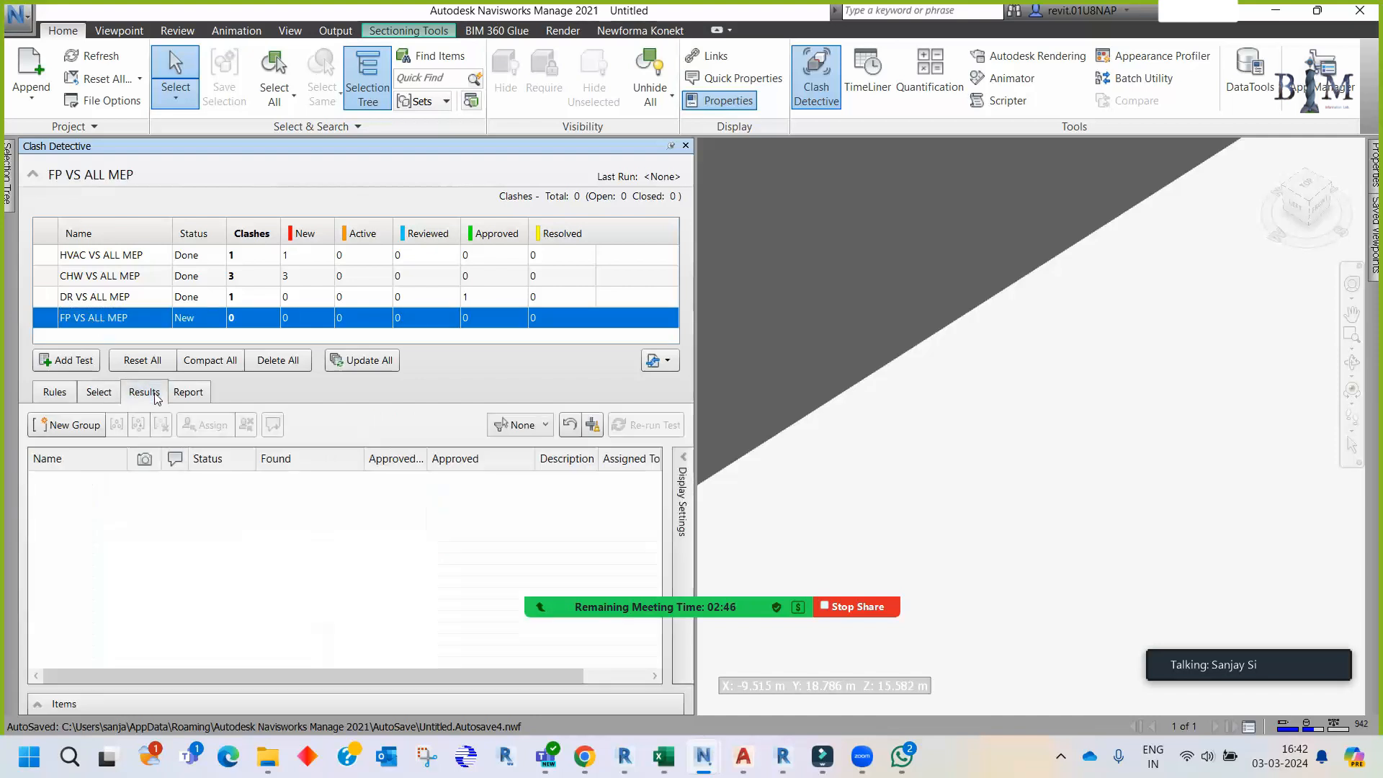
pyautogui.click(106, 392)
pyautogui.click(427, 475)
pyautogui.keyDown('ctrl'); pyautogui.click(423, 488); pyautogui.keyUp('ctrl')
pyautogui.keyDown('ctrl'); pyautogui.click(431, 515); pyautogui.keyUp('ctrl')
pyautogui.keyDown('ctrl'); pyautogui.click(425, 528); pyautogui.keyUp('ctrl')
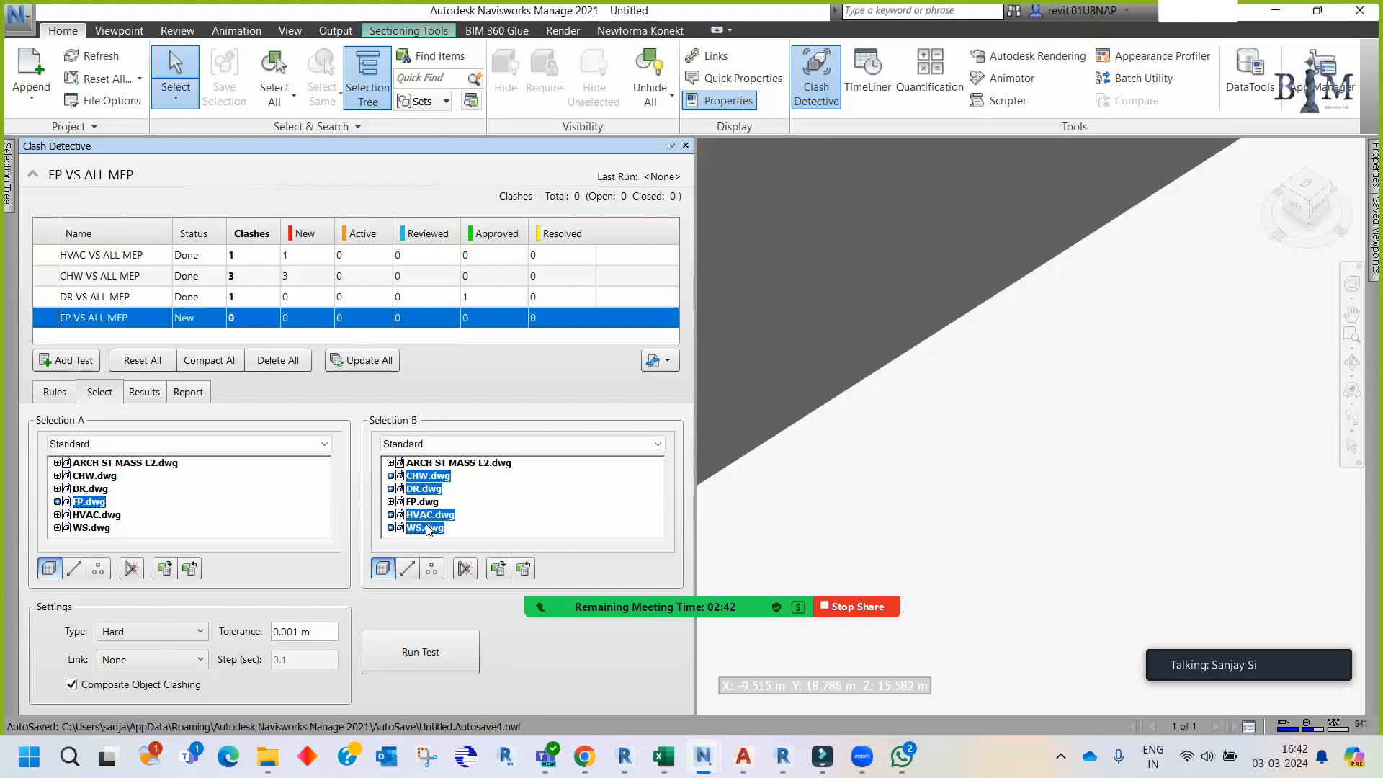
pyautogui.click(407, 637)
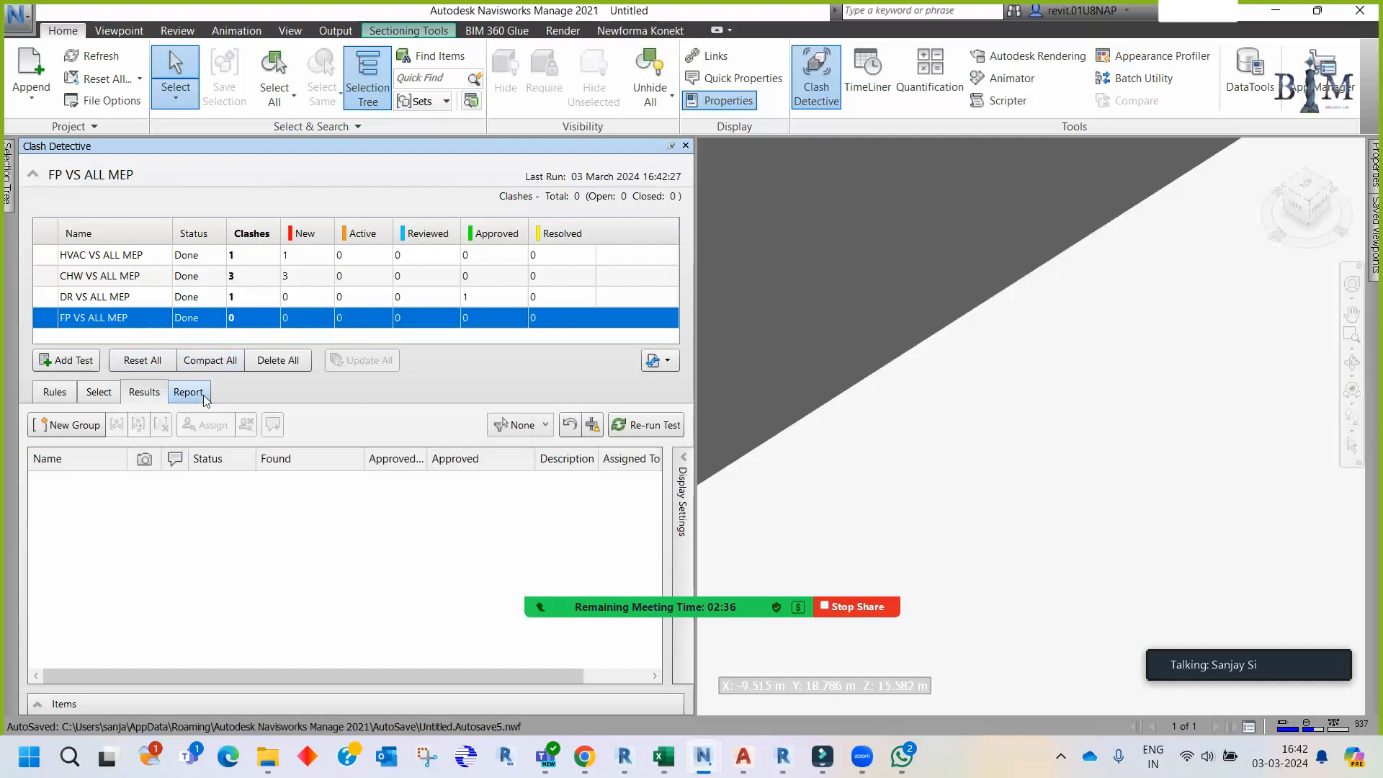
# - Add a fifth clash test named WS VS ALL MEP
pyautogui.moveTo(6, 196)
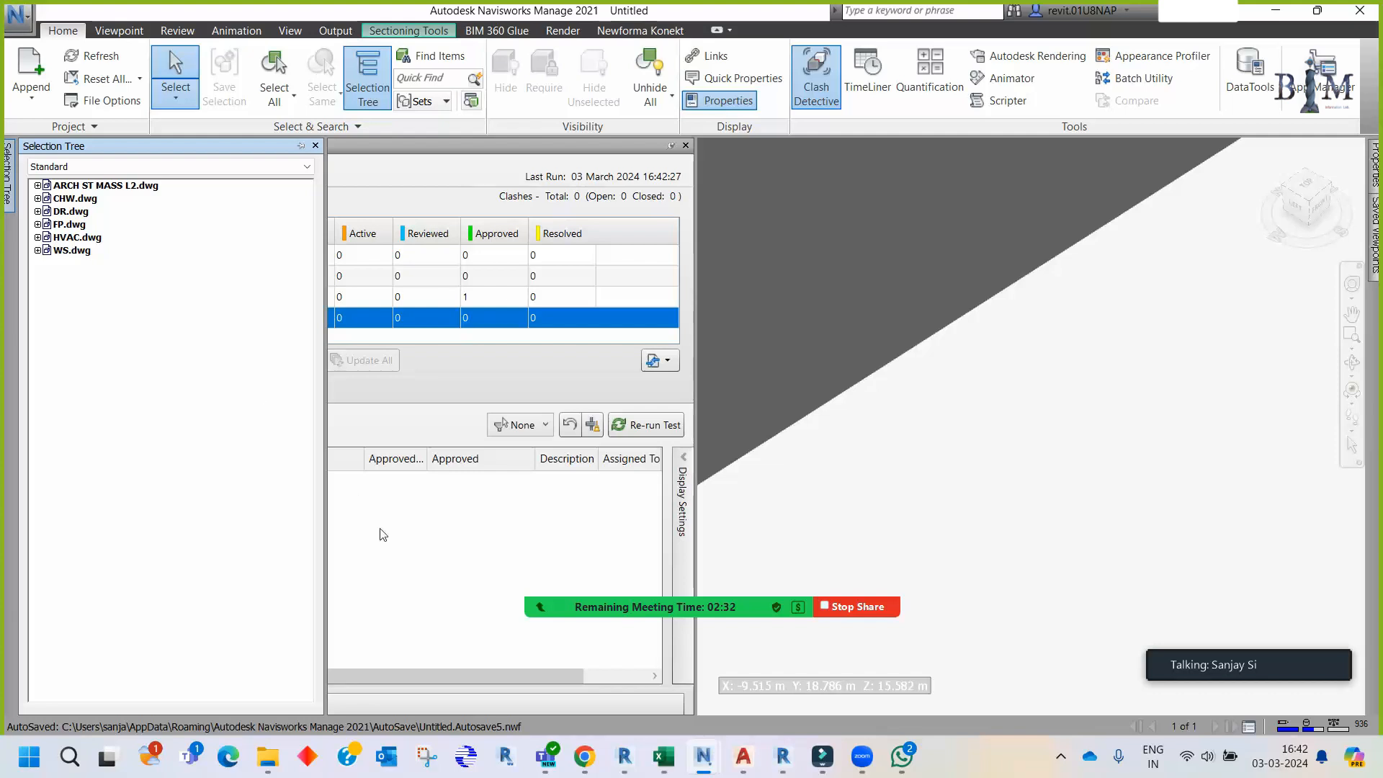
pyautogui.click(94, 362)
pyautogui.click(103, 341)
pyautogui.click(89, 320)
pyautogui.write('WS VS')
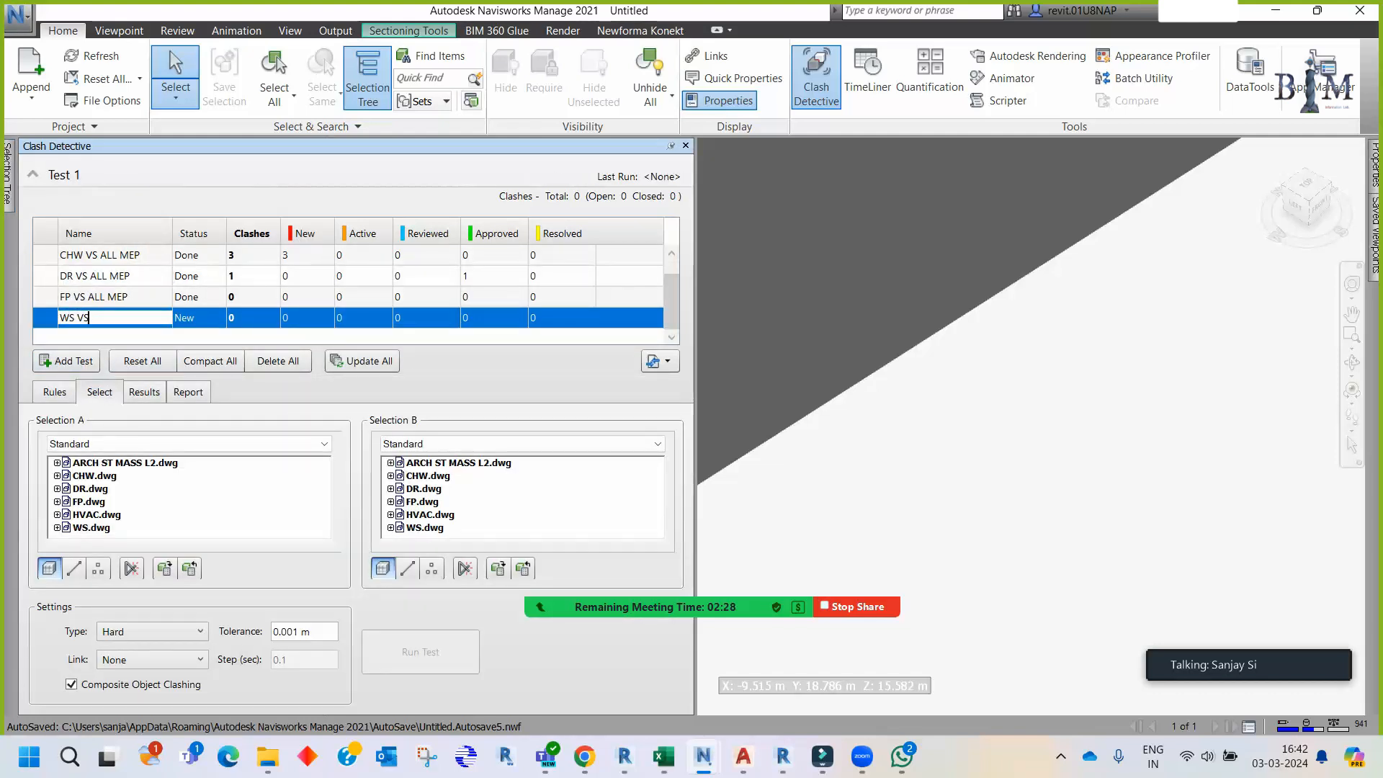
pyautogui.write(' ALL MEP')
pyautogui.press('Return')
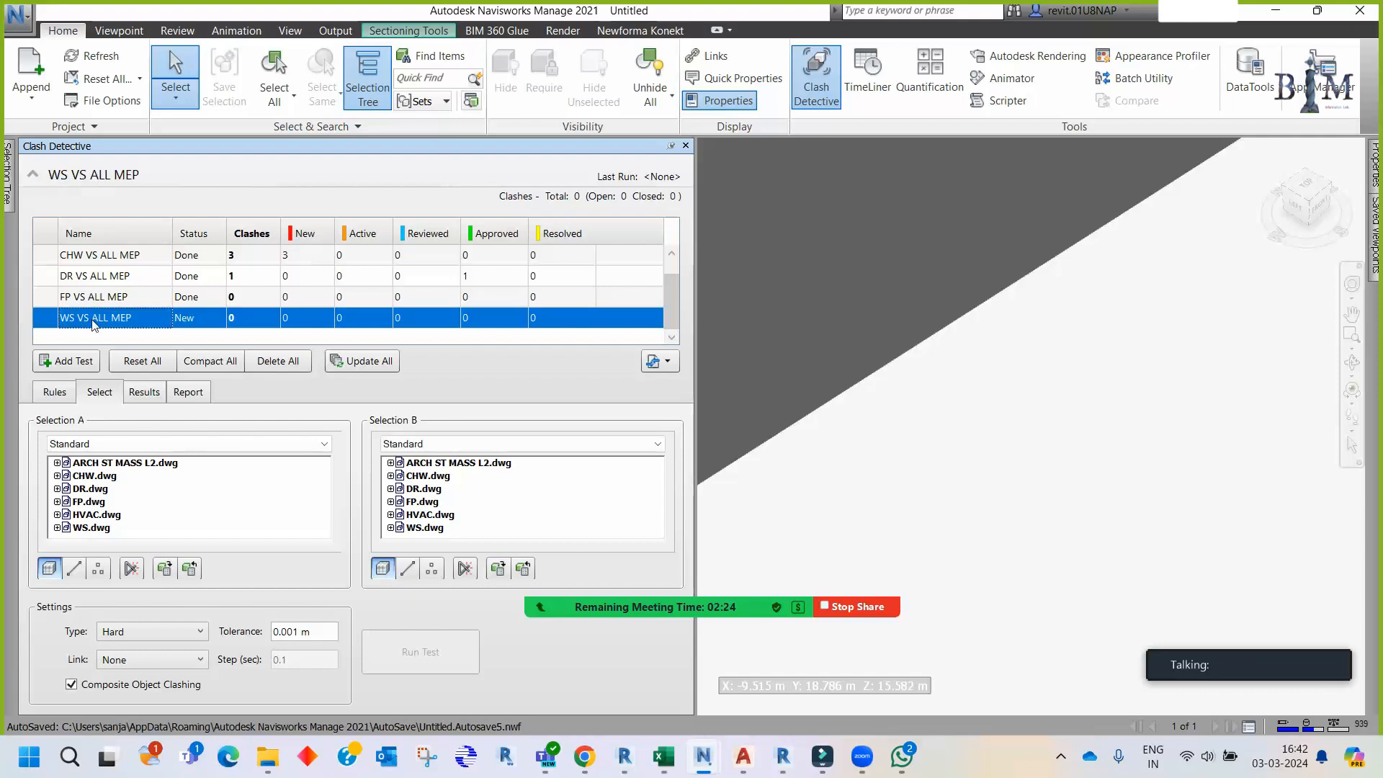
# - Run the WS VS ALL MEP test with WS.dwg as Selection A against CHW.dwg, DR.dwg, FP.dwg and HVAC.dwg as Selection B
pyautogui.click(159, 527)
pyautogui.click(422, 477)
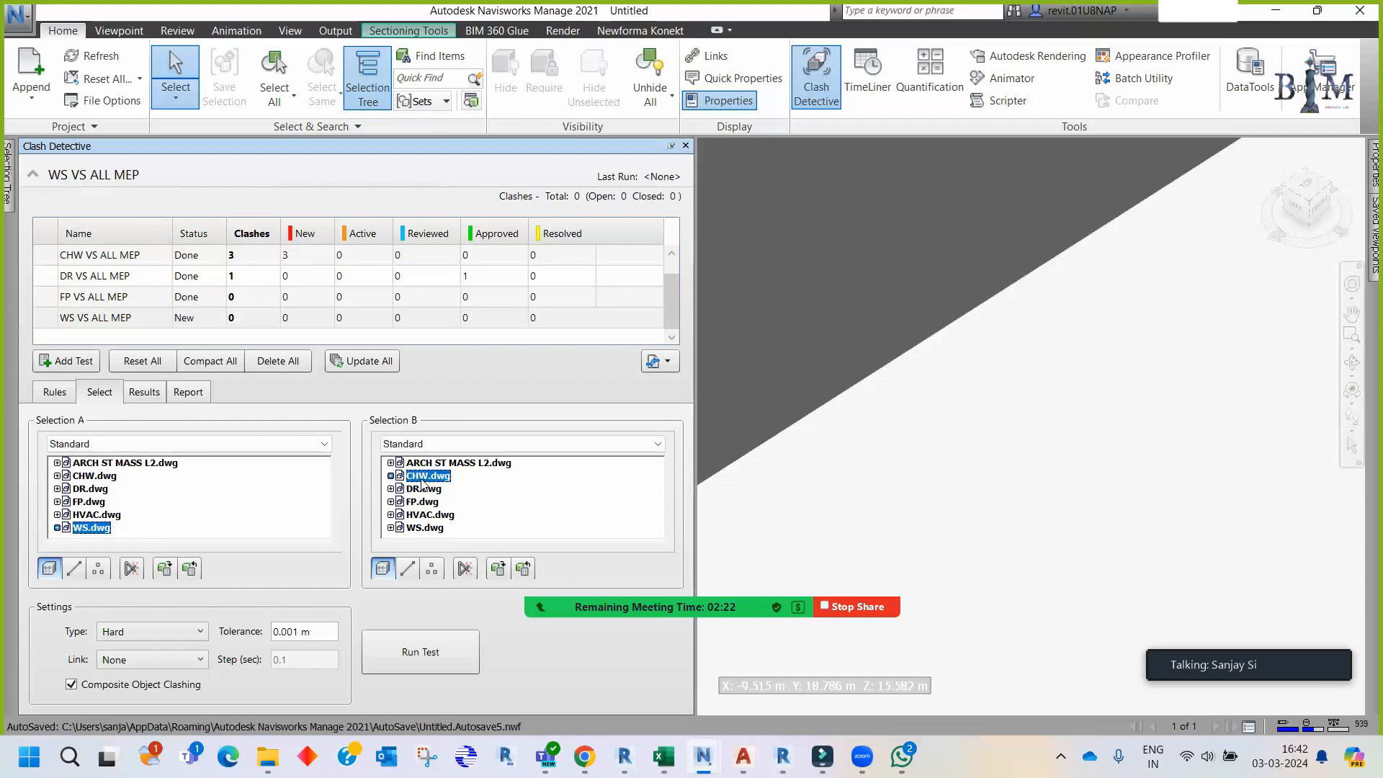
pyautogui.keyDown('ctrl'); pyautogui.click(423, 501); pyautogui.keyUp('ctrl')
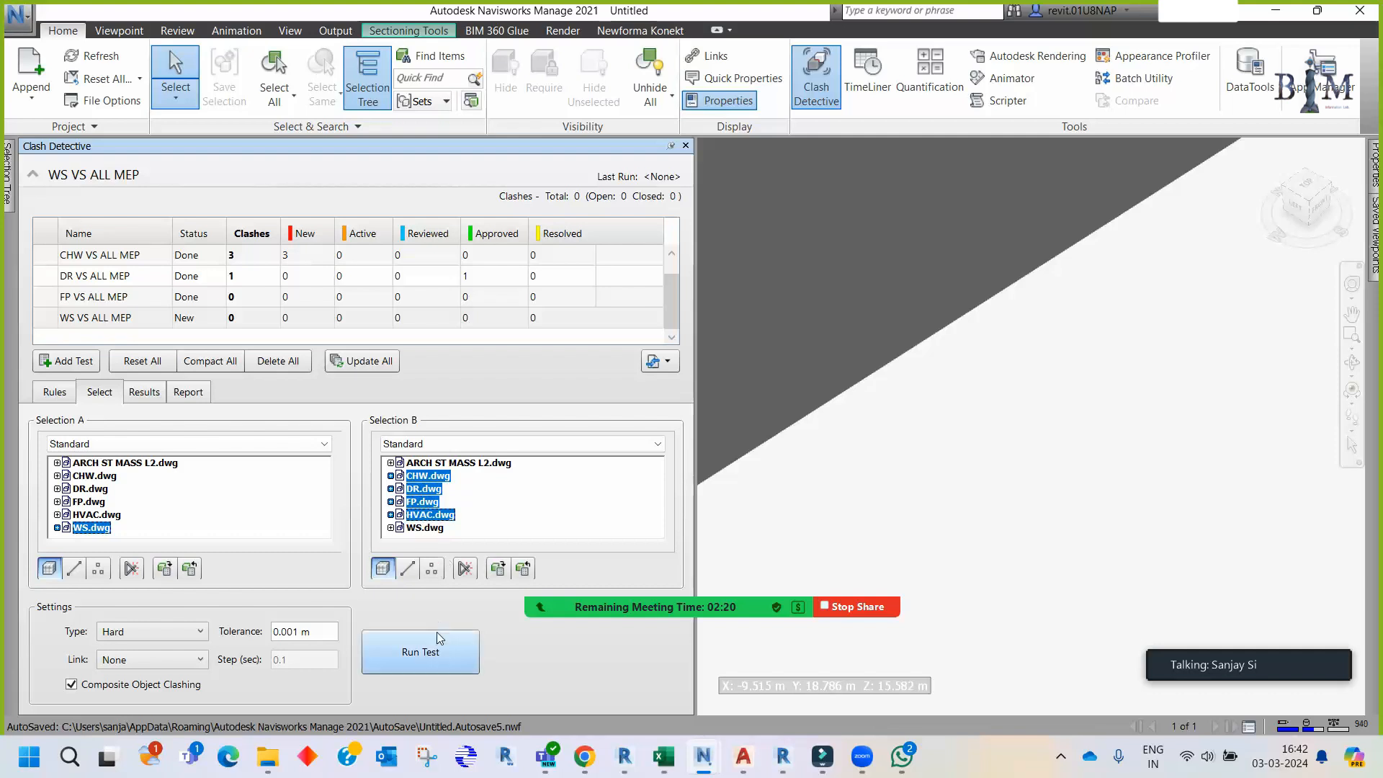
pyautogui.click(437, 638)
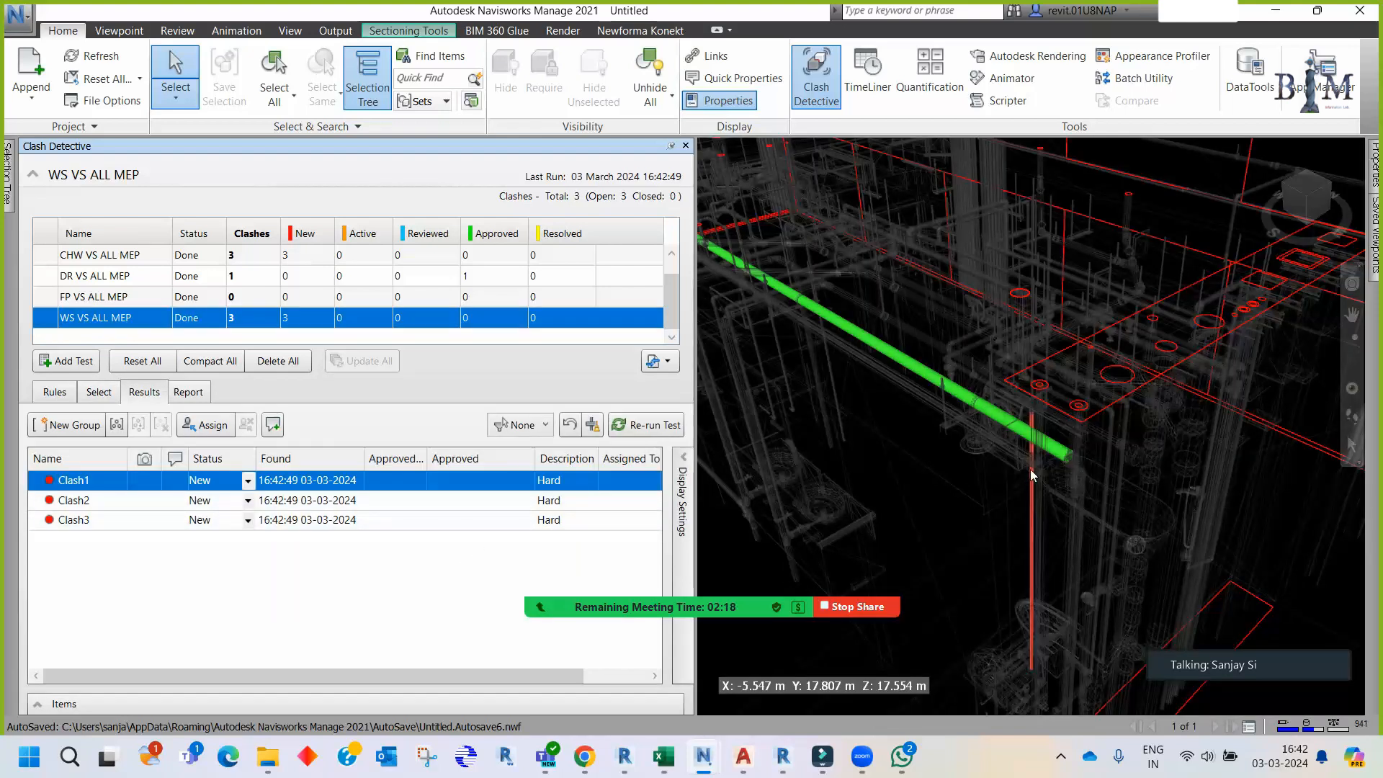
pyautogui.scroll(-6, 1030, 472)
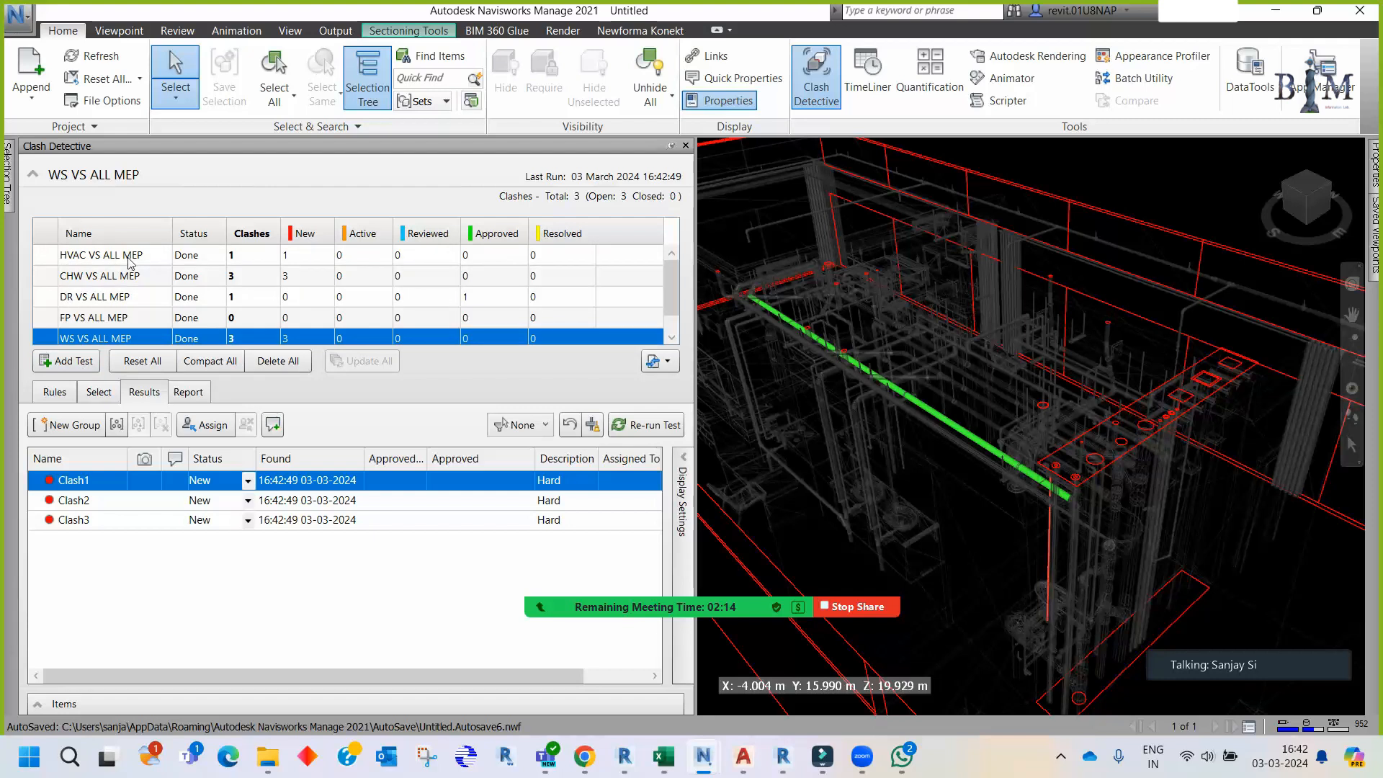
# - Bring up the HVAC VS ALL MEP clash and select the pipe support at the duct elbow, showing it among the full-colour services
pyautogui.click(130, 261)
pyautogui.click(994, 397)
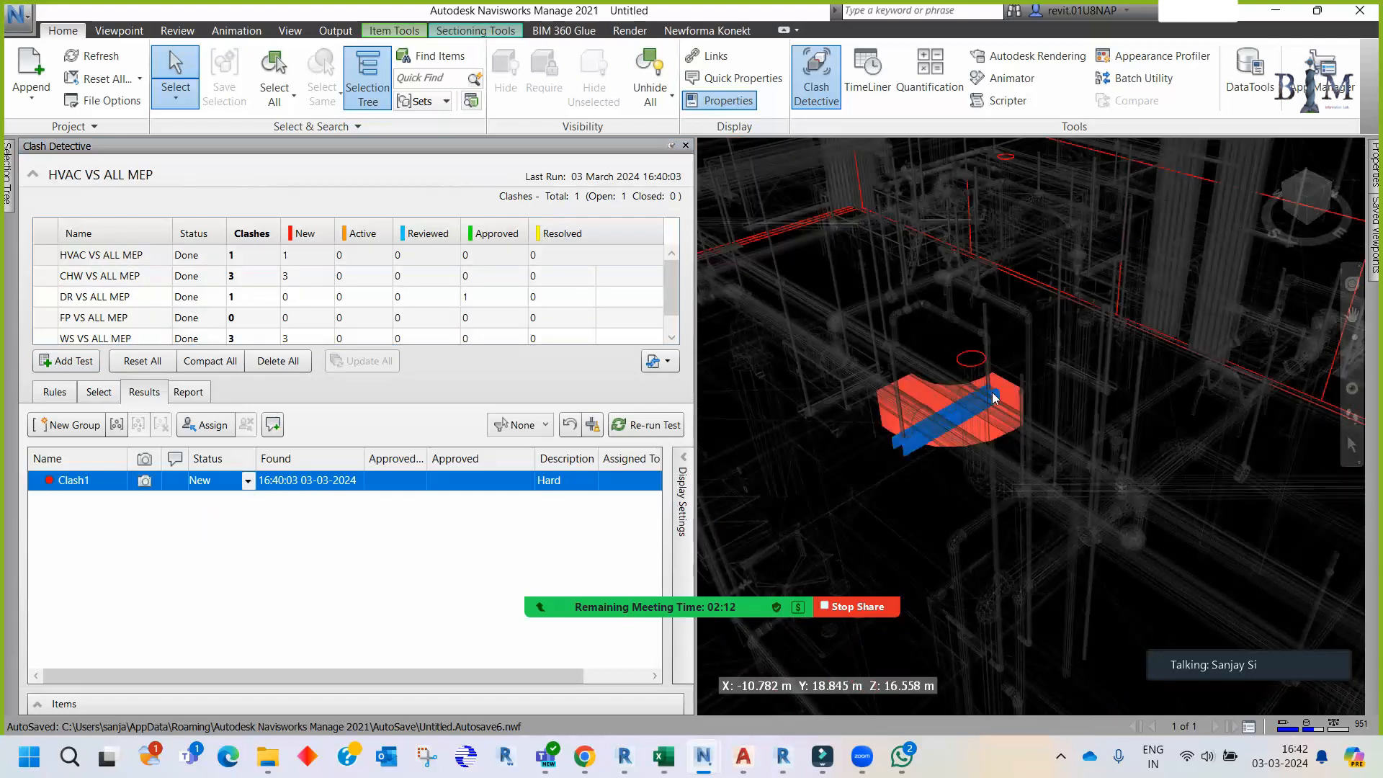
pyautogui.click(99, 392)
pyautogui.moveTo(1007, 468)
pyautogui.keyDown('shift'); pyautogui.mouseDown(button='middle')
pyautogui.moveTo(1048, 530)
pyautogui.moveTo(959, 466)
pyautogui.moveTo(1219, 493)
pyautogui.mouseUp(button='middle'); pyautogui.keyUp('shift')
pyautogui.scroll(5, 985, 448)
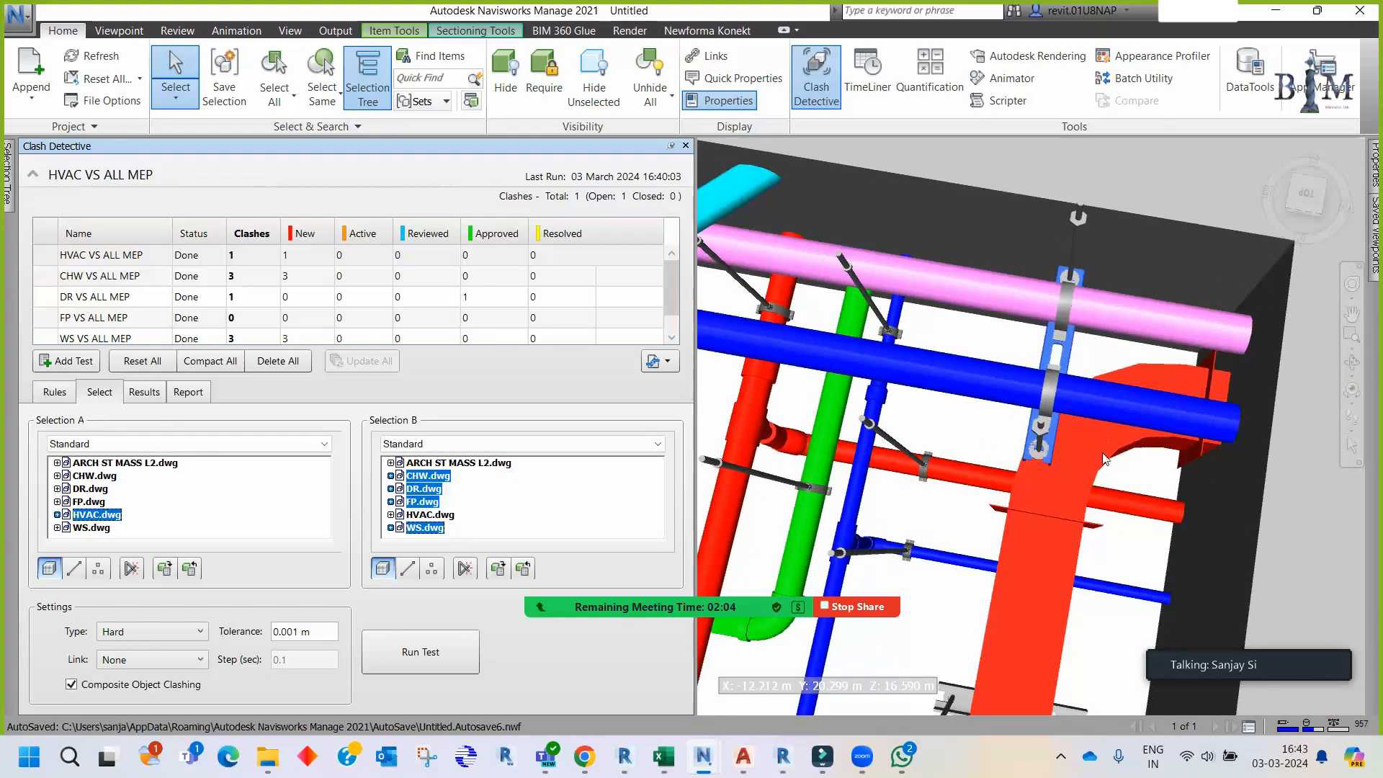
pyautogui.keyDown('shift'); pyautogui.moveTo(1100, 459); pyautogui.dragTo(1074, 360, button='middle'); pyautogui.keyUp('shift')
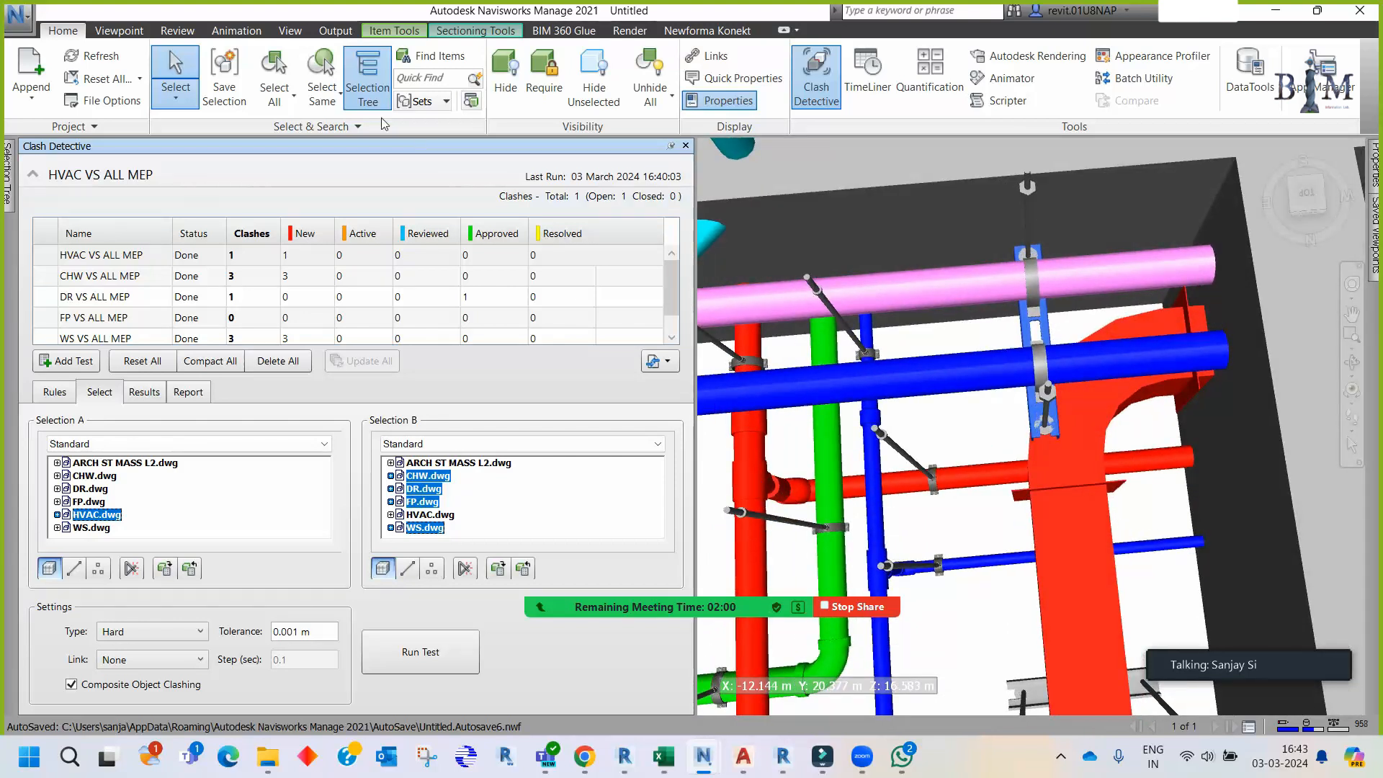
# - Move the selected pipe support about 0.078 m along X, away from the red duct elbow, and check its position offset
pyautogui.click(399, 31)
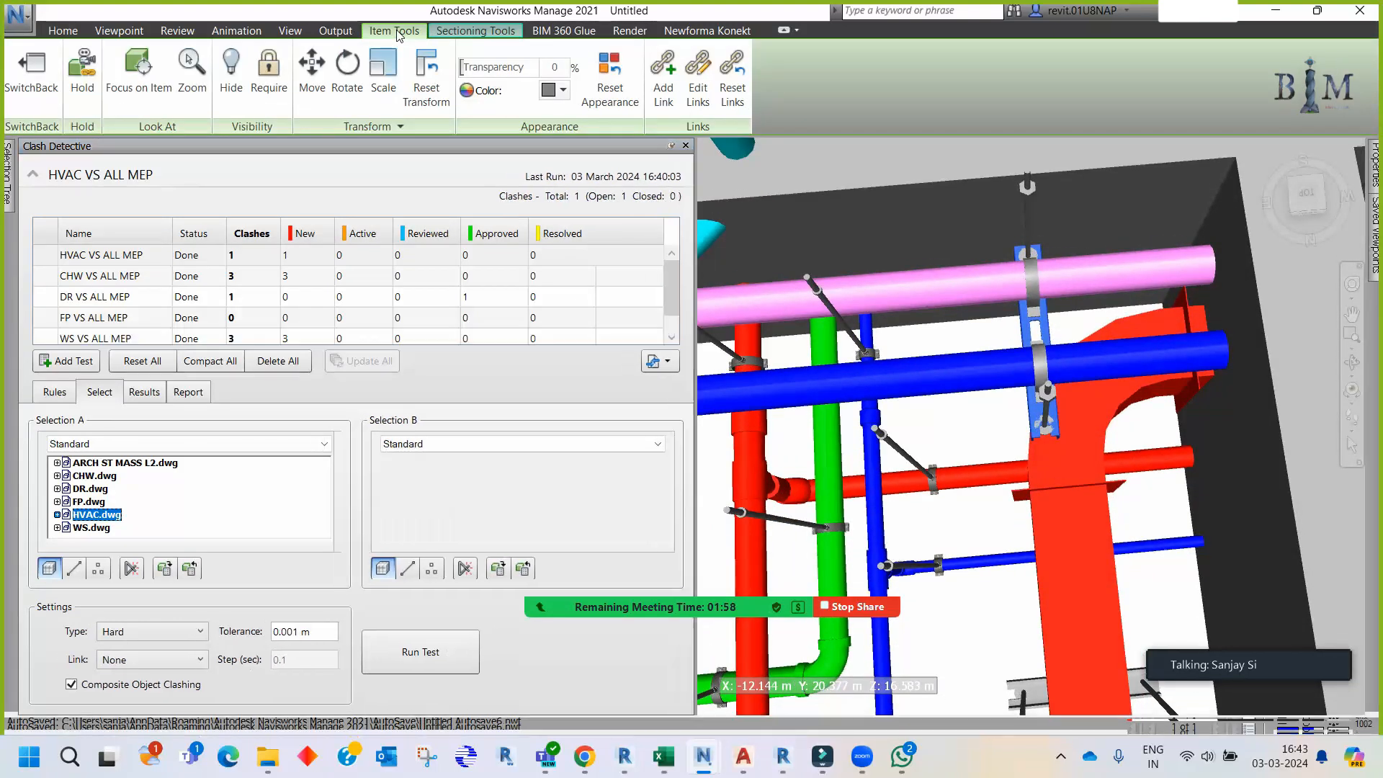
pyautogui.click(311, 69)
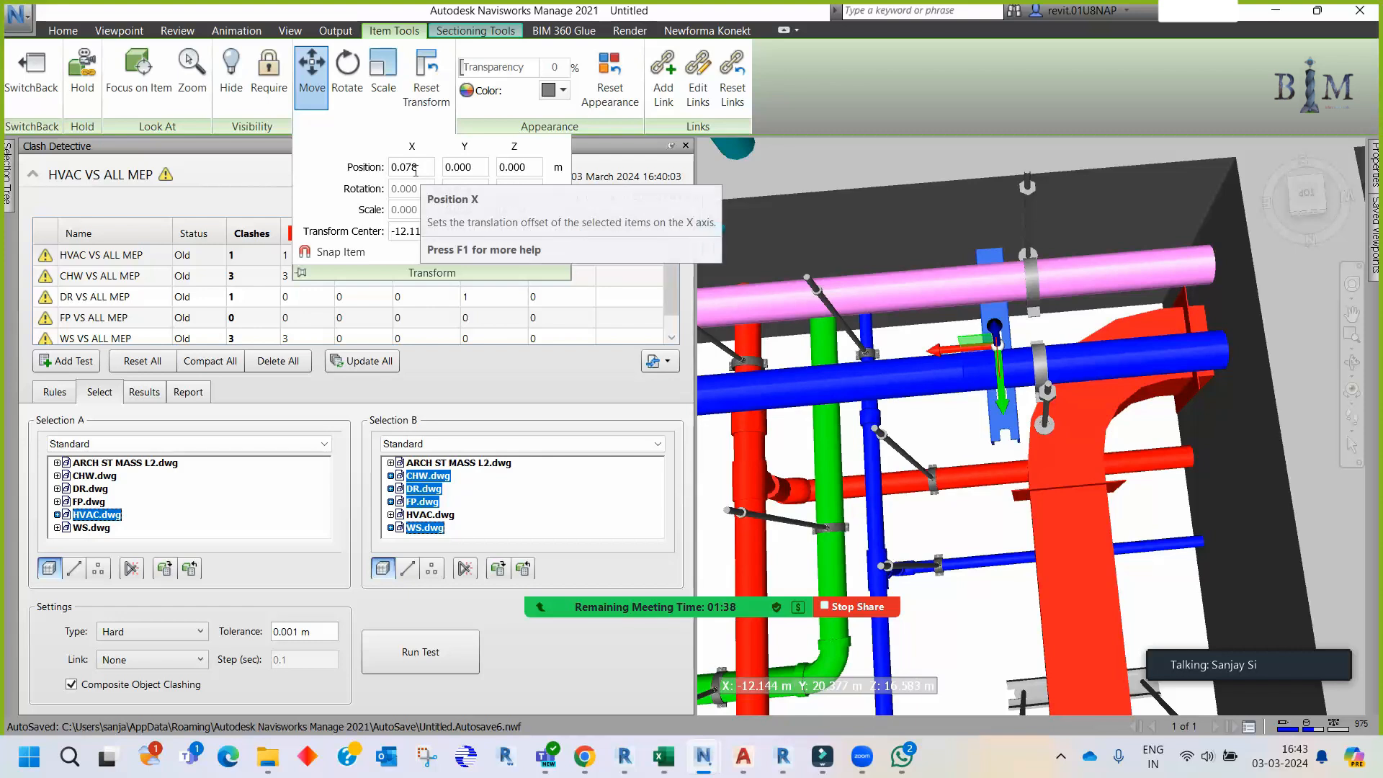
pyautogui.moveTo(420, 168); pyautogui.dragTo(412, 169)
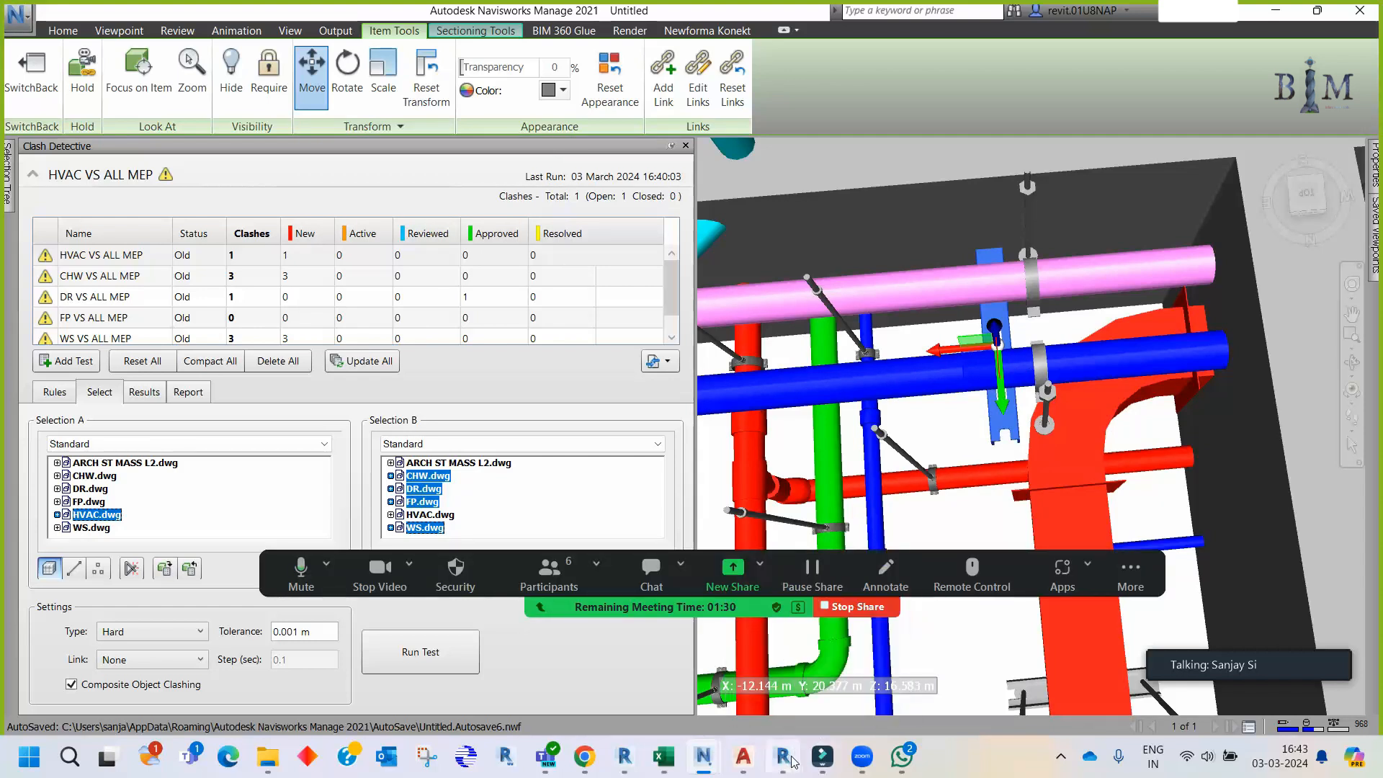
# - Switch to the Tower MEP model in Revit and open the L2 FFL. floor plan
pyautogui.moveTo(792, 756)
pyautogui.click(814, 681)
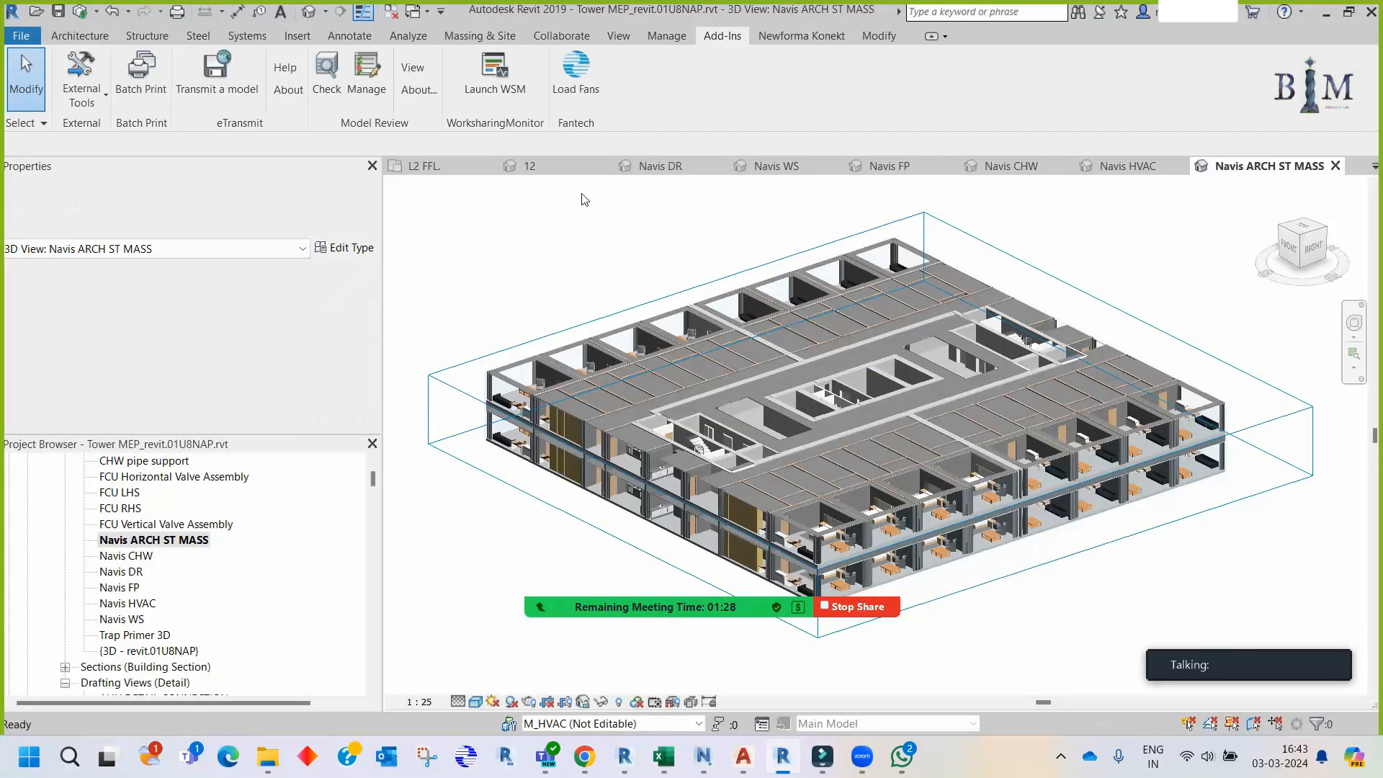
pyautogui.click(1376, 168)
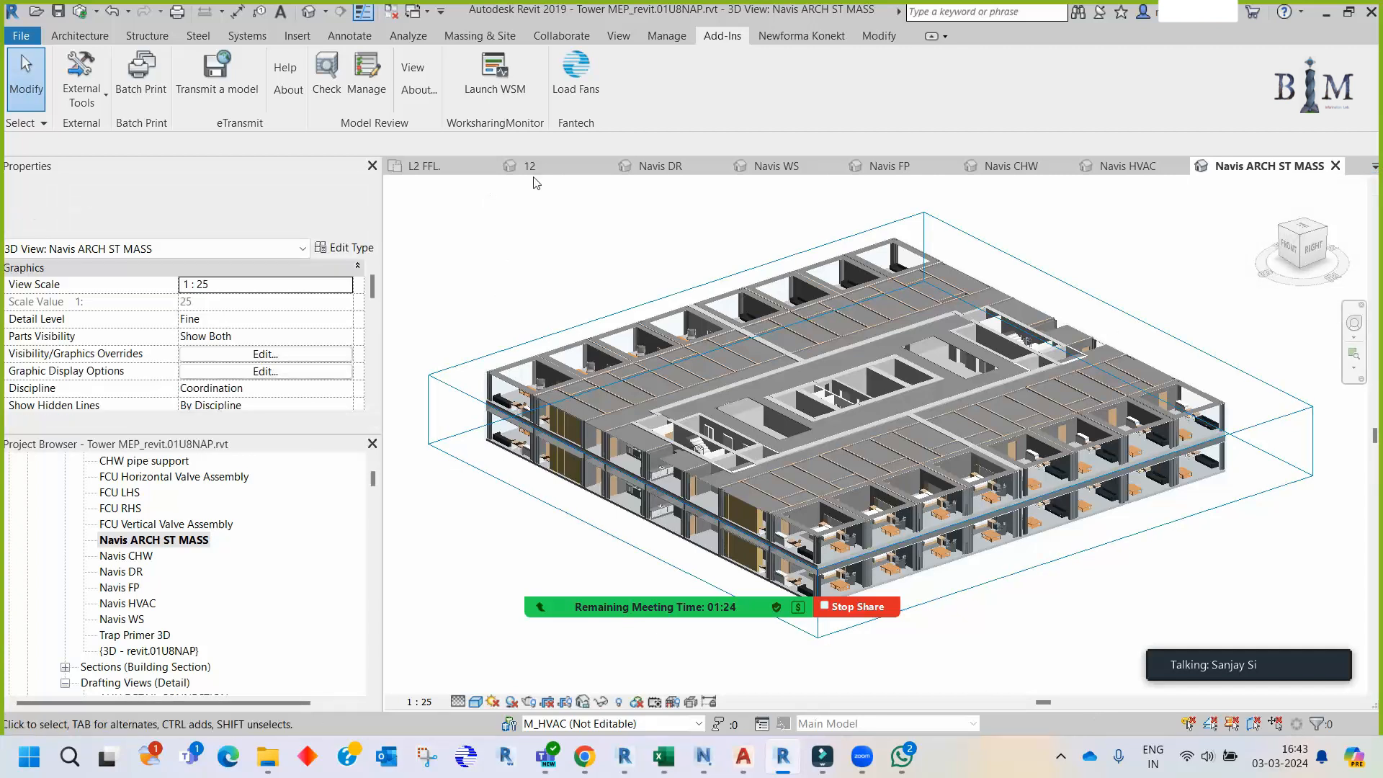
pyautogui.click(432, 166)
# - Move the CHW B1 support group beside the 345L duct elbow 80 mm horizontally, away from the duct
pyautogui.scroll(8, 842, 425)
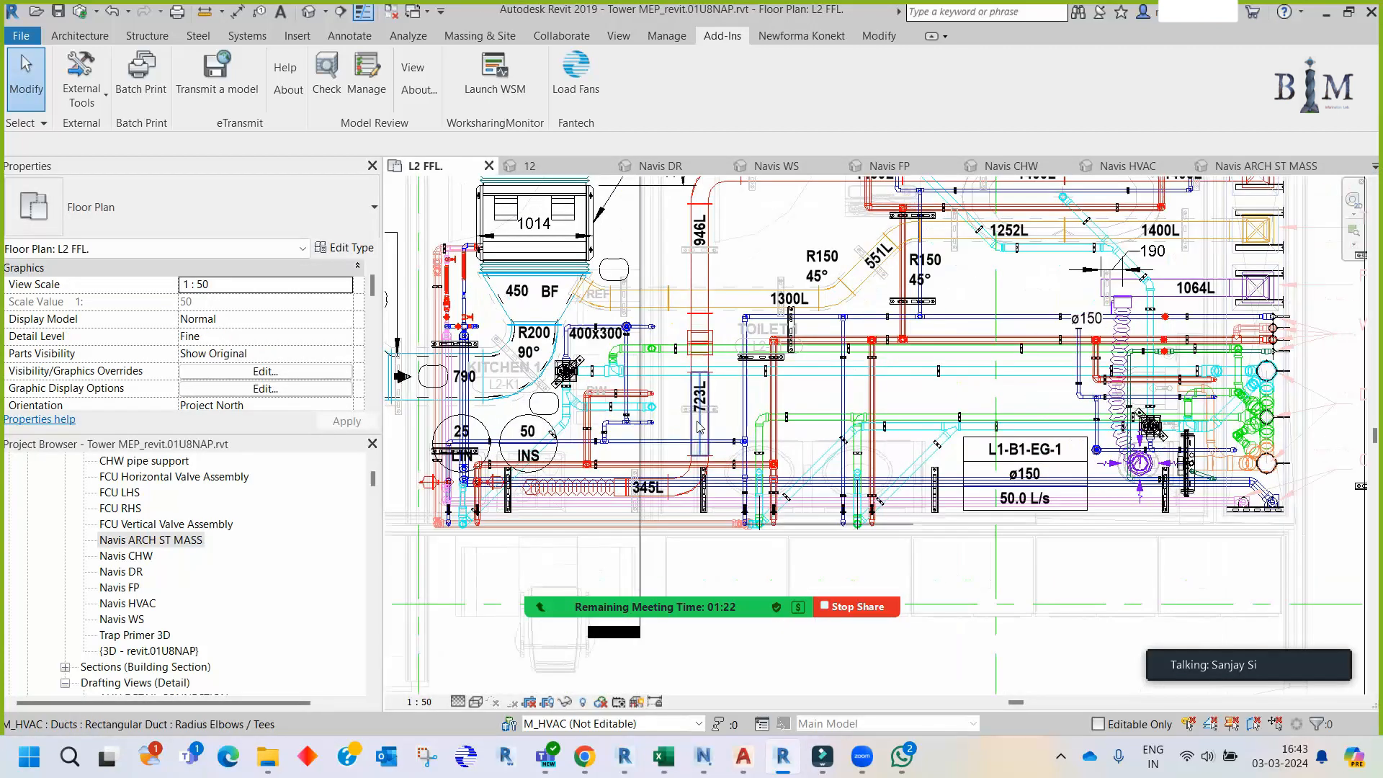
pyautogui.click(770, 484)
pyautogui.press('m')
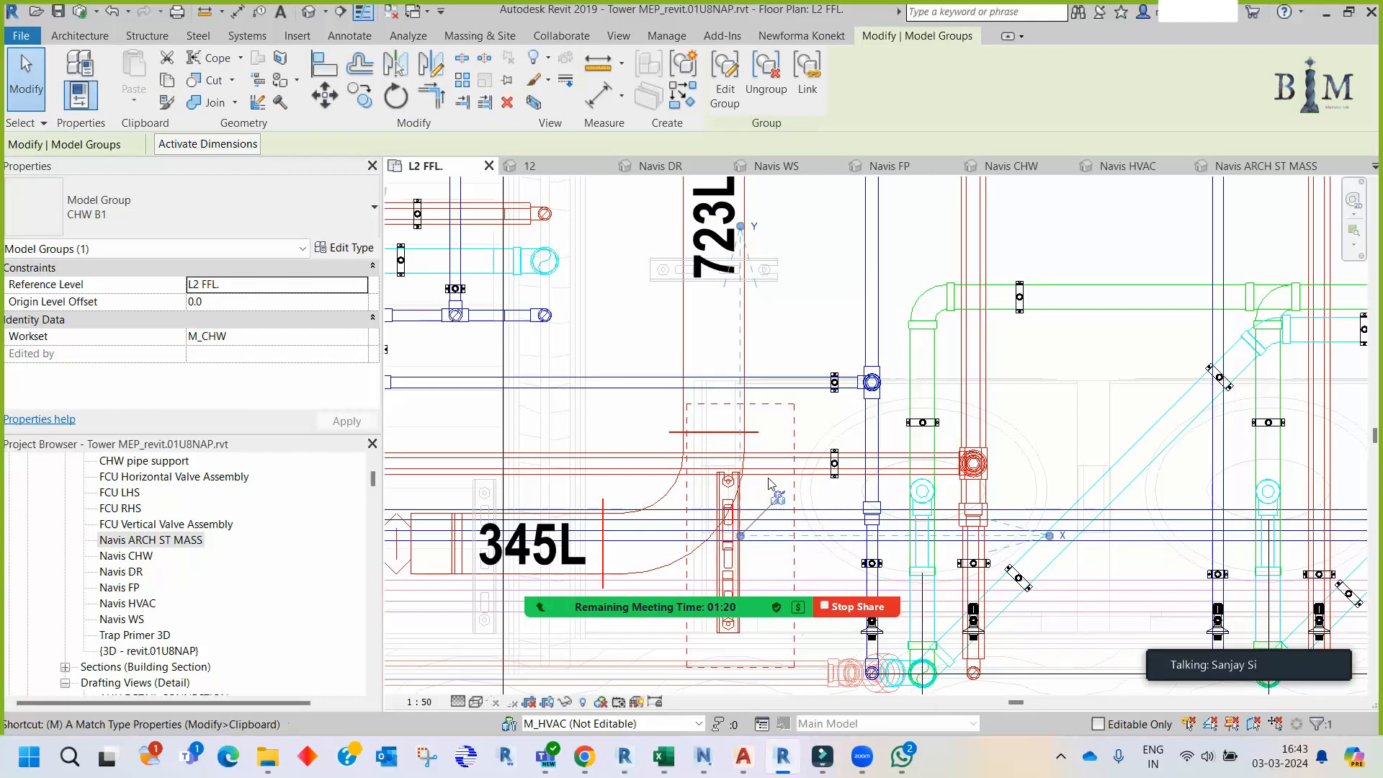
pyautogui.press('v')
pyautogui.click(765, 399)
pyautogui.write('78')
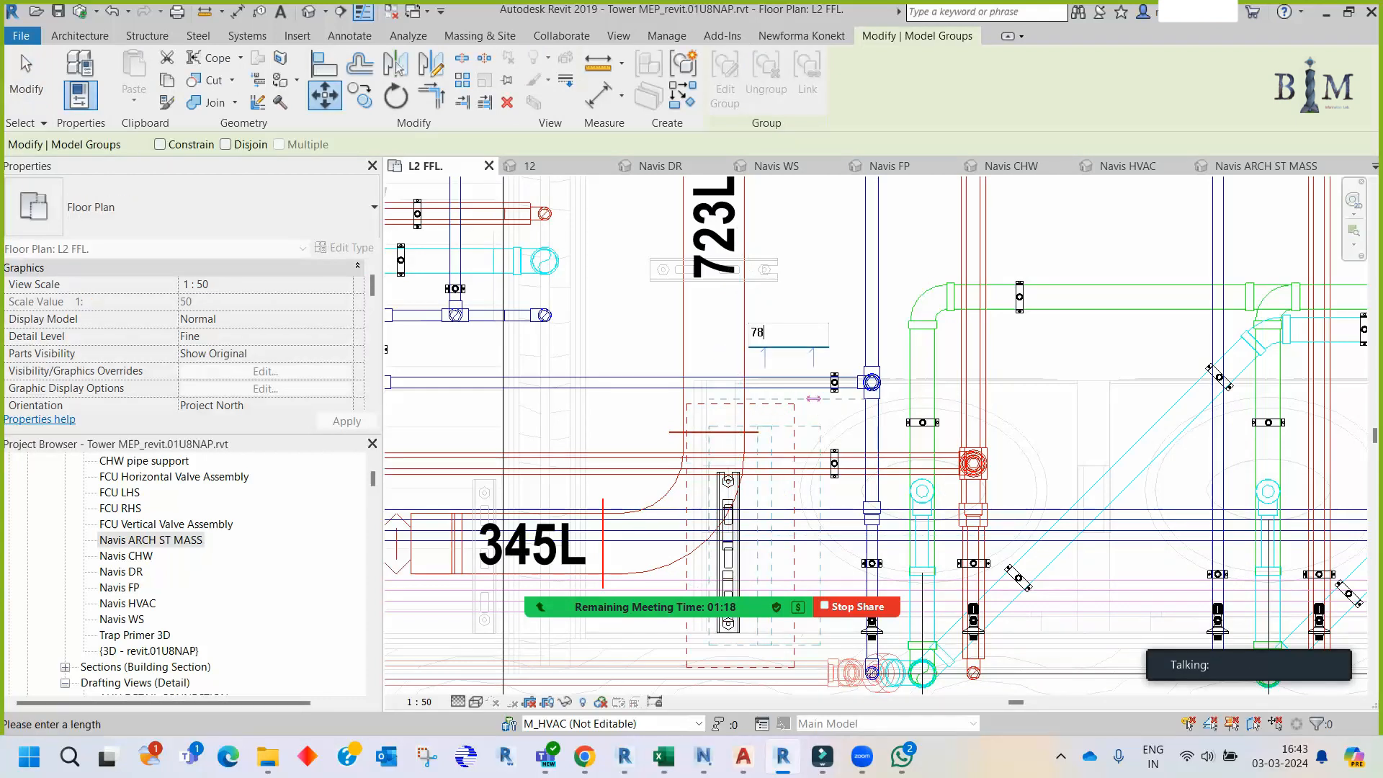
pyautogui.press('BackSpace')
pyautogui.write('80')
pyautogui.press('Return')
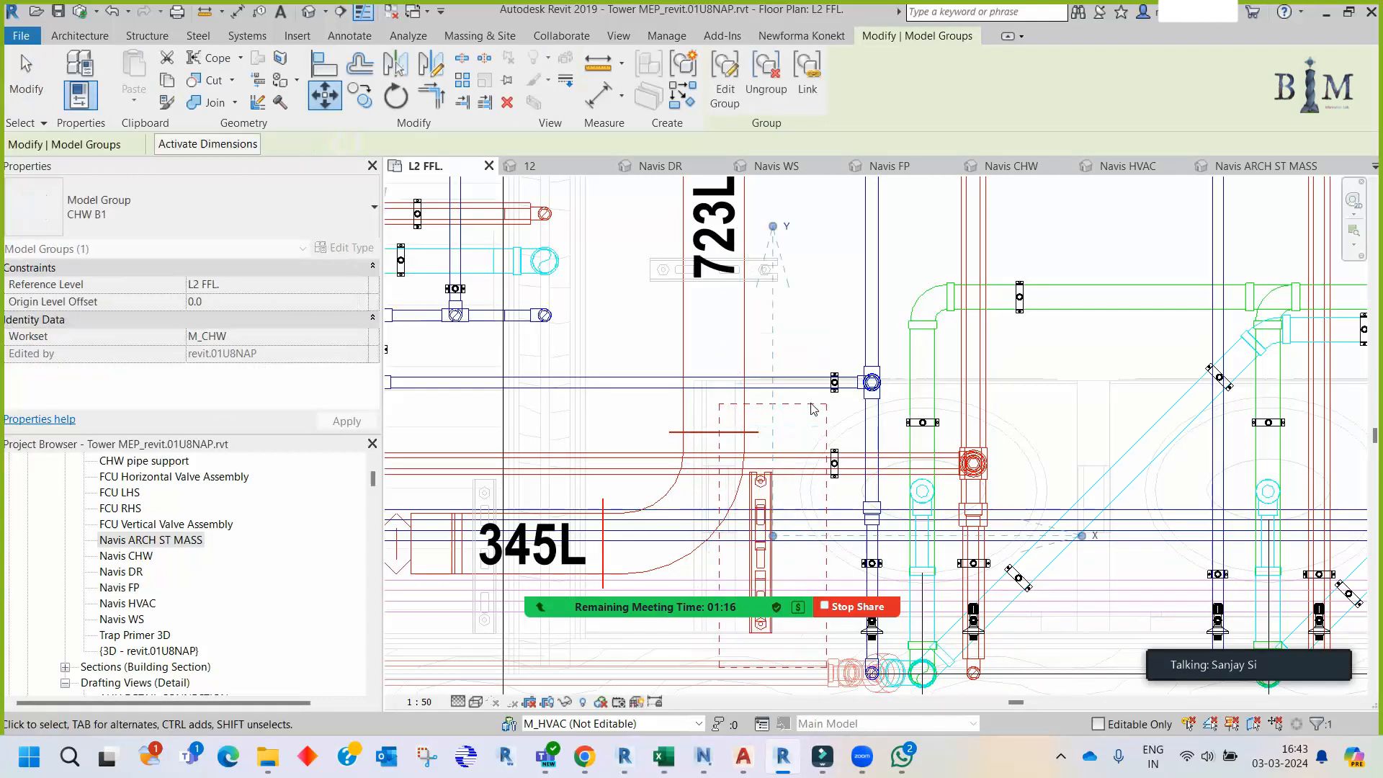
pyautogui.press('Escape')
# - Export the Navis CHW 3D view to DWG without saving the project, overwriting CHW.dwg in the Part 21 Navis coordination folder
pyautogui.click(1010, 166)
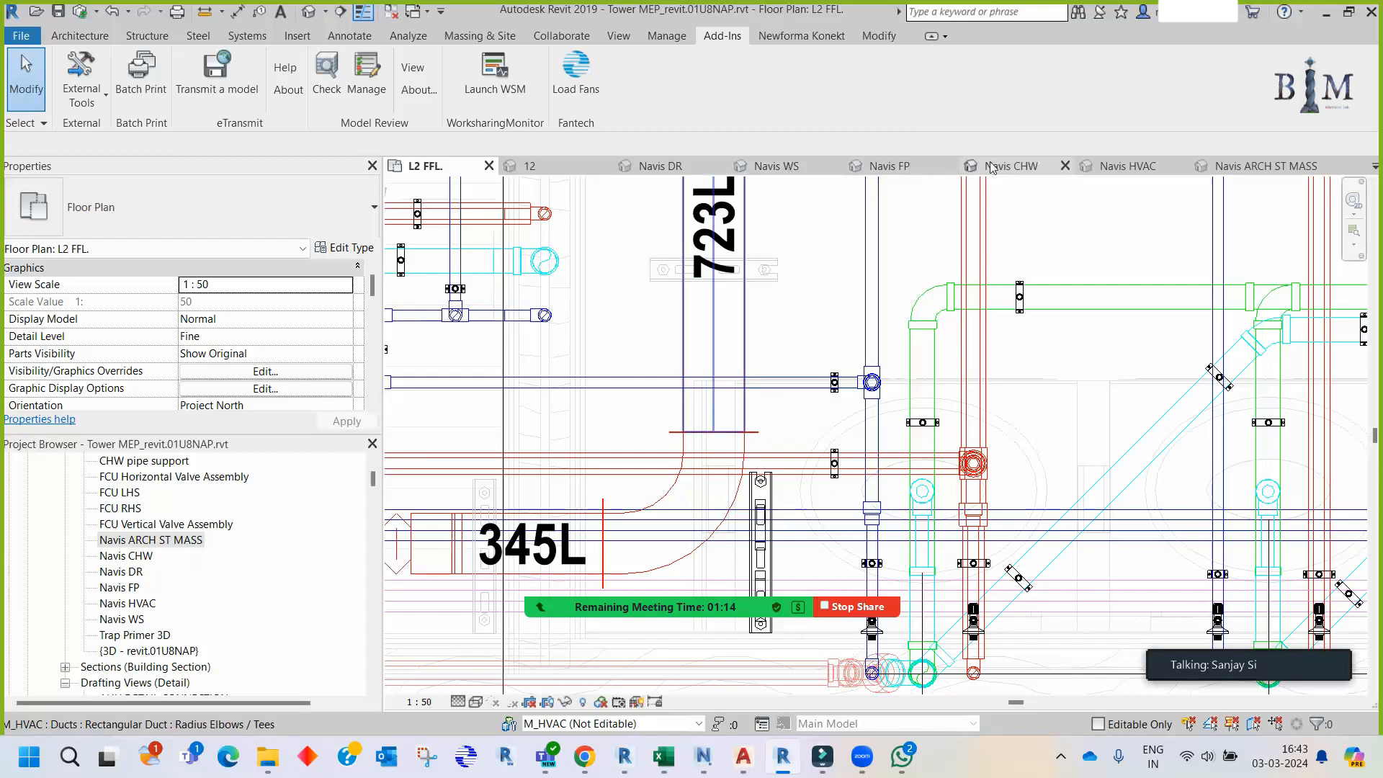
pyautogui.click(11, 36)
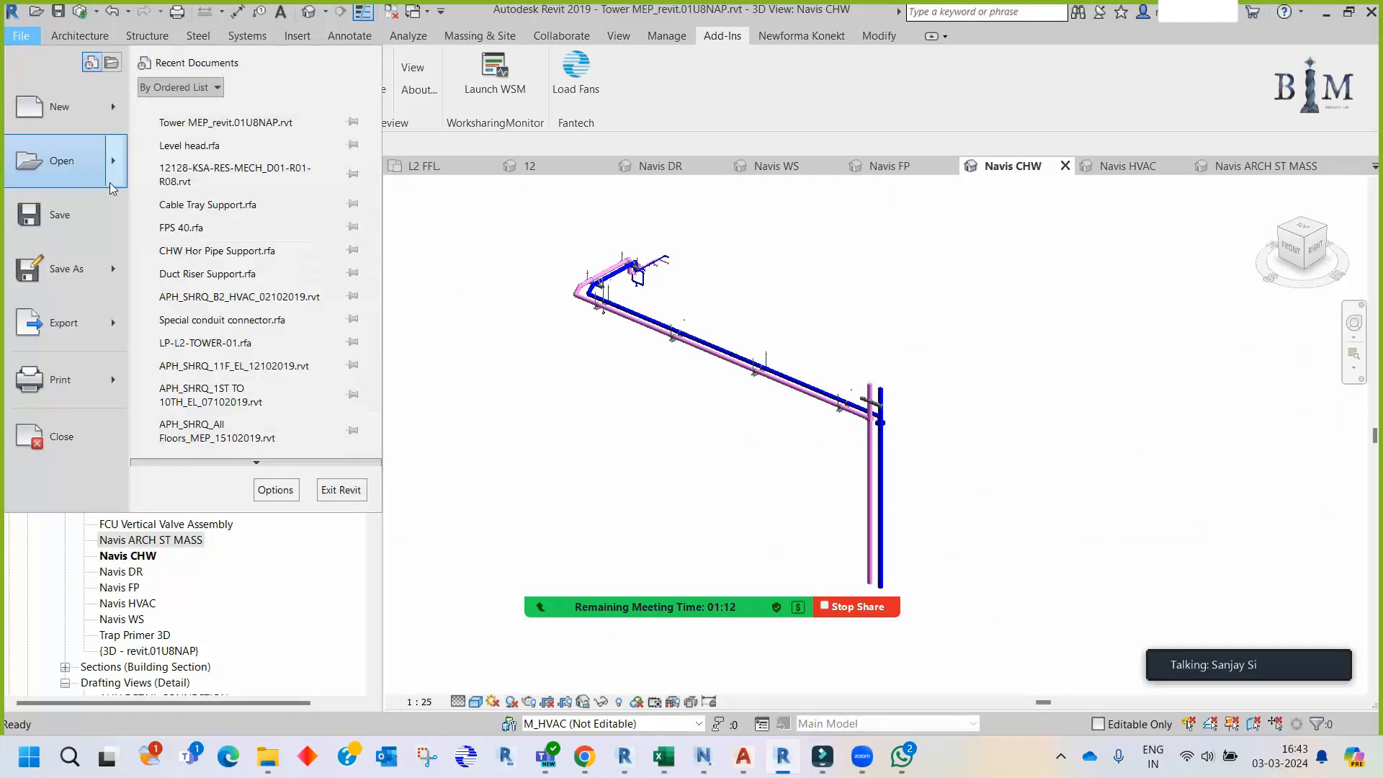
pyautogui.moveTo(86, 337)
pyautogui.moveTo(245, 132)
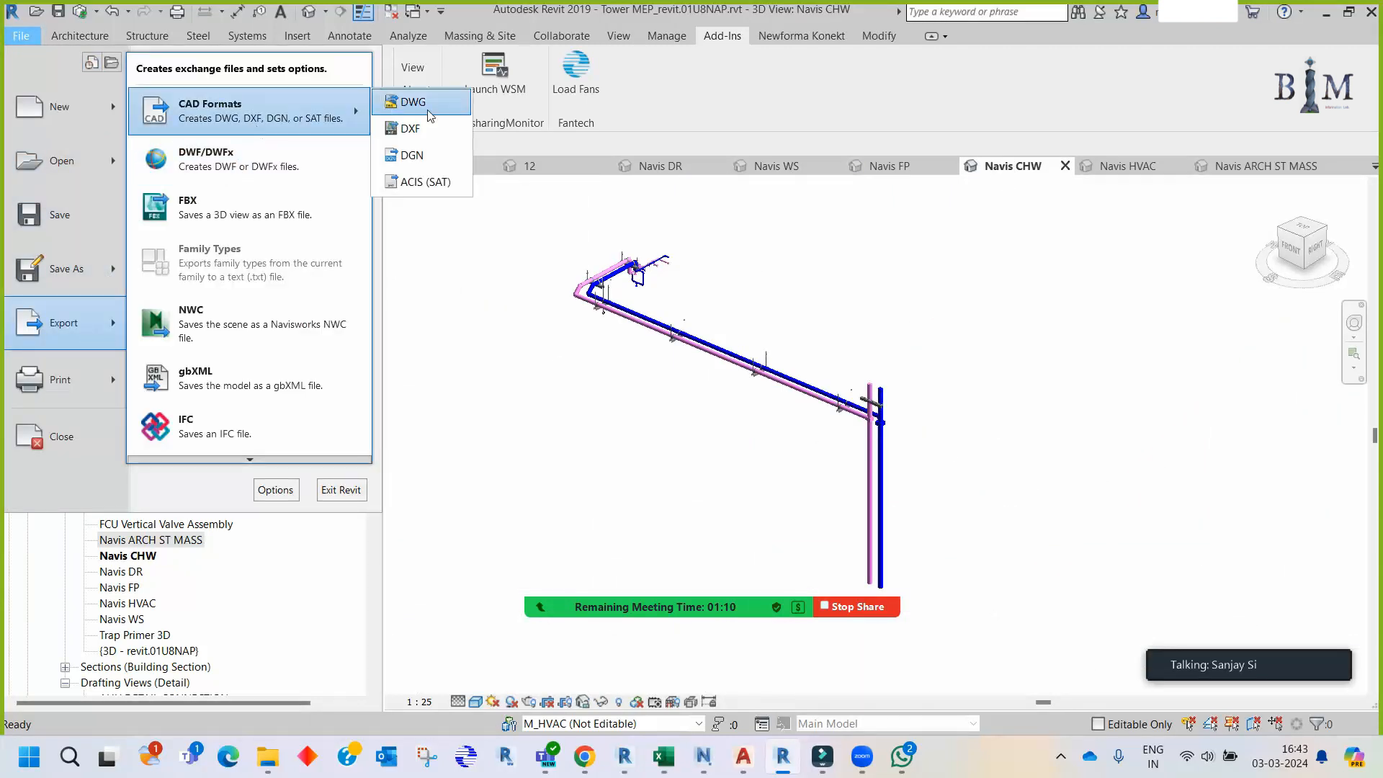
pyautogui.click(429, 110)
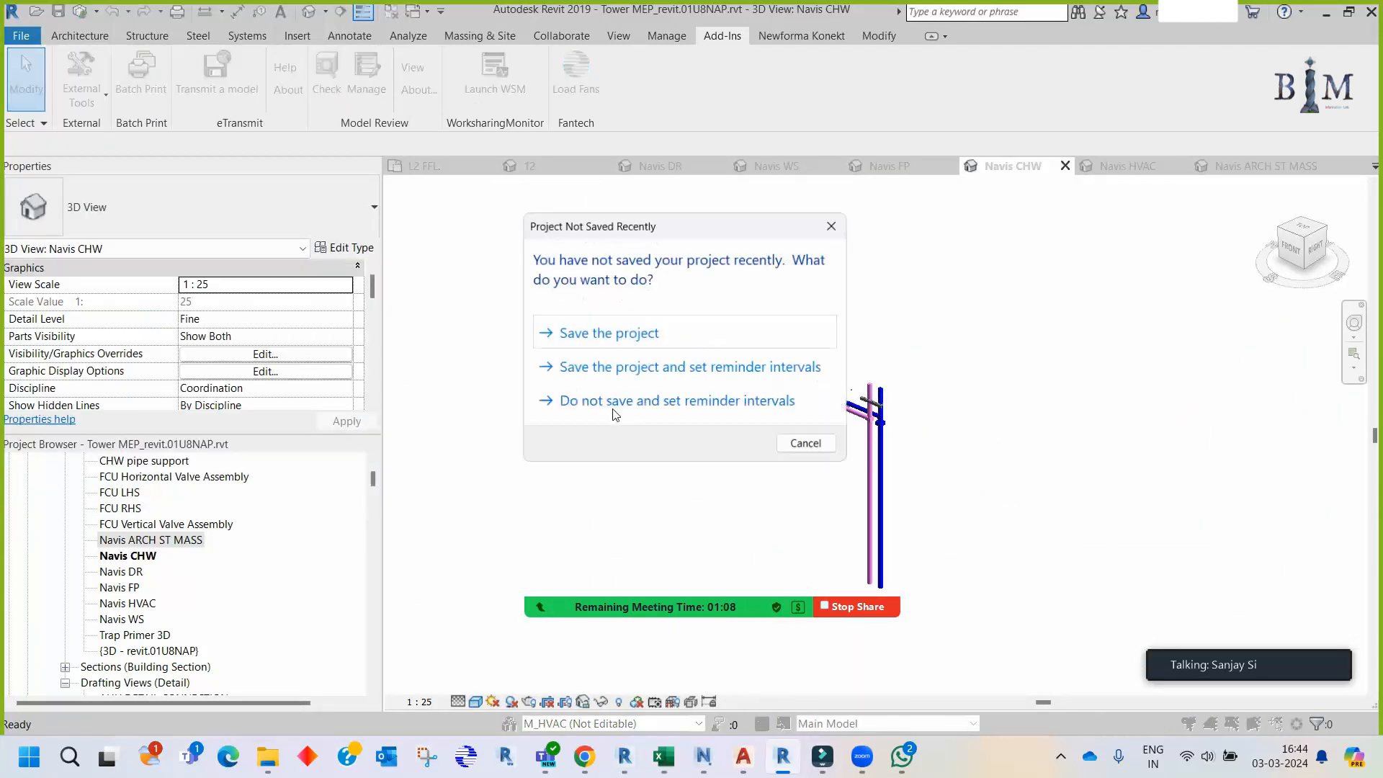
pyautogui.click(835, 224)
pyautogui.click(692, 499)
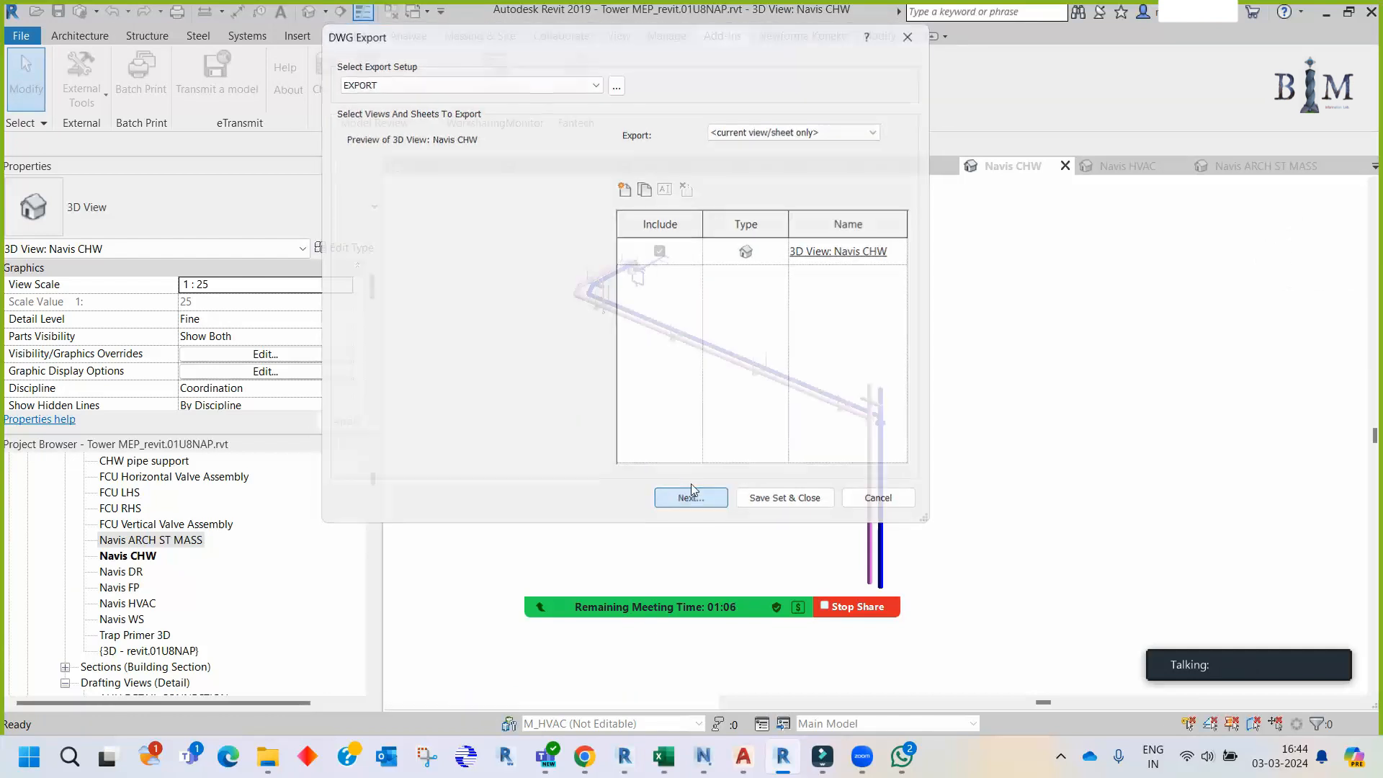
pyautogui.doubleClick(533, 140)
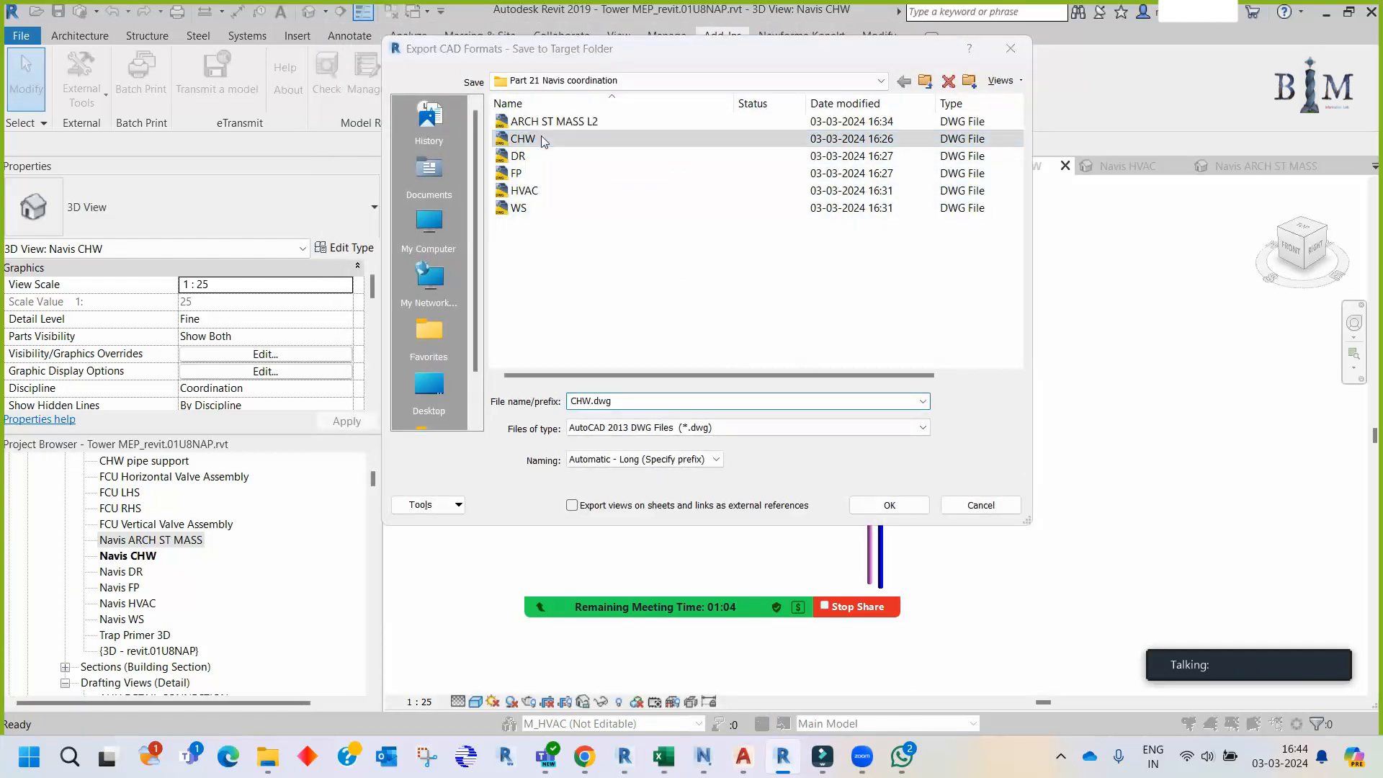
pyautogui.click(739, 398)
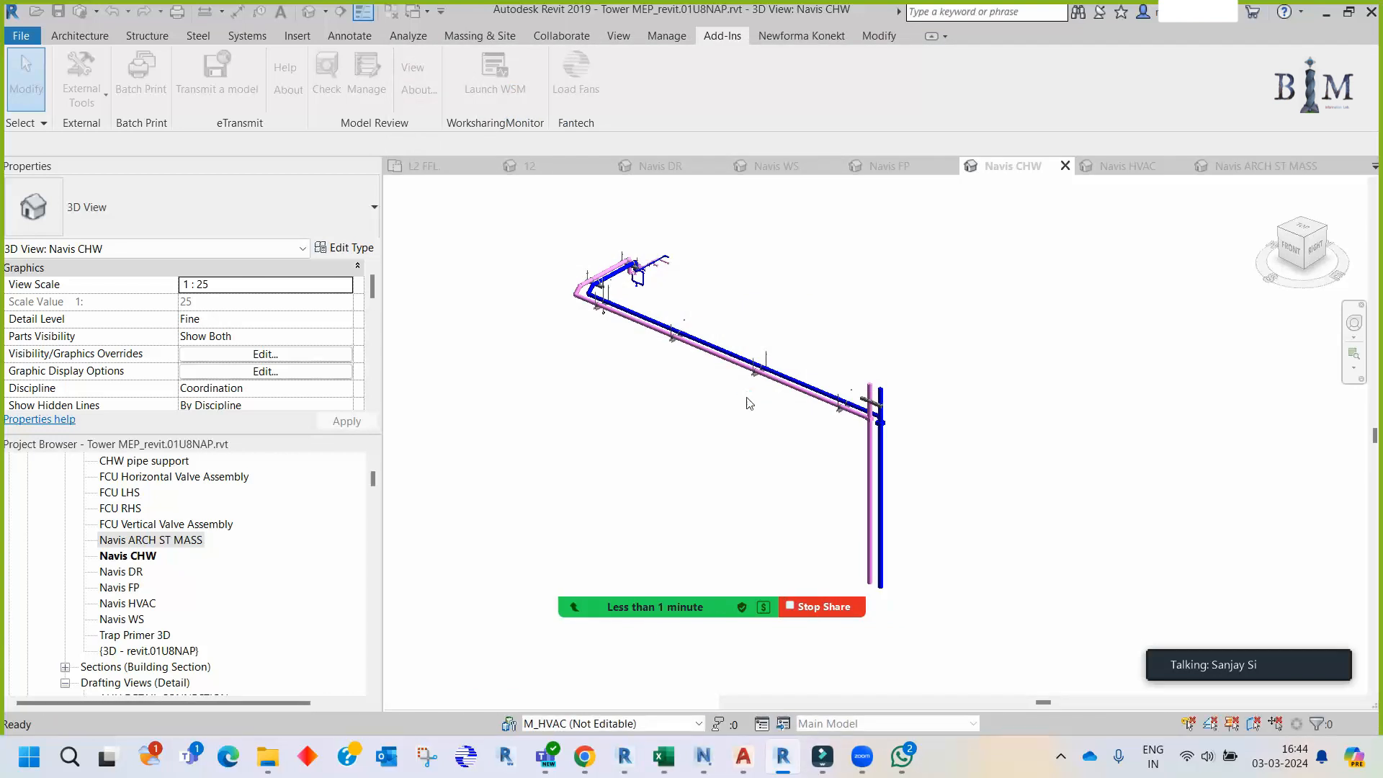
# - Switch to Navisworks and undo the trial move of the pipe support beside the red duct elbow
pyautogui.moveTo(810, 757)
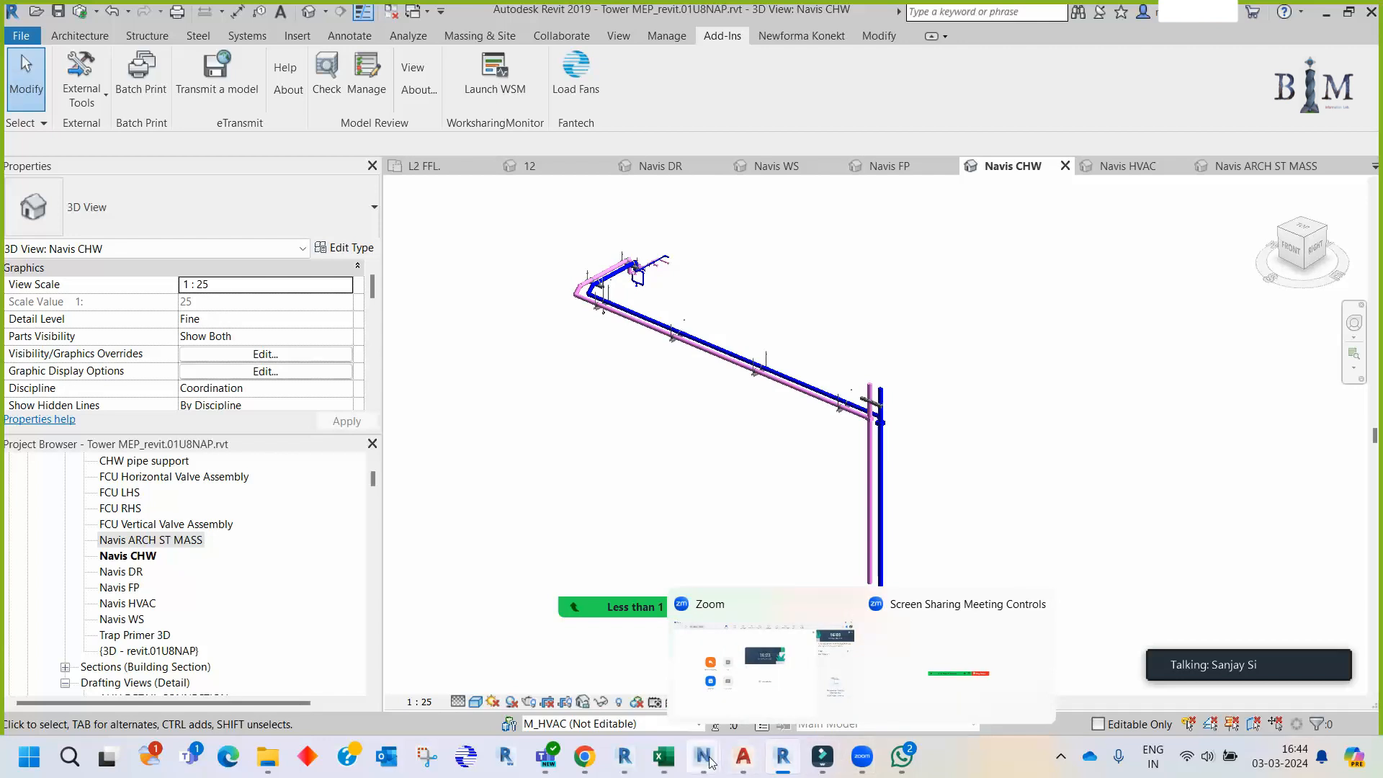
pyautogui.moveTo(703, 756)
pyautogui.click(788, 689)
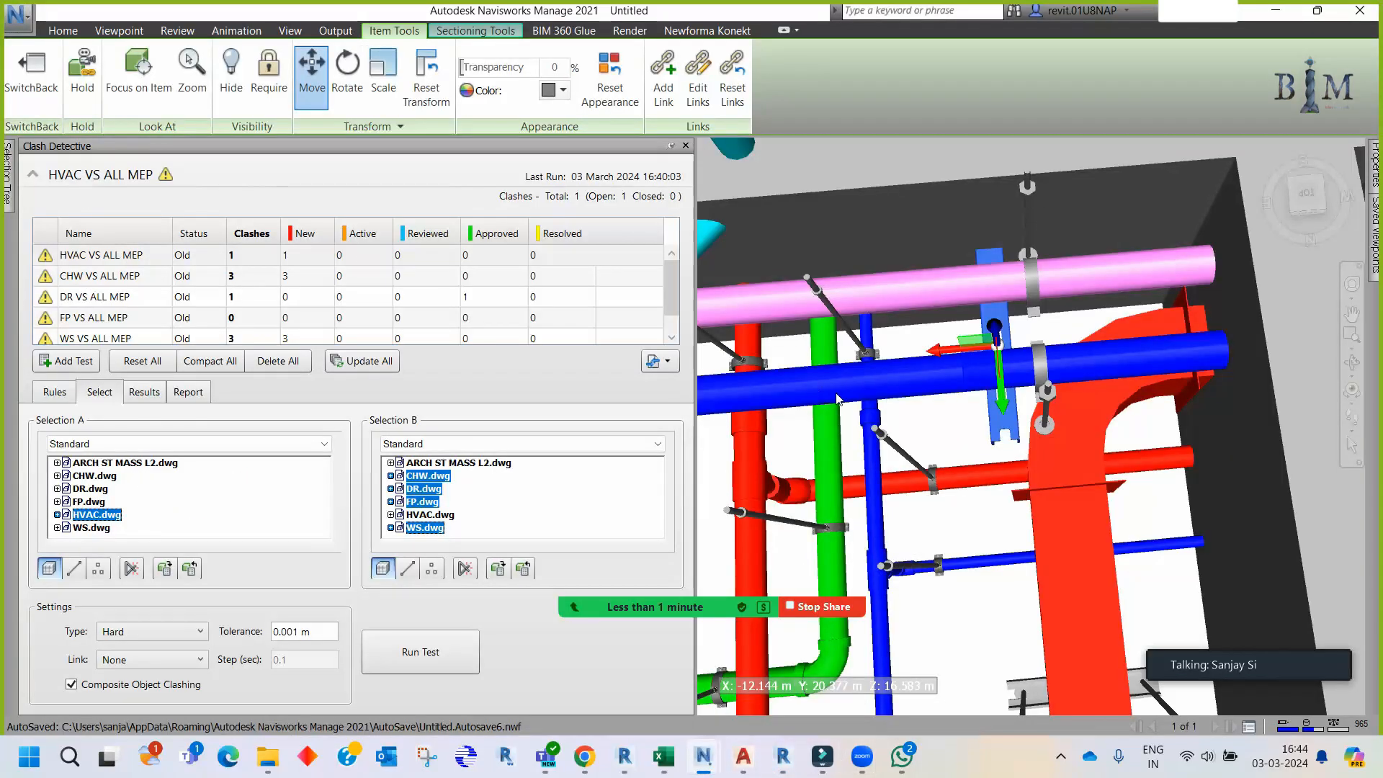
pyautogui.moveTo(881, 411); pyautogui.dragTo(909, 441, button='middle')
pyautogui.hotkey('ctrl', 'z')
pyautogui.hotkey('ctrl', 'z')
pyautogui.hotkey('ctrl', 'z')
pyautogui.press('Escape')
pyautogui.moveTo(961, 430); pyautogui.dragTo(990, 453, button='middle')
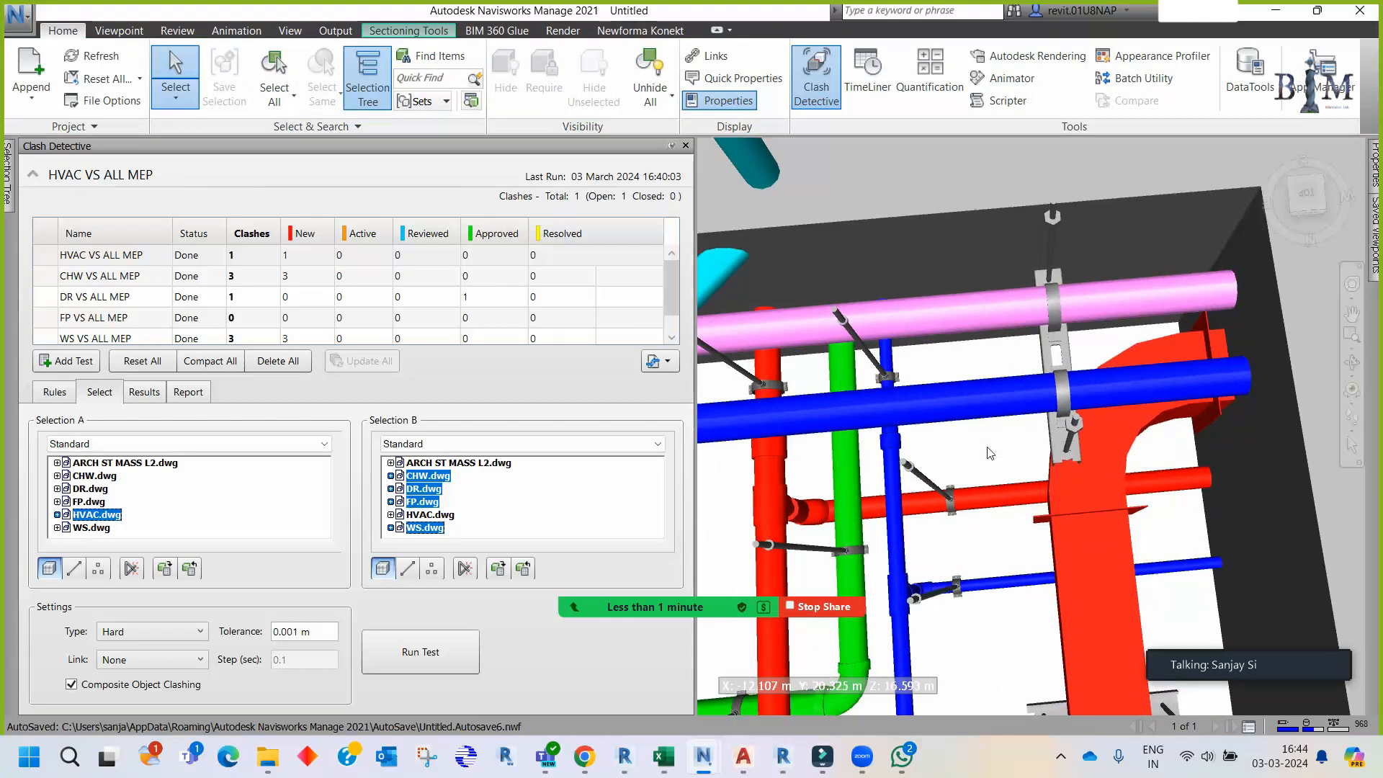
# - Refresh the model to load the re-exported CHW.dwg, and select the relocated pipe support to inspect its clearance from the duct elbow
pyautogui.press('F5')
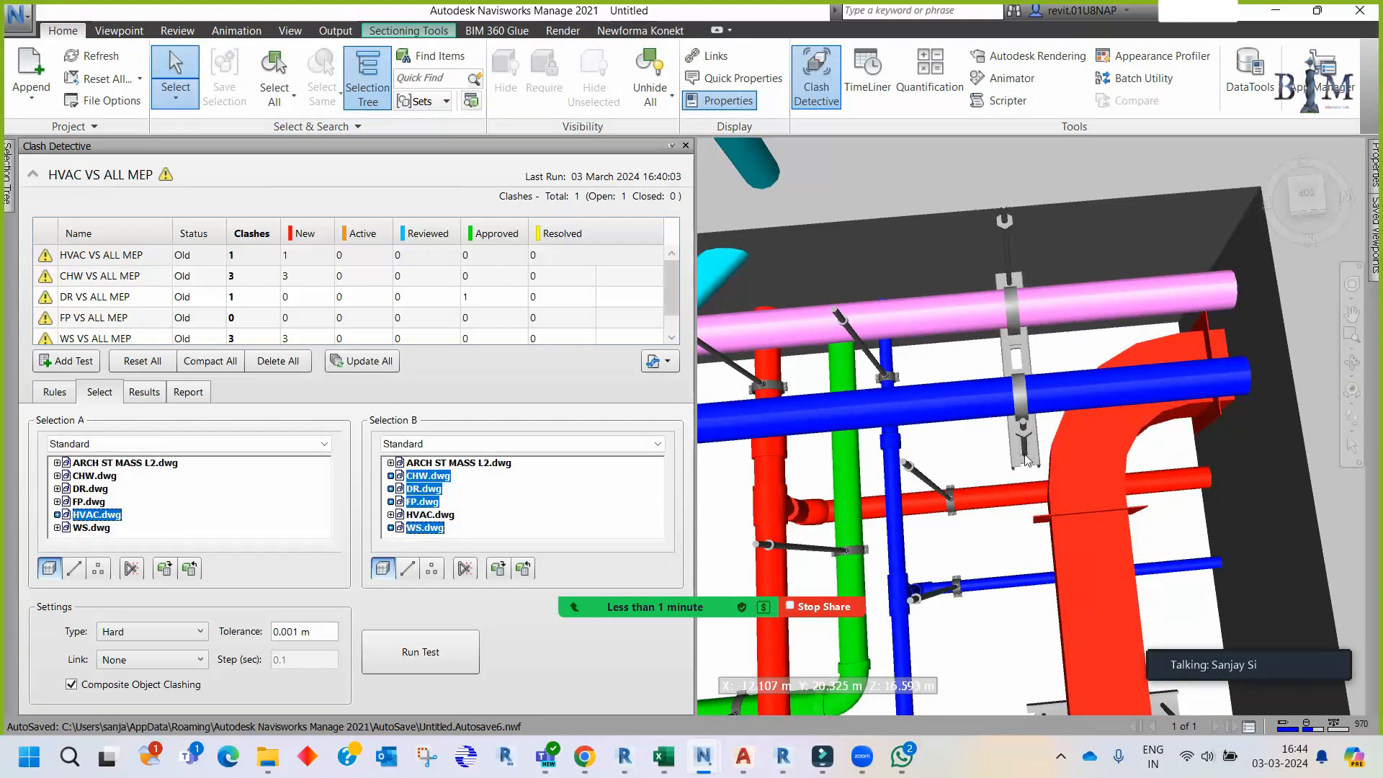
pyautogui.click(1037, 448)
pyautogui.moveTo(1056, 487)
pyautogui.keyDown('shift'); pyautogui.mouseDown(button='middle')
pyautogui.moveTo(915, 523)
pyautogui.moveTo(1067, 458)
pyautogui.moveTo(799, 544)
pyautogui.moveTo(1056, 483)
pyautogui.moveTo(937, 497)
pyautogui.moveTo(1040, 481)
pyautogui.mouseUp(button='middle'); pyautogui.keyUp('shift')
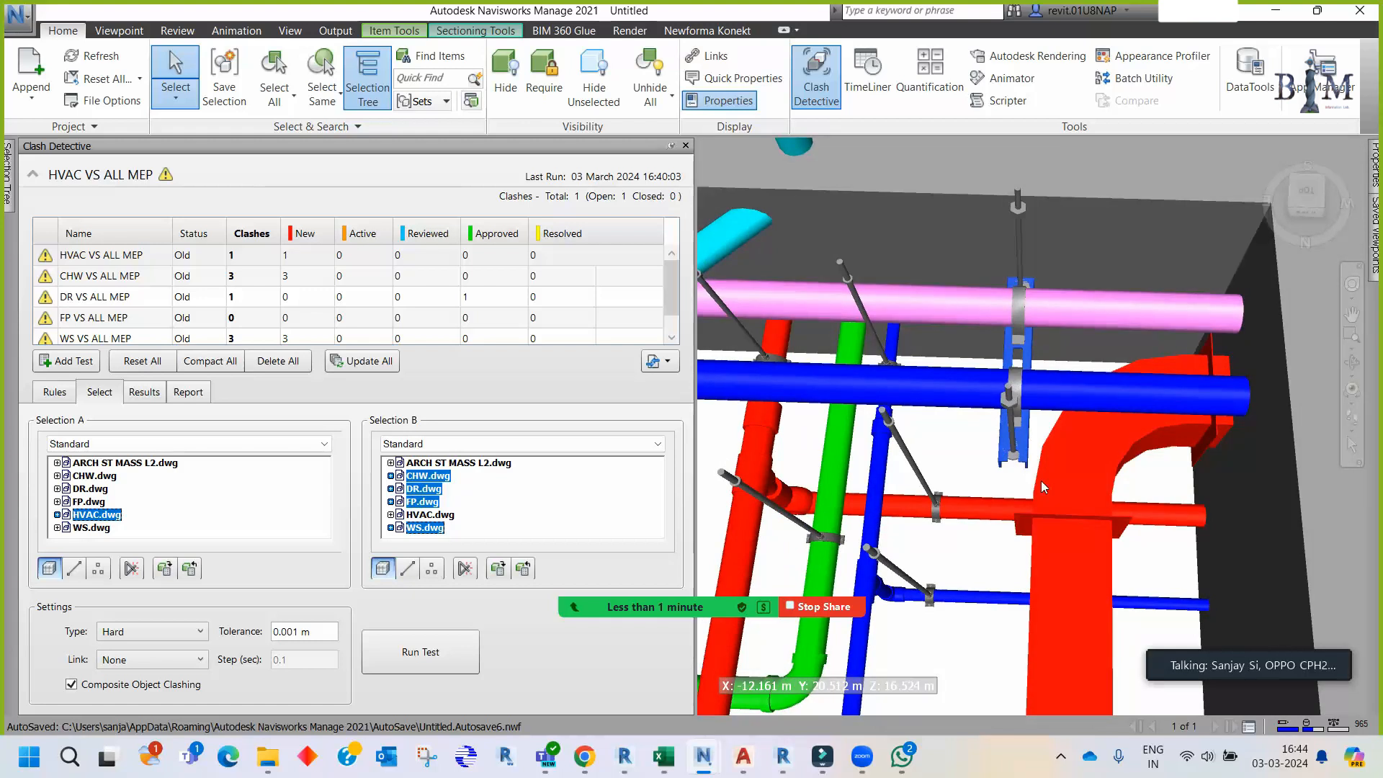